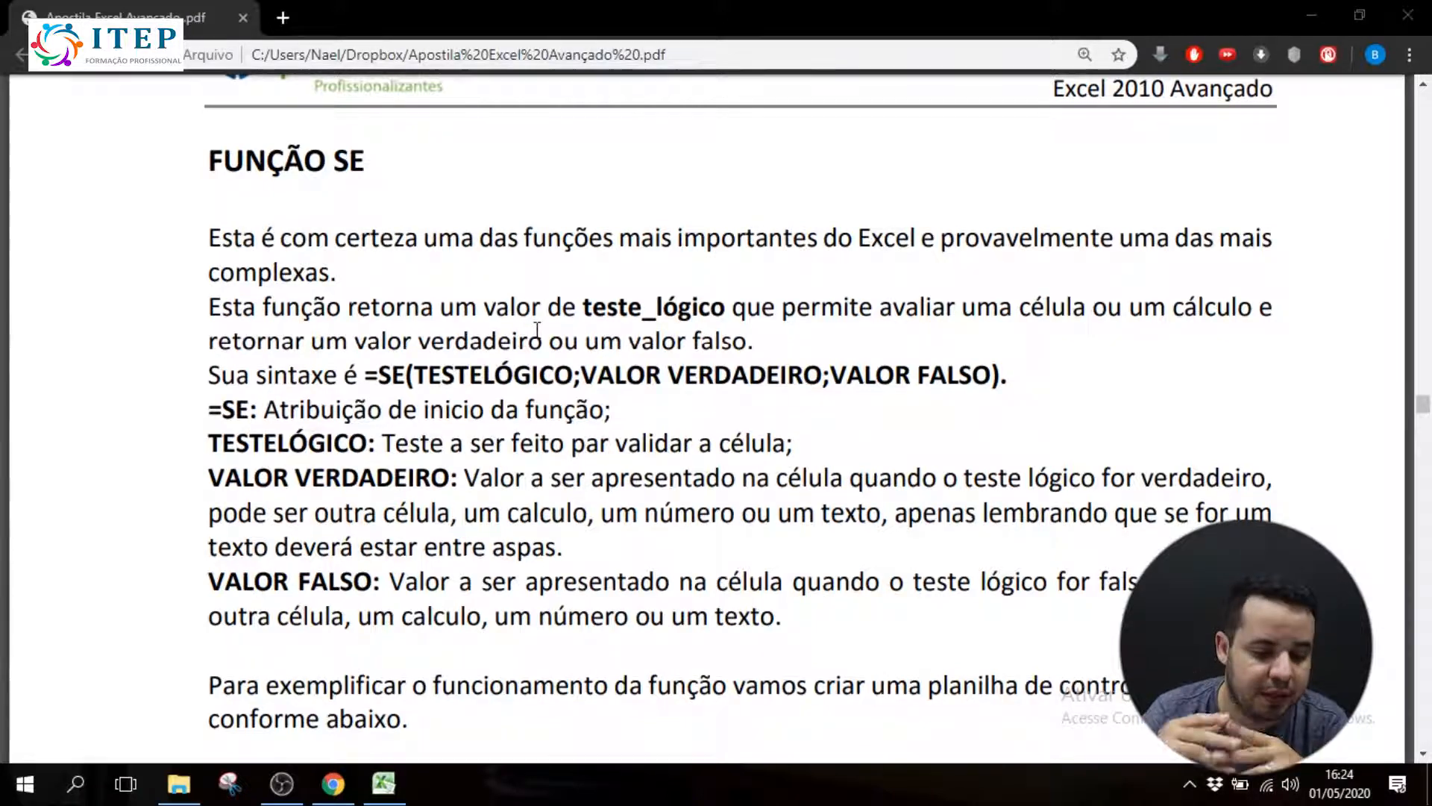
Read the introduction to FUNÇÃO SE in the PDF handout, including the logical test and its true or false return values
left_click_drag(207, 161, 341, 163)
left_click(341, 163)
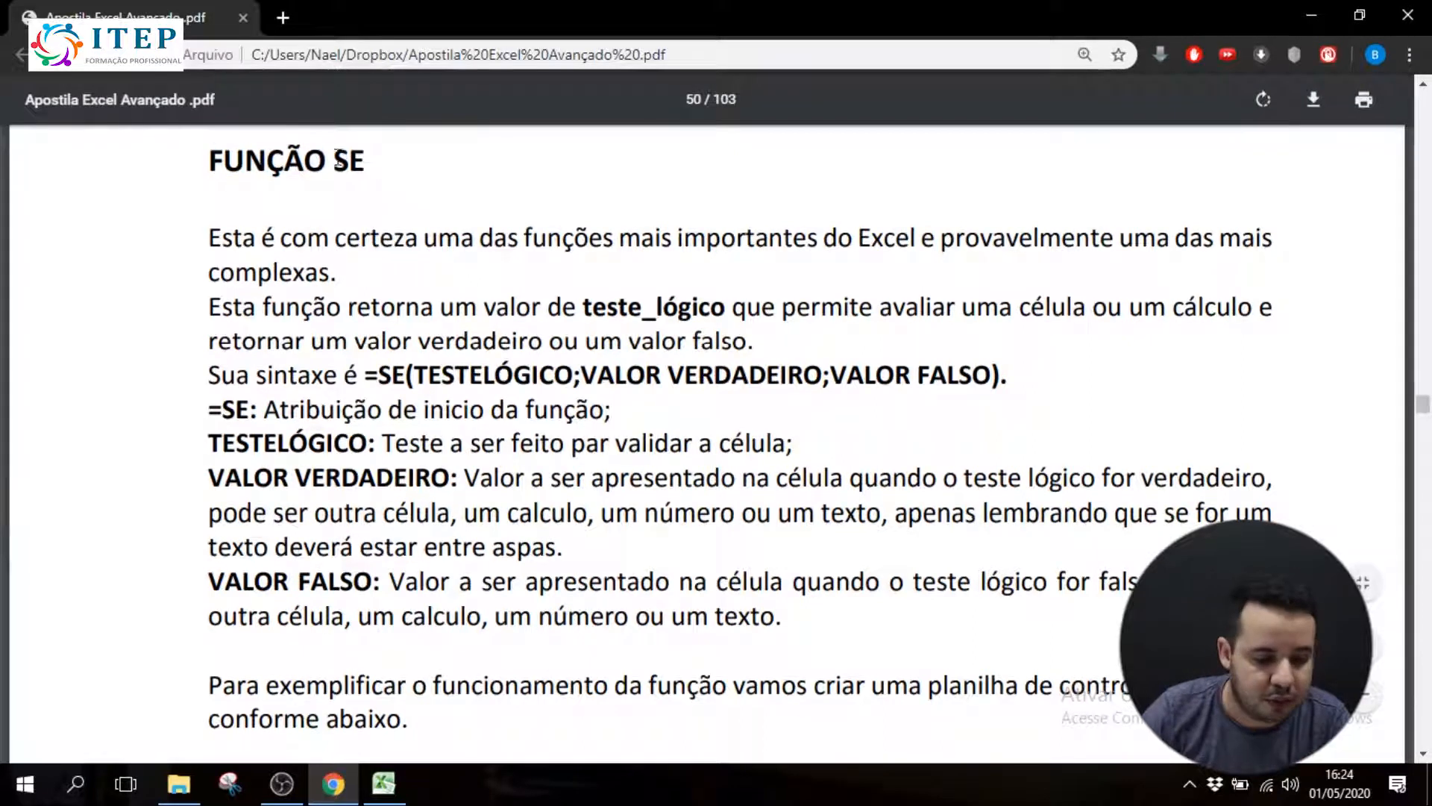
left_click_drag(347, 159, 364, 163)
left_click(347, 166)
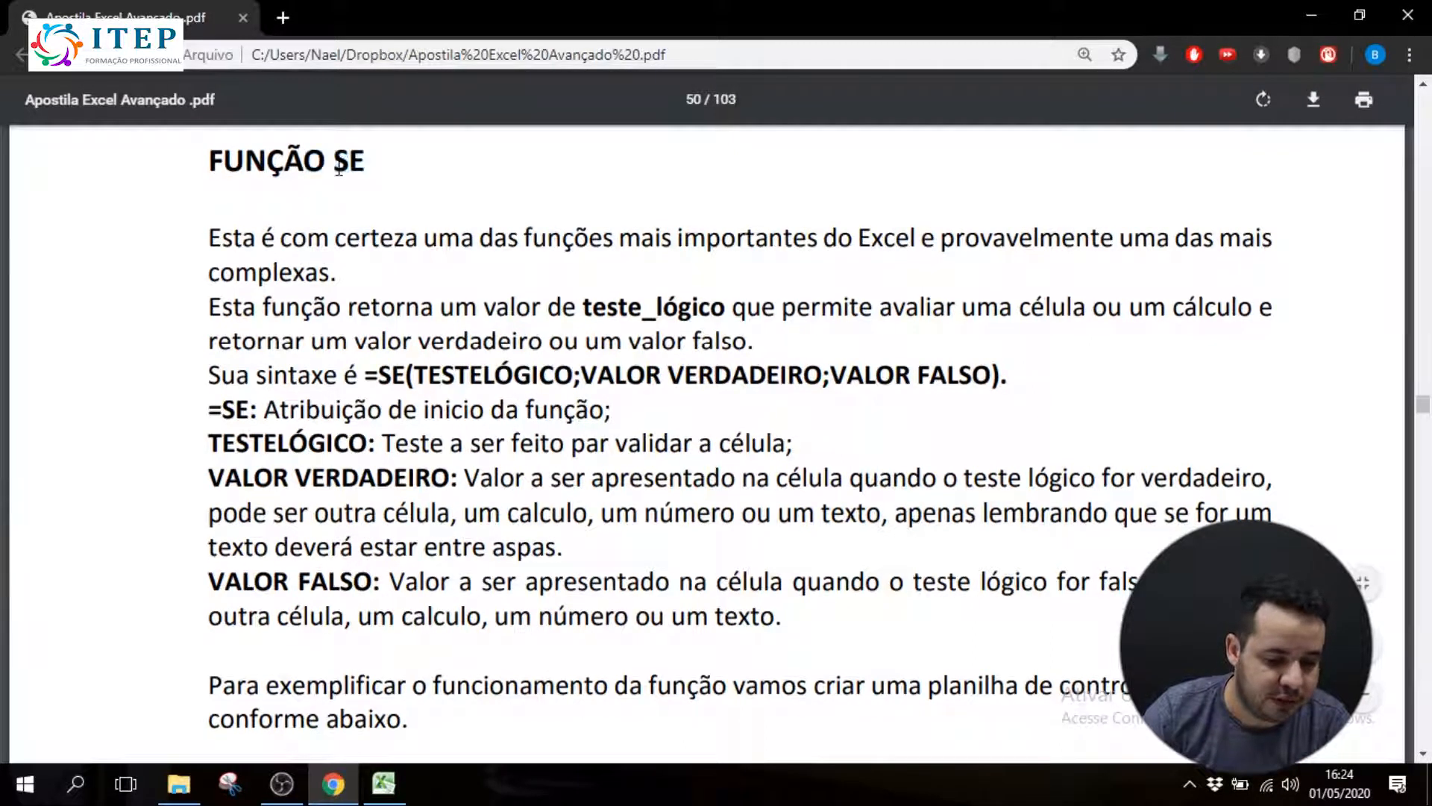
left_click_drag(340, 161, 367, 162)
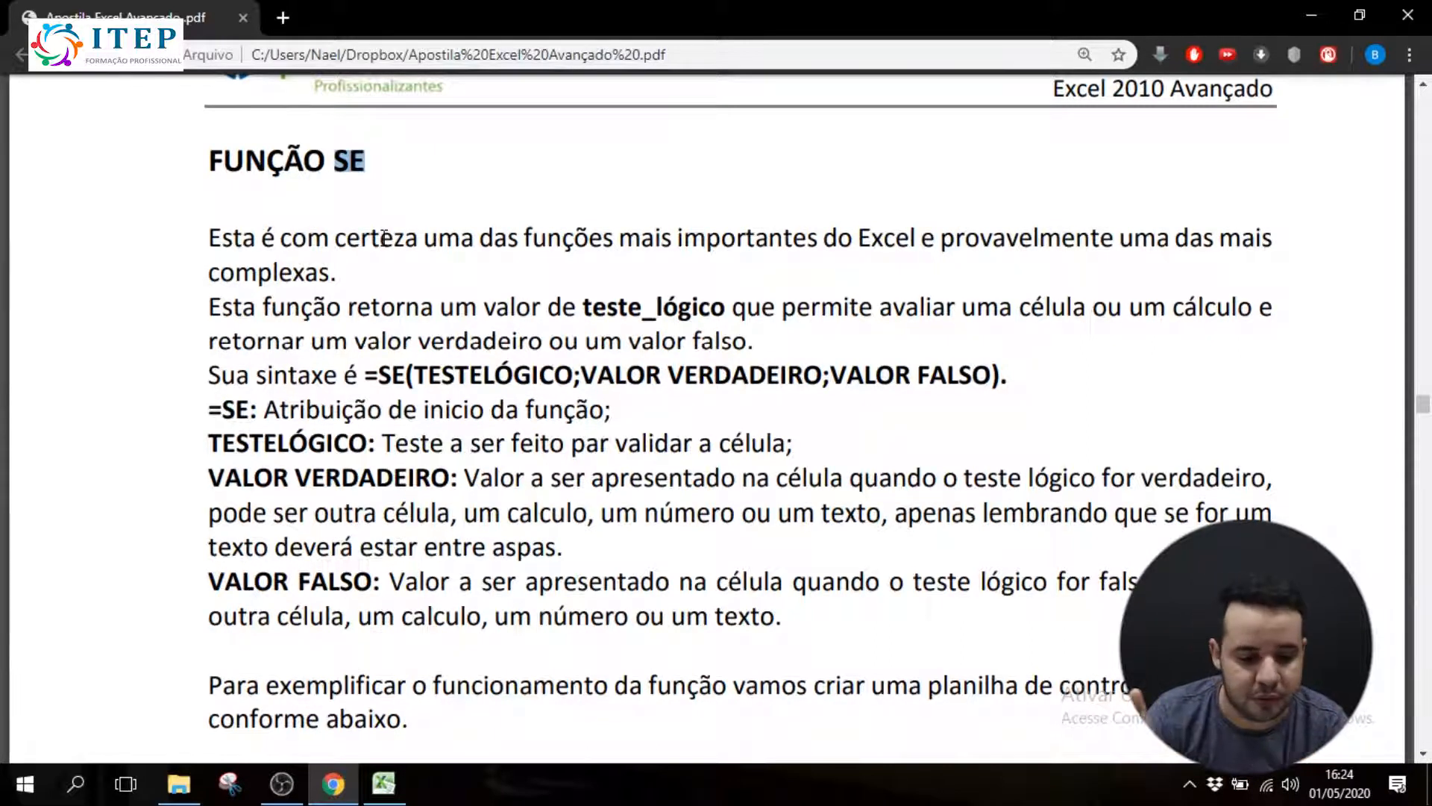
left_click_drag(209, 239, 901, 249)
left_click(902, 248)
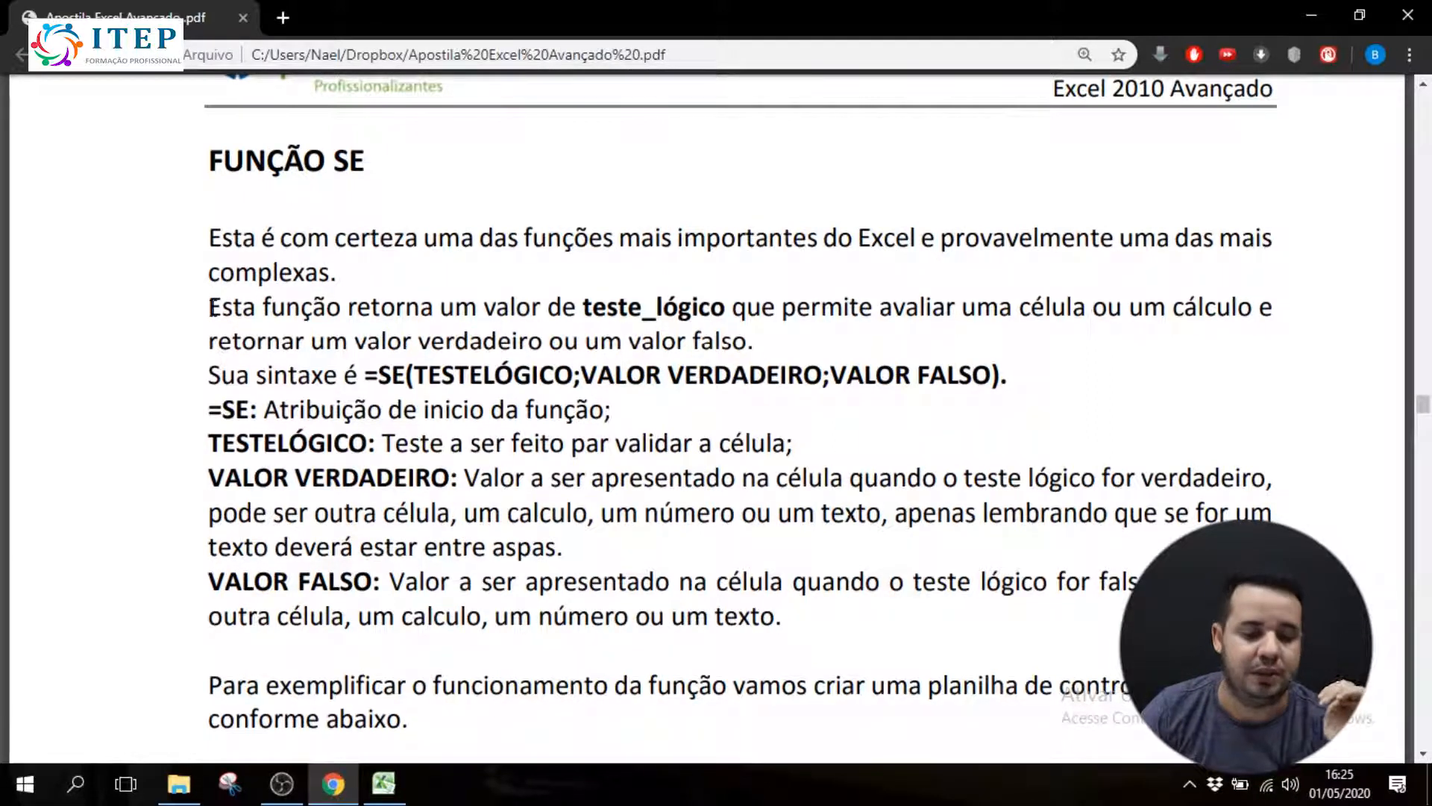
left_click_drag(210, 307, 1281, 318)
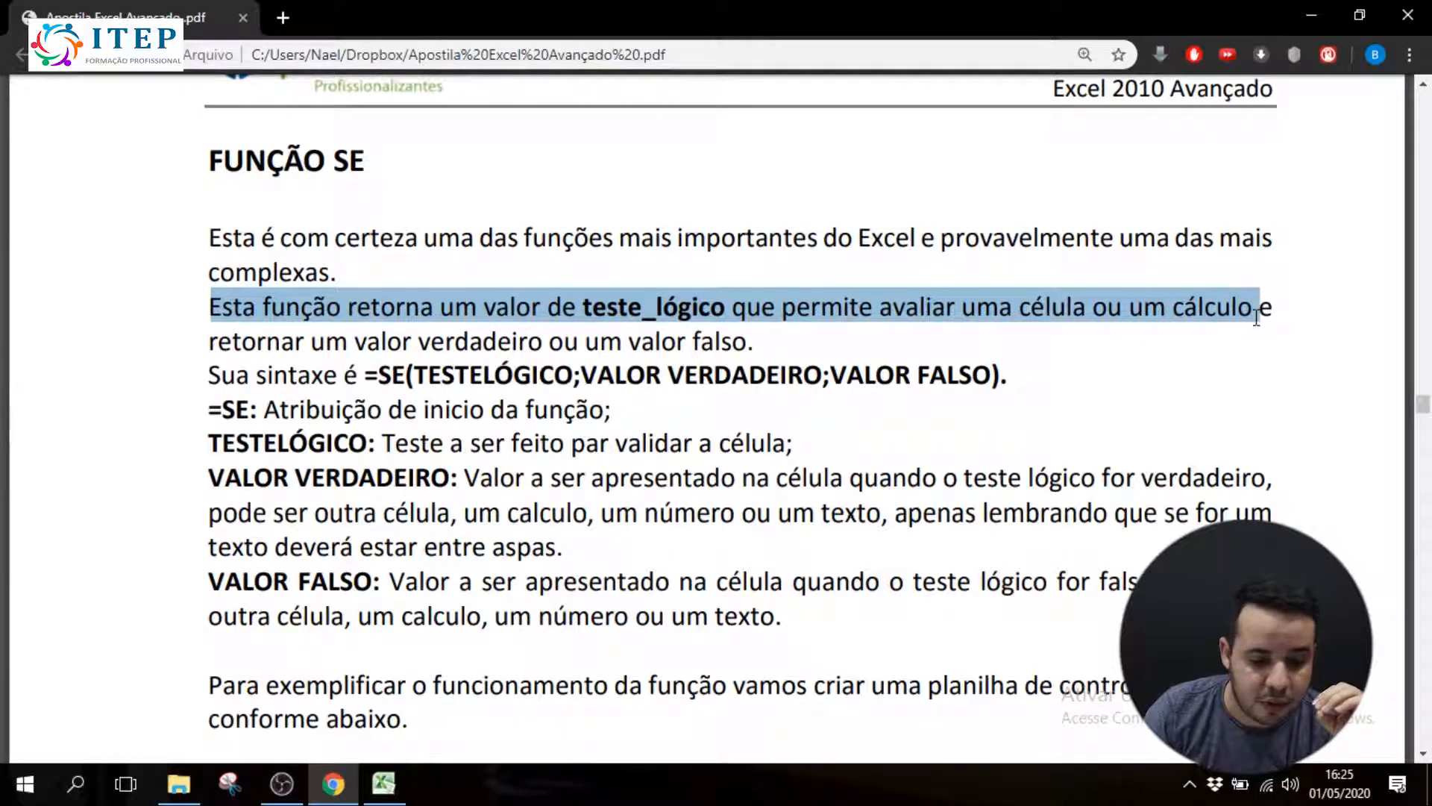
left_click_drag(356, 341, 757, 350)
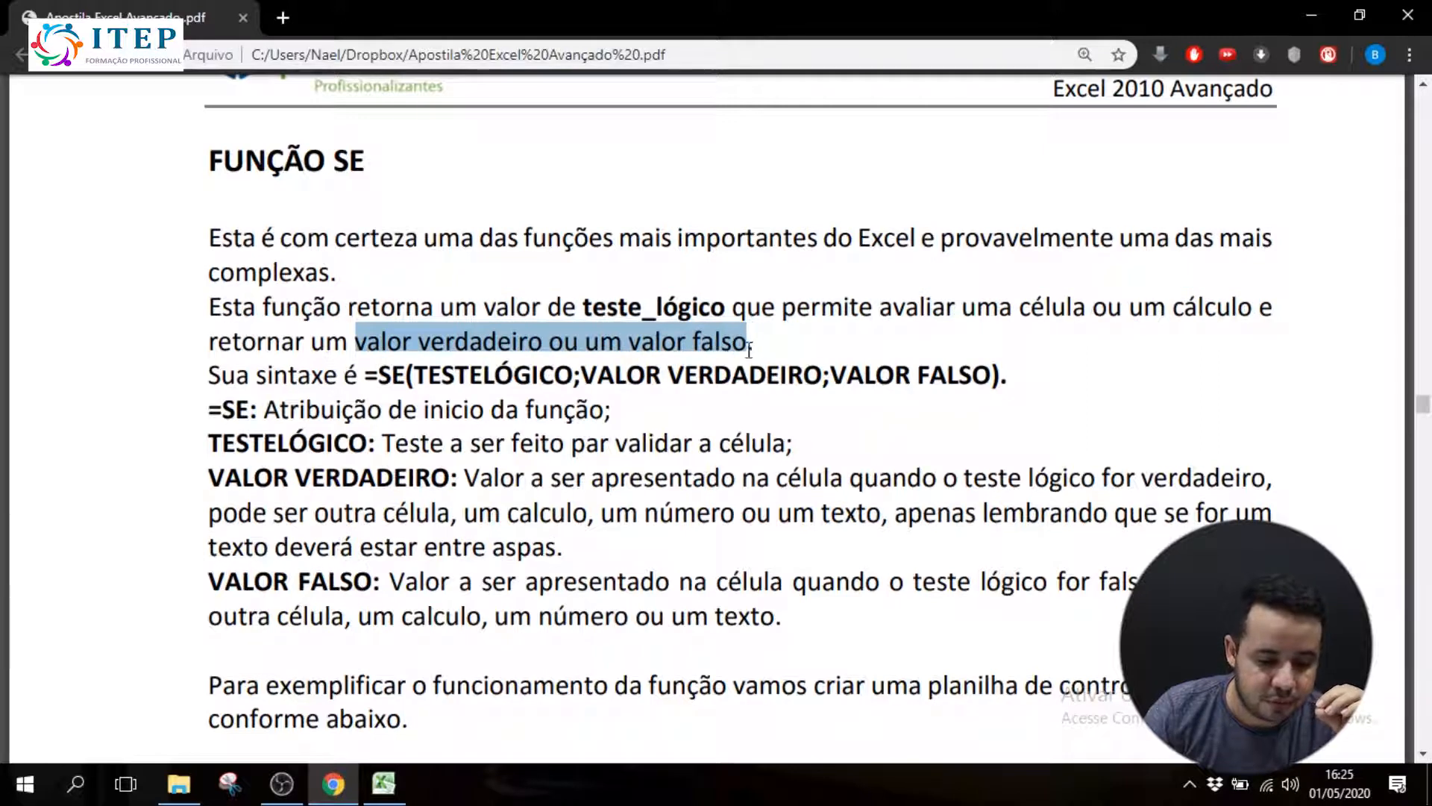
left_click(760, 346)
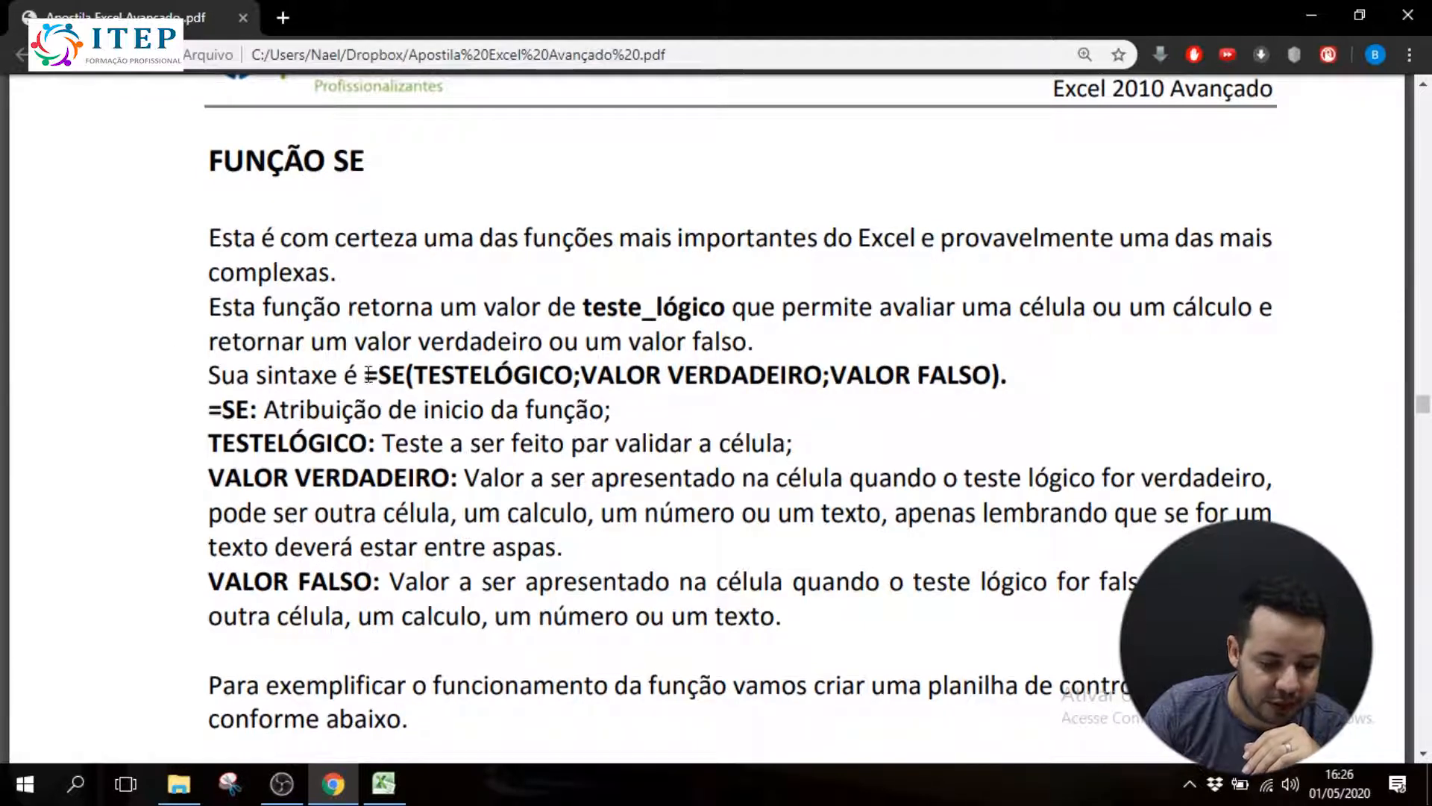
Examine the SE function's syntax and the descriptions of its arguments
left_click_drag(376, 376, 566, 380)
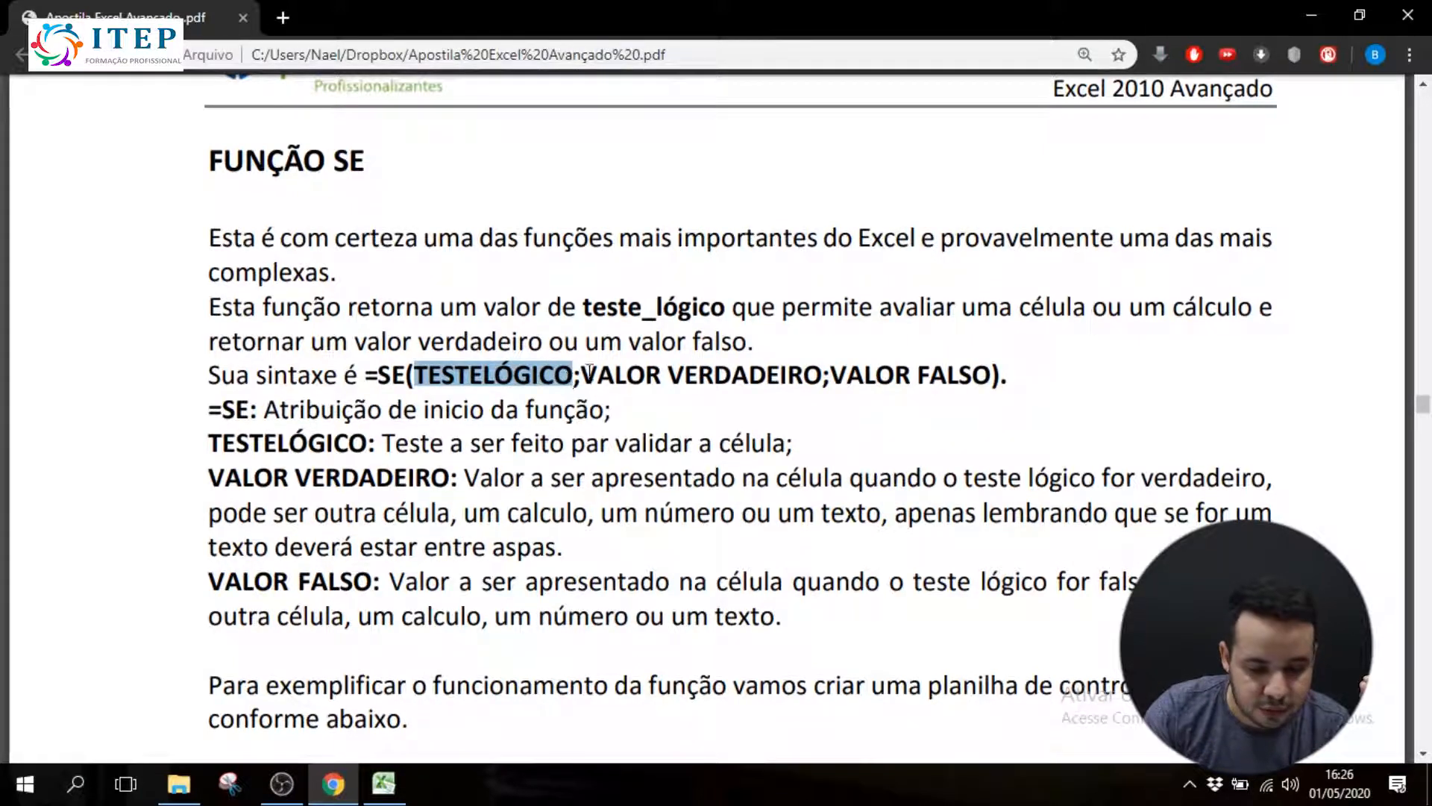
left_click_drag(581, 377, 984, 382)
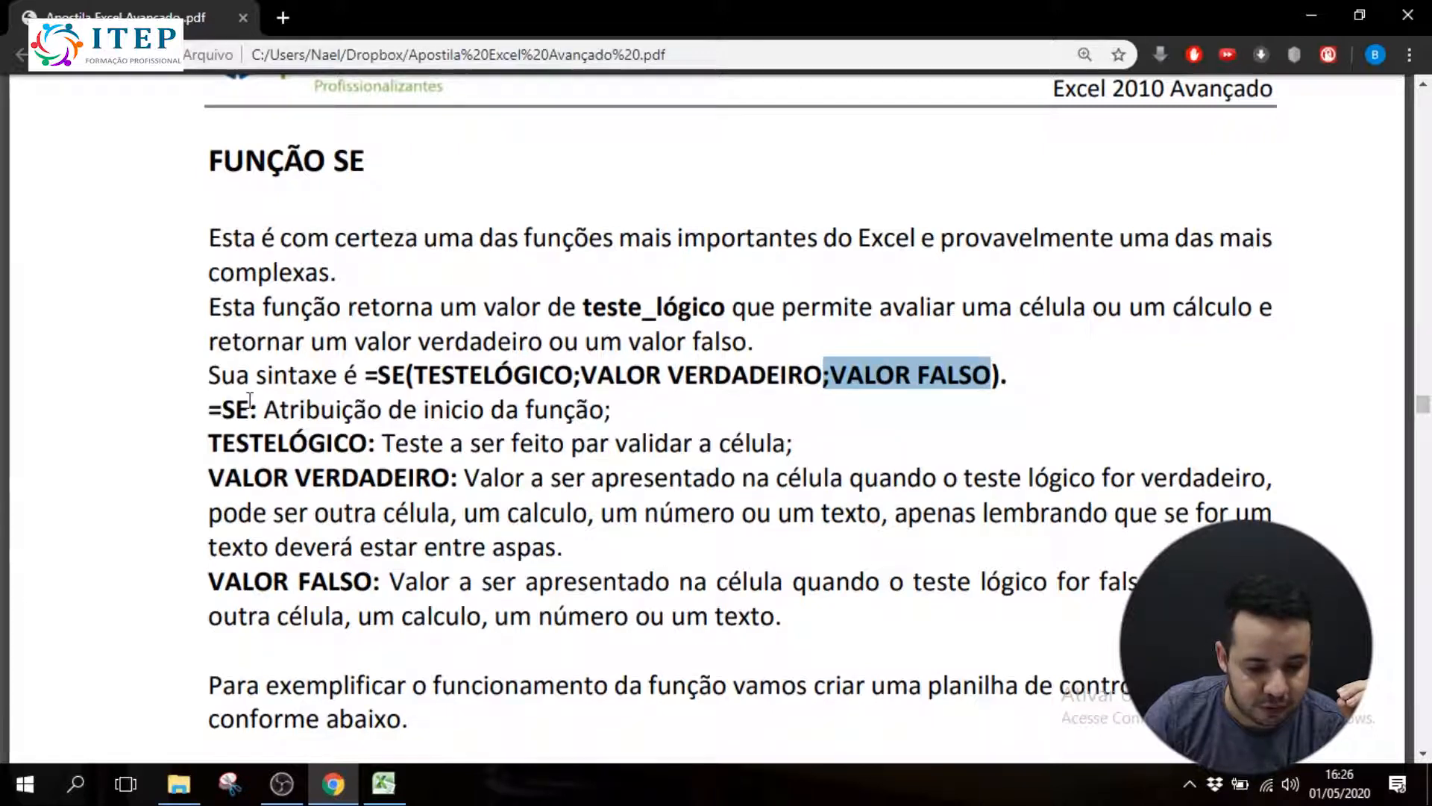
left_click_drag(265, 409, 591, 415)
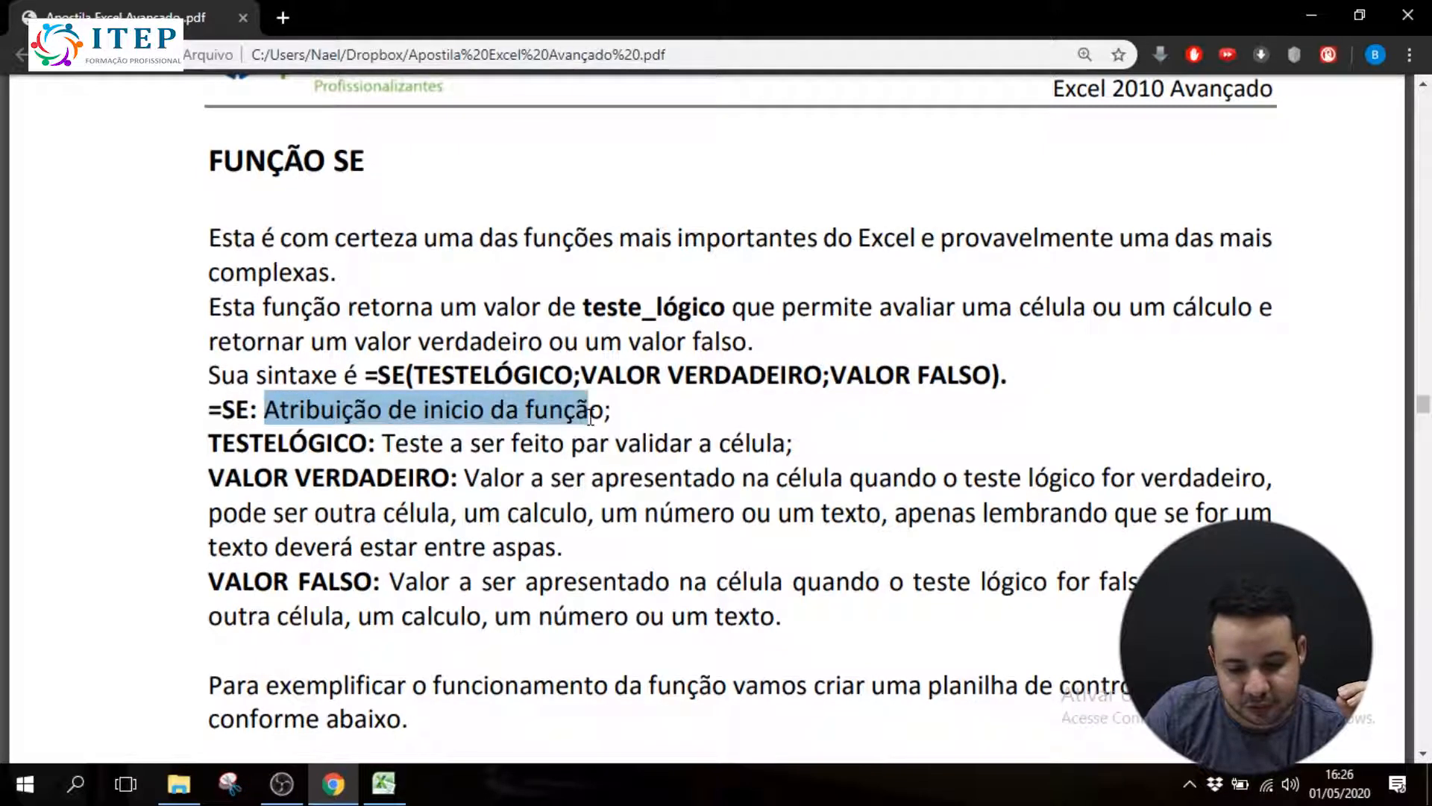
left_click_drag(211, 445, 797, 451)
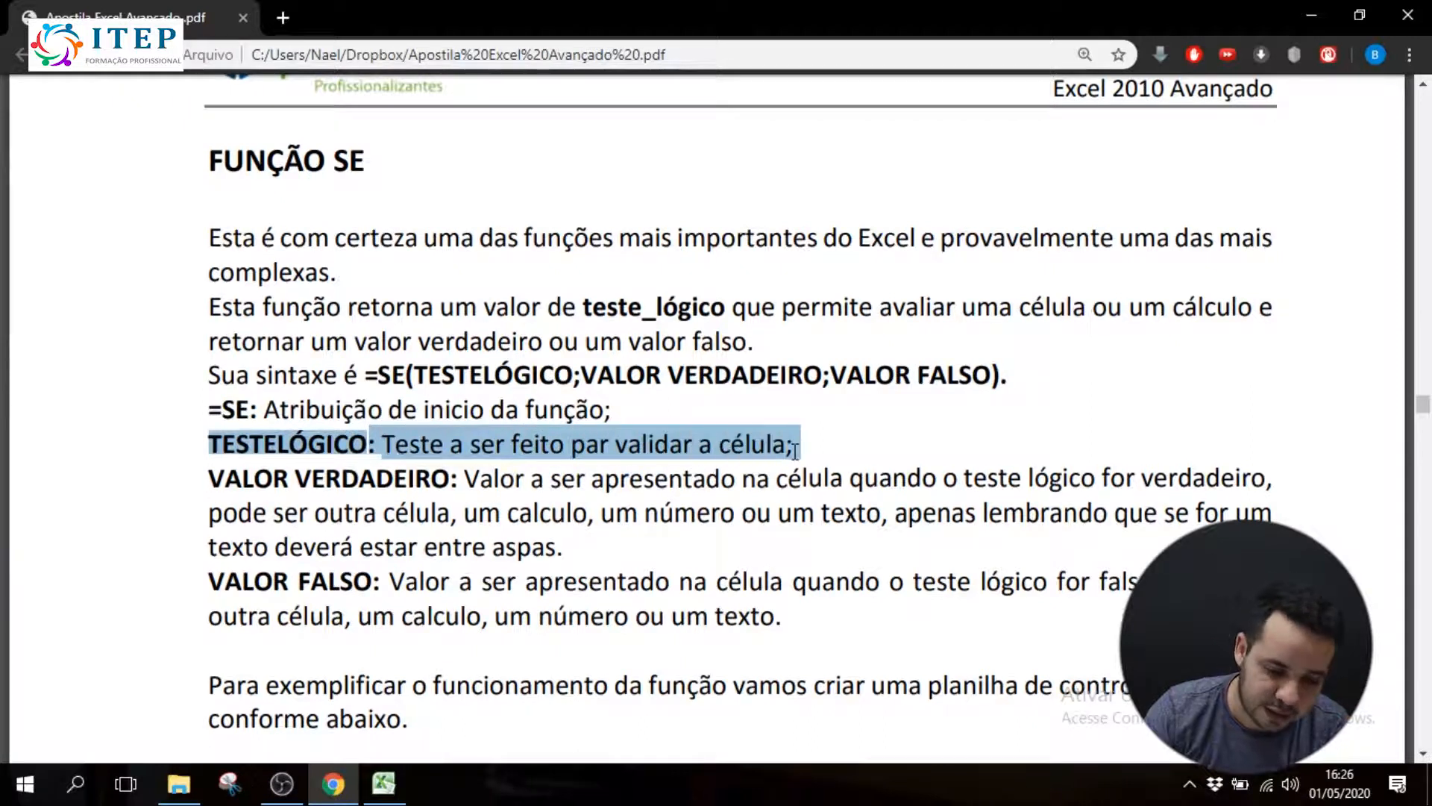
left_click(459, 478)
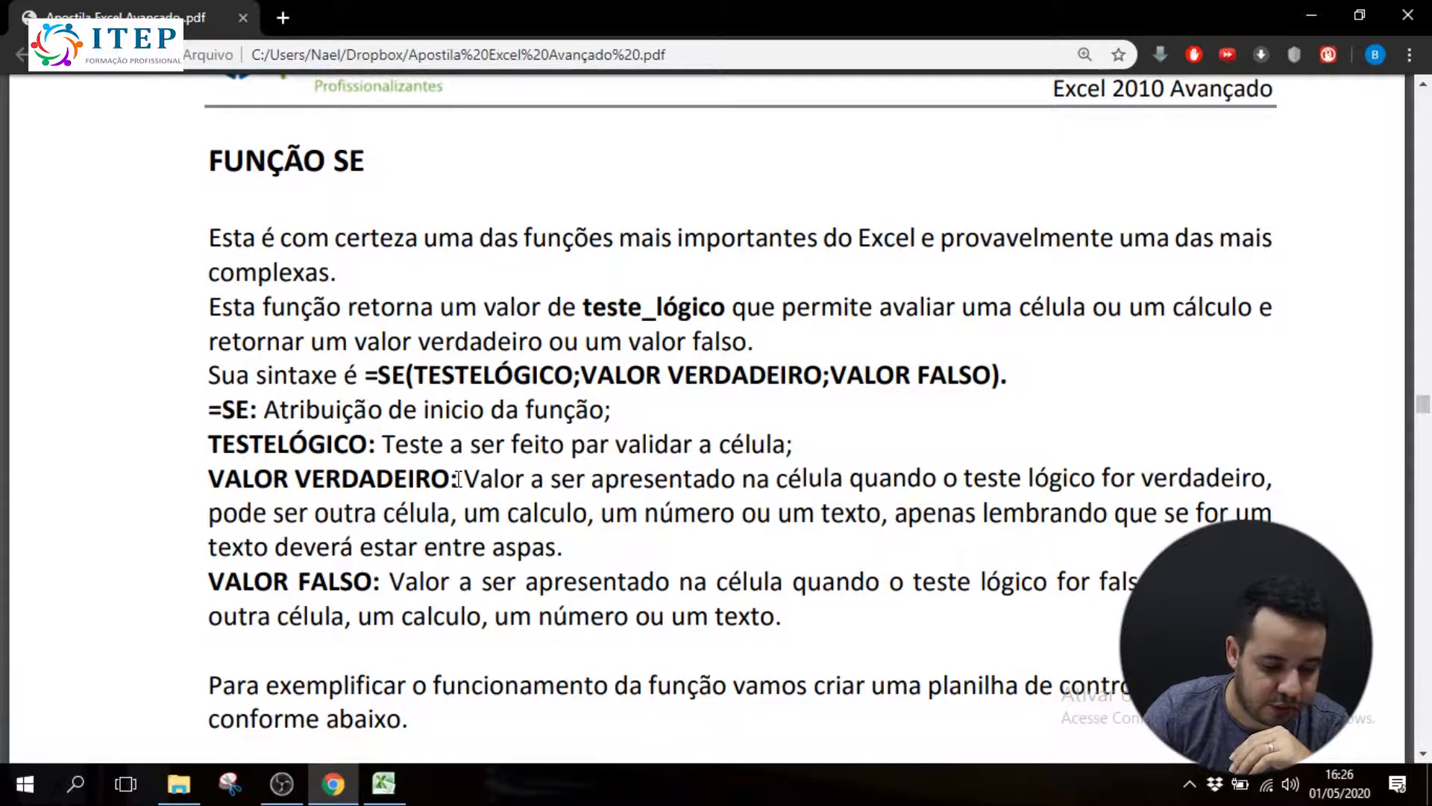
Review the handout's example worksheet for athlete control, Cadastro de Atletas
scroll(304, 426, "down", 4)
scroll(303, 425, "down", 1)
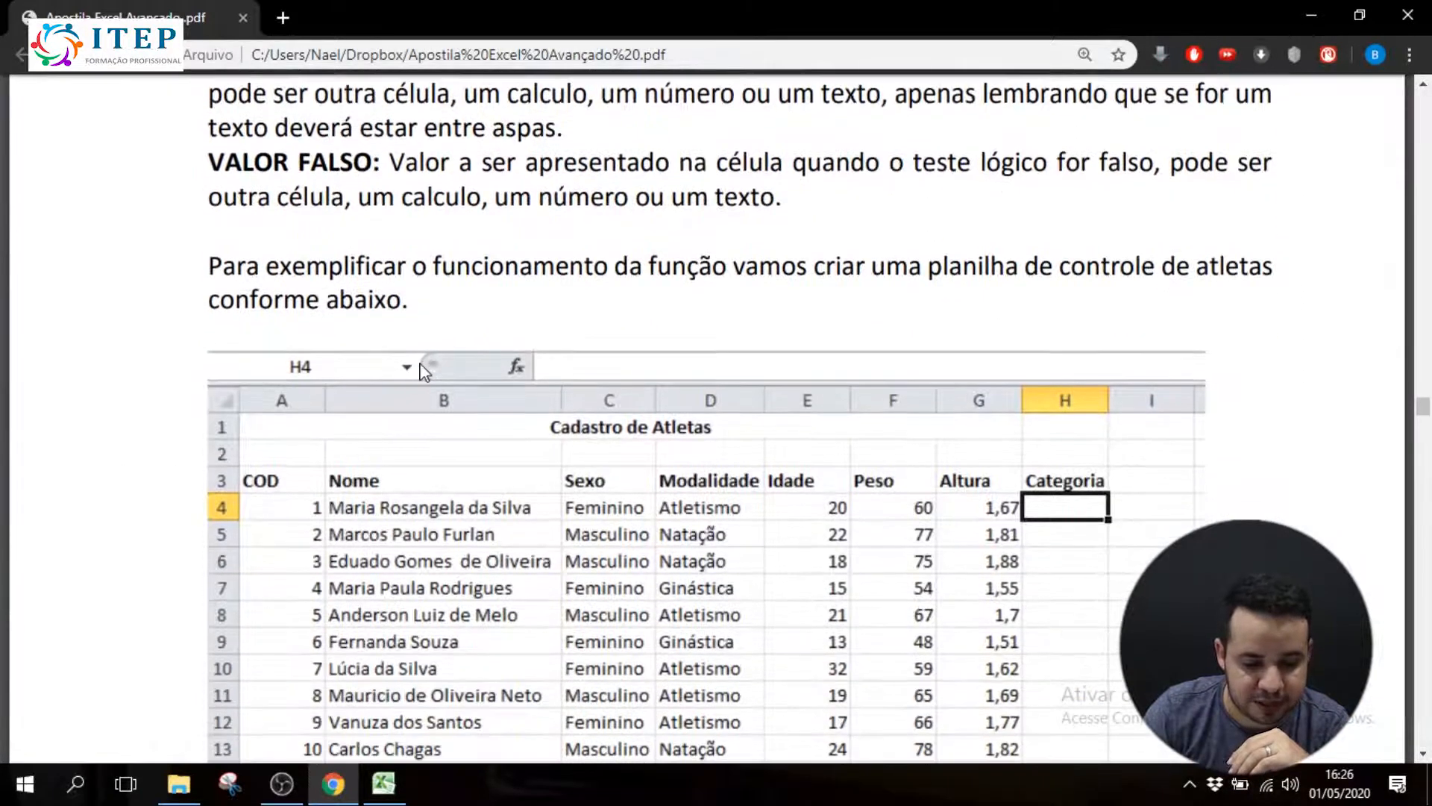
scroll(460, 326, "down", 1)
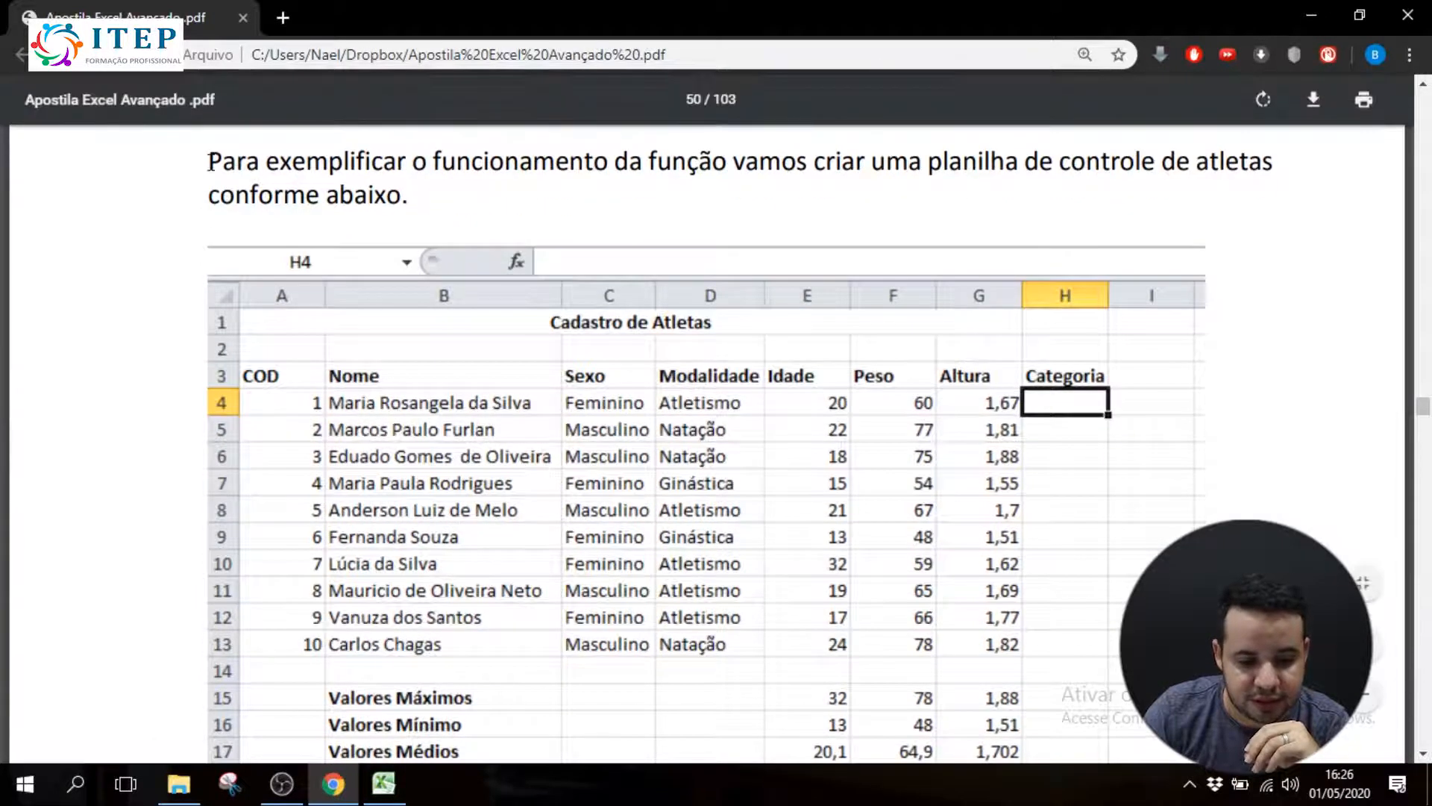
left_click_drag(210, 162, 431, 164)
left_click(398, 177)
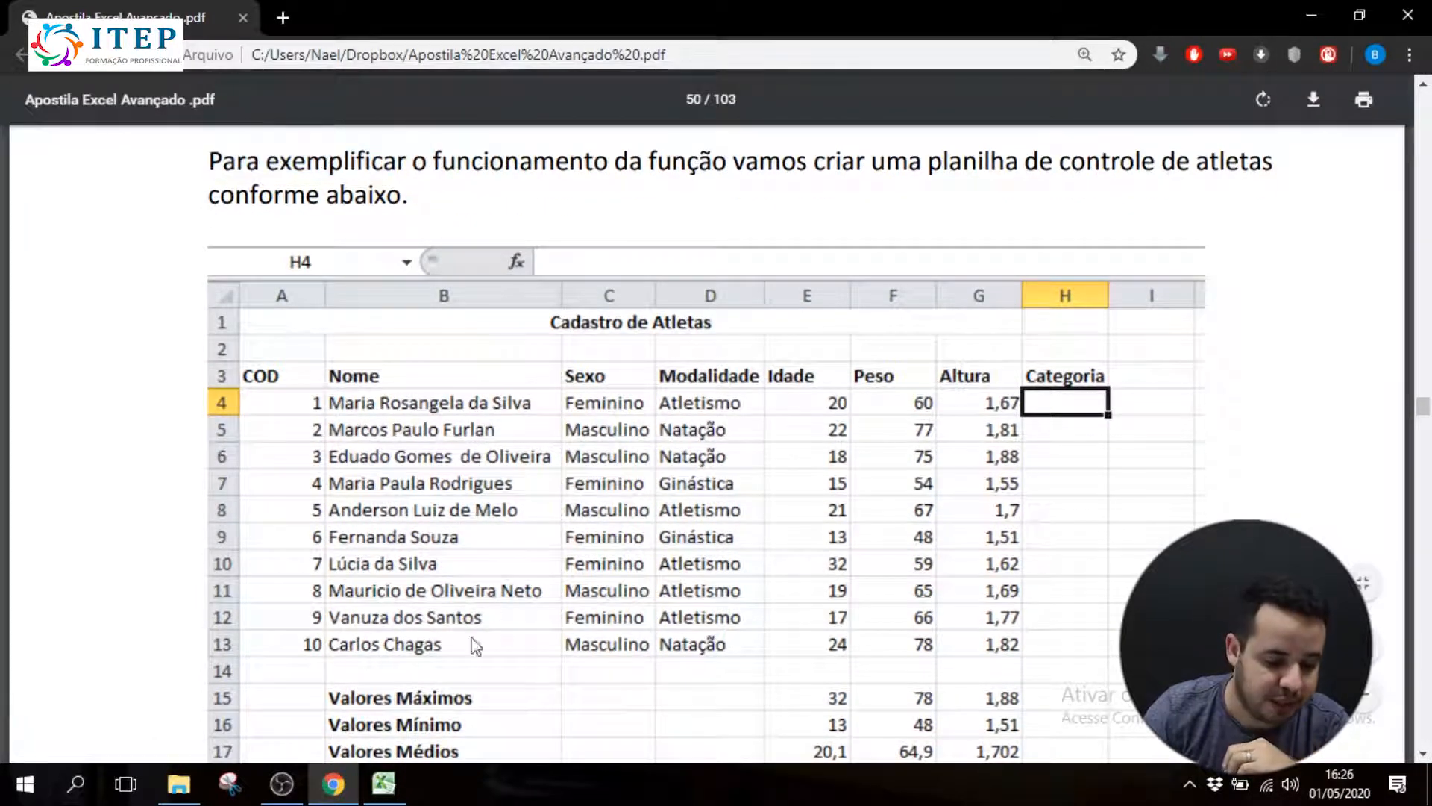
Switch to the Função SE.xlsx workbook in Excel and enlarge the view of the Plan2 sheet
left_click(384, 783)
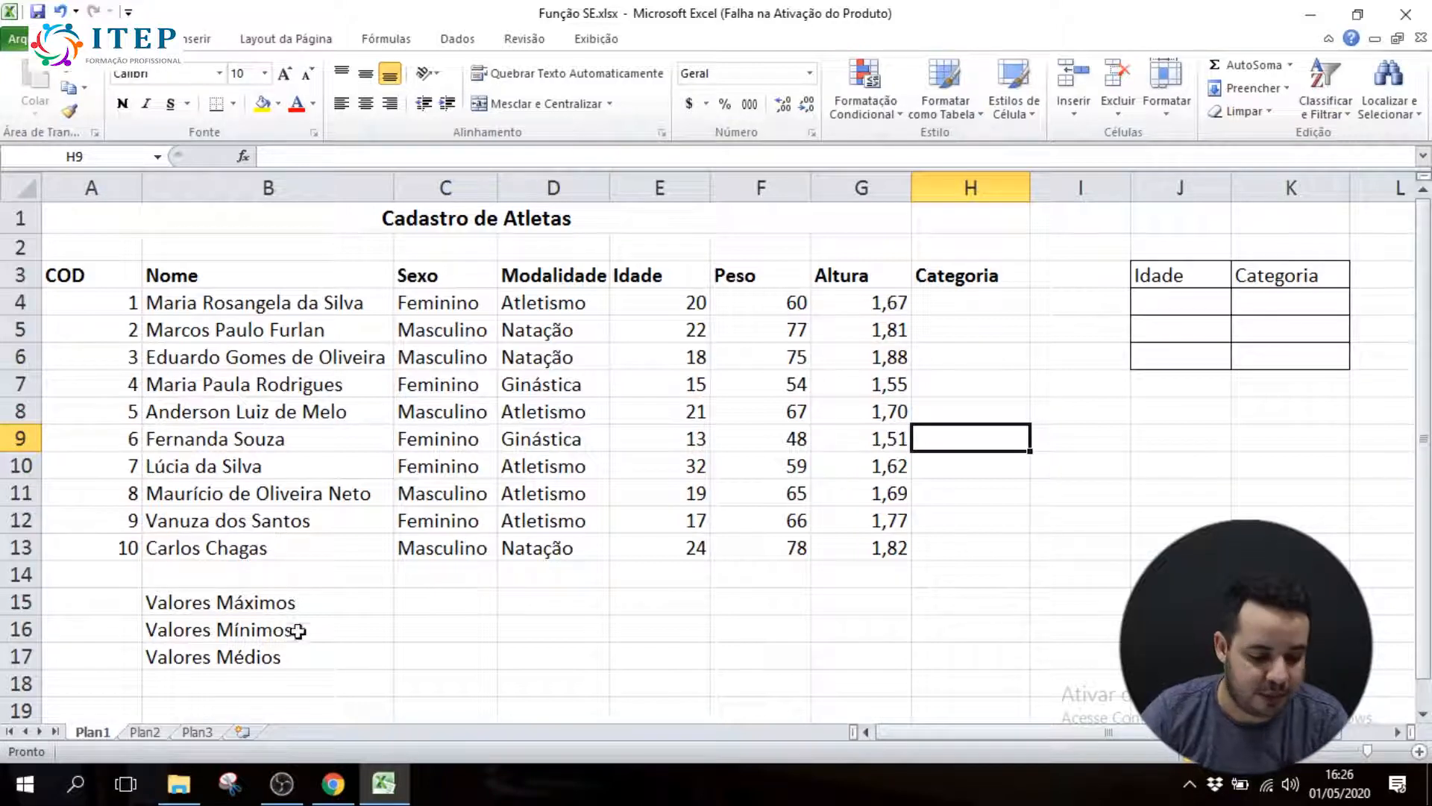
left_click(143, 733)
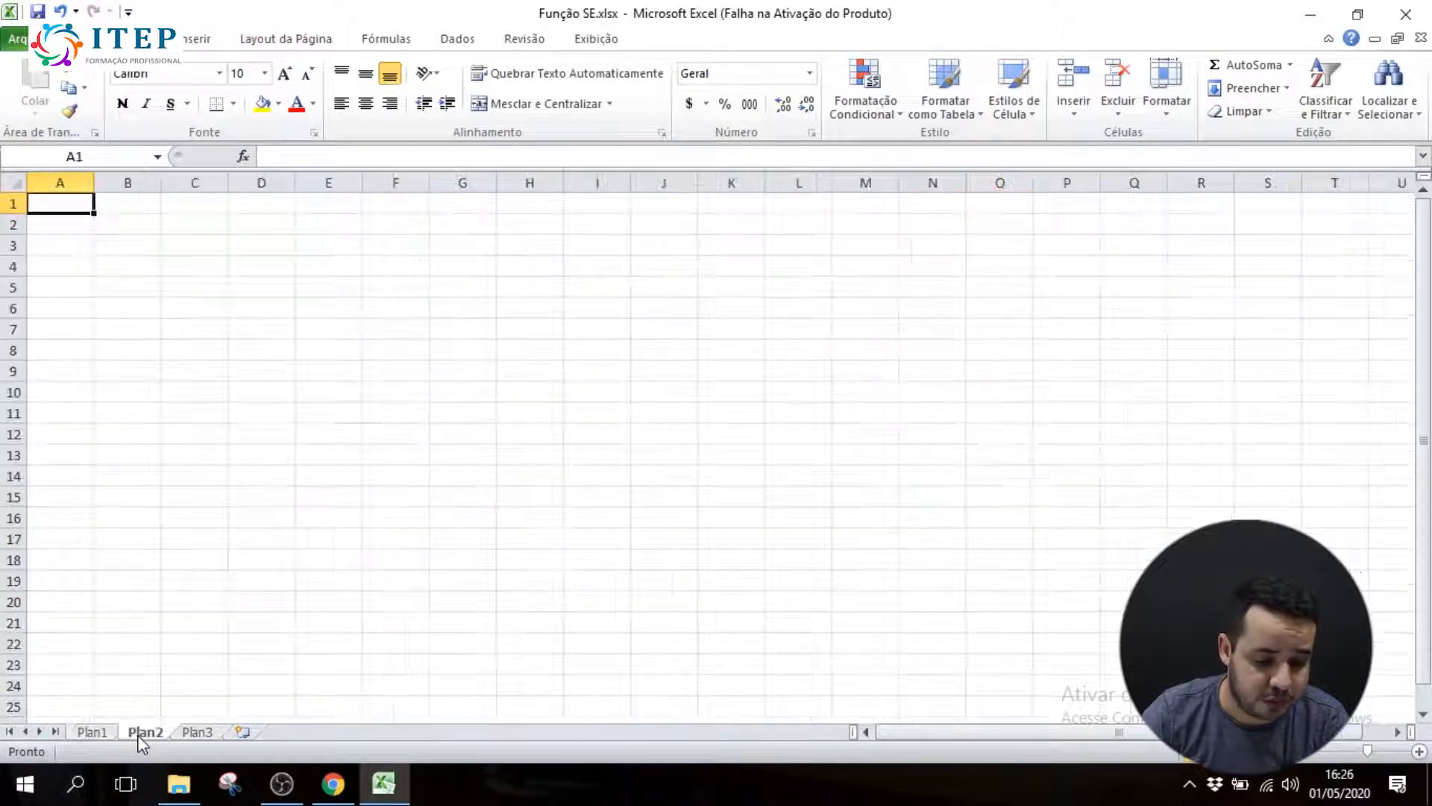
left_click(1418, 752)
left_click(1418, 752)
left_click(1418, 752)
left_click(1418, 752)
left_click(1418, 754)
left_click(1417, 755)
left_click(1417, 755)
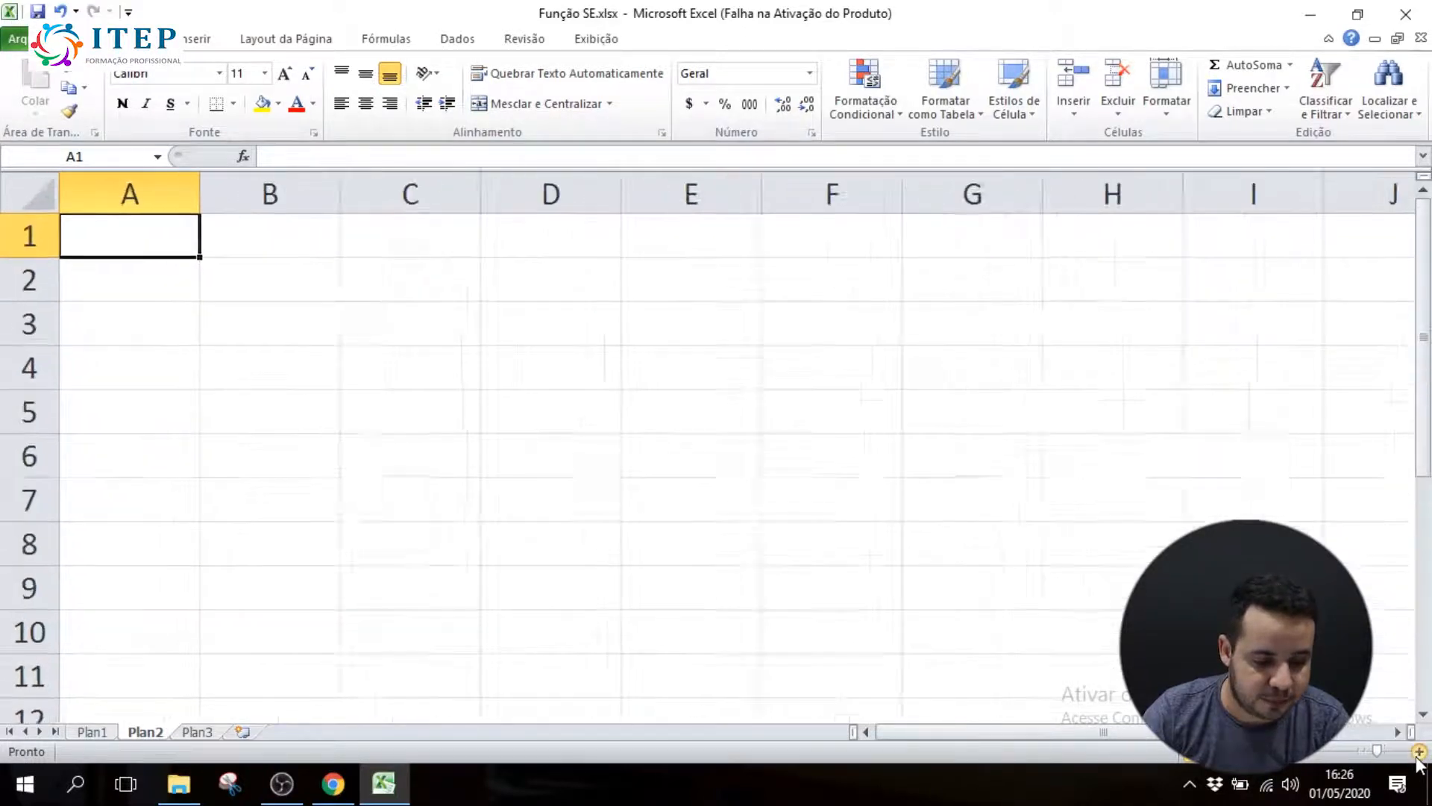
left_click(1417, 755)
left_click(1418, 755)
left_click(1418, 755)
Look at the athlete table on Plan1, checking the first athlete's Altura and Categoria cells
left_click(91, 733)
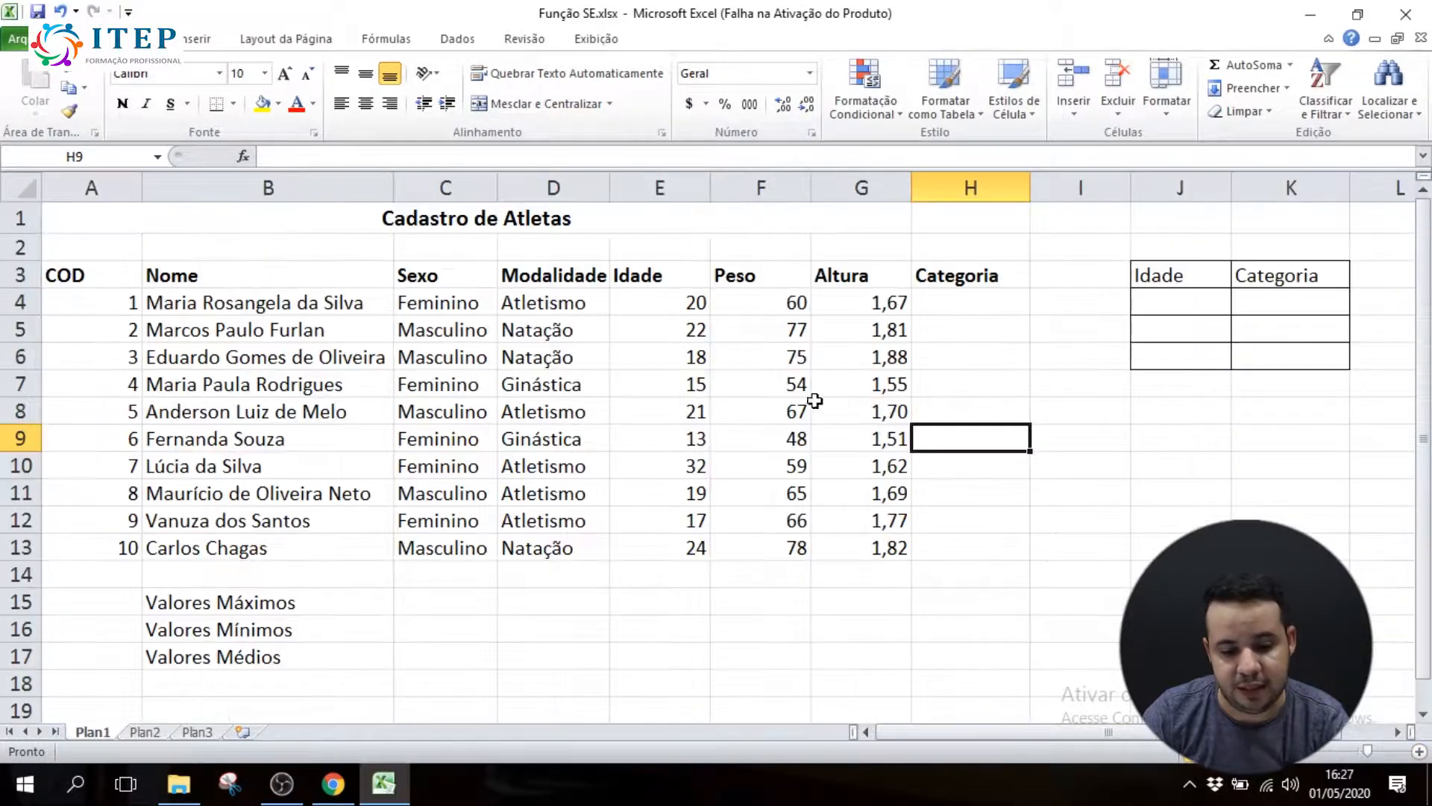
left_click(860, 303)
left_click(917, 299)
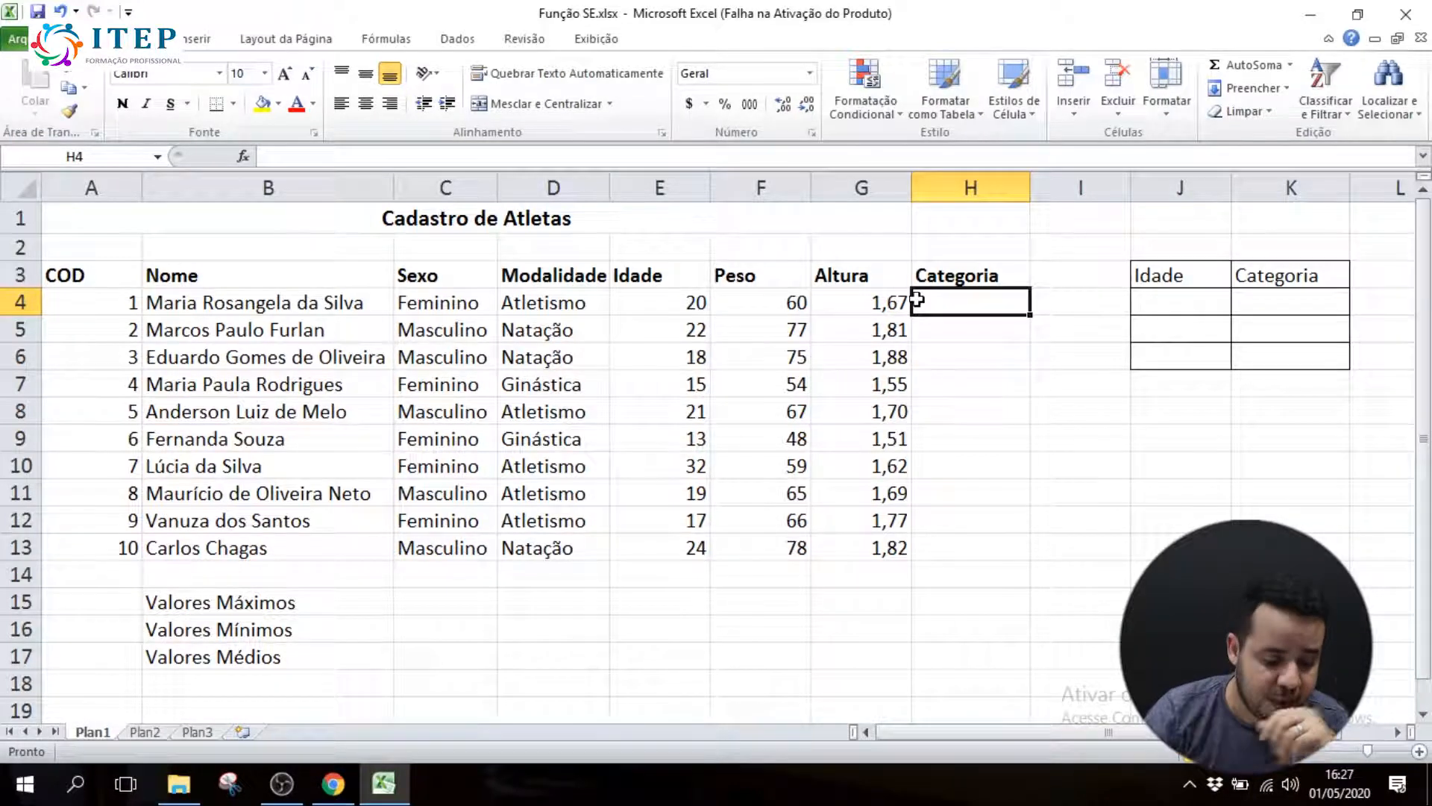
On Plan2, enter aluno1 in A1 and aluno 2 in A2, and fill the student series down to A3
left_click(153, 731)
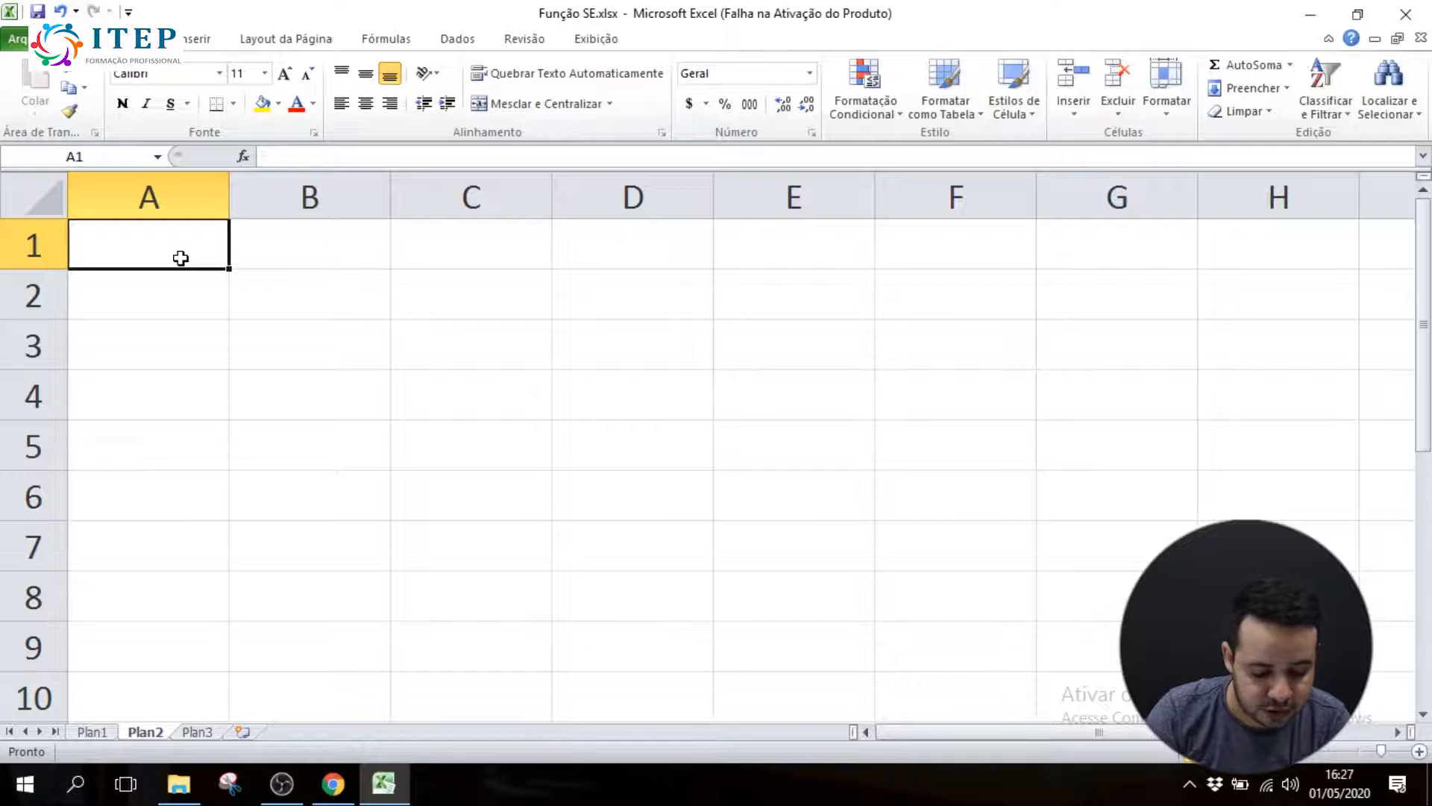
type("aluno1")
key("Return")
type("al")
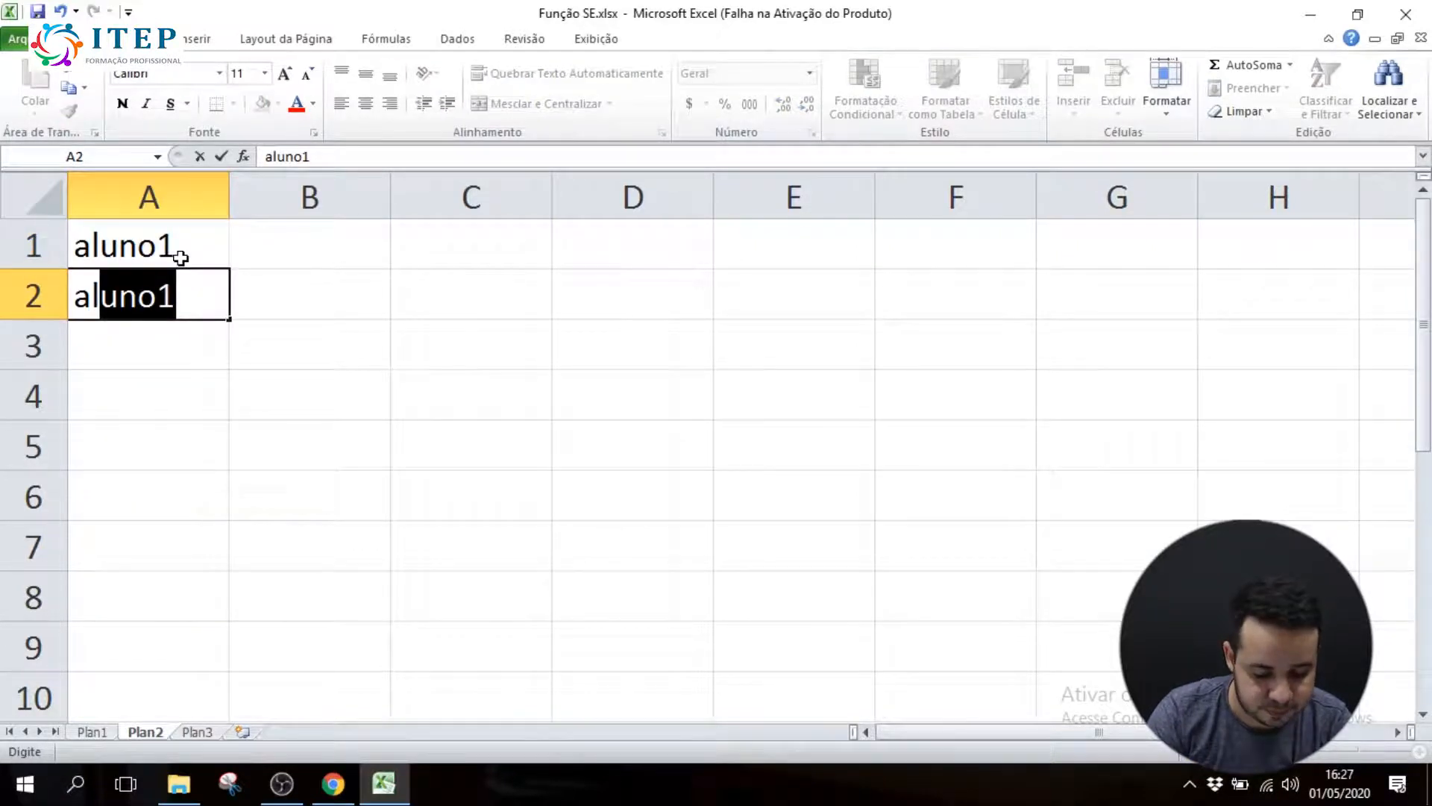
type("no 2")
key("BackSpace")
key("BackSpace")
key("BackSpace")
key("BackSpace")
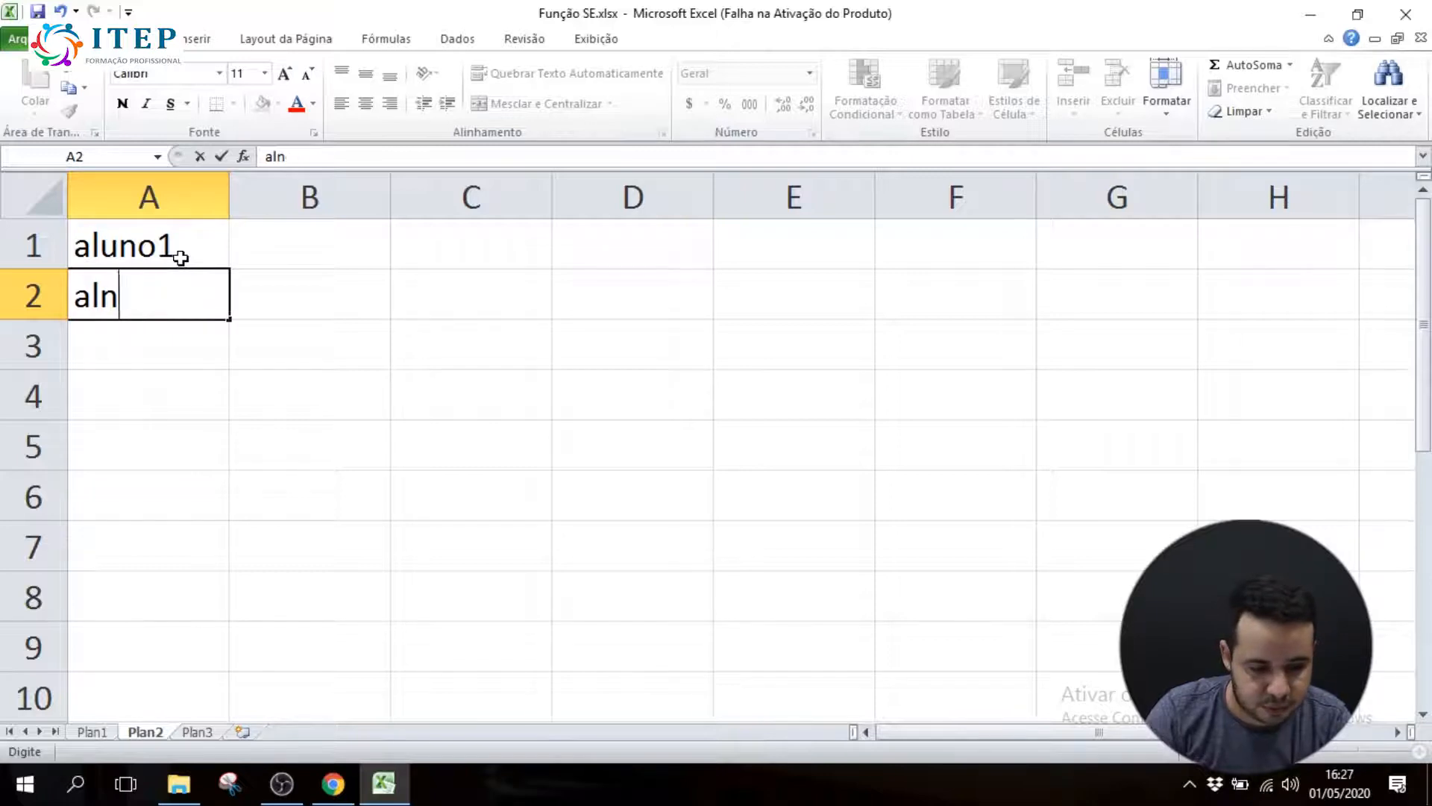
type("uno 2")
key("BackSpace")
key("BackSpace")
type("2")
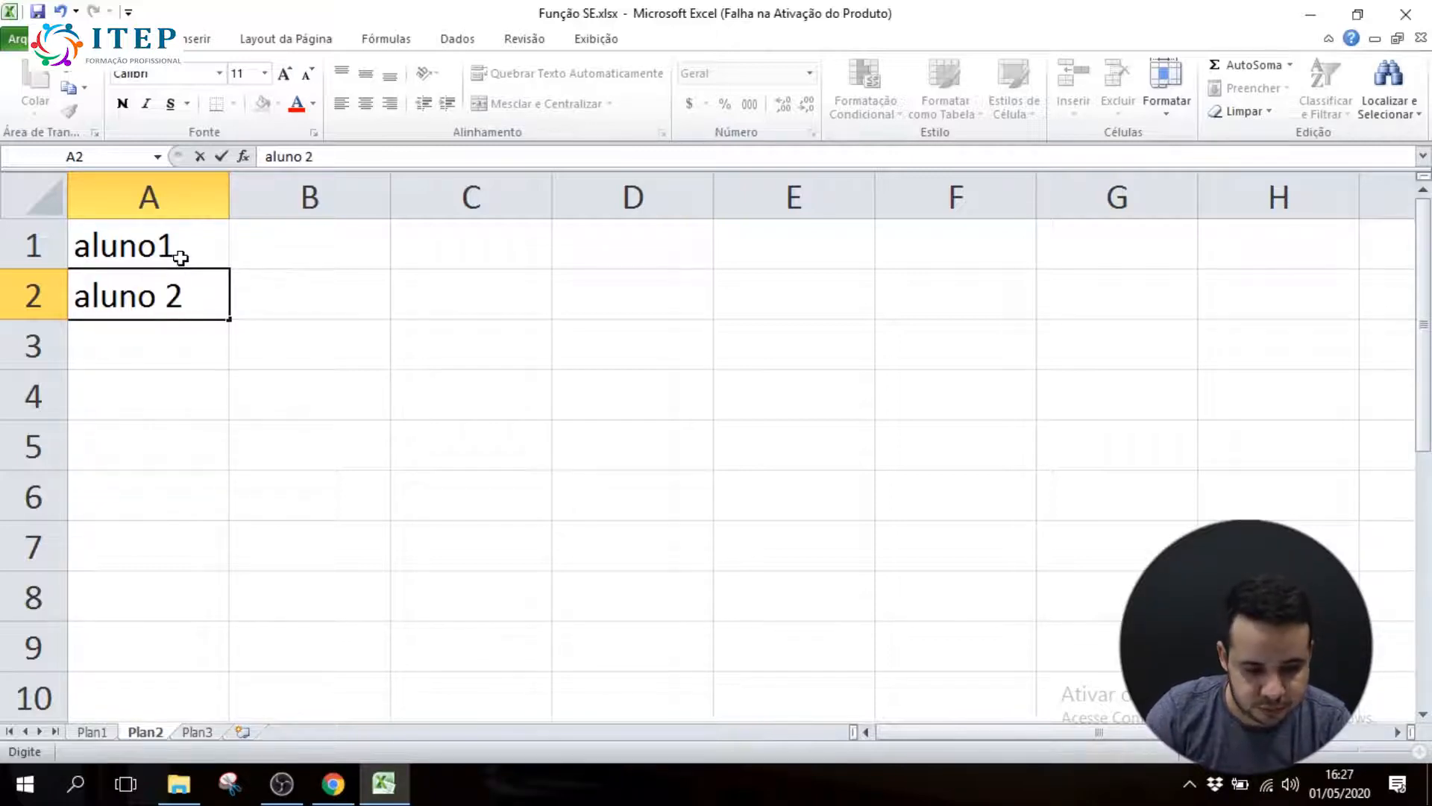
key("Return")
left_click(223, 312)
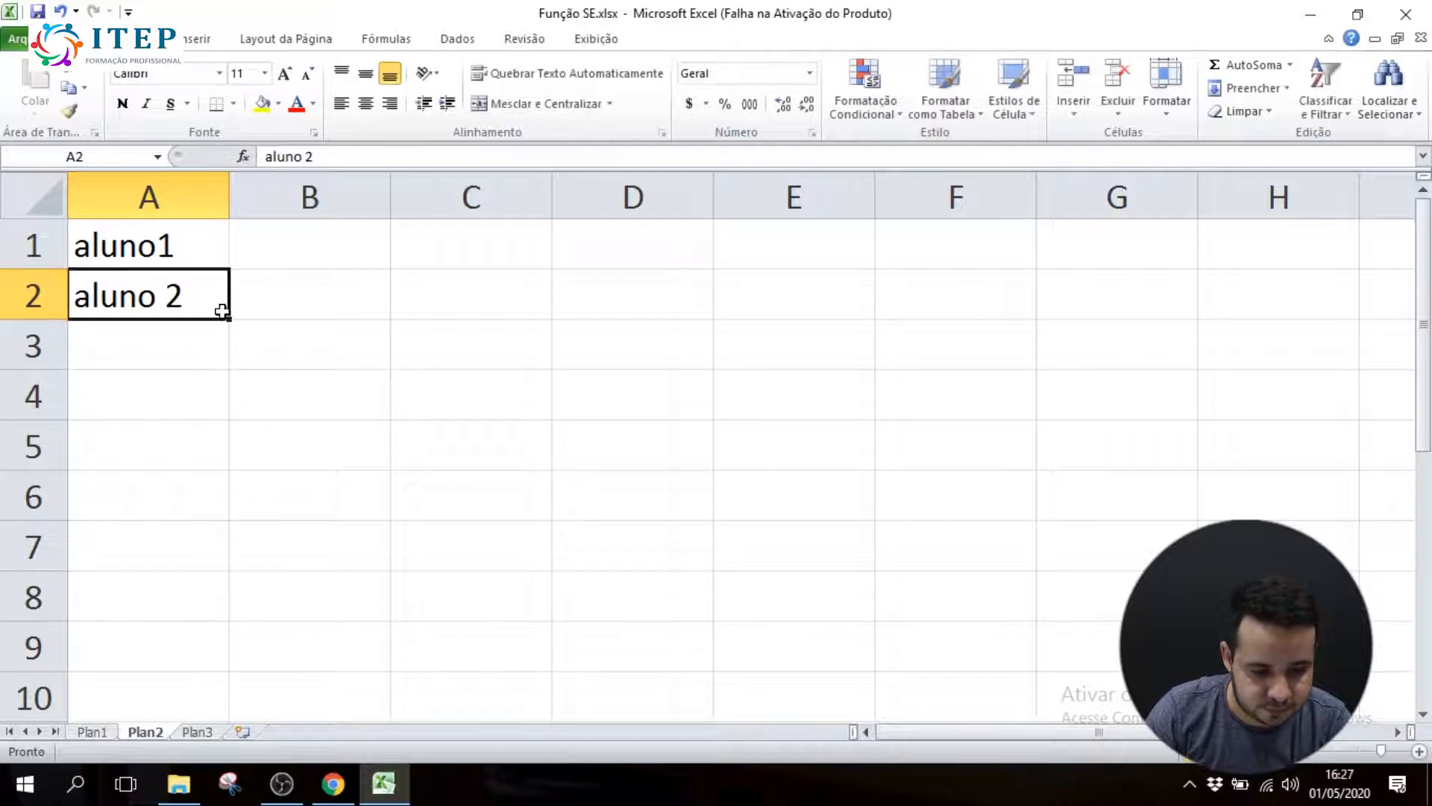
left_click_drag(222, 312, 224, 358)
Correct A1 to aluno 1 and move the three student names down to A2:A4
left_click(163, 259)
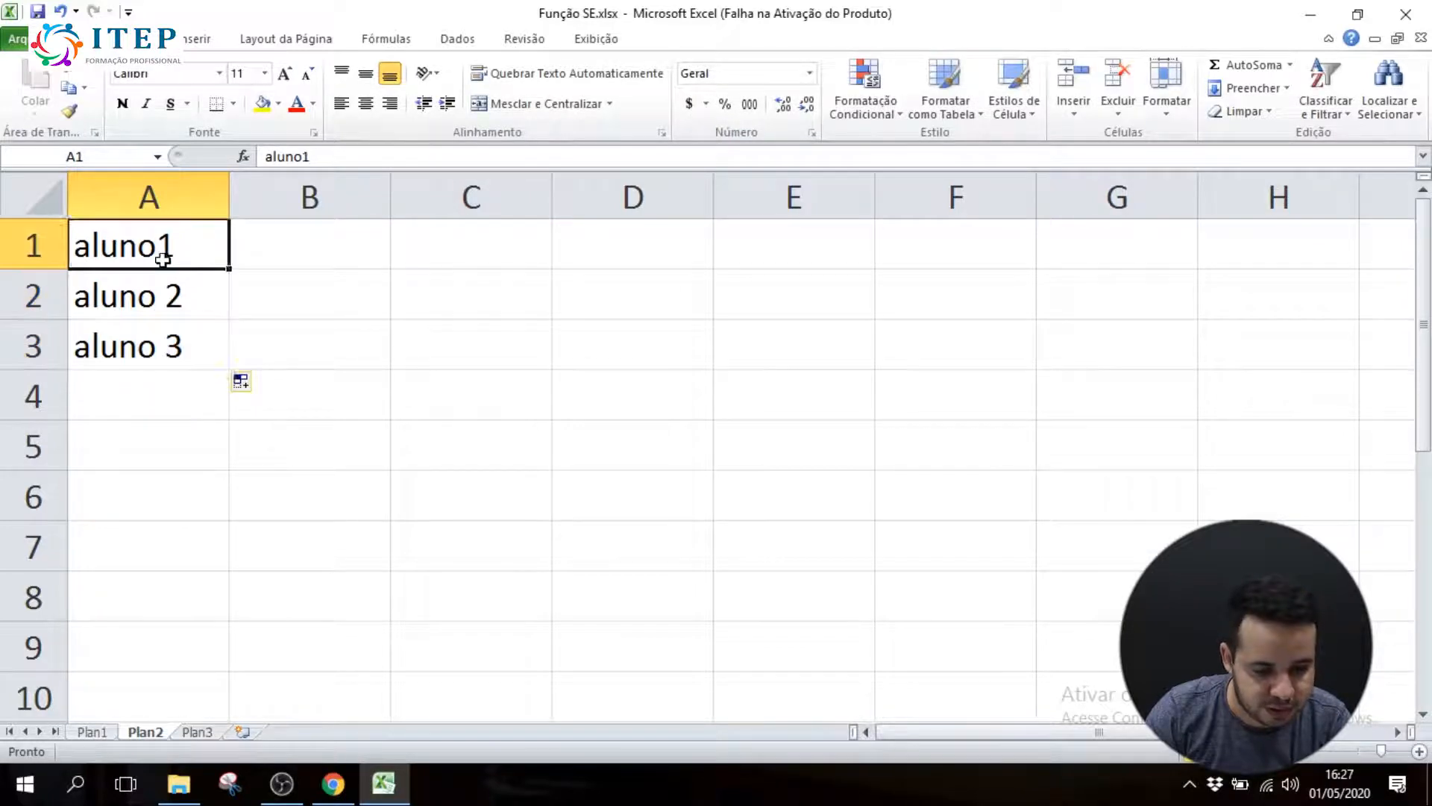
double_click(163, 259)
left_click_drag(129, 345, 138, 253)
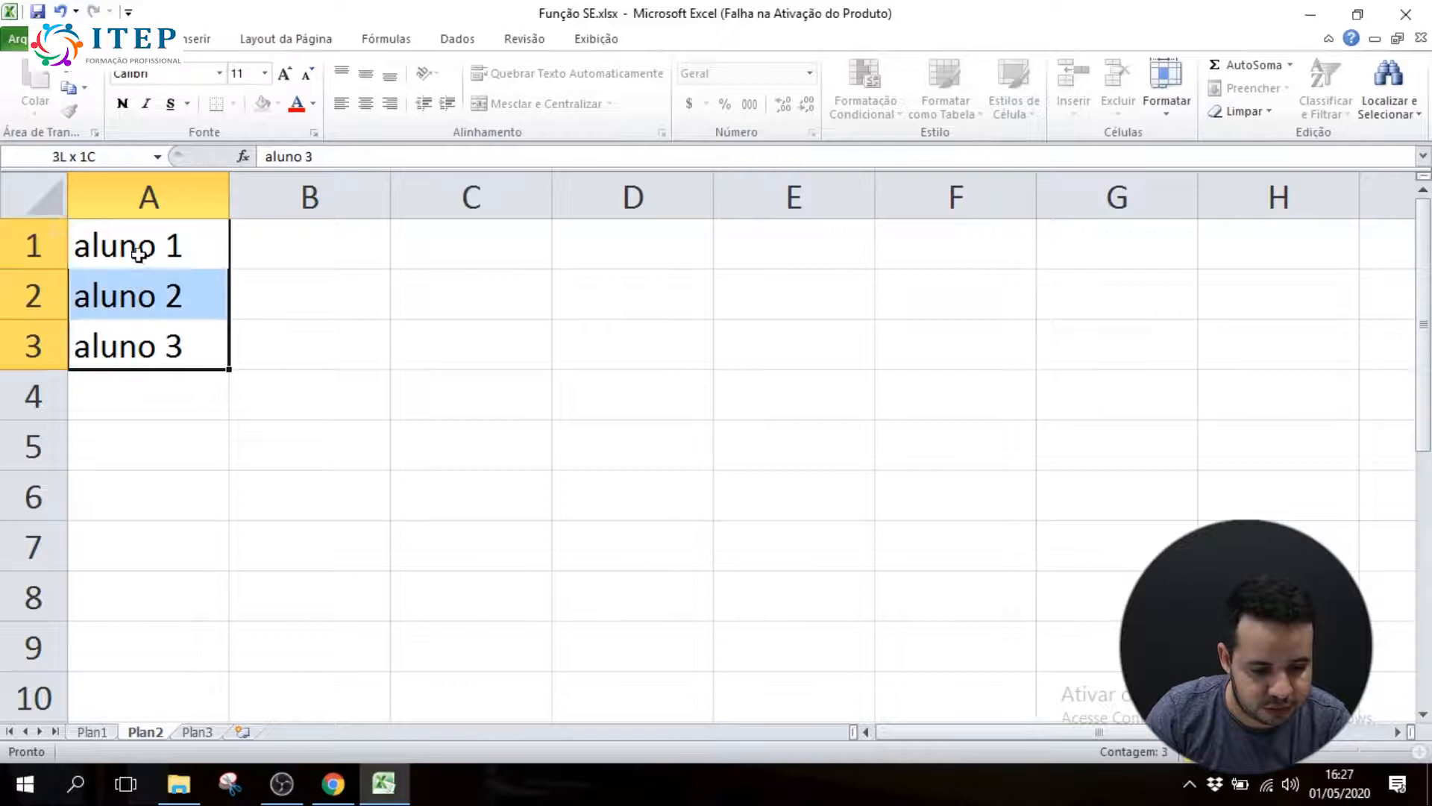
left_click_drag(155, 375, 160, 425)
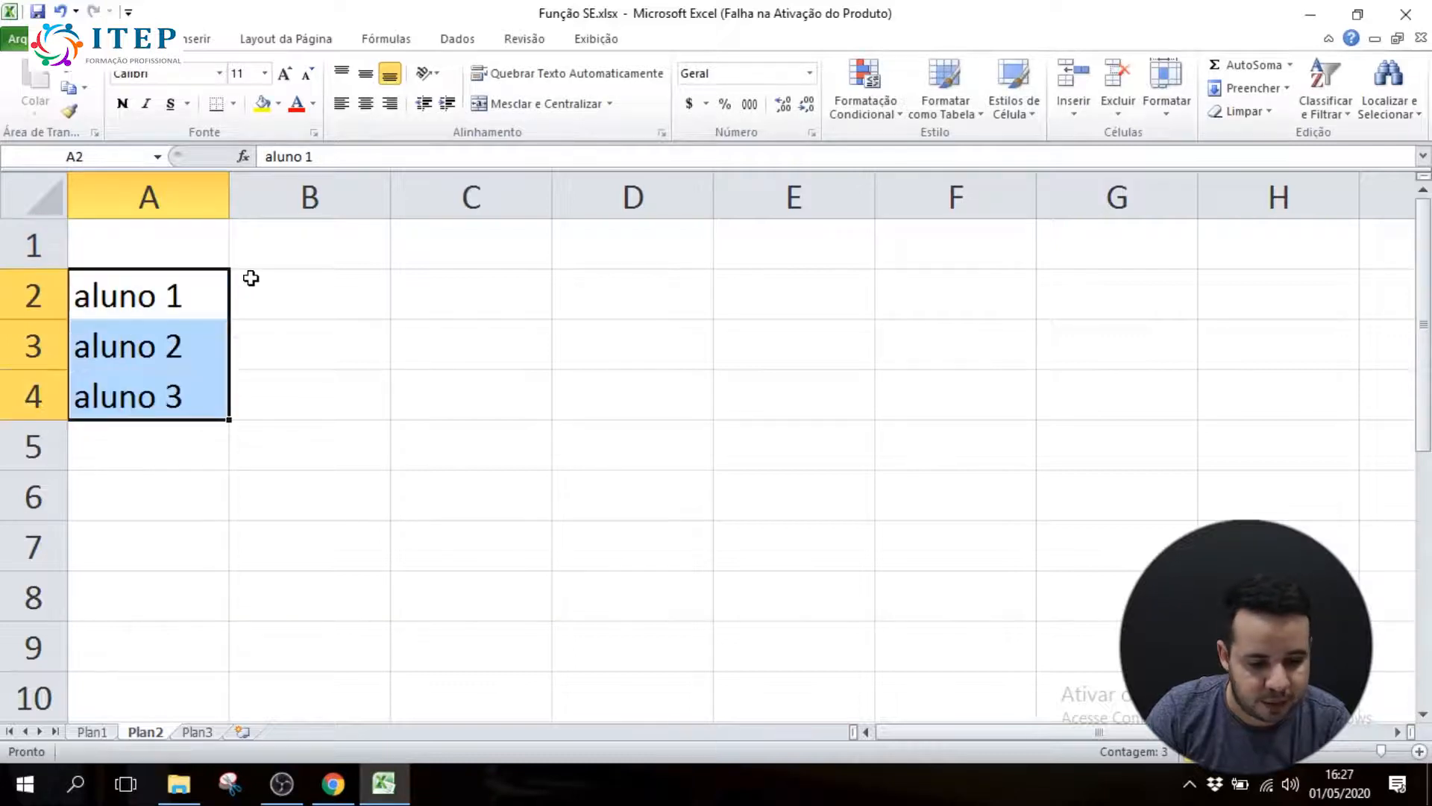
Enter the header bim 1 in B1 and fill the series across to bim 4 in E1
left_click(259, 254)
type("b")
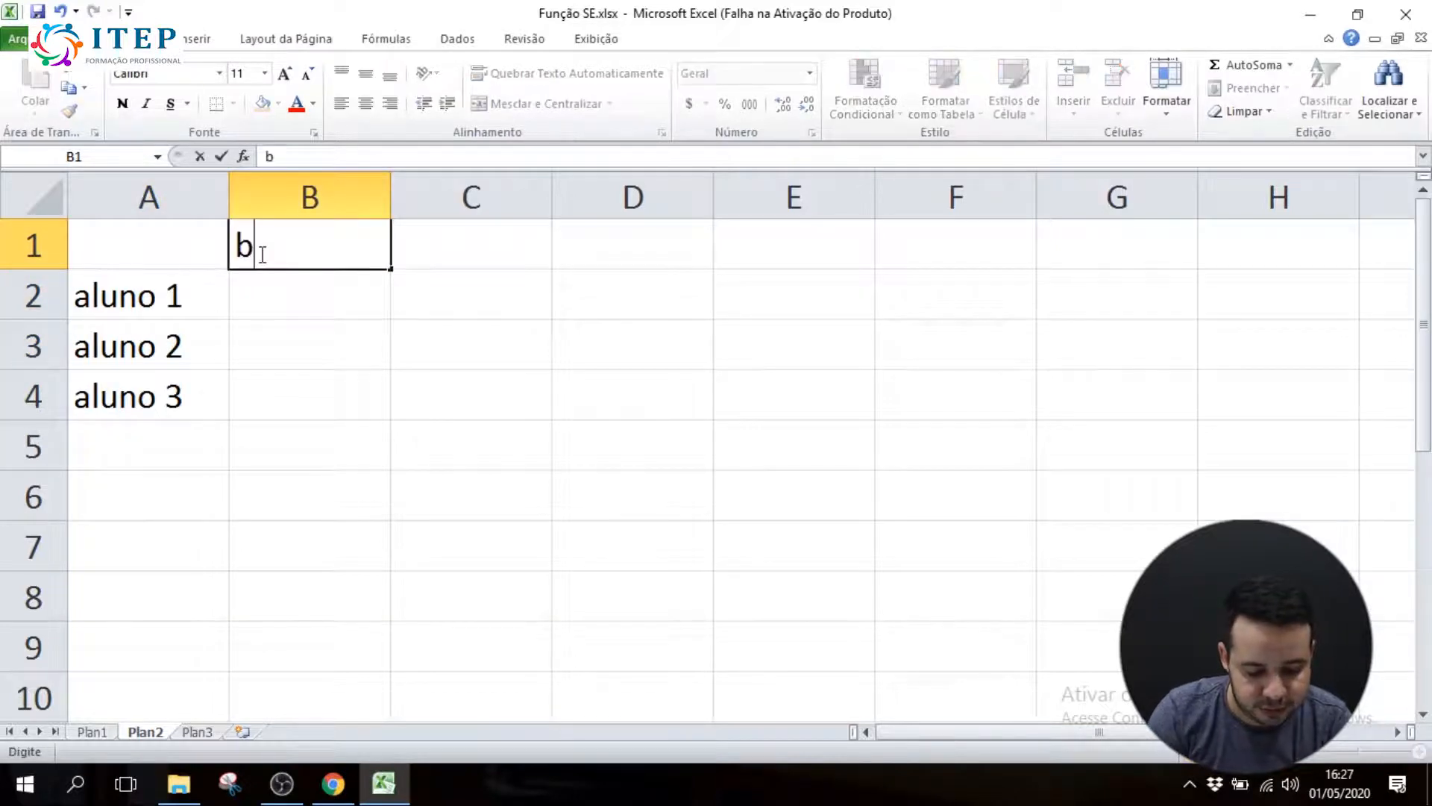
type("im")
type("1")
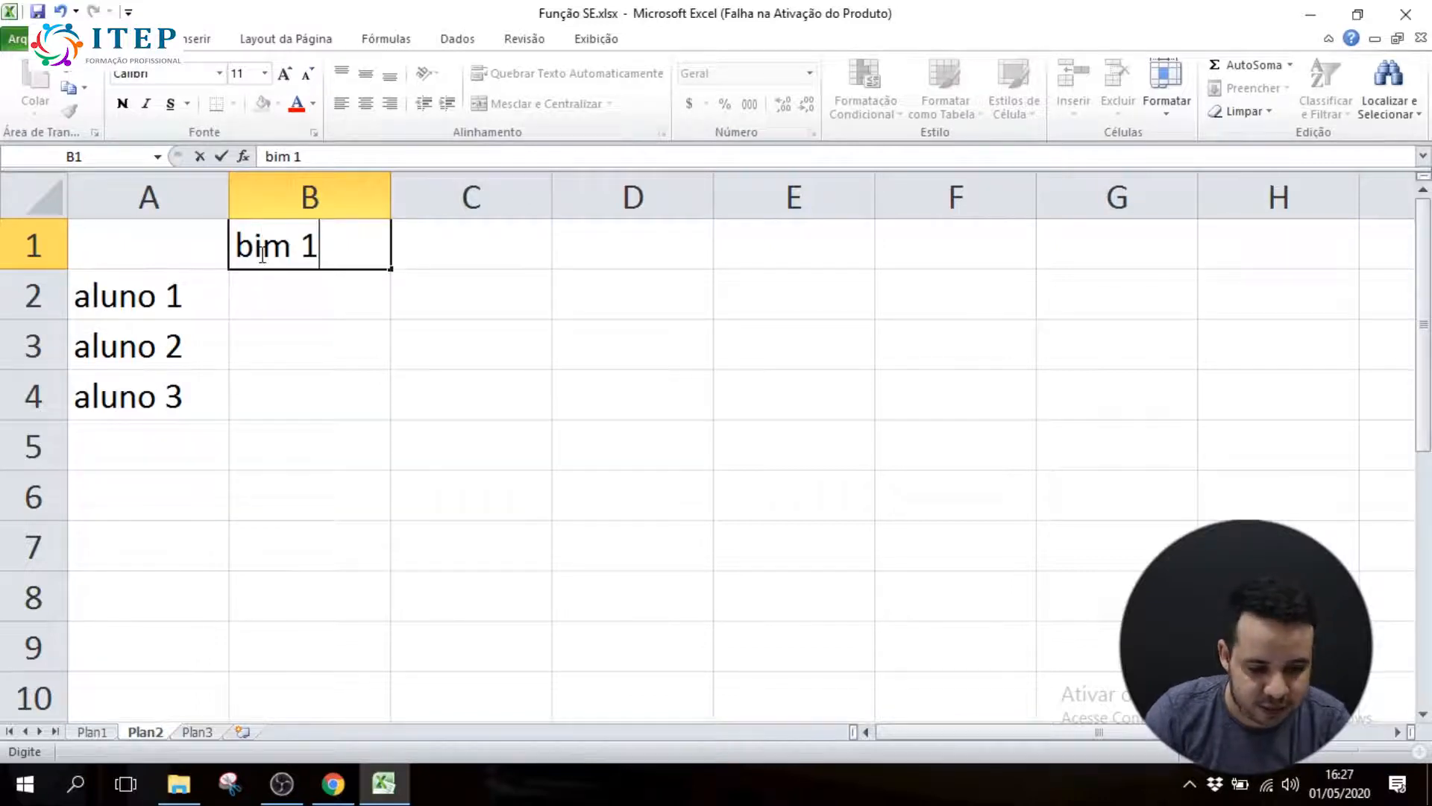
left_click(407, 233)
left_click(348, 243)
left_click_drag(393, 270, 796, 256)
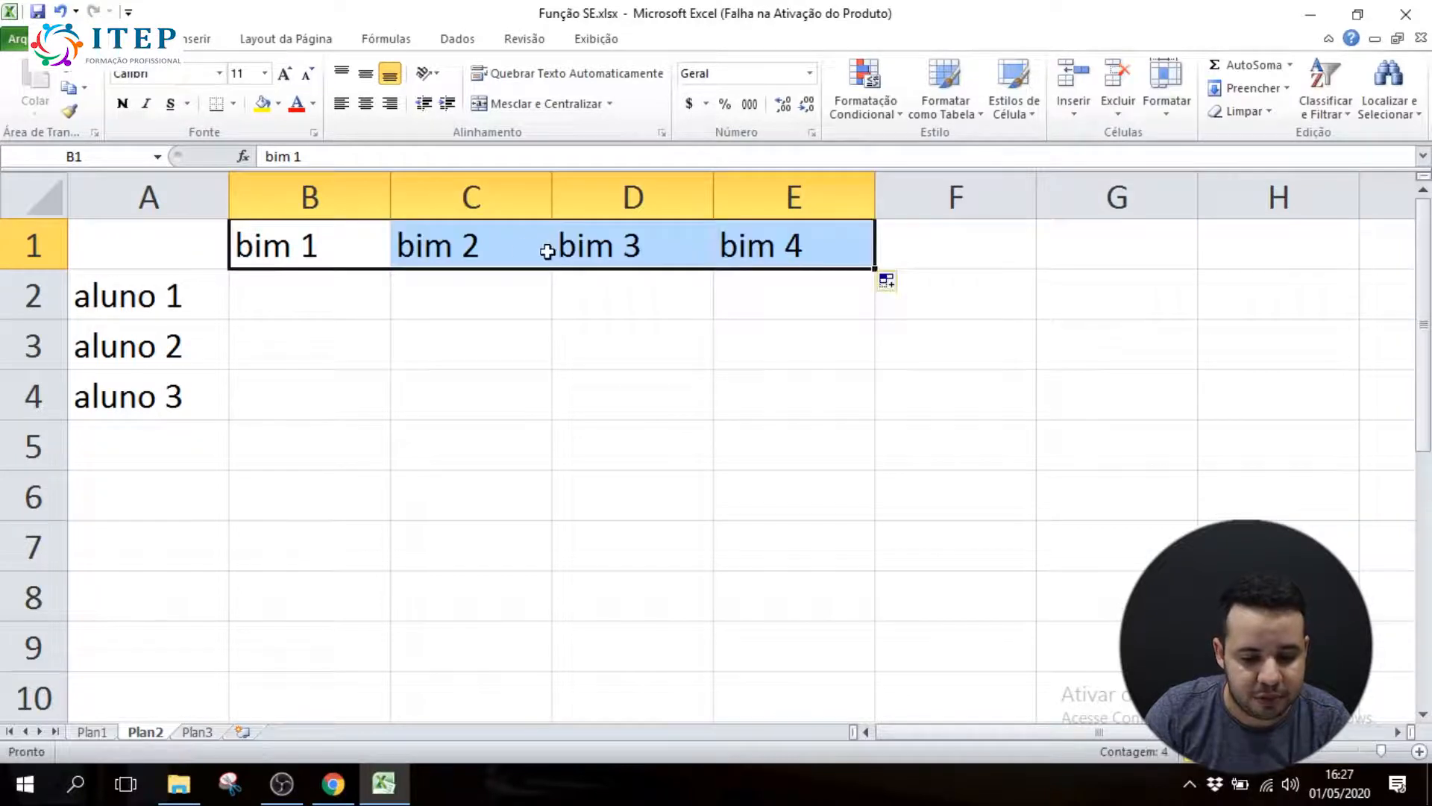
Add the column headers media in F1 and aprovado in G1
left_click(958, 252)
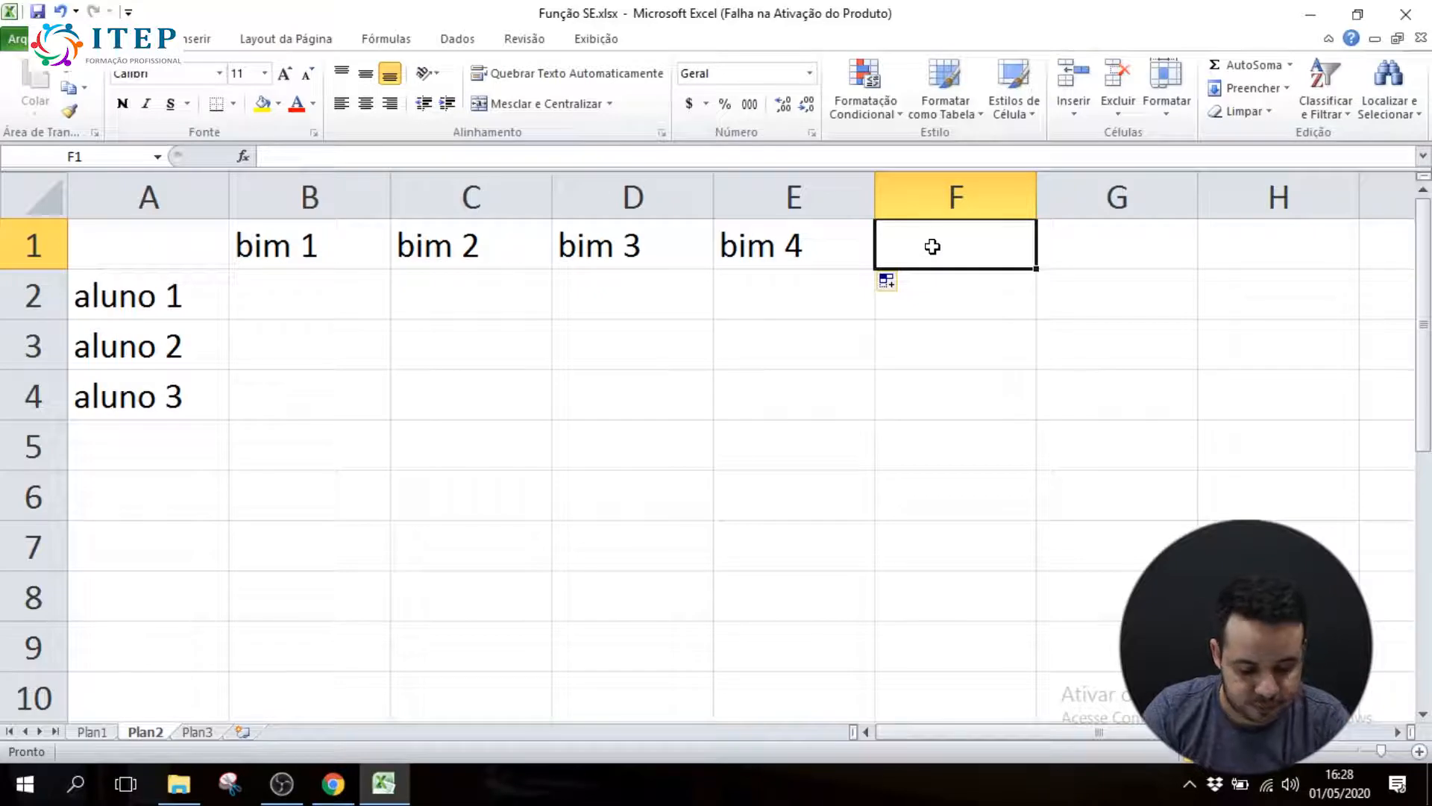
type("media")
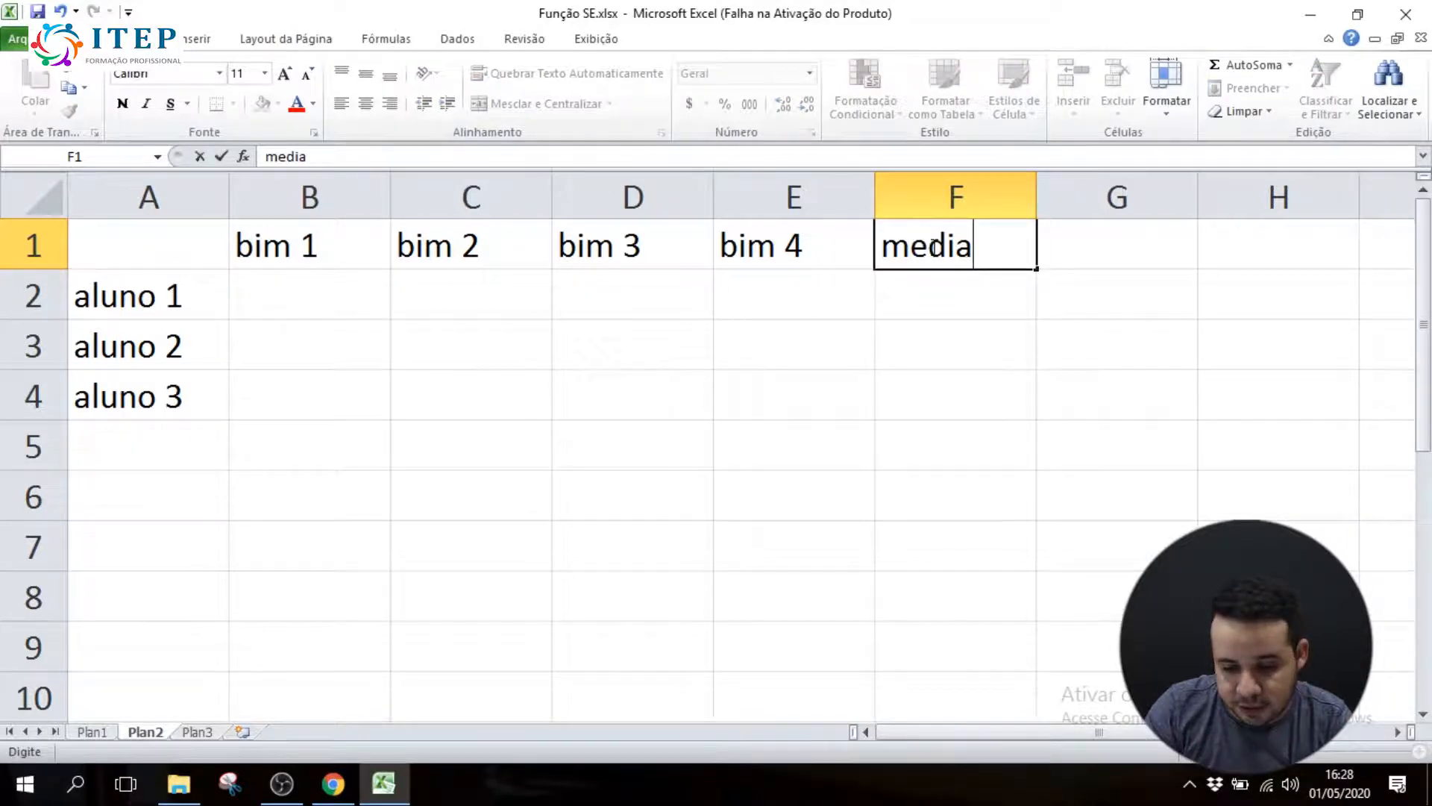
left_click(1081, 250)
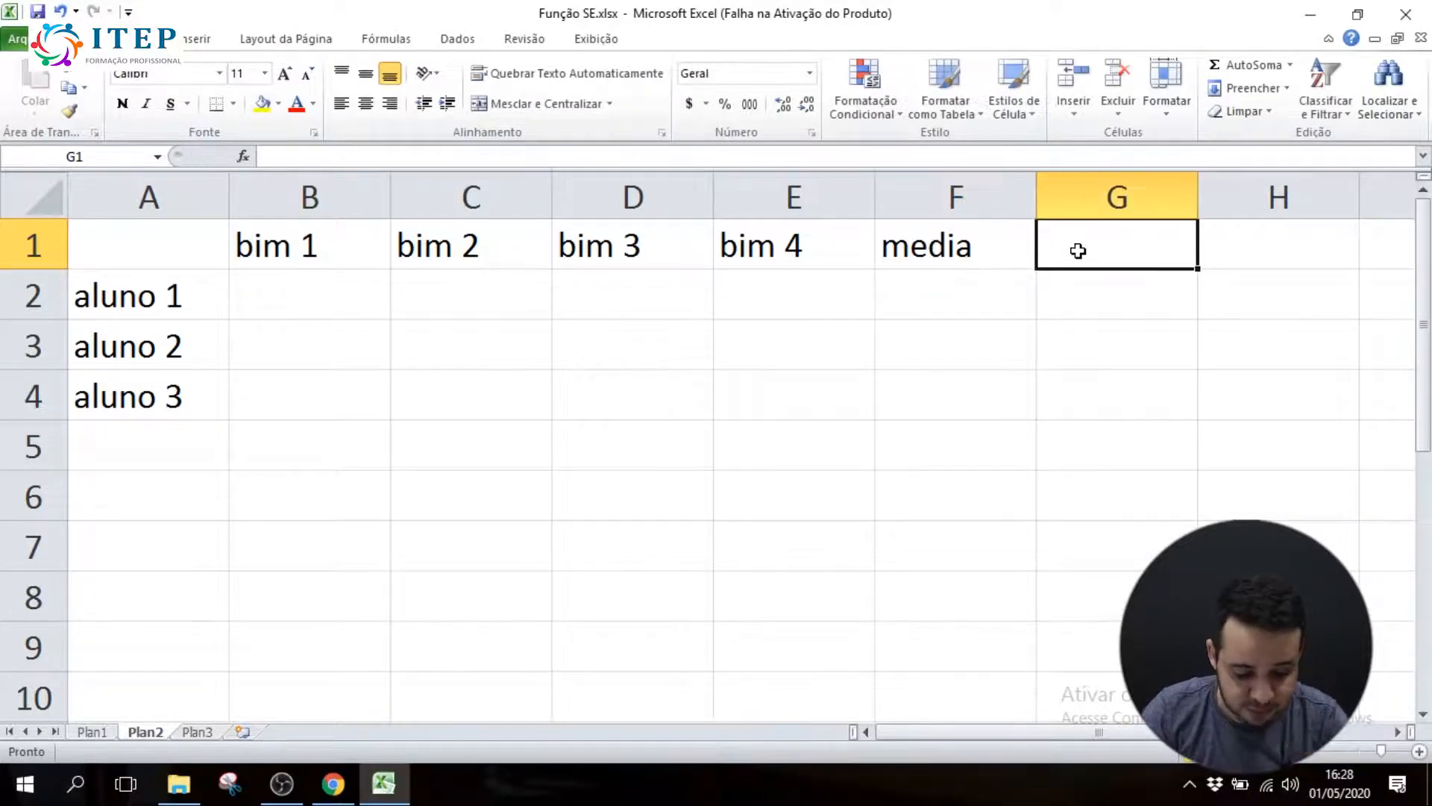
type("aprovado")
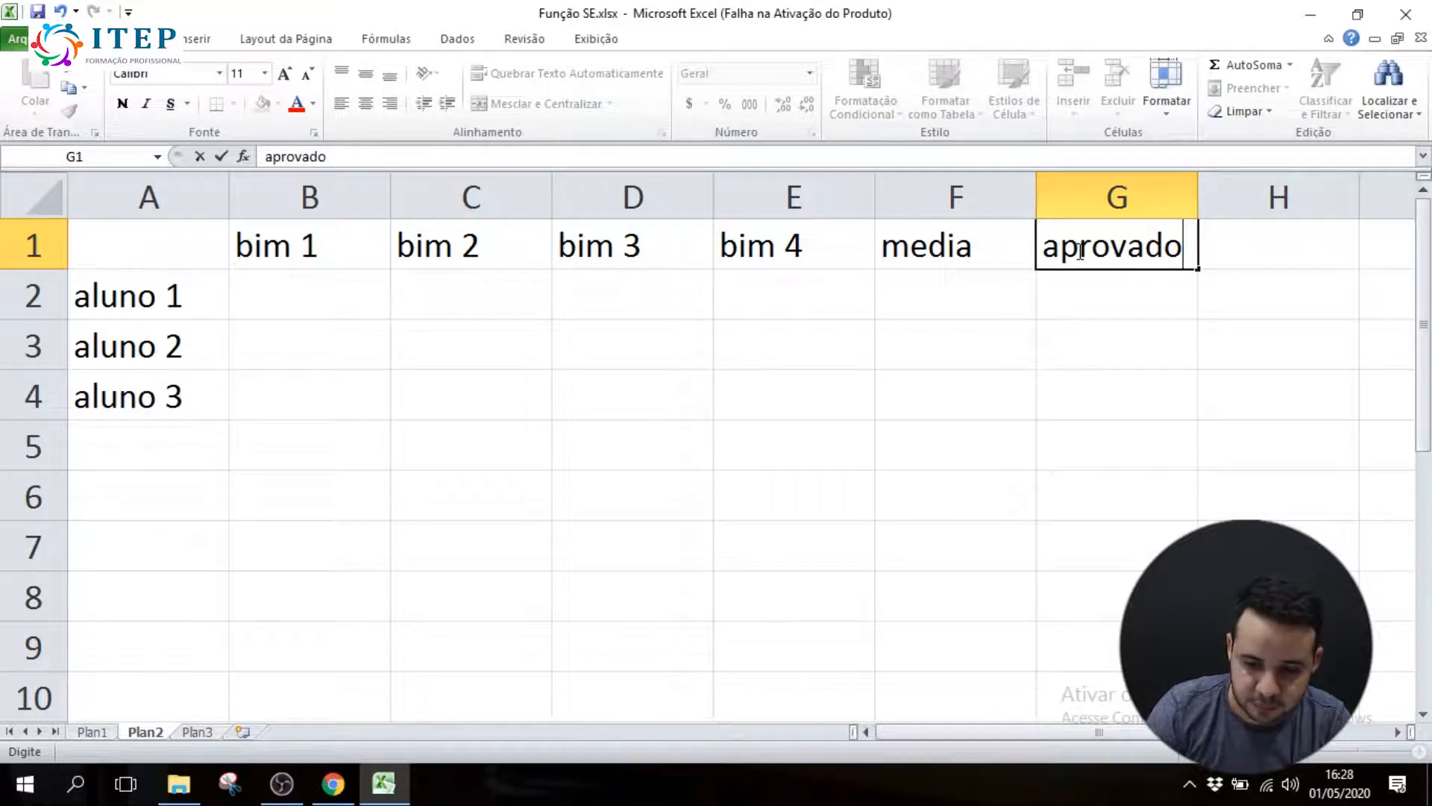
Enter the four bimester grades 6, 6, 5 and 5 for aluno 1 in B2:E2
left_click(343, 299)
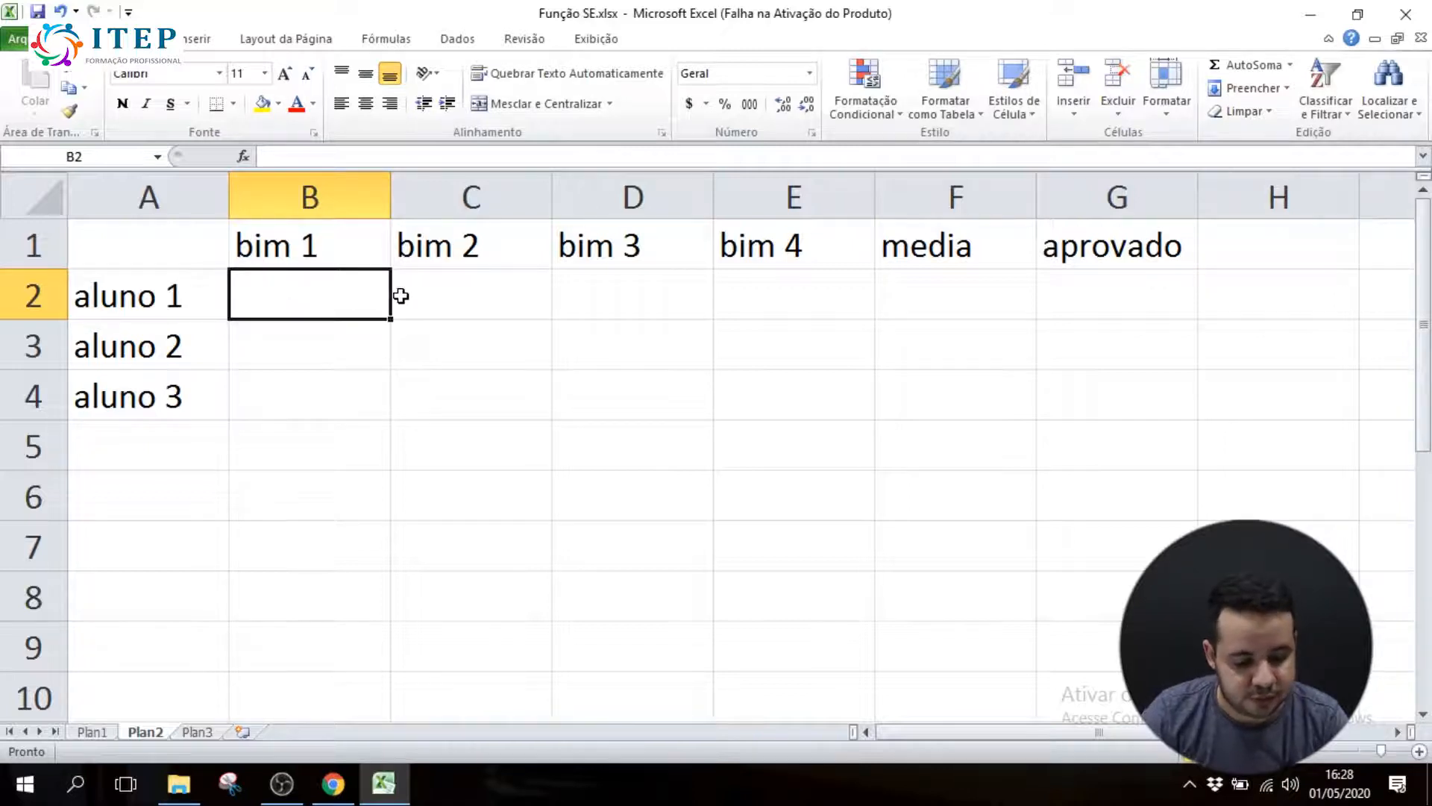
type("6")
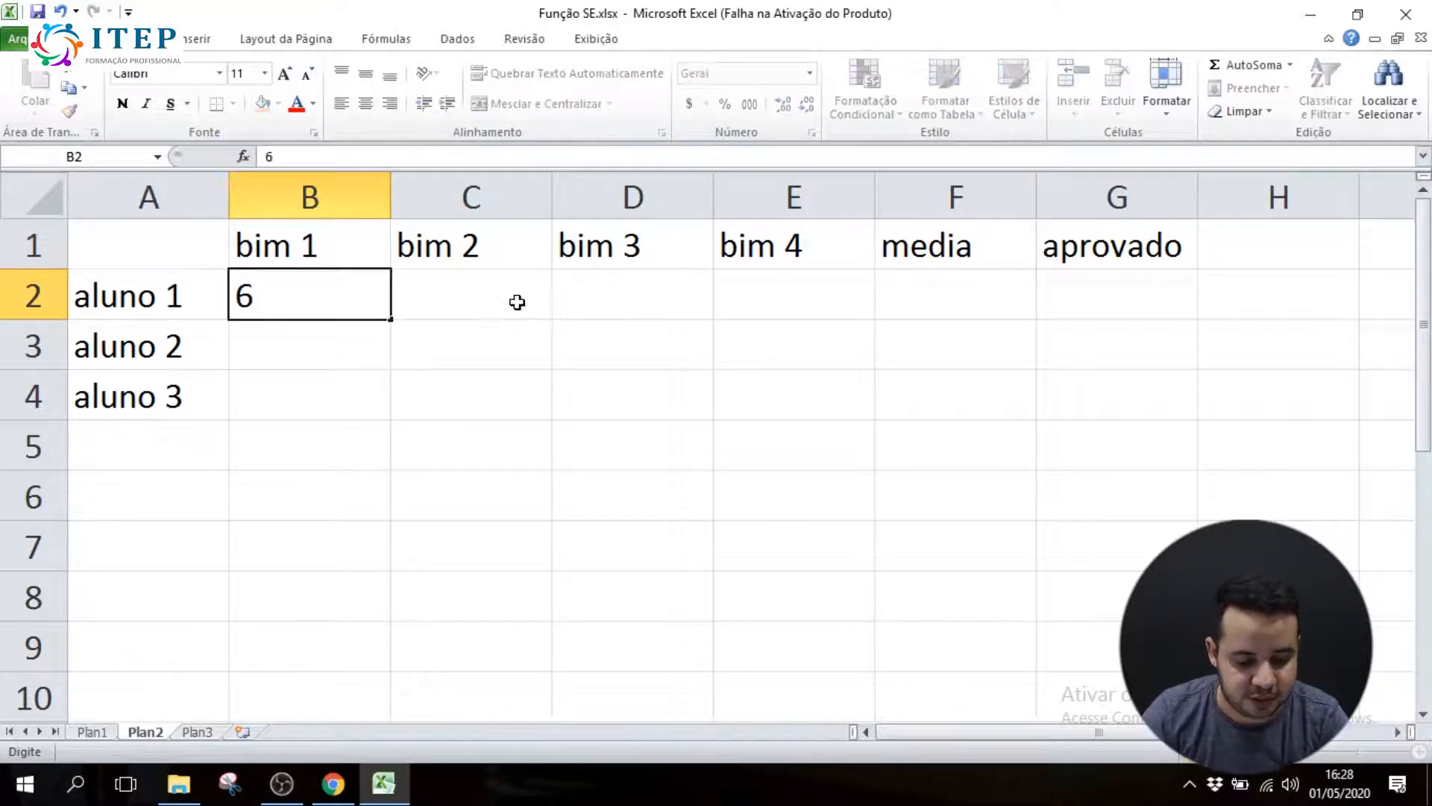
left_click(518, 304)
type("6")
left_click(637, 304)
type("5")
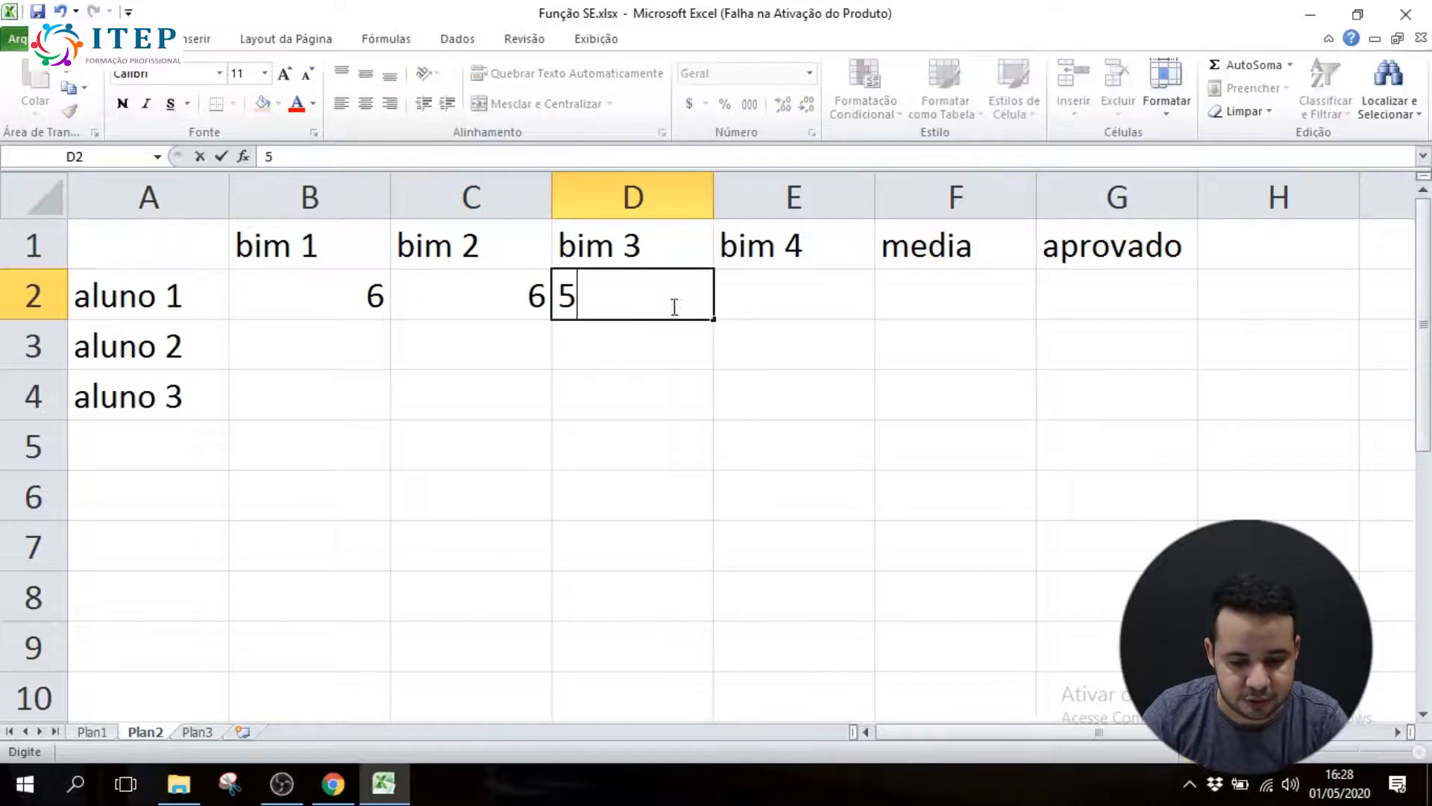
left_click(782, 310)
type("5")
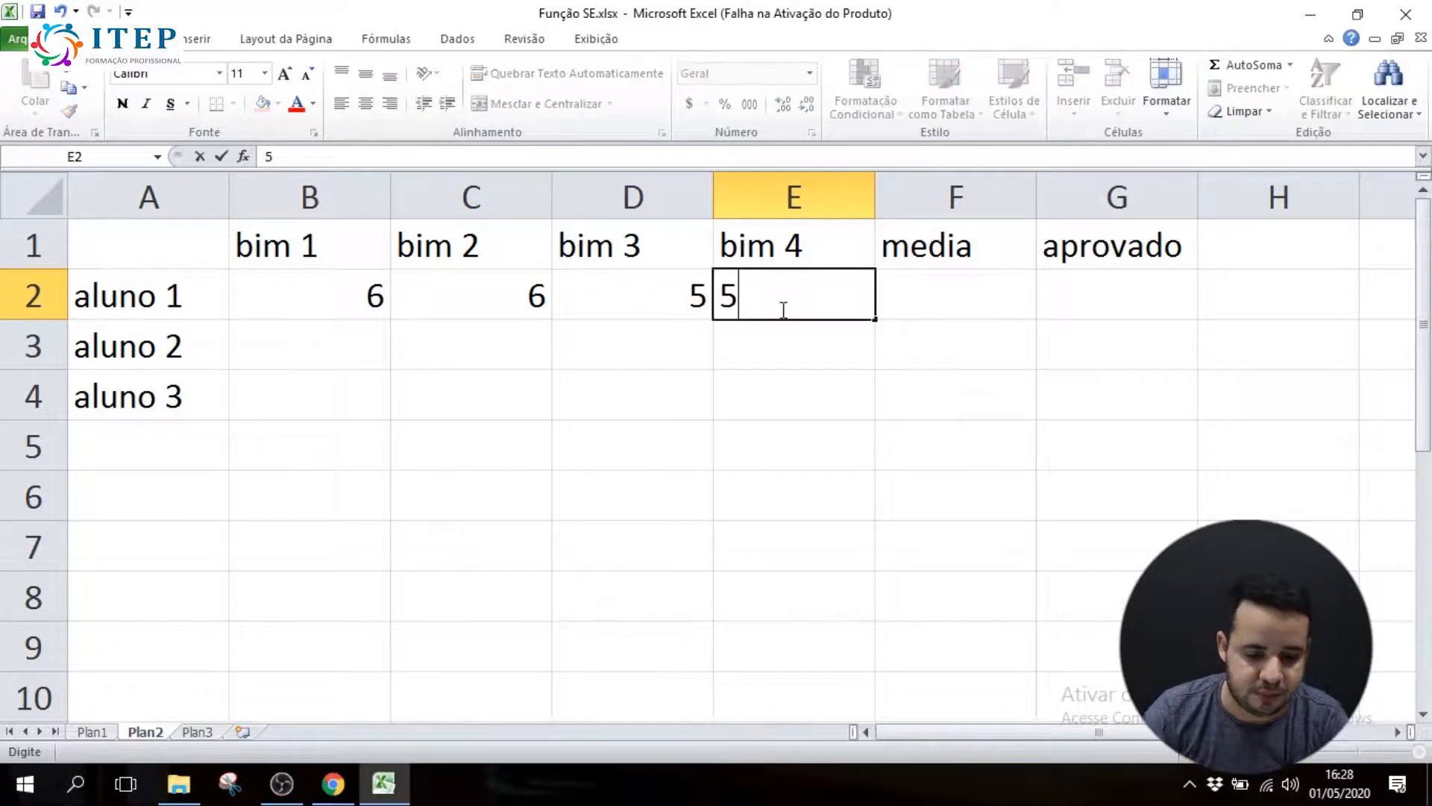
Enter the four bimester grades 7, 3, 8 and 7 for aluno 2 in B3:E3
left_click(301, 340)
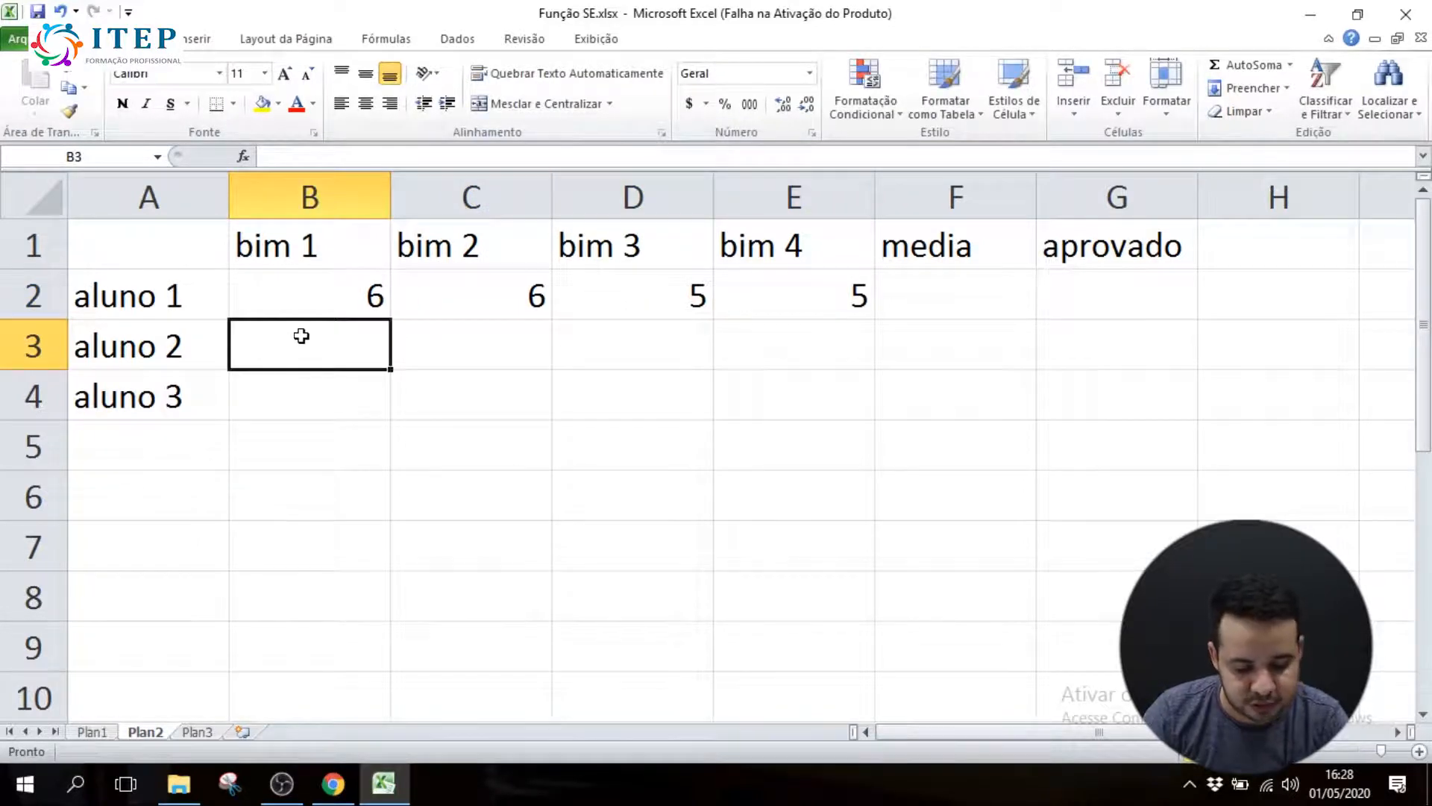
type("7")
left_click(470, 329)
type("3")
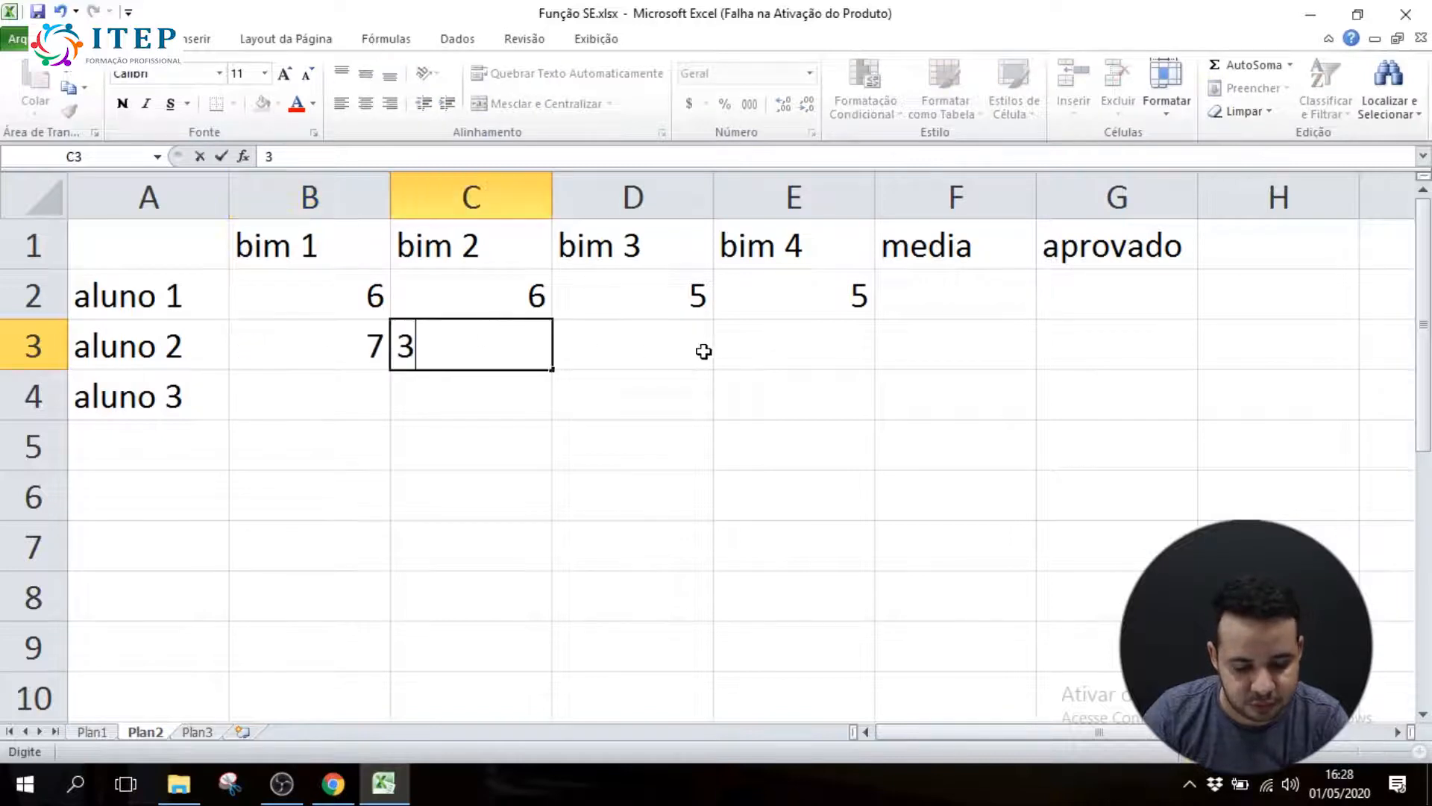
left_click(667, 351)
type("8")
left_click(789, 345)
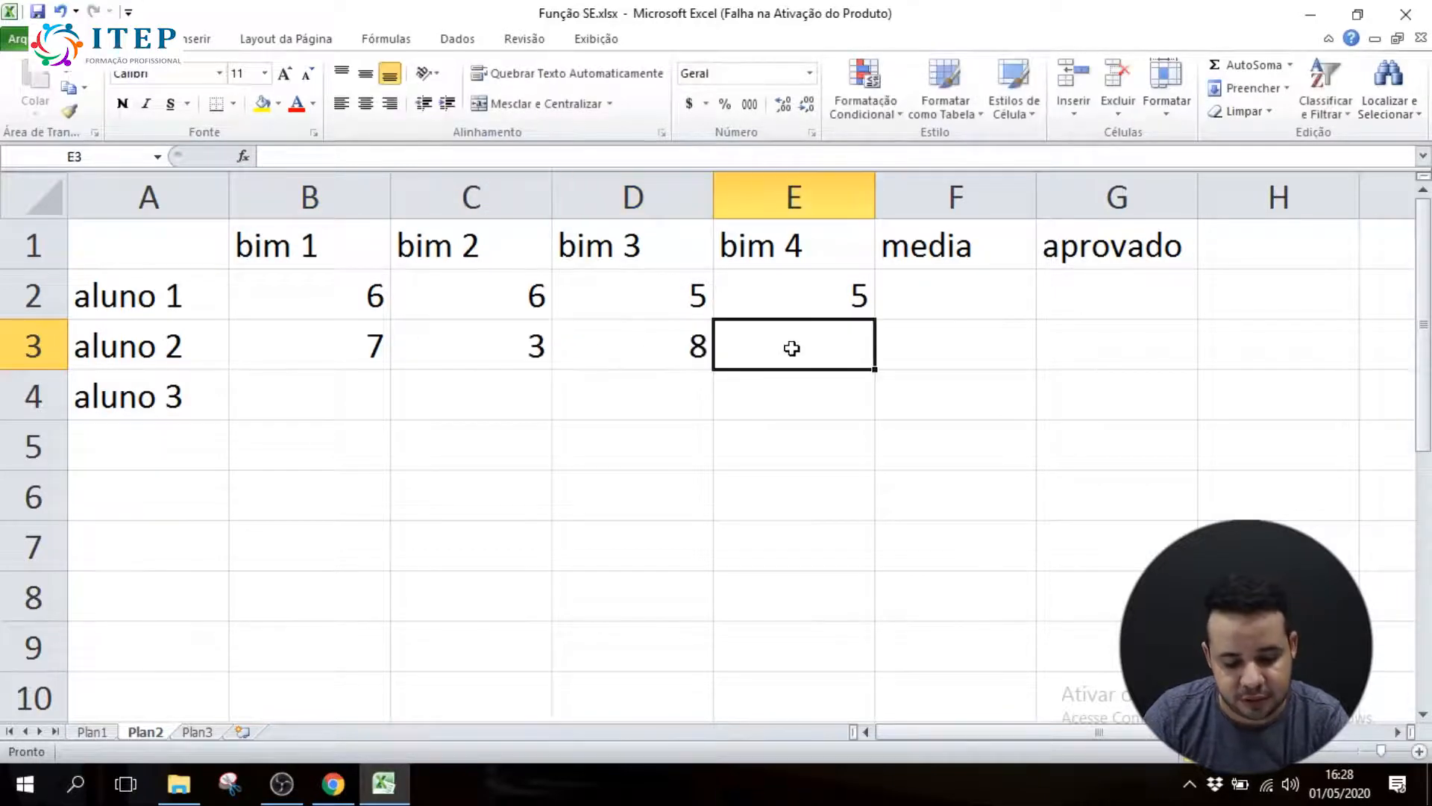
type("7")
Enter the four bimester grades 10, 5, 8 and 8 for aluno 3 in B4:E4
left_click(358, 391)
left_click(345, 284)
left_click_drag(381, 298, 767, 338)
left_click(321, 381)
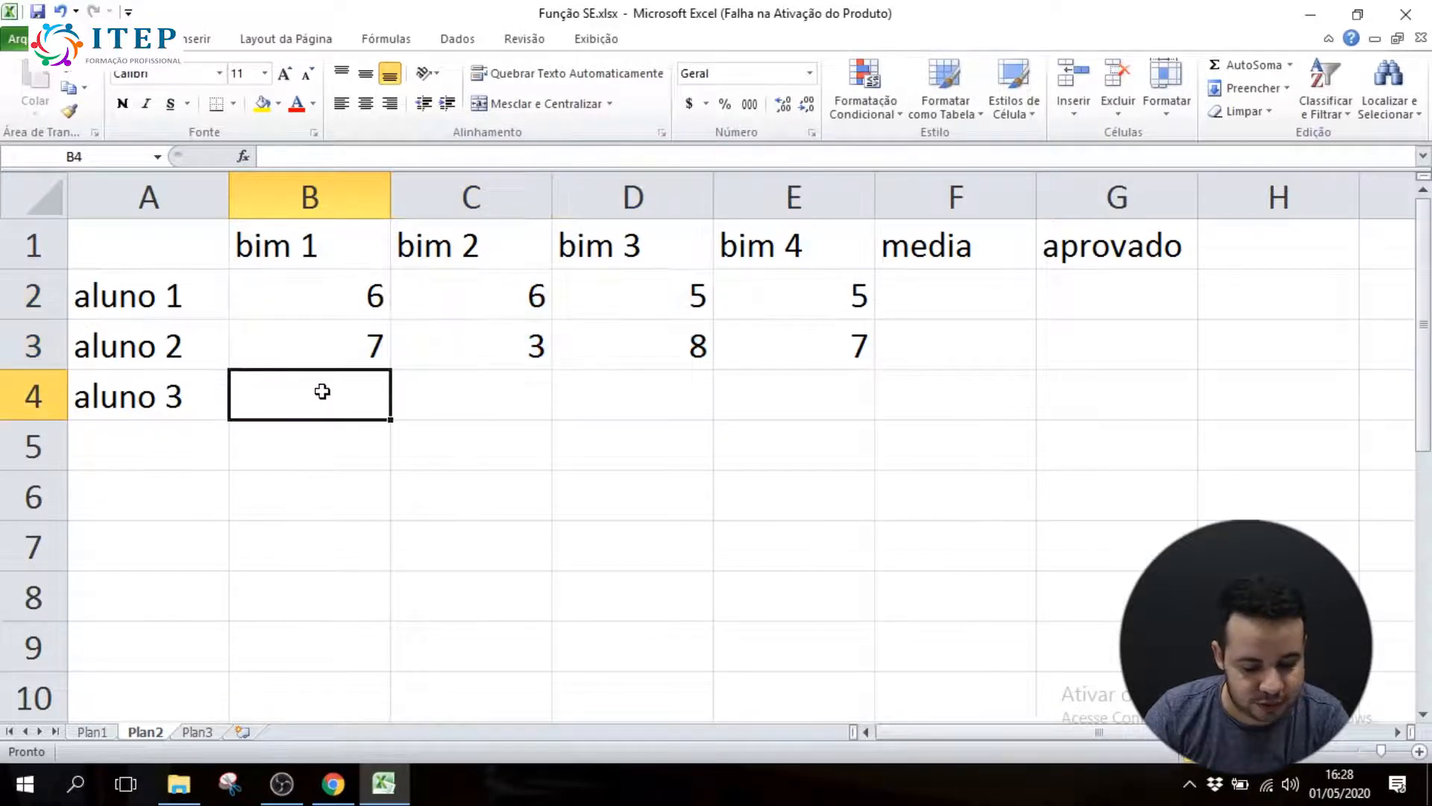
type("10")
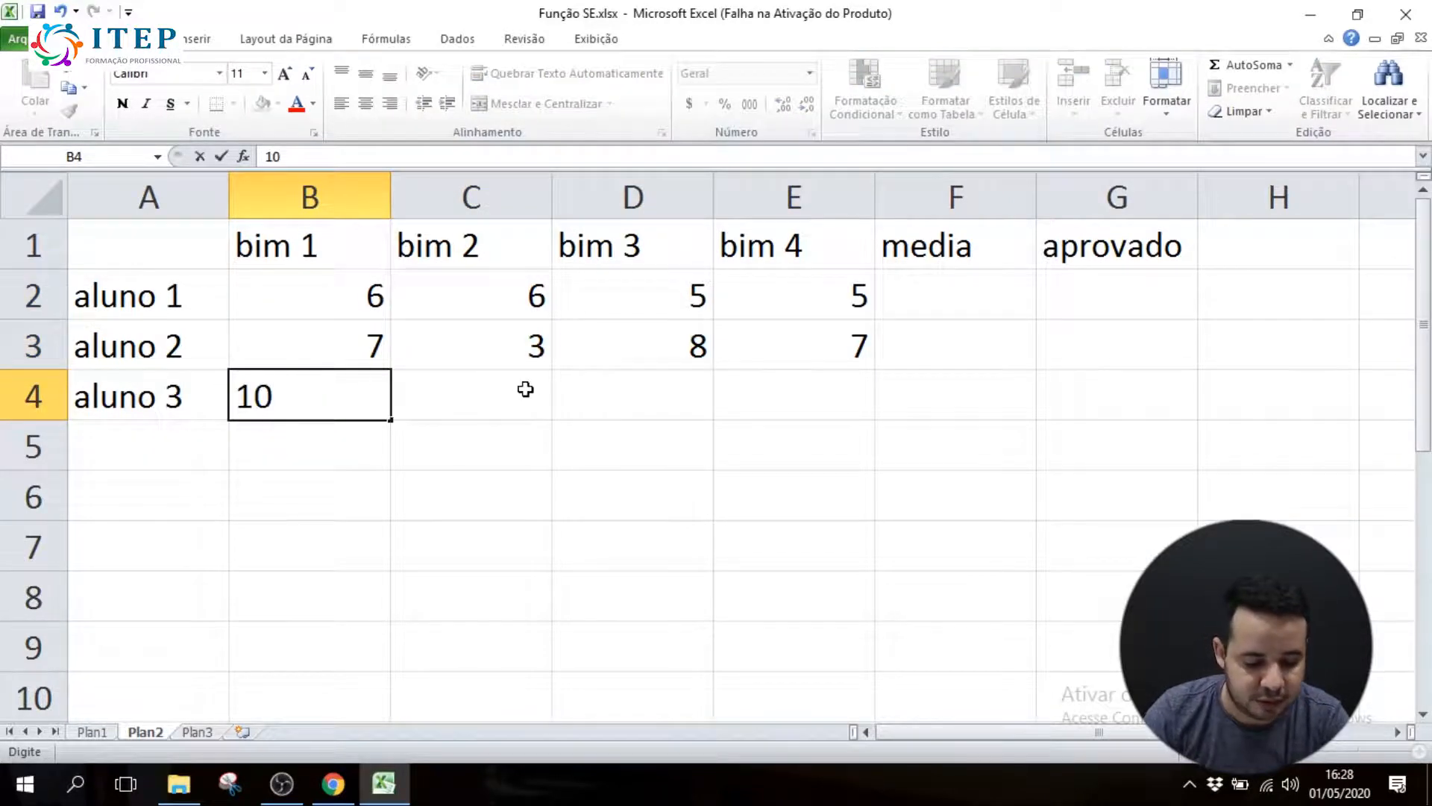
left_click(525, 388)
type("5")
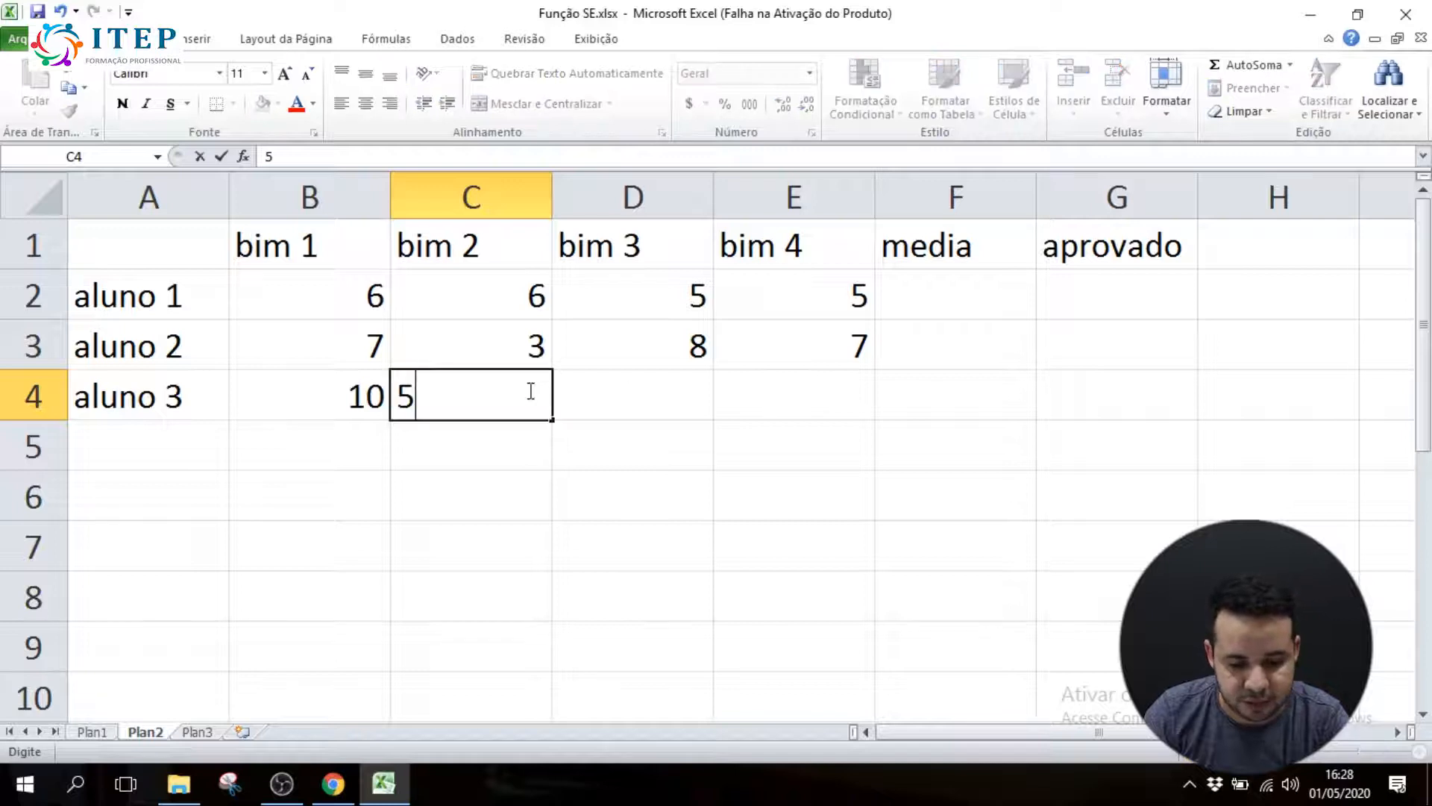
left_click(645, 390)
type("8")
left_click(773, 396)
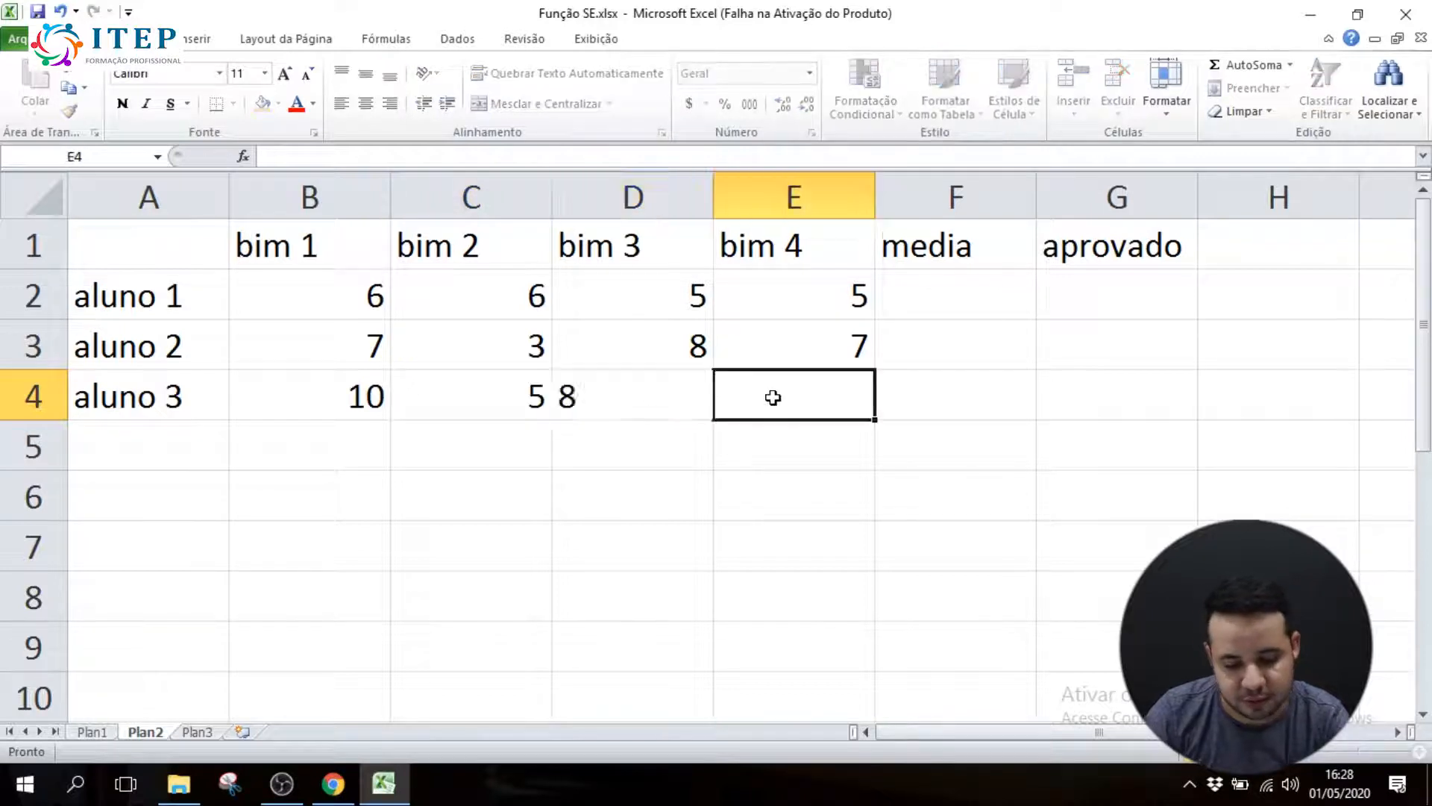
type("8")
Calculate the average of B2:E2 in F2 with the MÉDIA function and fill the formula down to F4
left_click(947, 292)
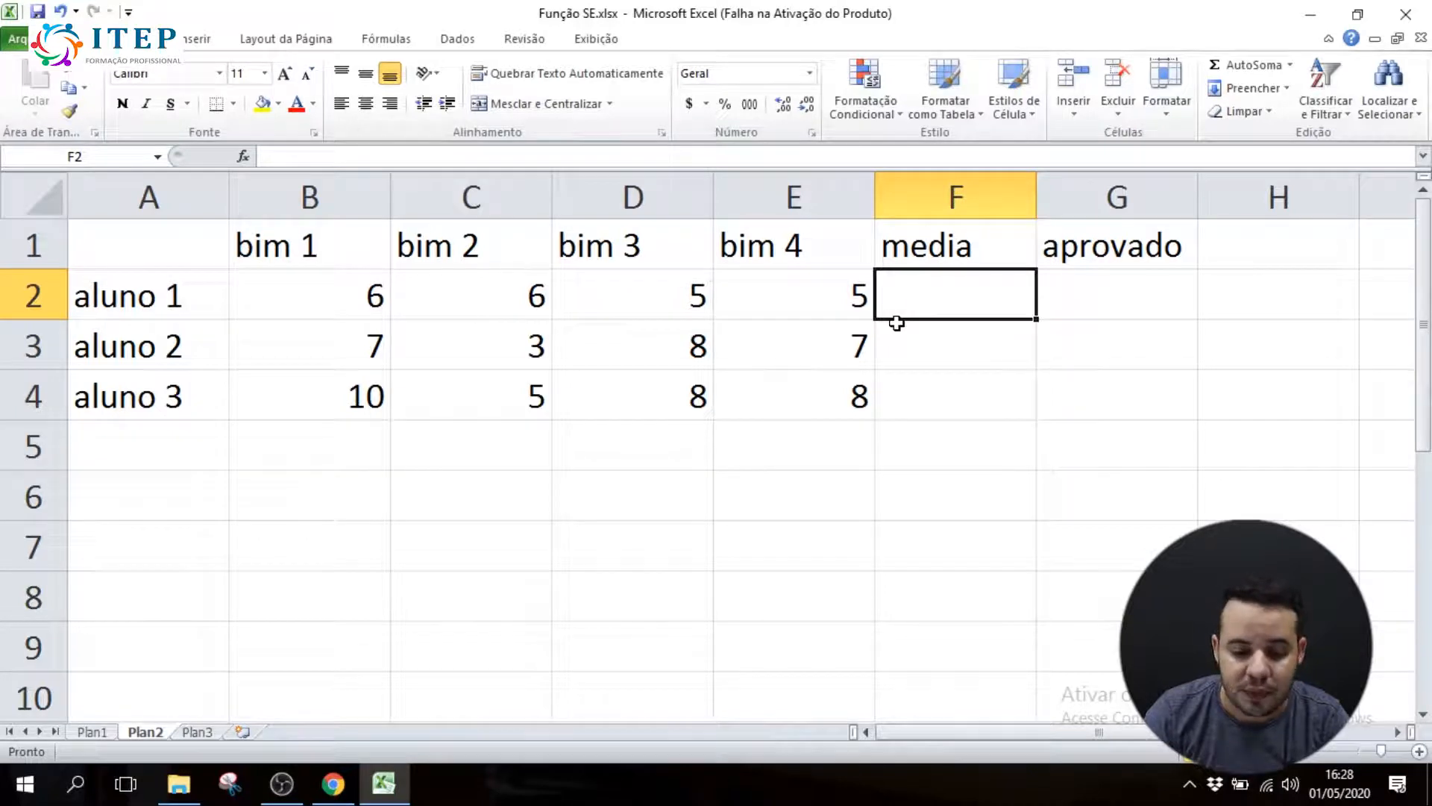
type("=")
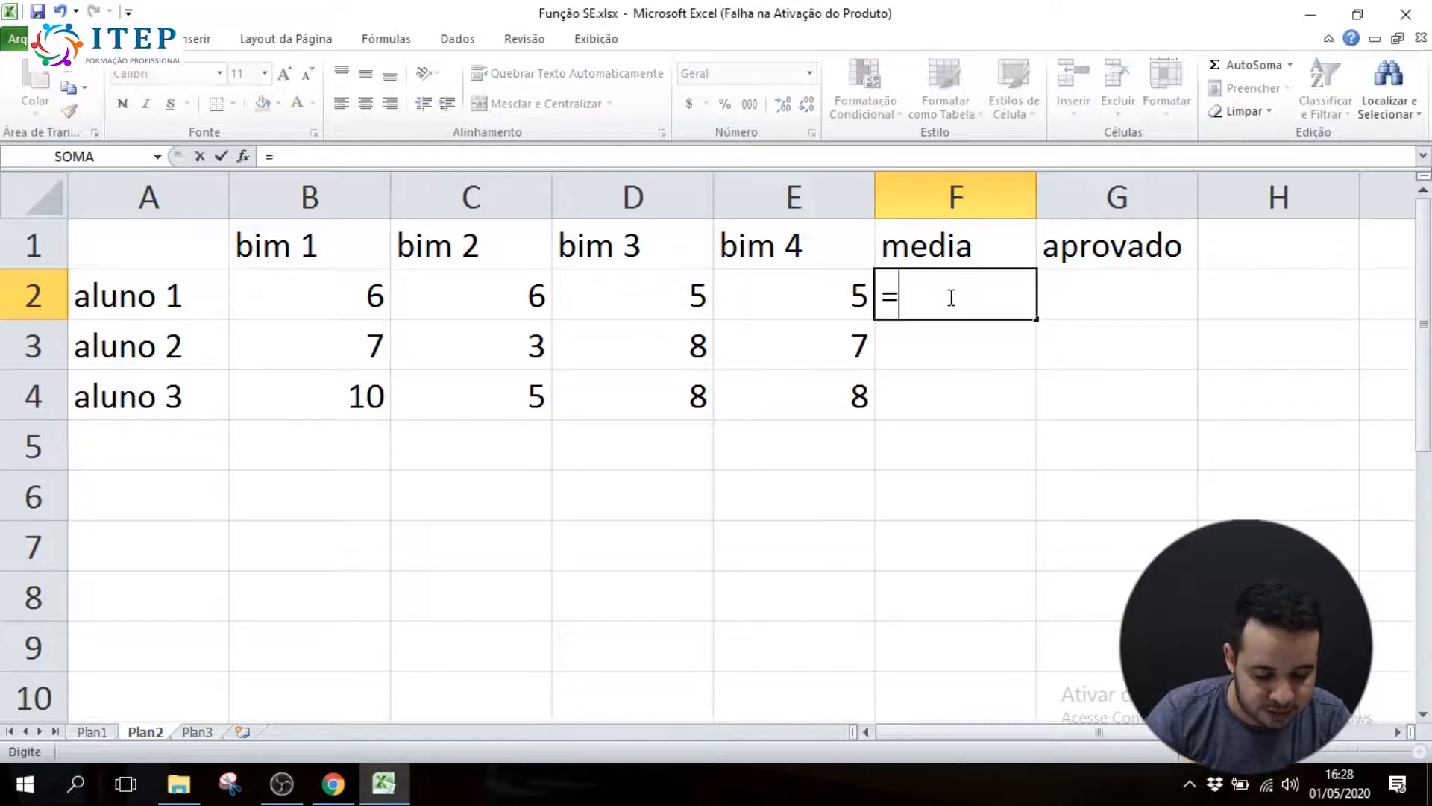
type("media(")
left_click_drag(335, 291, 778, 313)
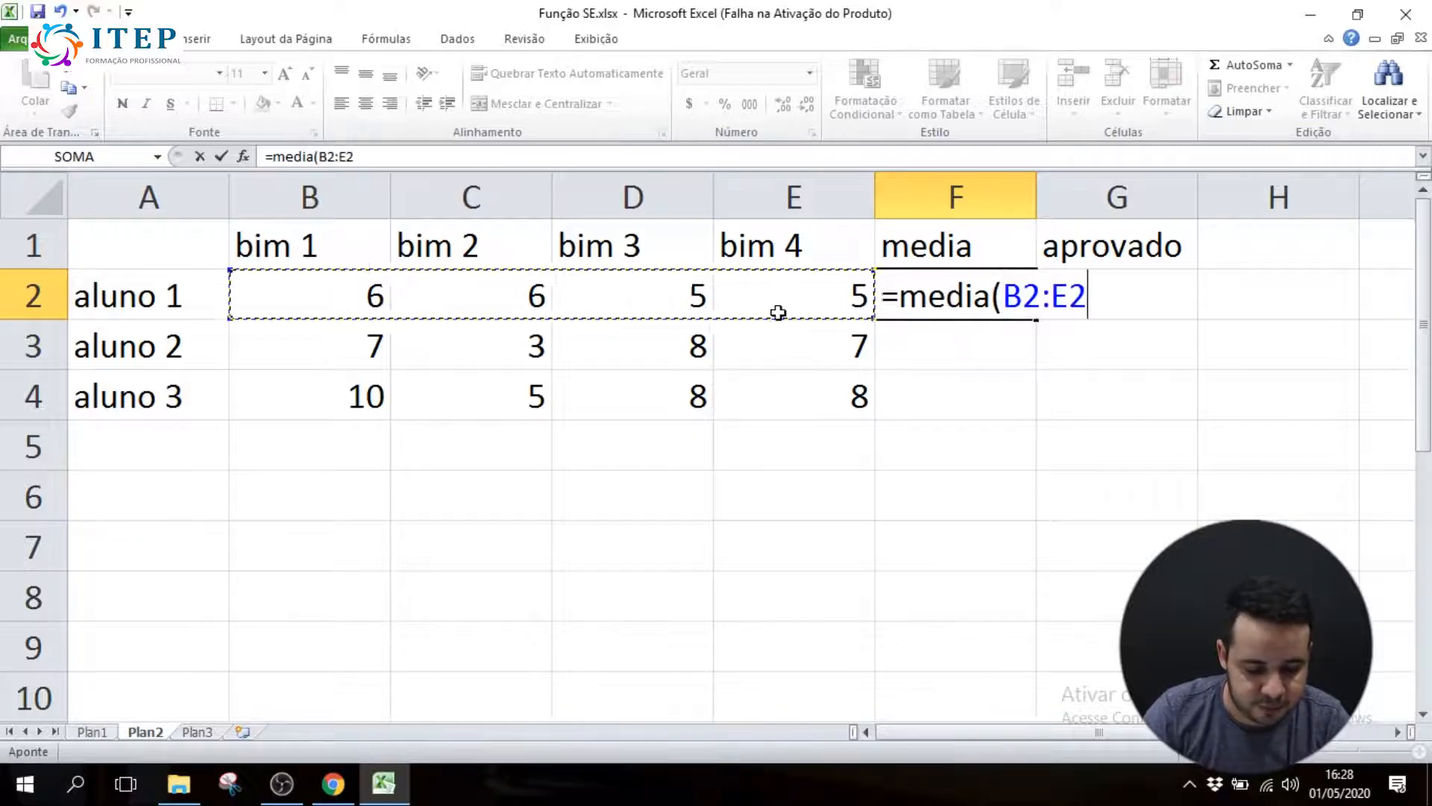
type(")")
key("Return")
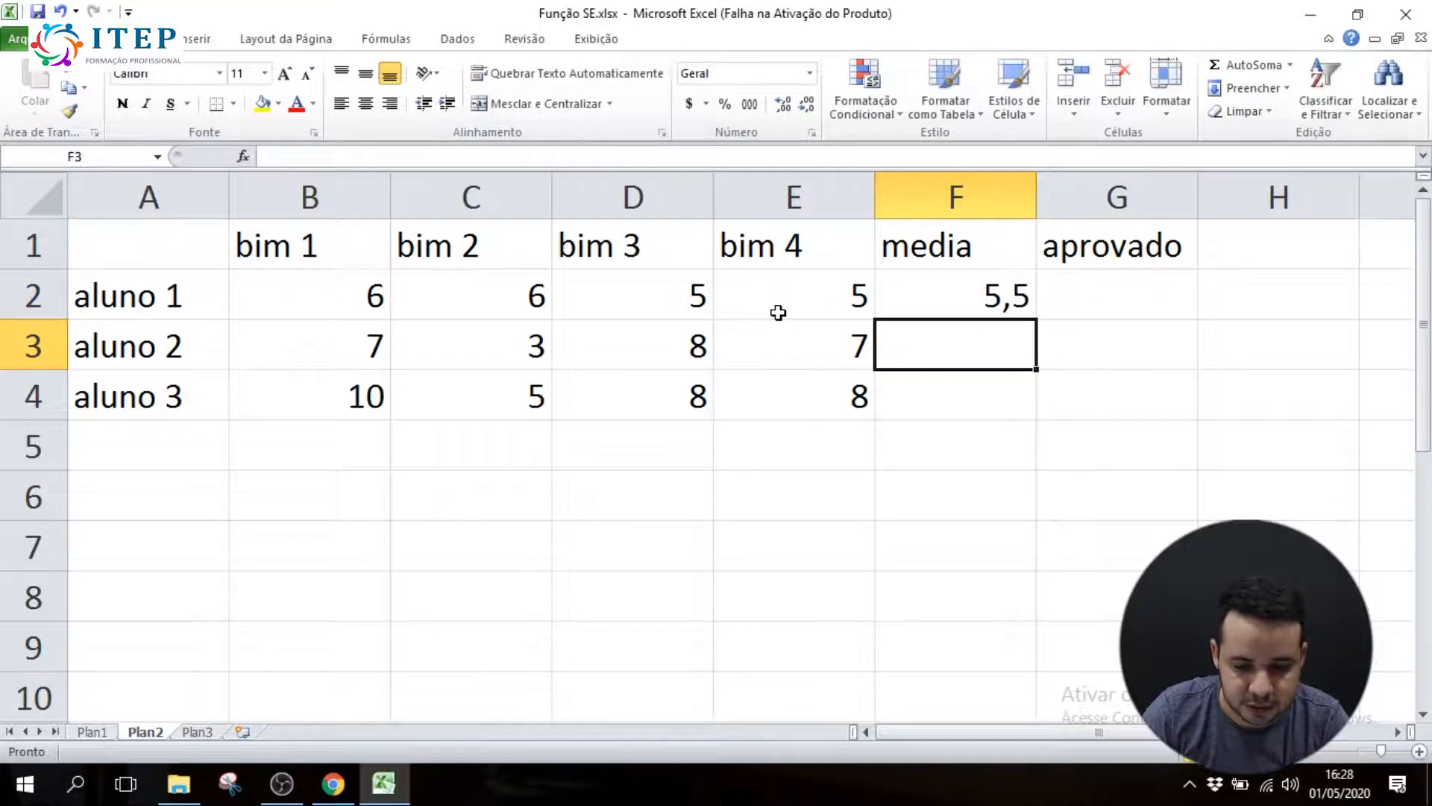
left_click(995, 291)
left_click_drag(1034, 319, 1027, 408)
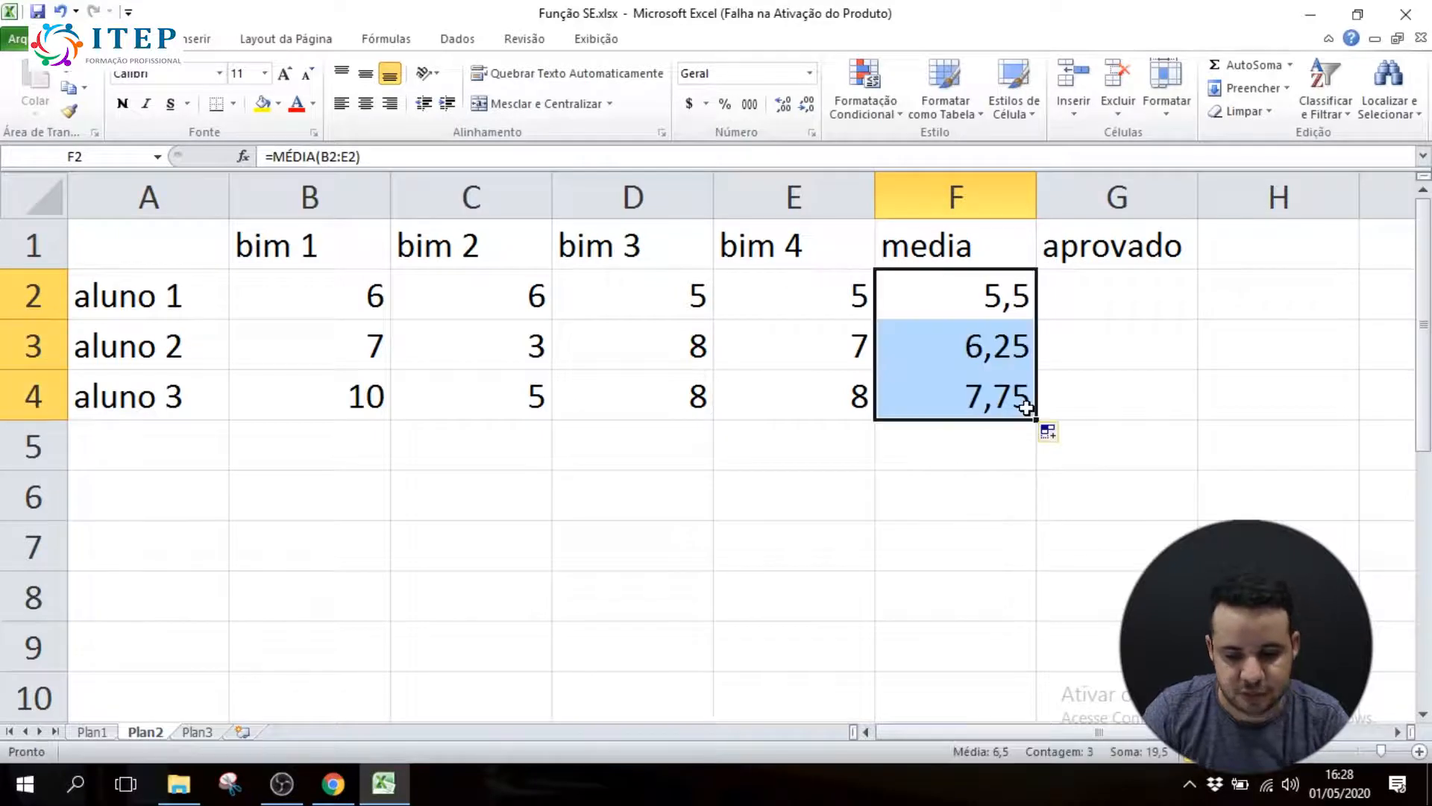
Review the students' averages in the media column and each student's row of bimester grades
left_click(989, 357)
left_click(978, 403)
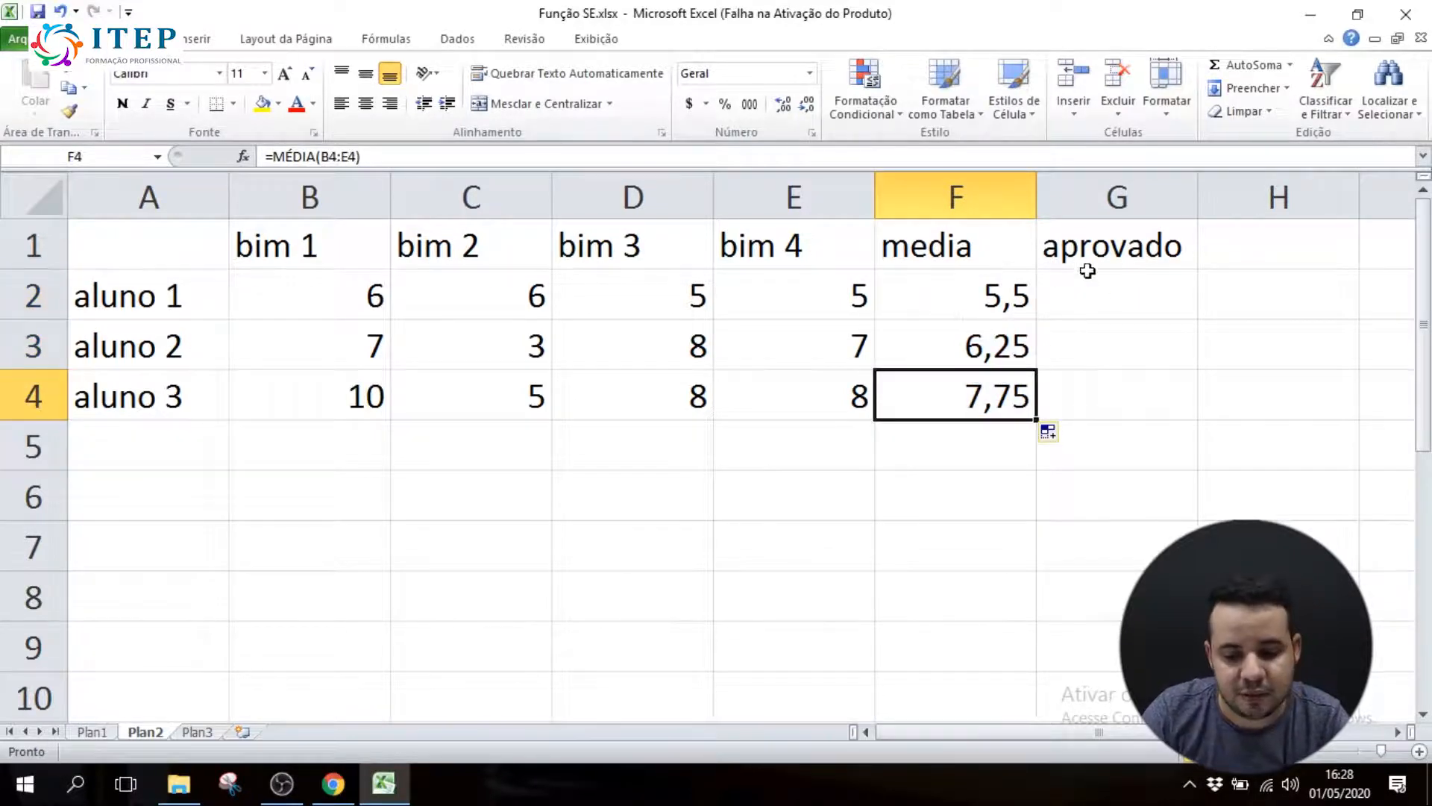
left_click(1095, 292)
left_click_drag(315, 313, 786, 277)
left_click_drag(387, 339, 757, 340)
left_click_drag(351, 396, 795, 391)
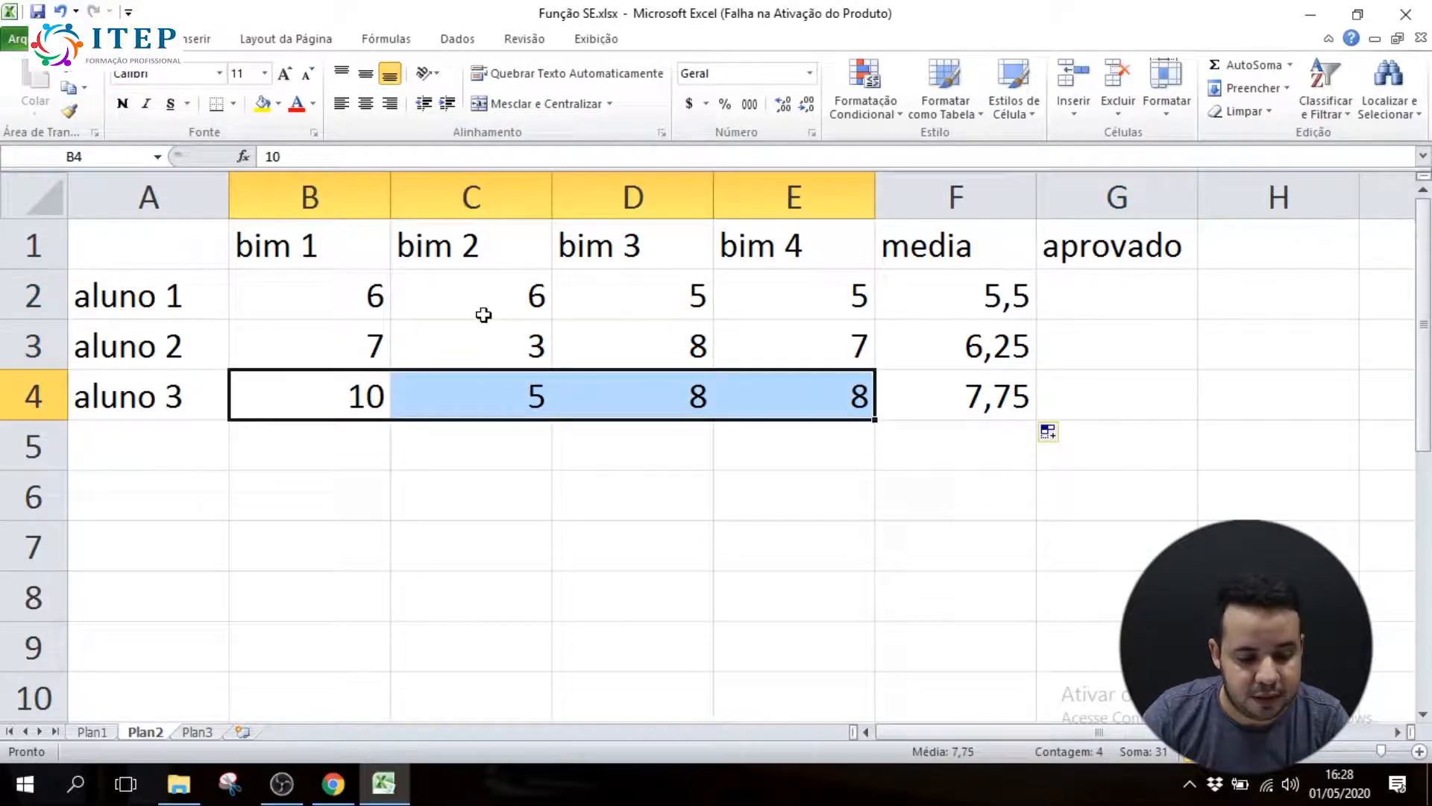
left_click(149, 297)
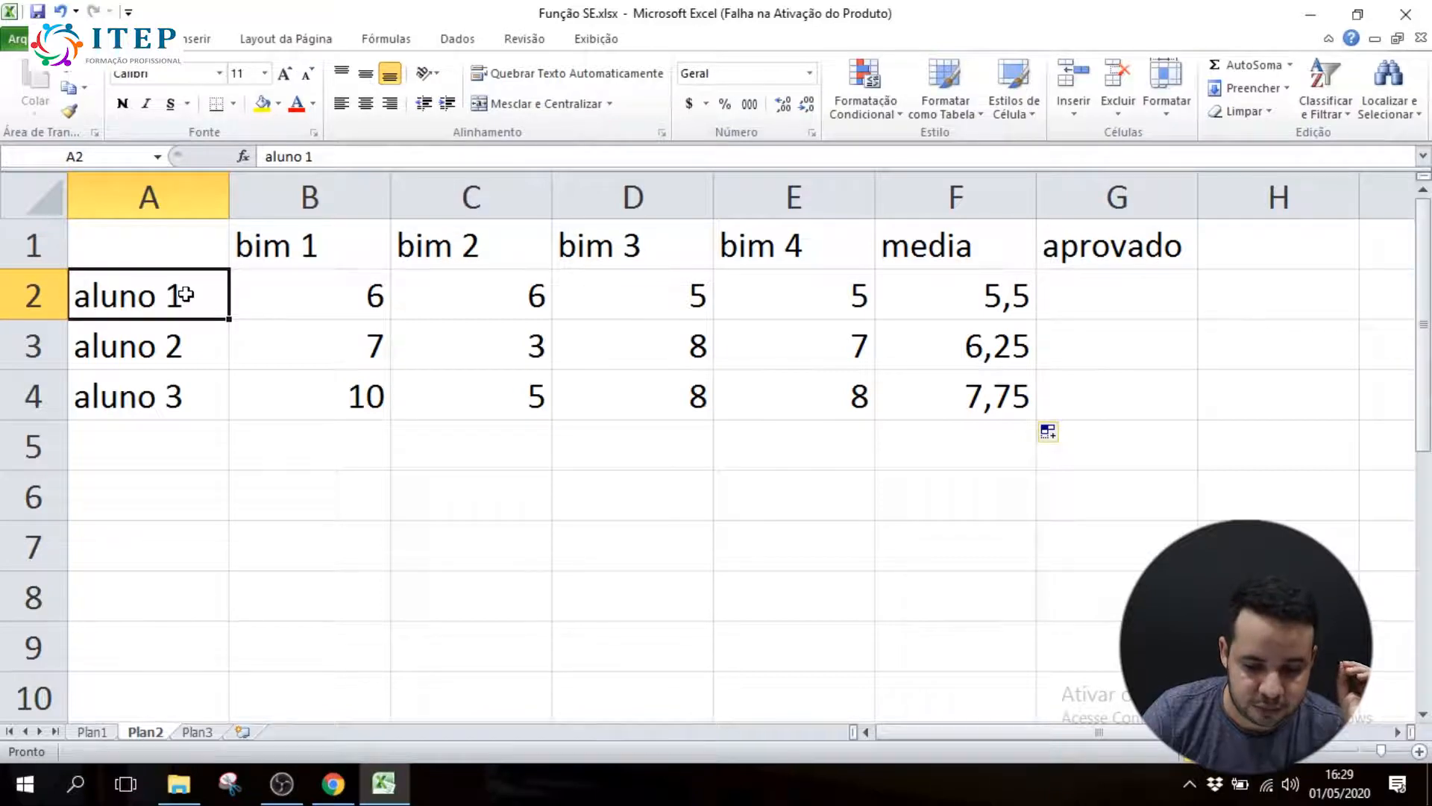
Begin an SE formula in G2, in the aprovado column for aluno 1
left_click(1104, 299)
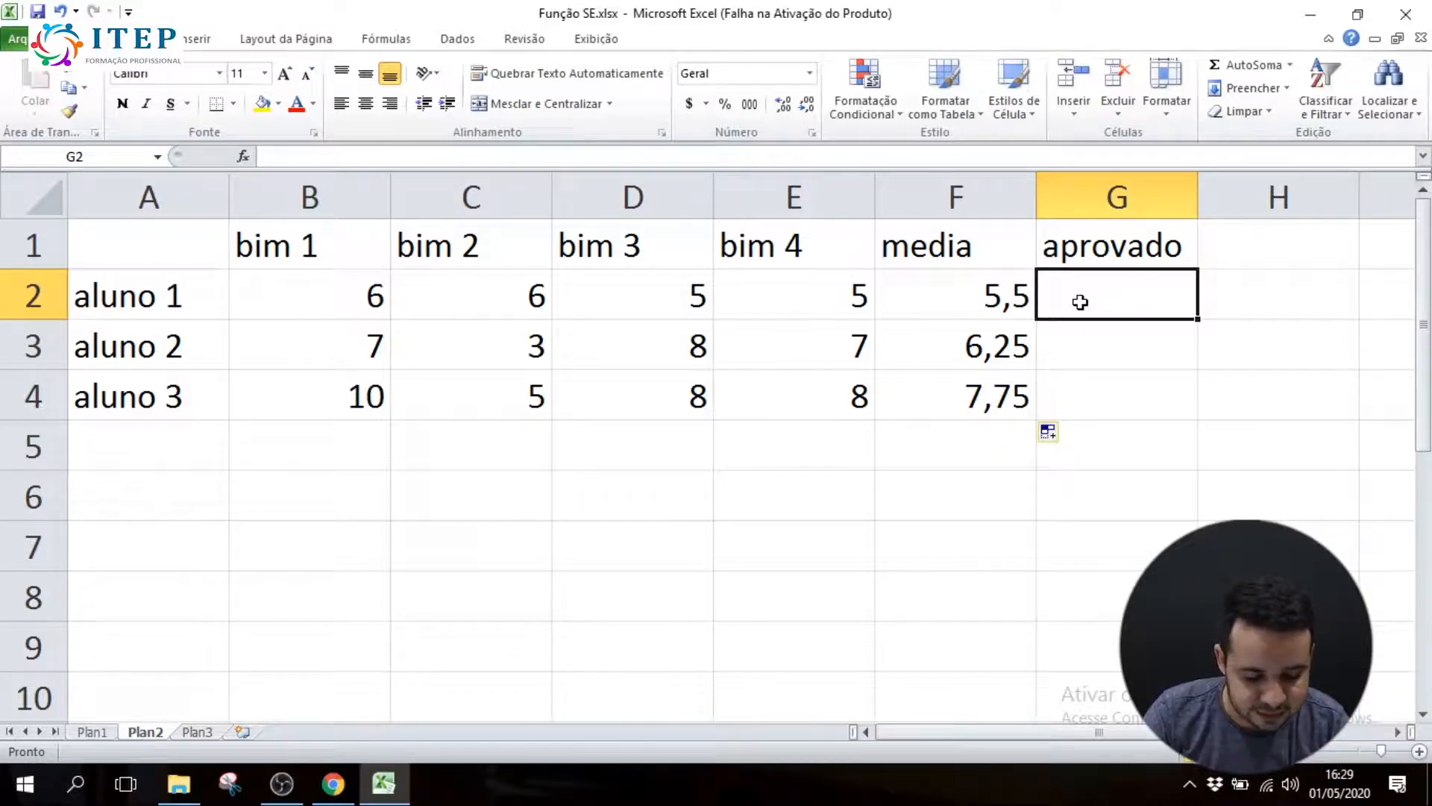
type("=se")
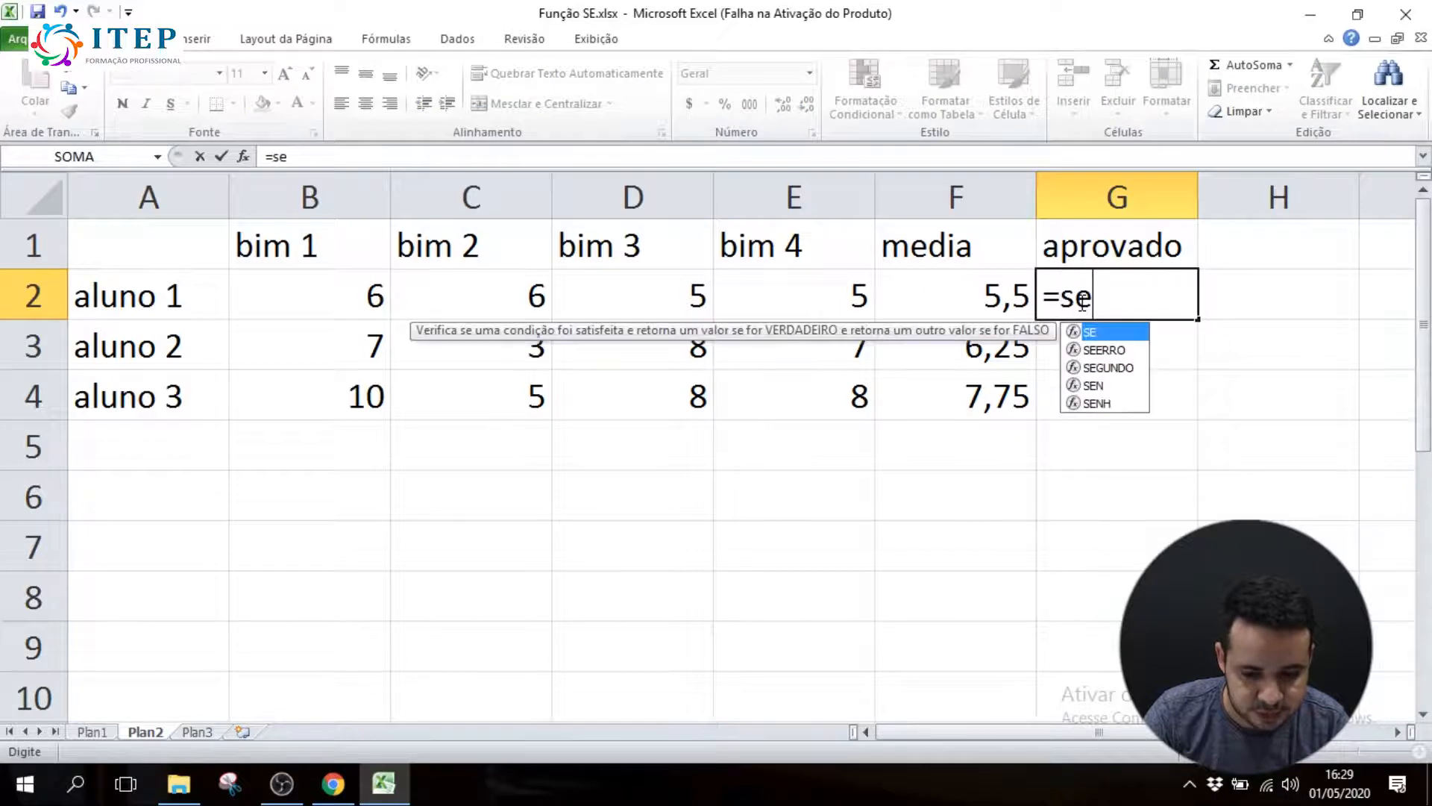
type("(")
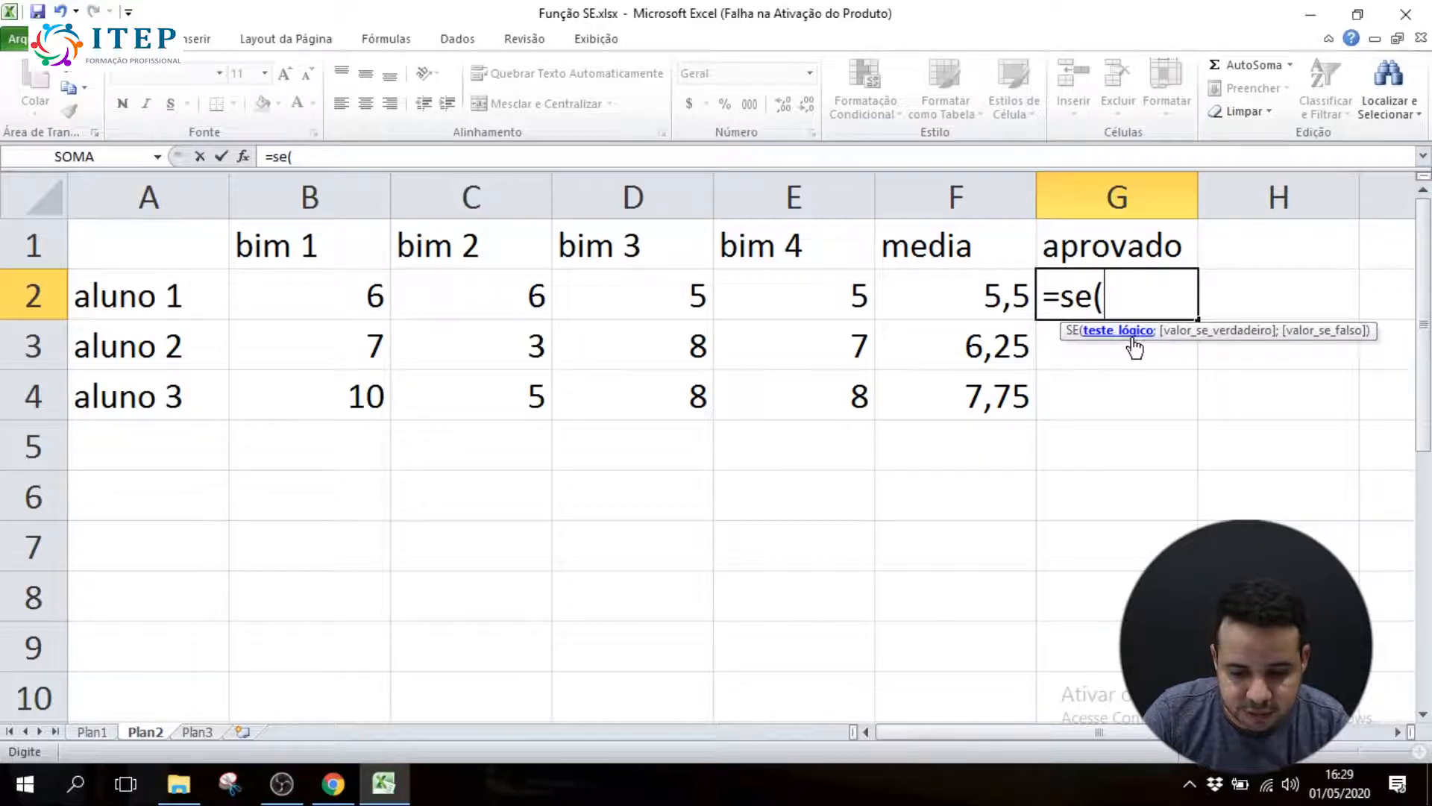
left_click(1115, 295)
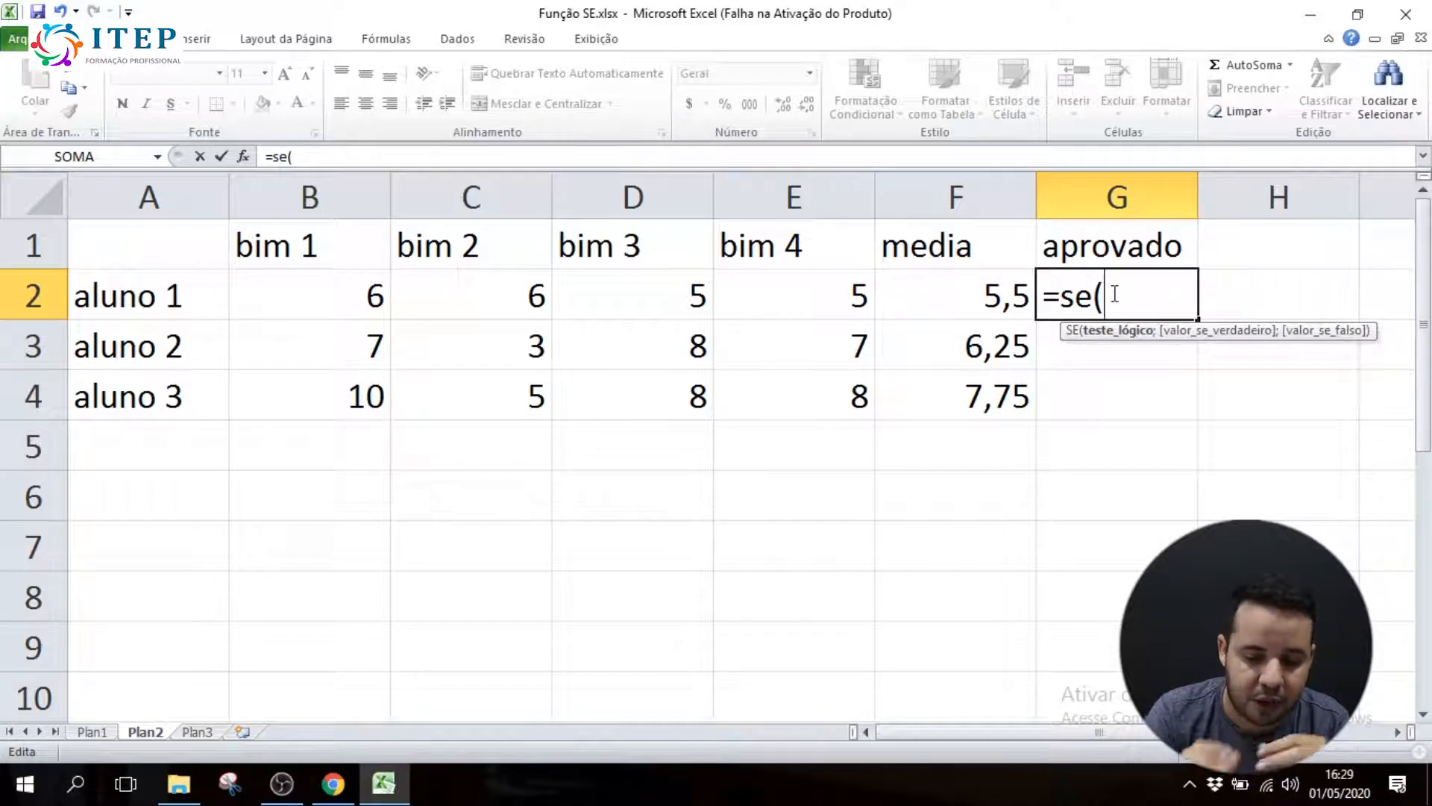
left_click(967, 291)
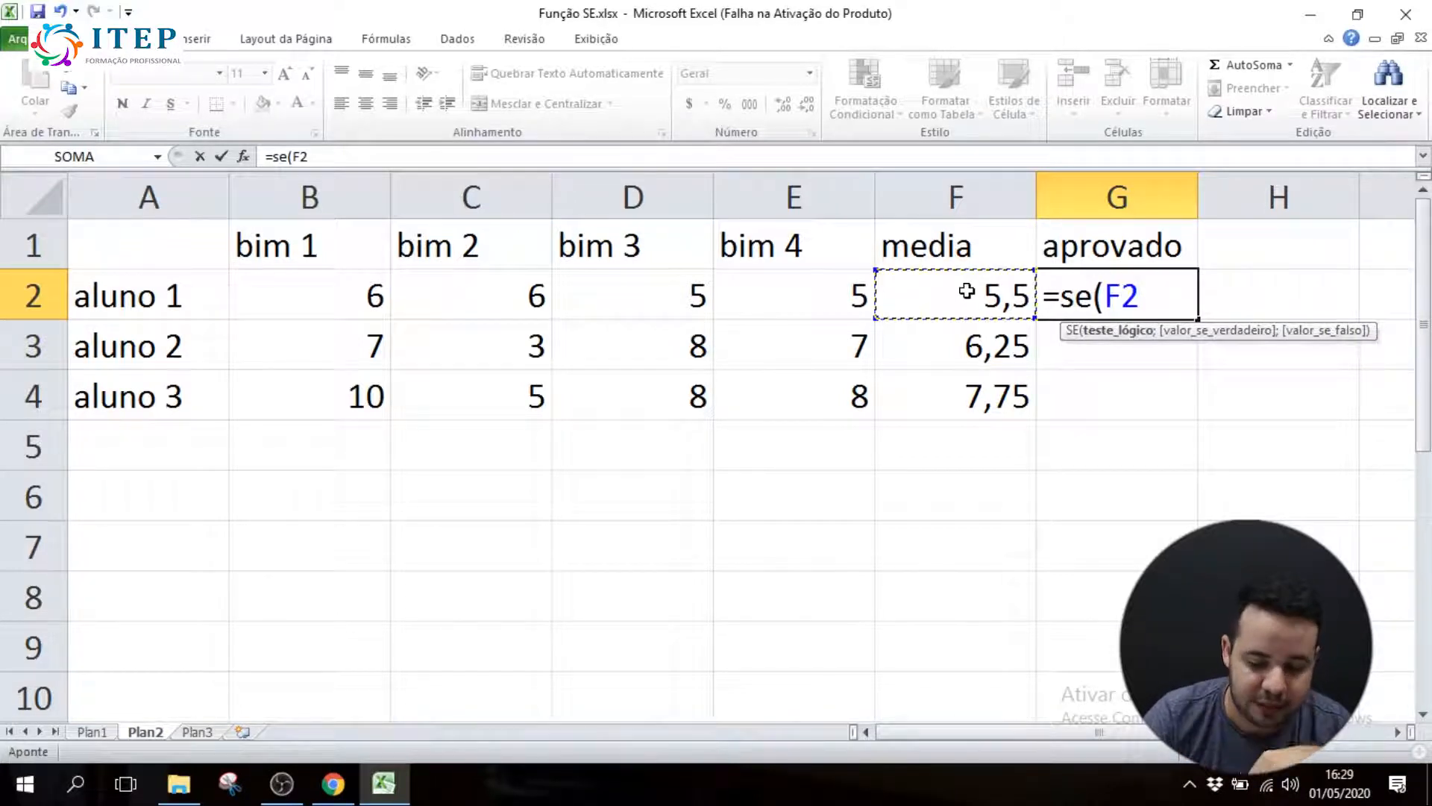
left_click(1147, 285)
key("BackSpace")
key("BackSpace")
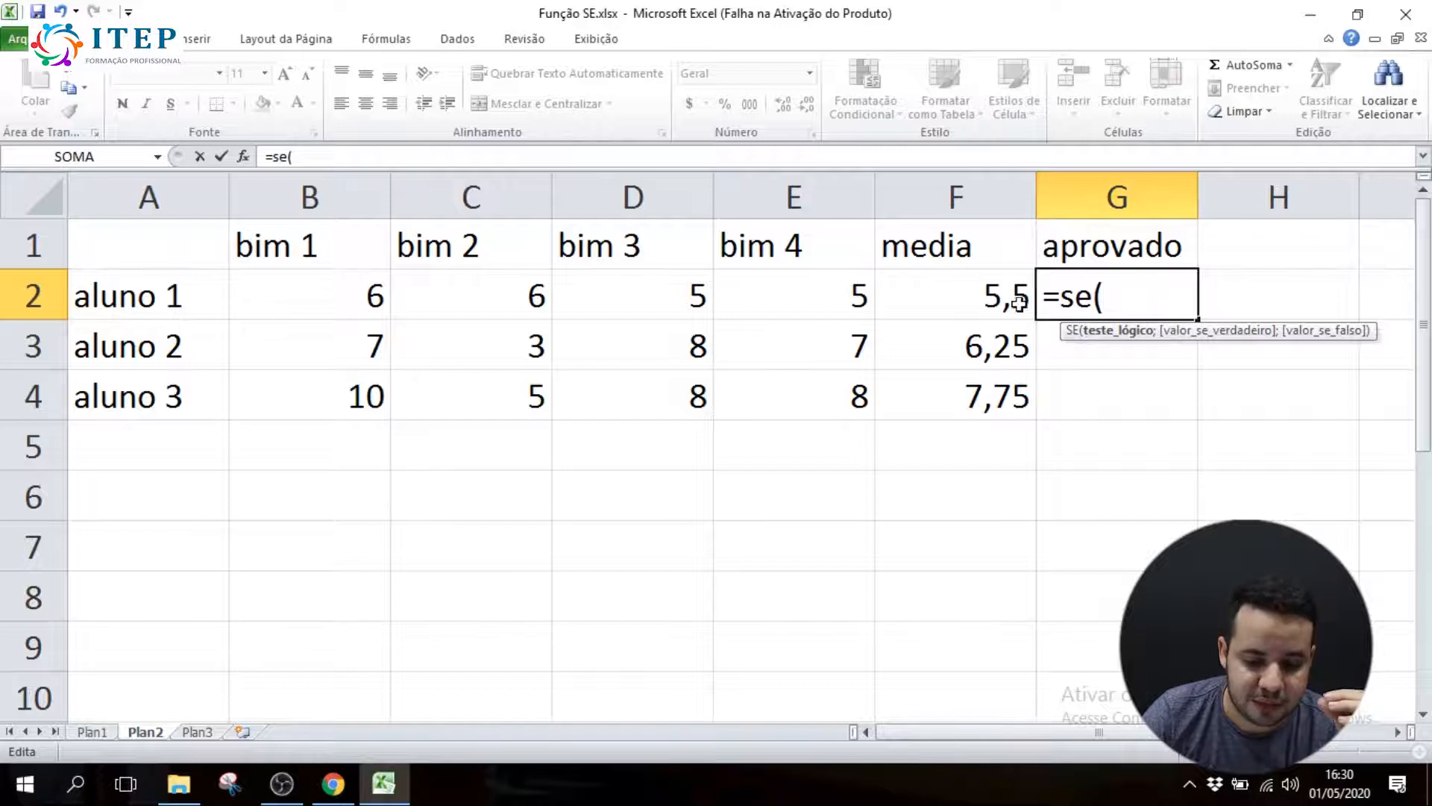
Set the logical test of the SE formula in G2 to F2<=6, with "aprovado" as the value if true
left_click(984, 290)
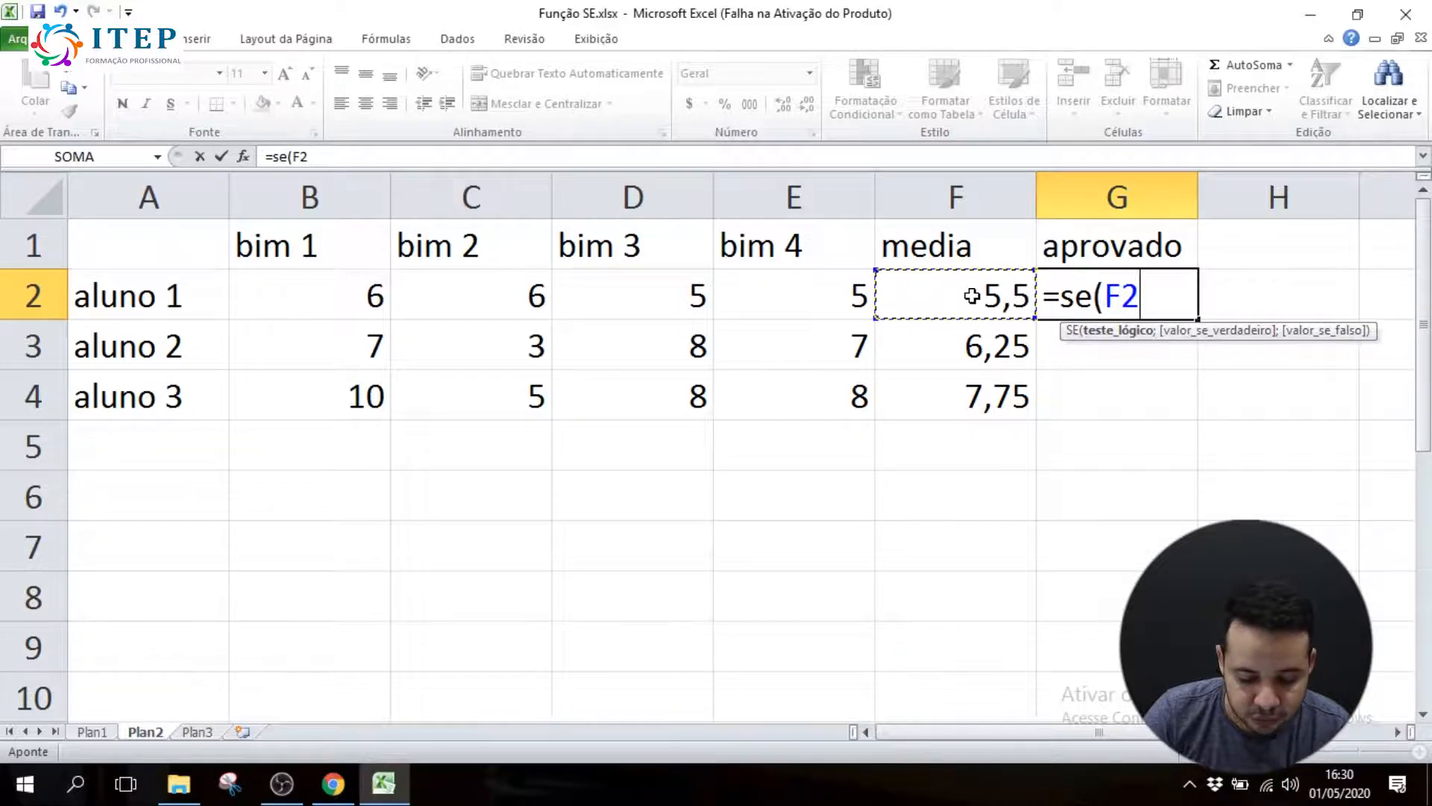
type("<=")
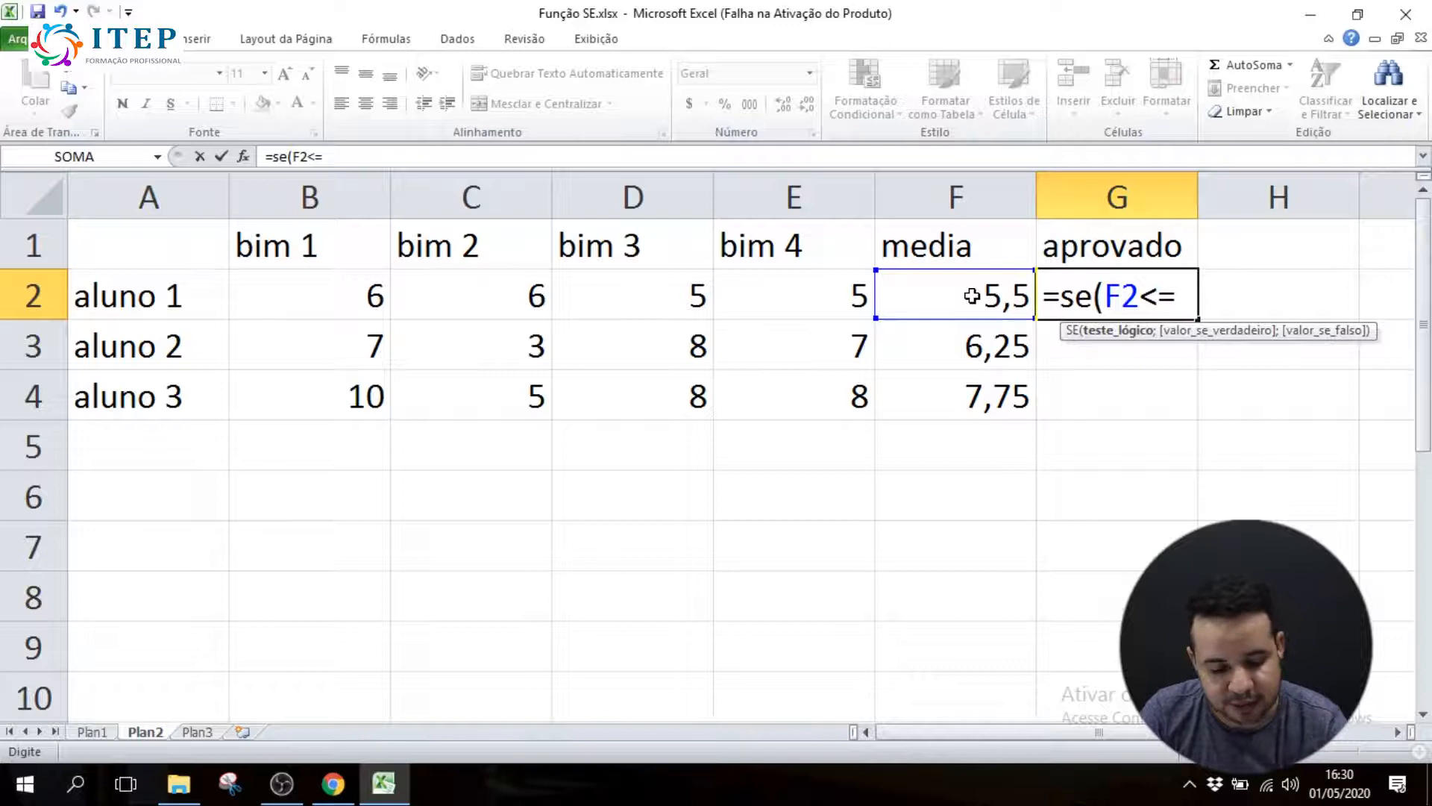
type("6;")
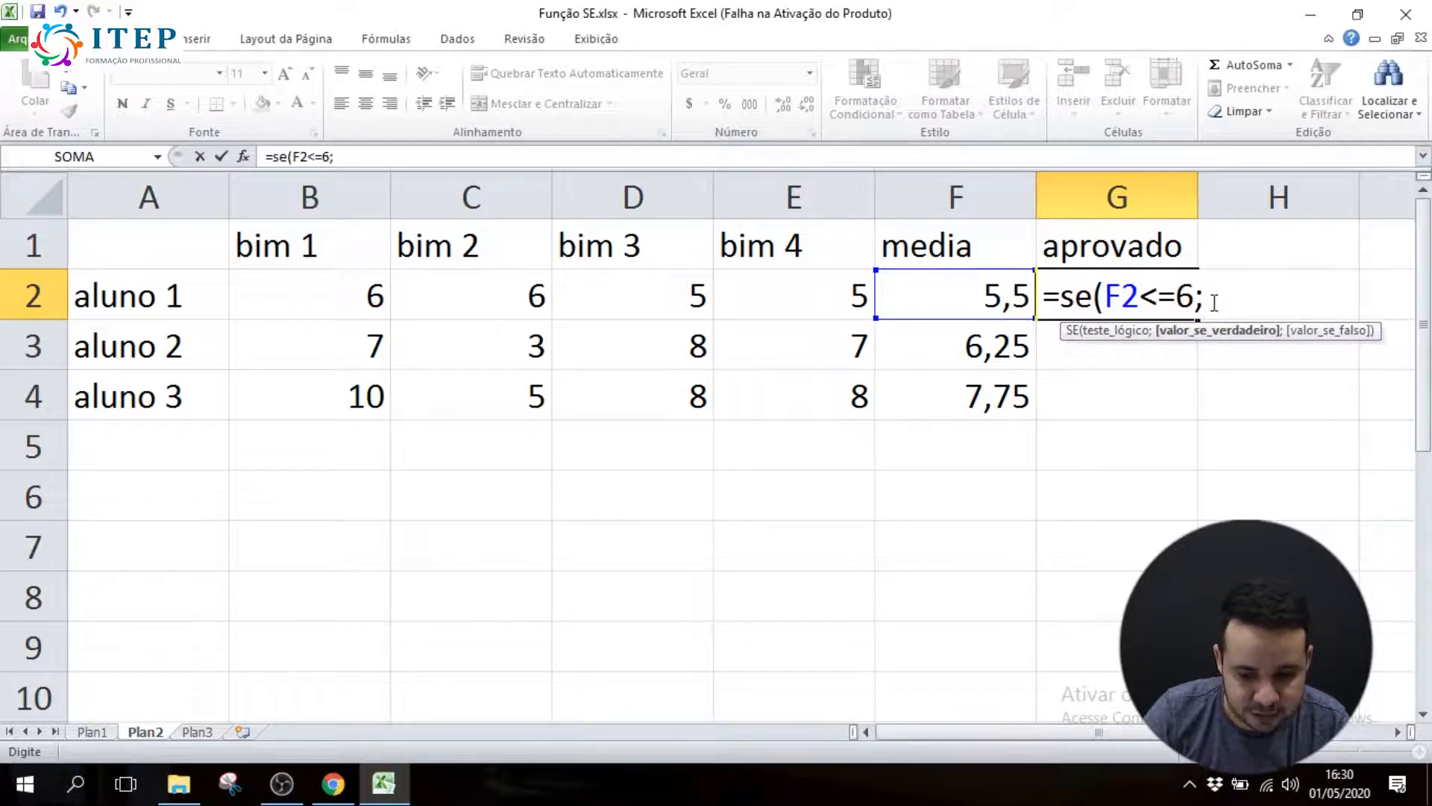
type("\"")
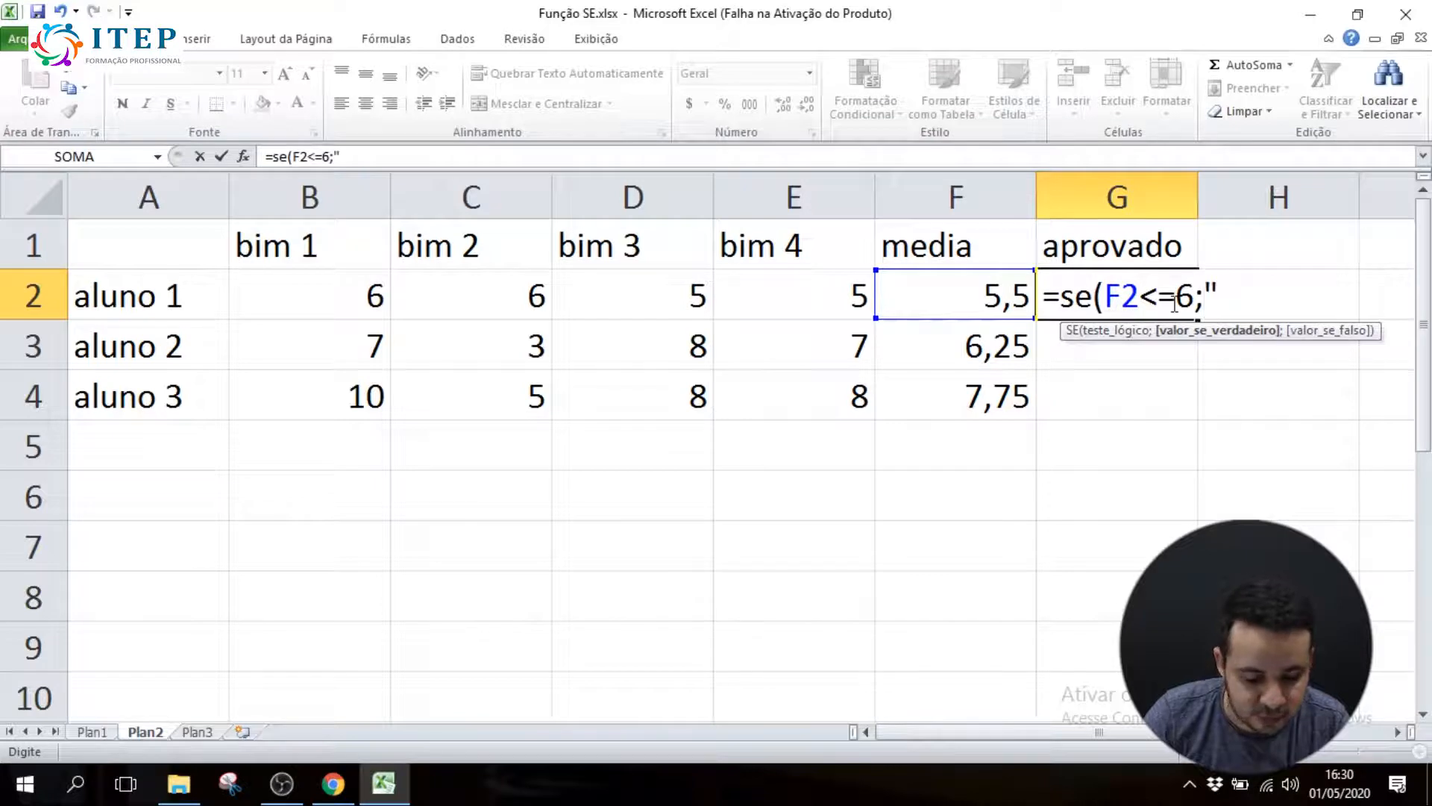
type("apro")
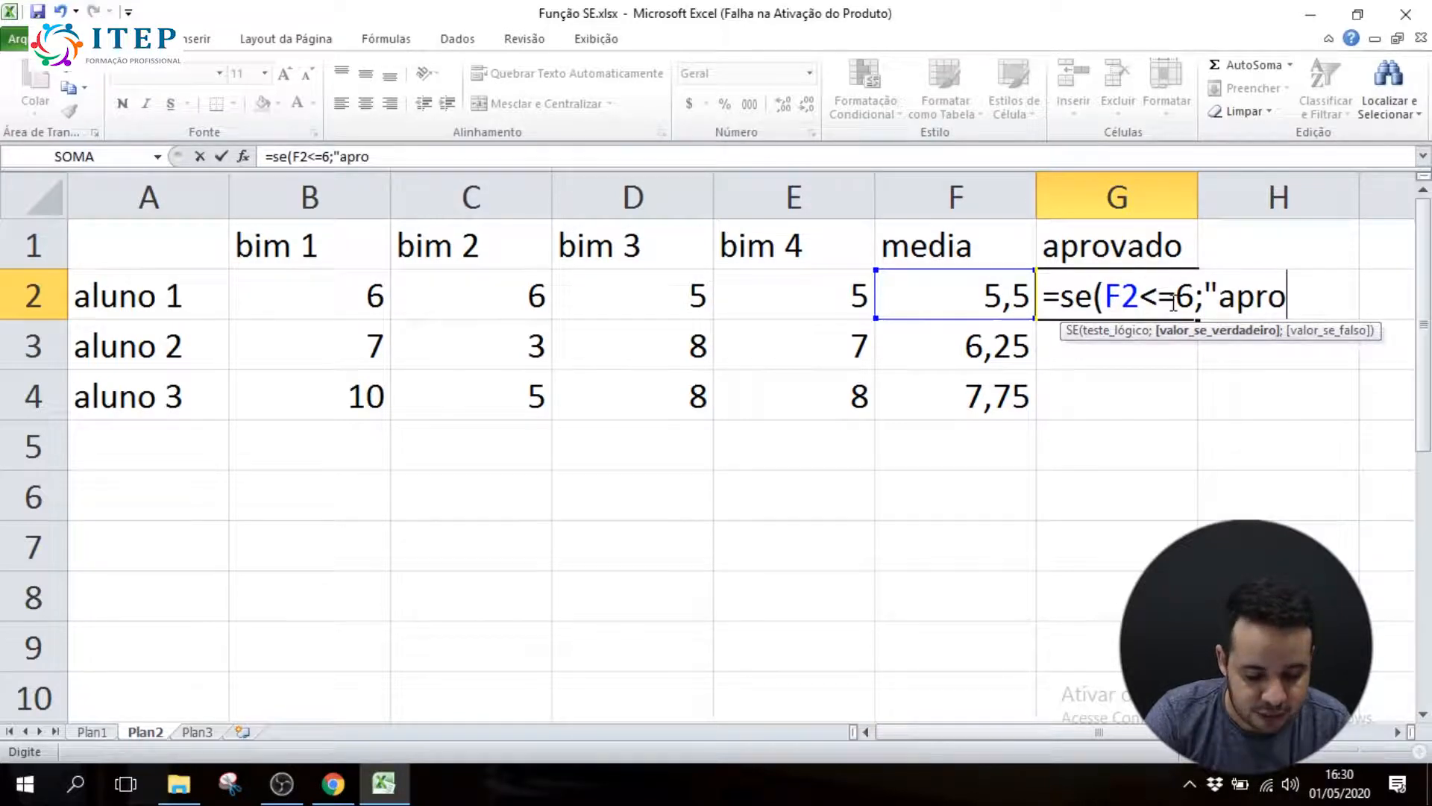
type("vado\";")
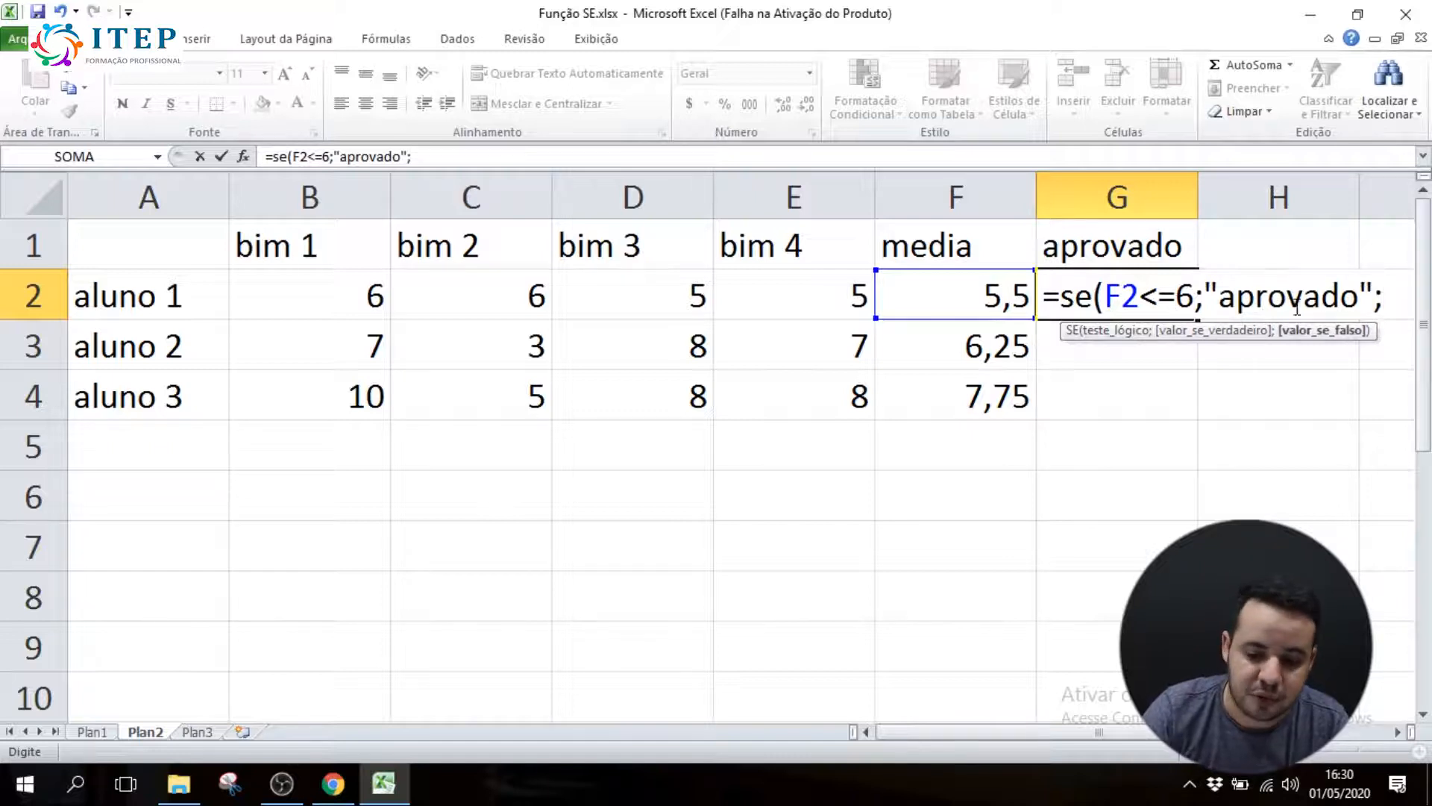
Complete the SE formula in G2 with "reprovado" as the value if false
left_click_drag(1206, 291, 1384, 296)
left_click(1384, 296)
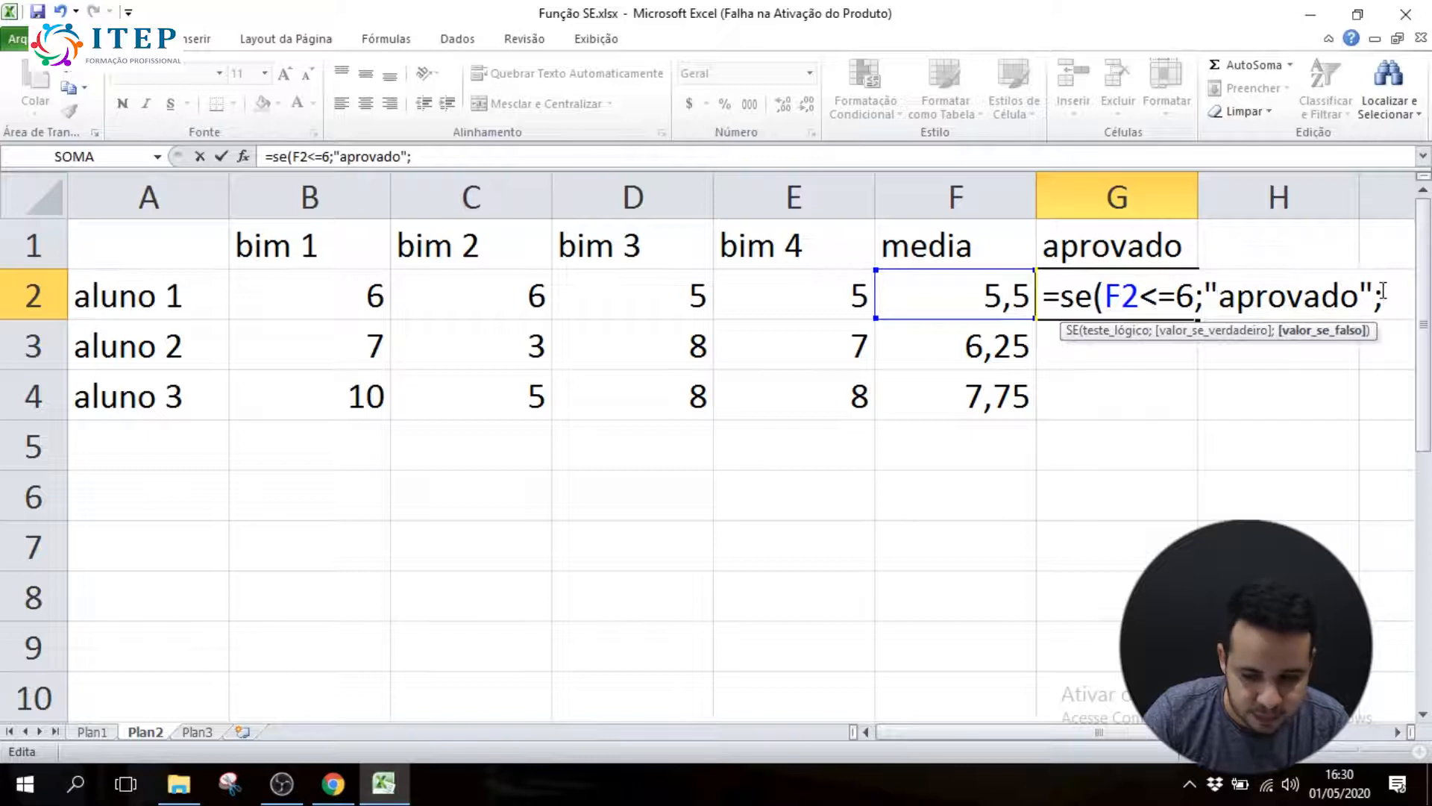
type("\"")
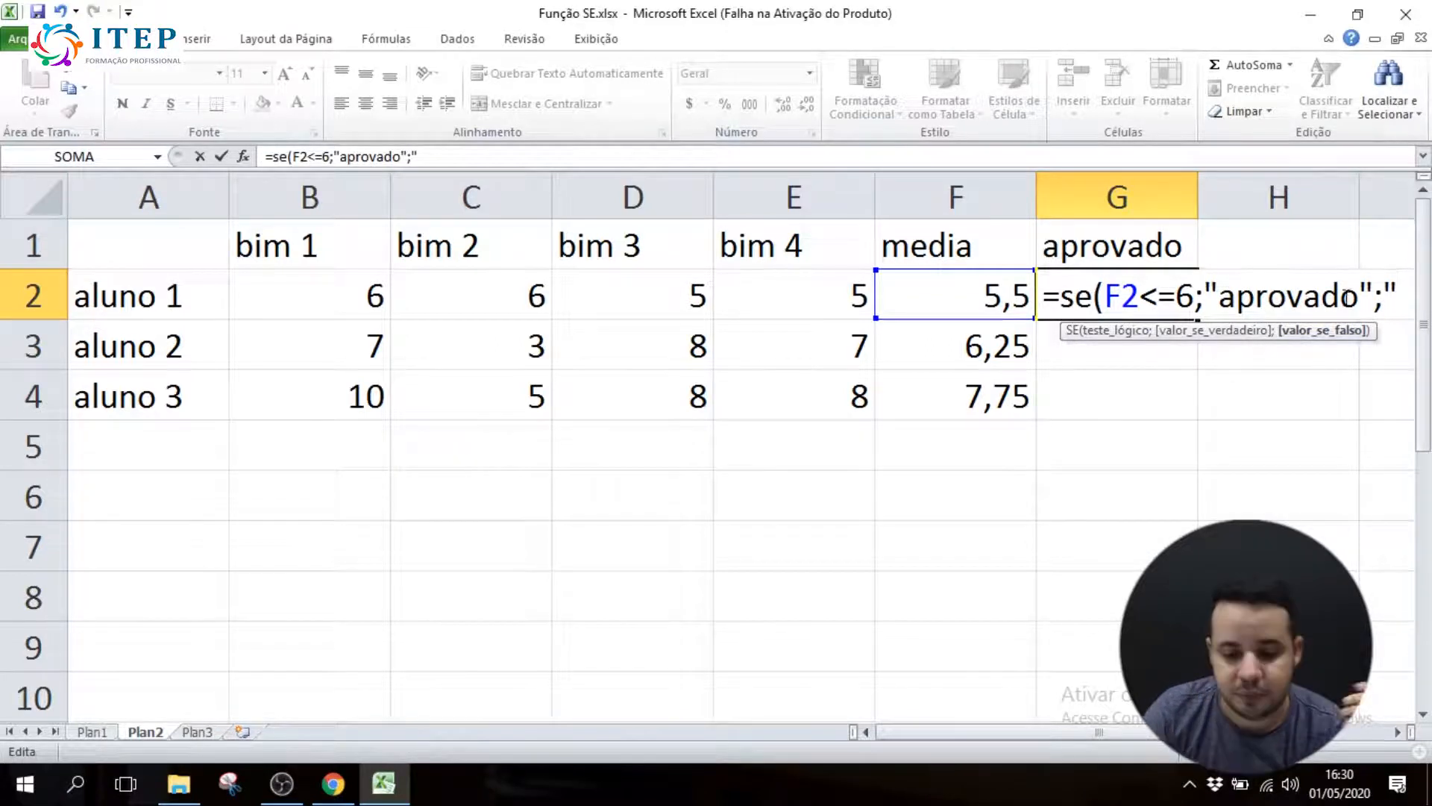
left_click_drag(1106, 296, 1375, 298)
left_click(1203, 297)
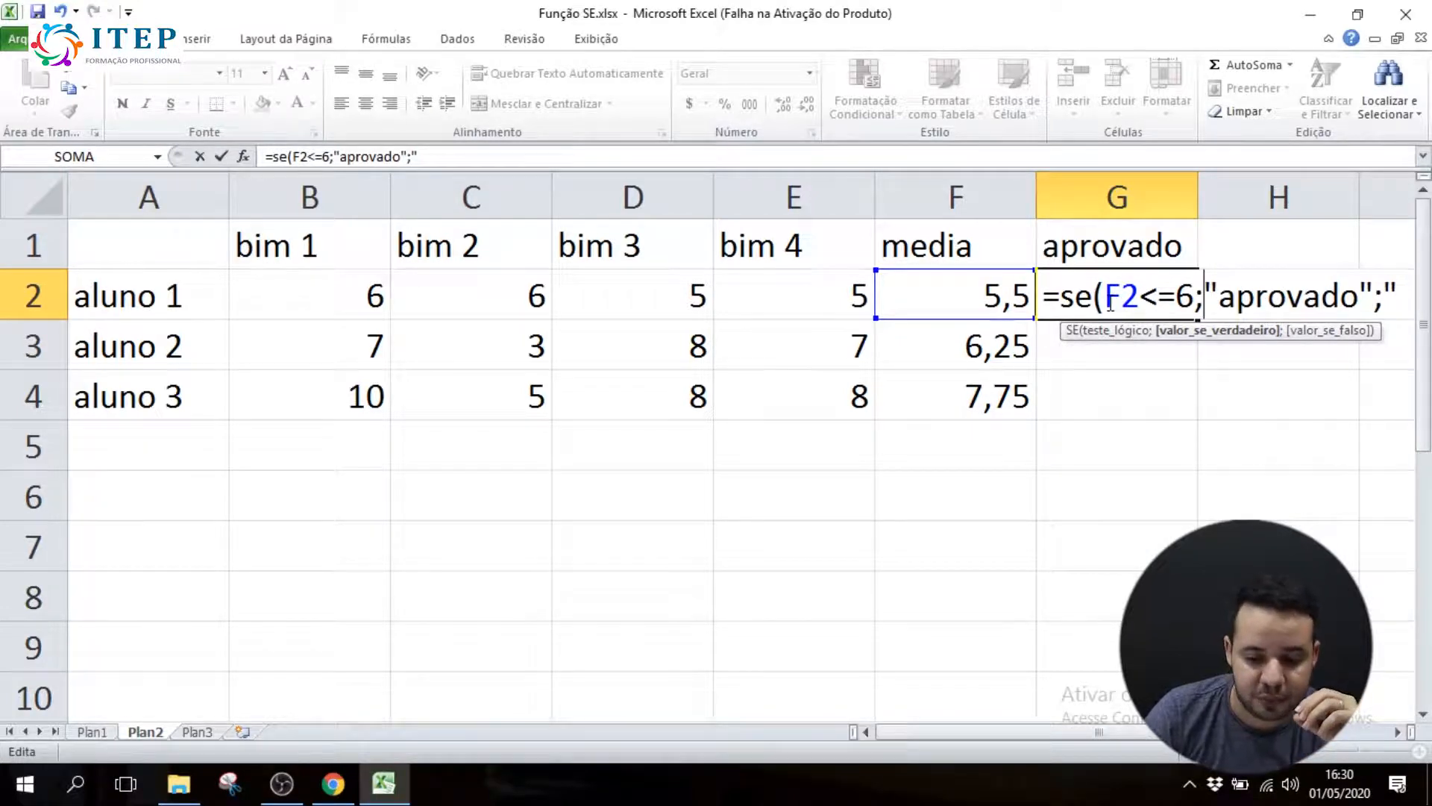
left_click_drag(1106, 296, 1374, 297)
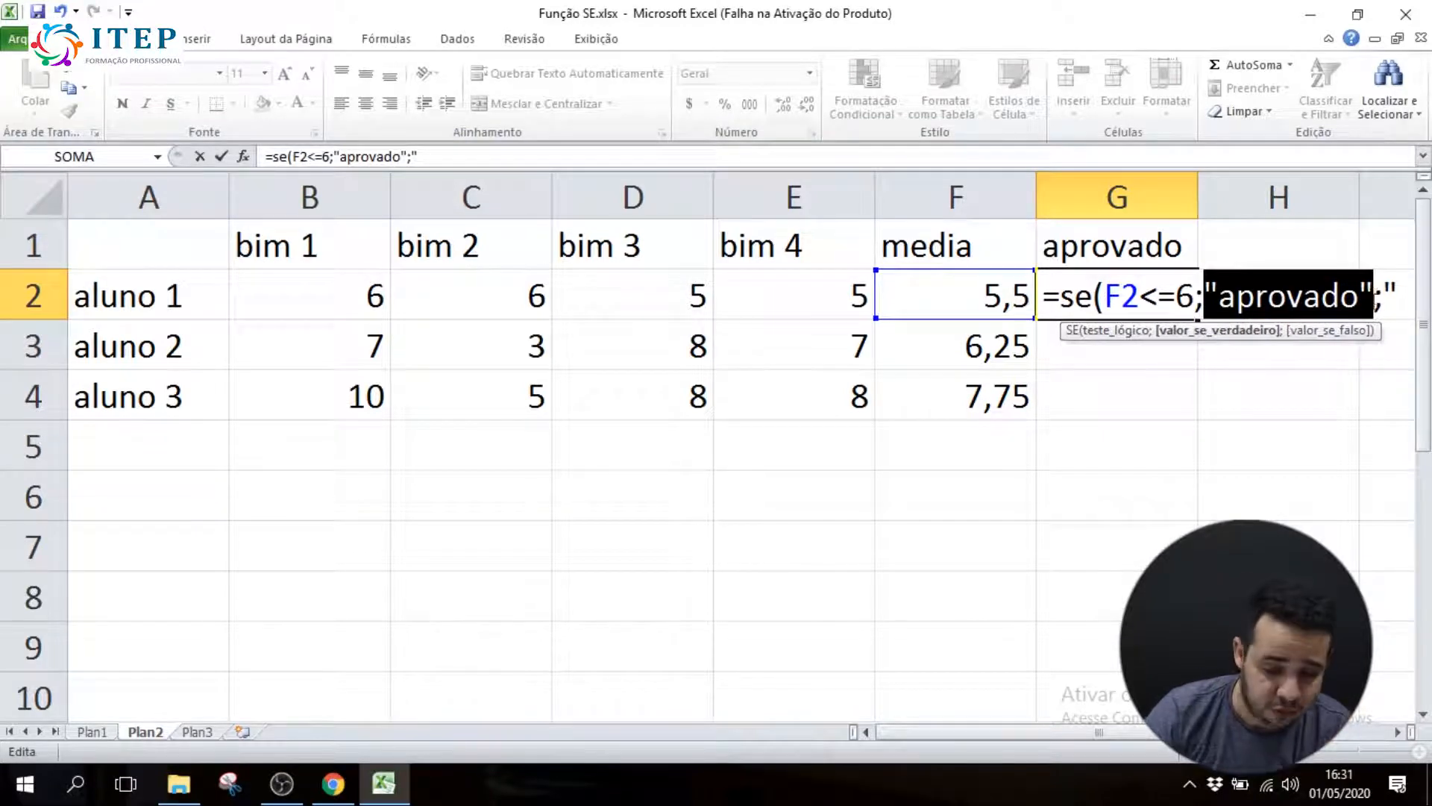
left_click(1402, 302)
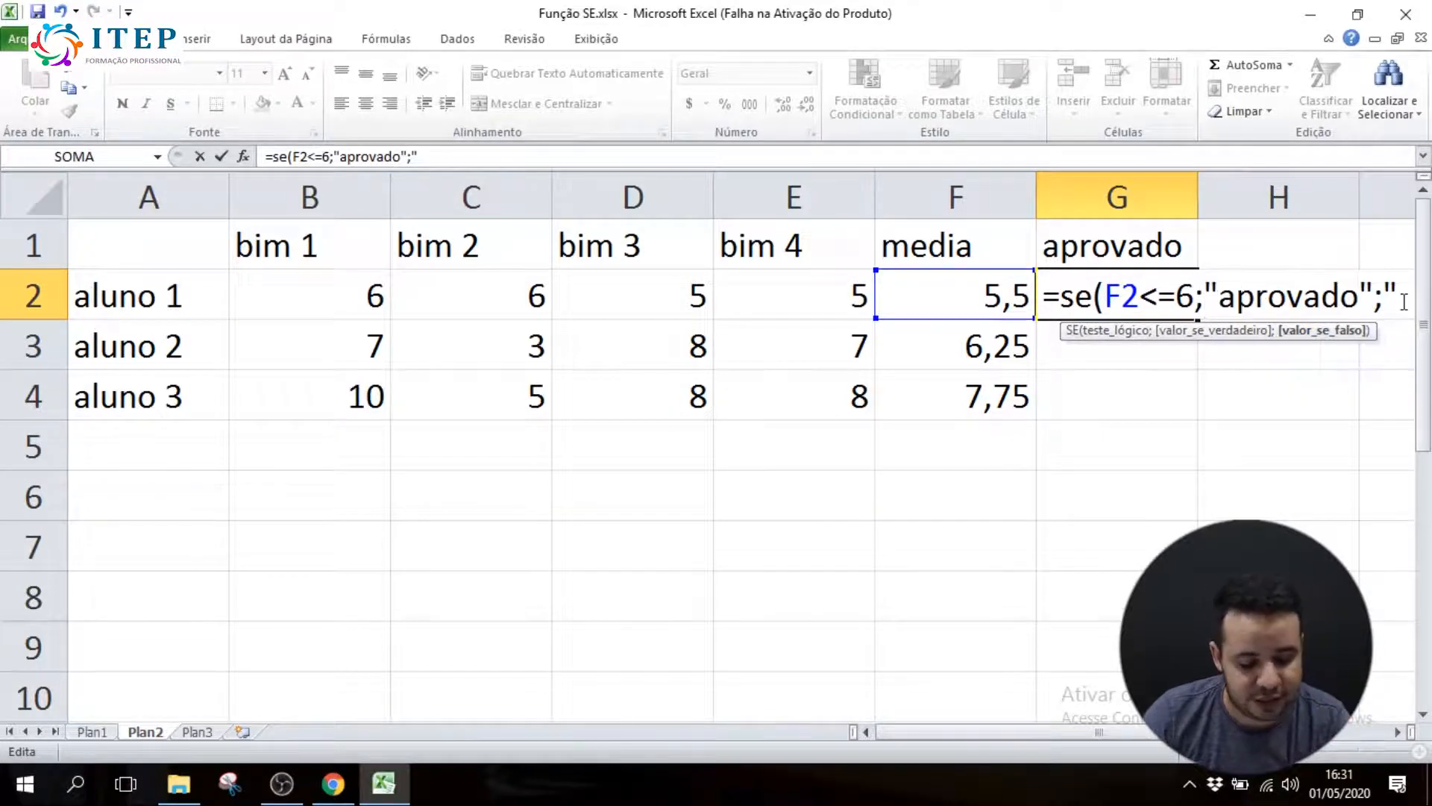
type("reprovado")
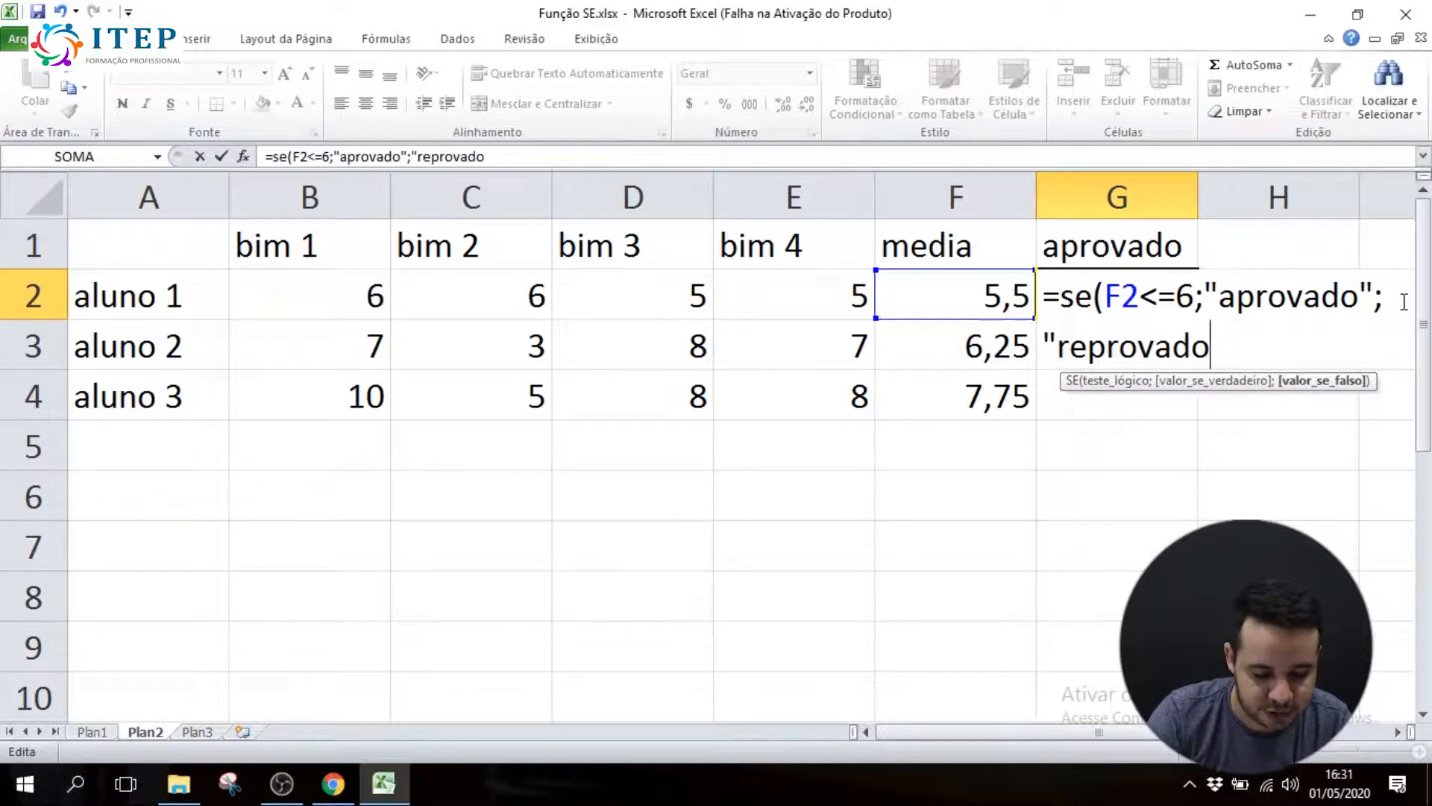
type("\")")
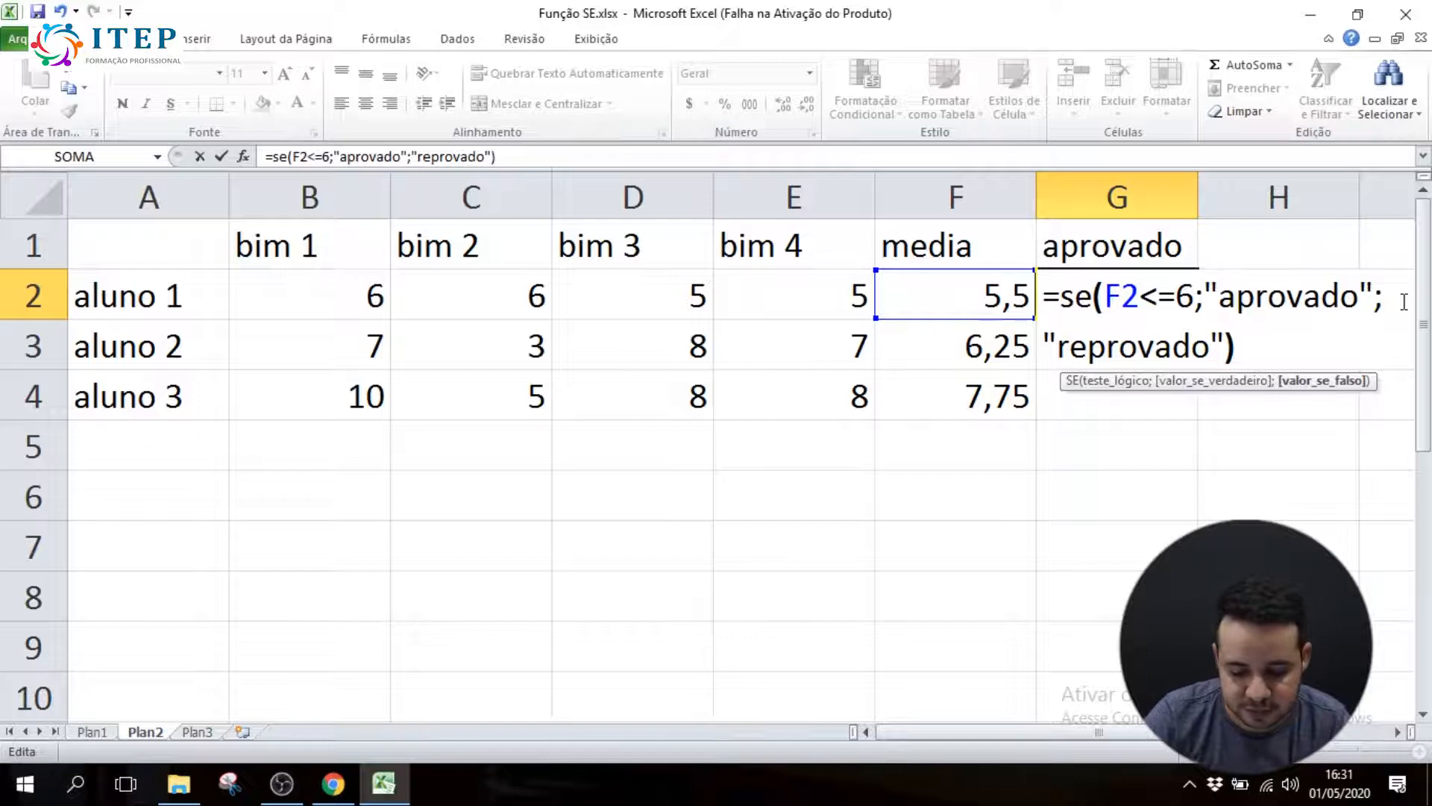
key("Return")
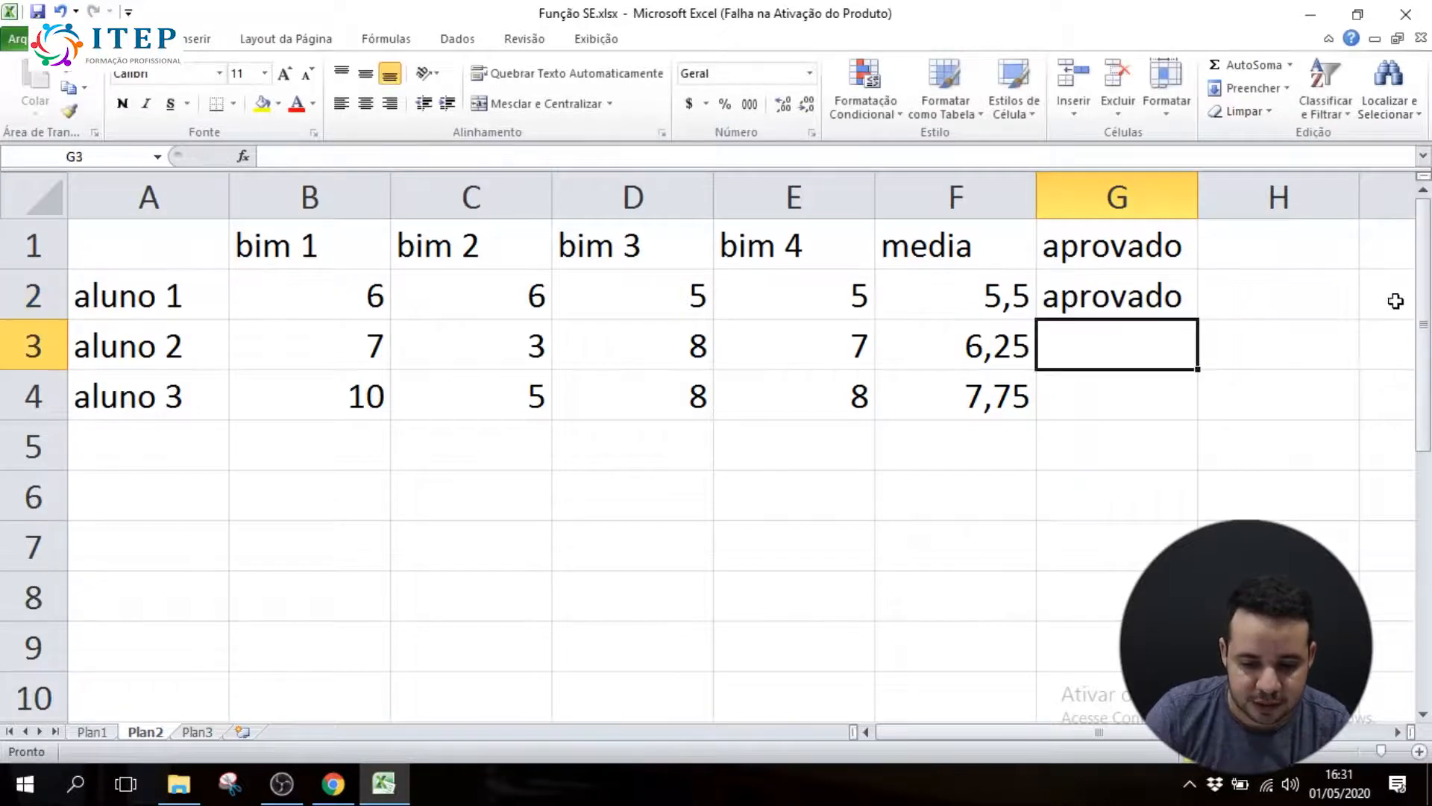
Change the comparison operator in G2's SE formula to >=, so the test reads F2>=6
double_click(1127, 296)
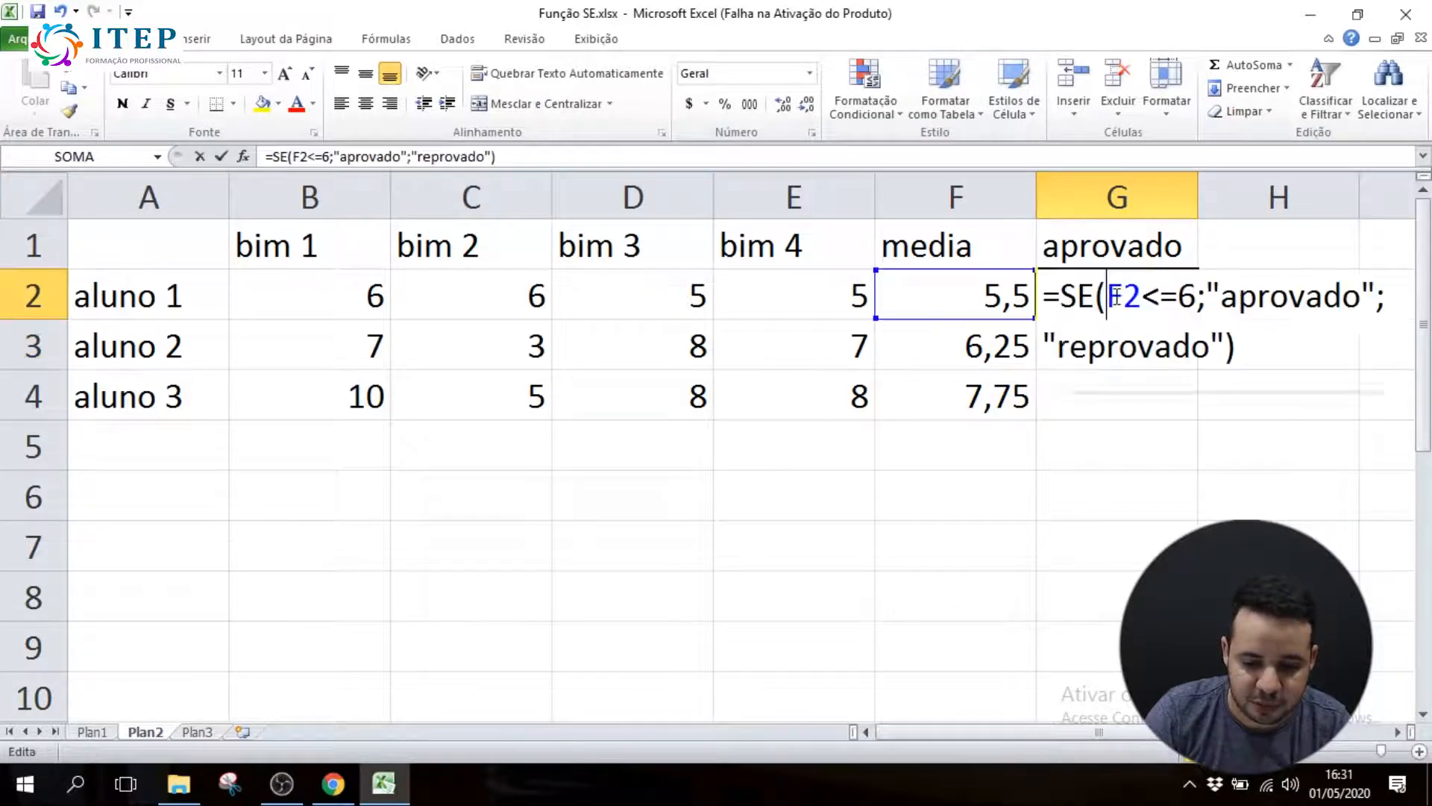
left_click(1162, 299)
key("BackSpace")
type(">")
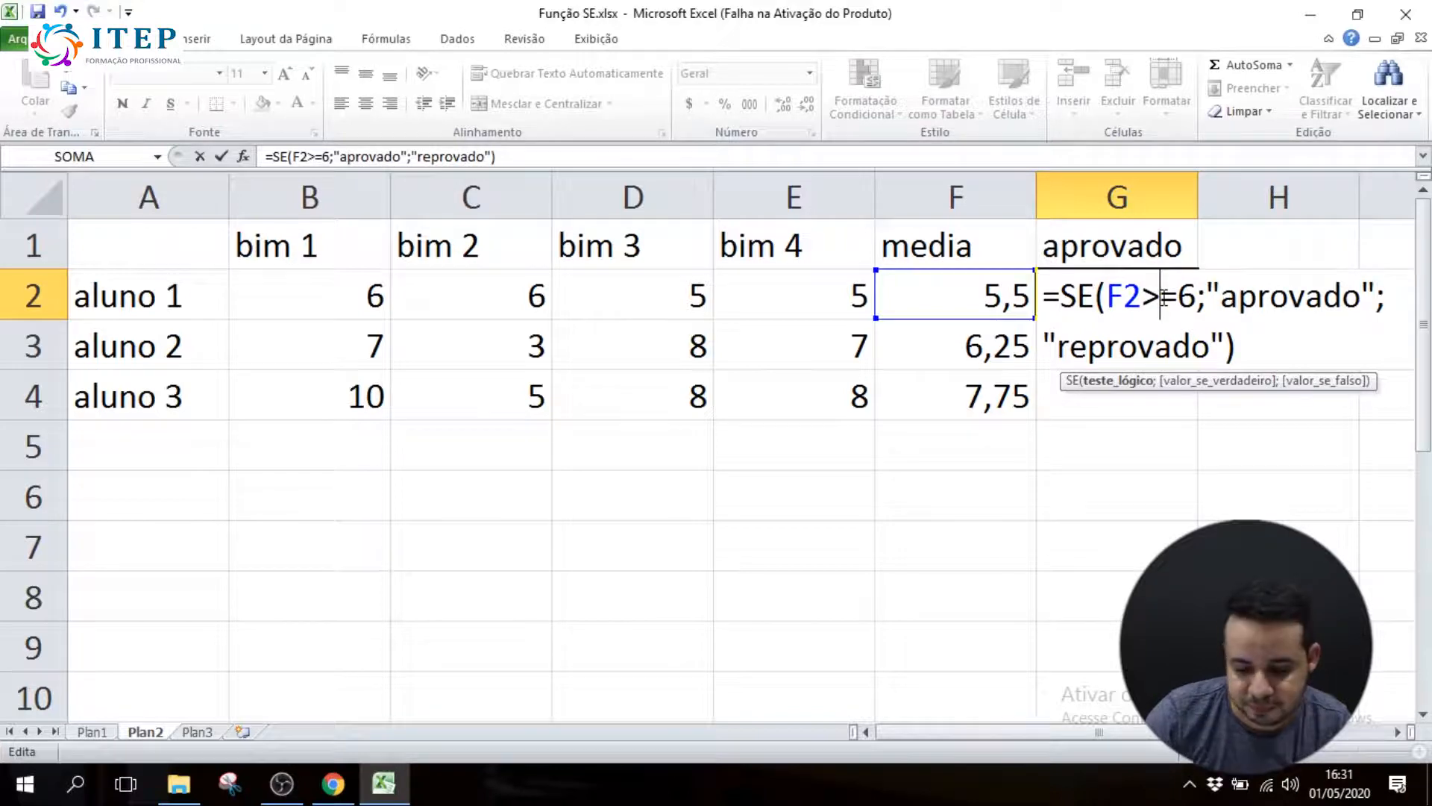
key("Return")
Review the logical test inside G2's SE formula and the result it gives for aluno 1
left_click(1167, 294)
double_click(1153, 295)
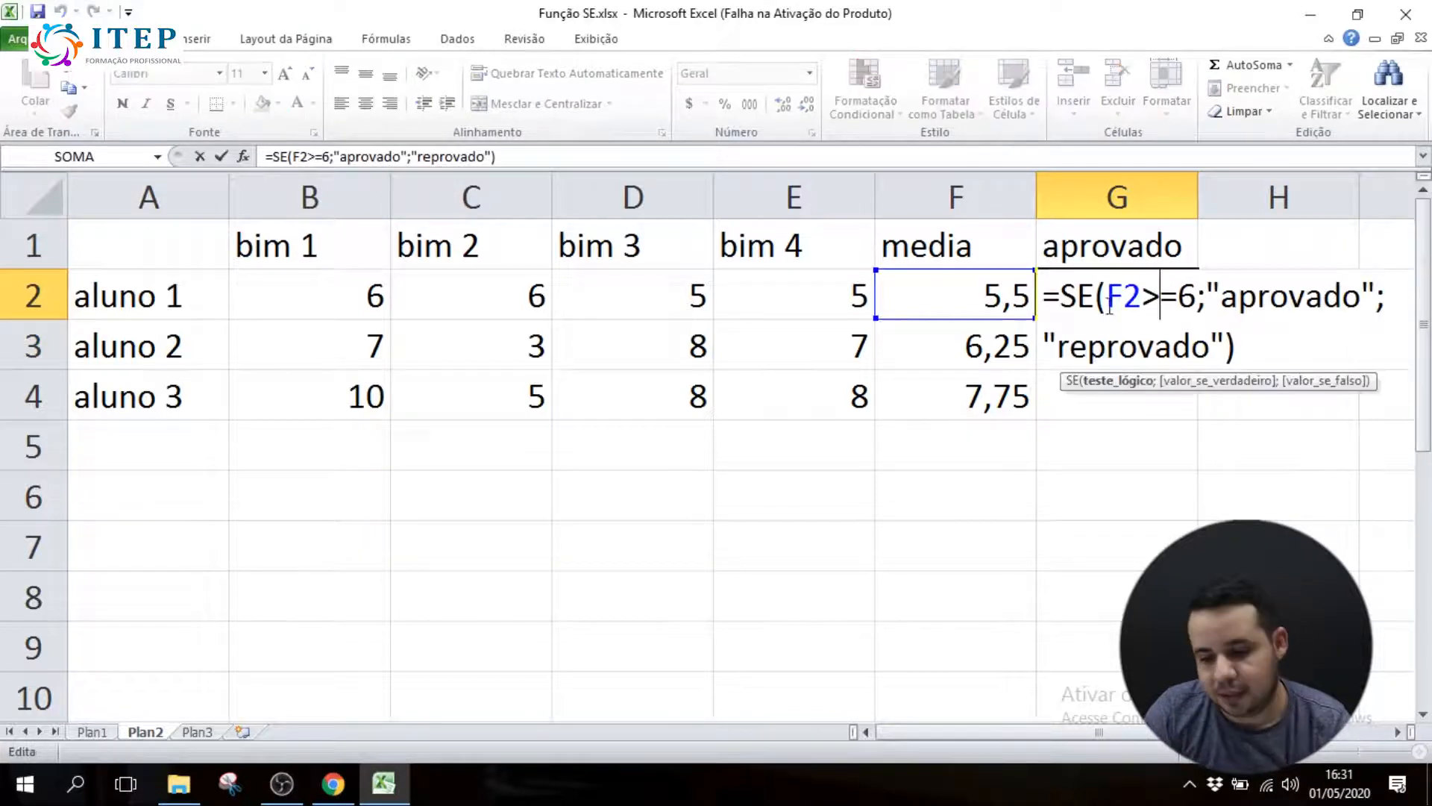
left_click_drag(1155, 295, 1149, 296)
left_click(1149, 297)
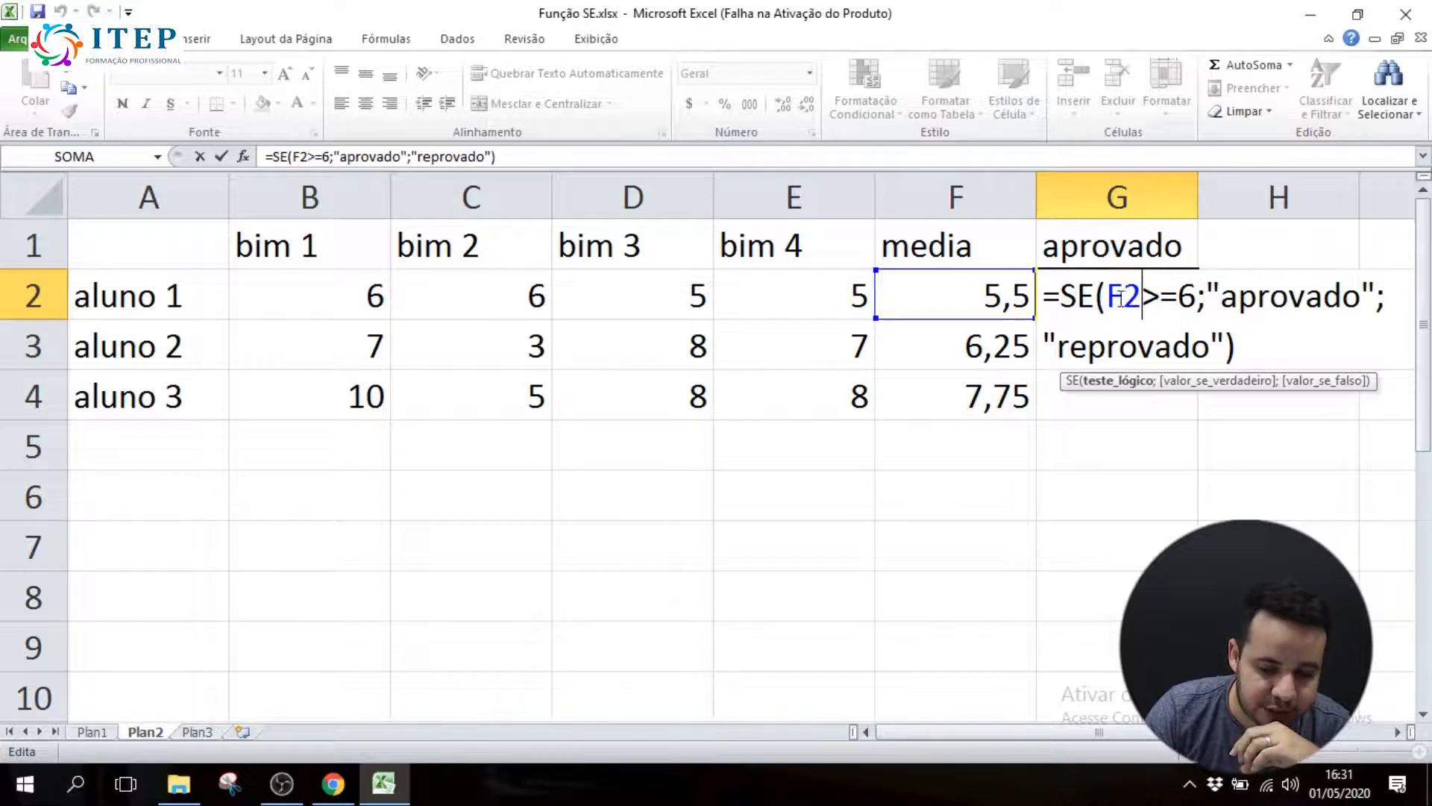
left_click_drag(1107, 297, 1140, 297)
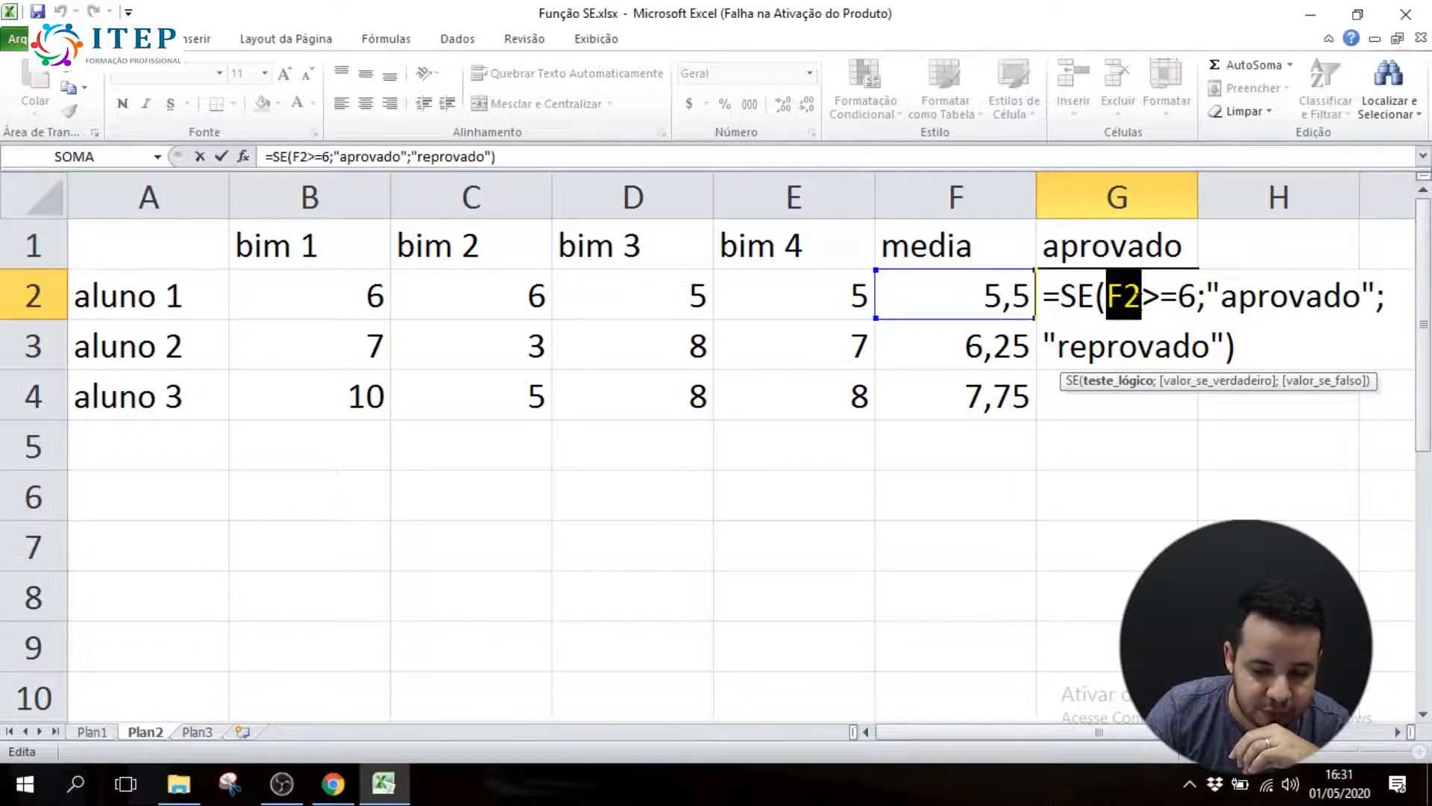
left_click(1140, 299)
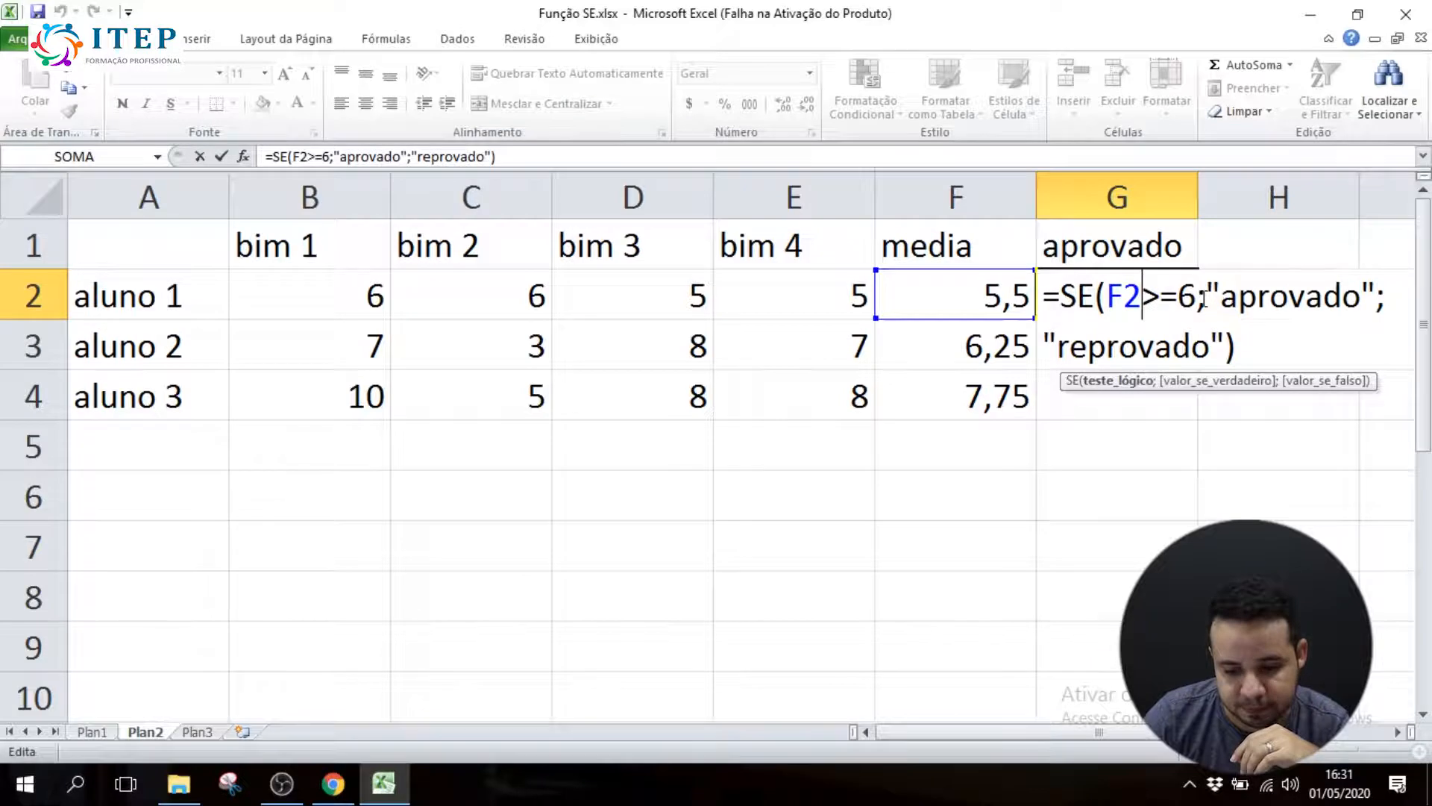
key("Return")
double_click(1131, 298)
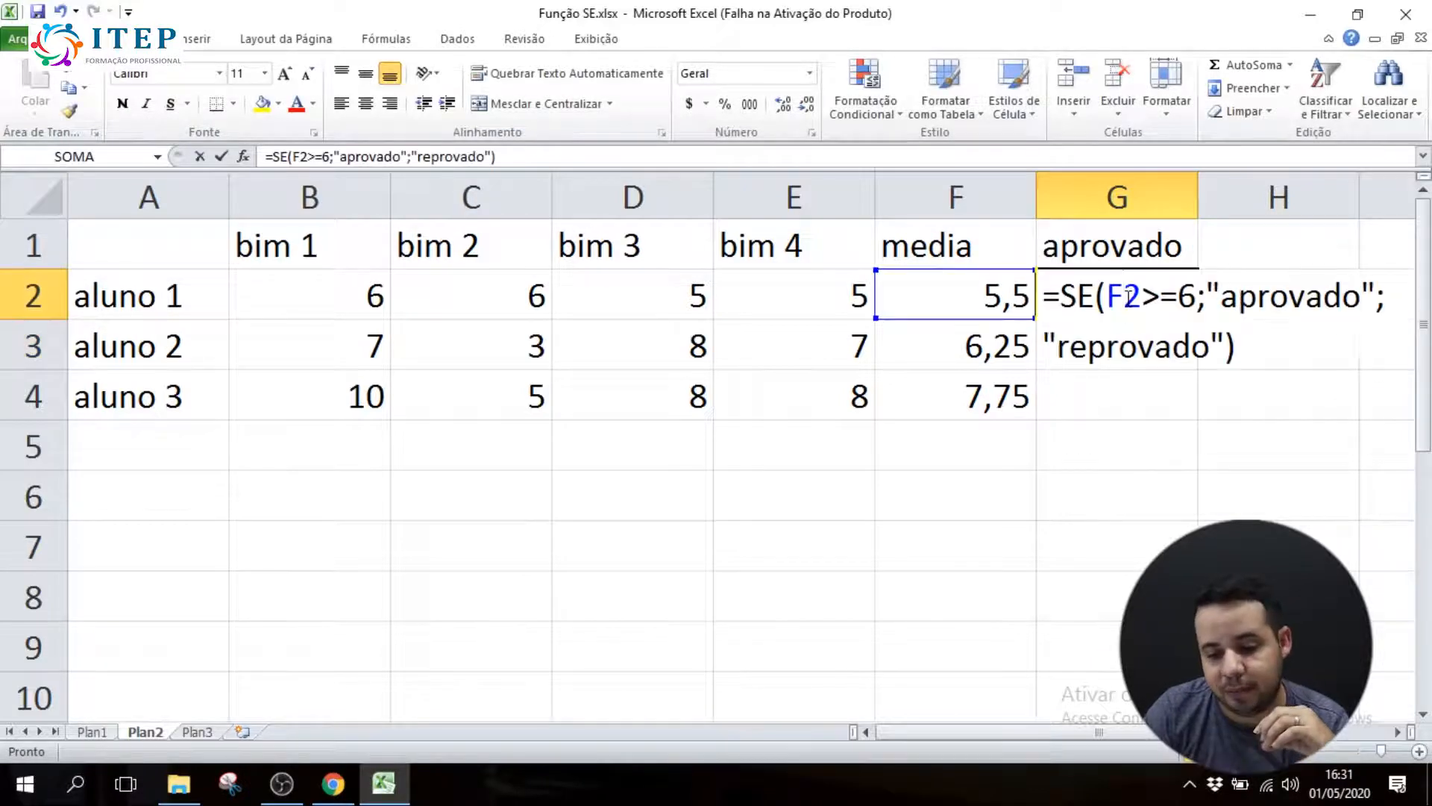
left_click(1162, 298)
key("Return")
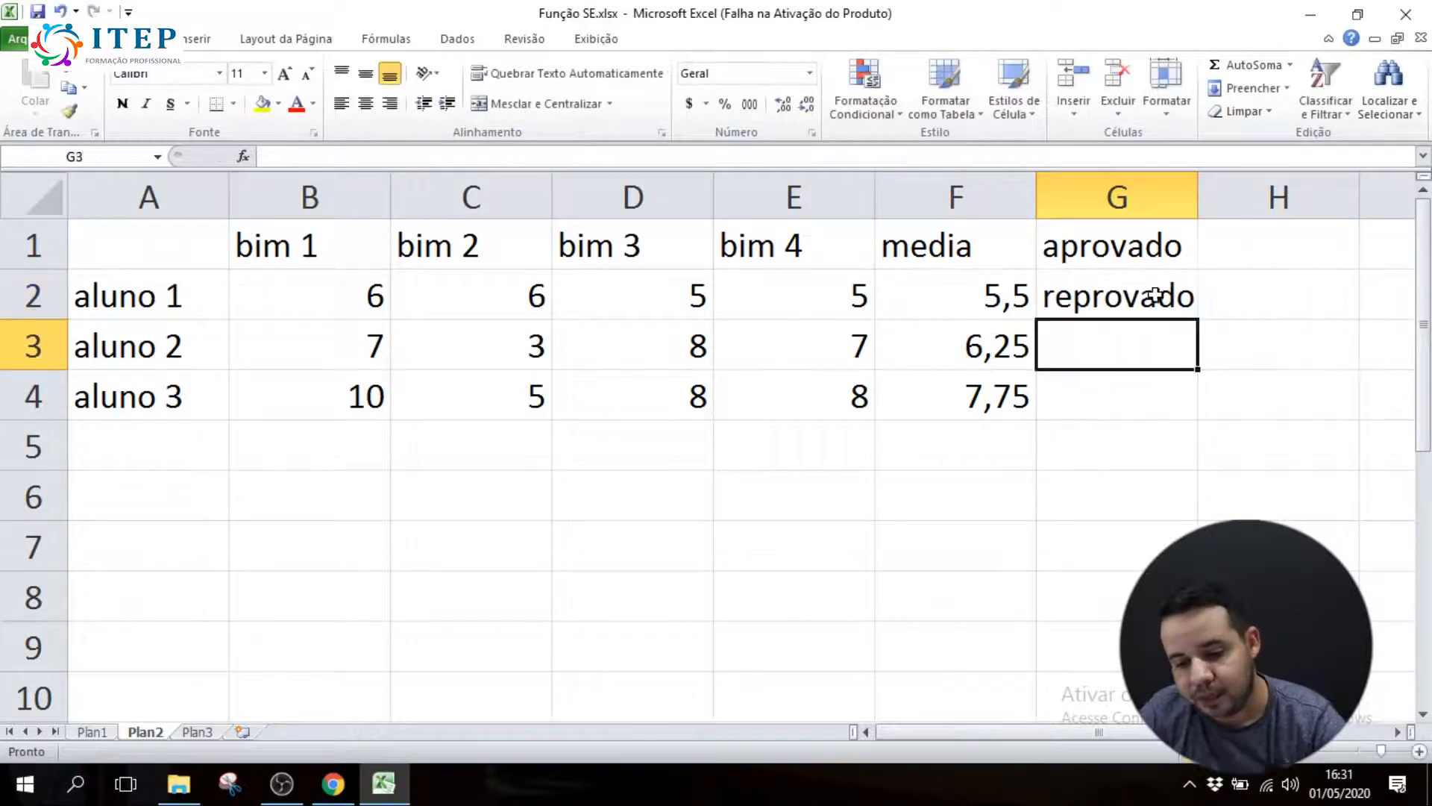
double_click(1165, 299)
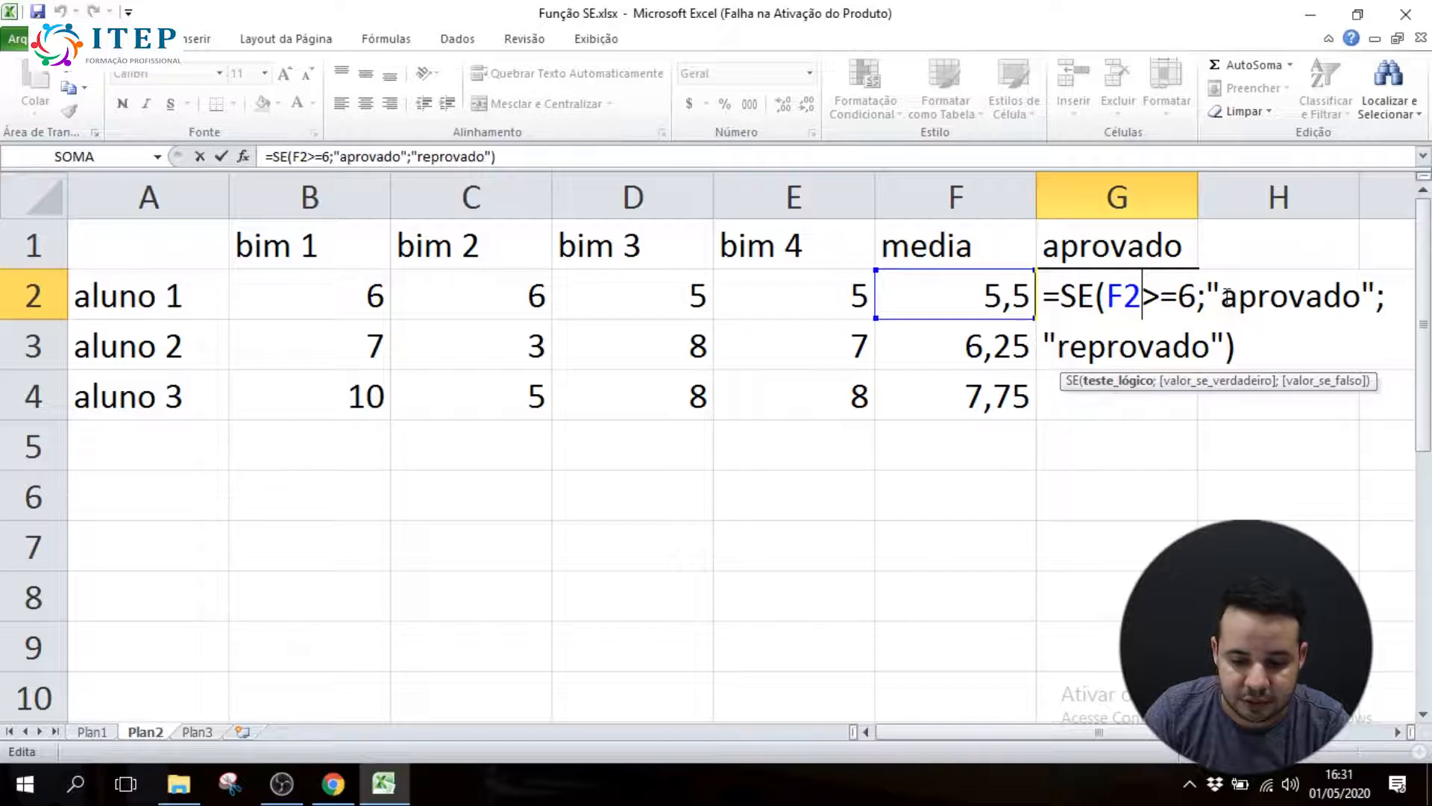
key("Return")
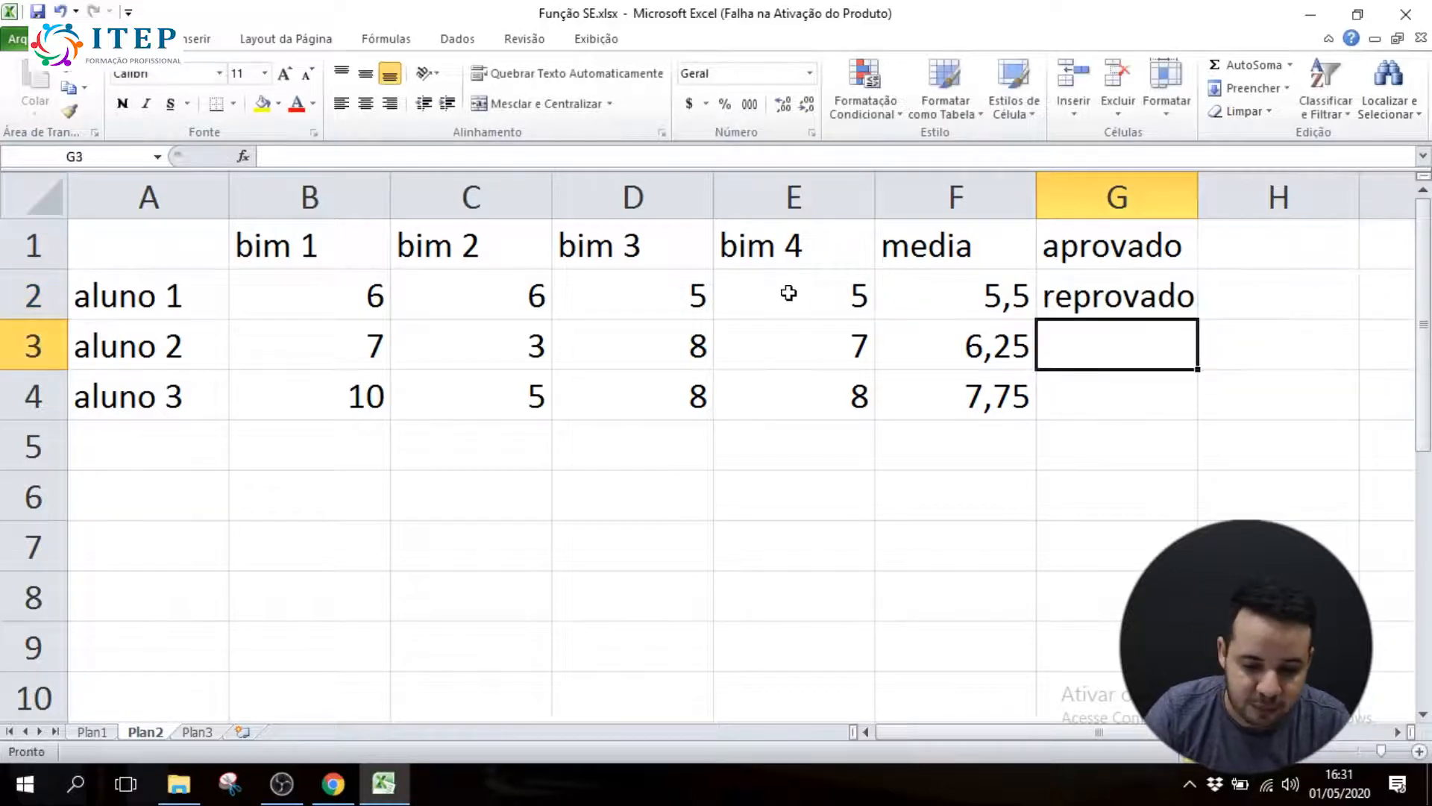
Test the SE formula by setting aluno 1's bim 4 grade in E2 to 7, and restore the grade to 5
left_click(813, 291)
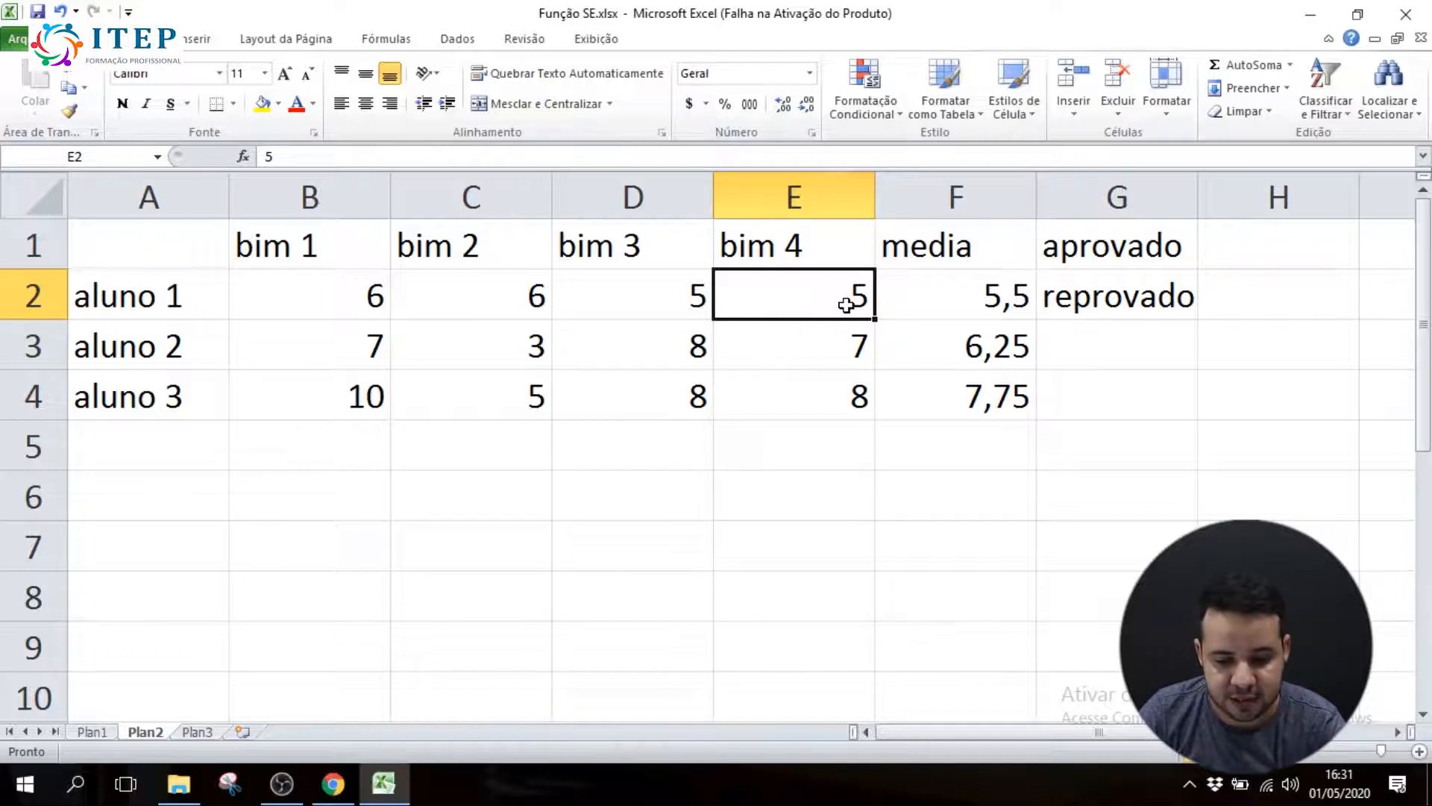
type("7")
key("Return")
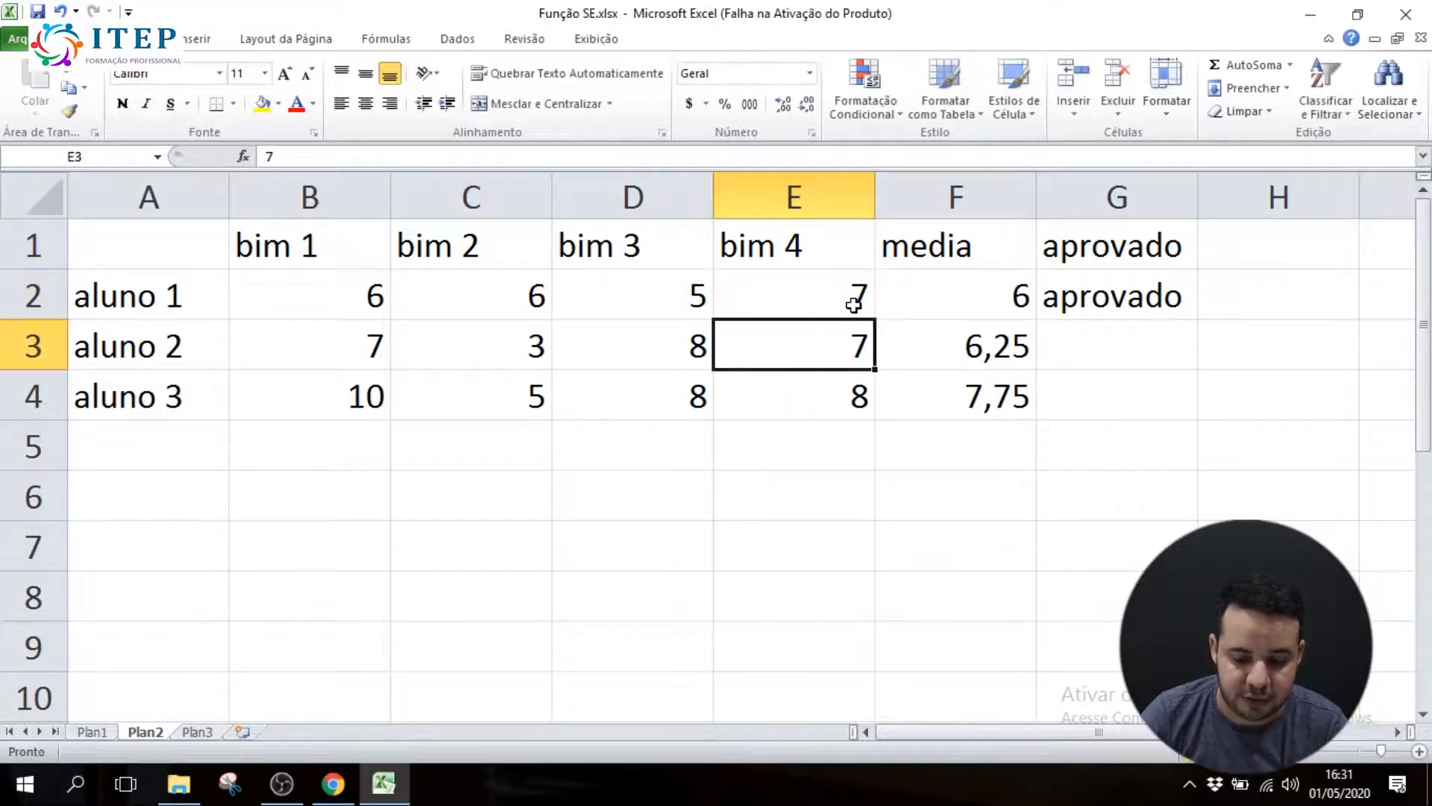
left_click(982, 296)
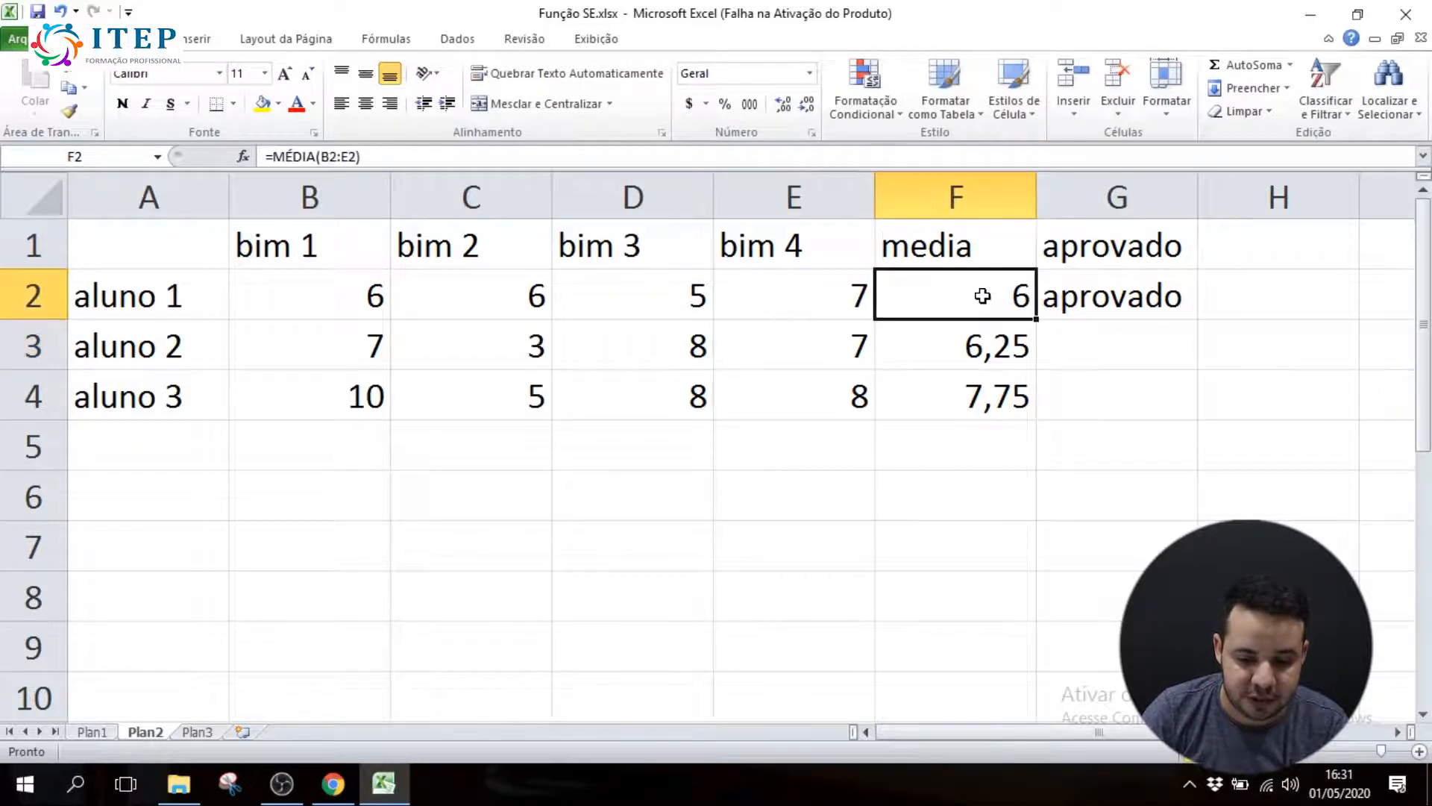
left_click(1138, 298)
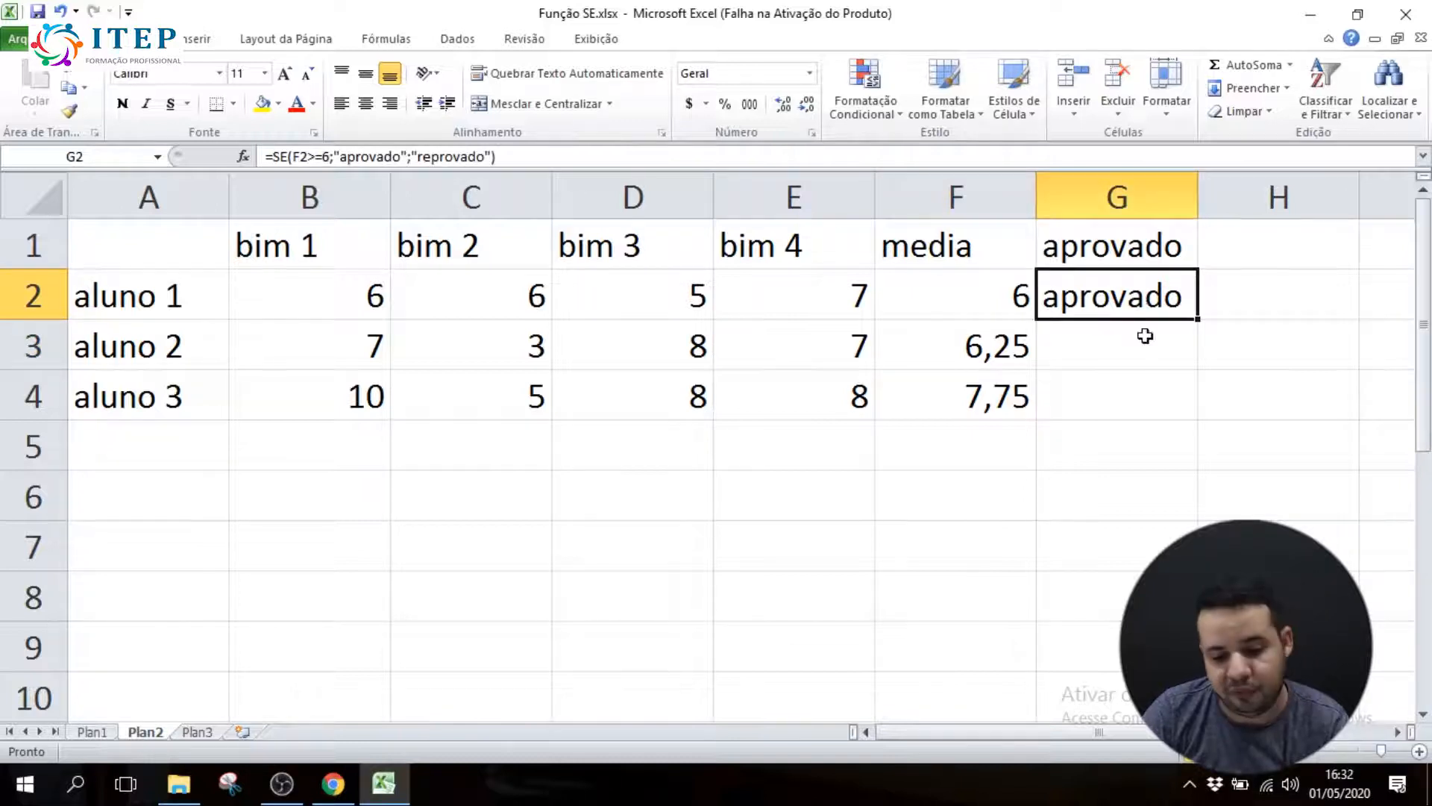
left_click(832, 294)
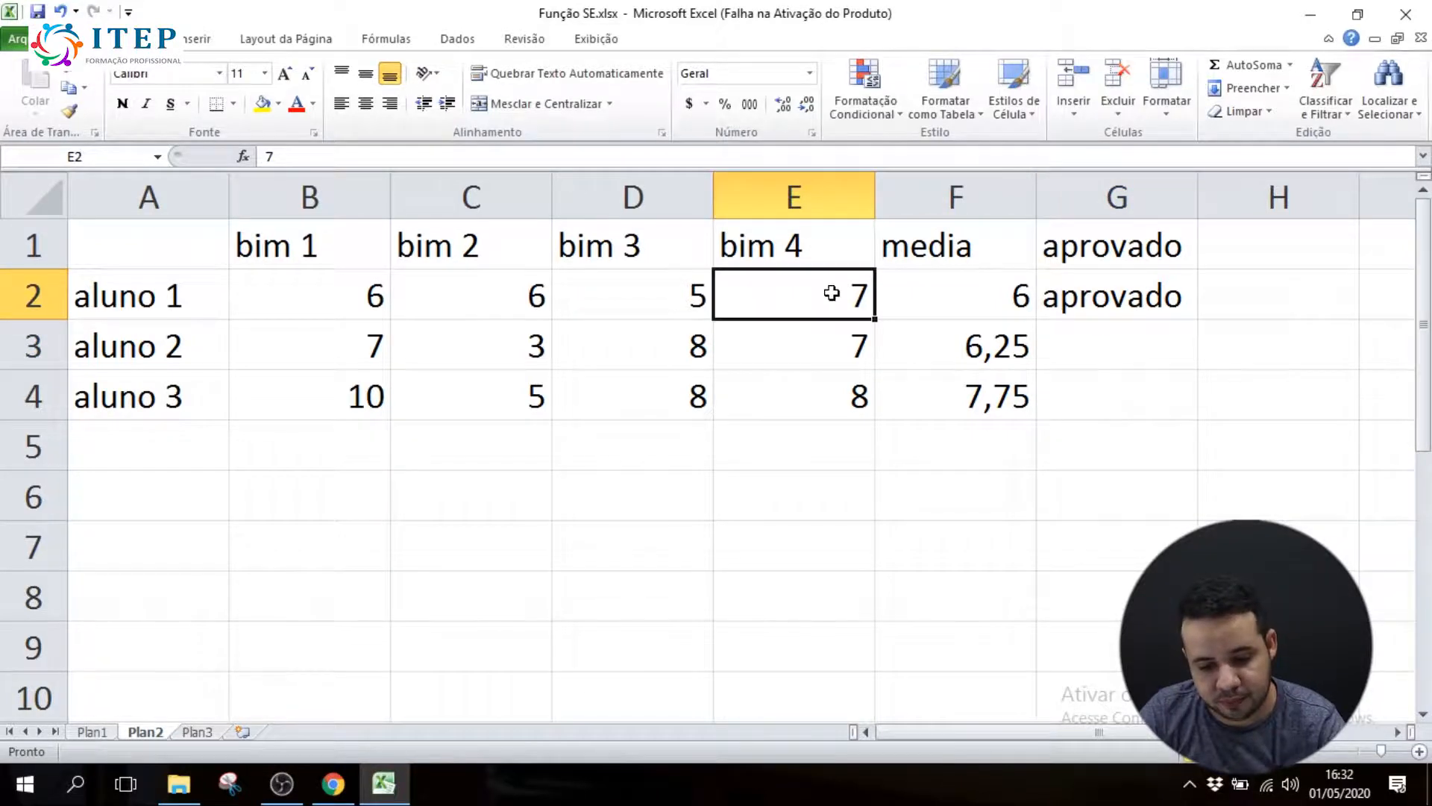
type("5")
Start an SE formula in G3 for aluno 2 with the logical test F3>=6
left_click(1082, 359)
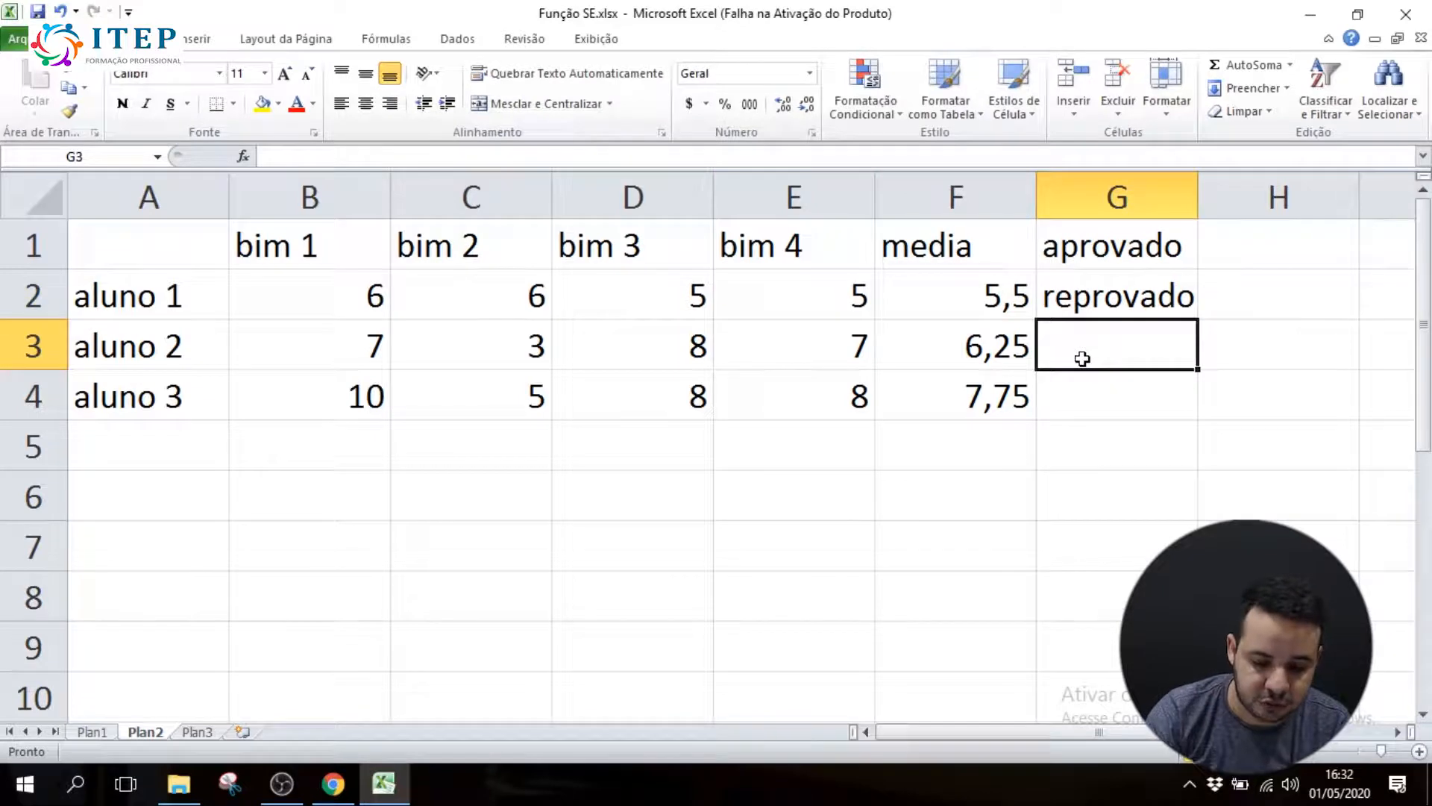
type("=se")
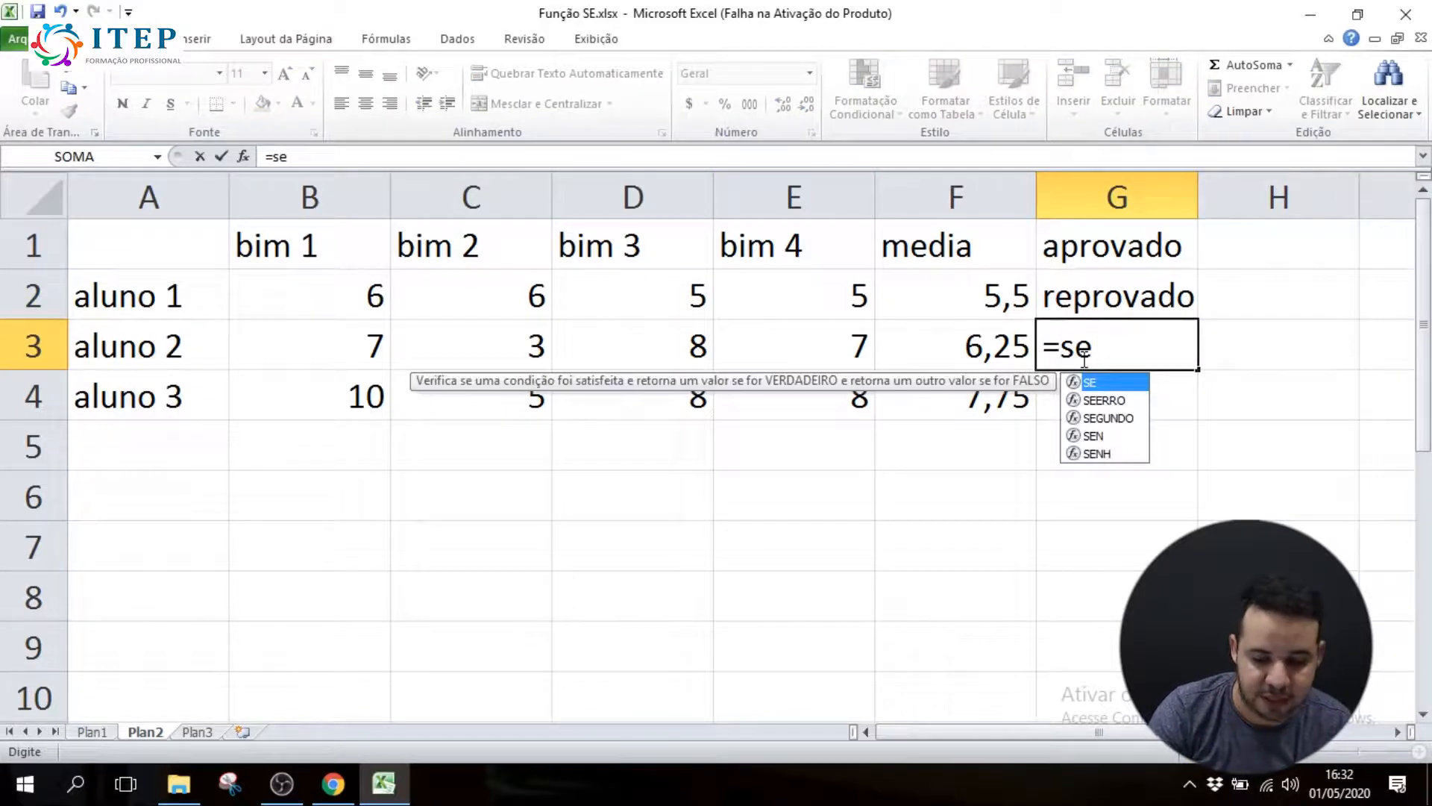
type("(")
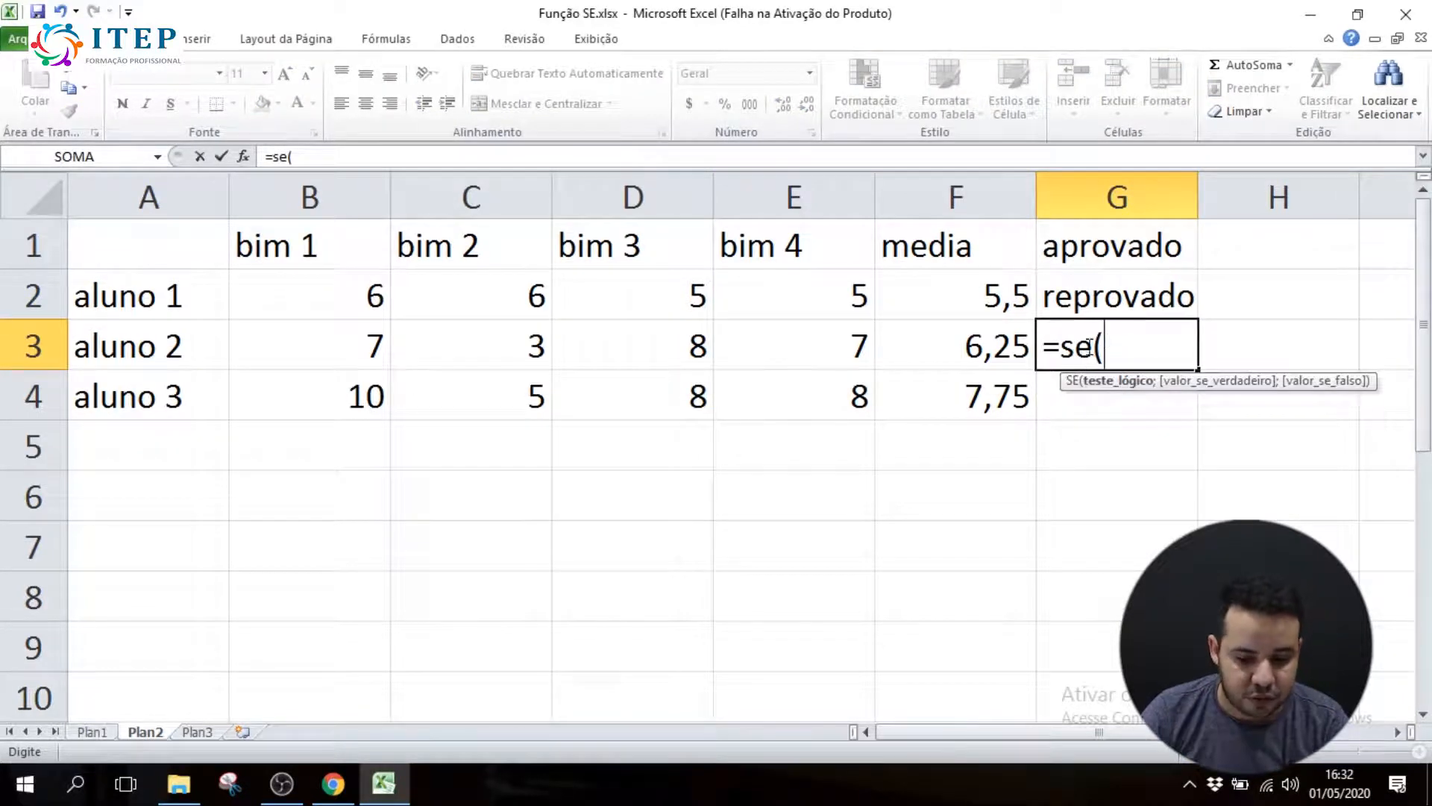
left_click(976, 345)
type(">=6")
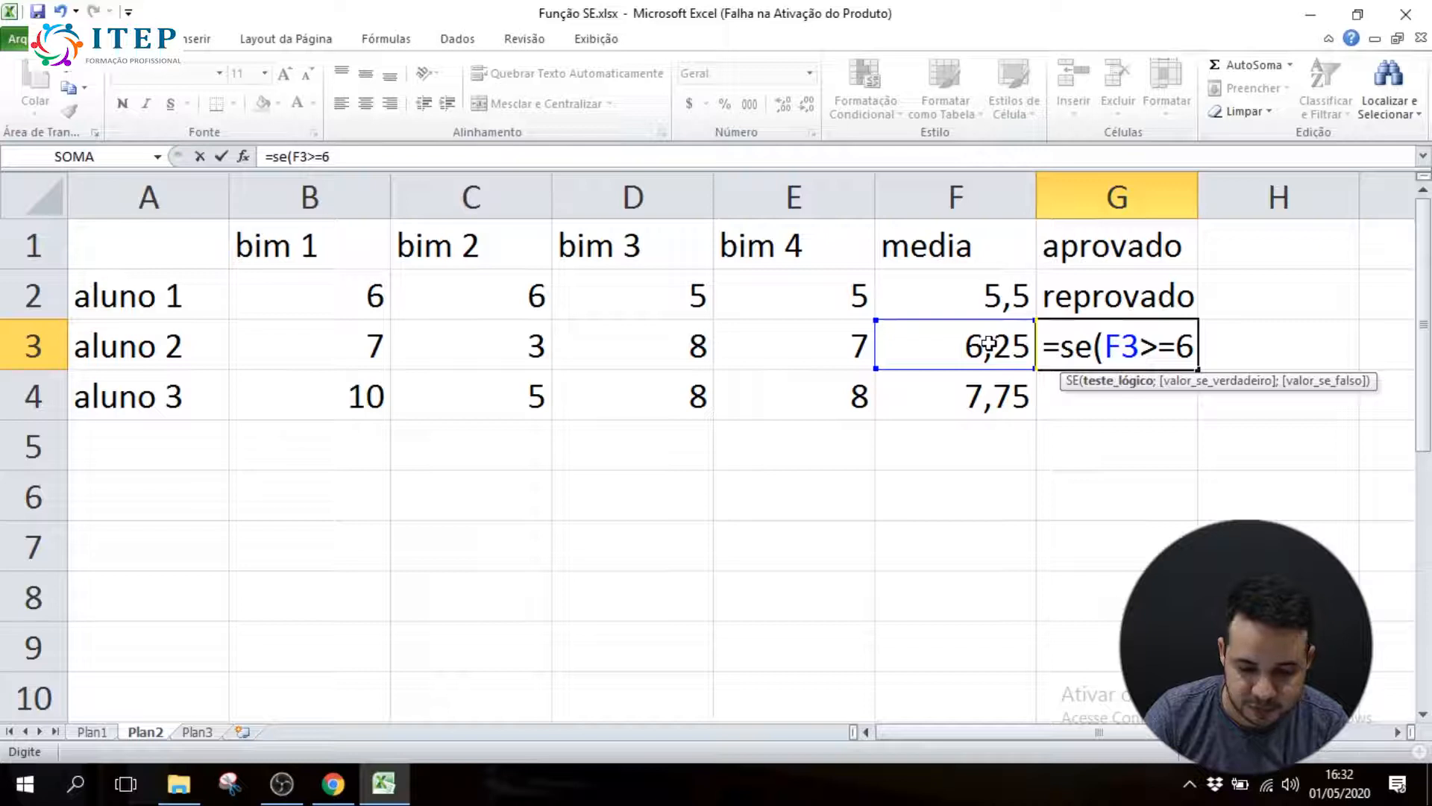
type(";\"")
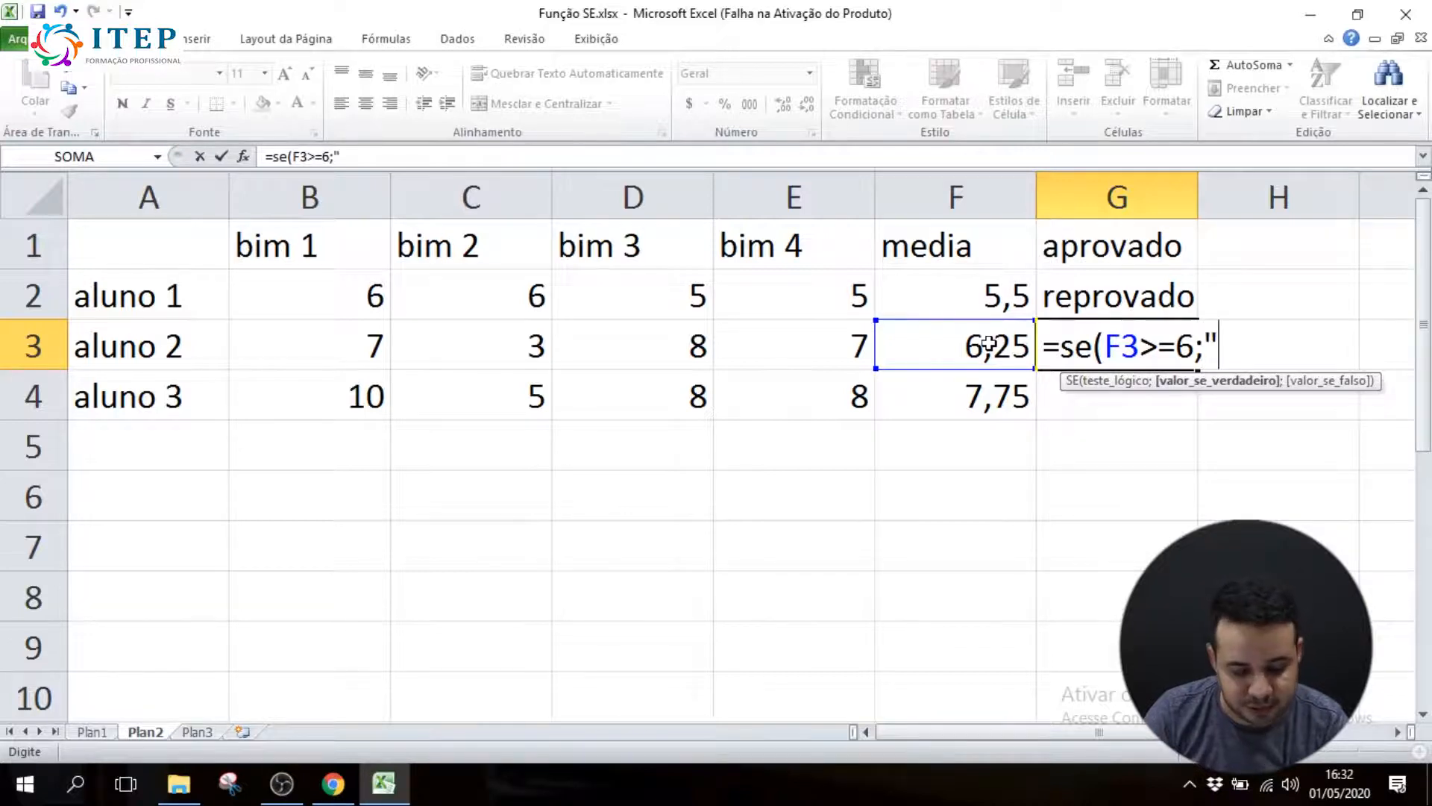
type("aprovad")
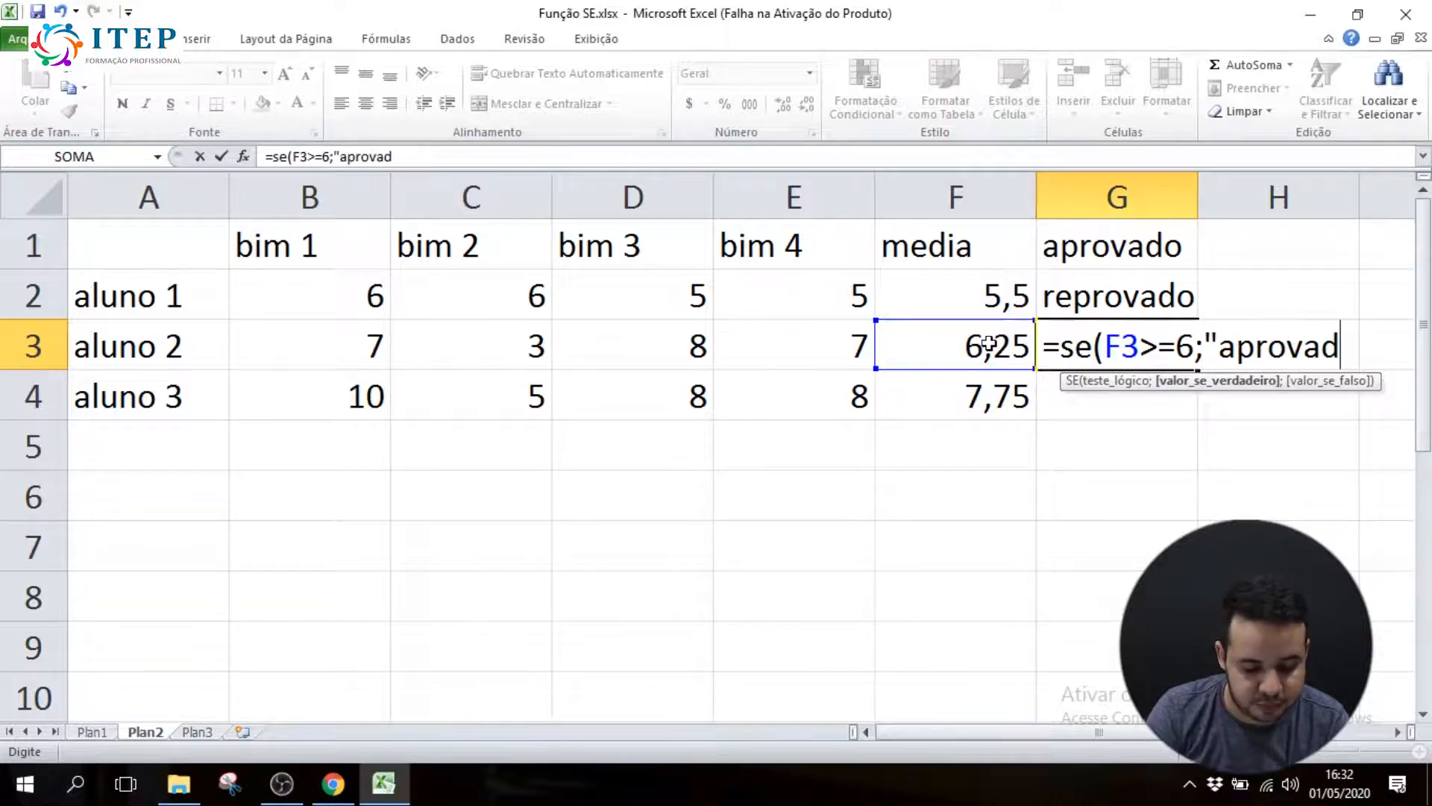
type("o\";")
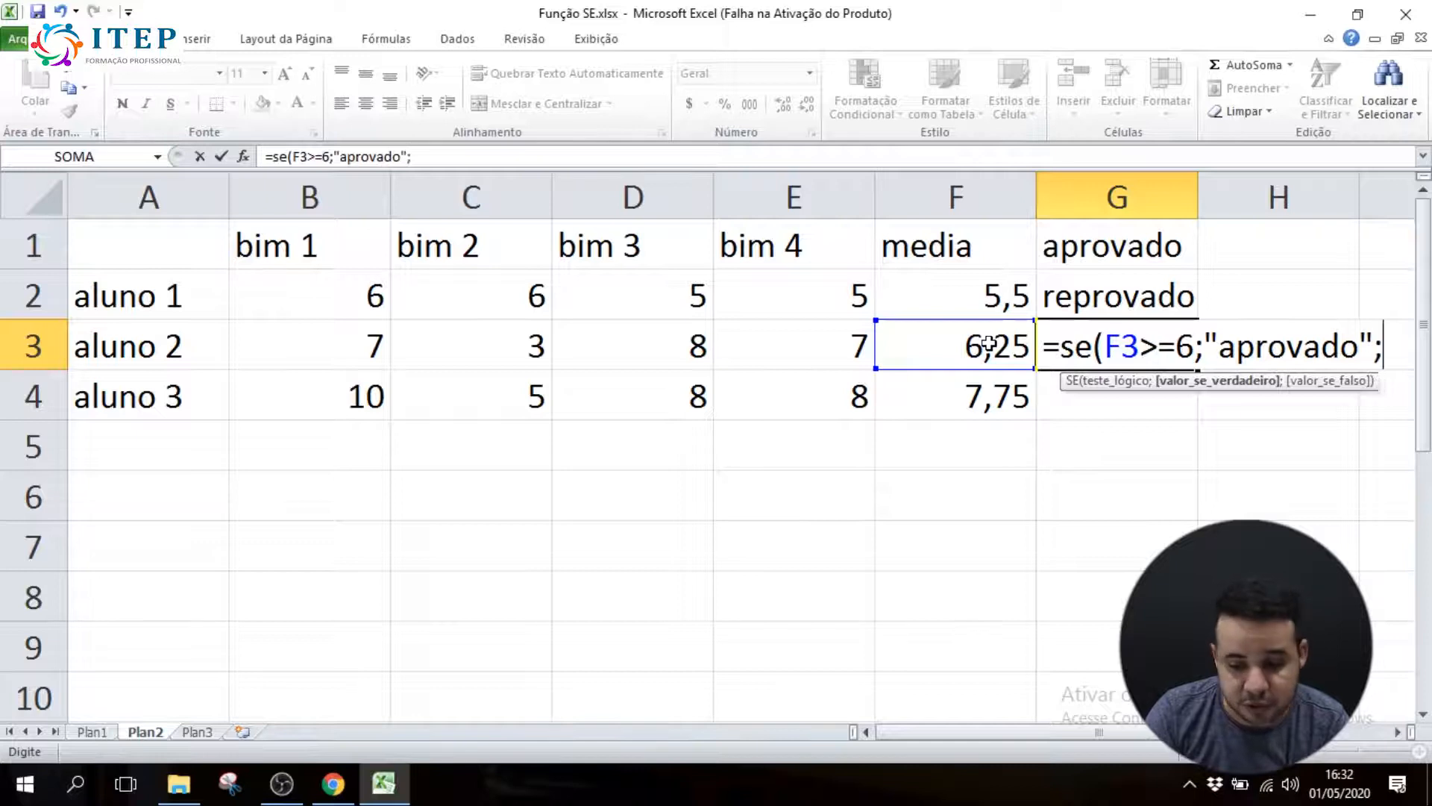
type("\"")
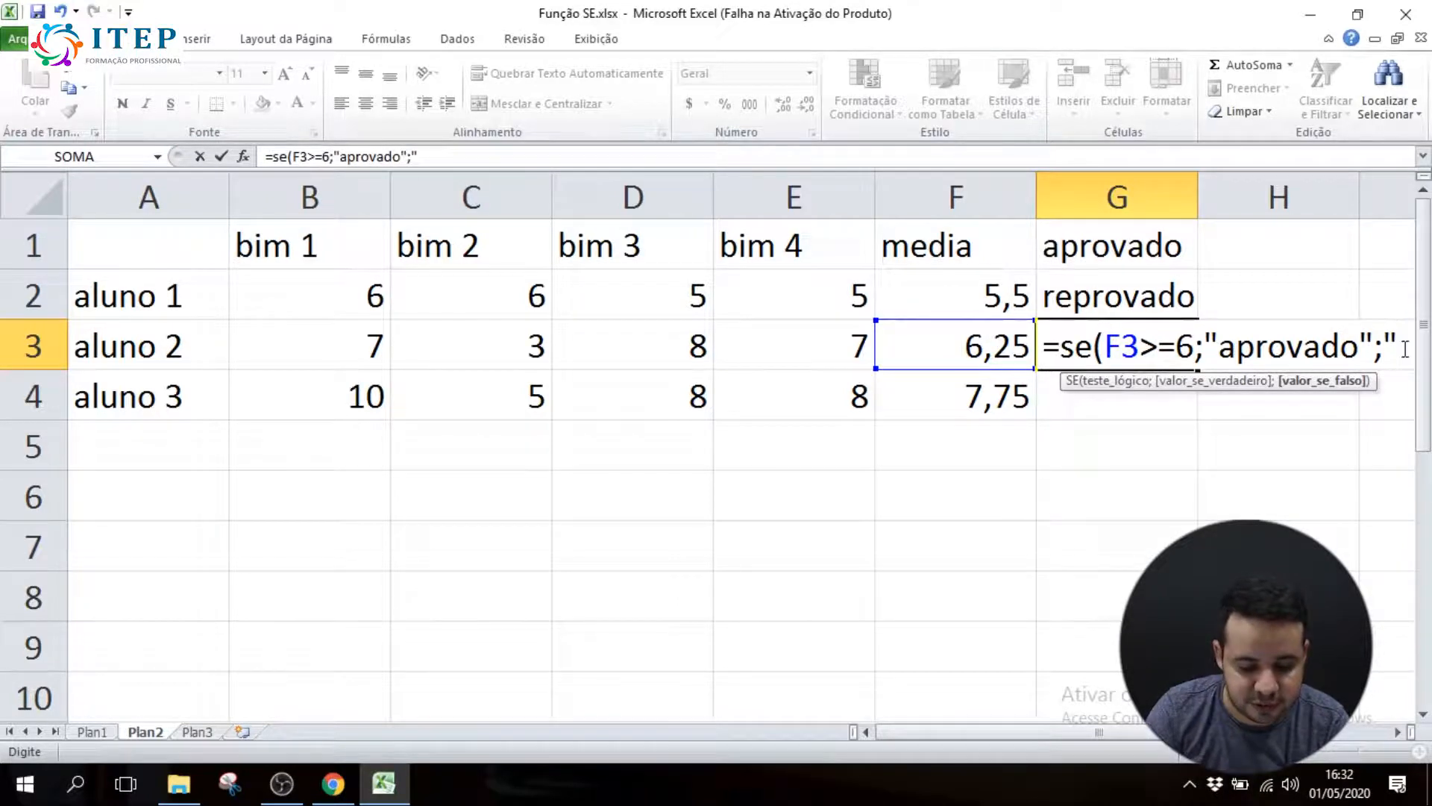
type("reprovad")
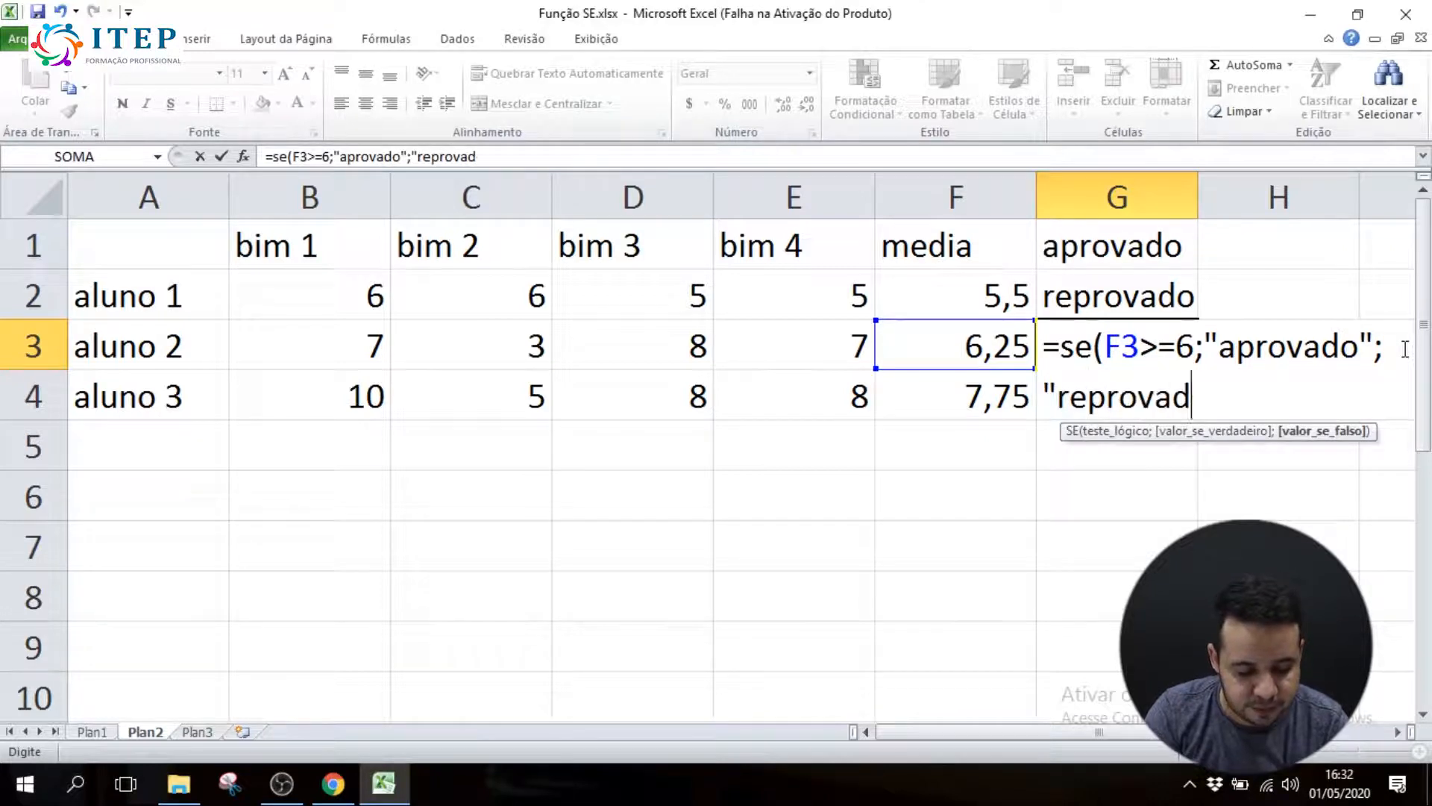
type("o\")")
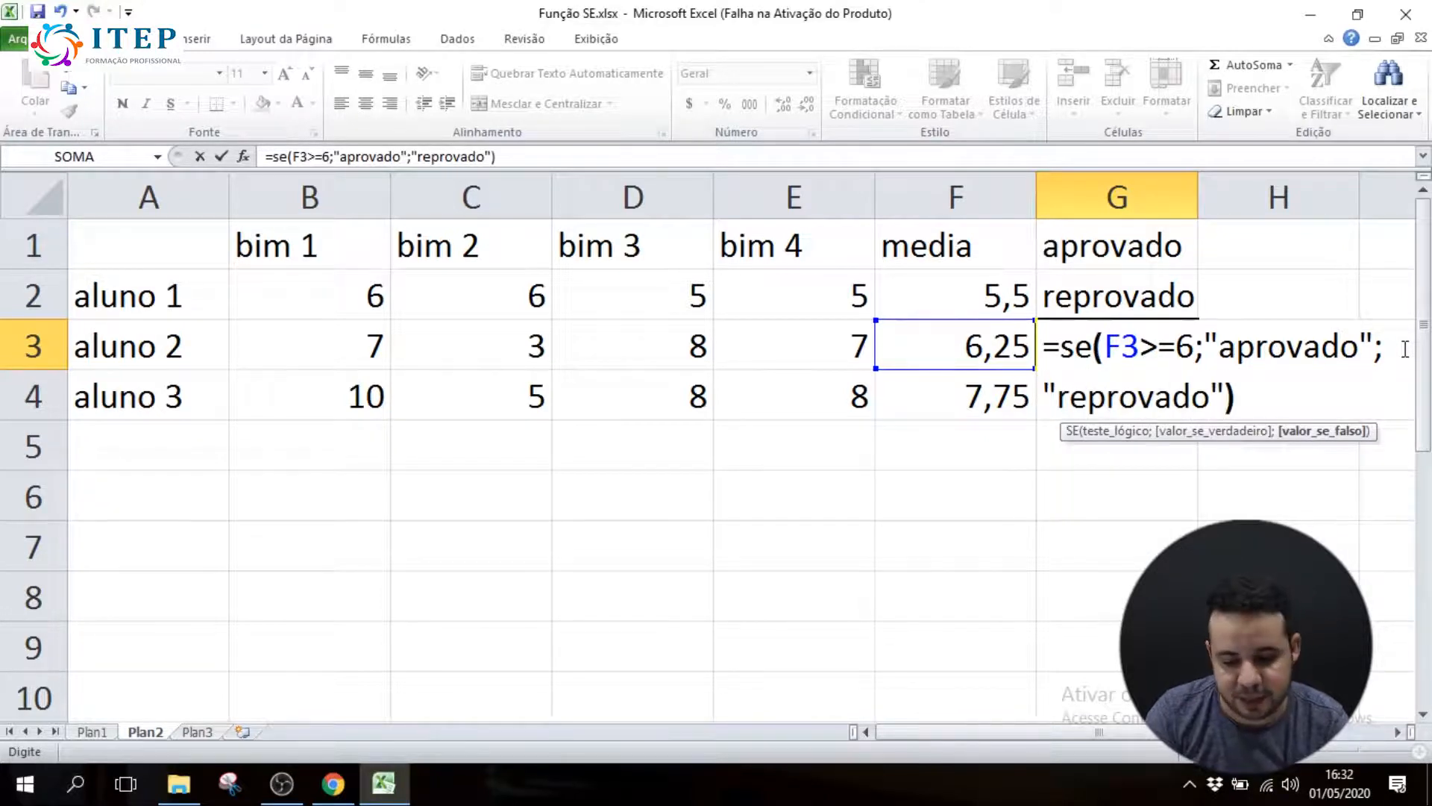
Complete G3's SE formula with "aprovado" as the value if true and "reprovado" as the value if false
key("Return")
Review the arguments of the SE formula in G3 and fill the formula down to G4
double_click(1107, 347)
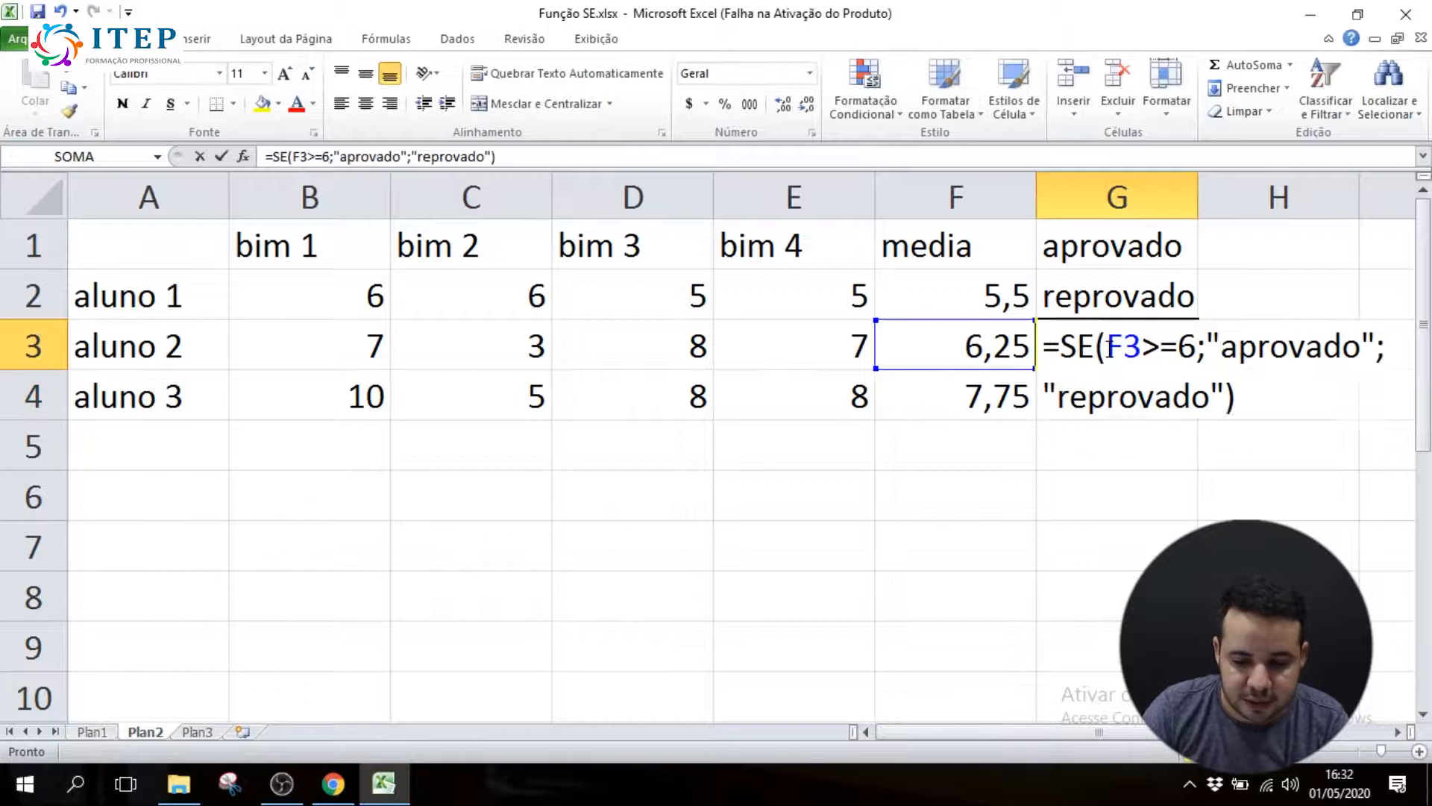
left_click_drag(1112, 346, 1379, 340)
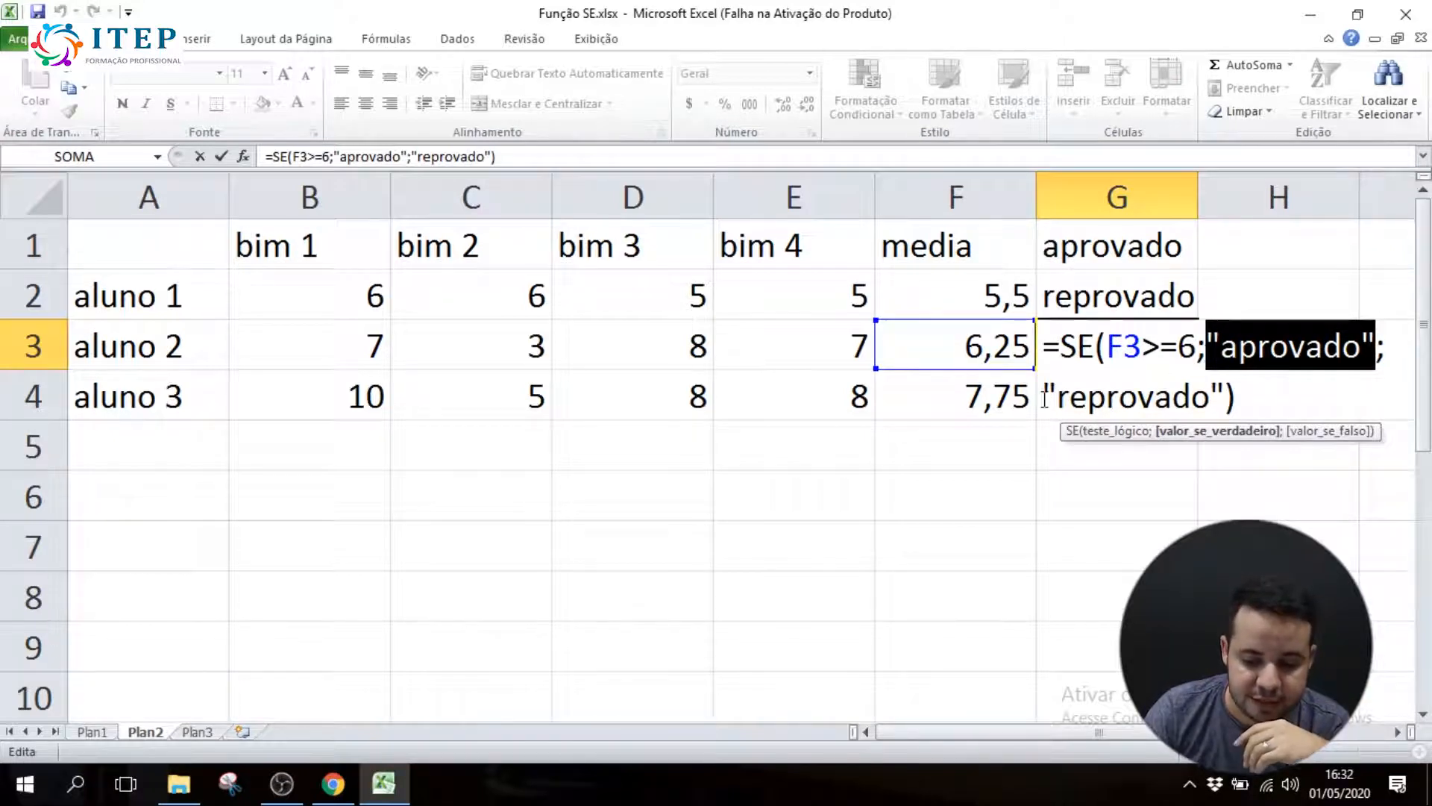
left_click_drag(1045, 395, 1378, 345)
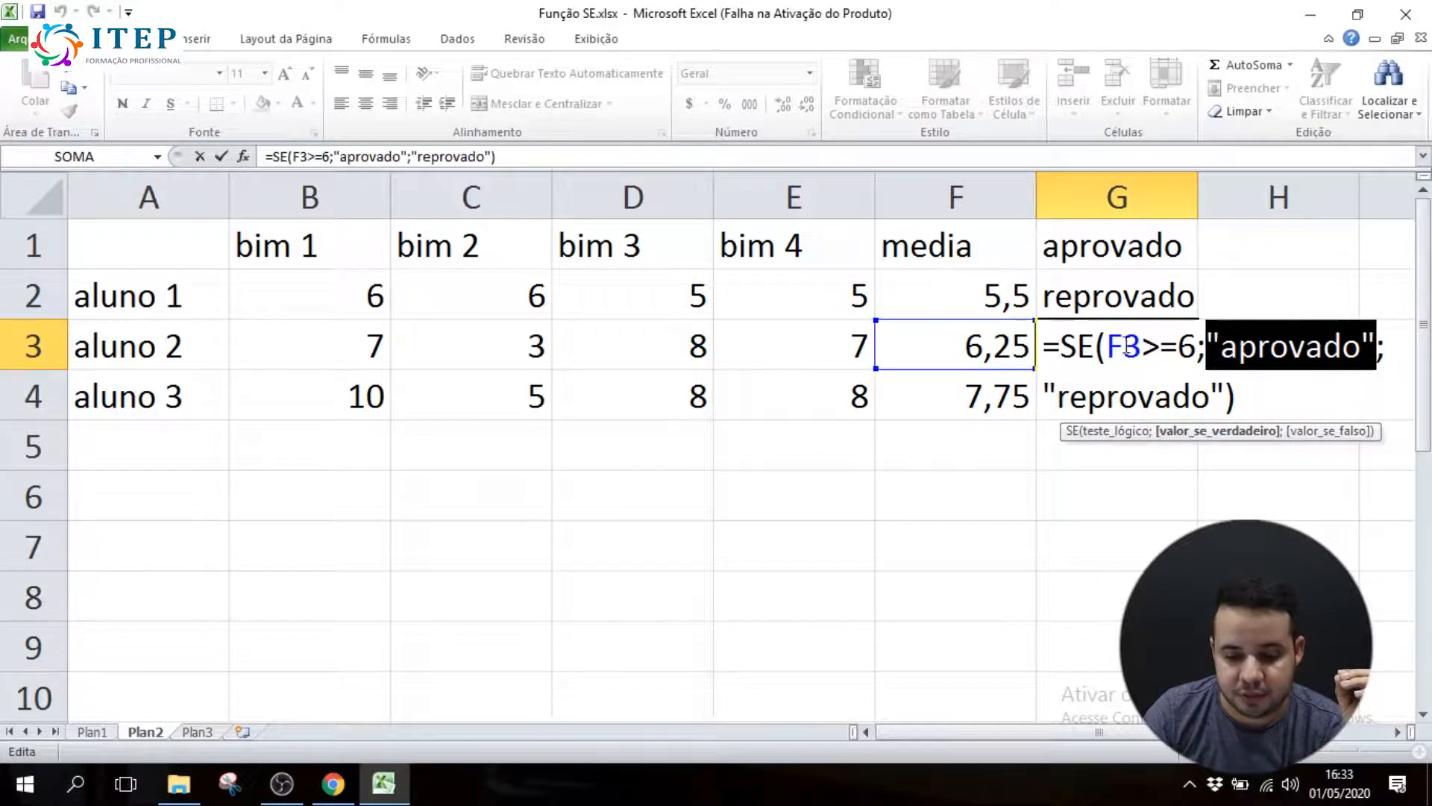
left_click(1225, 395)
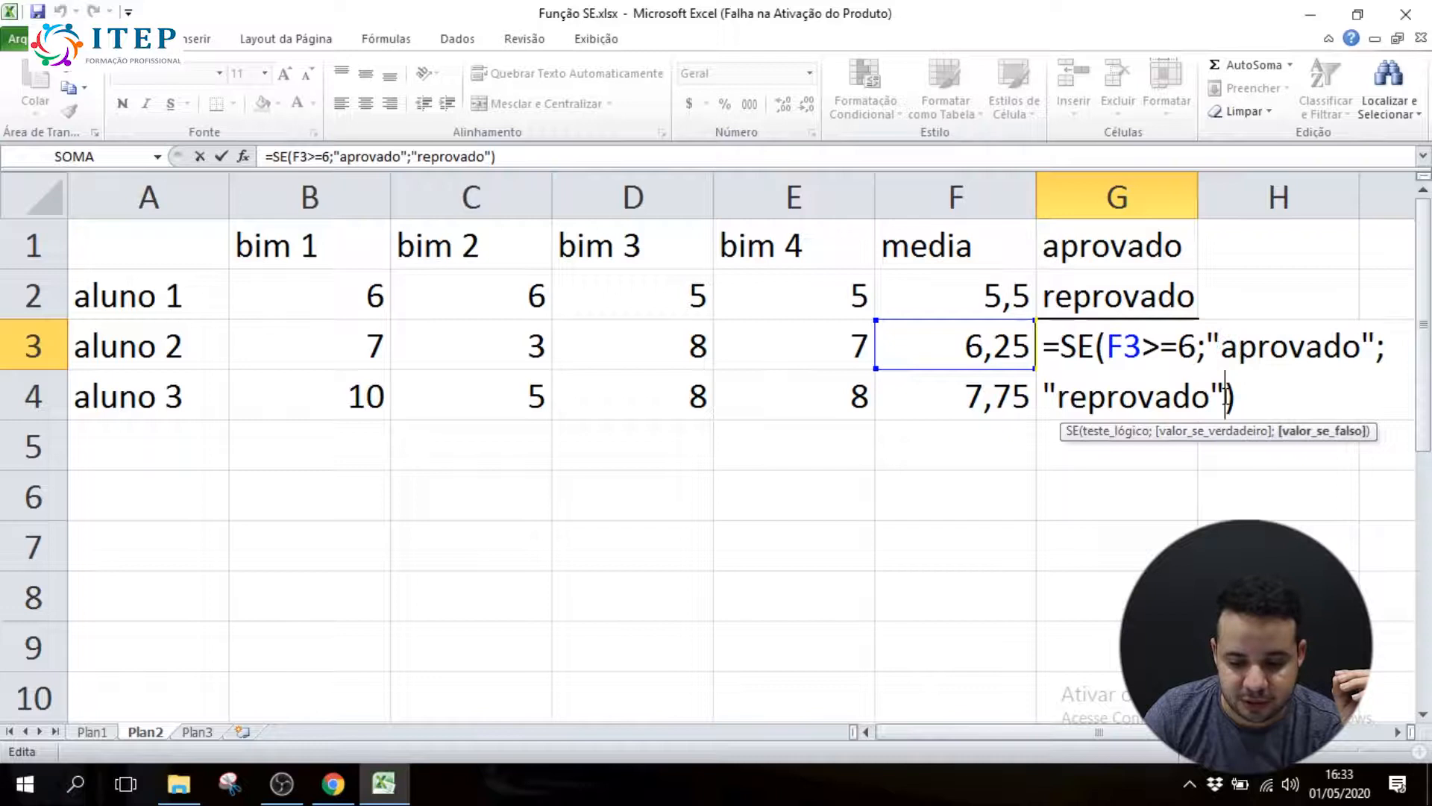
key("Return")
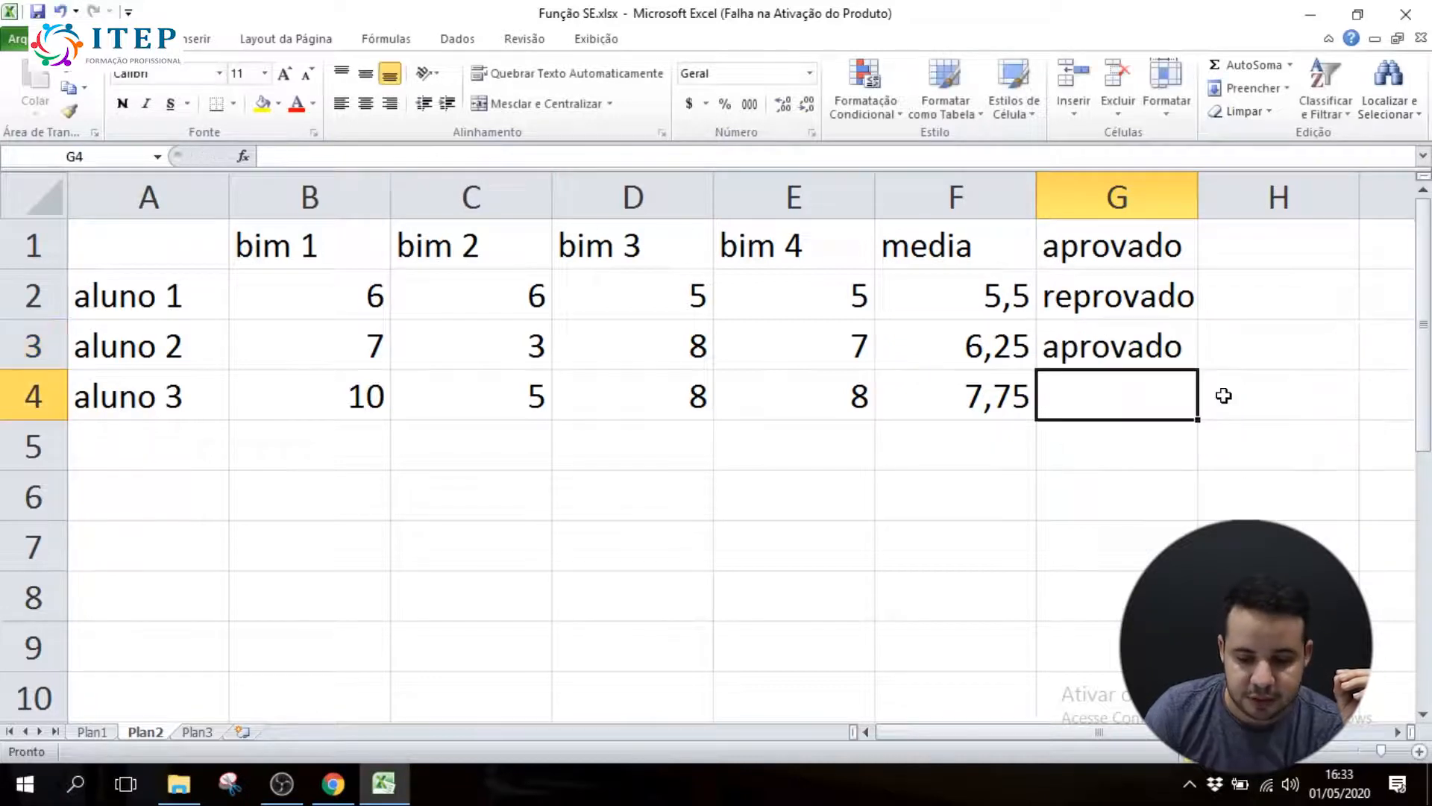
key("Up")
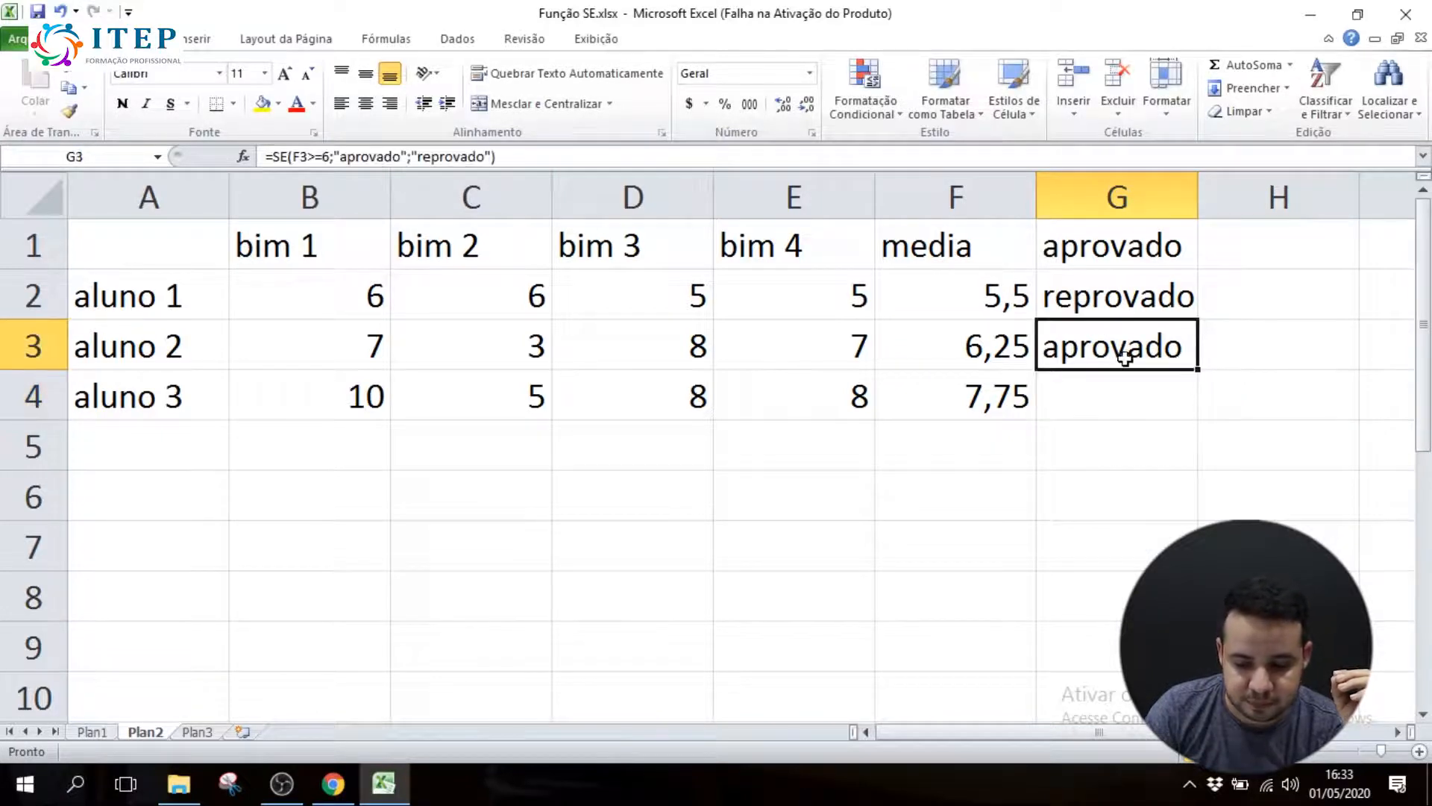
left_click_drag(1201, 368, 1208, 425)
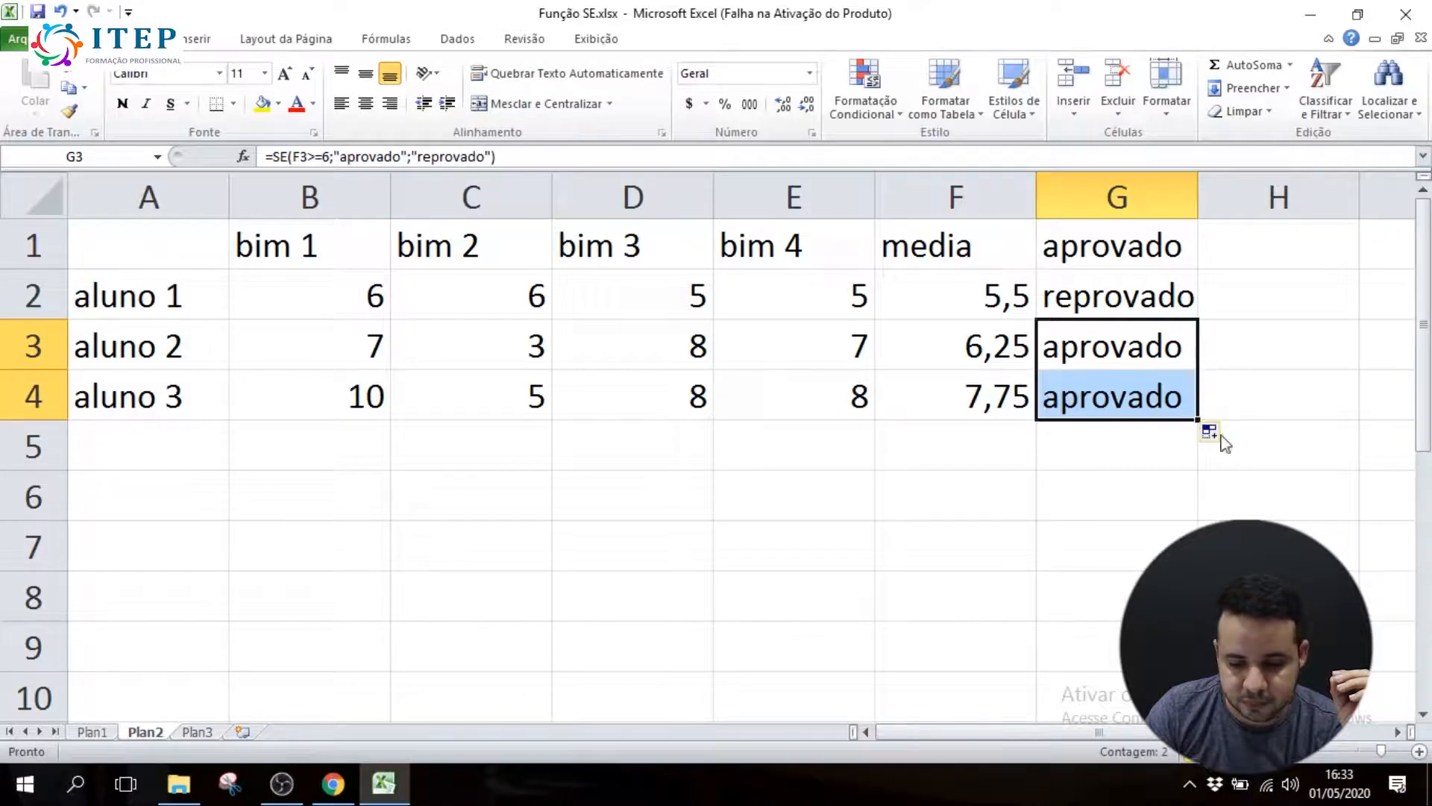
Compare the SE formulas and results for the three students in cells G2 to G4
left_click(1142, 293)
left_click(1108, 393)
left_click(1093, 355)
left_click(1096, 296)
left_click(1094, 249)
left_click(1094, 287)
left_click(1107, 344)
left_click(1085, 383)
left_click(1095, 357)
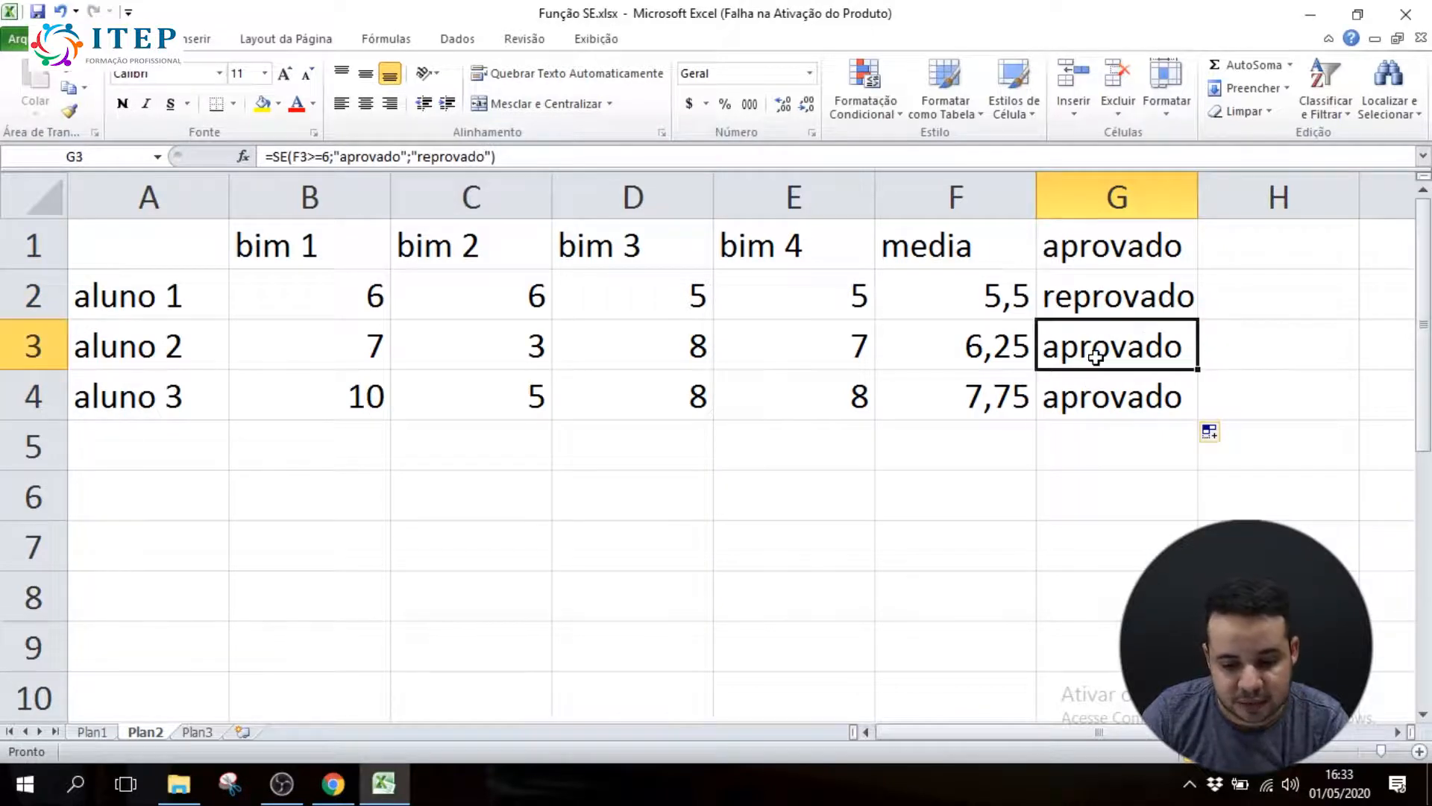
left_click(1092, 304)
left_click(1105, 335)
left_click(1091, 388)
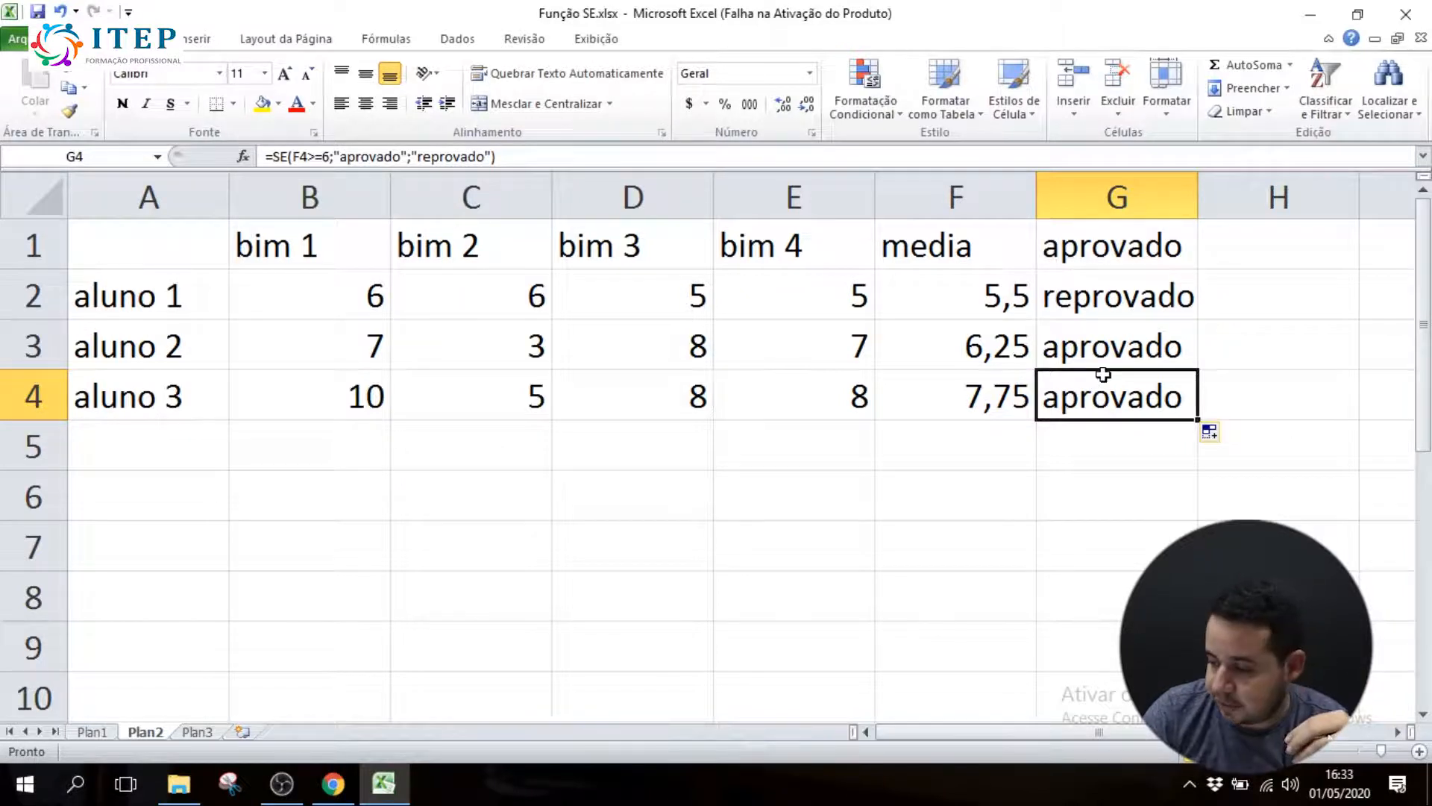
Inspect the test and return values in G4's SE formula, and check the average formula in F2
double_click(1103, 377)
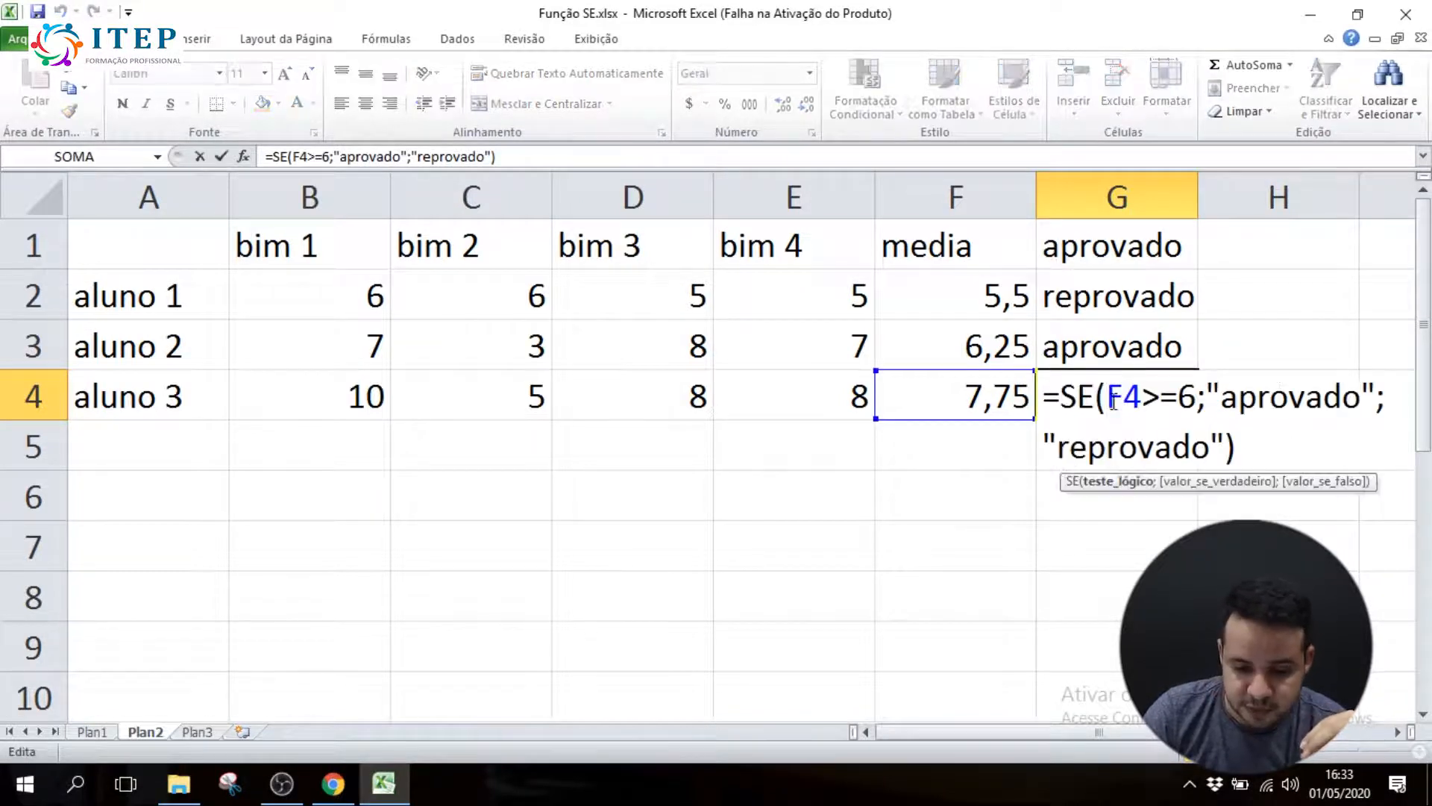
left_click_drag(1107, 397, 1343, 396)
left_click_drag(1058, 448, 1213, 446)
key("Return")
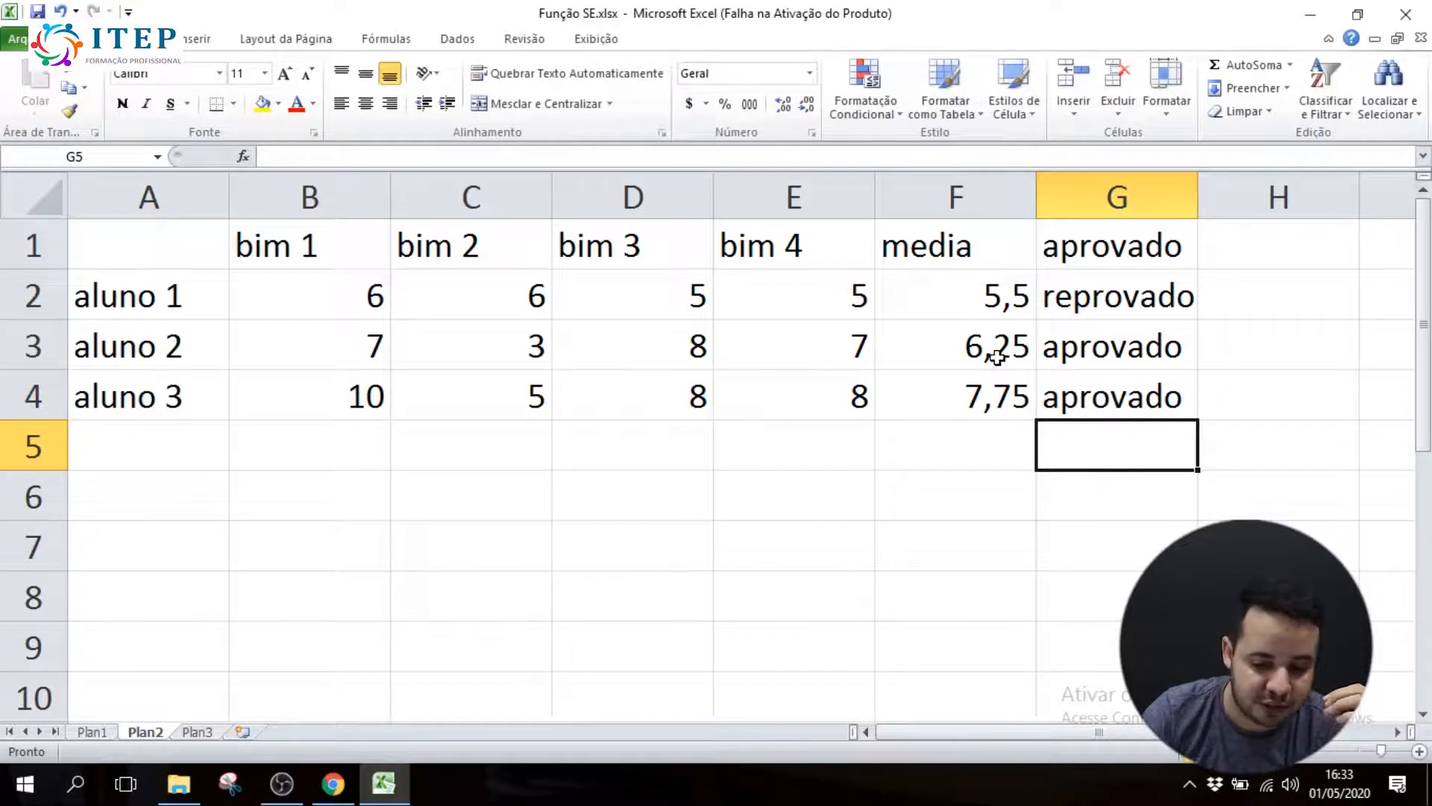
left_click(928, 288)
double_click(973, 297)
key("Return")
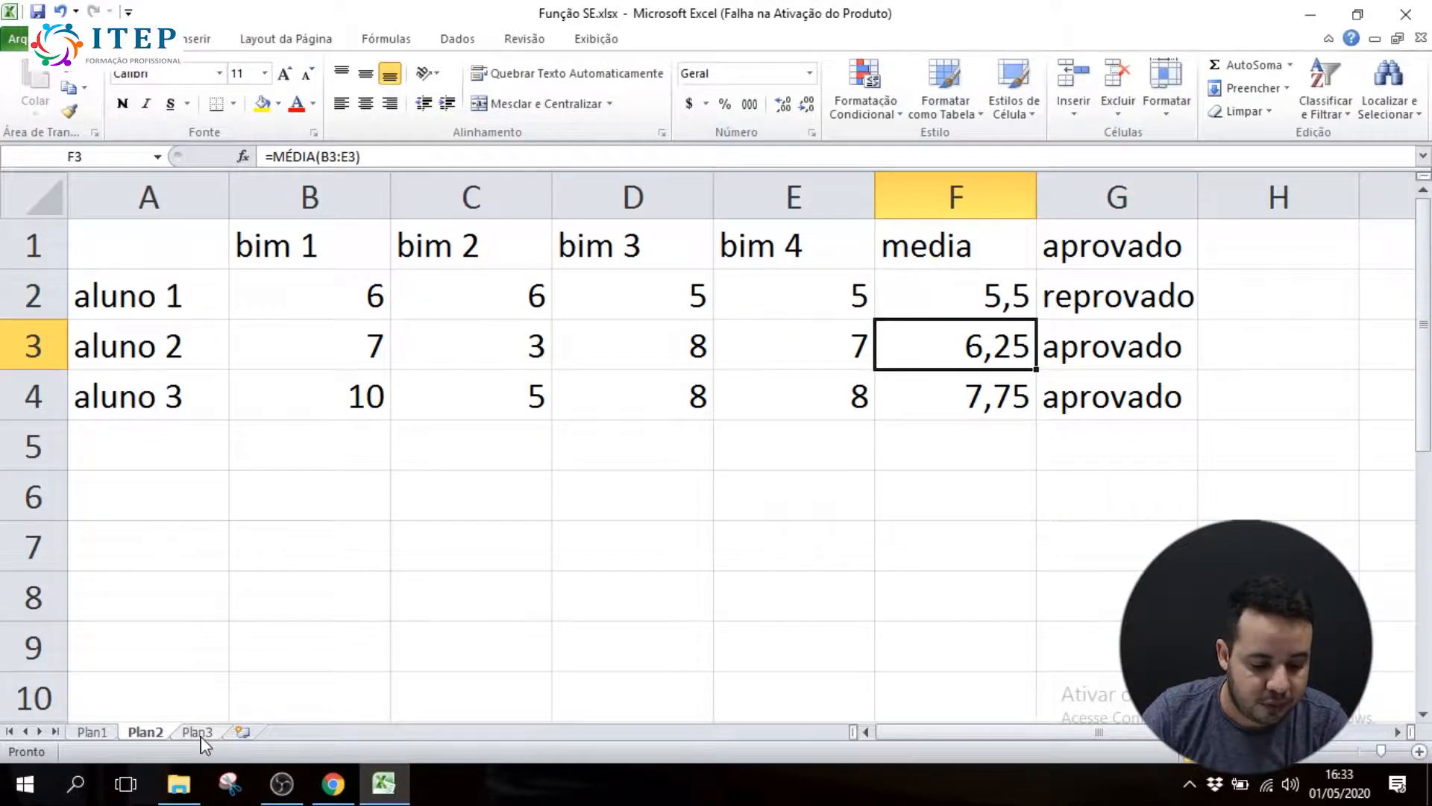
Show the Cadastro de Atletas table on Plan1 and switch to Chrome to consult the matching exercise in the Apostila Excel Avançado PDF
left_click(94, 733)
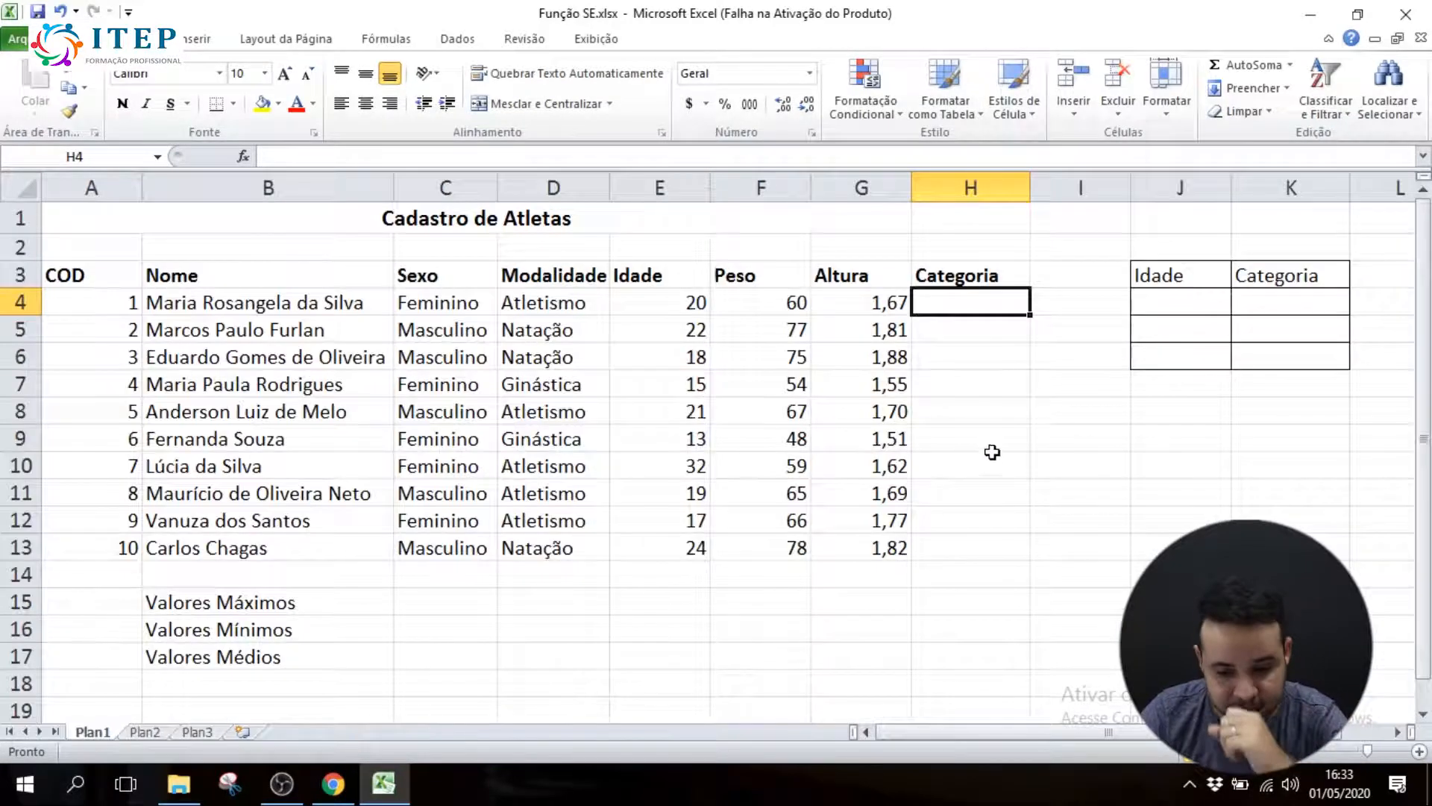
left_click(1420, 752)
left_click(1420, 752)
left_click(866, 732)
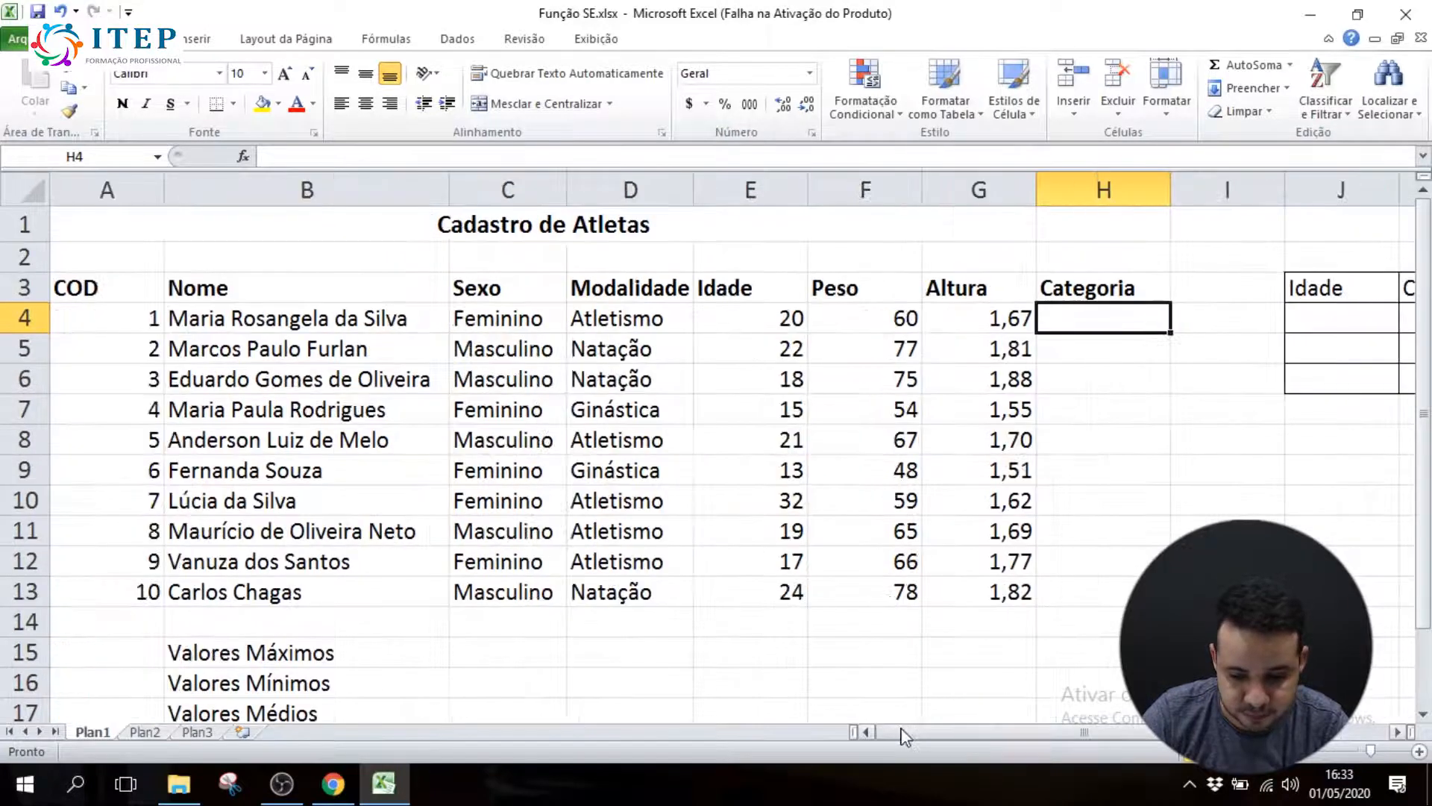
left_click(333, 784)
scroll(805, 483, "down", 3)
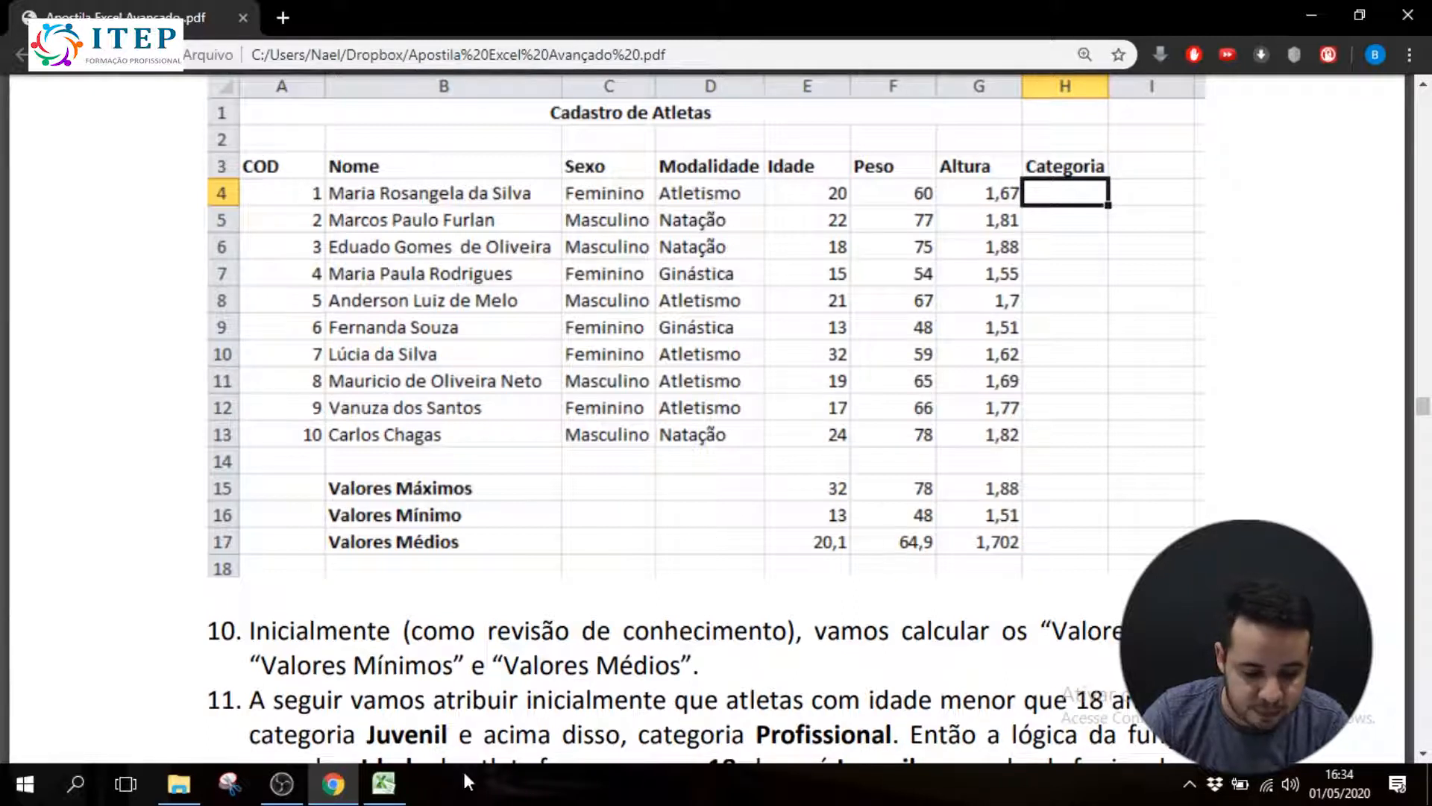
Switch back to Excel and review the athletes' Nome, Sexo, Modalidade, Idade, Peso and Altura columns on Plan1
left_click(383, 783)
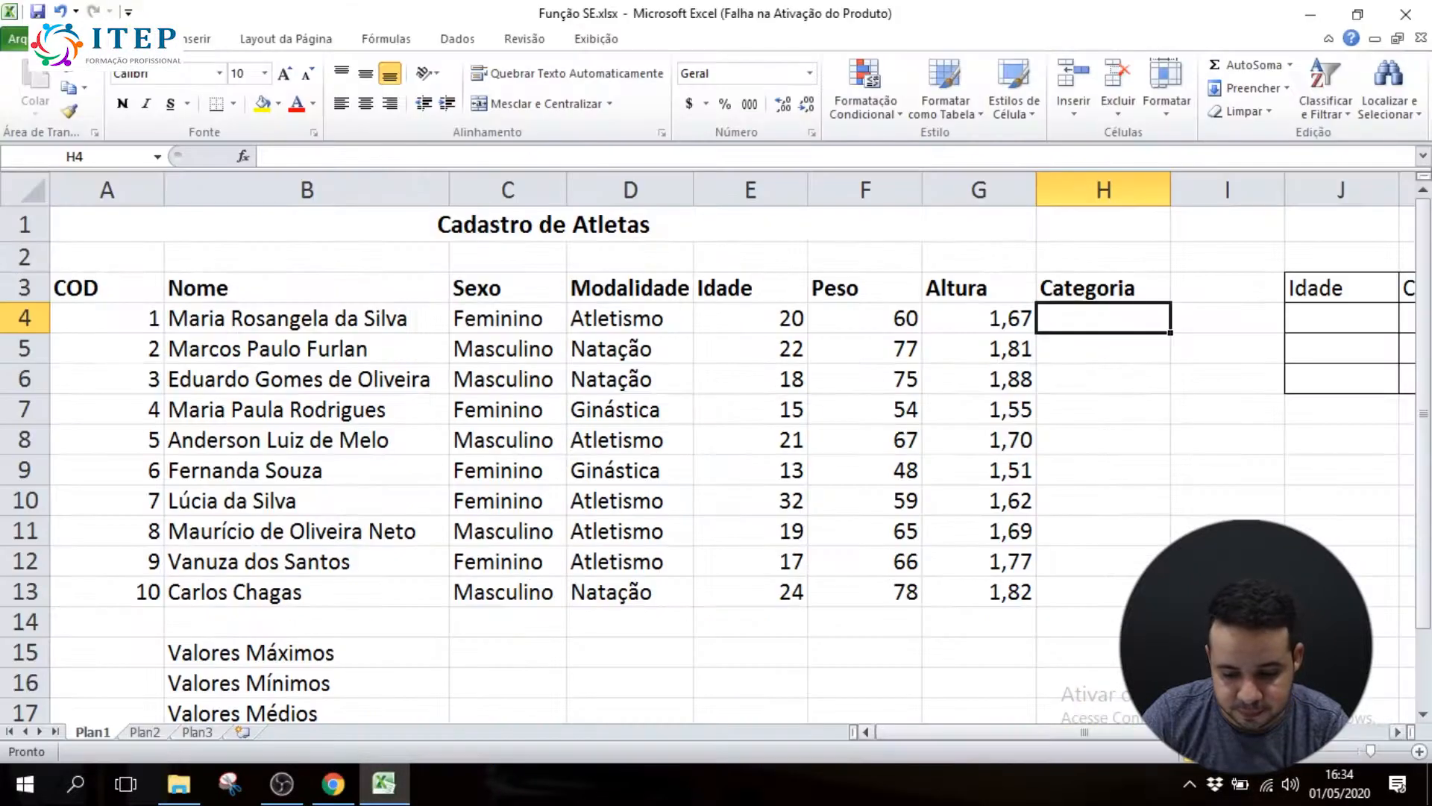
left_click(1420, 752)
left_click(1421, 753)
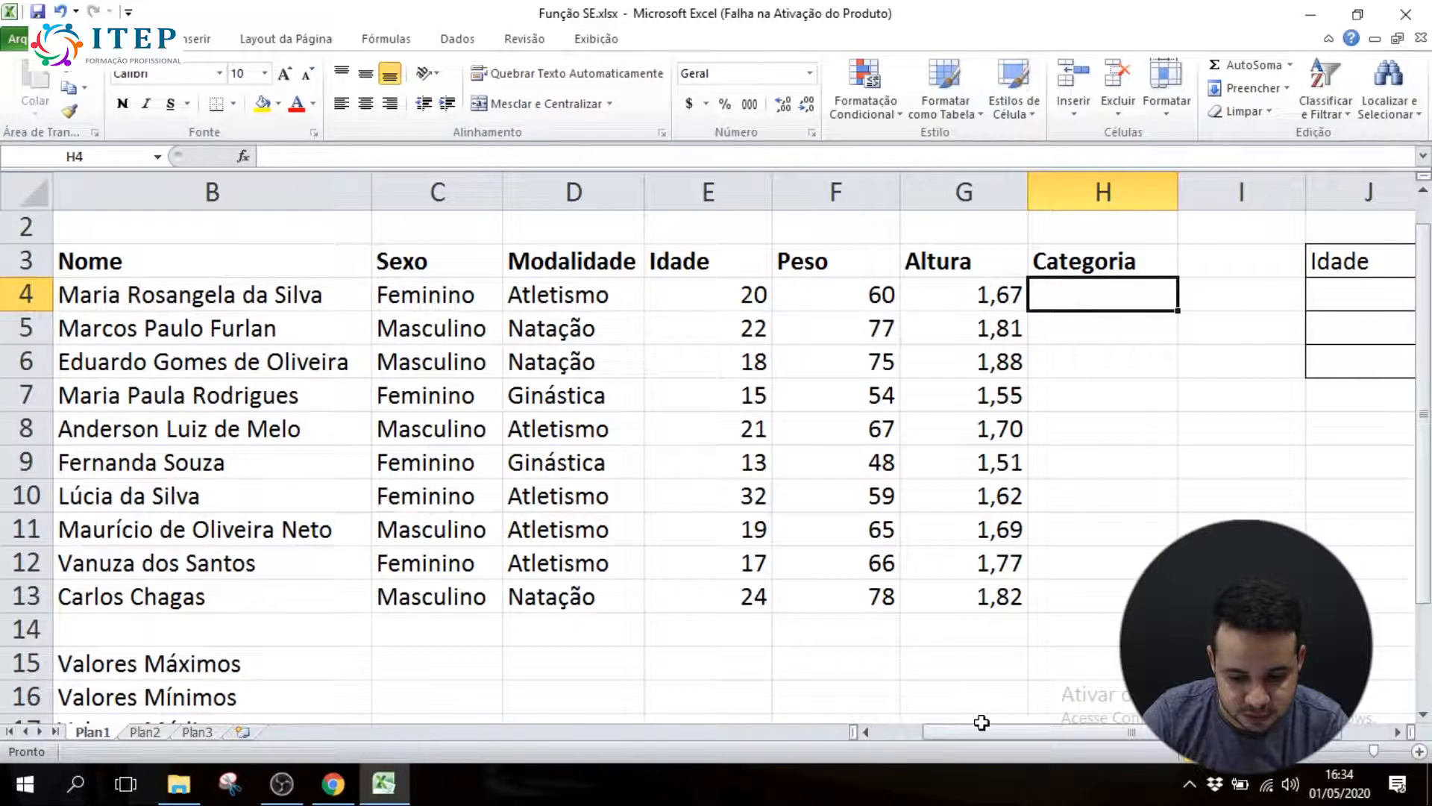
left_click_drag(968, 733, 880, 736)
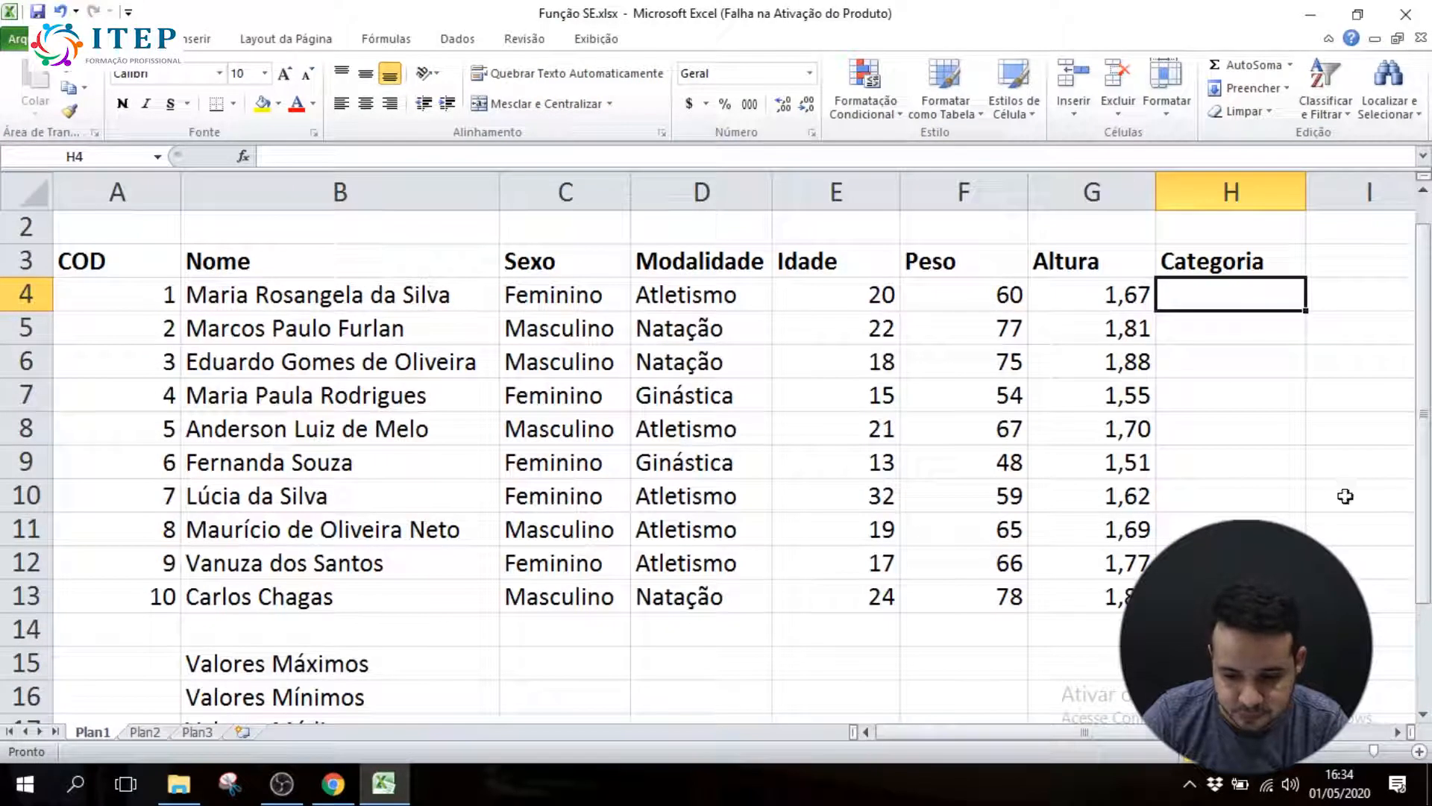
left_click_drag(1429, 443, 1425, 435)
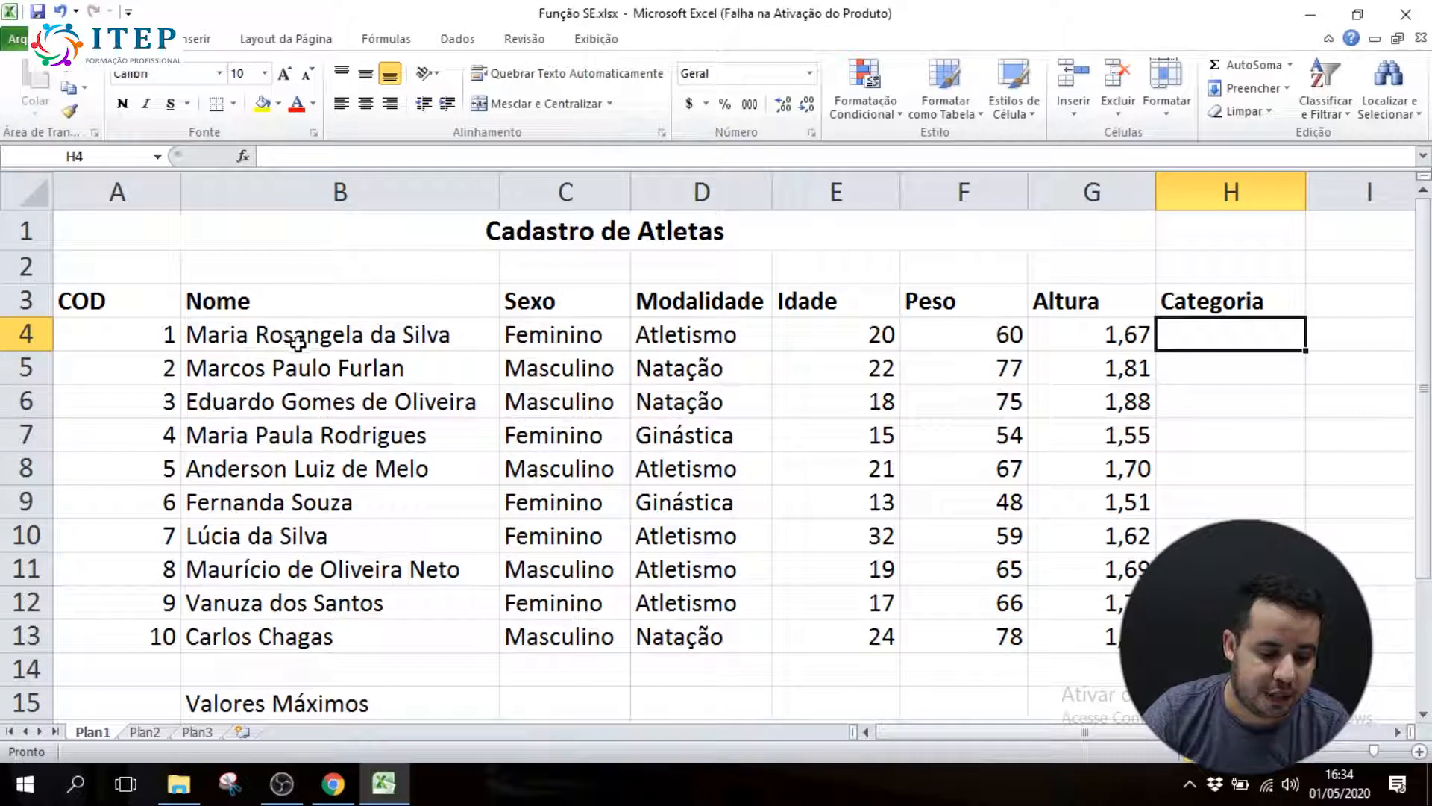
left_click_drag(285, 332, 303, 601)
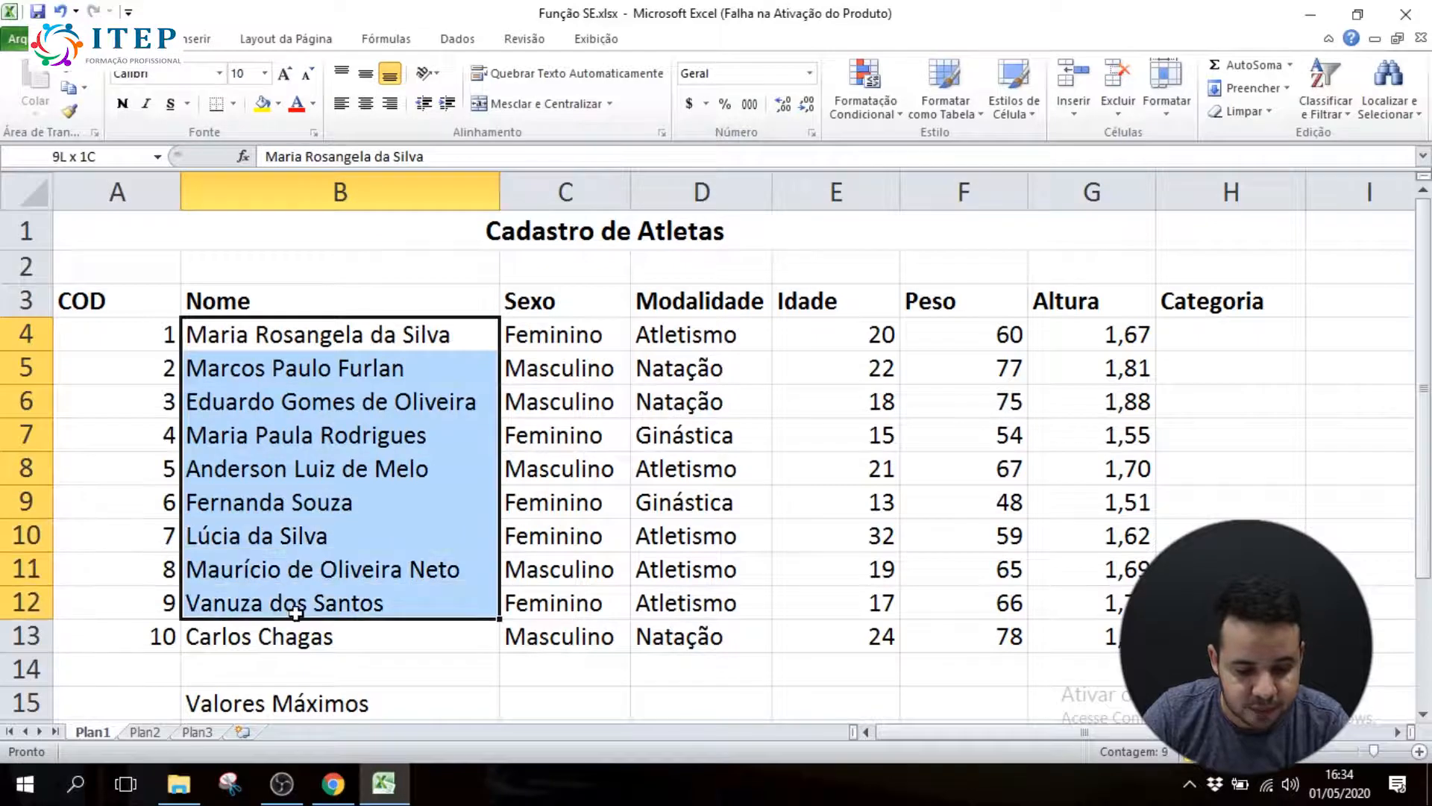
left_click_drag(556, 336, 579, 638)
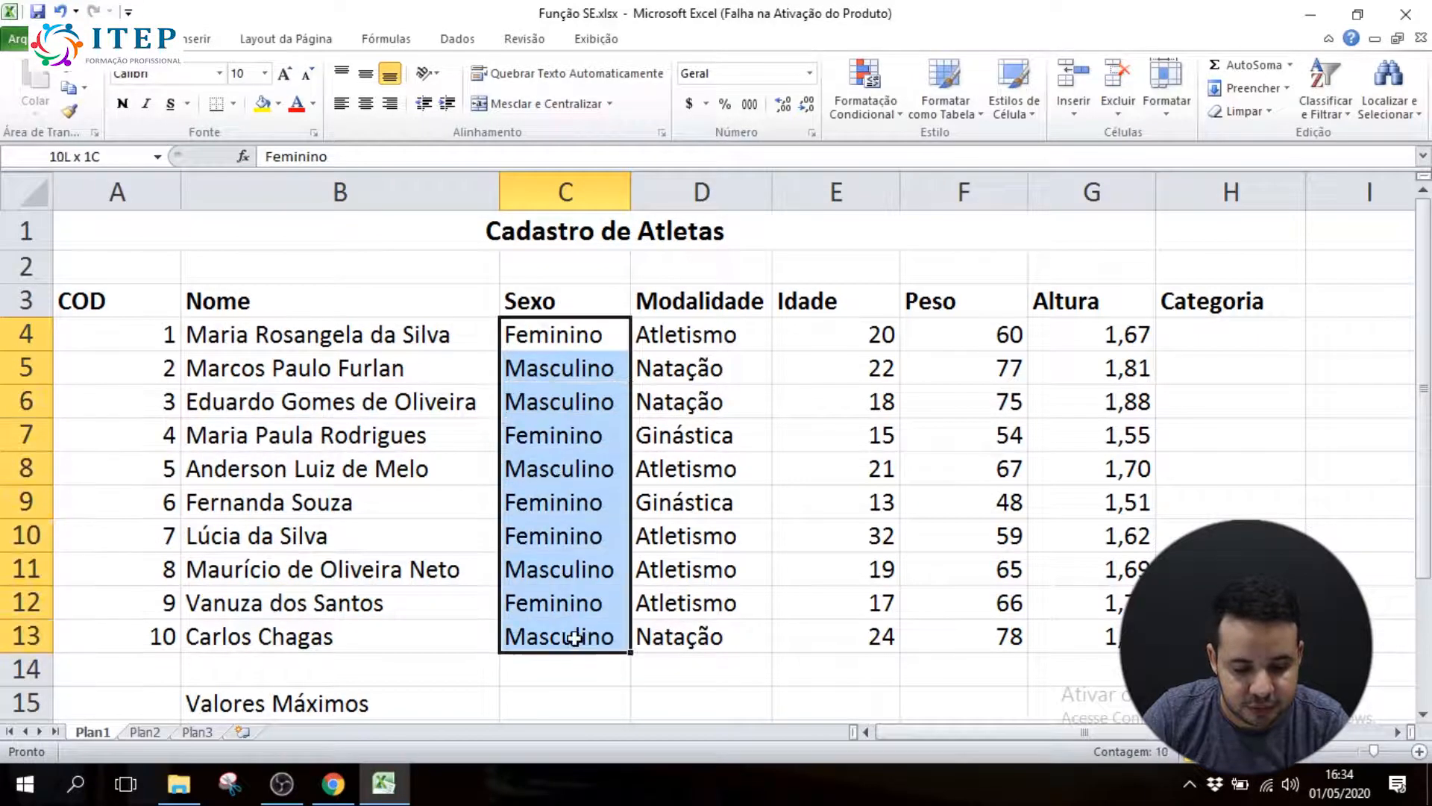
left_click_drag(696, 339, 694, 643)
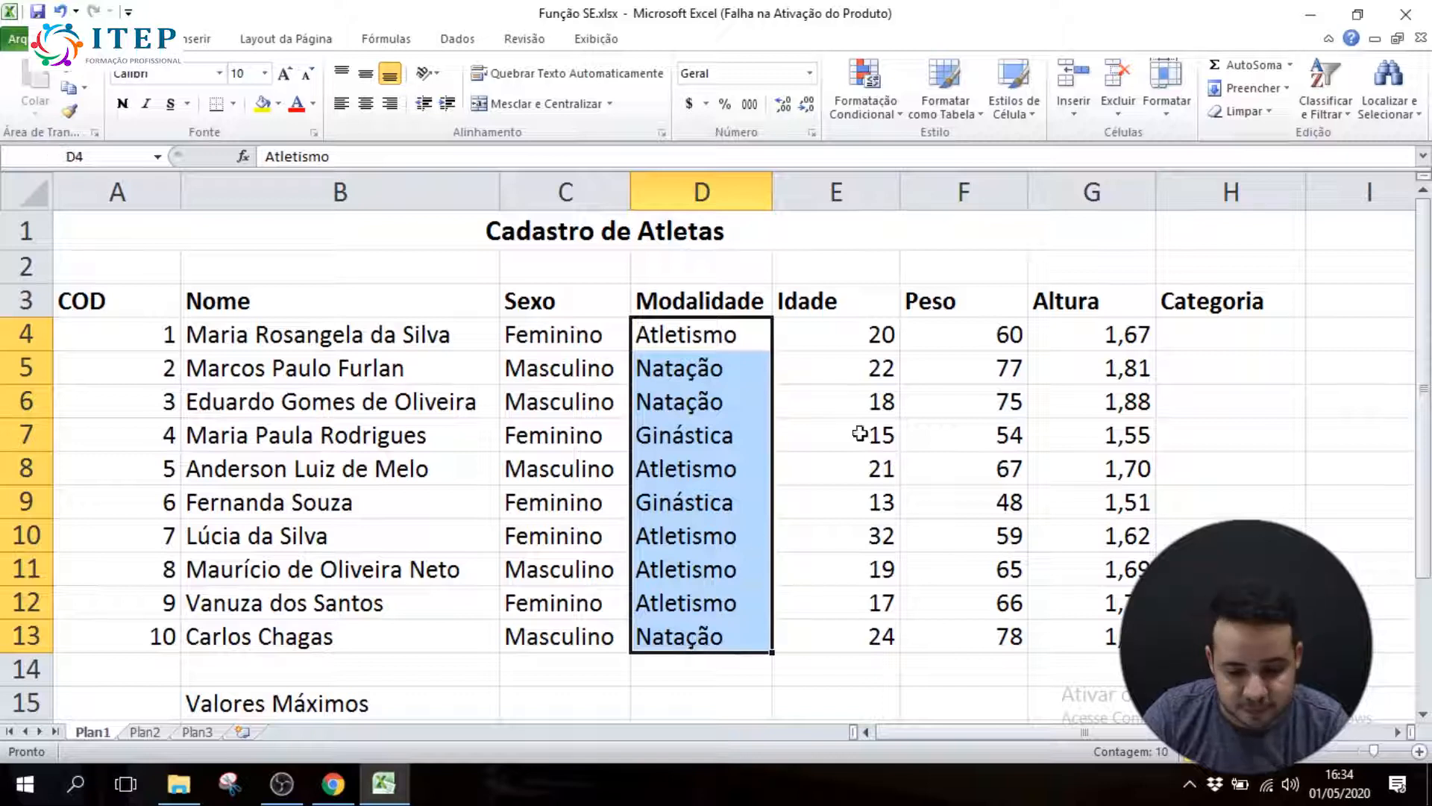
left_click_drag(869, 336, 871, 603)
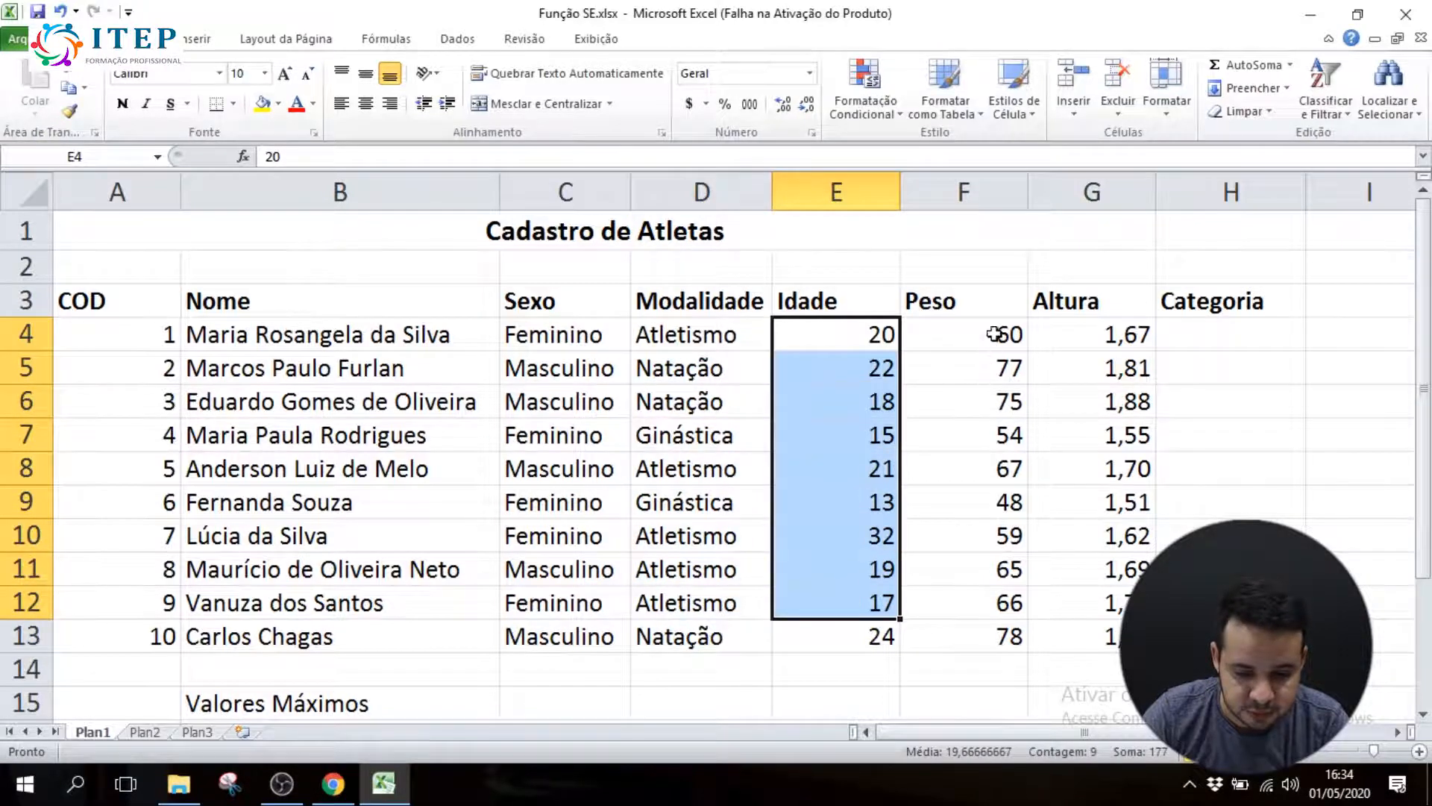
left_click_drag(994, 333, 985, 638)
left_click_drag(1130, 328, 1090, 639)
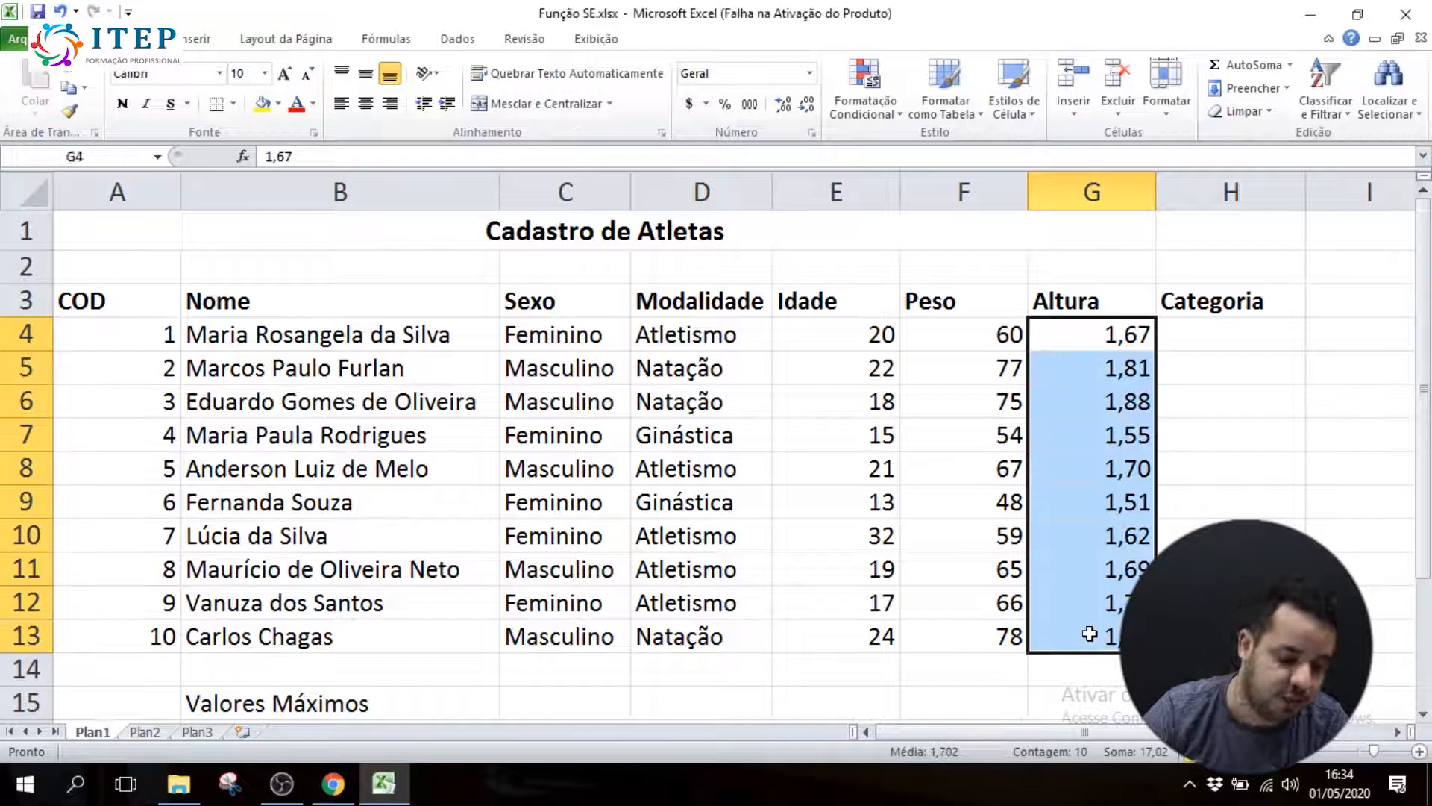
Switch to Chrome and read item 10 of the exercise about the Valores Máximos, Mínimos and Médios
left_click(333, 784)
scroll(537, 442, "down", 3)
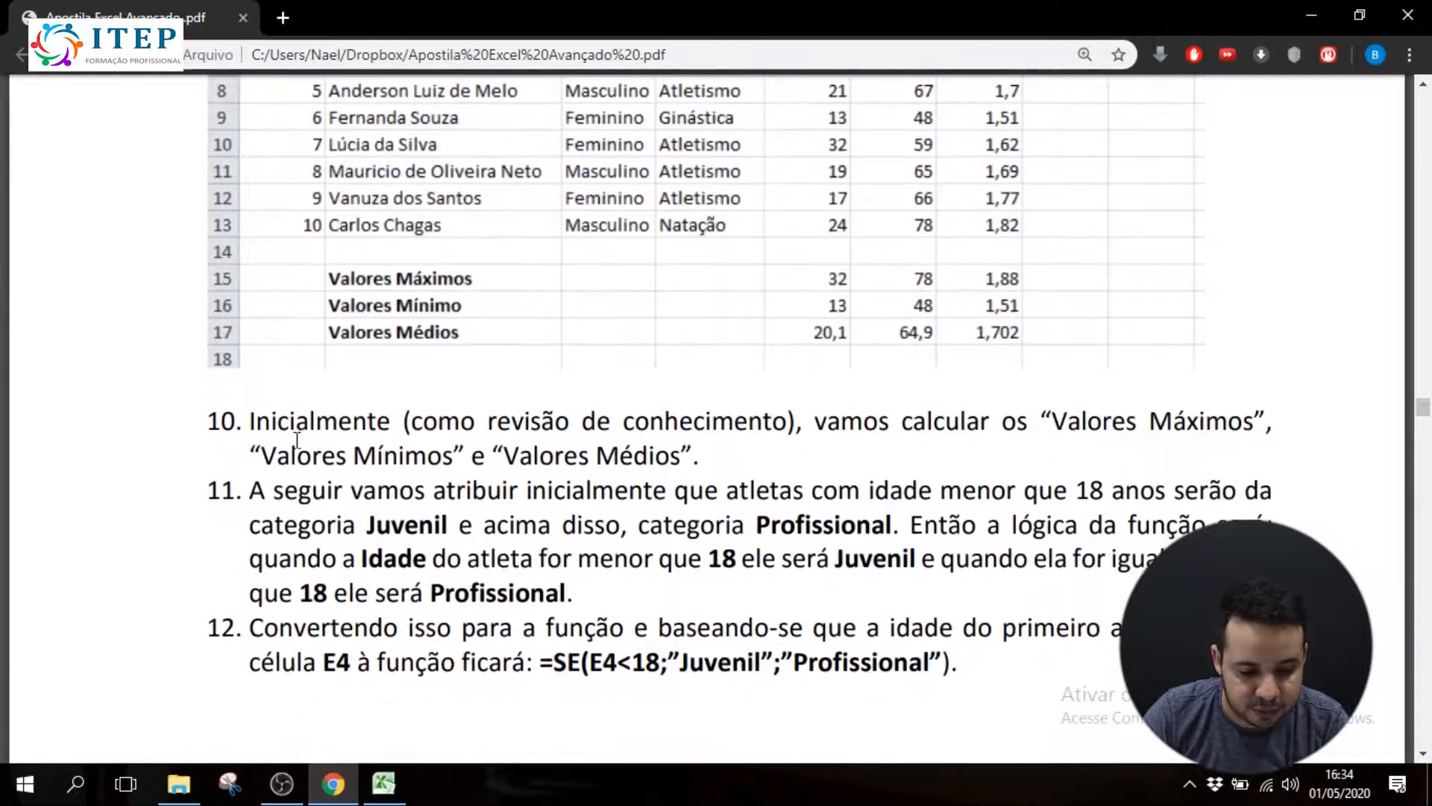
left_click_drag(248, 420, 1074, 441)
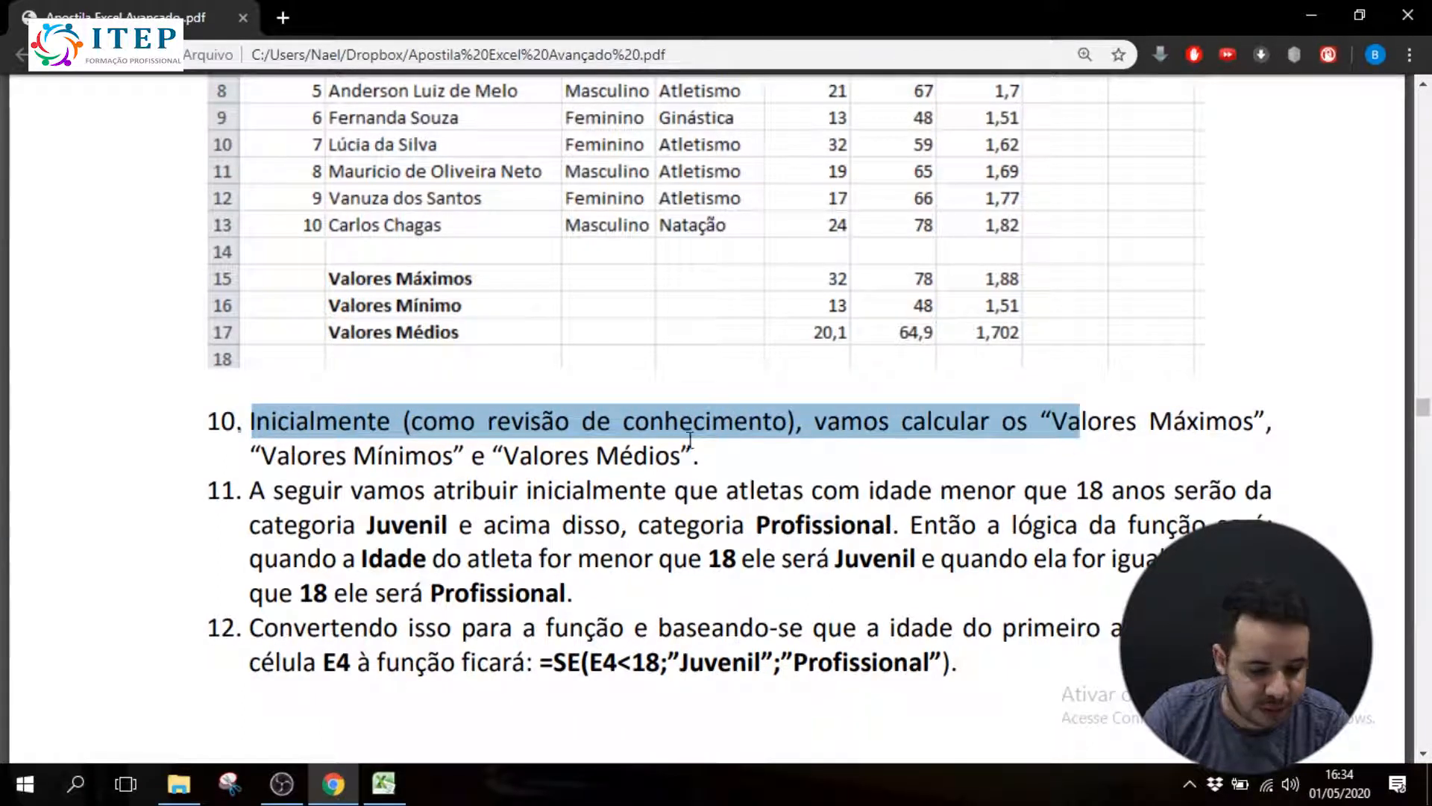
left_click(578, 462)
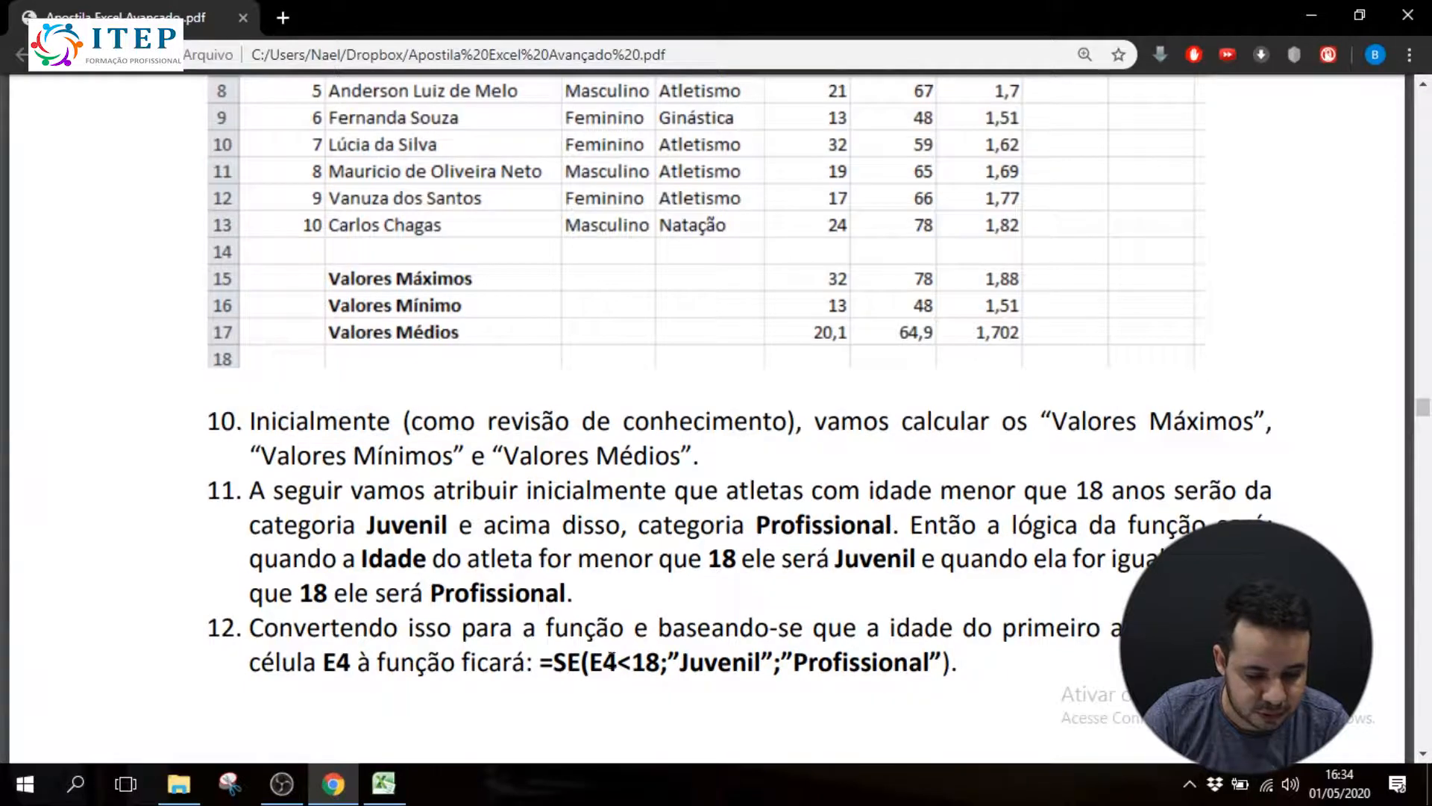
Switch back to Excel and calculate the maximum Idade in E15 with =maximo(E4:E13)
left_click(385, 784)
left_click_drag(1424, 450, 1425, 485)
left_click(845, 630)
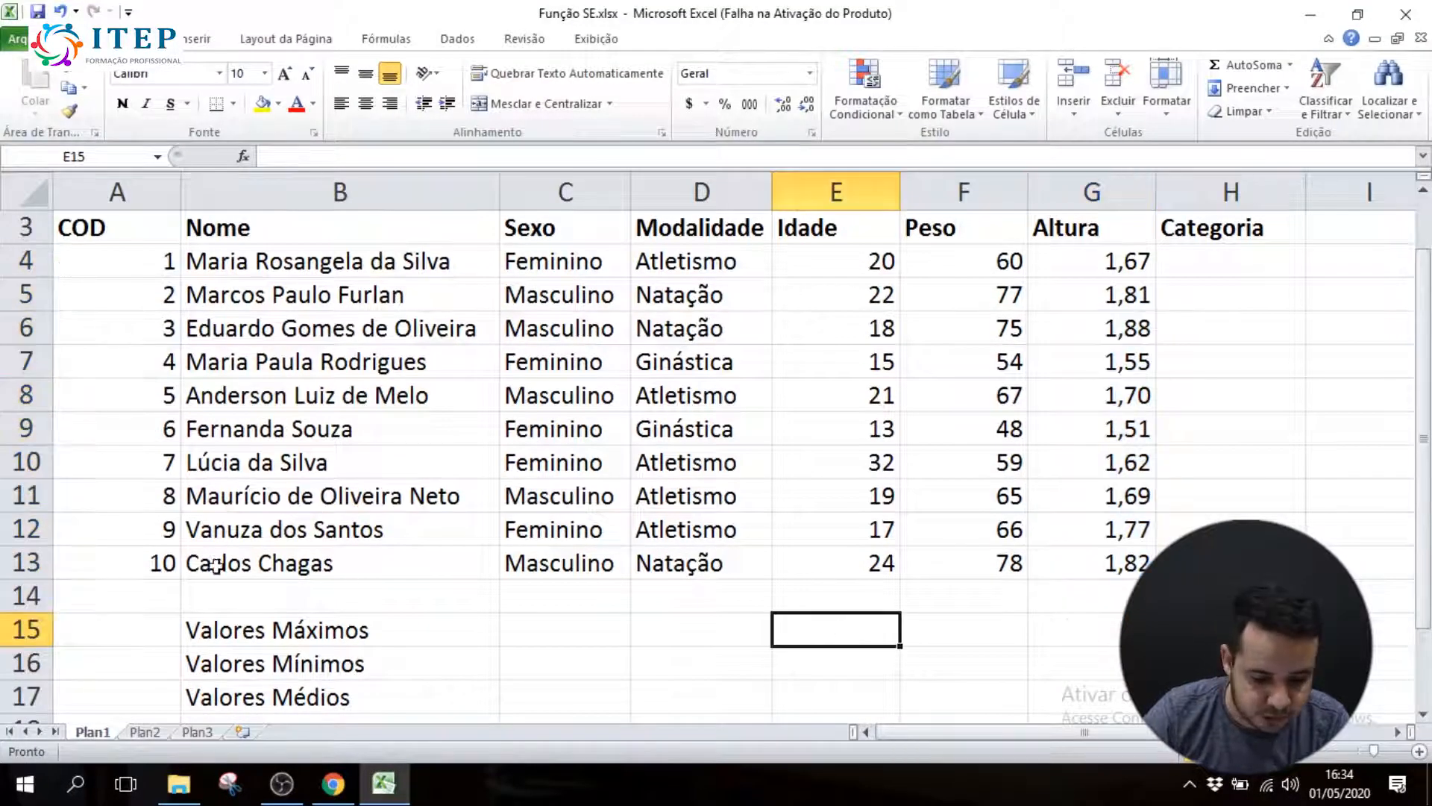
type("=")
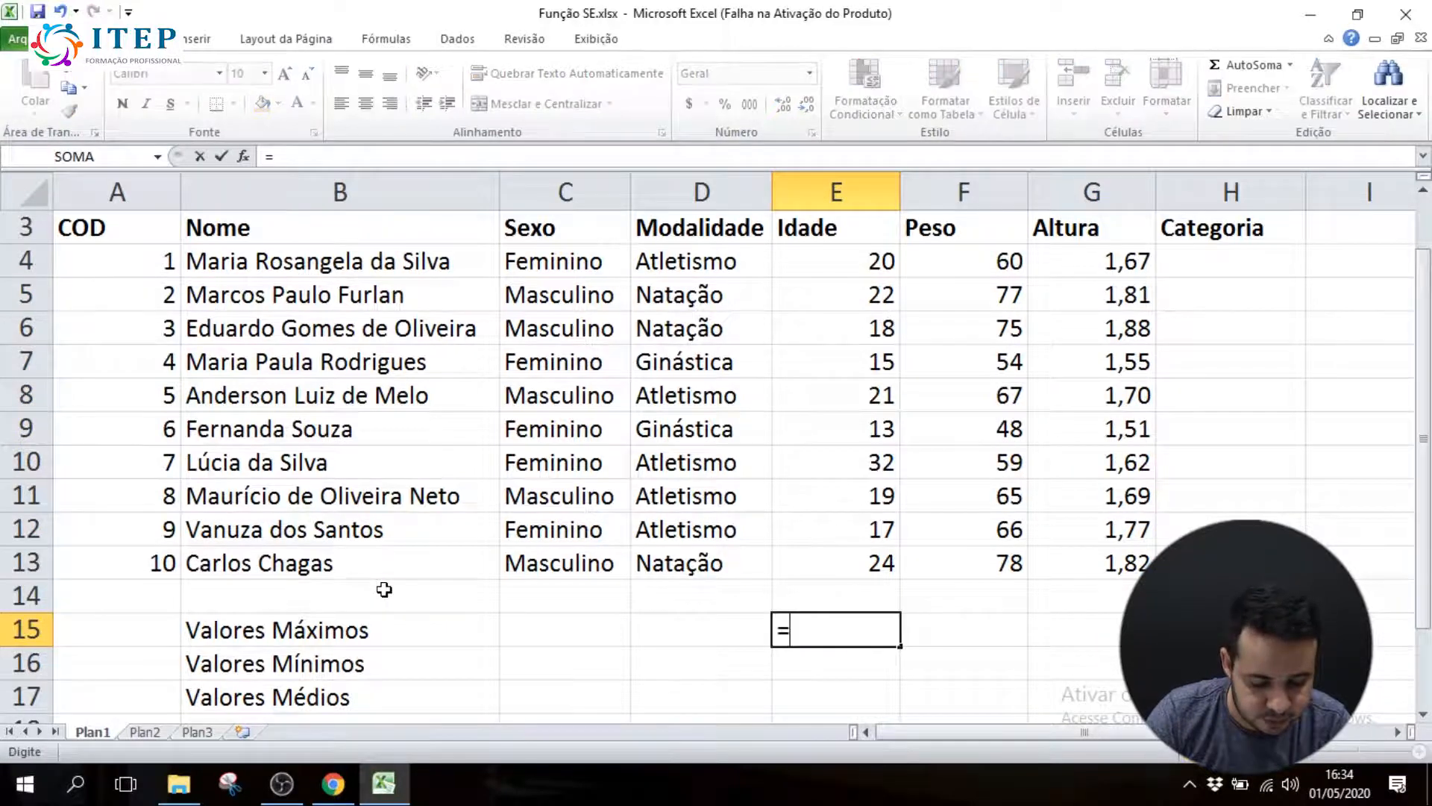
type("maximo(")
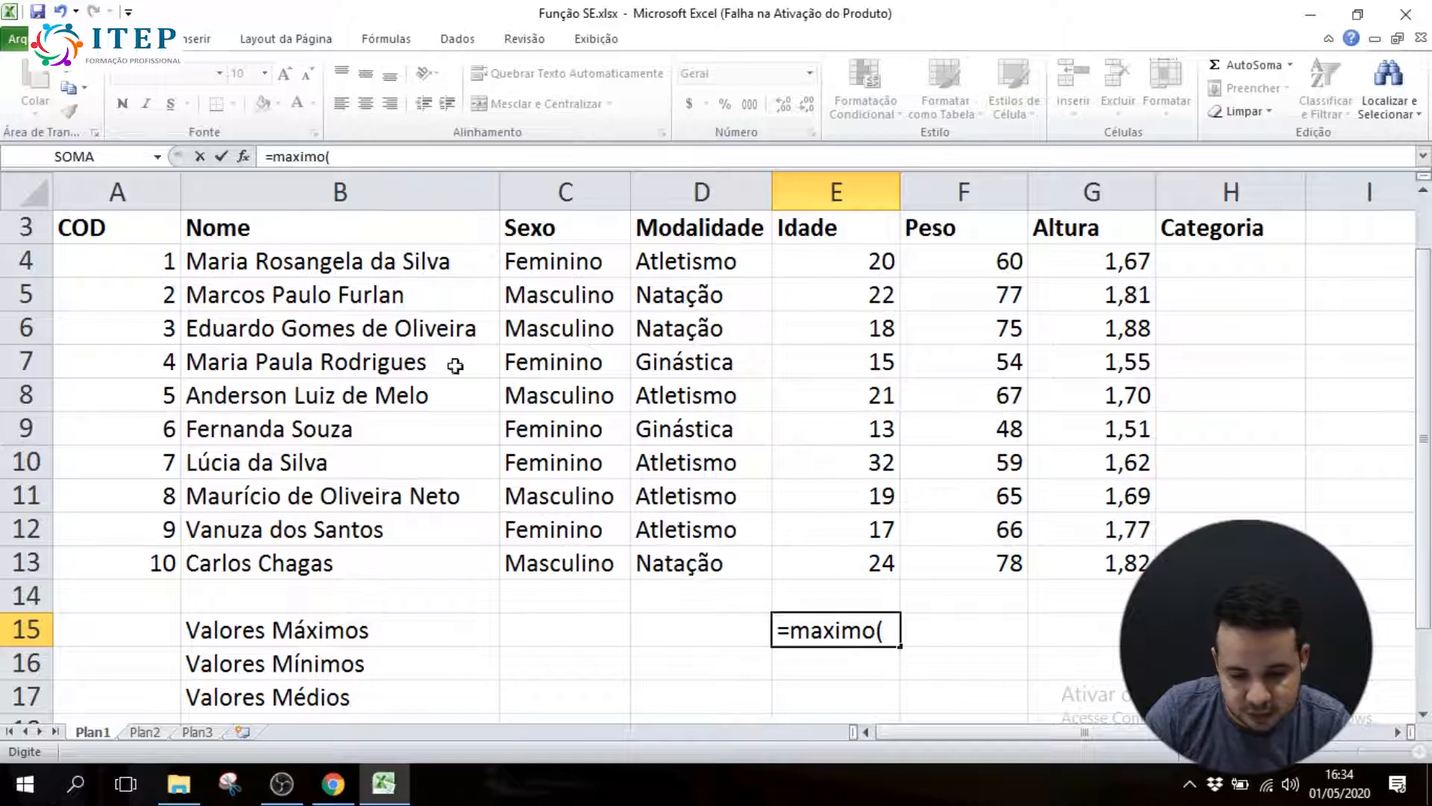
left_click_drag(806, 262, 850, 555)
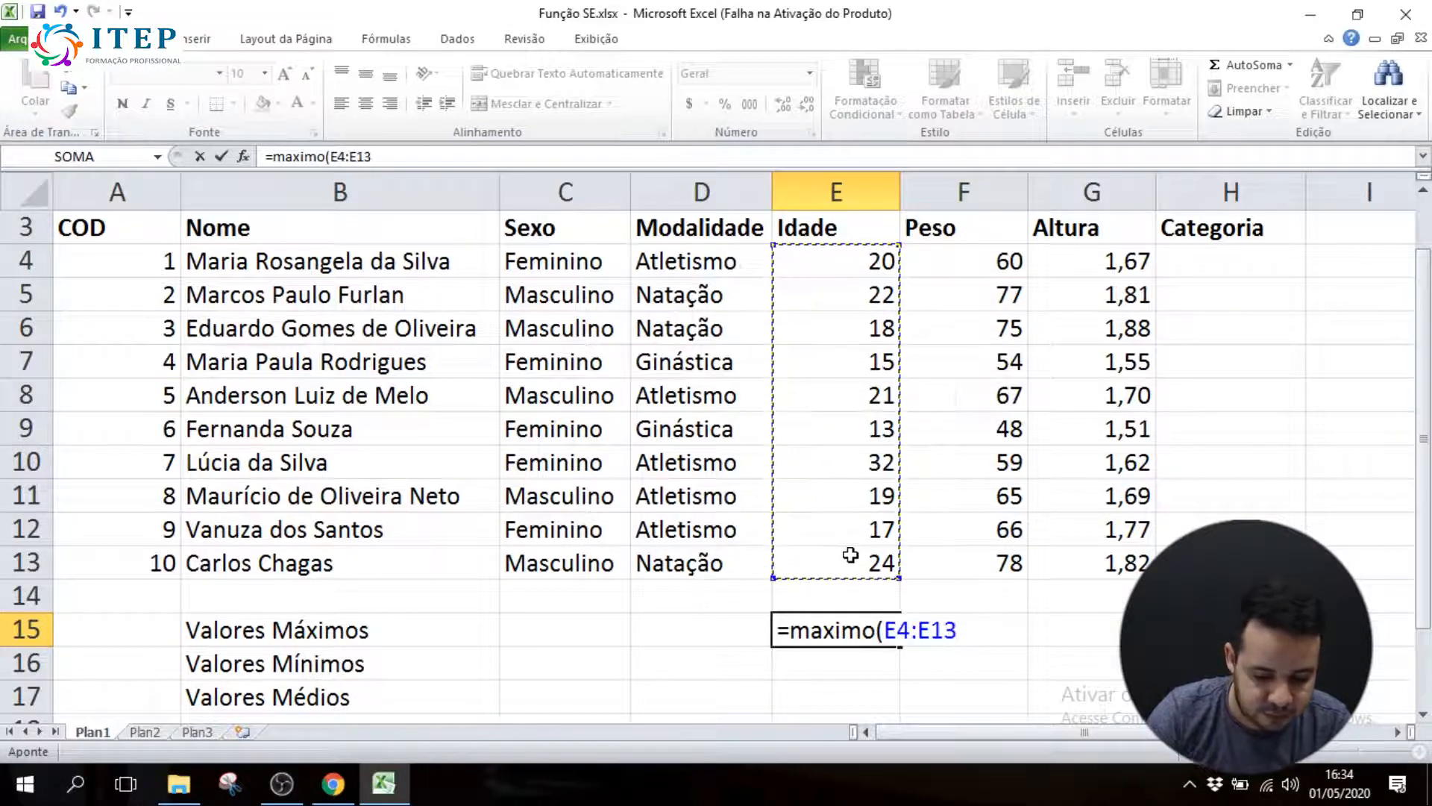
type(")")
key("Return")
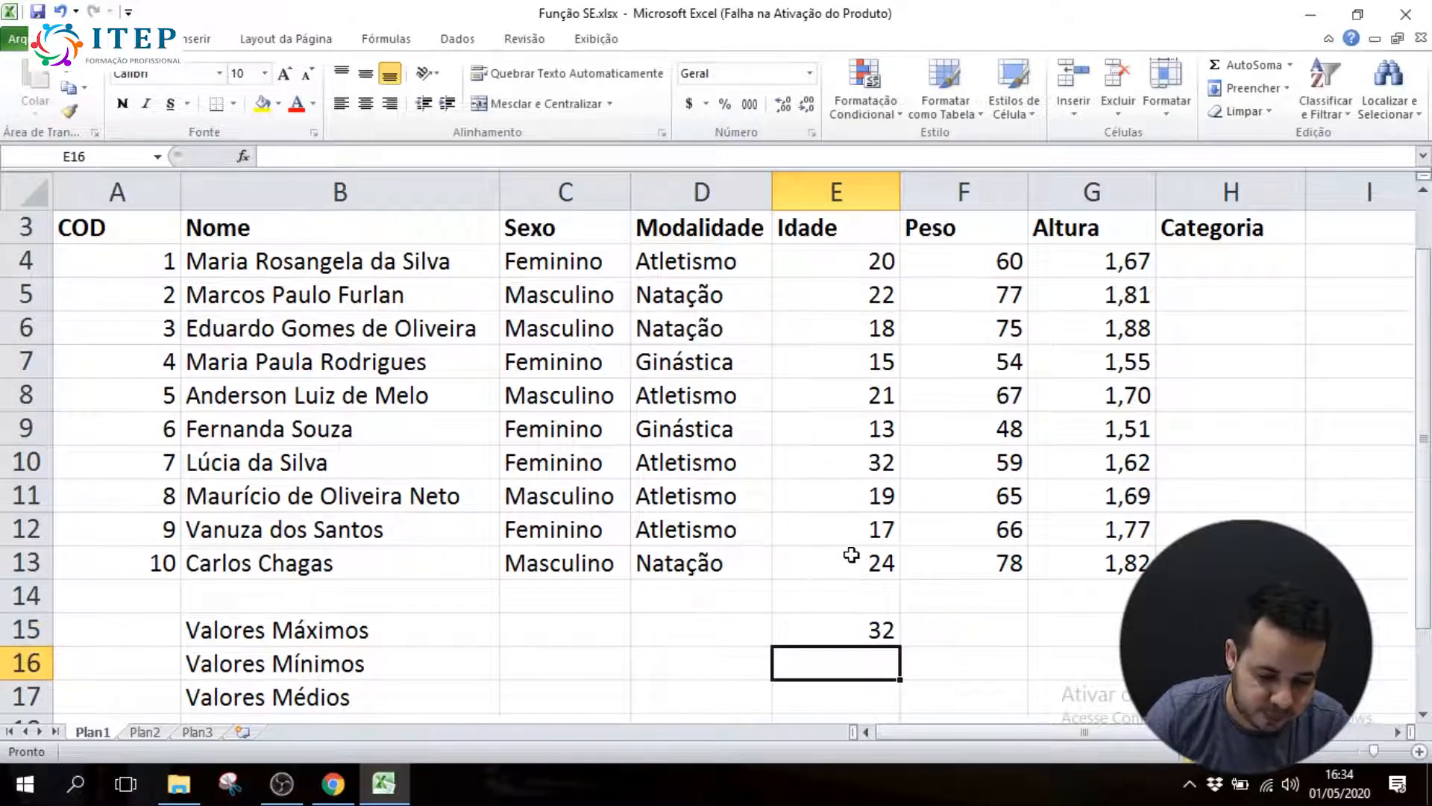
Calculate the minimum Idade in E16 with =min(E4:E13)
type("=")
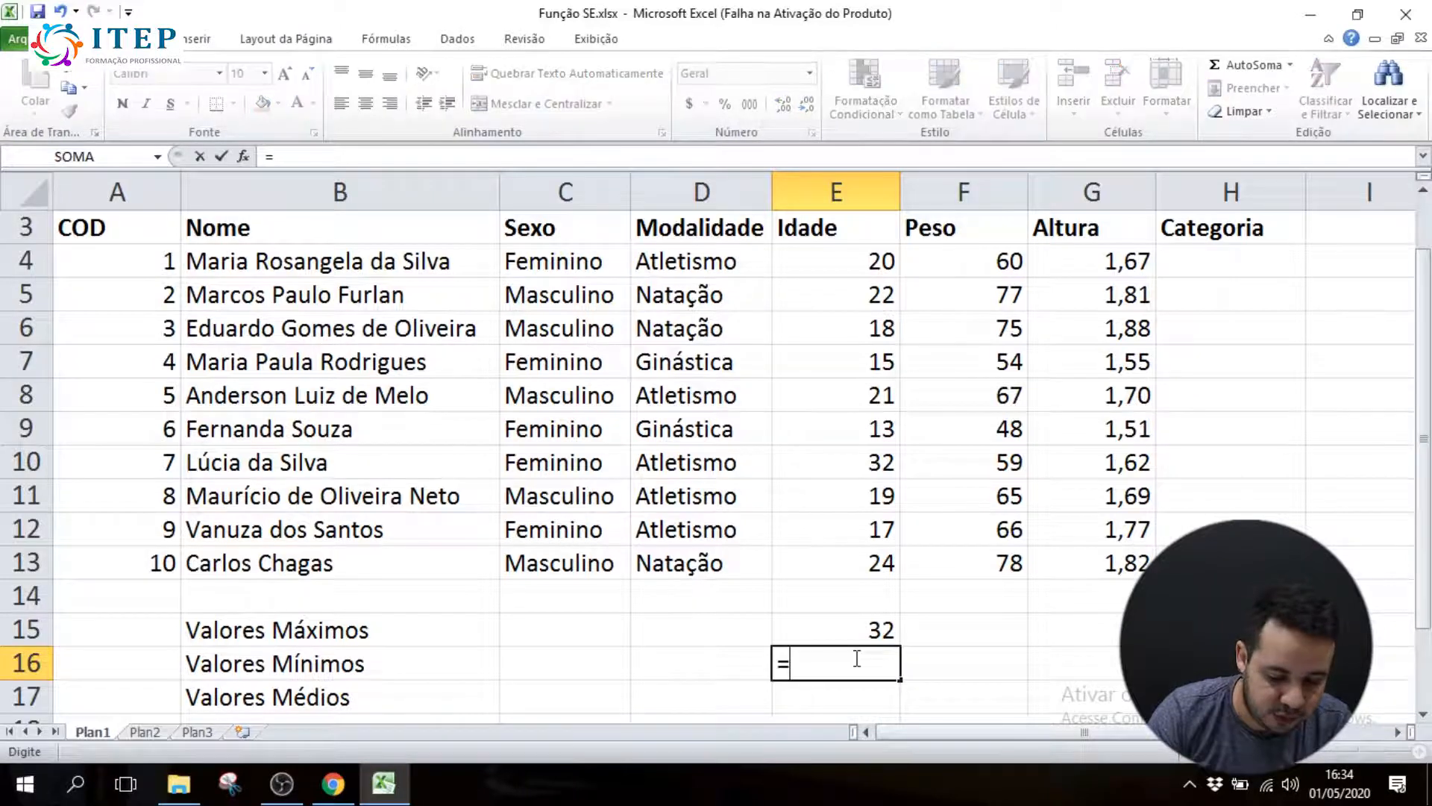
type("min(")
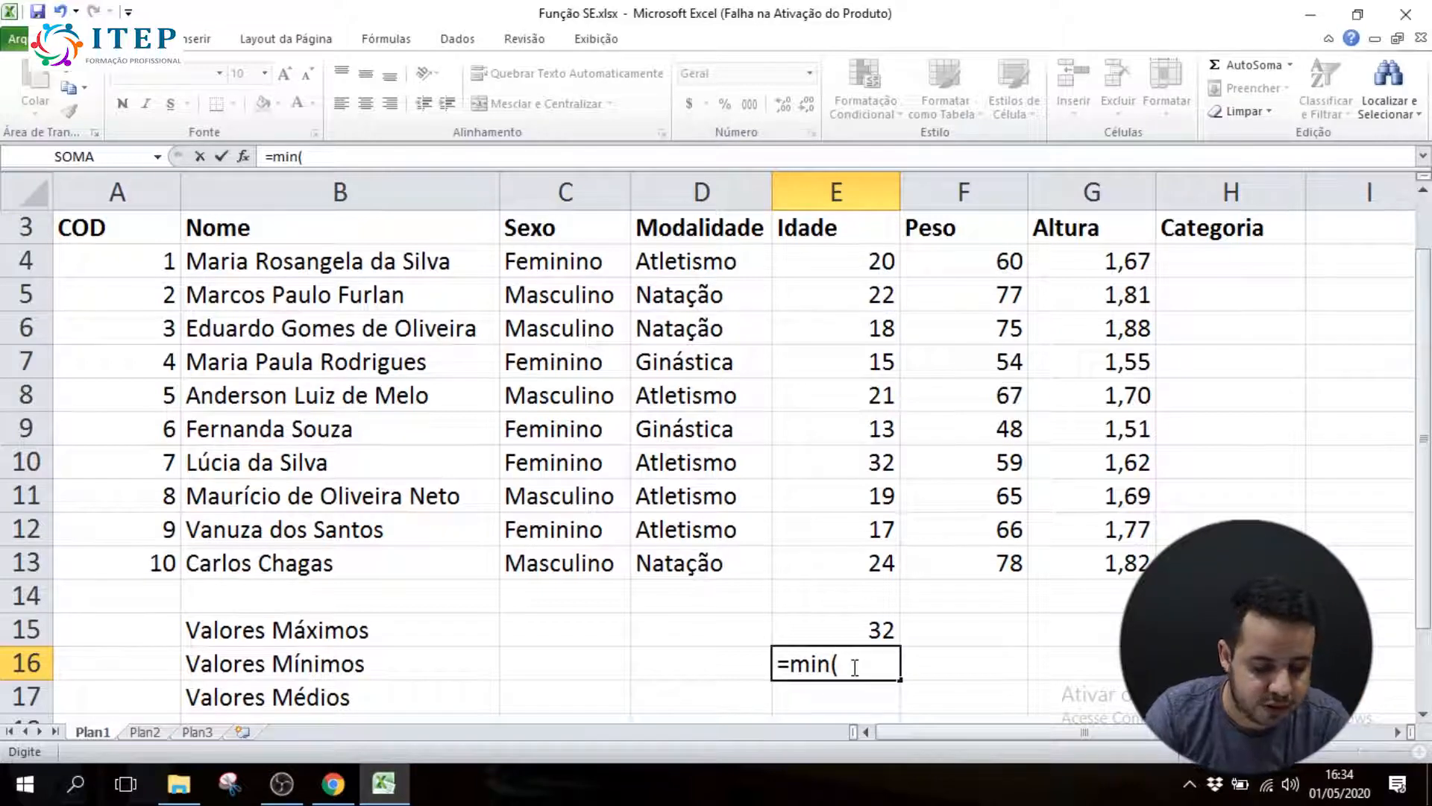
left_click_drag(840, 260, 839, 559)
type(")")
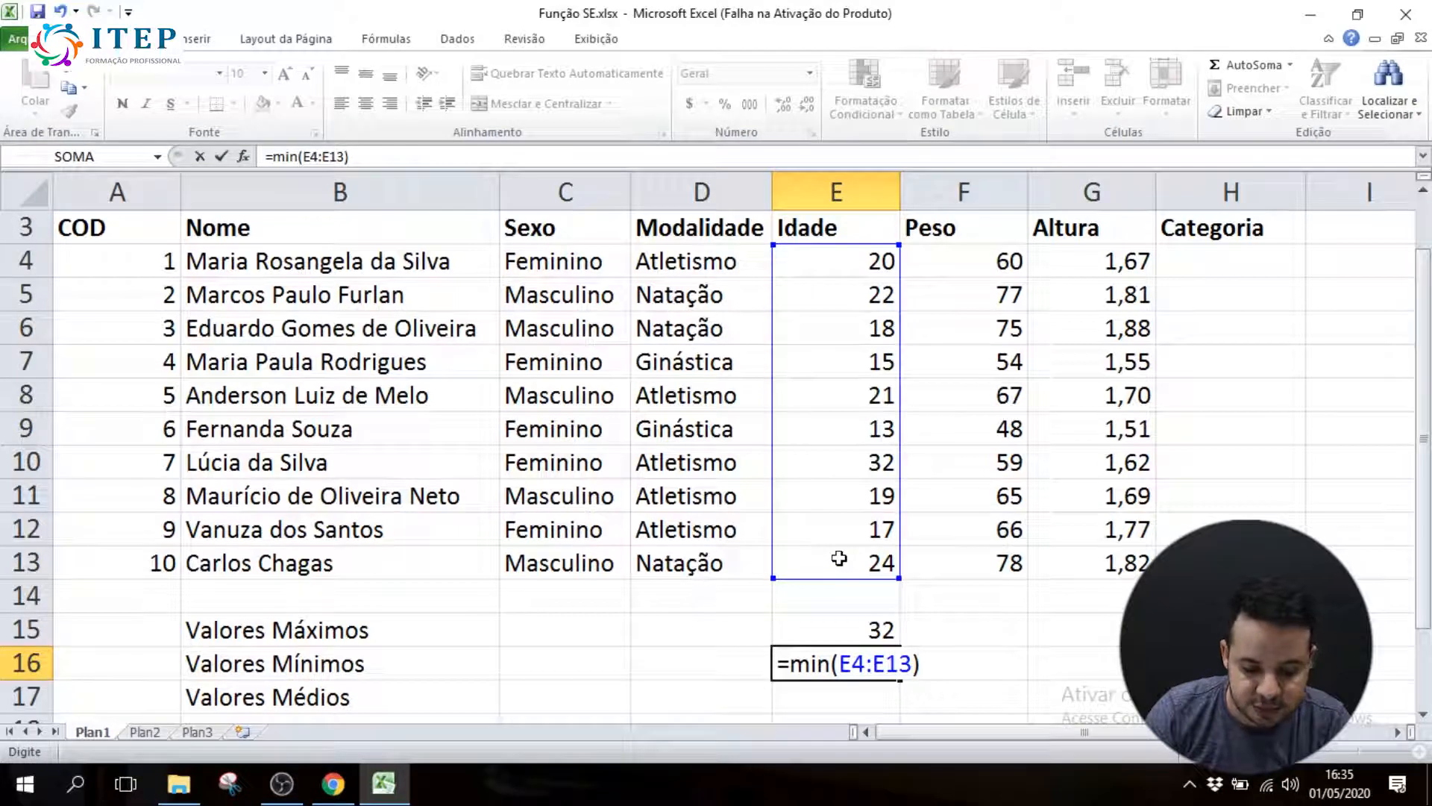
key("Return")
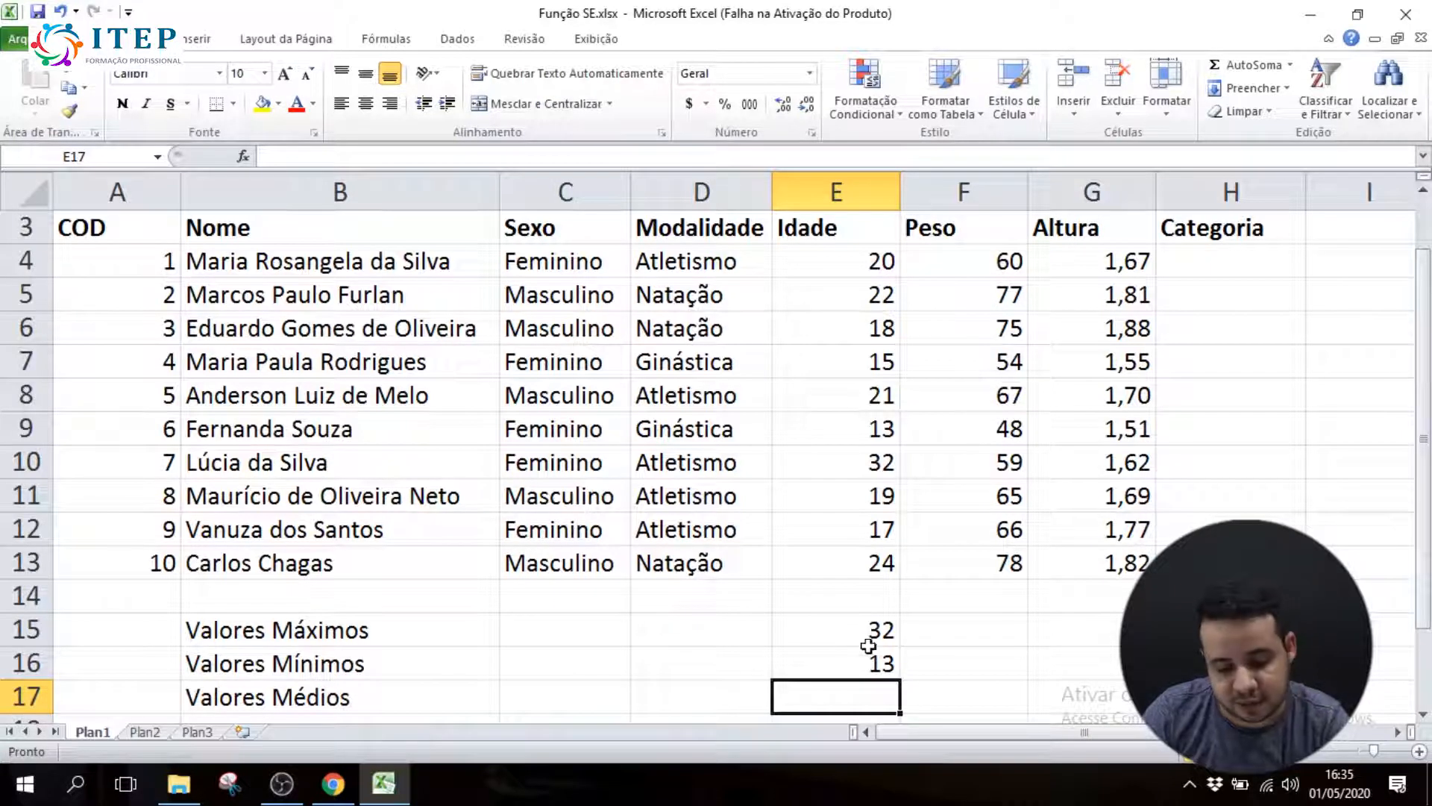
Calculate the average Idade in E17 with =media(E4:E13)
type("=")
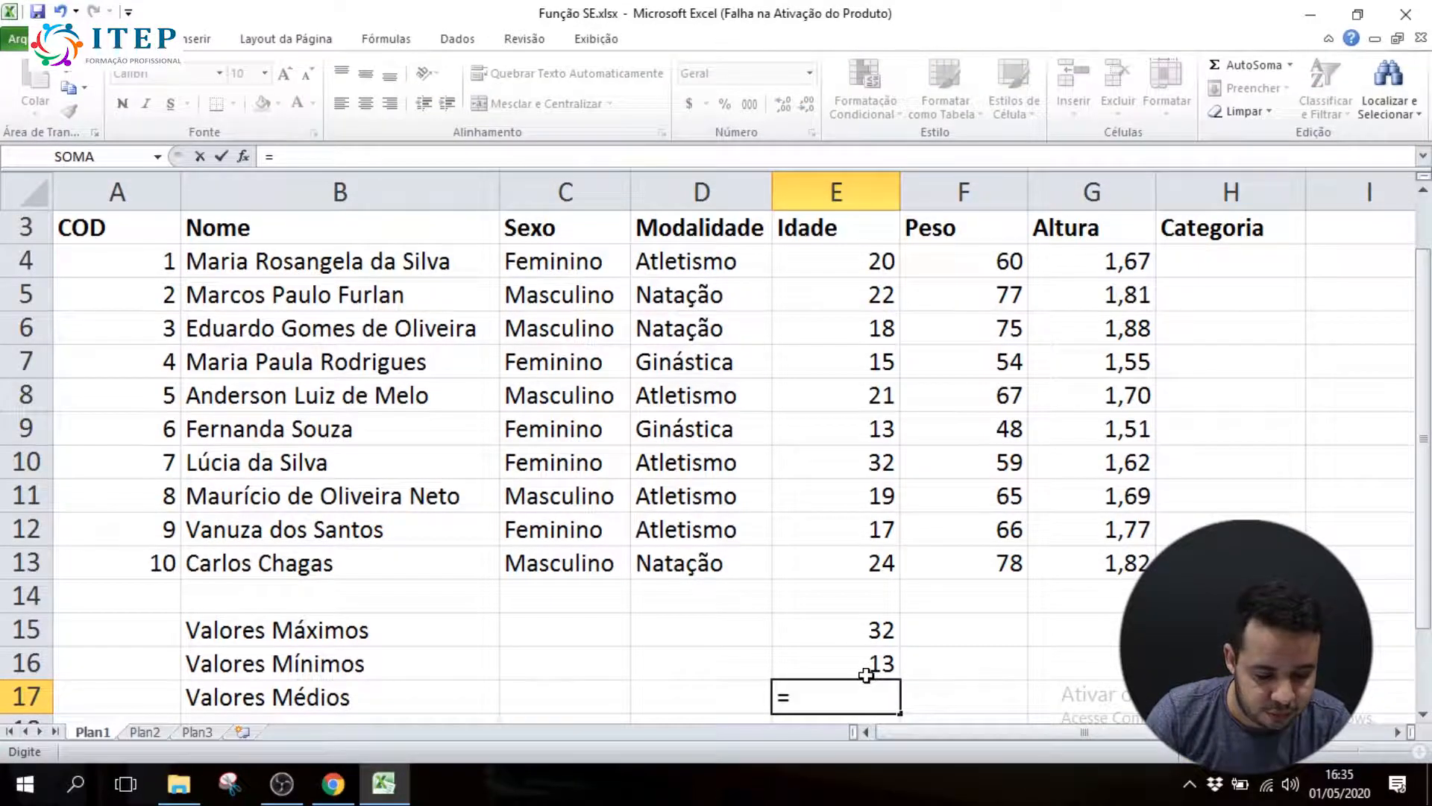
type("media")
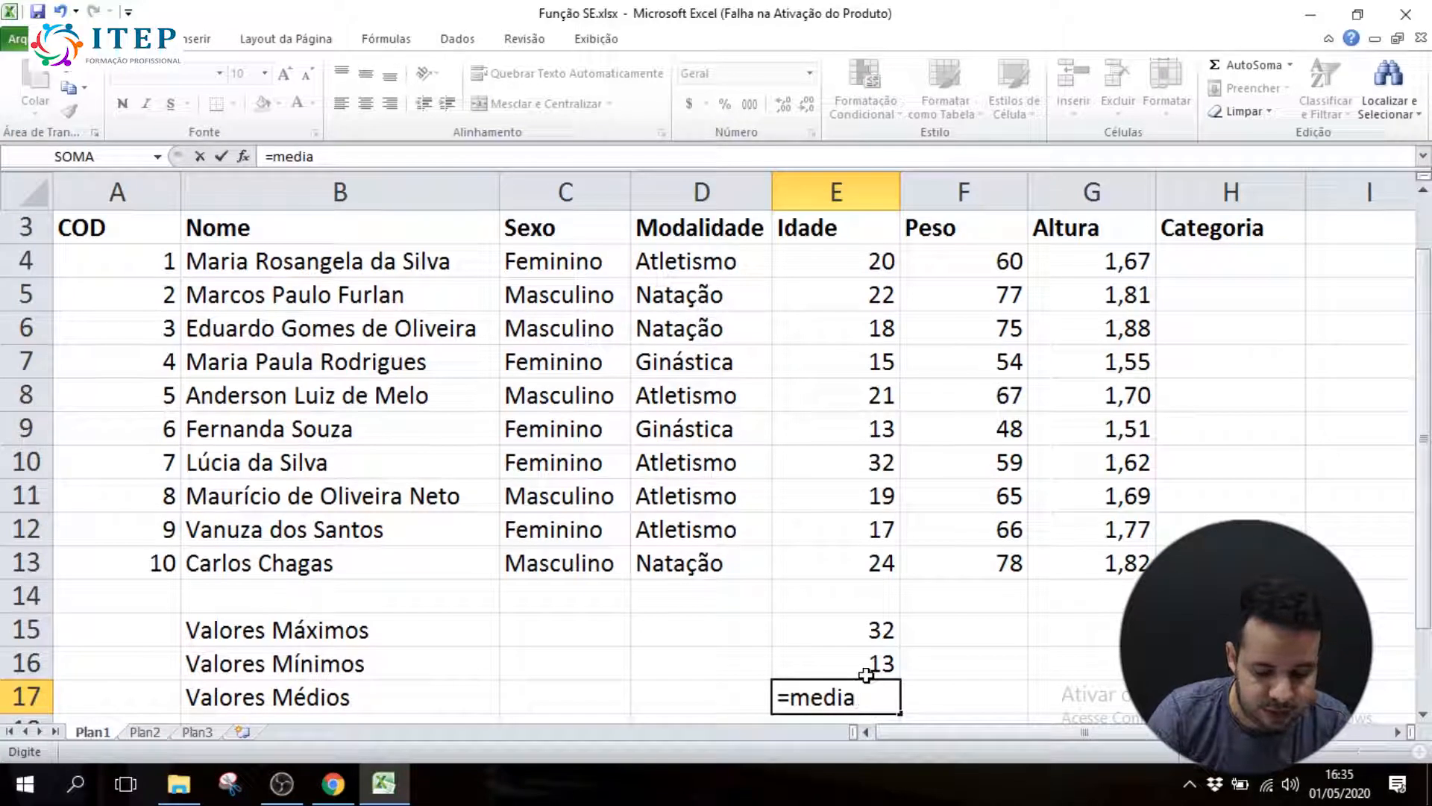
left_click_drag(809, 260, 820, 568)
type(")")
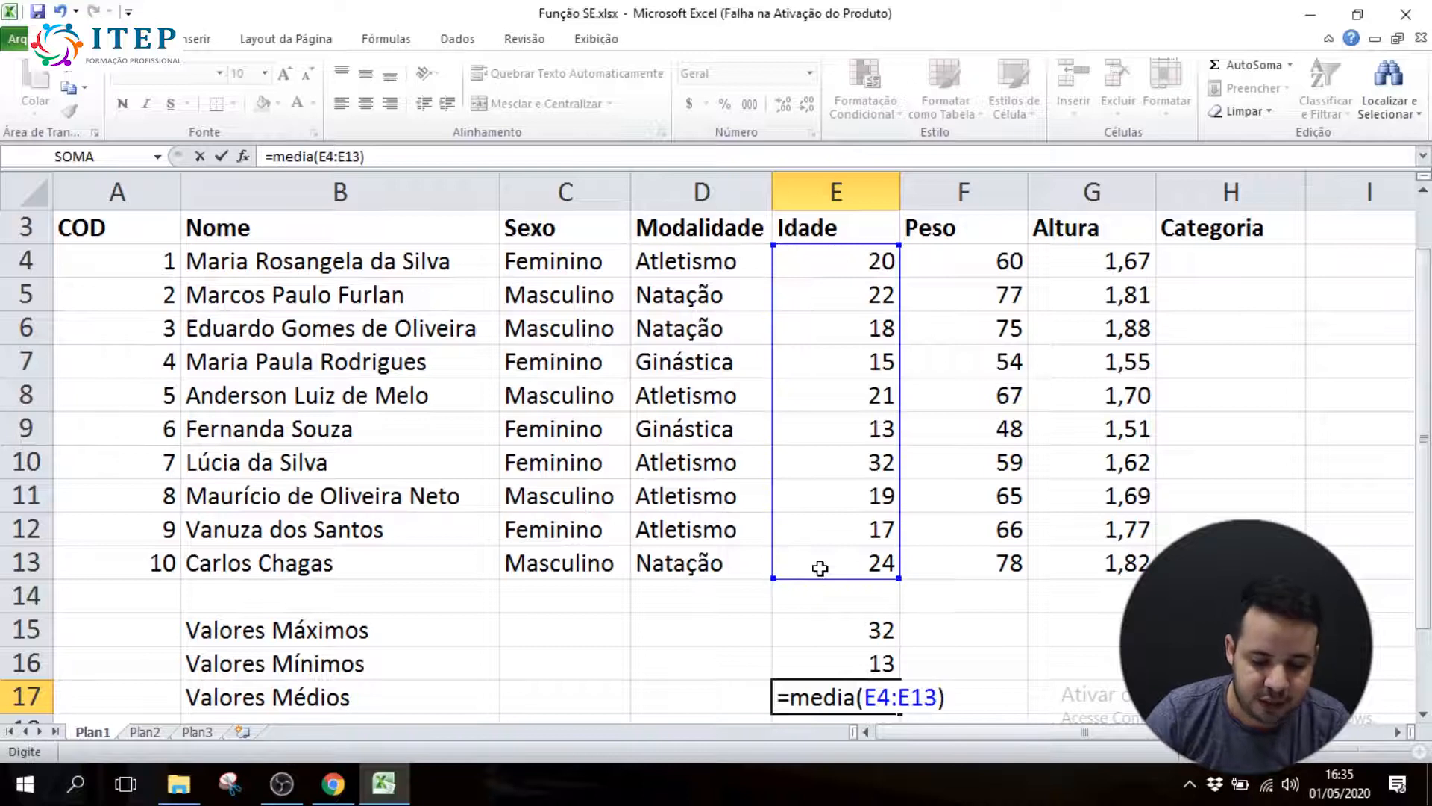
key("Return")
Copy the maximum, minimum and average formulas from the Idade column across to Peso and Altura, and check the copies
left_click_drag(863, 658, 1105, 663)
left_click(959, 590)
left_click(880, 630)
left_click(1001, 633)
Switch to Chrome and read items 11 and 12 on the Juvenil and Profissional age rule and its SE formula
left_click(333, 784)
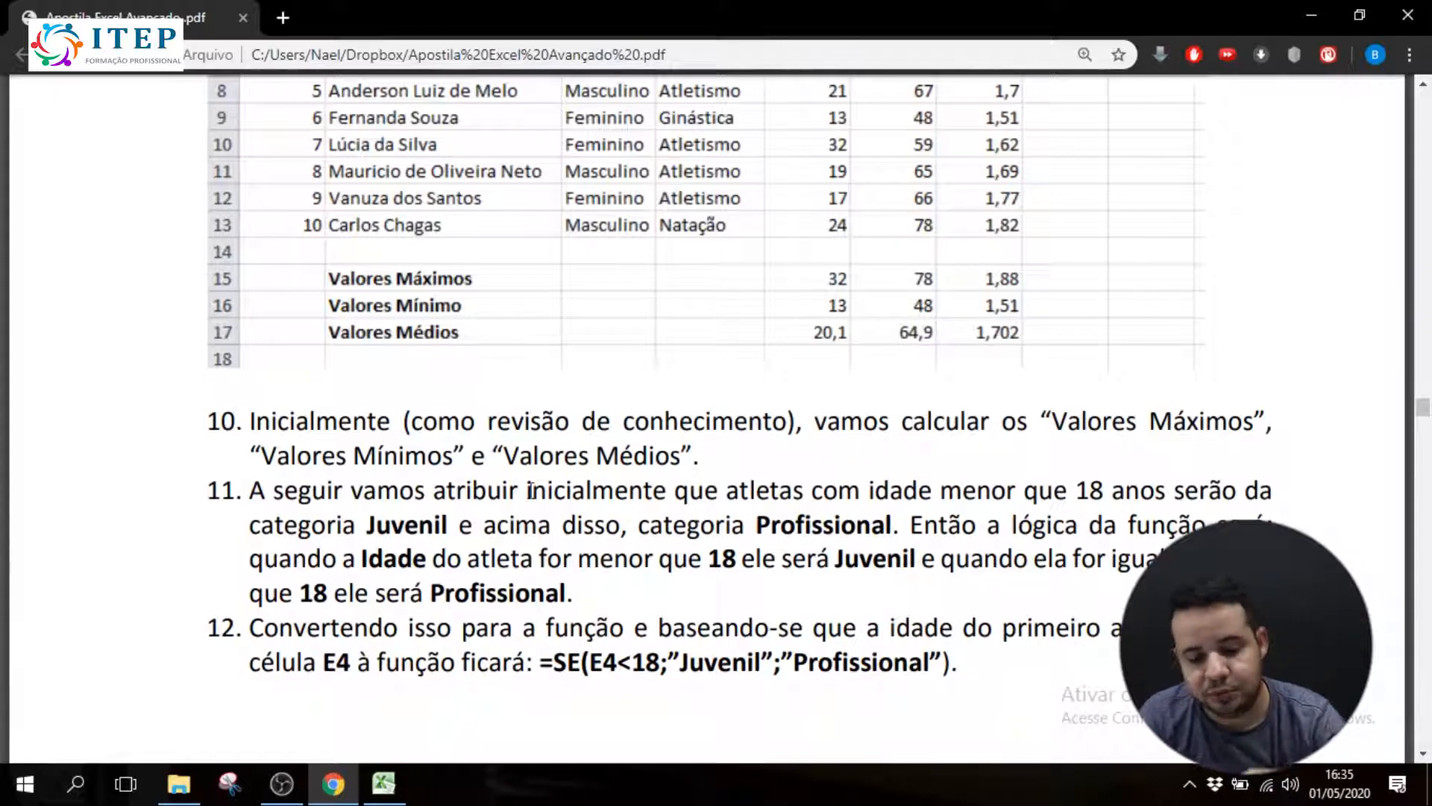
left_click_drag(530, 490, 1267, 530)
left_click(930, 531)
left_click_drag(337, 558, 1175, 561)
left_click(528, 561)
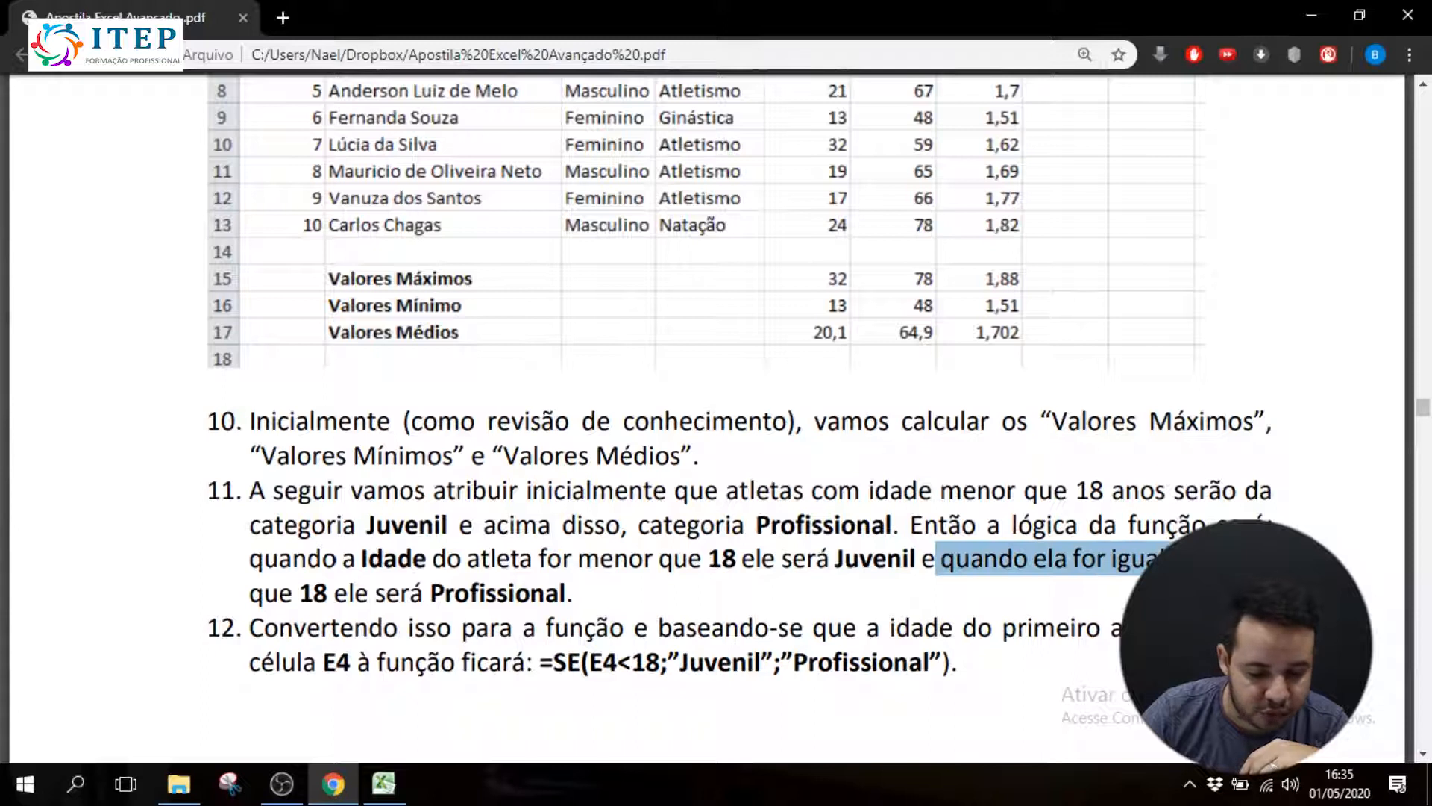
left_click(1162, 550)
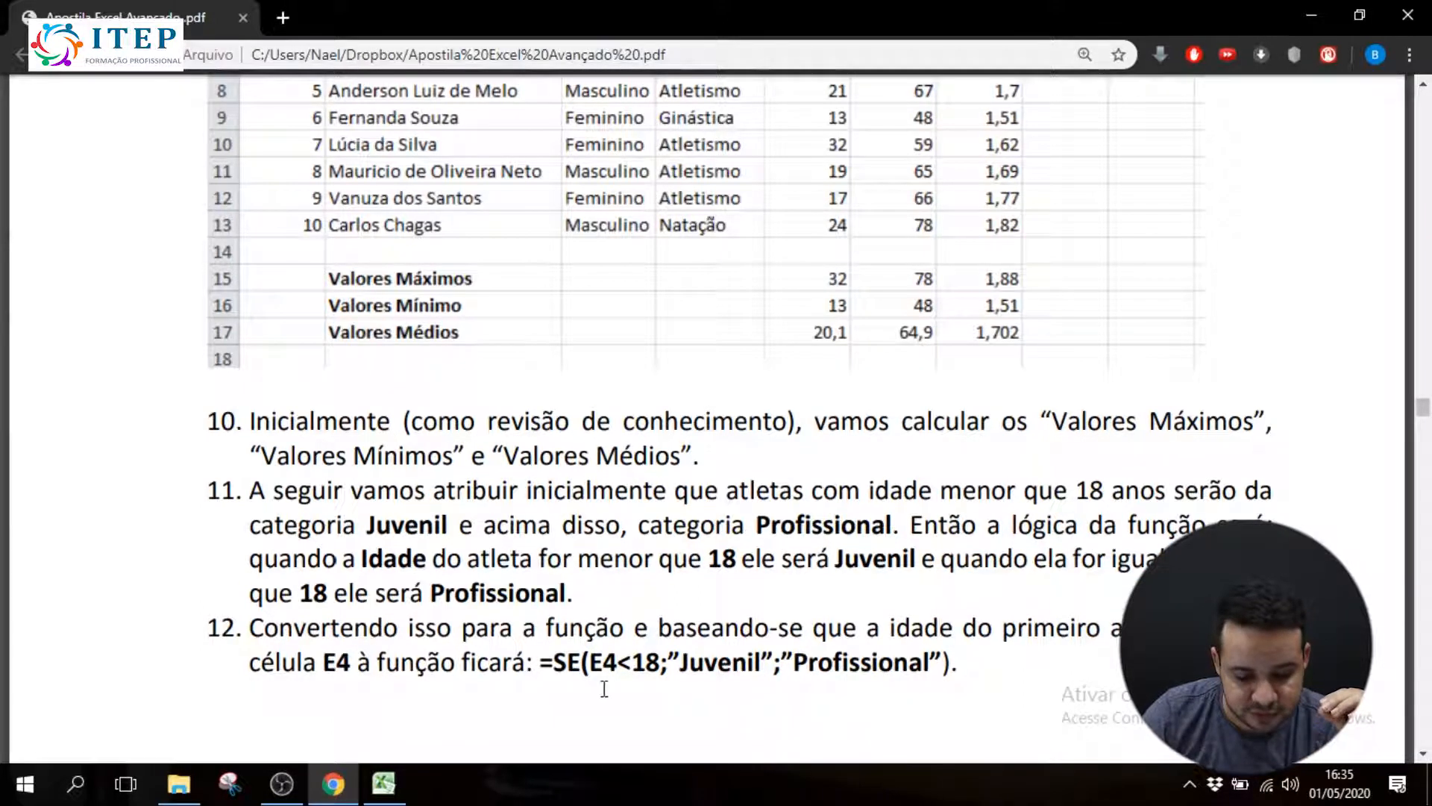
left_click_drag(543, 664, 618, 664)
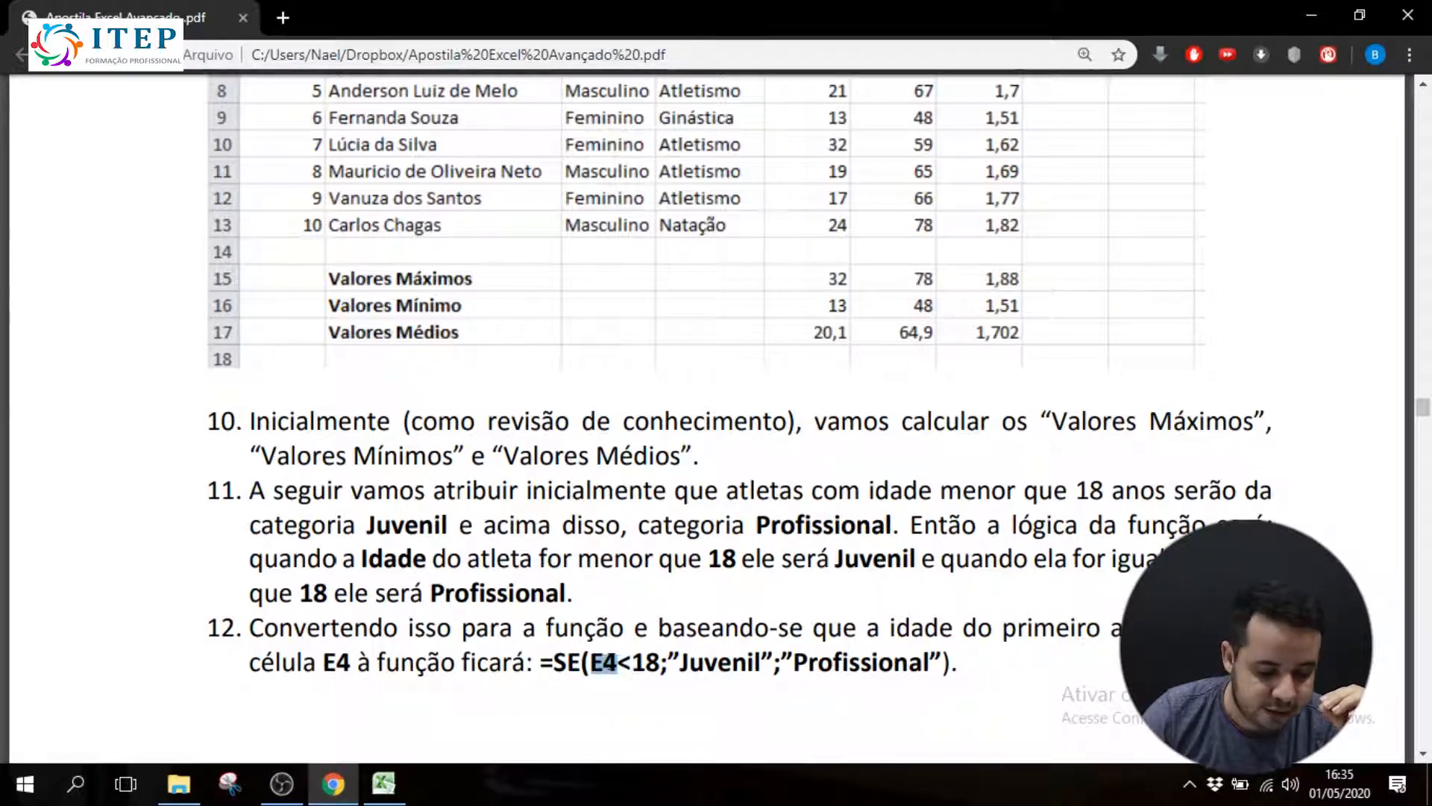
left_click_drag(687, 665, 925, 670)
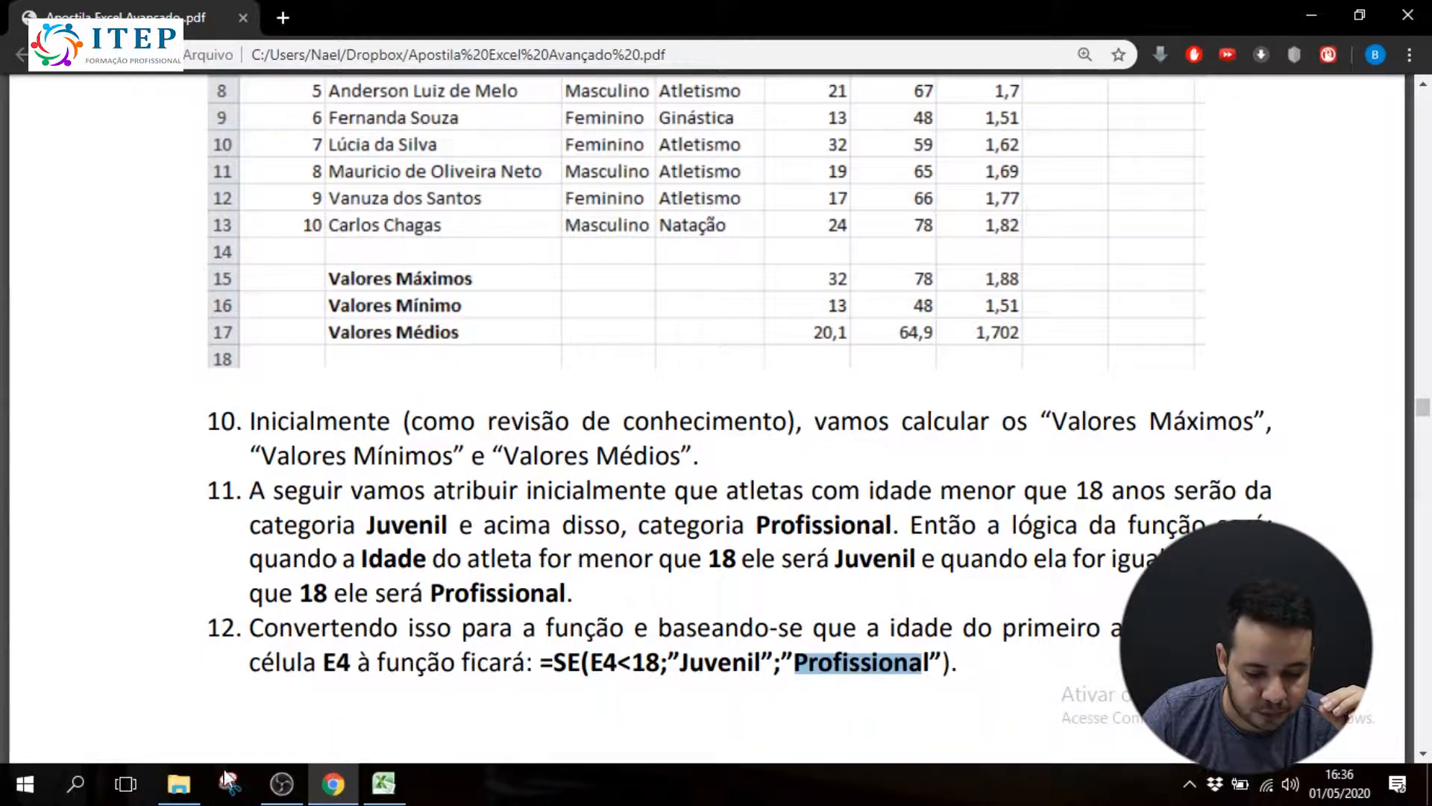
Switch back to Excel and begin an SE formula in Categoria cell H4 with the logical test E4<18
left_click(383, 783)
scroll(1212, 422, "up", 1)
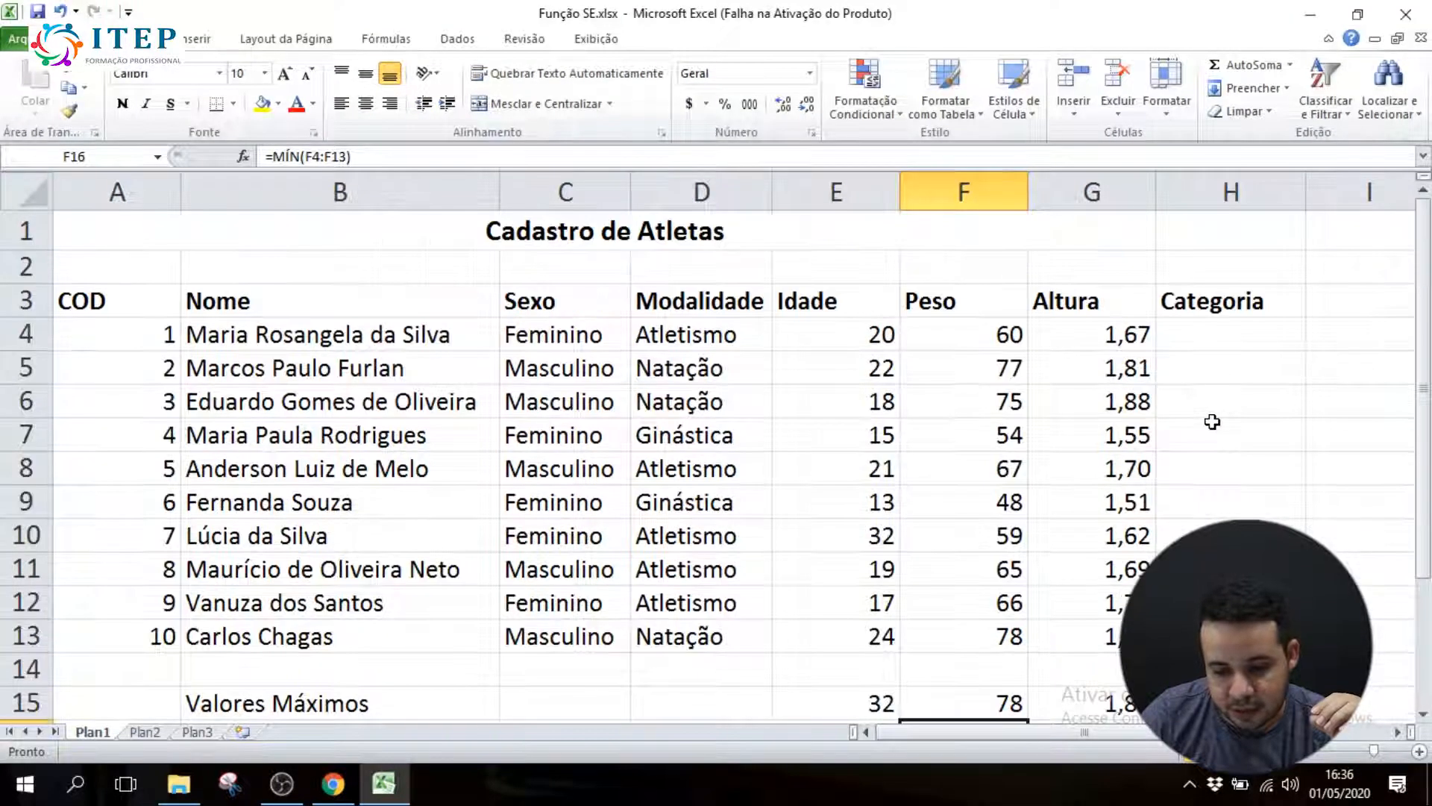
left_click(1208, 339)
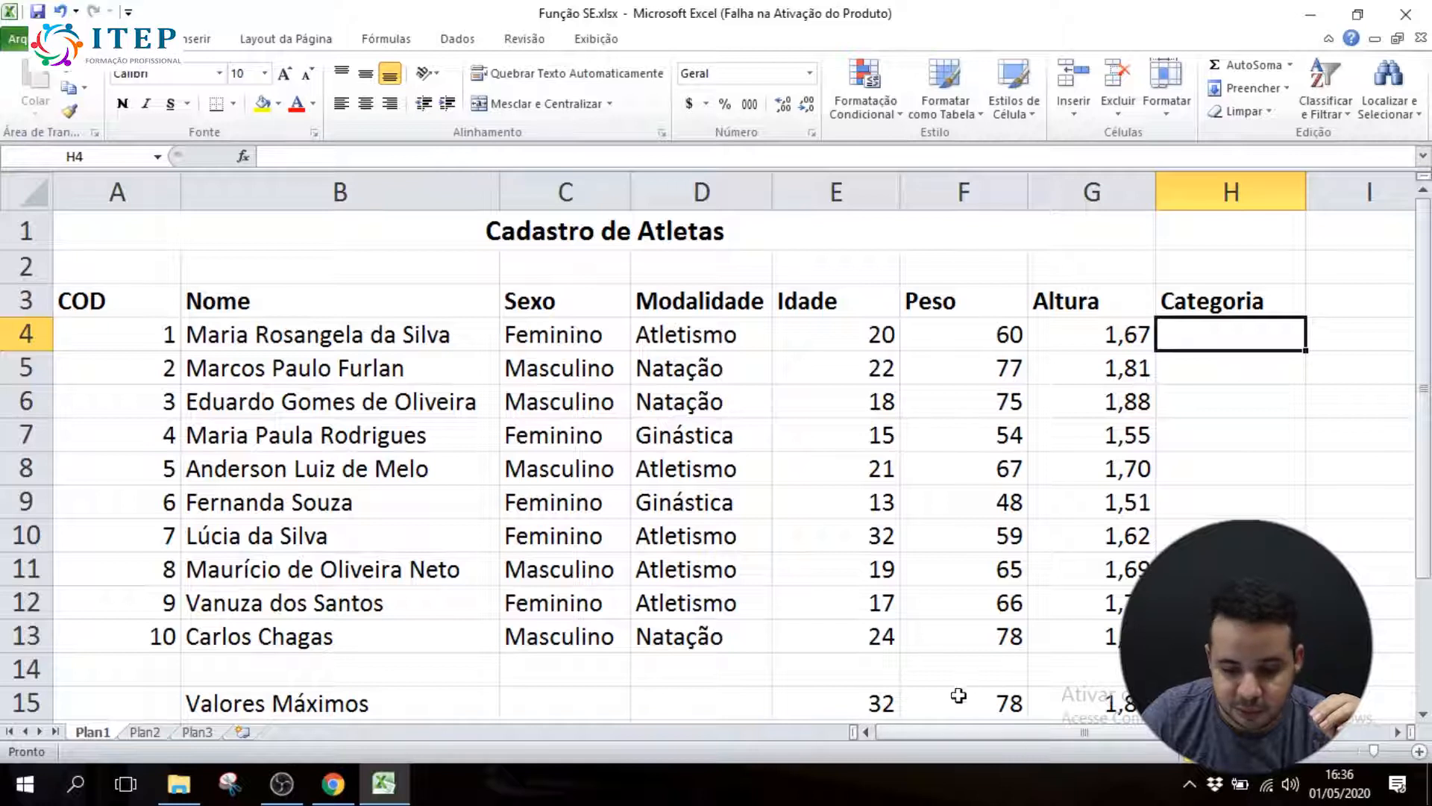
left_click_drag(1426, 414, 1427, 427)
type("=")
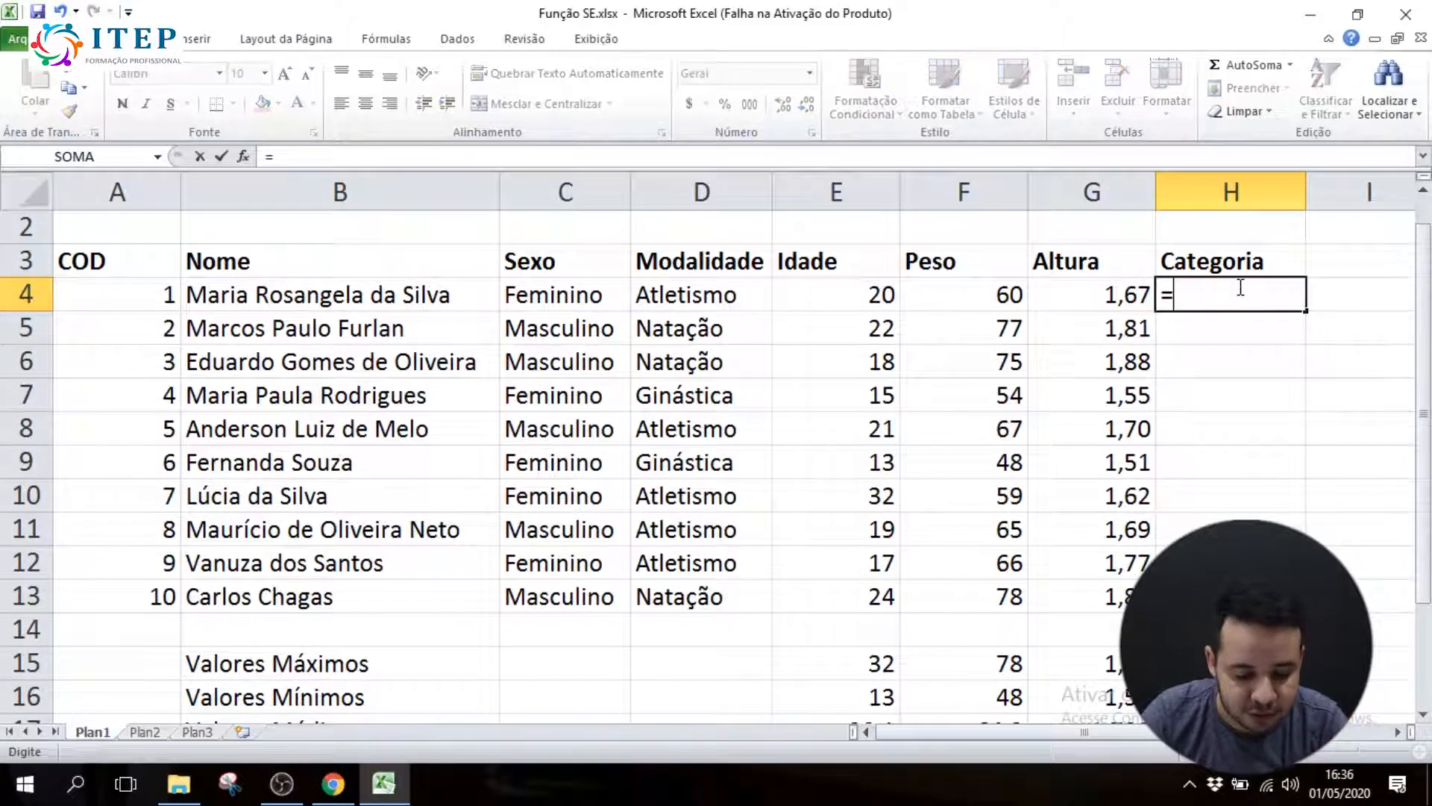
type("se")
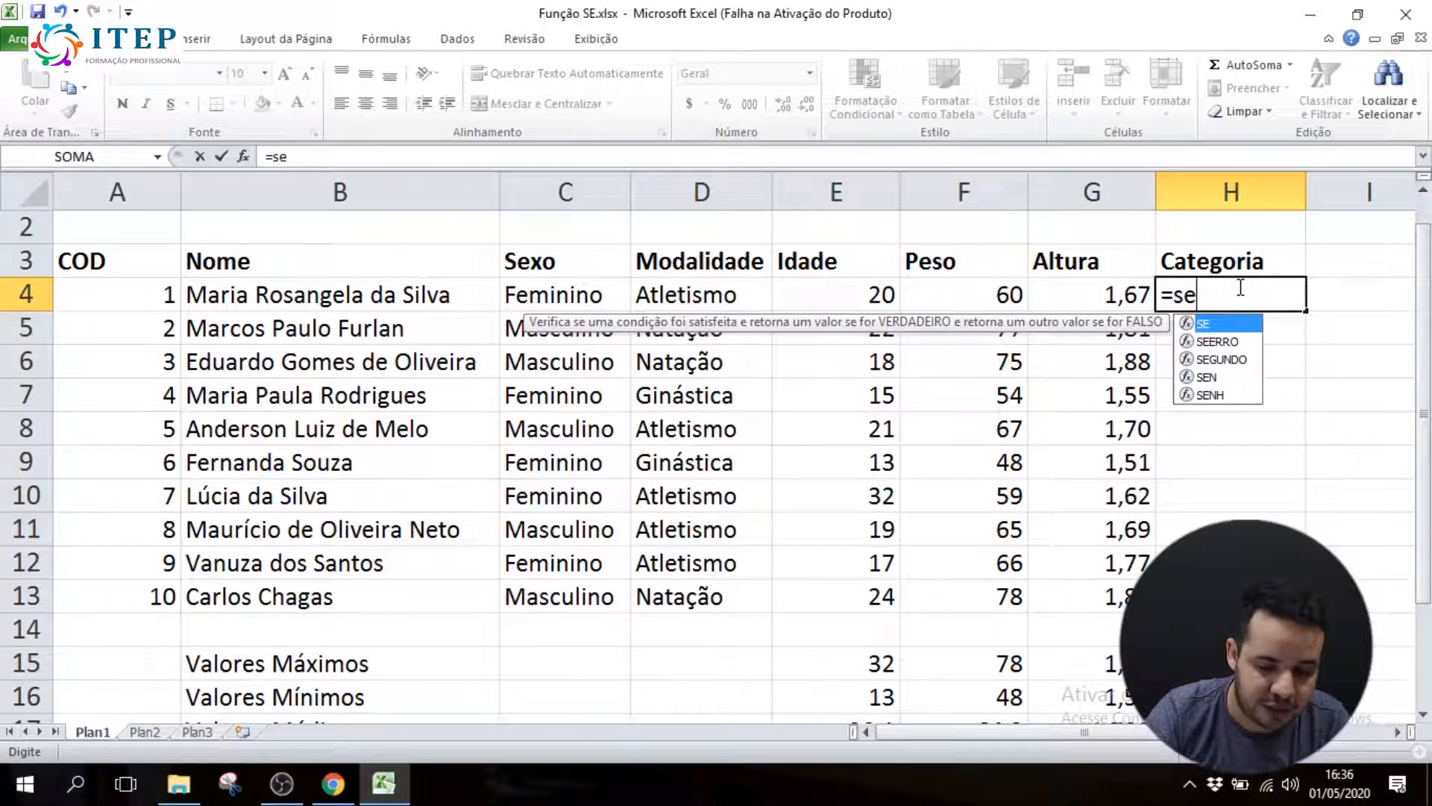
type("(")
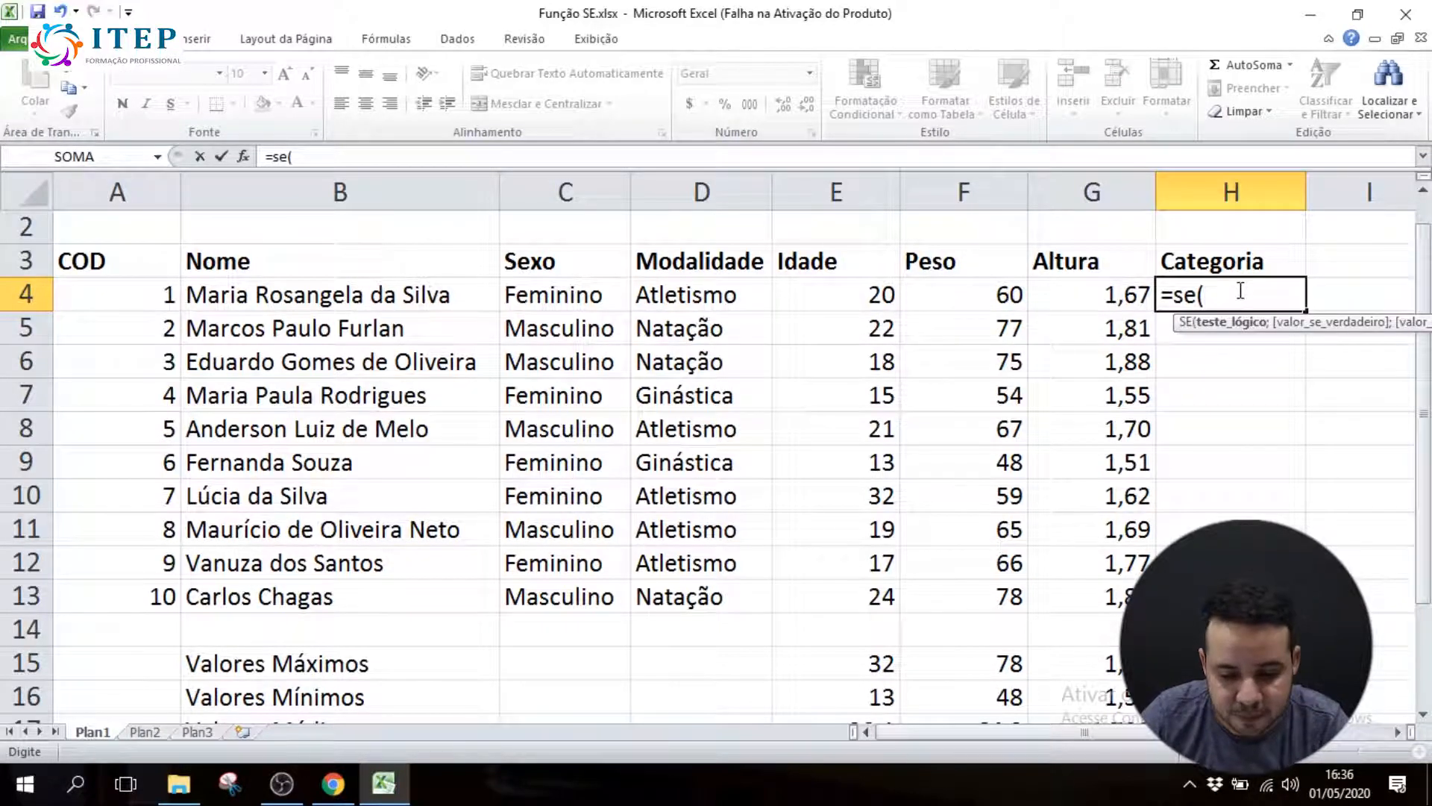
left_click(817, 295)
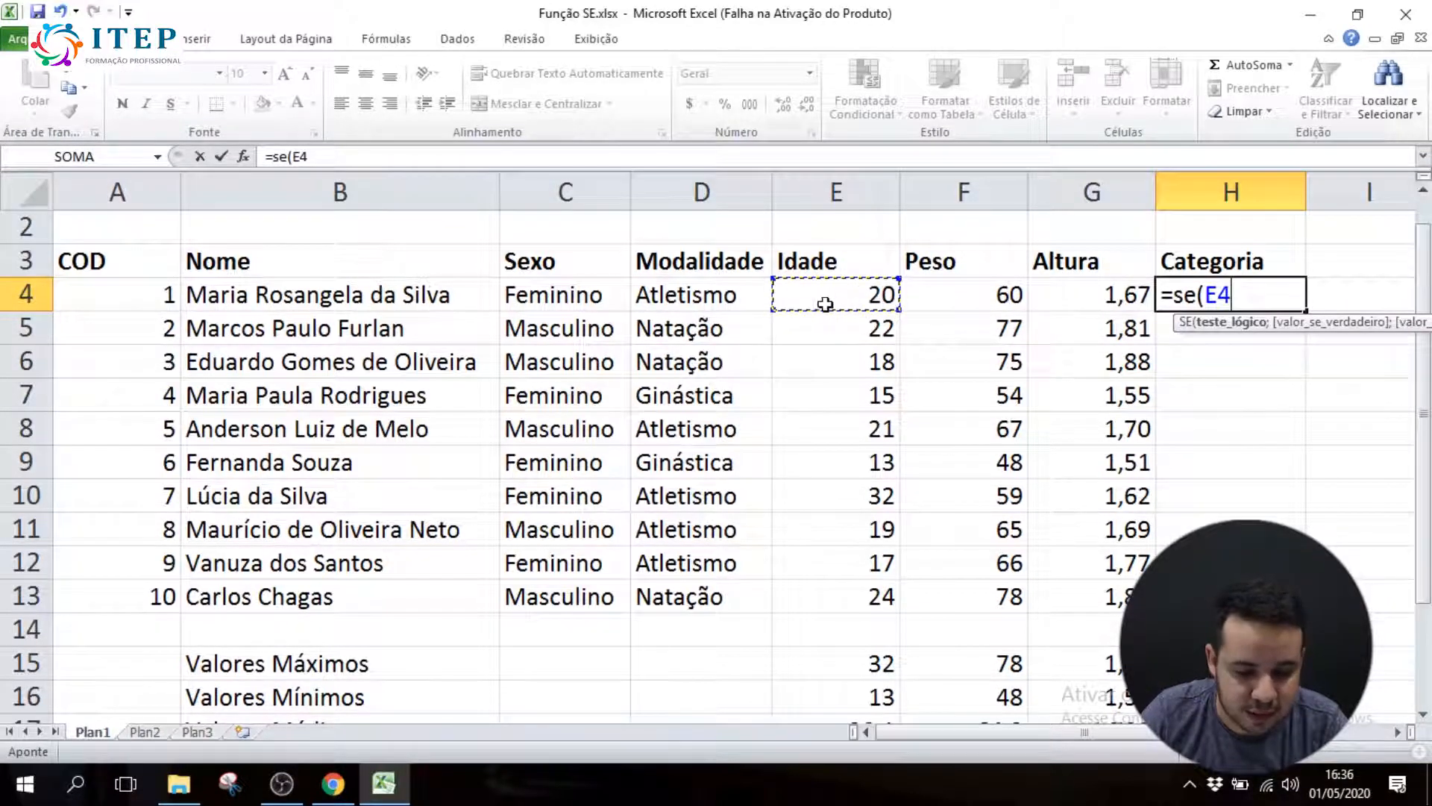
type(";")
key("BackSpace")
type("<18")
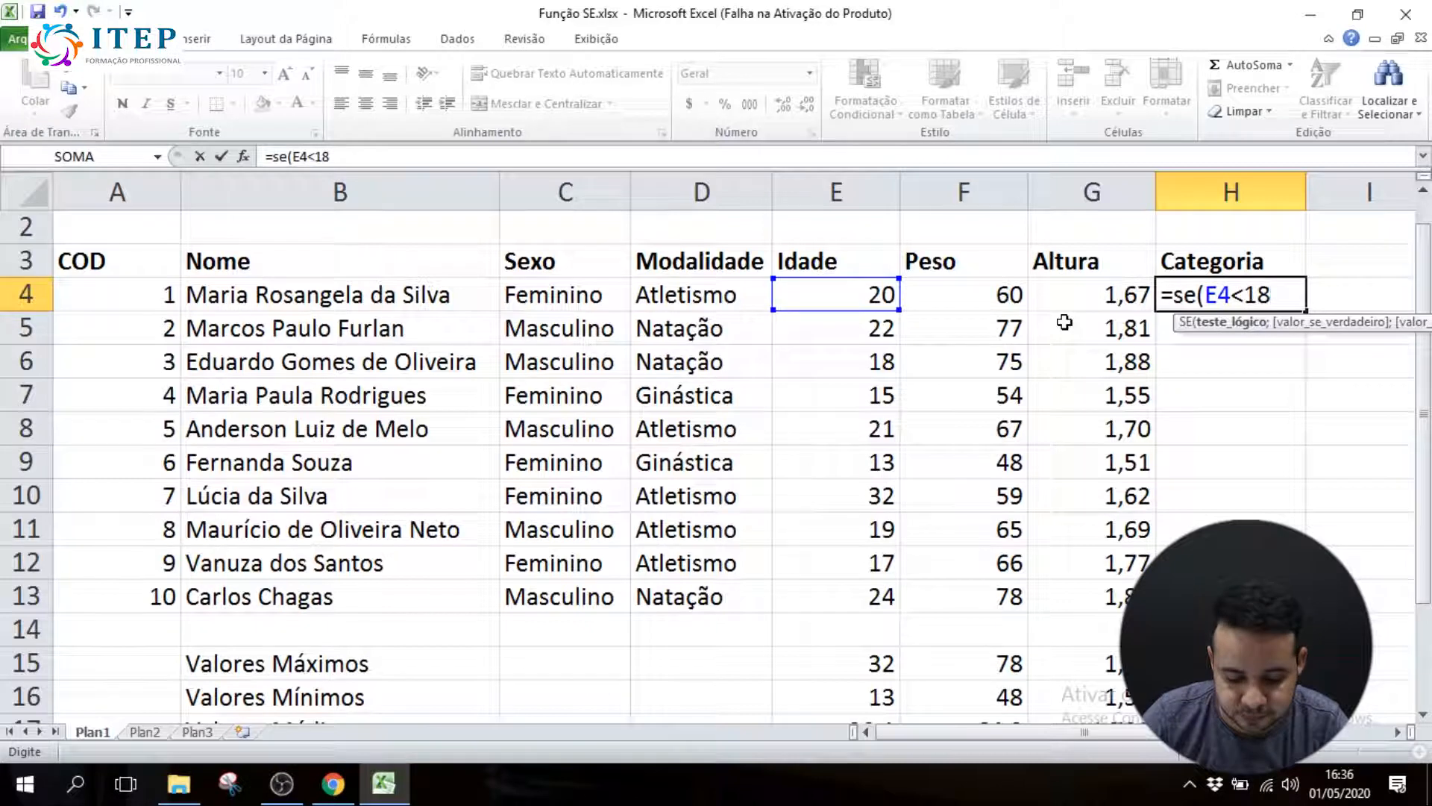
type(";\"")
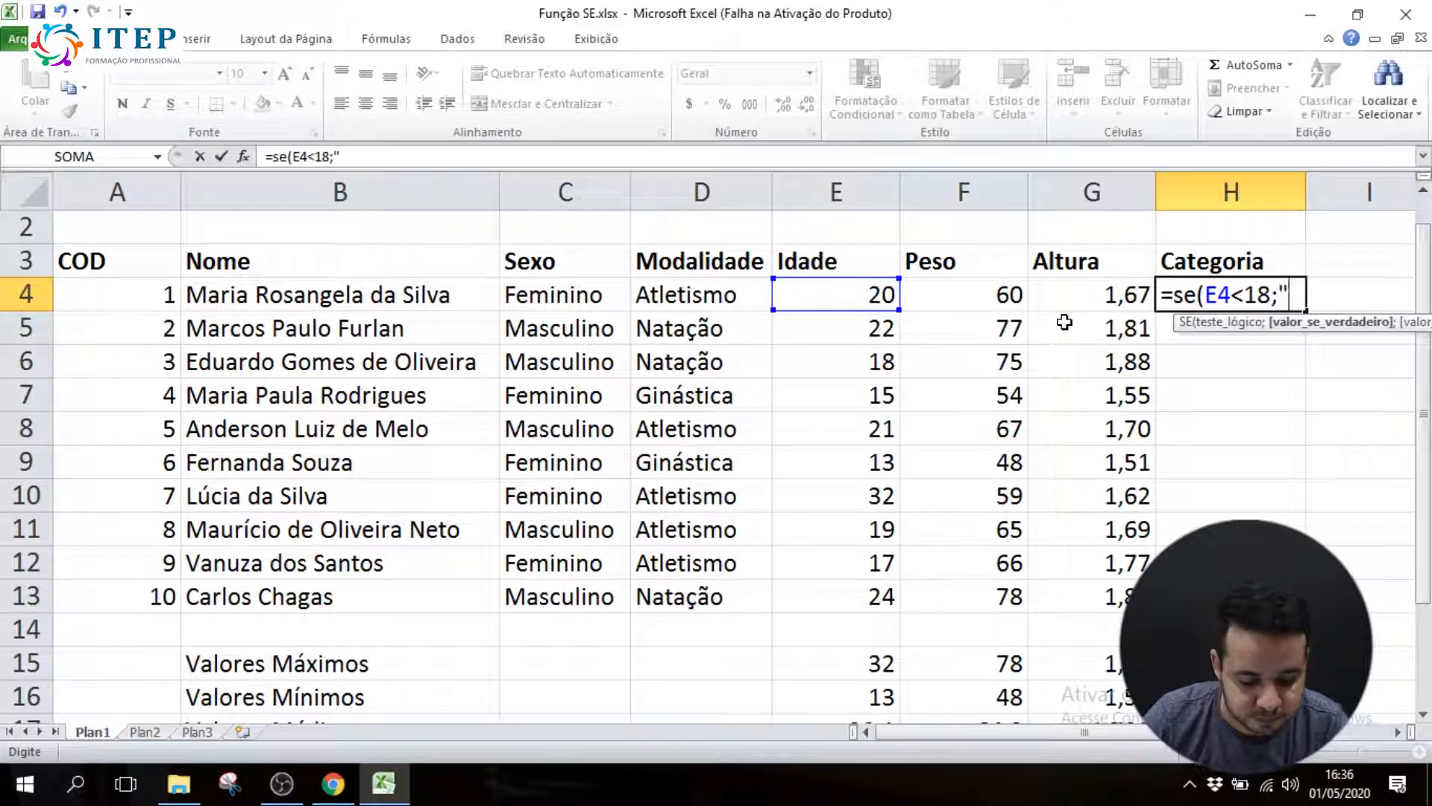
type("juvenil")
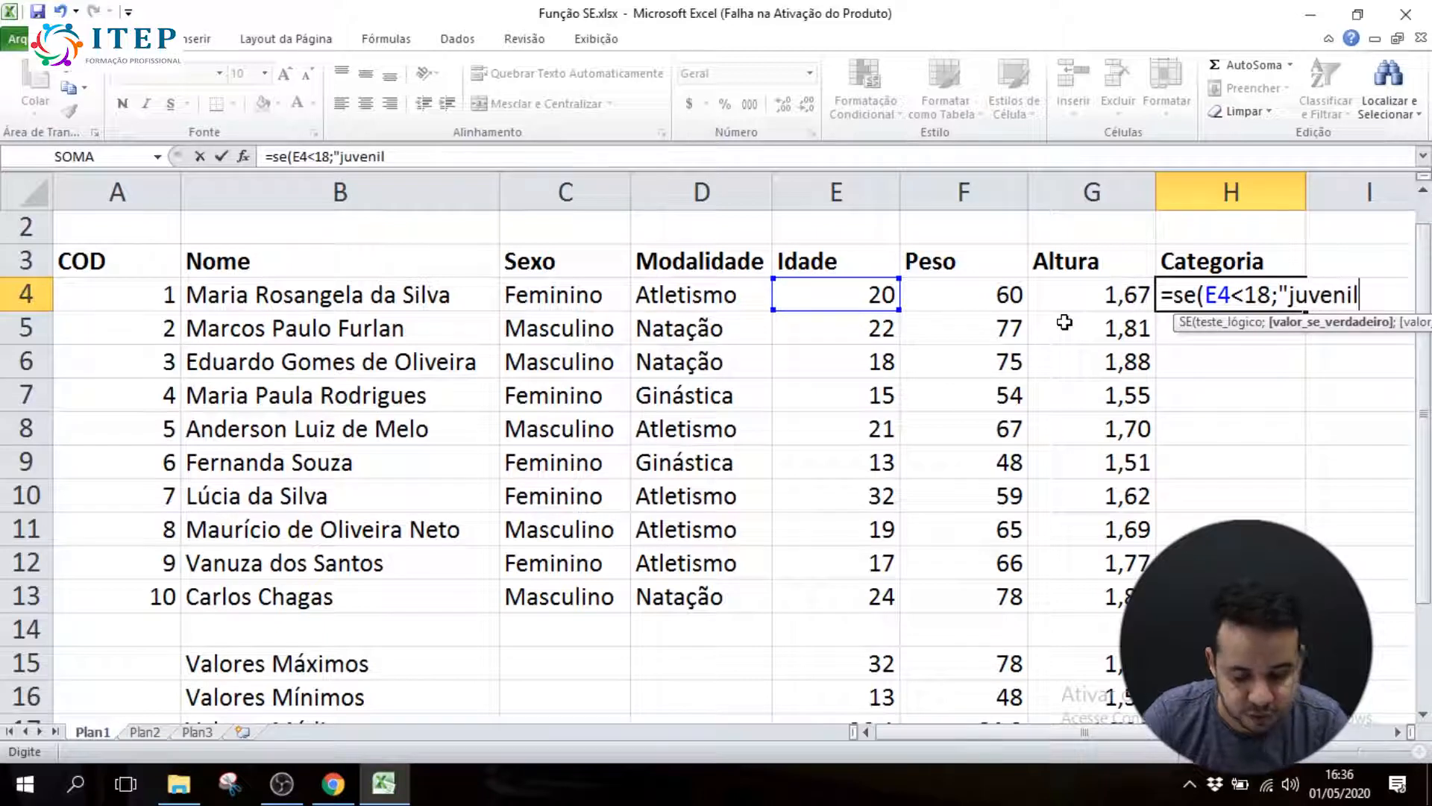
type("\";")
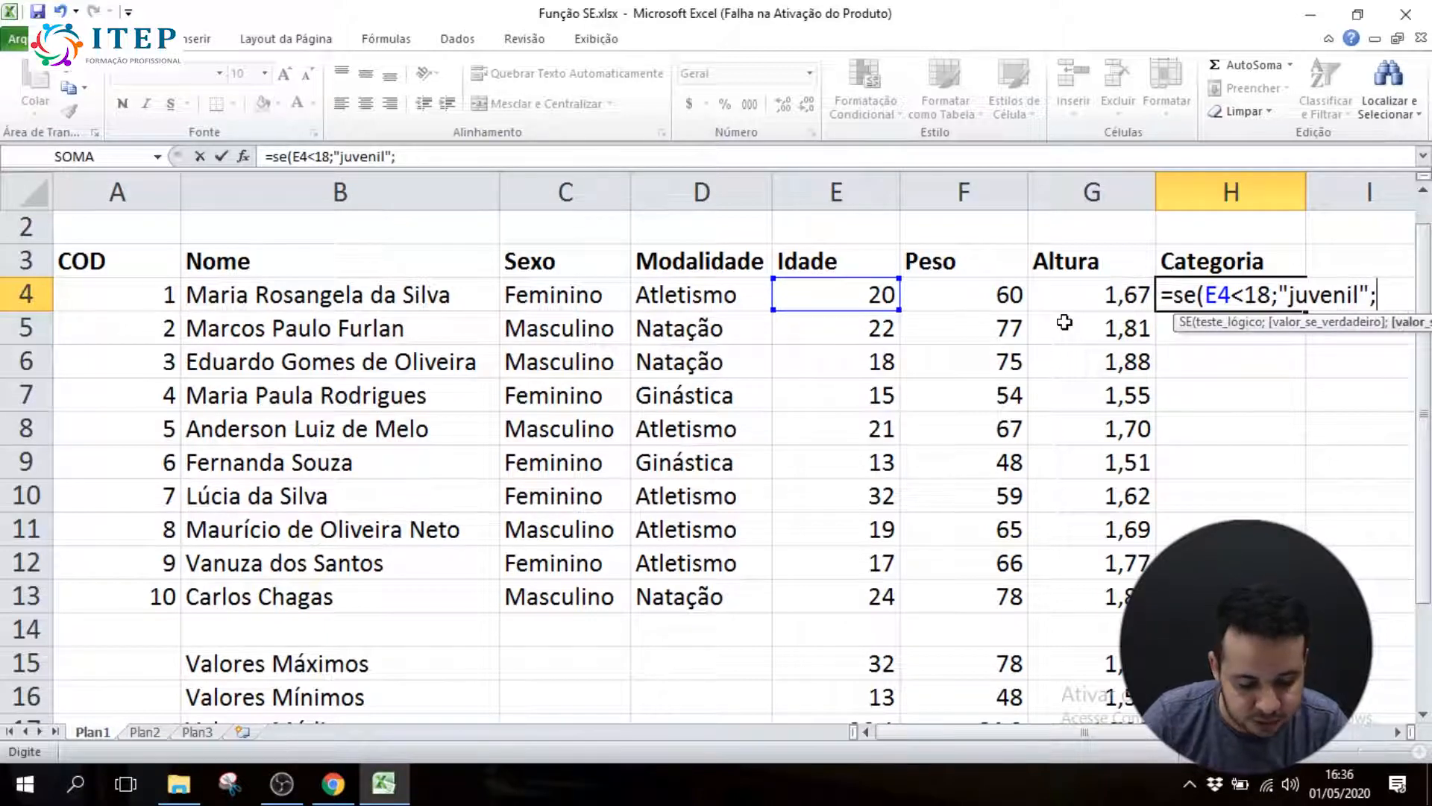
type("\"profissional")
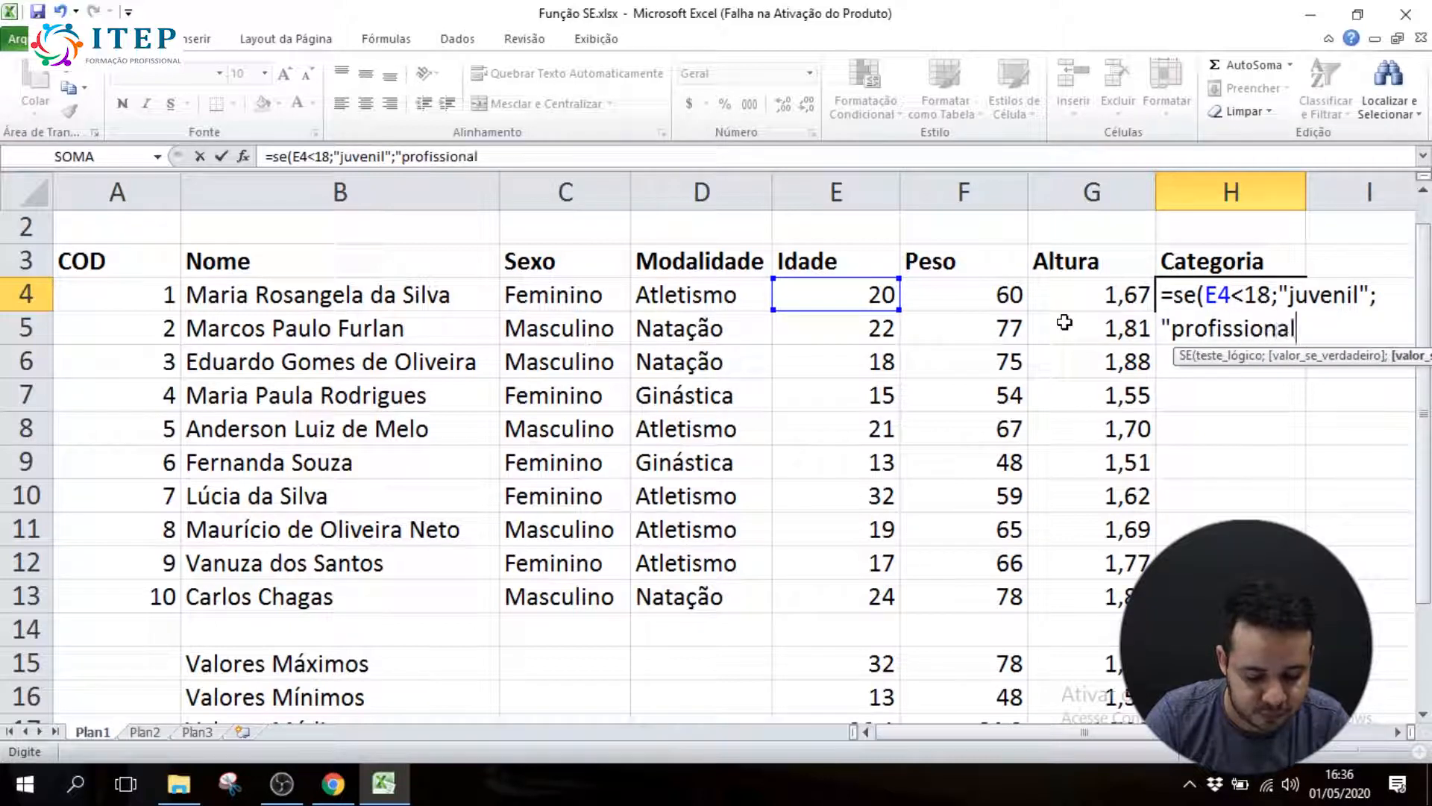
type("\"")
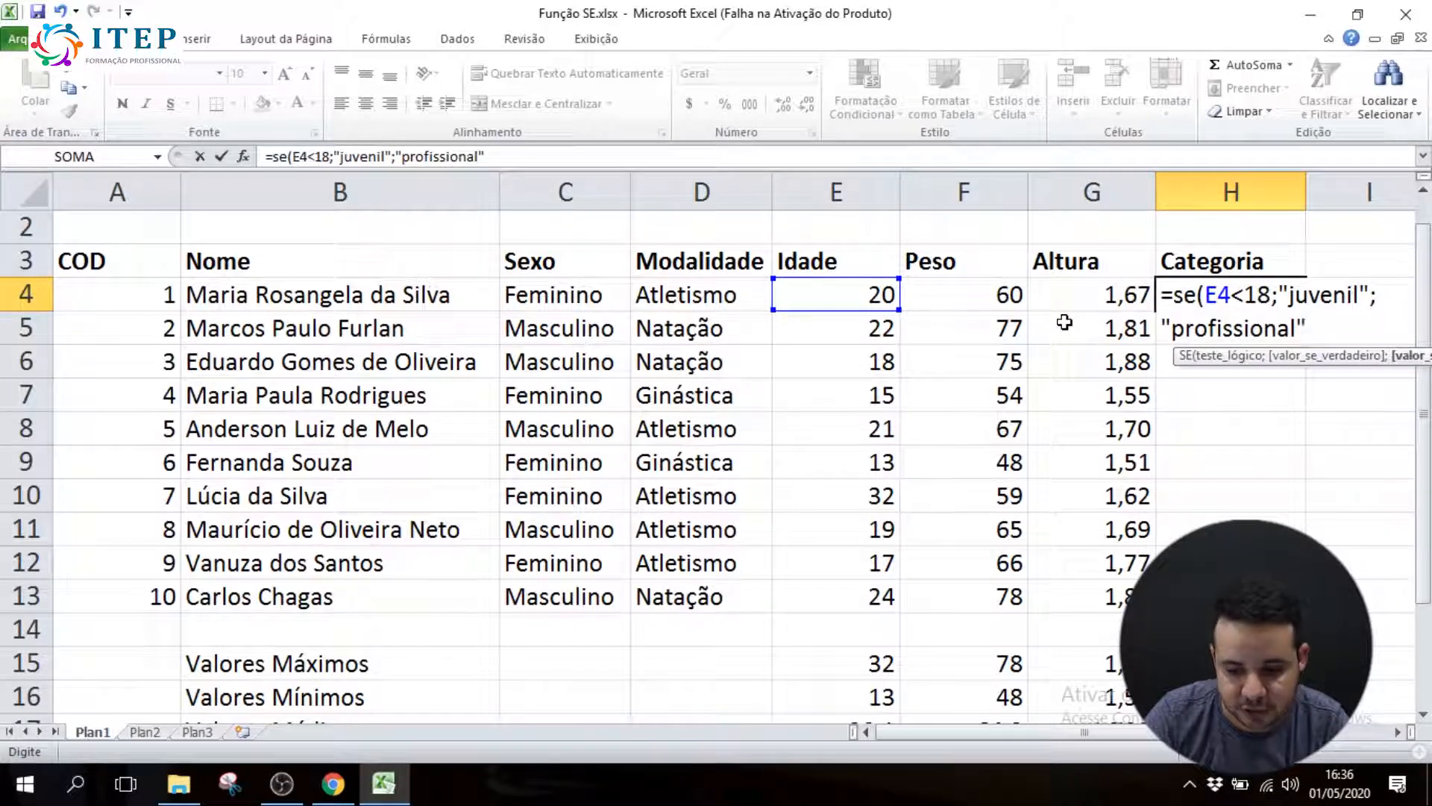
type(")")
Complete H4's SE formula with "juvenil" as the true value and "profissional" as the false value
left_click(1396, 732)
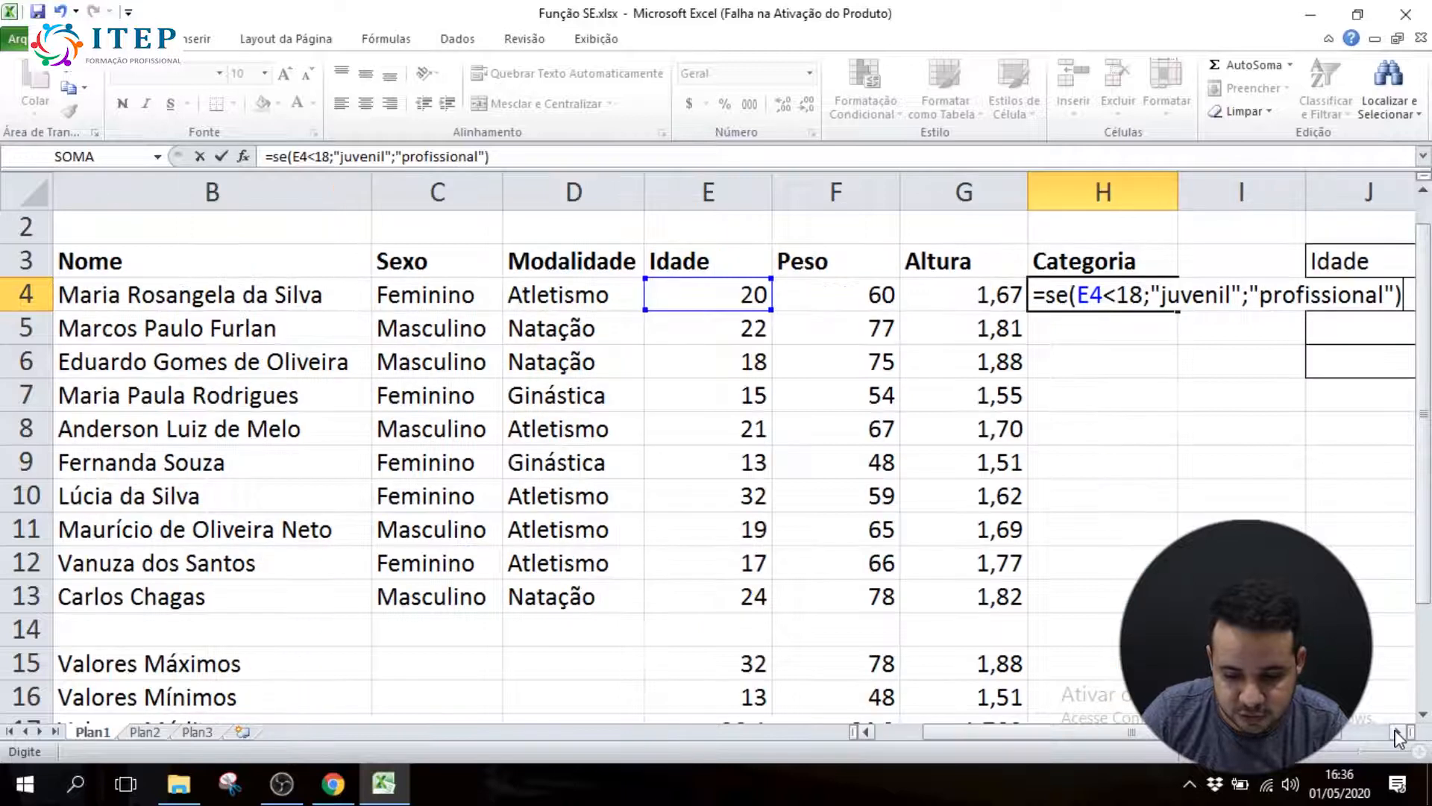
left_click(1398, 734)
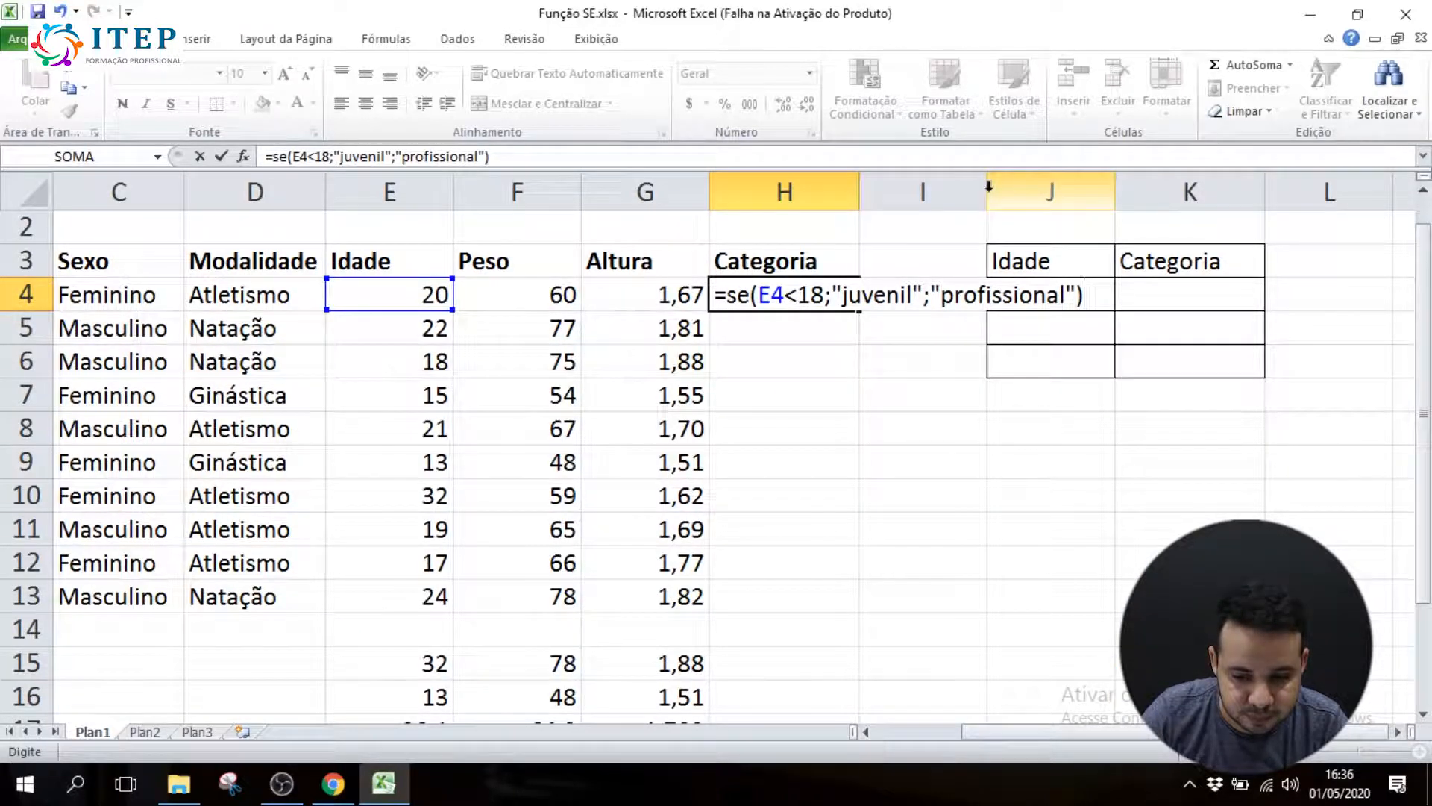
key("Return")
Widen column I and begin an SE formula in Categoria cell H5 with the logical test E5<18
left_click_drag(986, 192, 1336, 191)
double_click(813, 295)
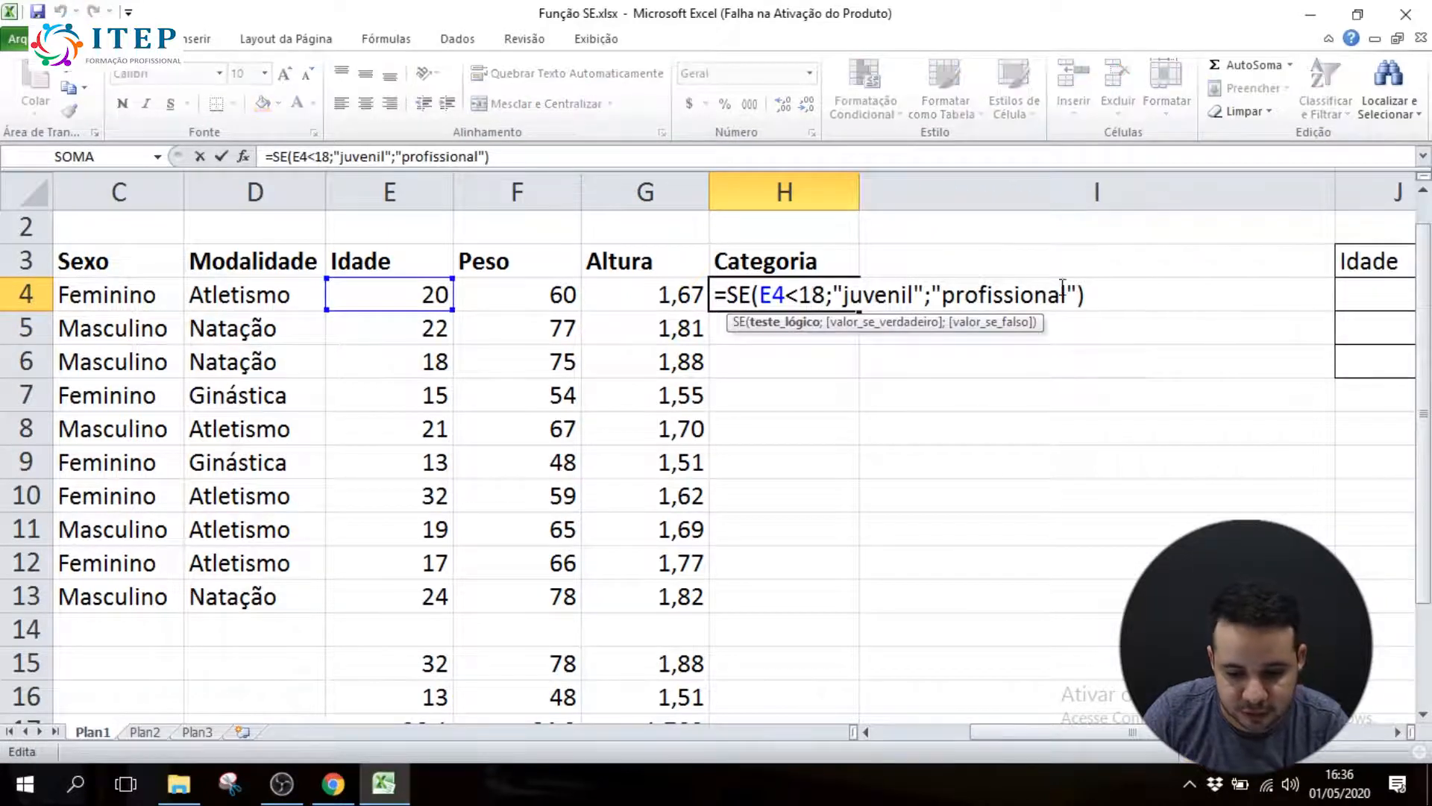
left_click(728, 332)
type("=se(")
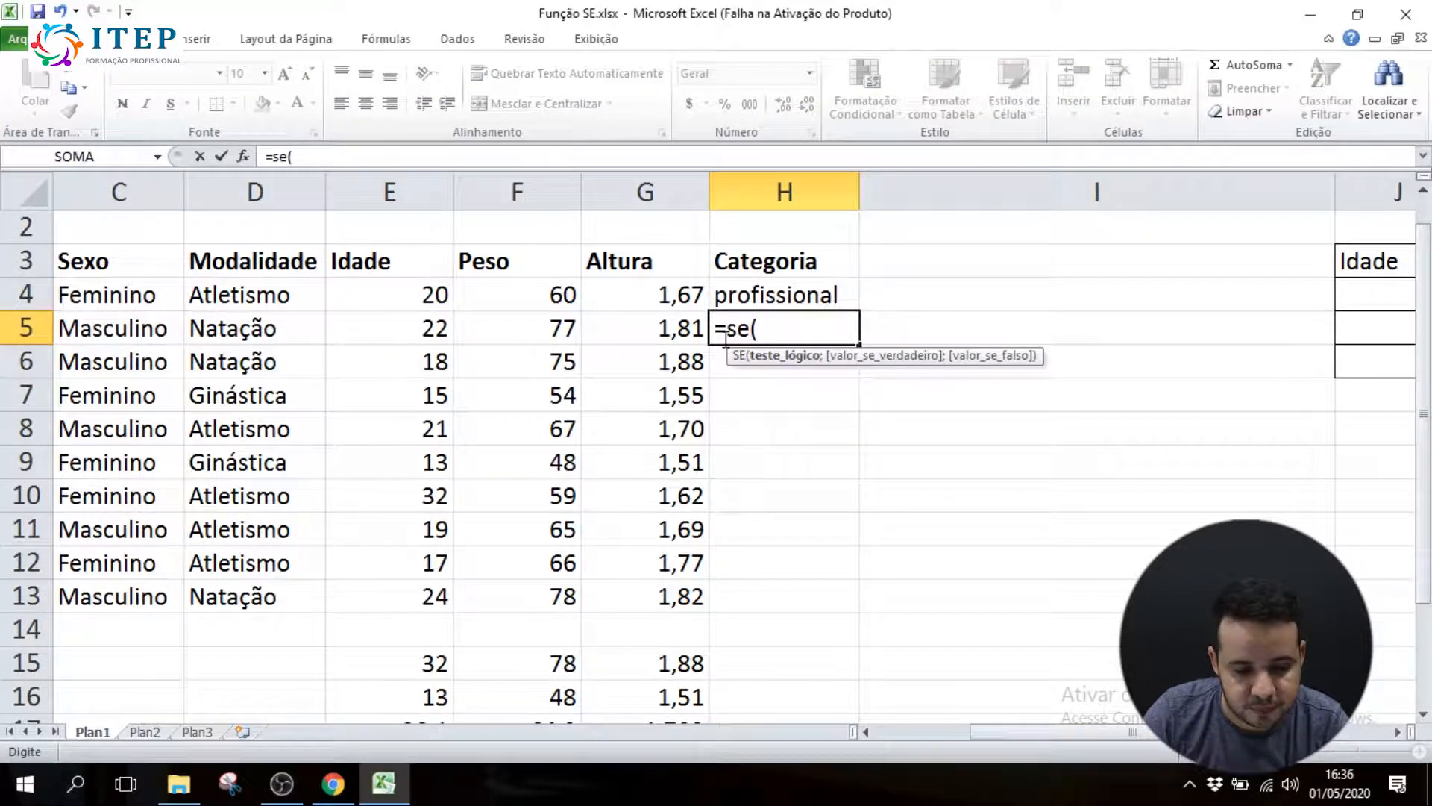
left_click(427, 326)
type("<18;")
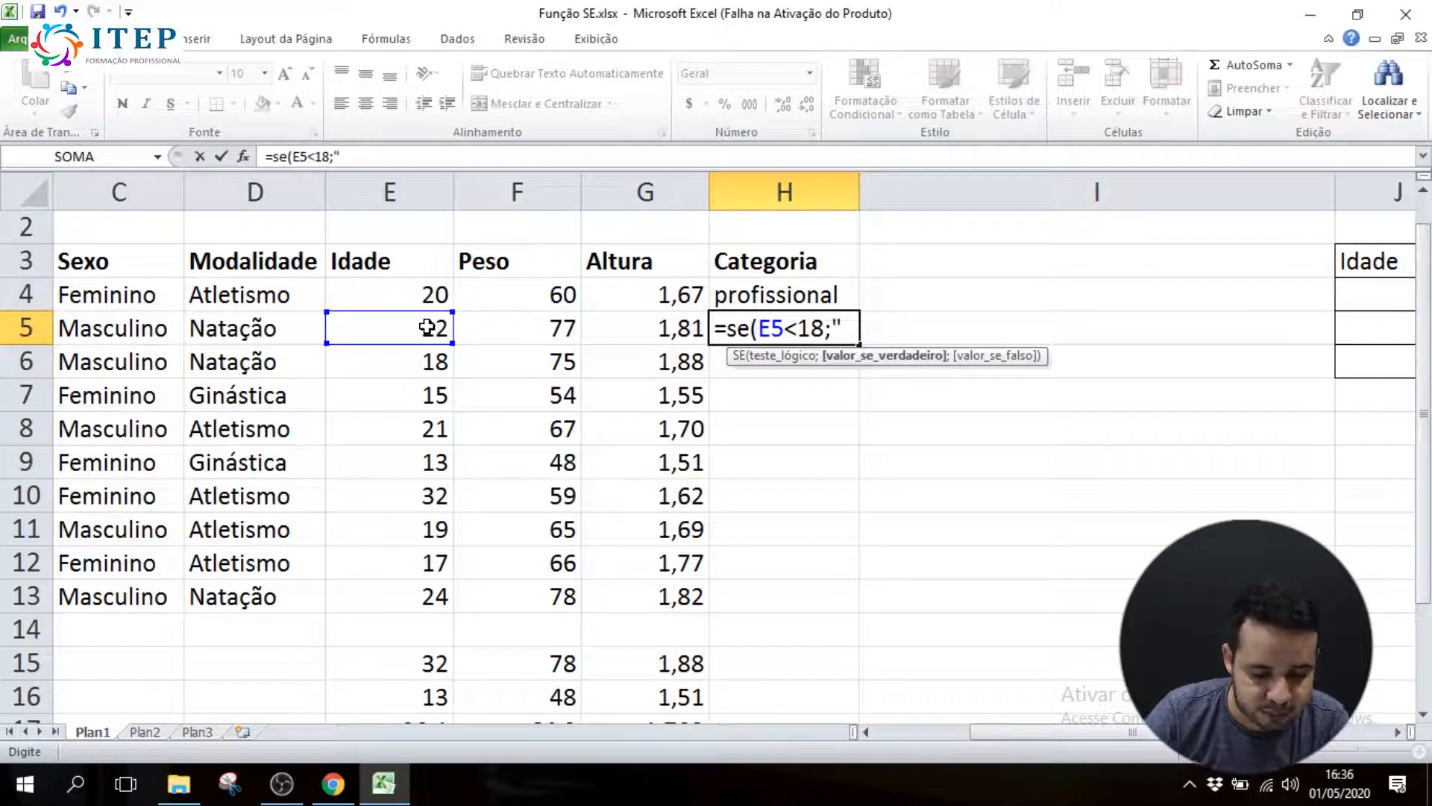
type("\"ju")
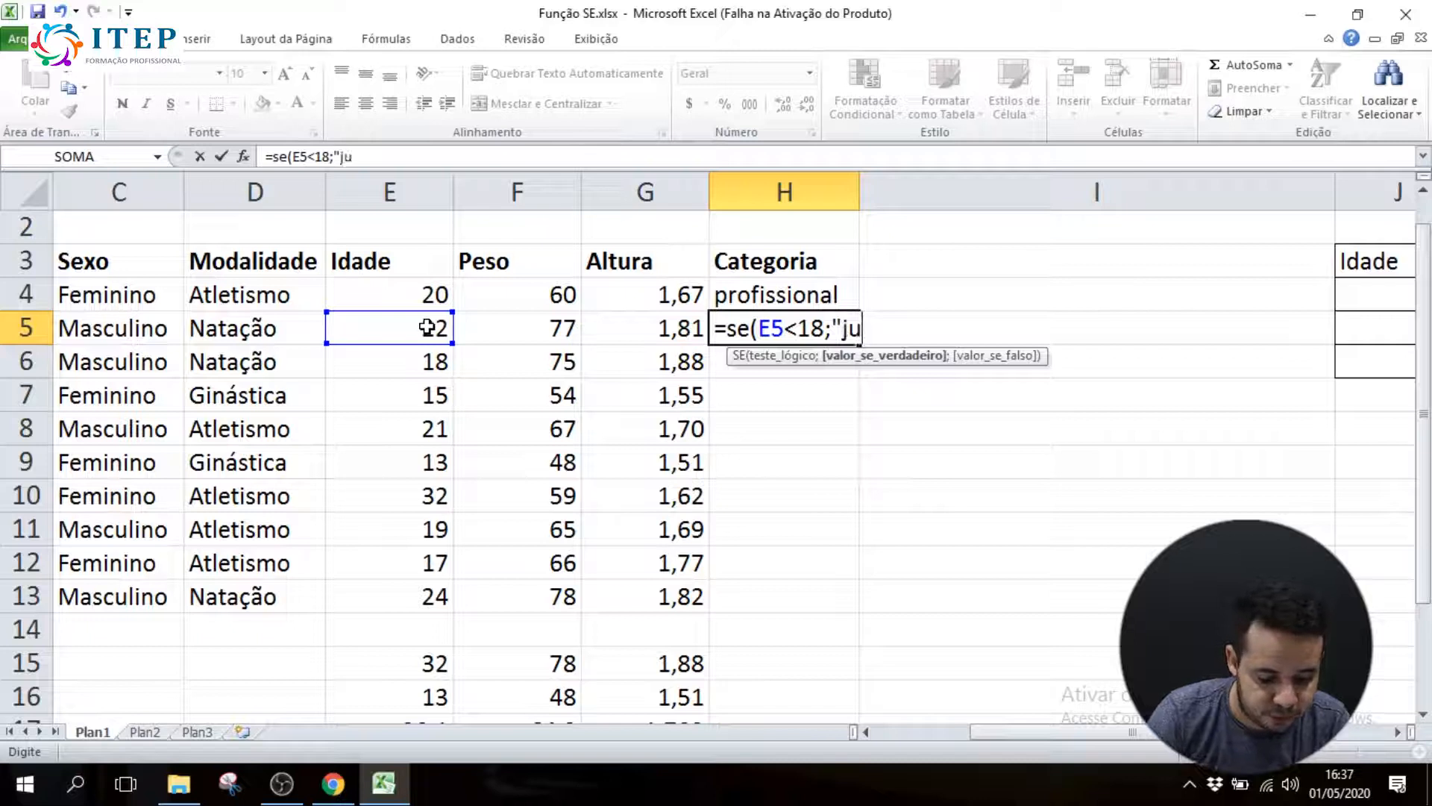
type("venil;")
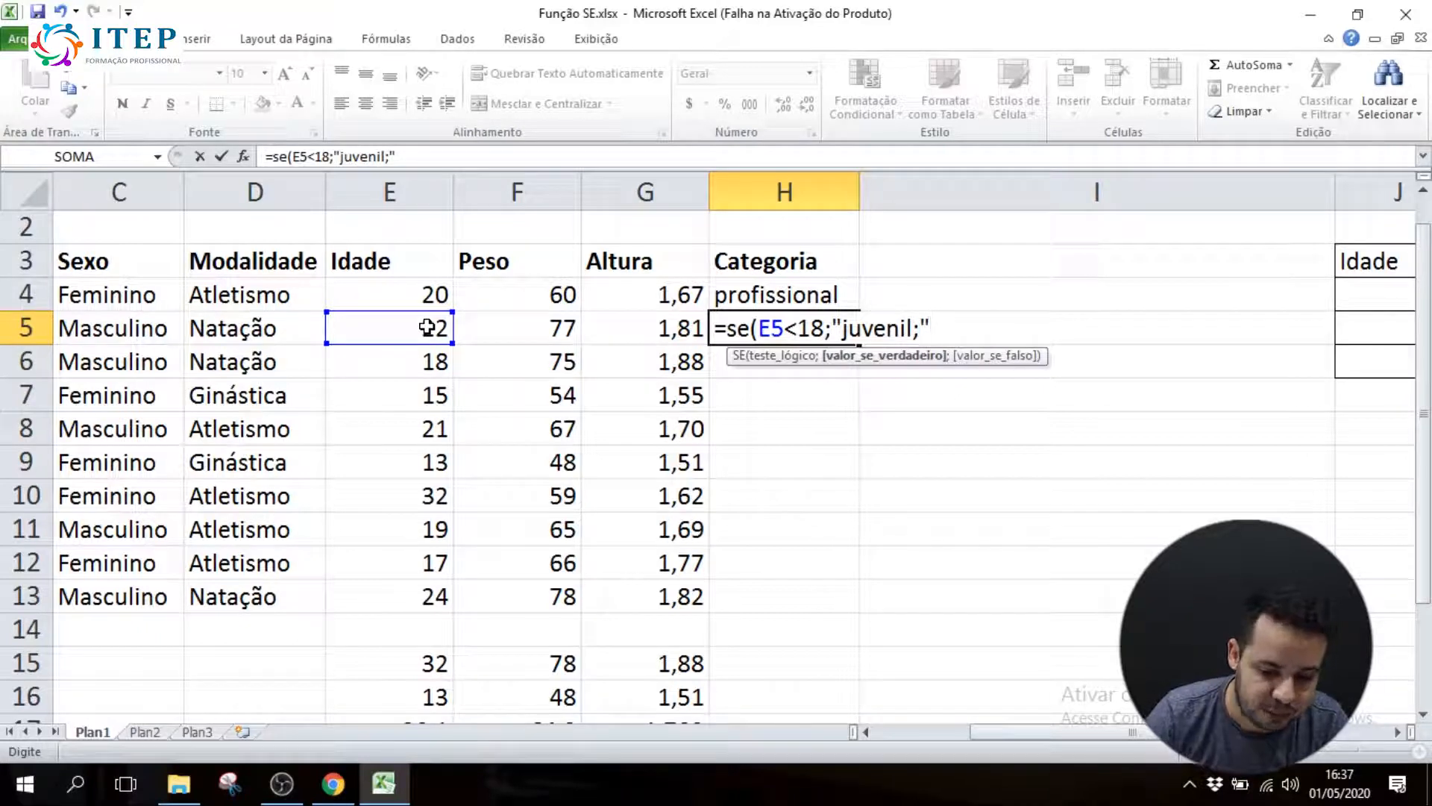
Complete H5's SE formula with "juvenil" as the true value and "profissional" as the false value
left_click(911, 329)
type("\"")
left_click(960, 338)
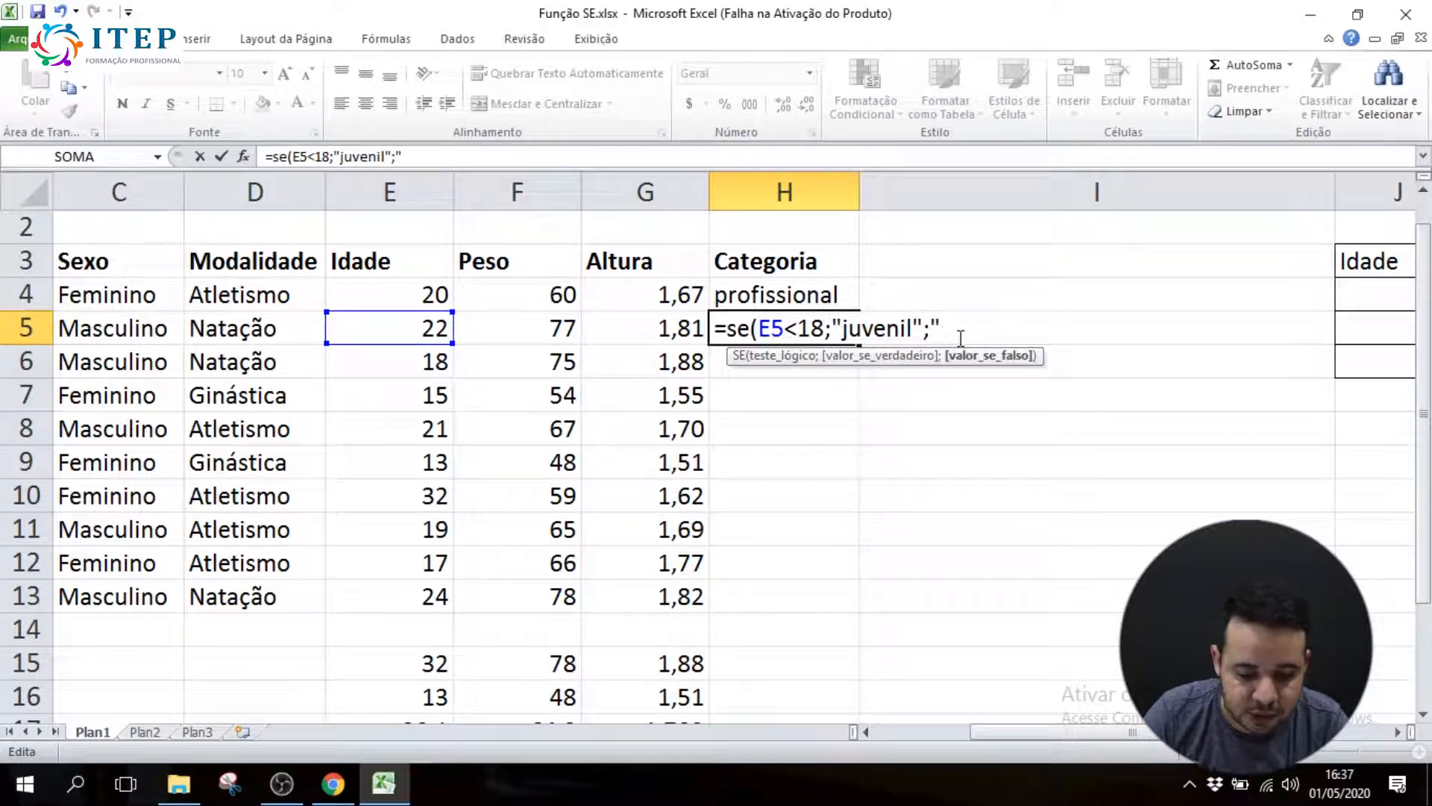
type("prof")
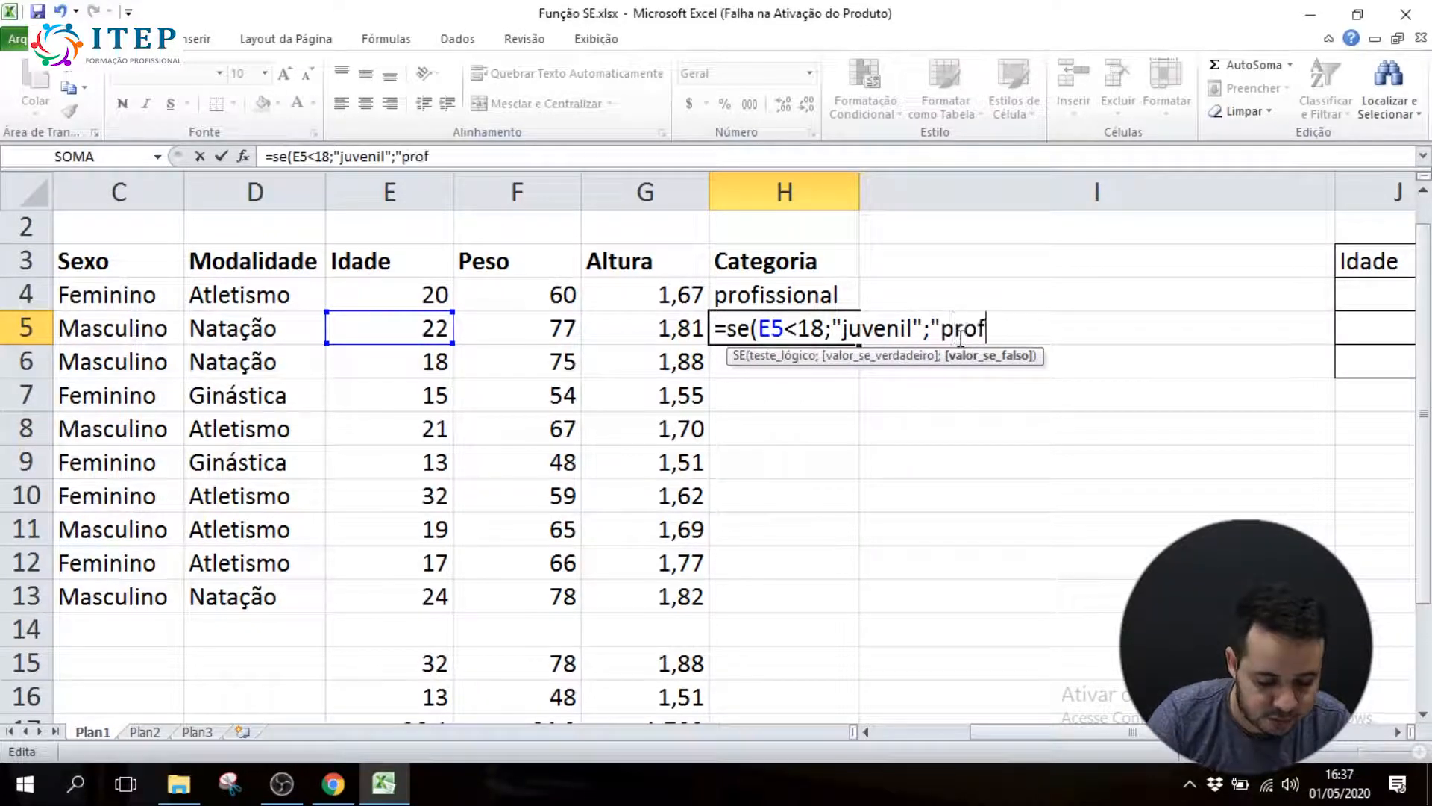
type("issional\")")
key("Return")
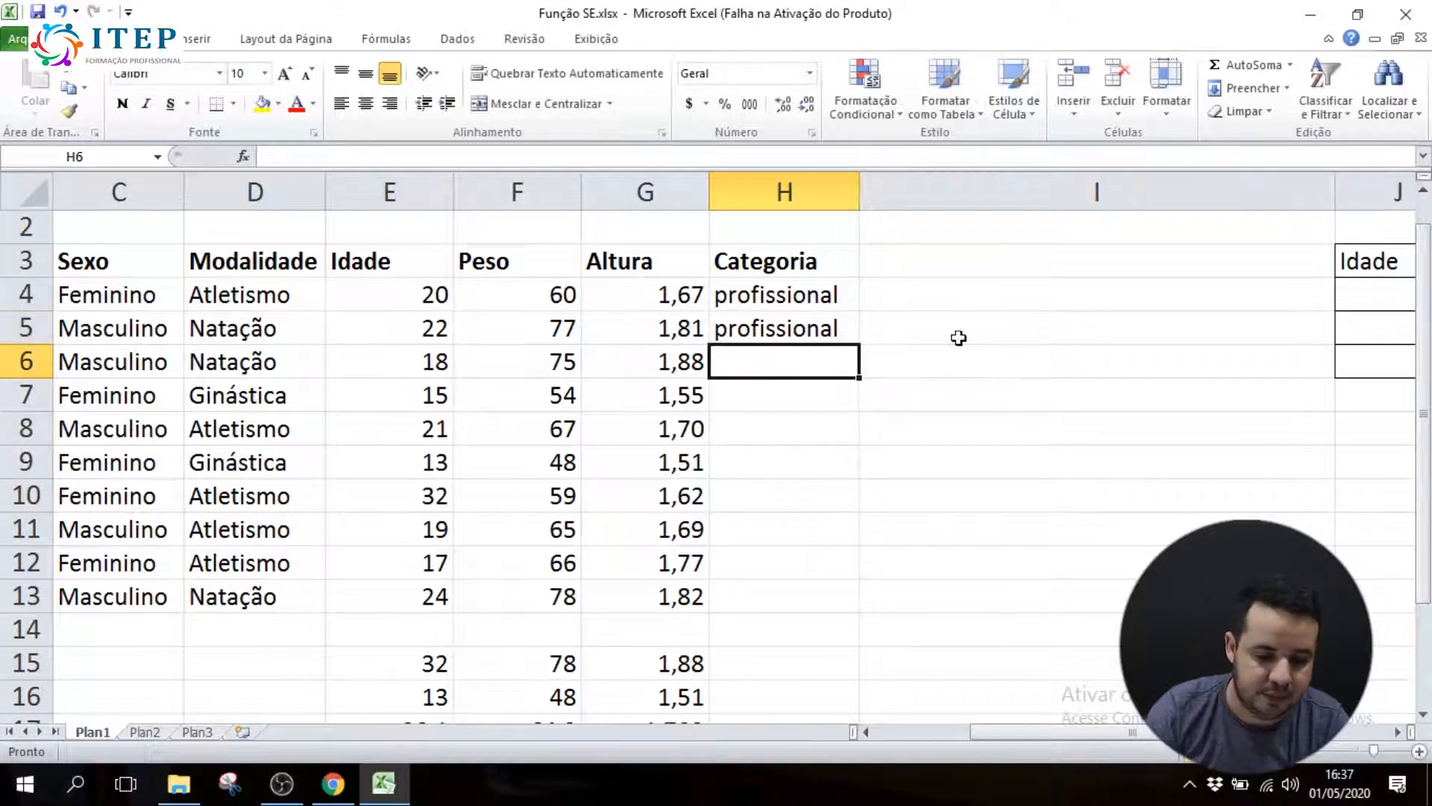
Try filling H5's SE formula down through H13, check the copied categories and undo the fill
left_click(797, 329)
left_click(799, 294)
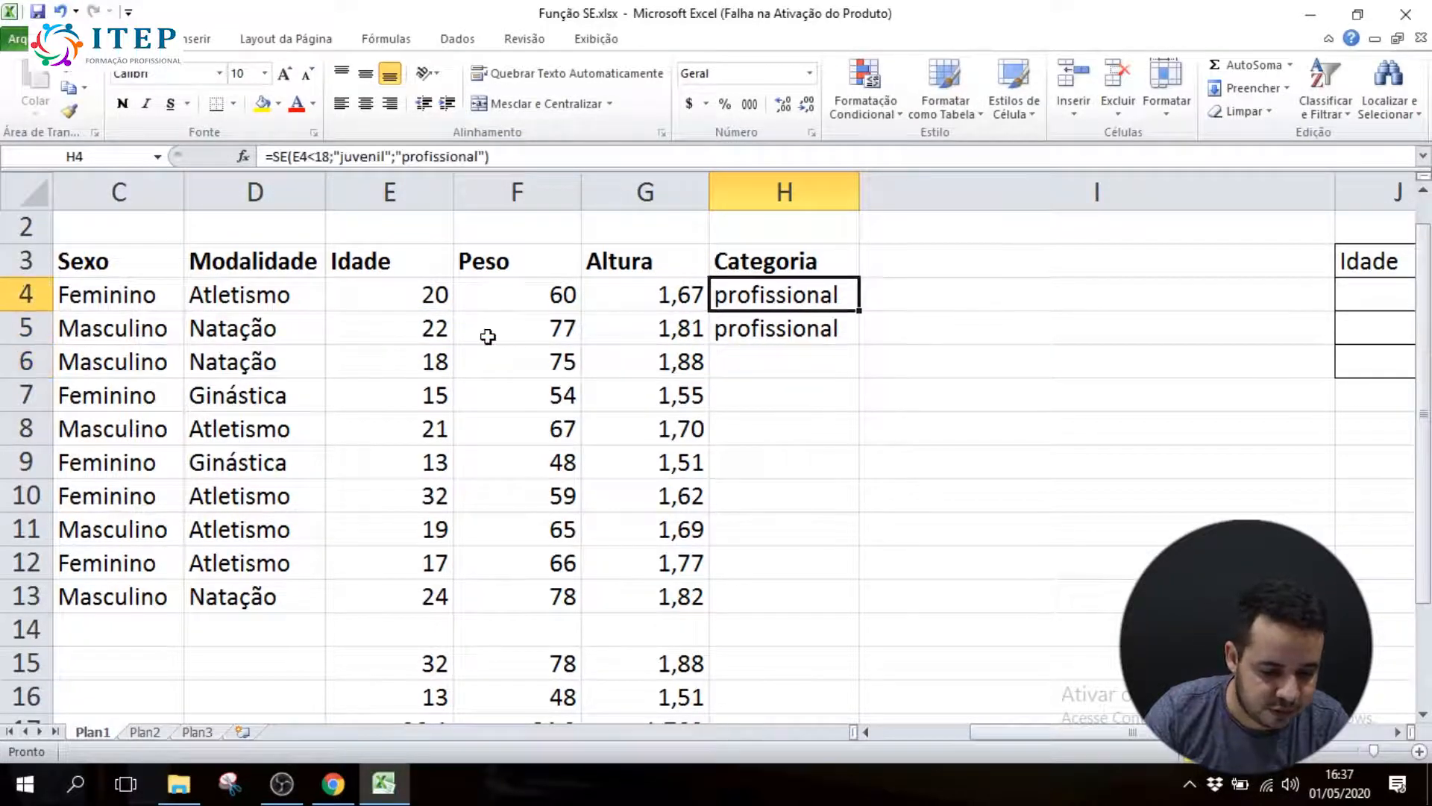
left_click(424, 333)
left_click(705, 328)
left_click(817, 333)
left_click_drag(859, 349, 858, 608)
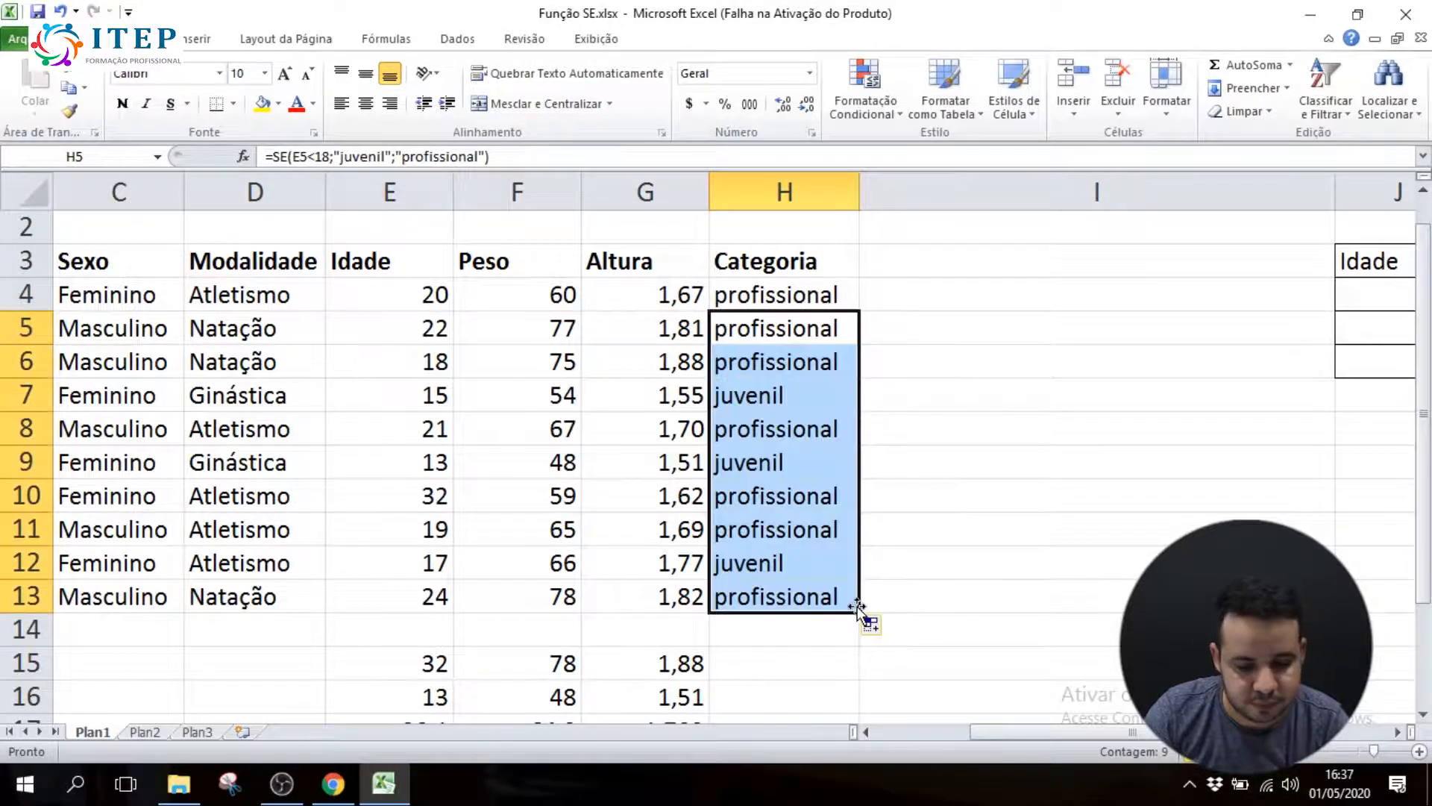
left_click(819, 301)
left_click(809, 334)
left_click(802, 364)
left_click(789, 397)
left_click(795, 433)
key("ctrl+z")
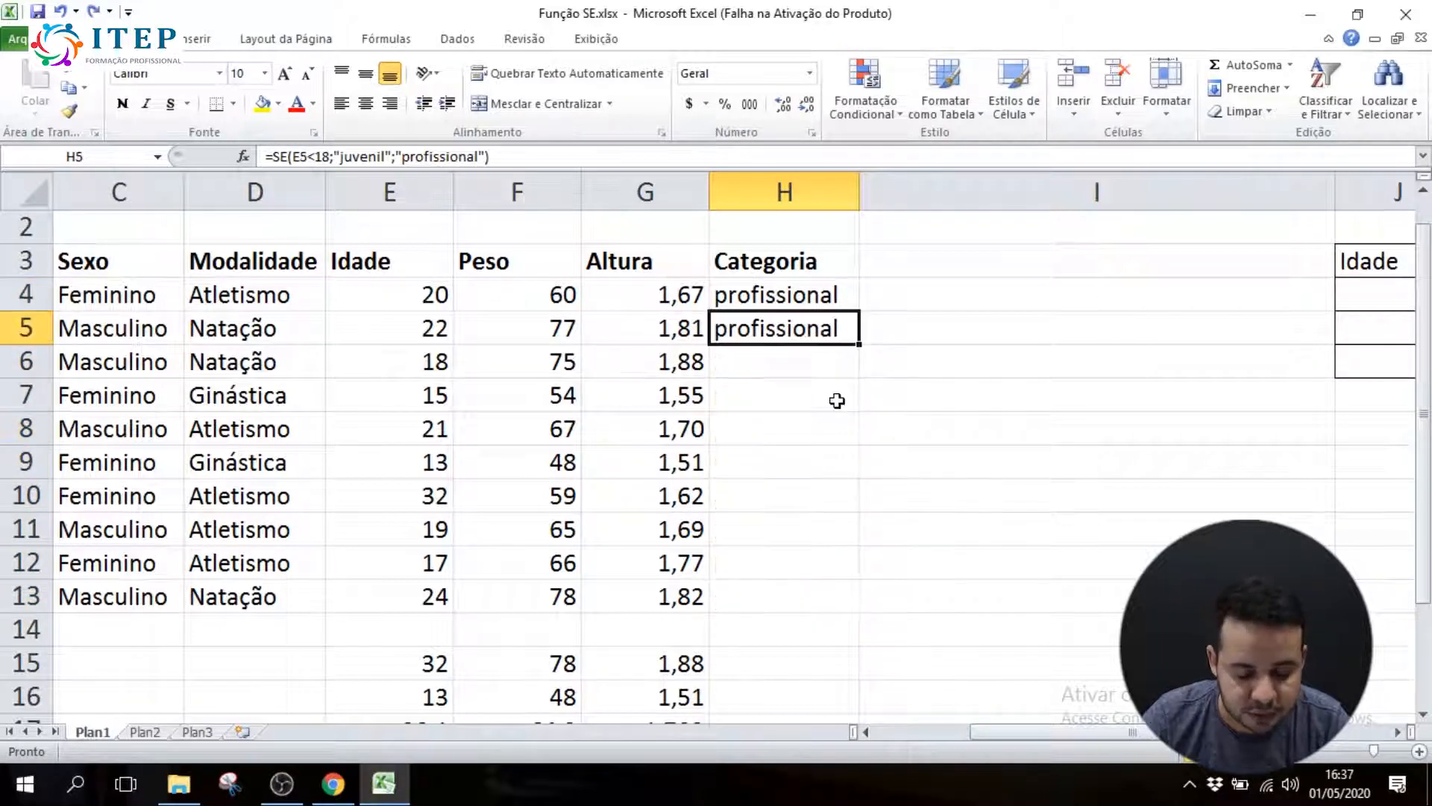
Copy the SE formula from H5 down the Categoria column through H13
left_click(792, 302)
left_click(789, 327)
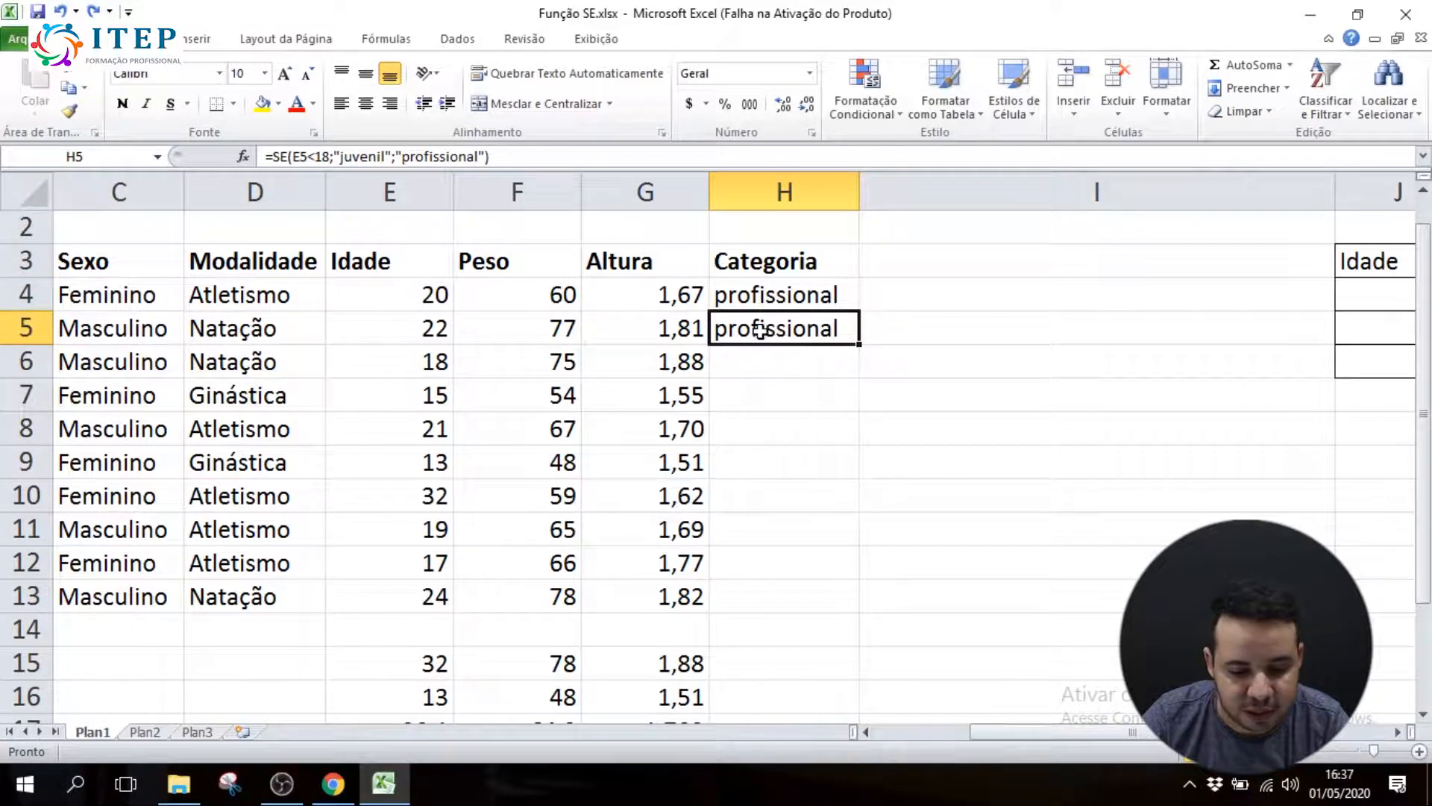
left_click(763, 355)
left_click(754, 383)
left_click(745, 433)
left_click(752, 463)
left_click(757, 496)
left_click(758, 529)
left_click(760, 565)
left_click(762, 593)
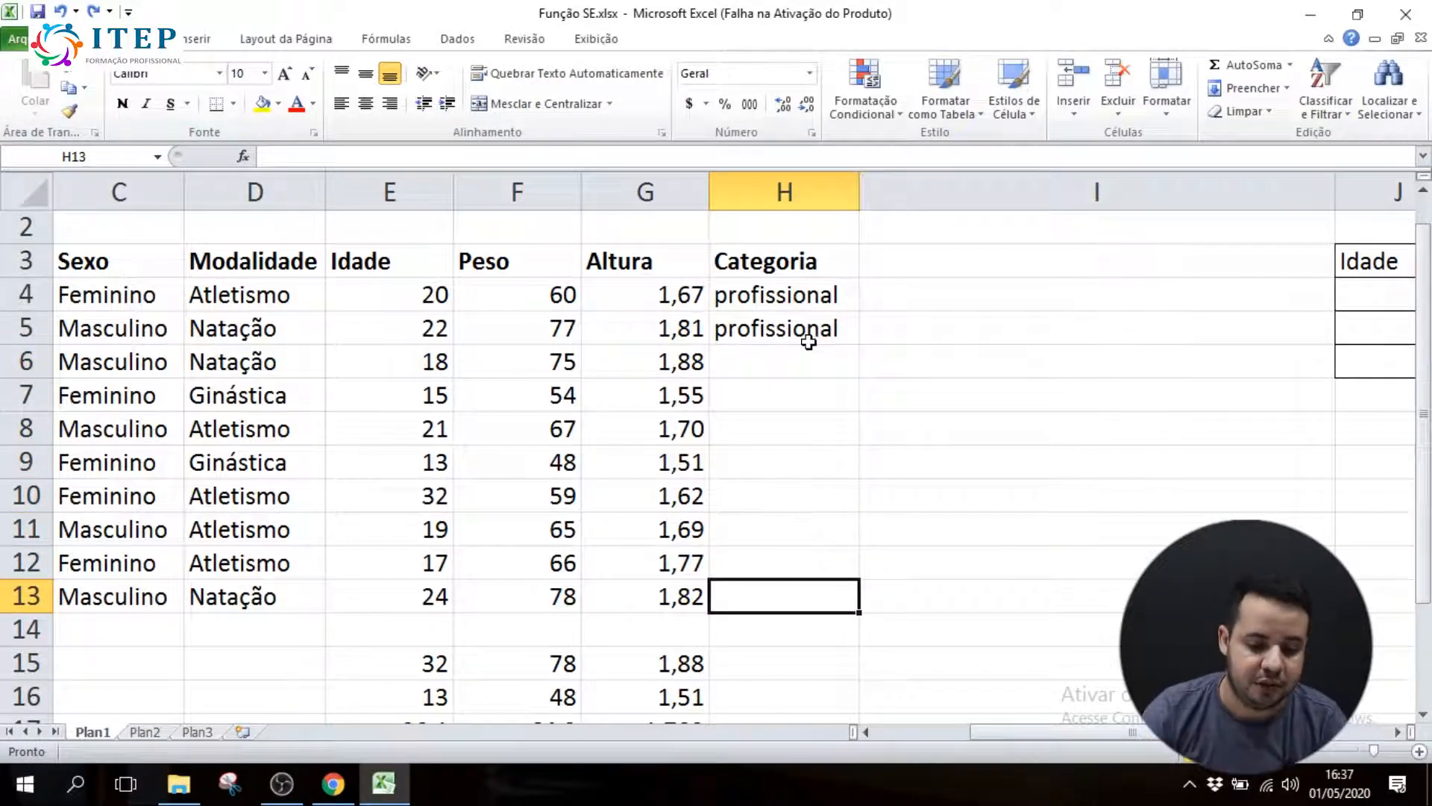
left_click(773, 329)
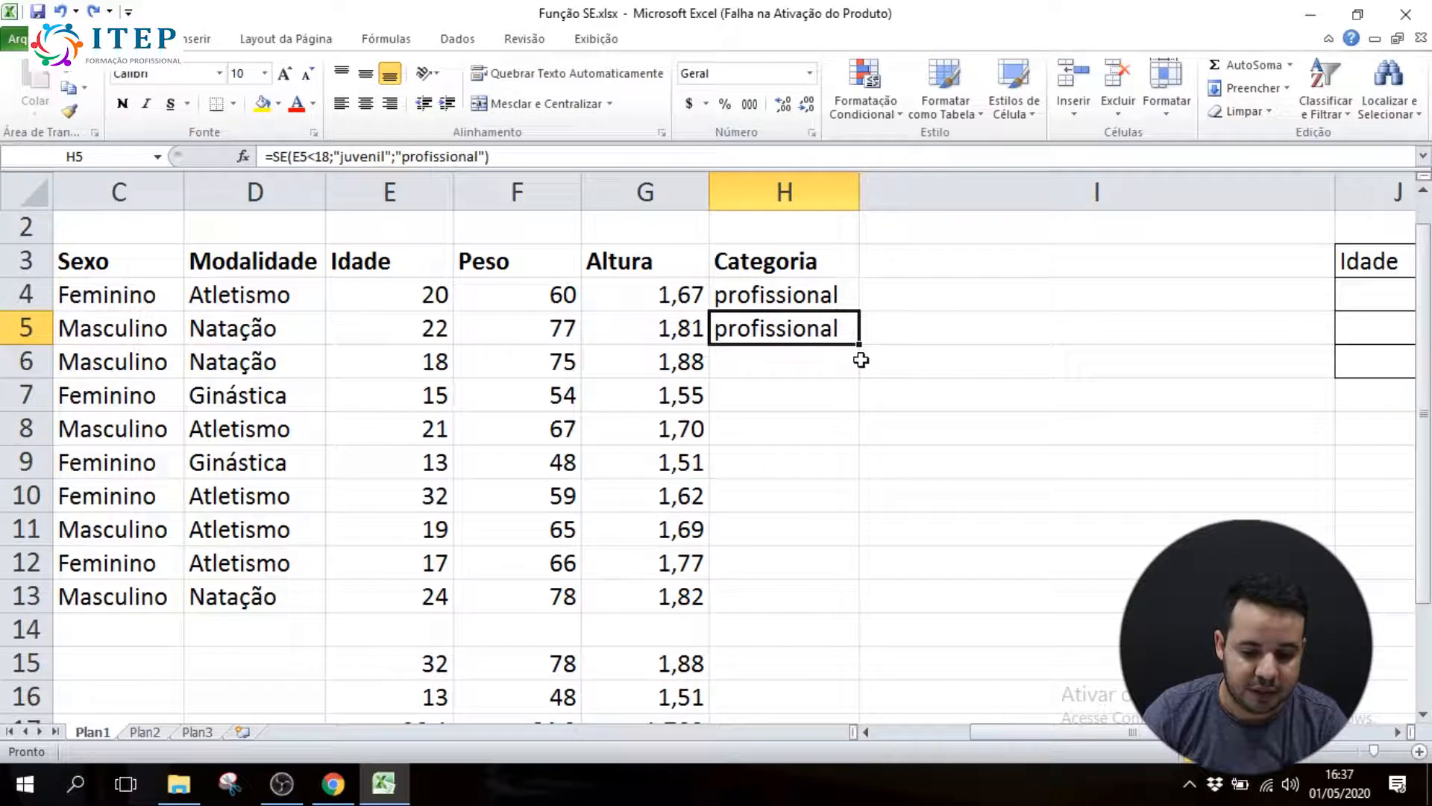
left_click_drag(860, 345, 859, 597)
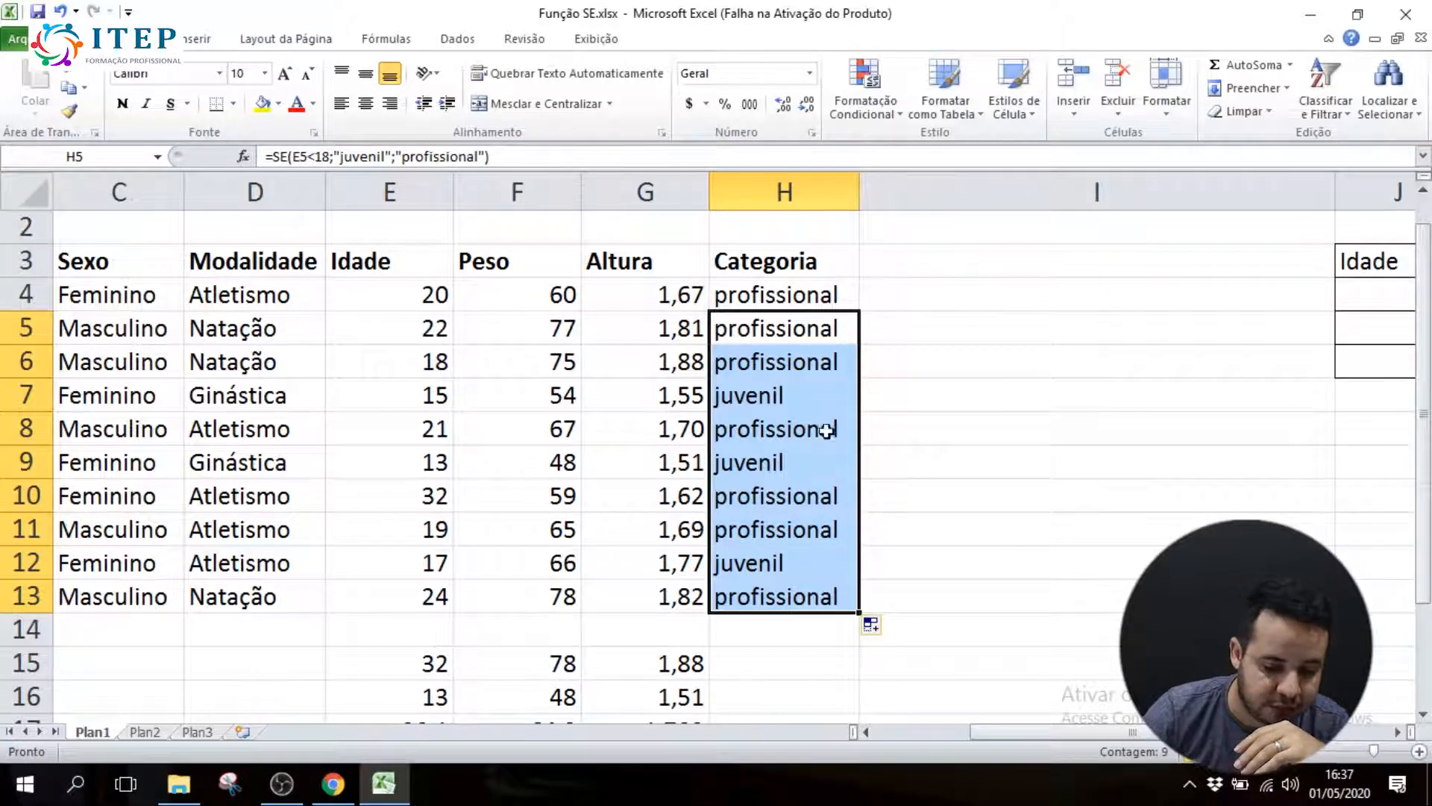
Switch to Chrome and read item 12 and the explanation of the logical test in =SE(E4<18
left_click(334, 783)
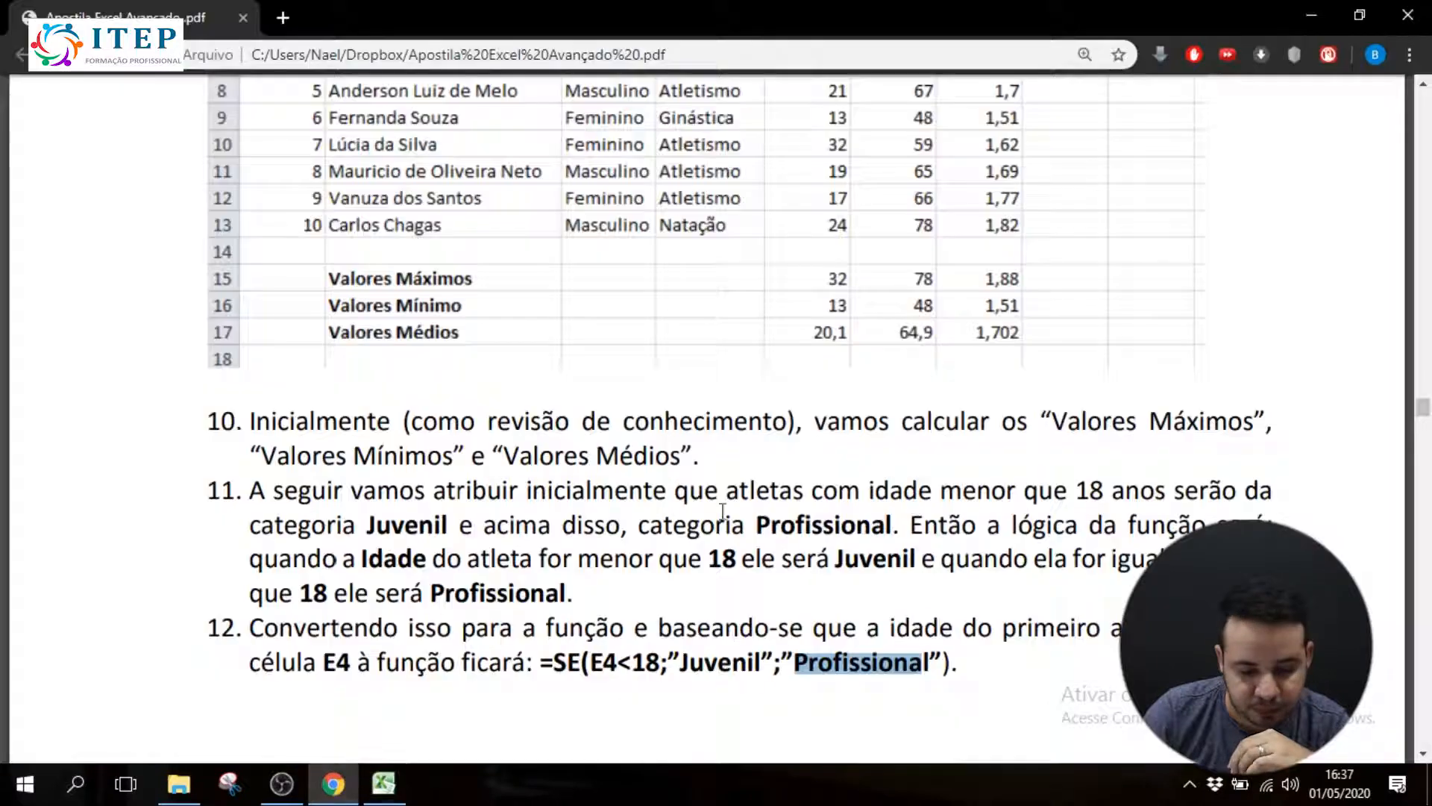
scroll(801, 578, "down", 5)
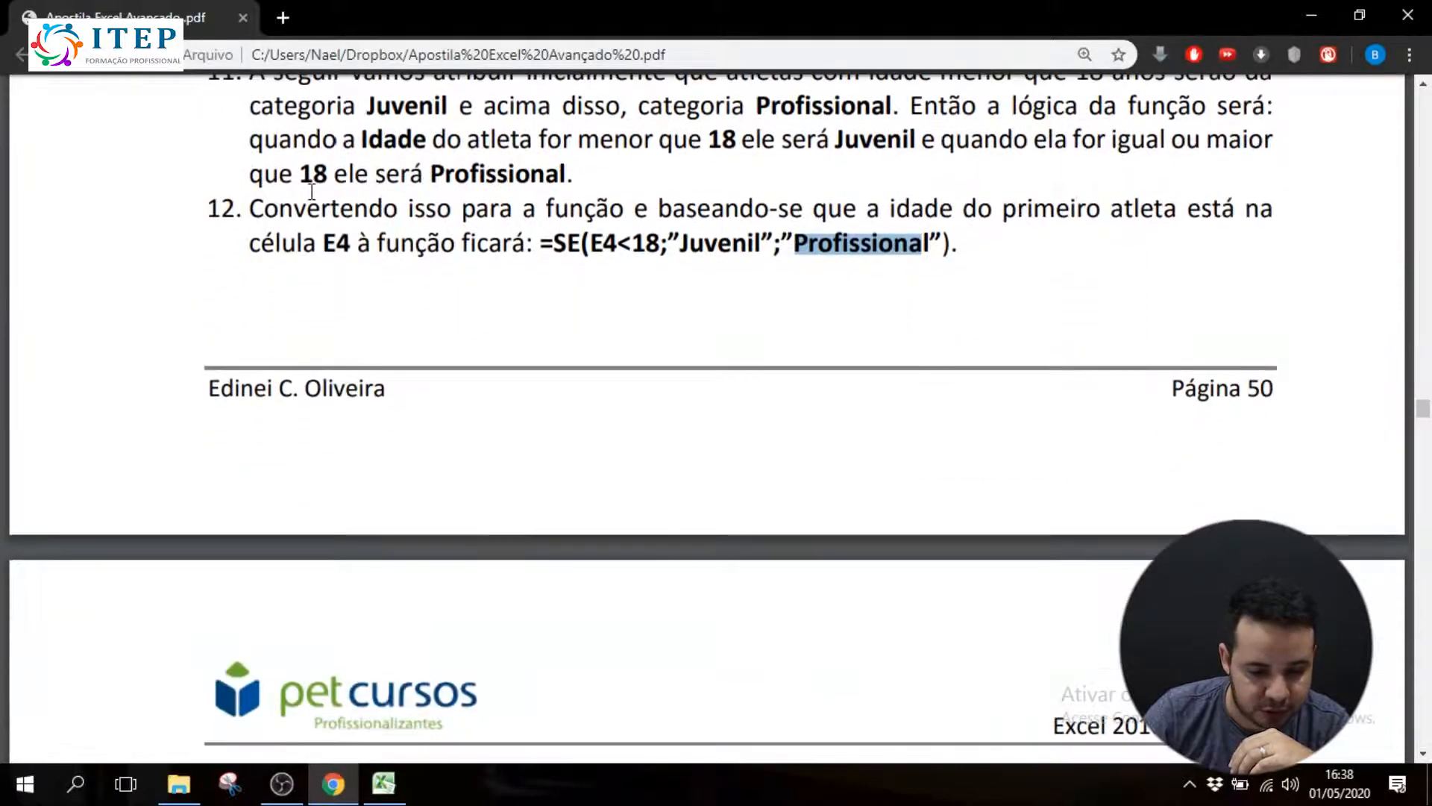
left_click_drag(243, 199, 912, 276)
scroll(684, 314, "down", 10)
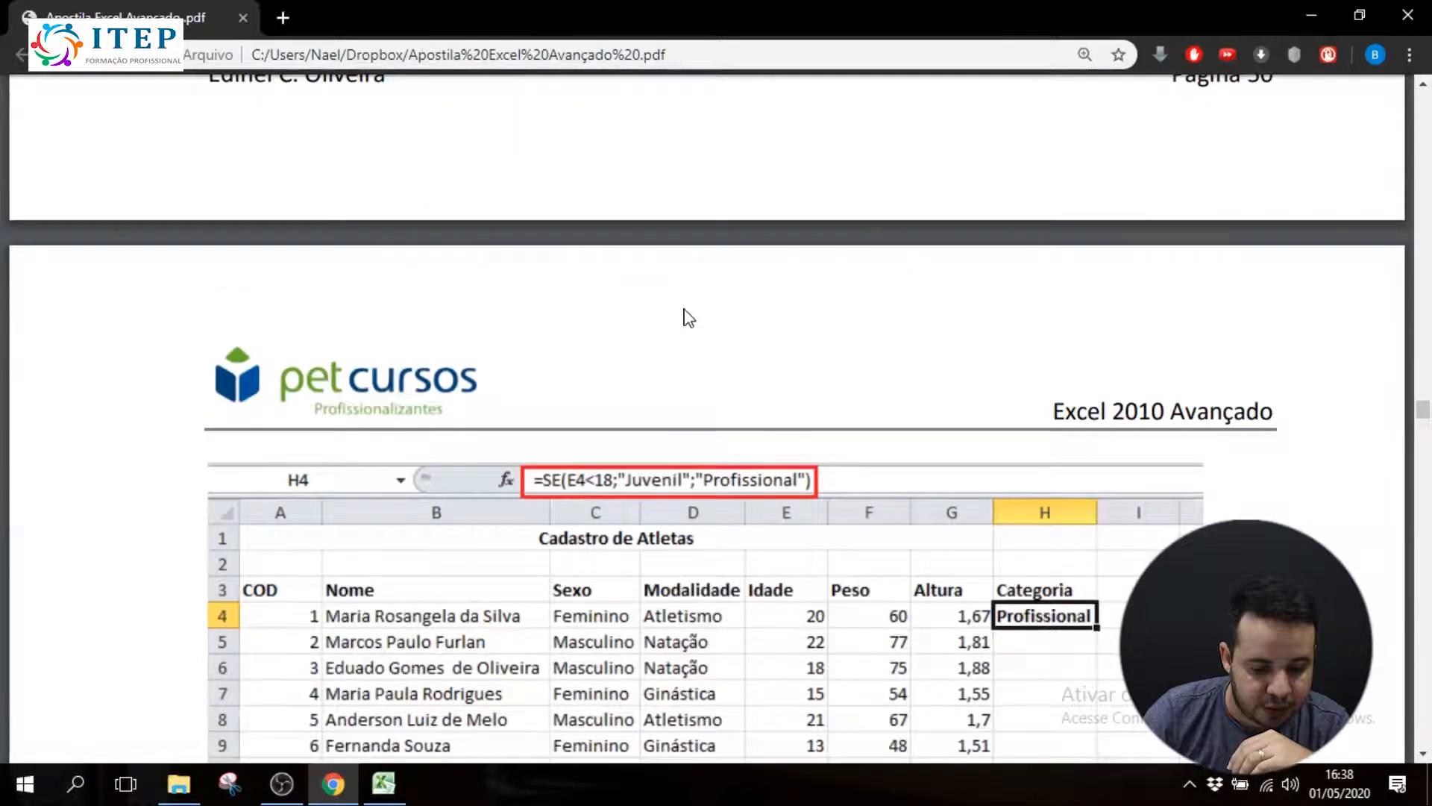
scroll(684, 313, "up", 1)
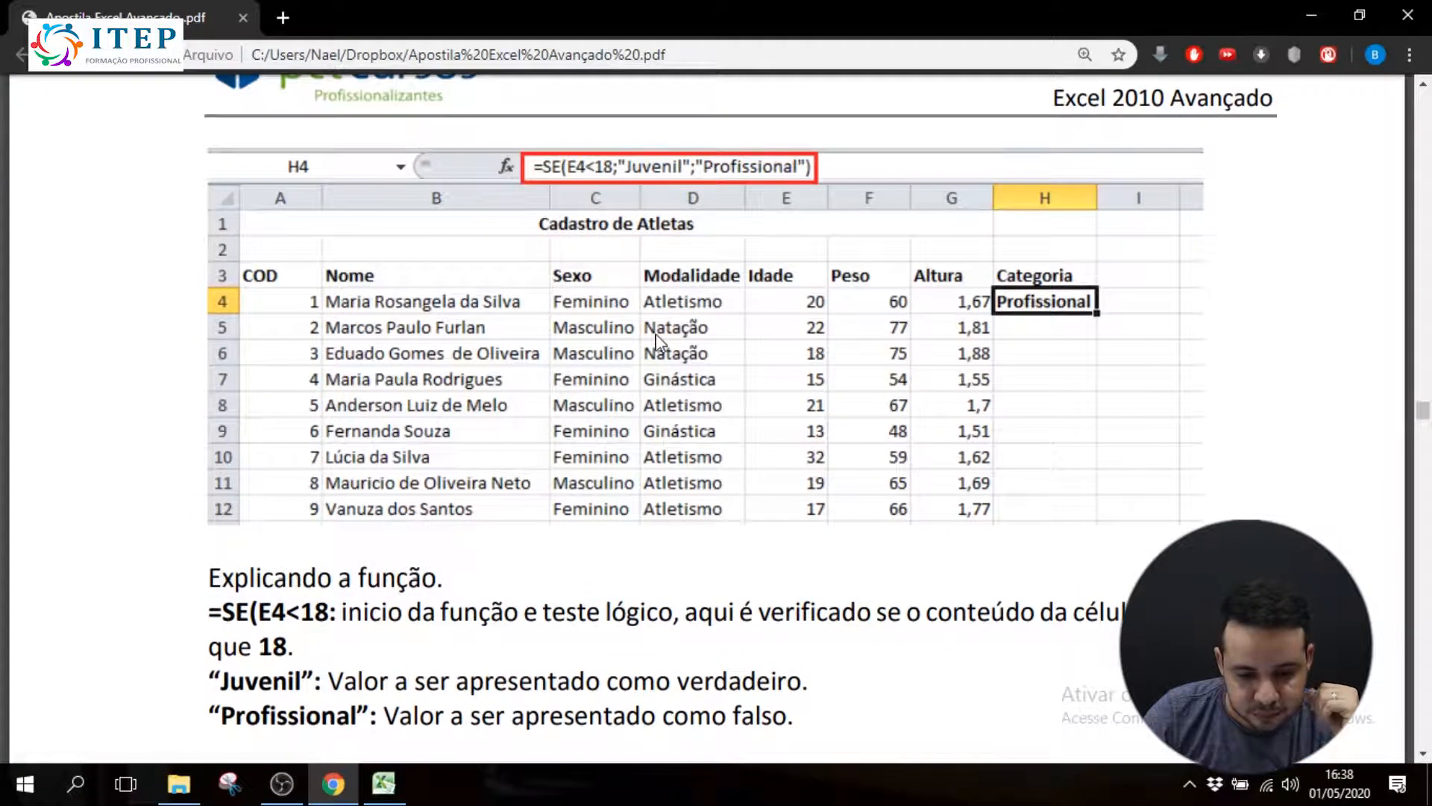
scroll(340, 552, "down", 1)
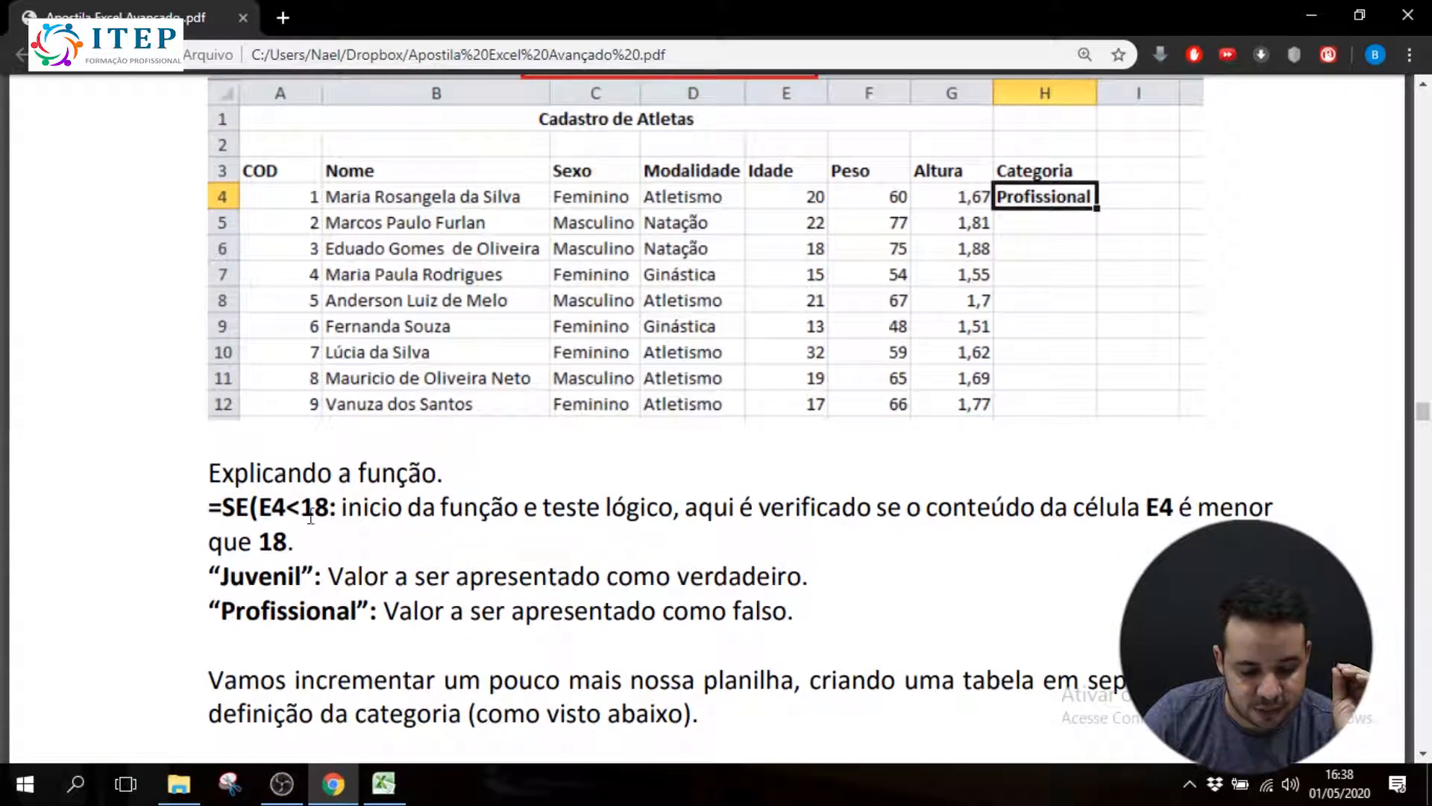
left_click_drag(343, 515, 706, 520)
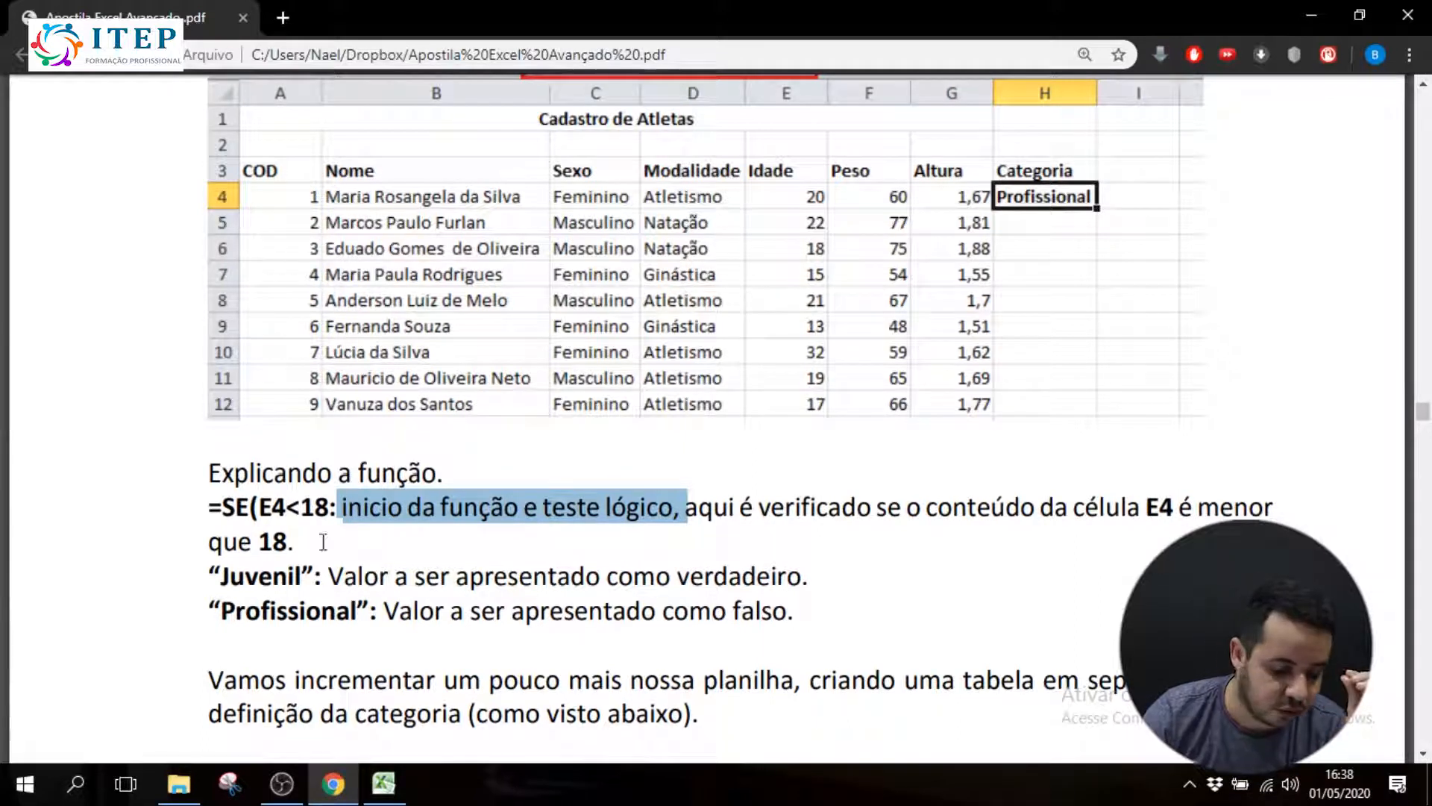
Check Idade cell E4 in Excel and return to Chrome to read how Juvenil and Profissional serve as true and false values
left_click(384, 783)
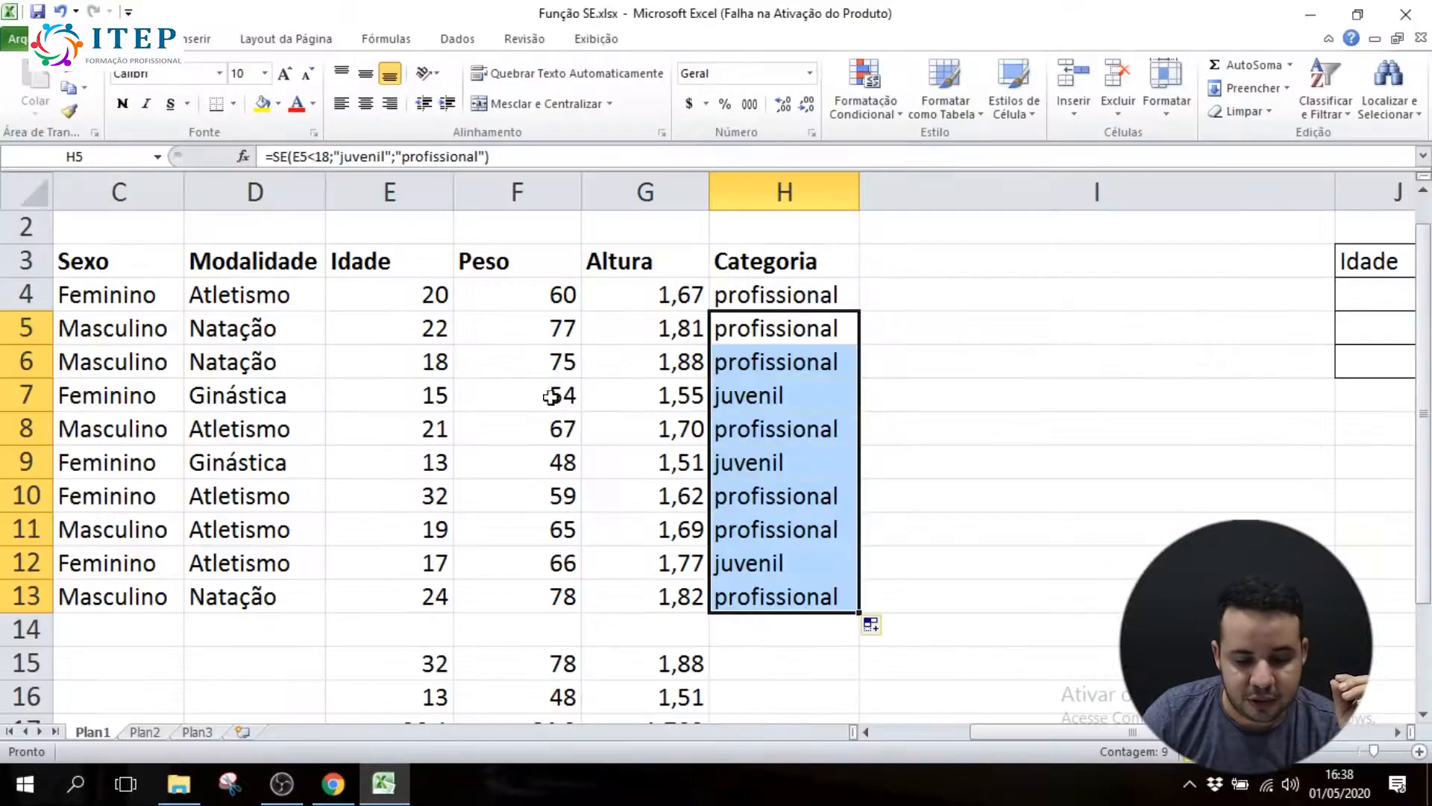
mouse_move(433, 292)
left_mouse_down()
mouse_move(387, 575)
mouse_move(413, 293)
left_mouse_up()
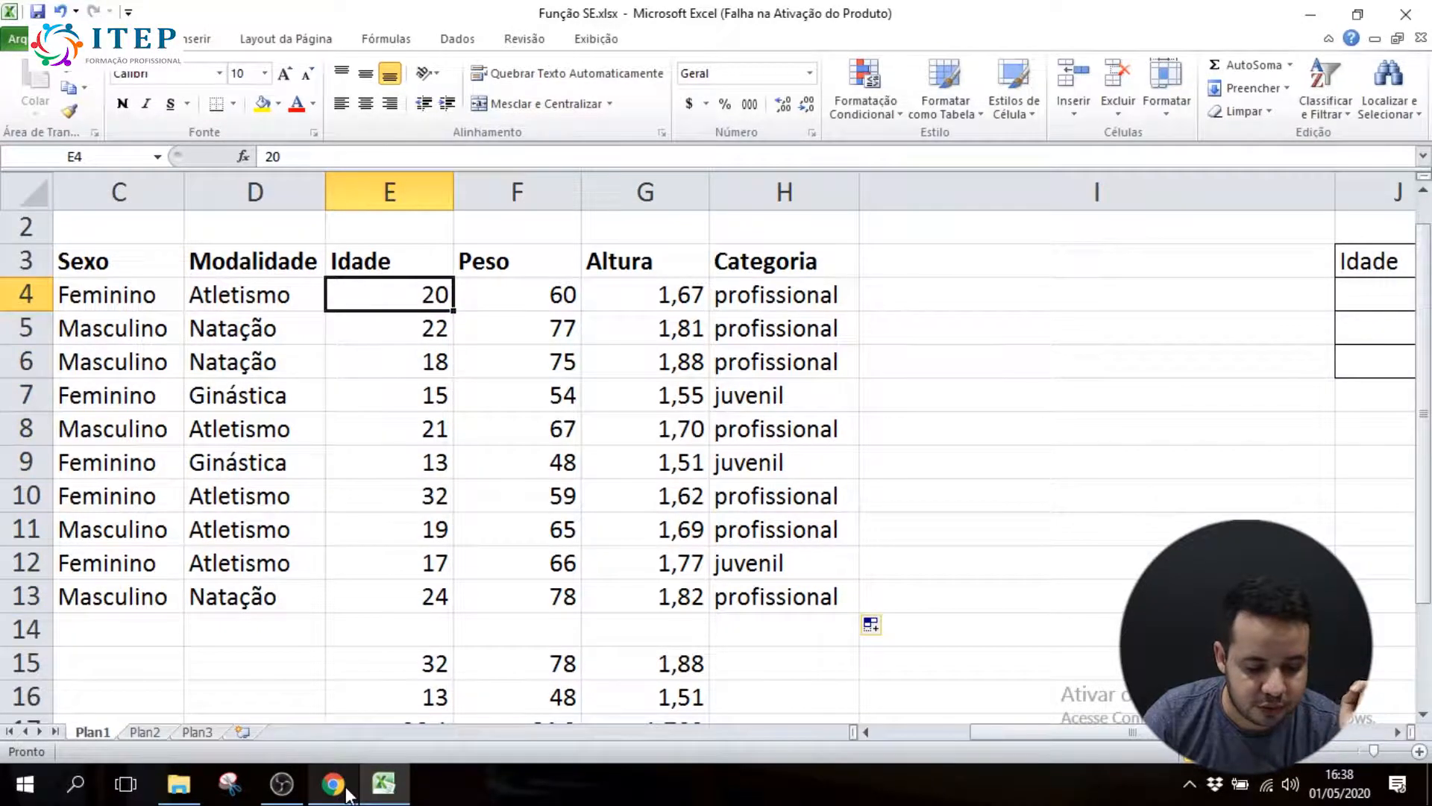
mouse_move(346, 793)
left_click(350, 710)
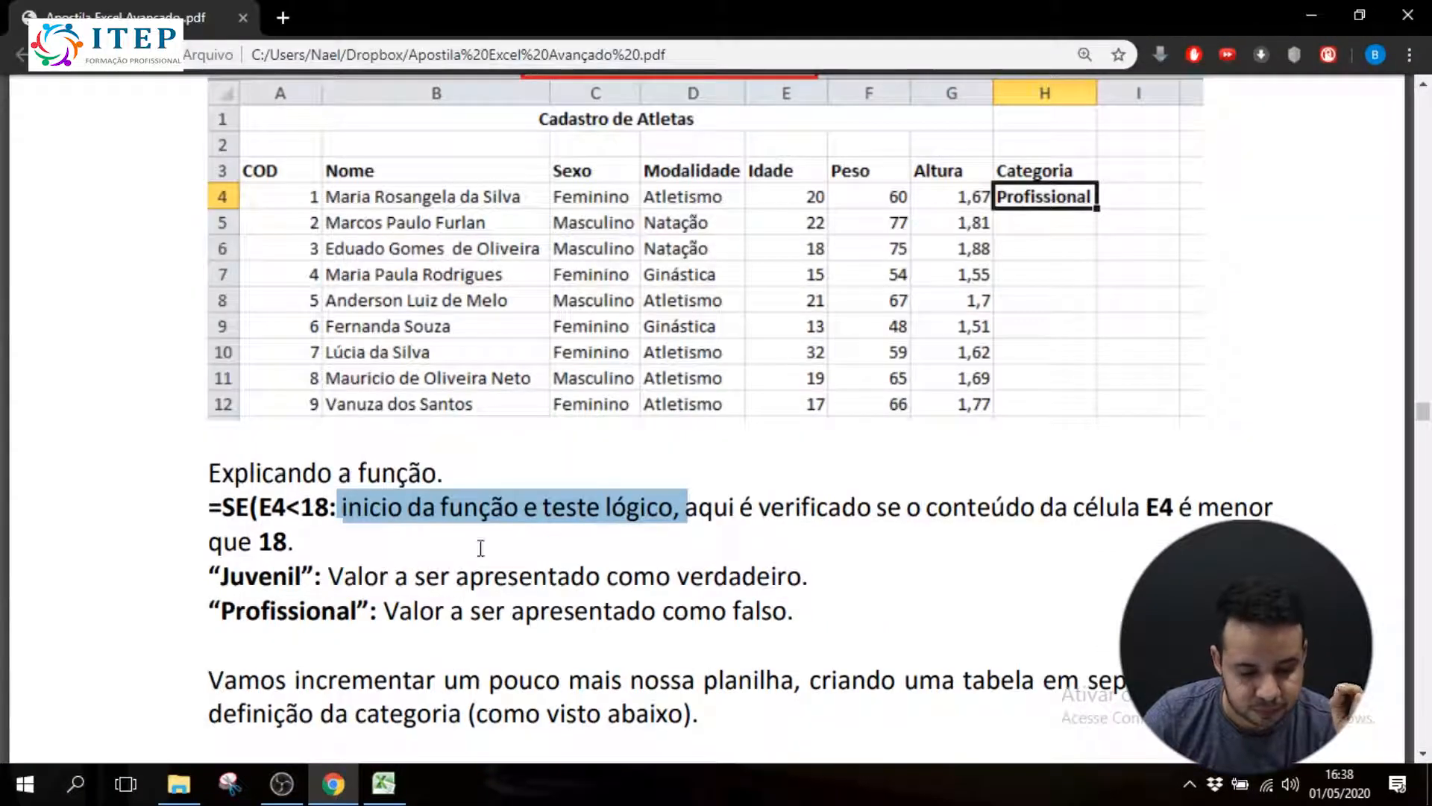
left_click_drag(328, 581, 858, 584)
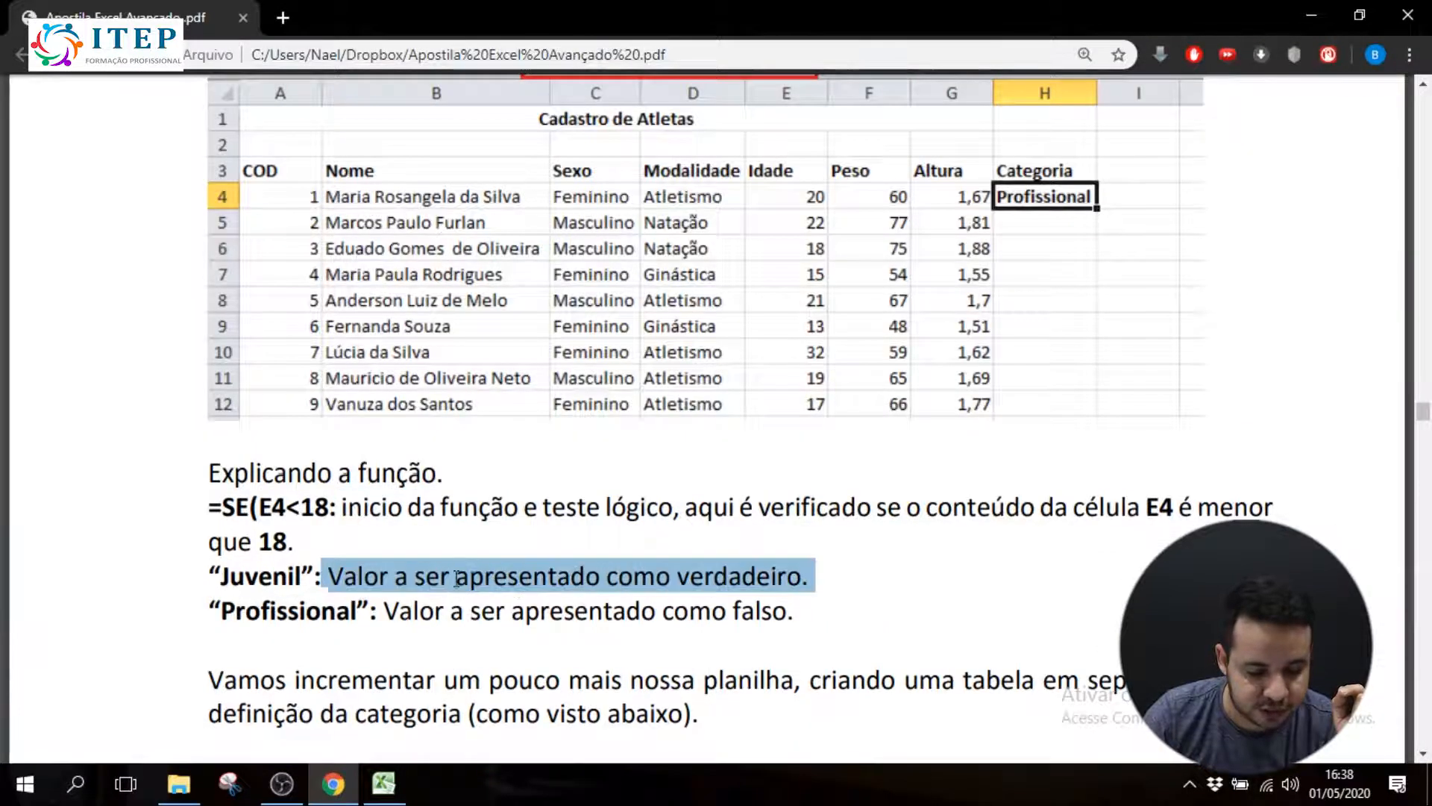
left_click_drag(387, 610, 819, 634)
Read the section on the separate Idade and Categoria table and the nested SE formula that uses columns J and K
scroll(629, 675, "down", 4)
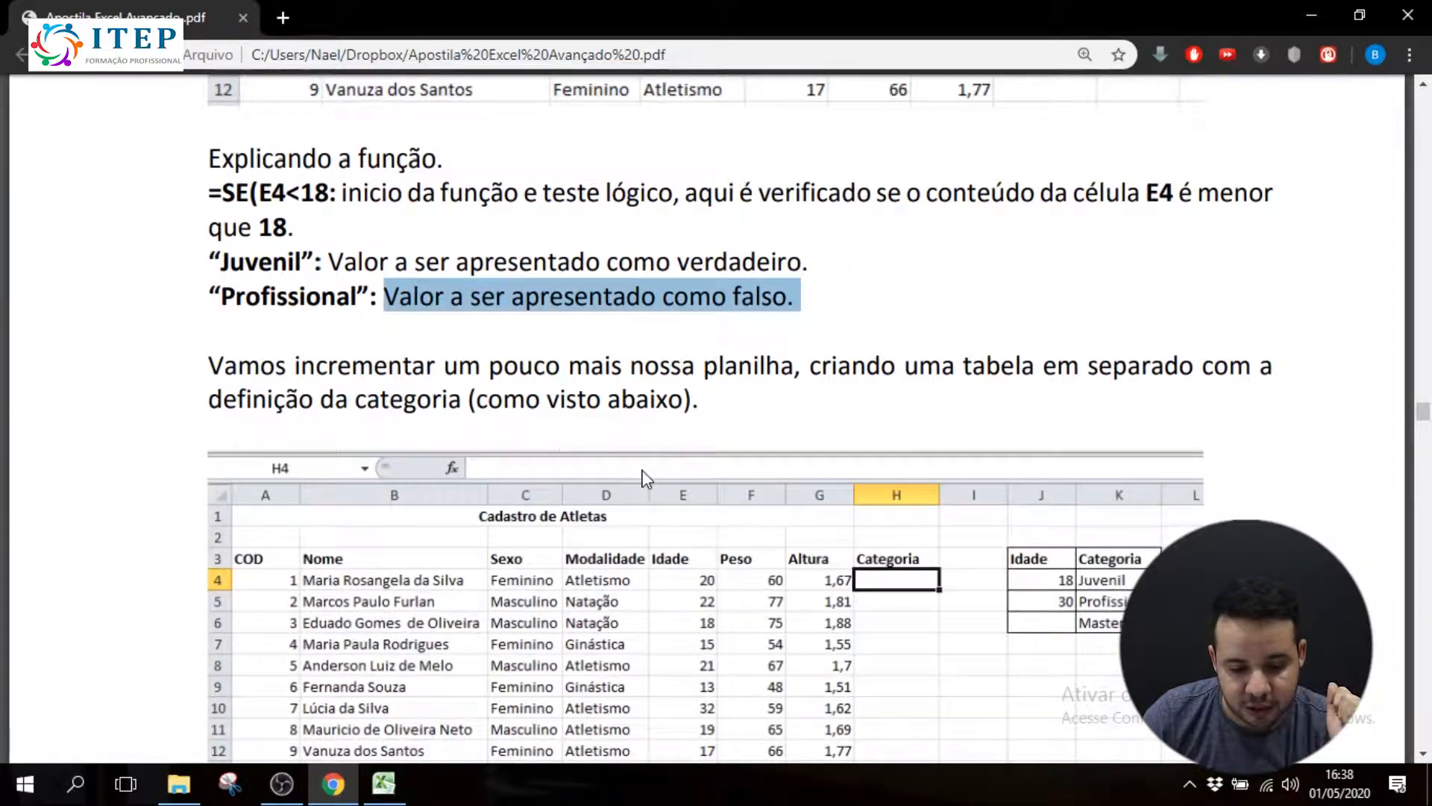
scroll(767, 383, "down", 3)
scroll(761, 346, "down", 1)
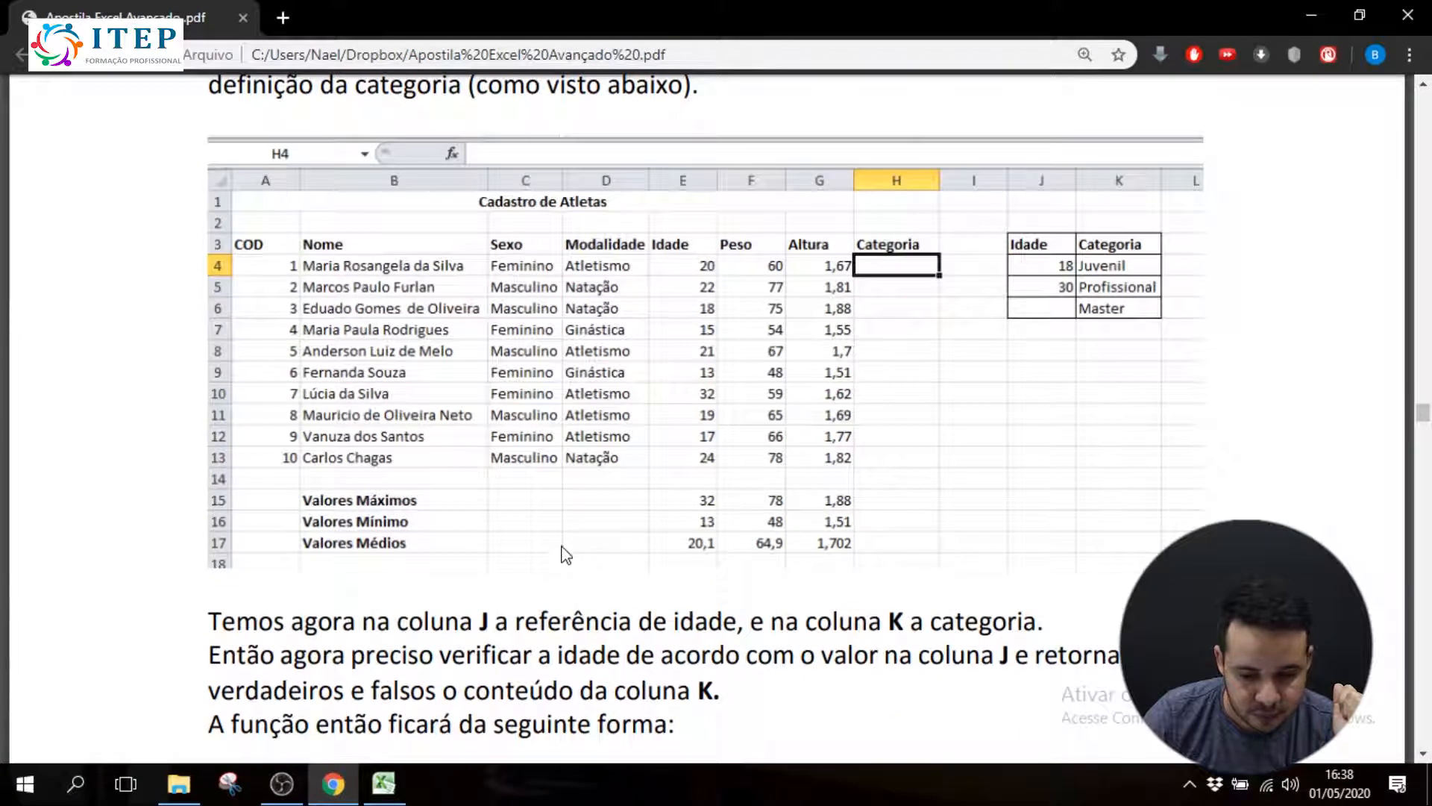
left_click_drag(224, 621, 569, 622)
left_click_drag(655, 620, 746, 625)
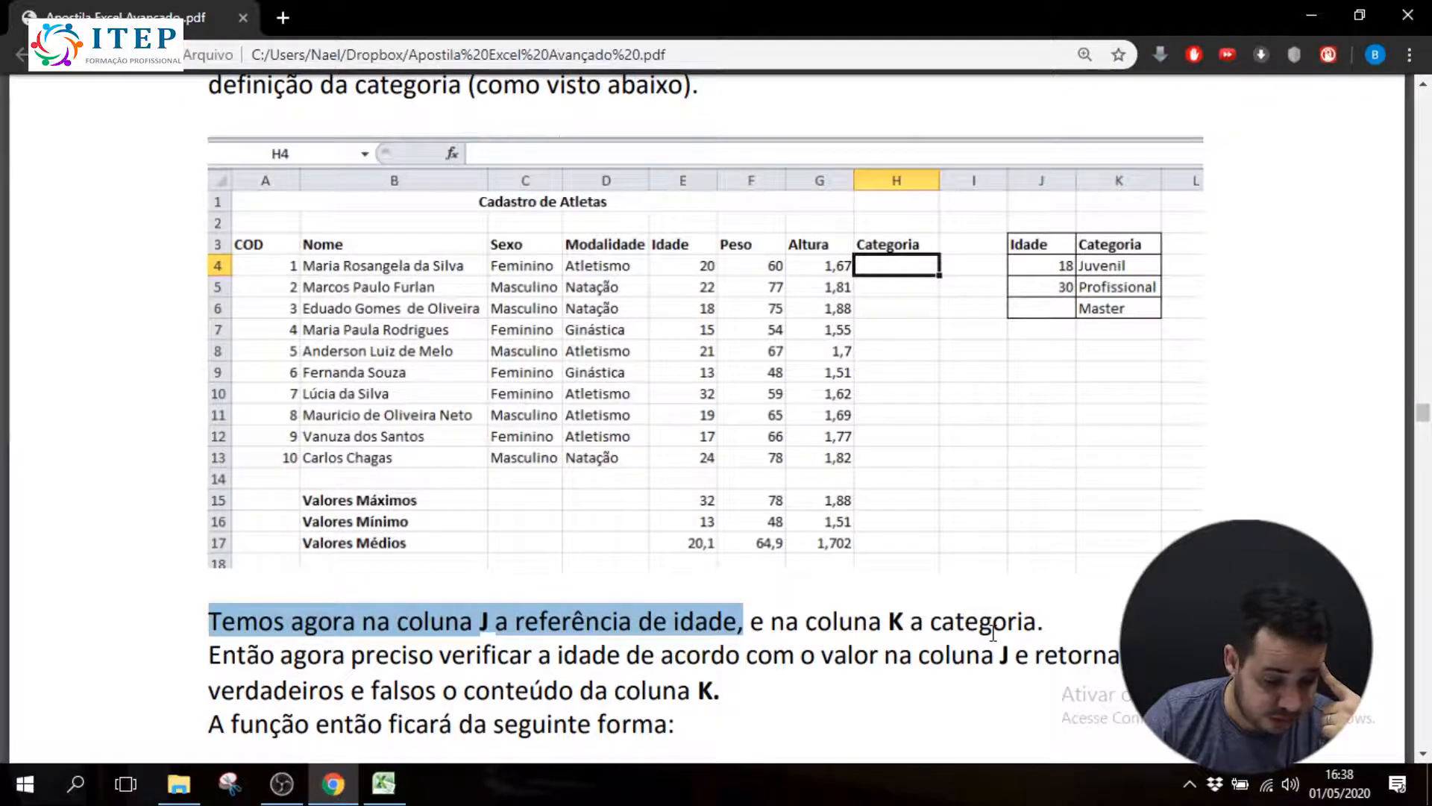
scroll(923, 629, "down", 2)
scroll(923, 629, "down", 3)
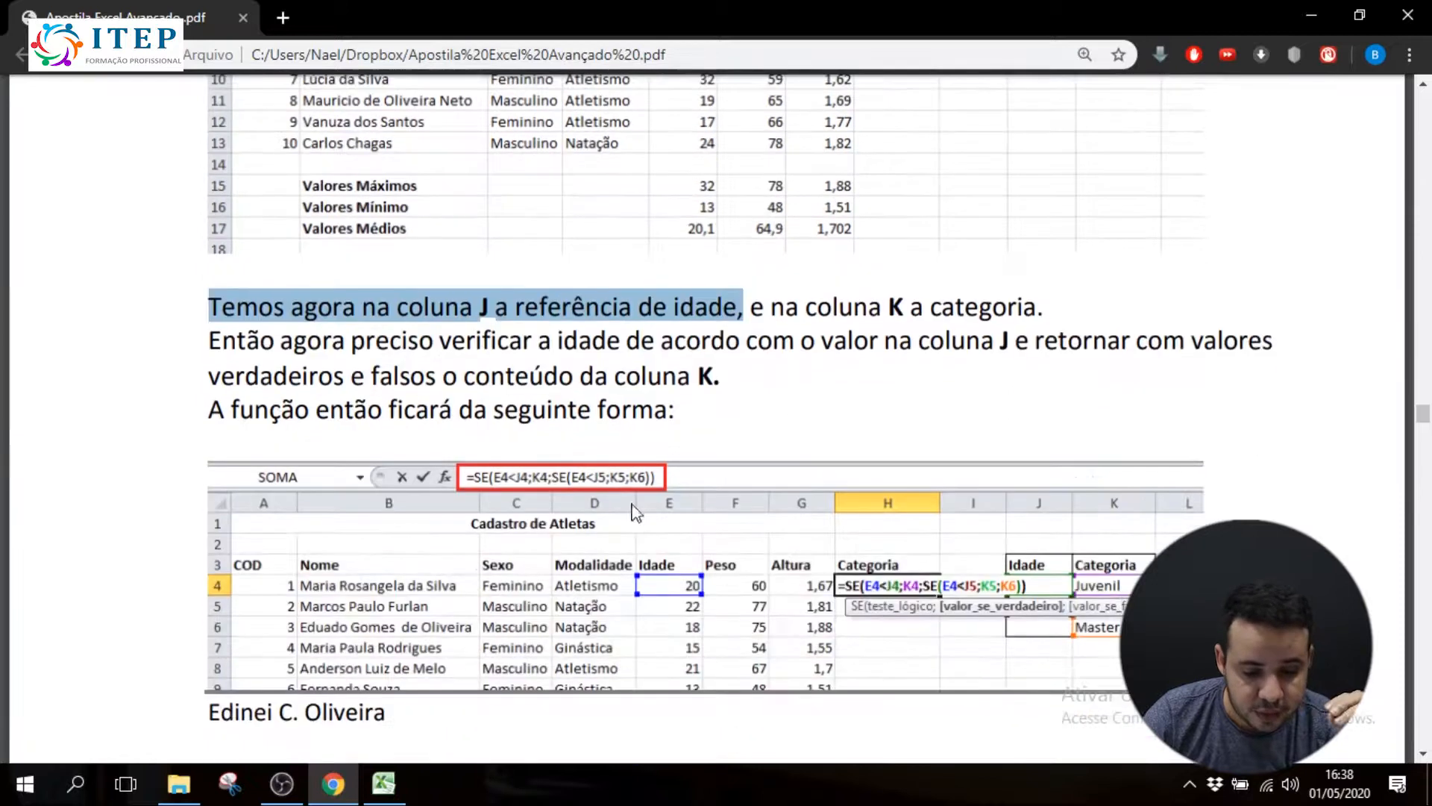
left_click_drag(214, 335, 719, 385)
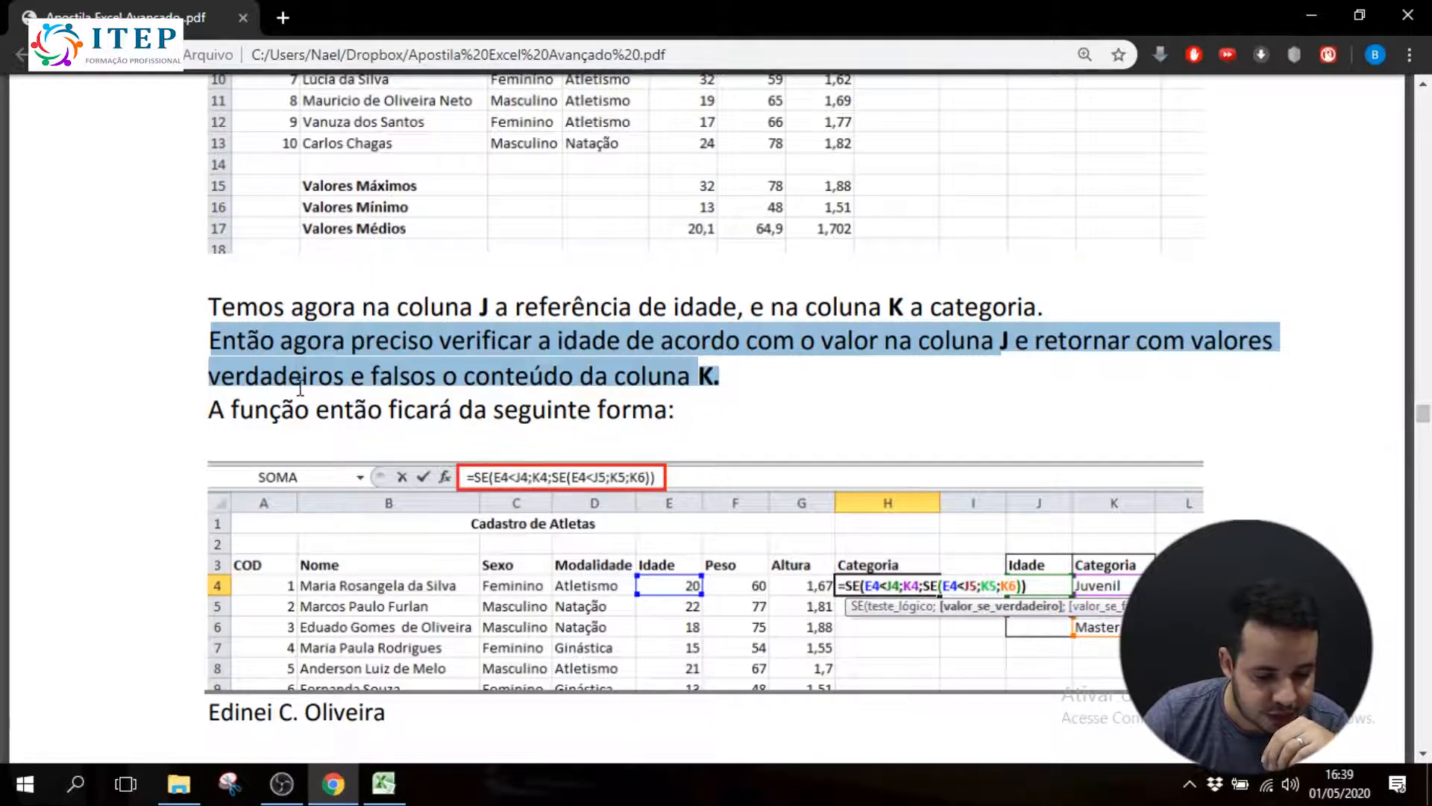
scroll(680, 422, "down", 5)
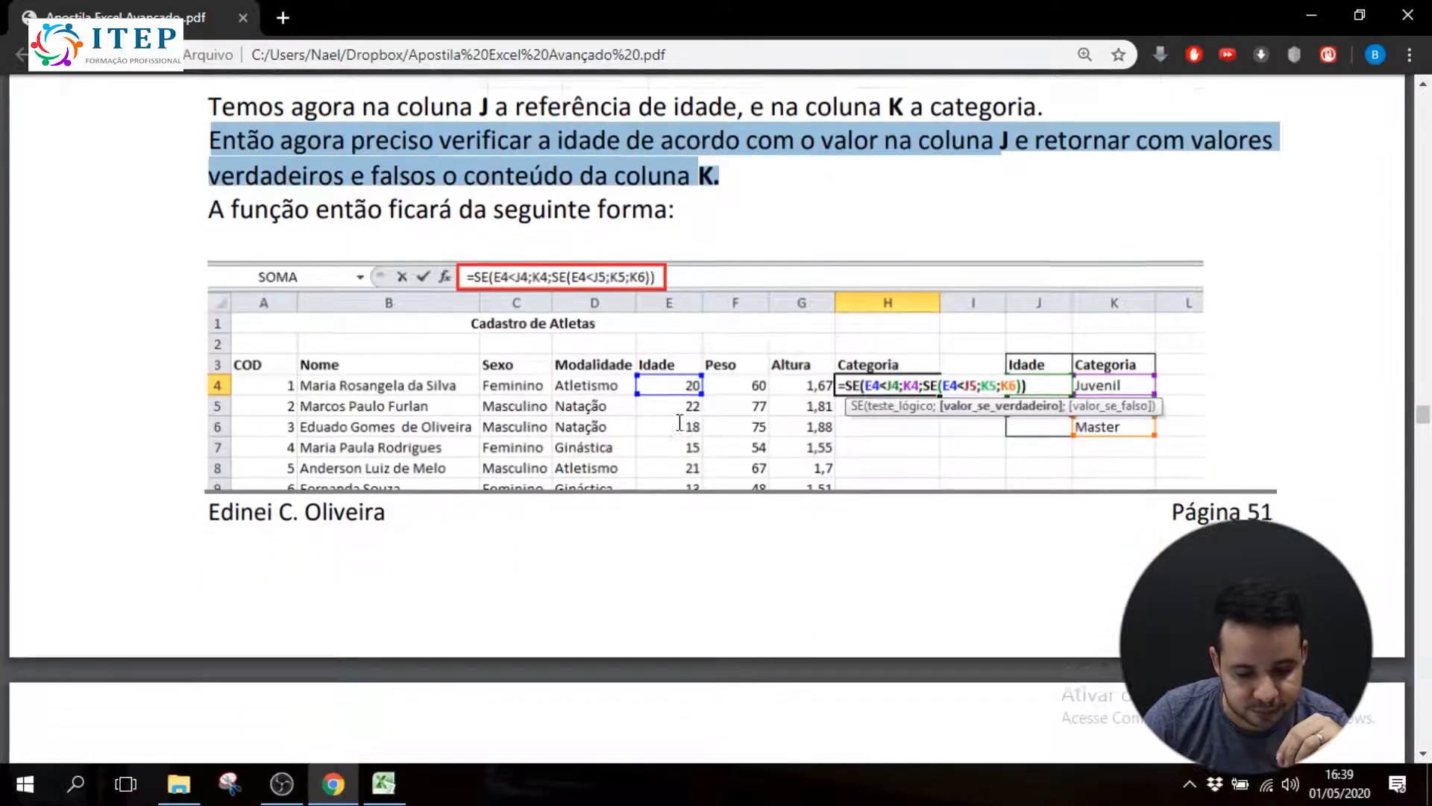
Switch to Excel, narrow column I, and enter 18 in cell J4 of the Idade reference column
left_click(396, 764)
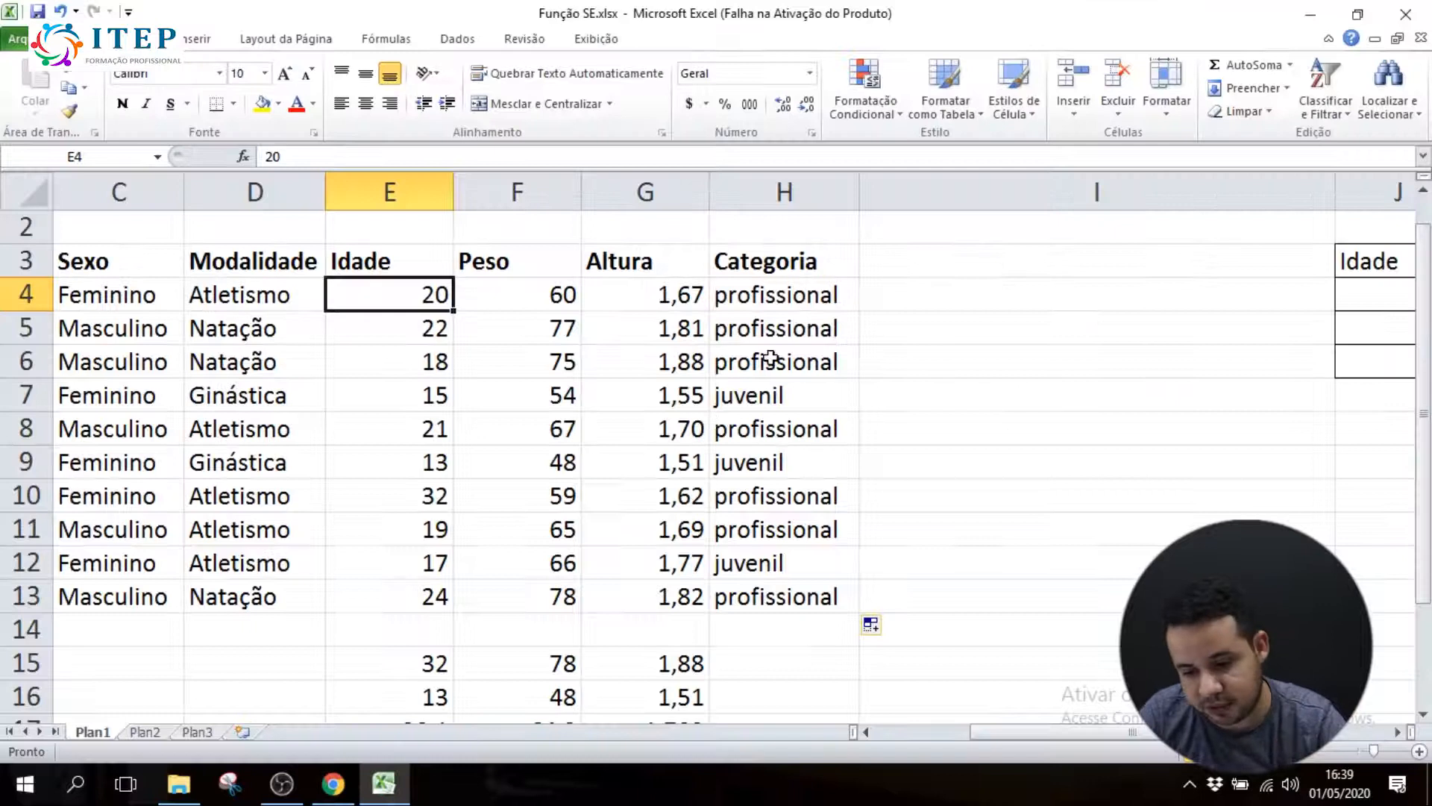
left_click_drag(1336, 193, 930, 224)
left_click_drag(768, 306, 738, 582)
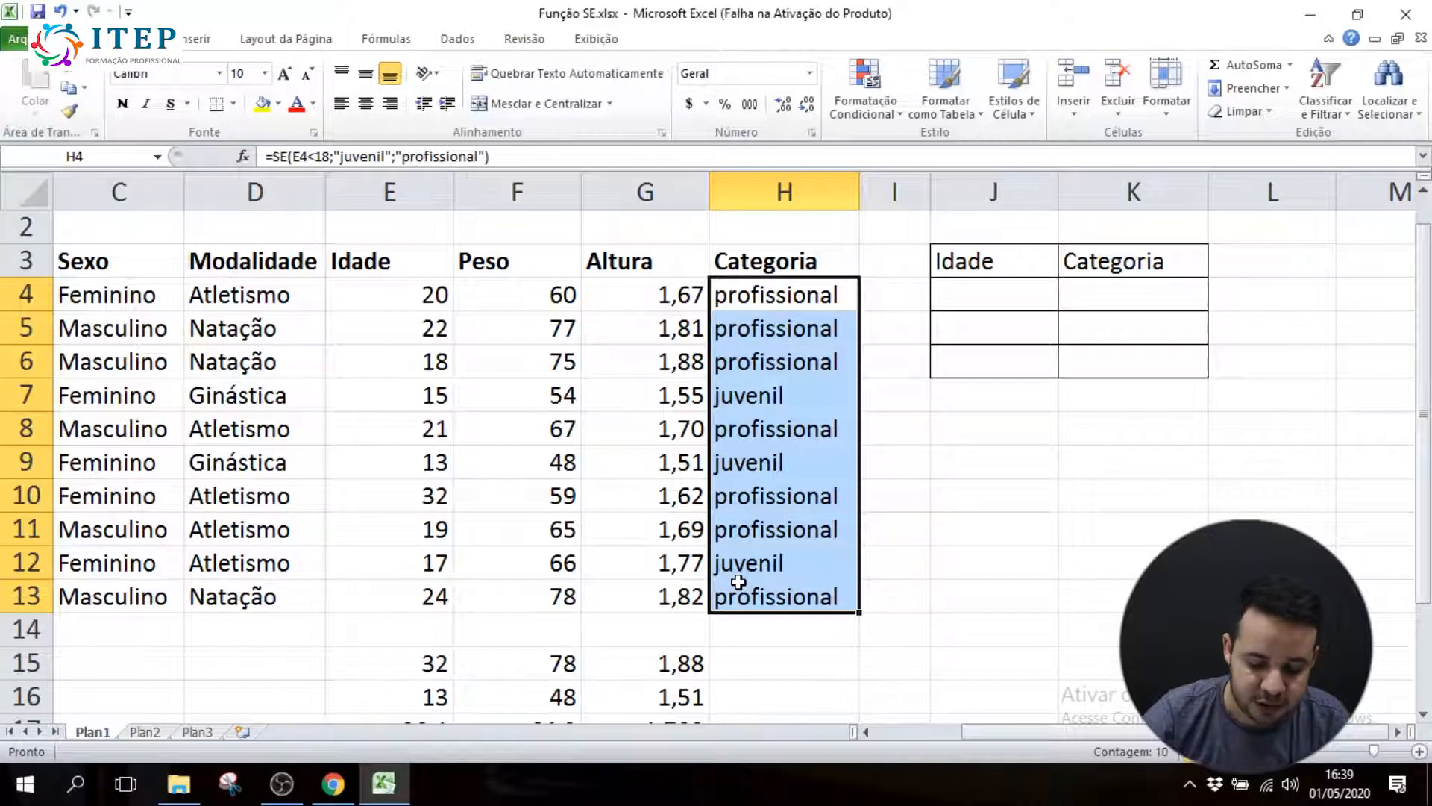
left_click(955, 295)
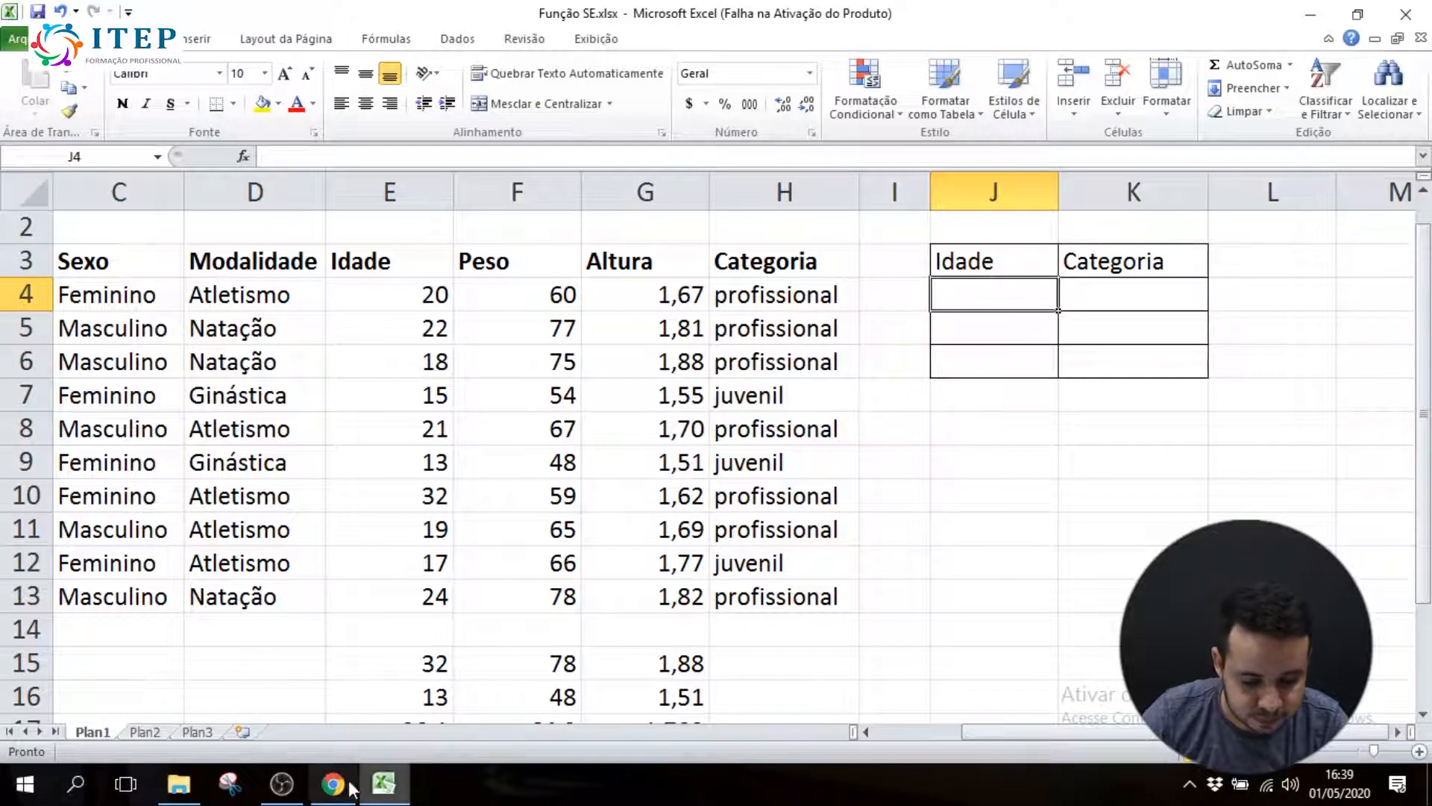
type("18")
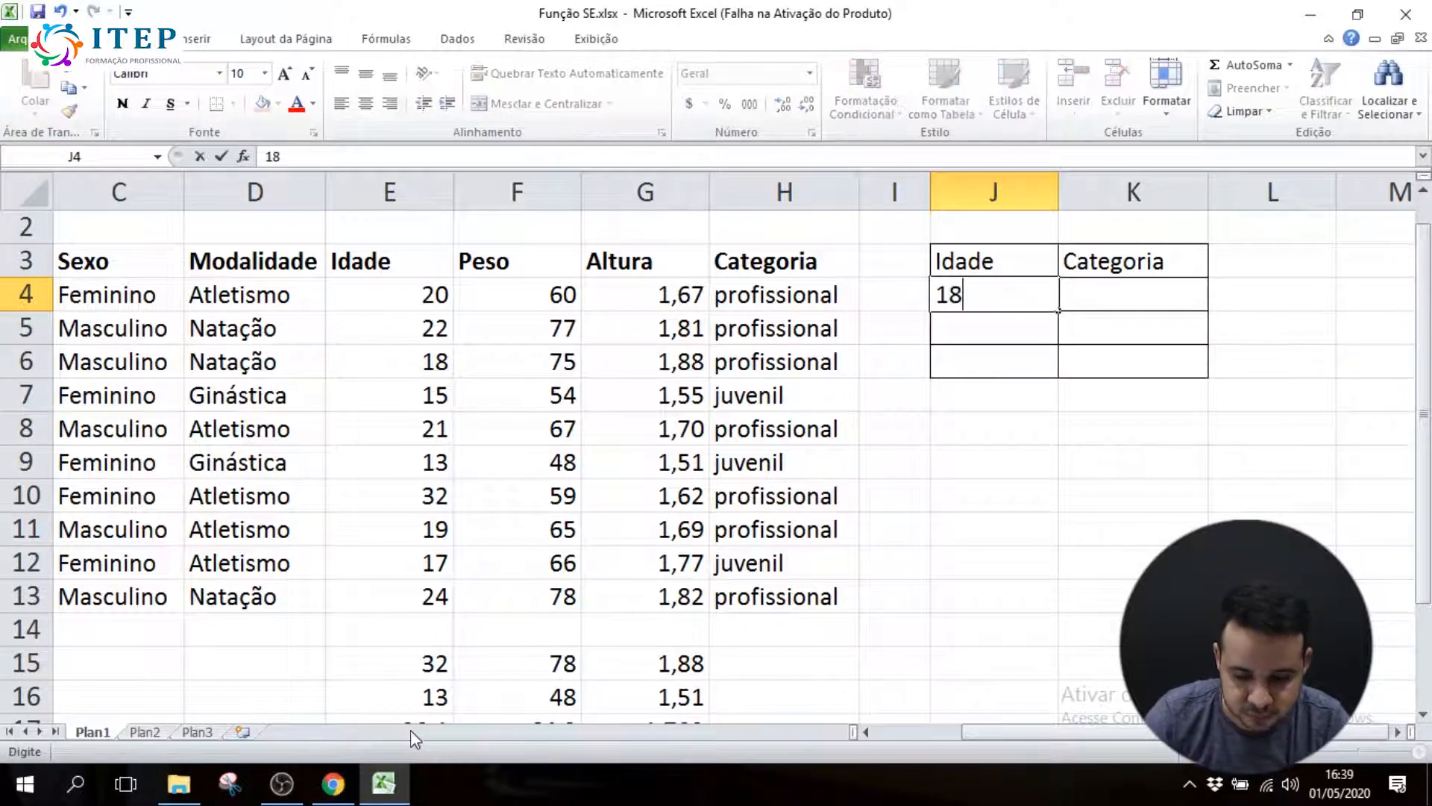
key("Return")
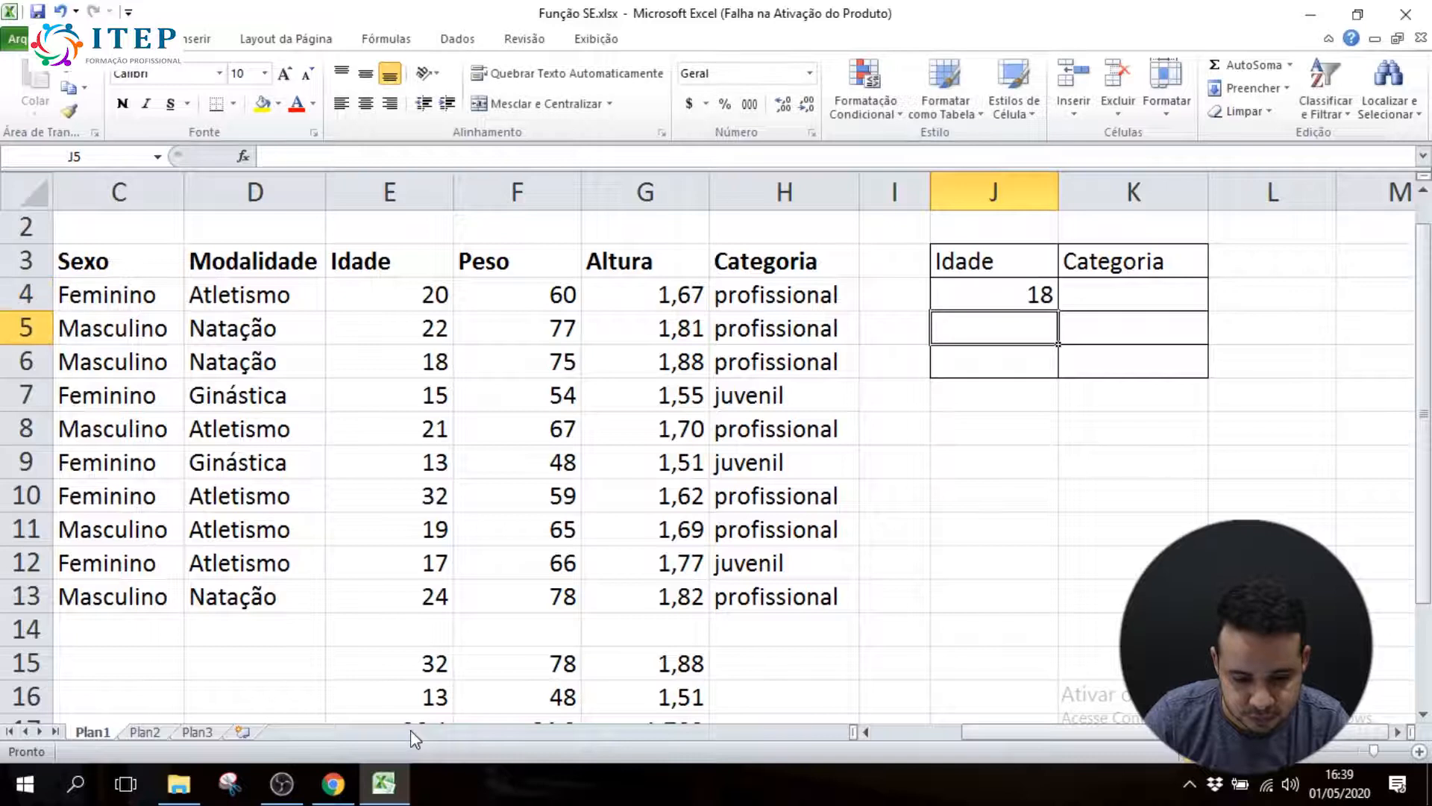
Check the example reference table in Chrome and enter 30 in Idade cell J5 back in Excel
left_click(329, 785)
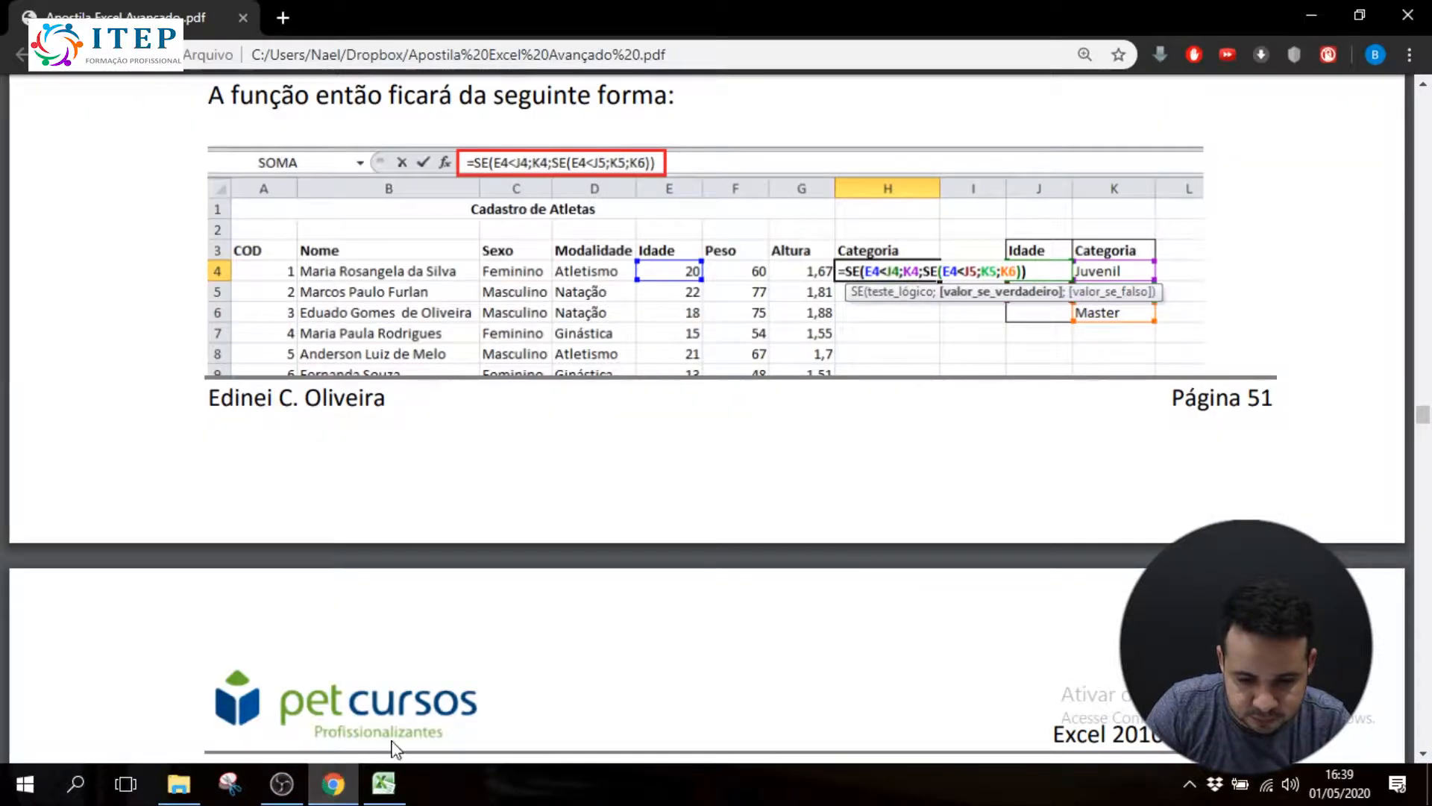
scroll(486, 553, "up", 10)
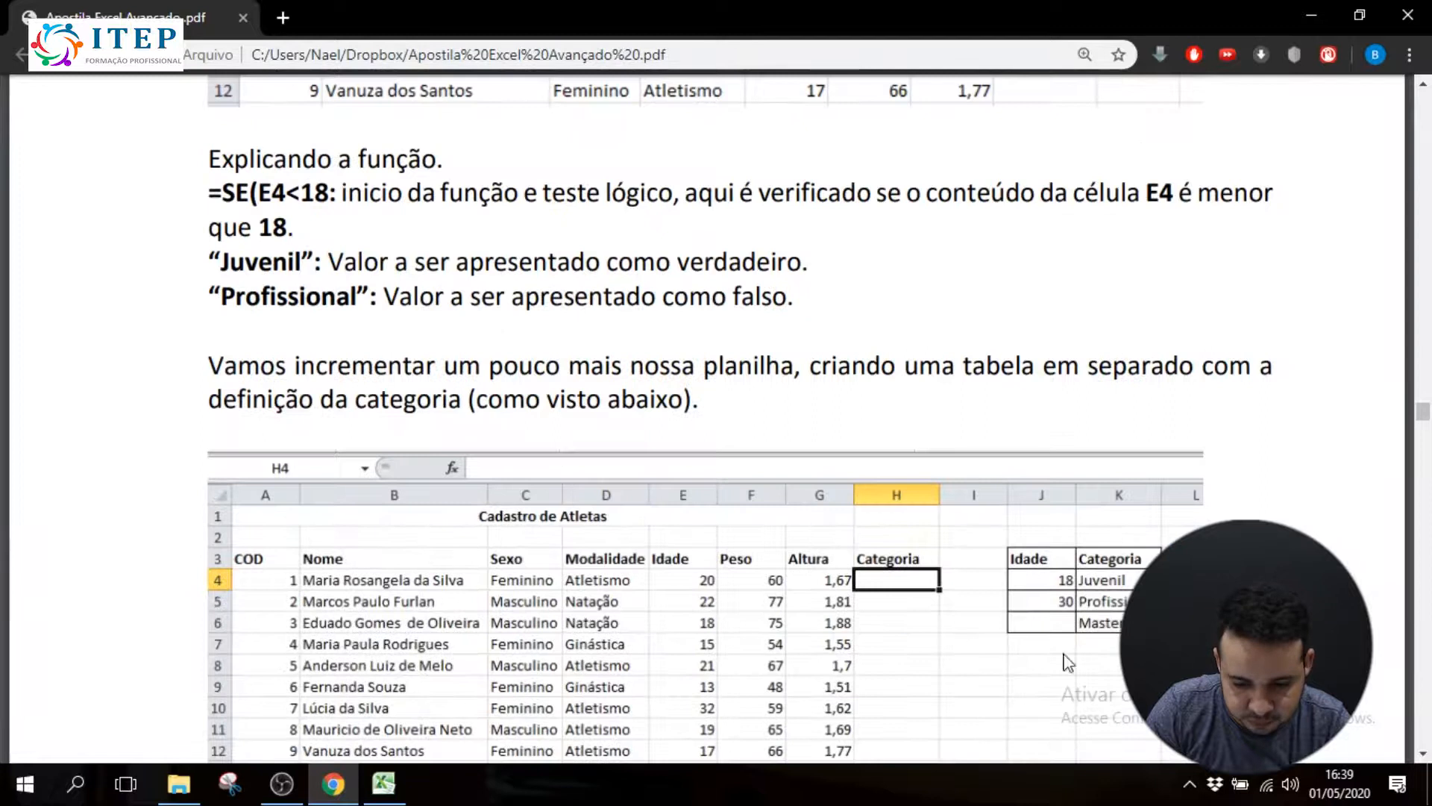
left_click(385, 783)
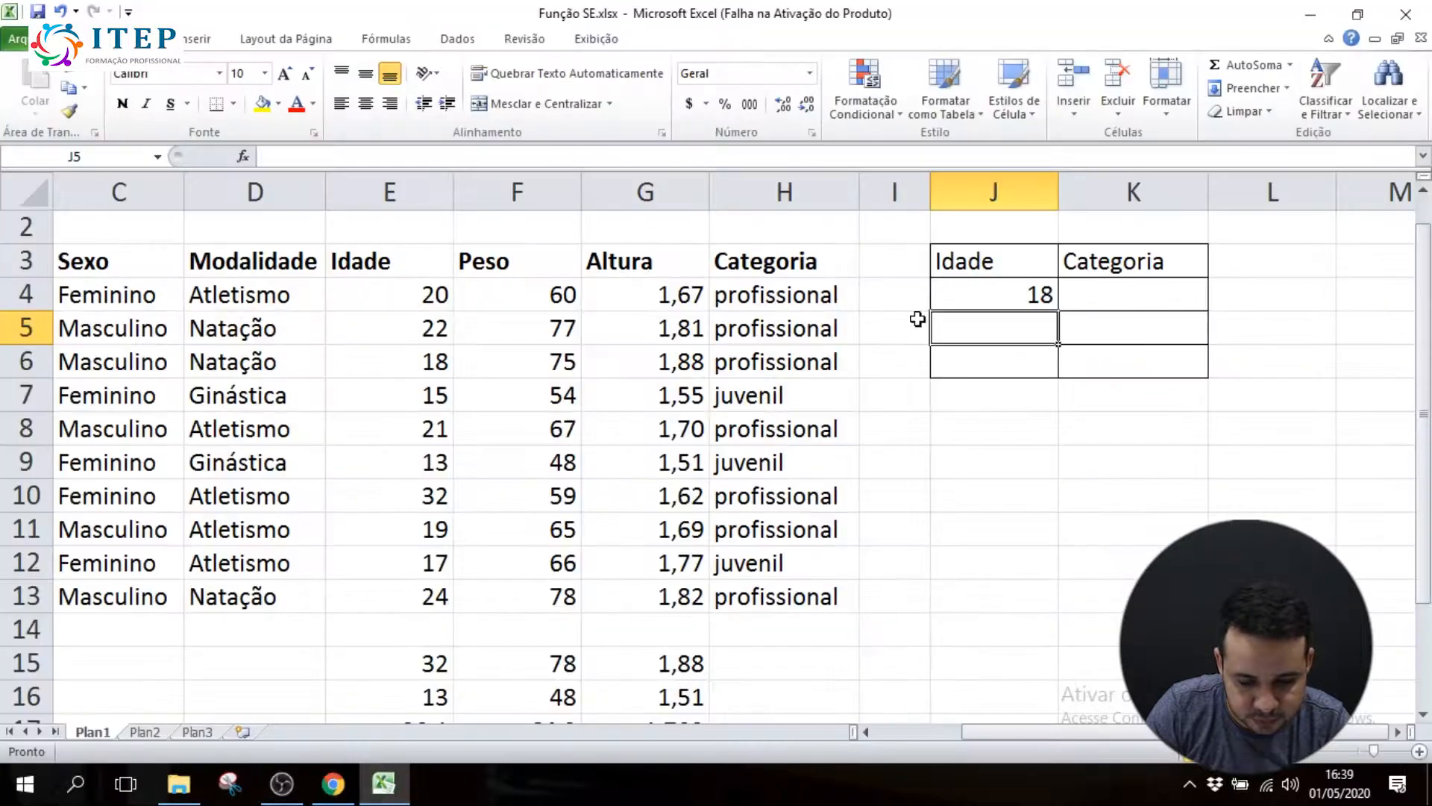
type("30")
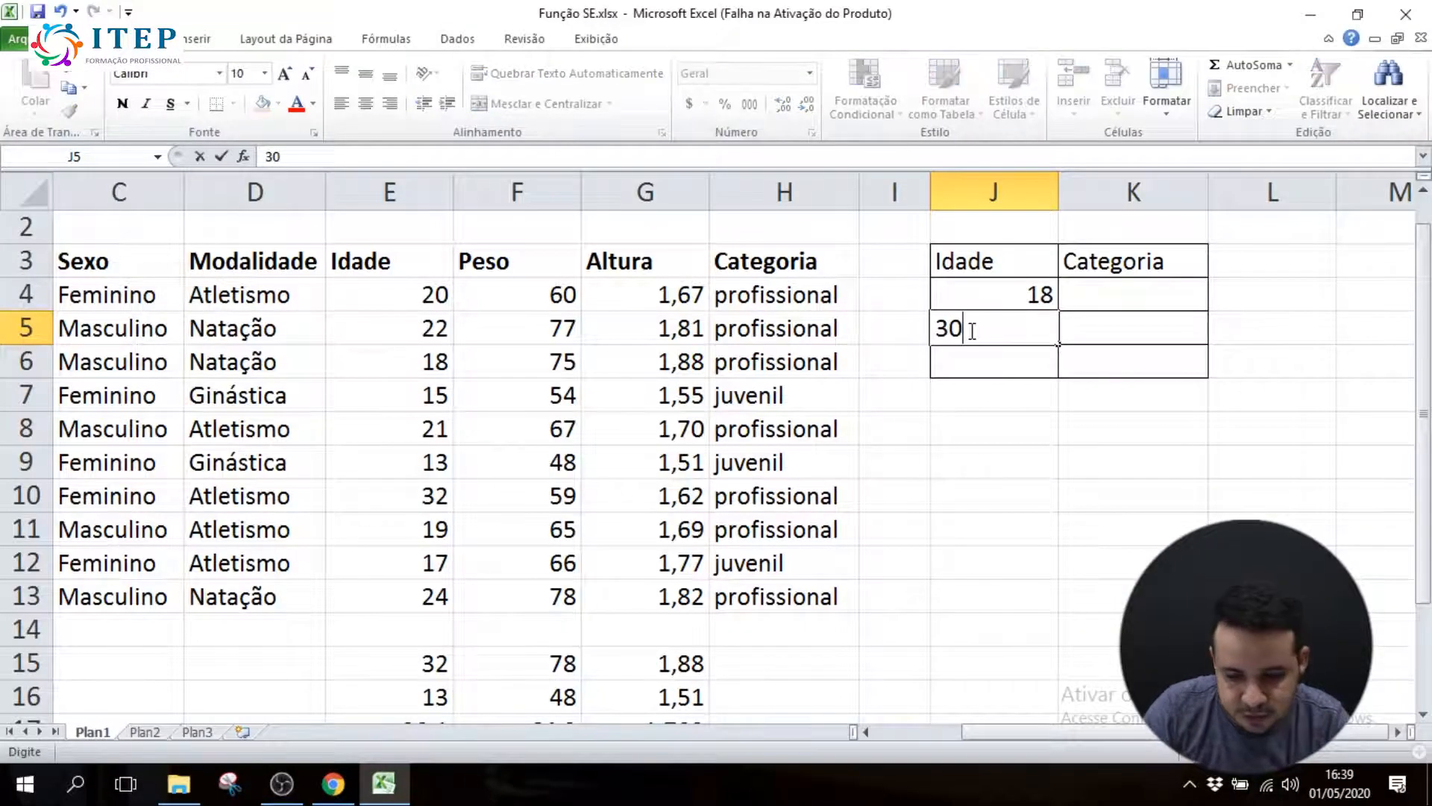
Fill Categoria cells K4 to K6 of the reference table with juvenil, profissional and master
left_click(1137, 297)
type("juvenil")
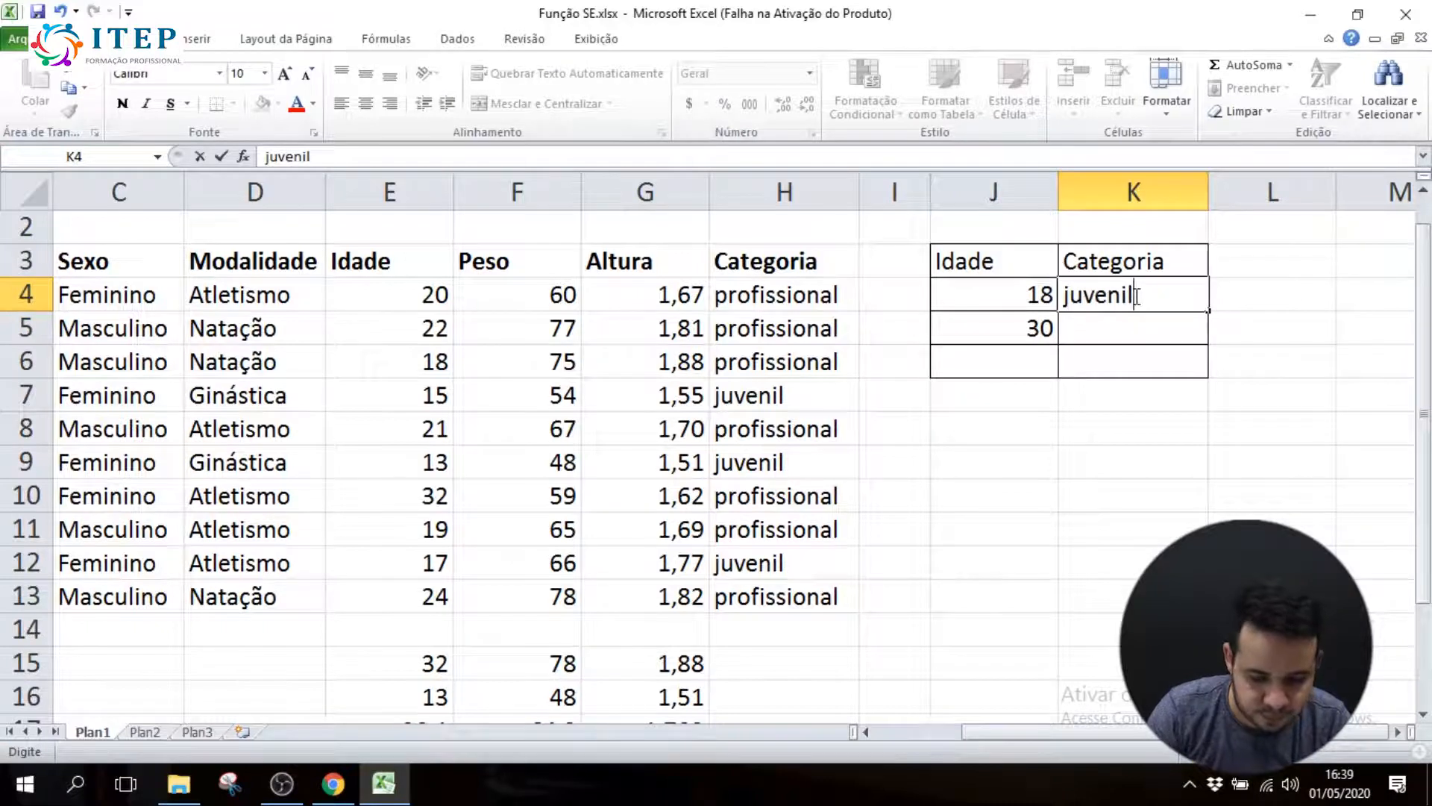
key("Return")
type("pro")
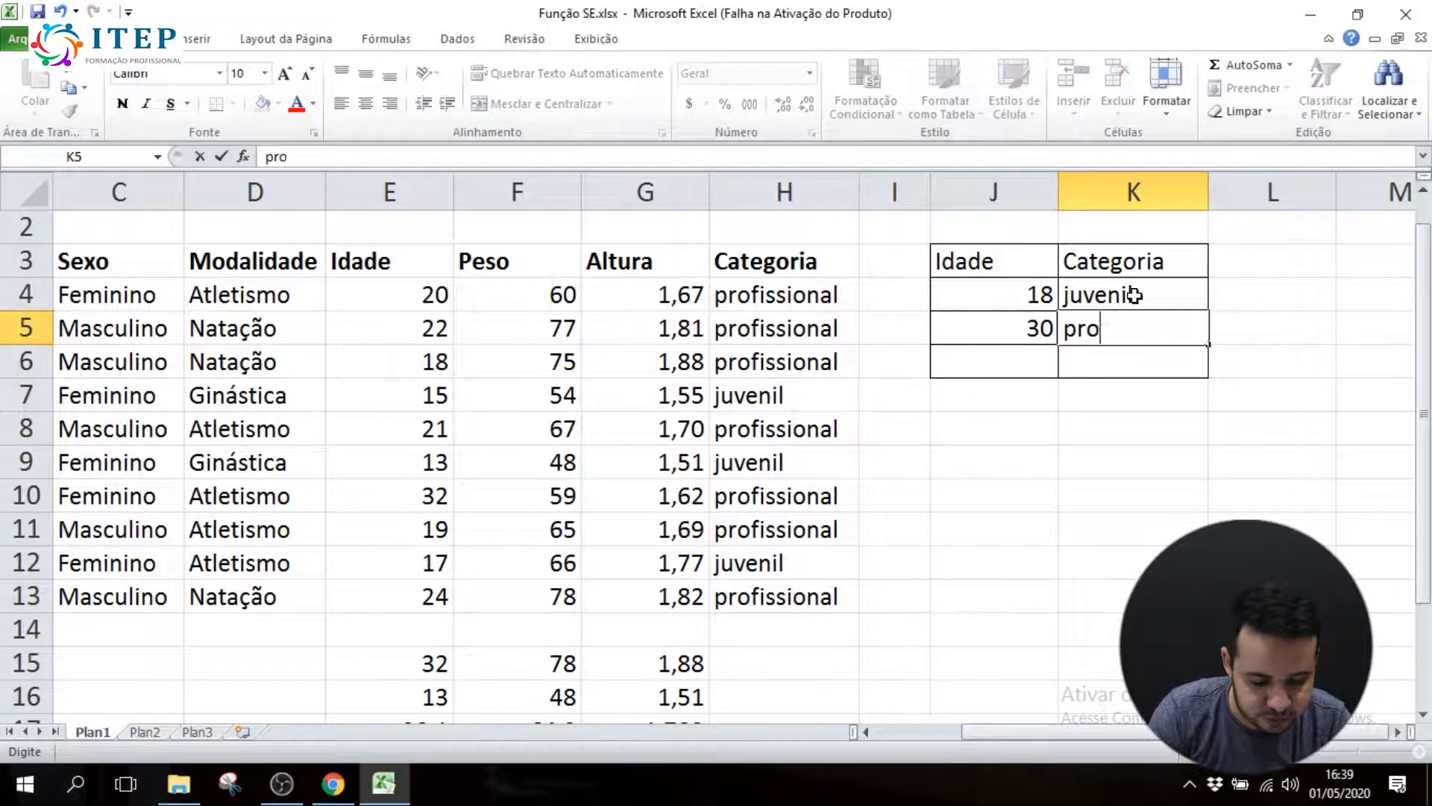
type("fissional")
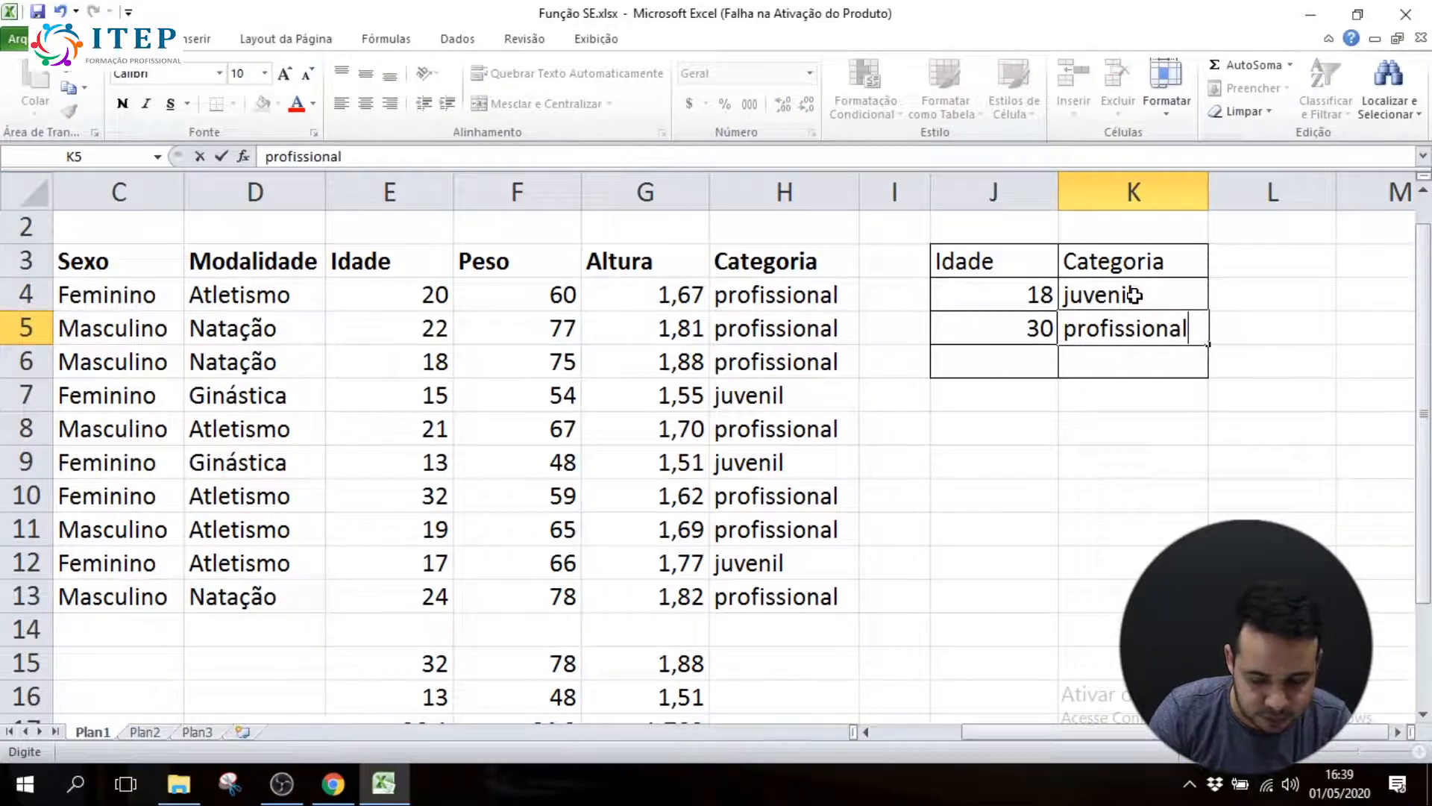
key("Return")
type("master")
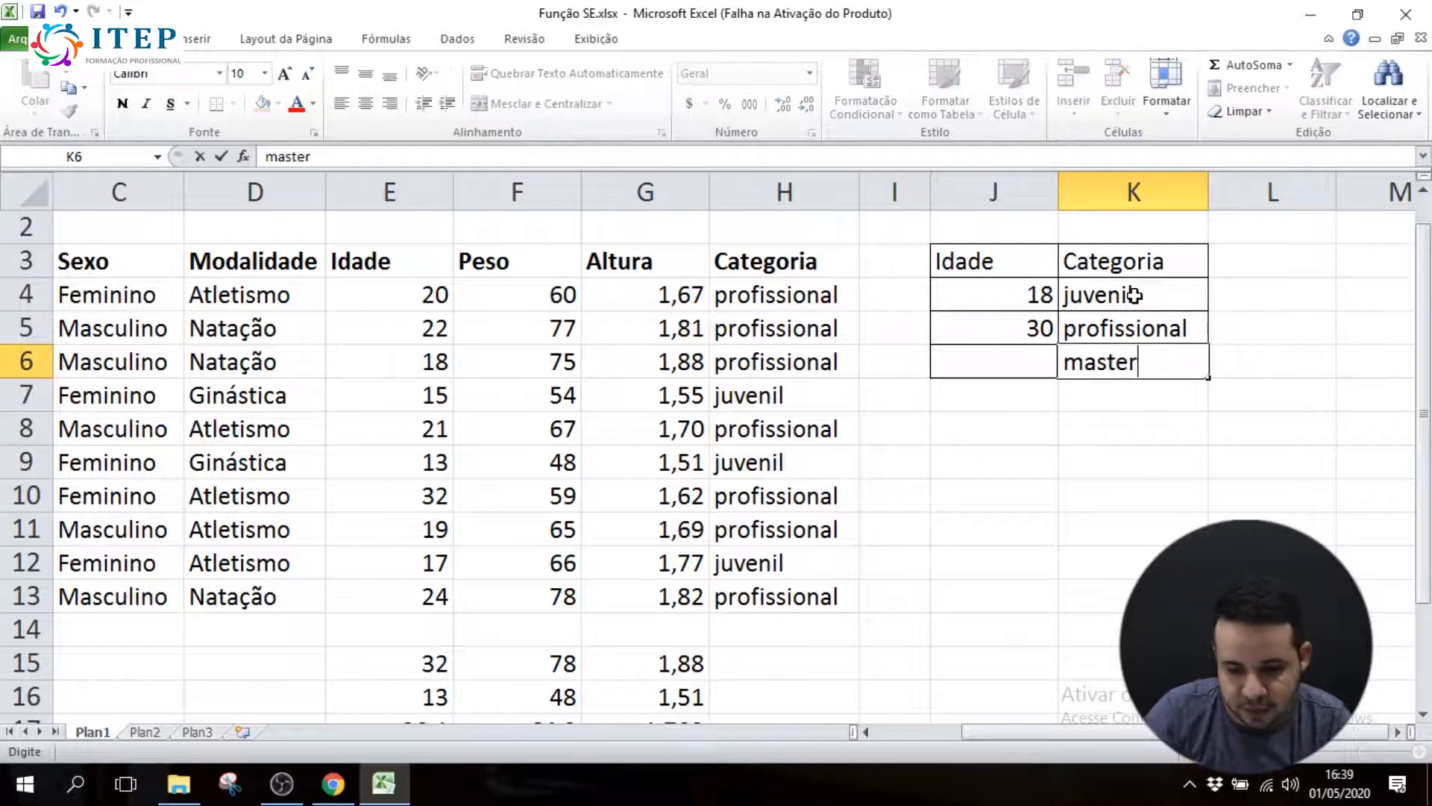
left_click_drag(985, 291, 1135, 368)
left_click(1140, 367)
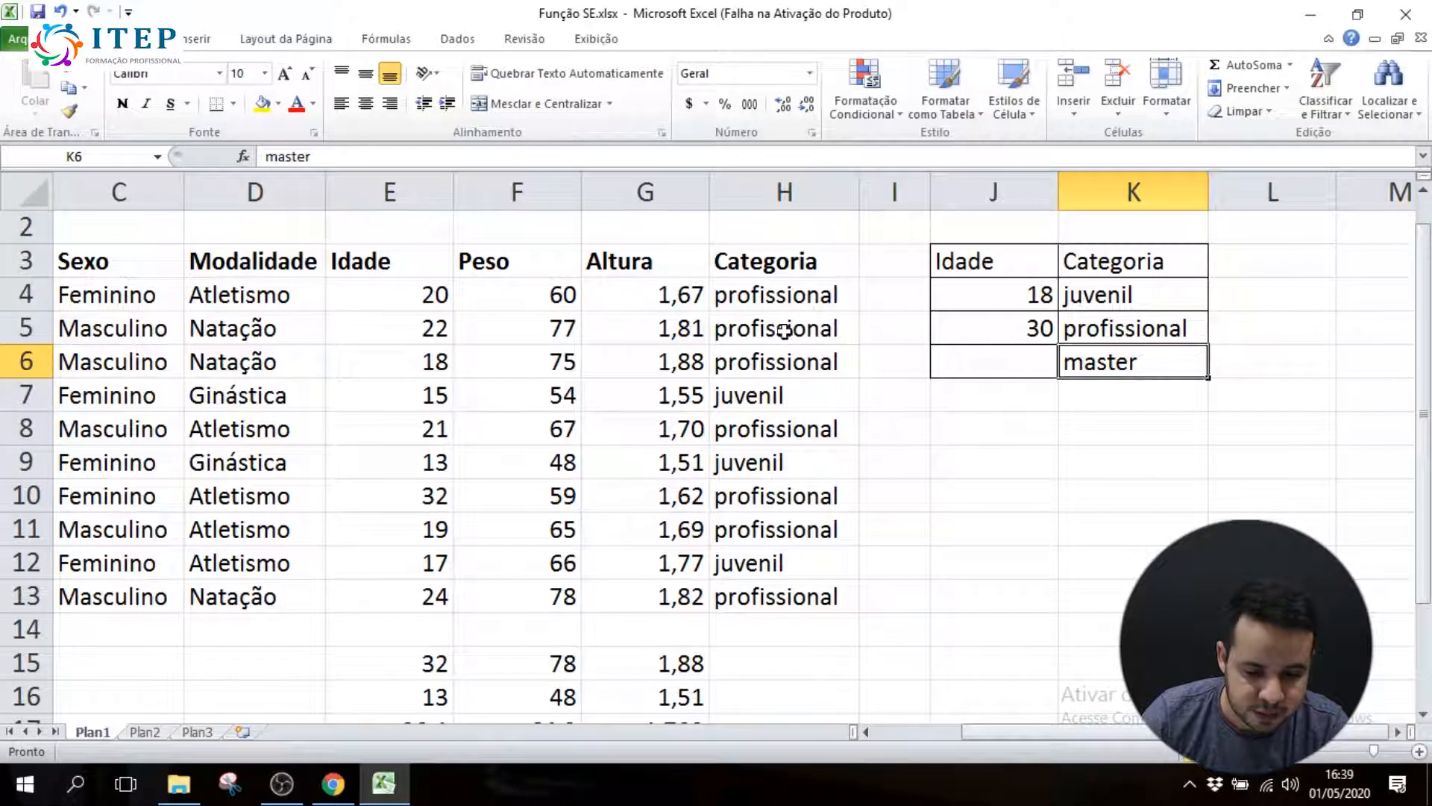
Widen column I so the reference table stays clear of the formula when H4 is being edited
left_click(801, 297)
double_click(802, 297)
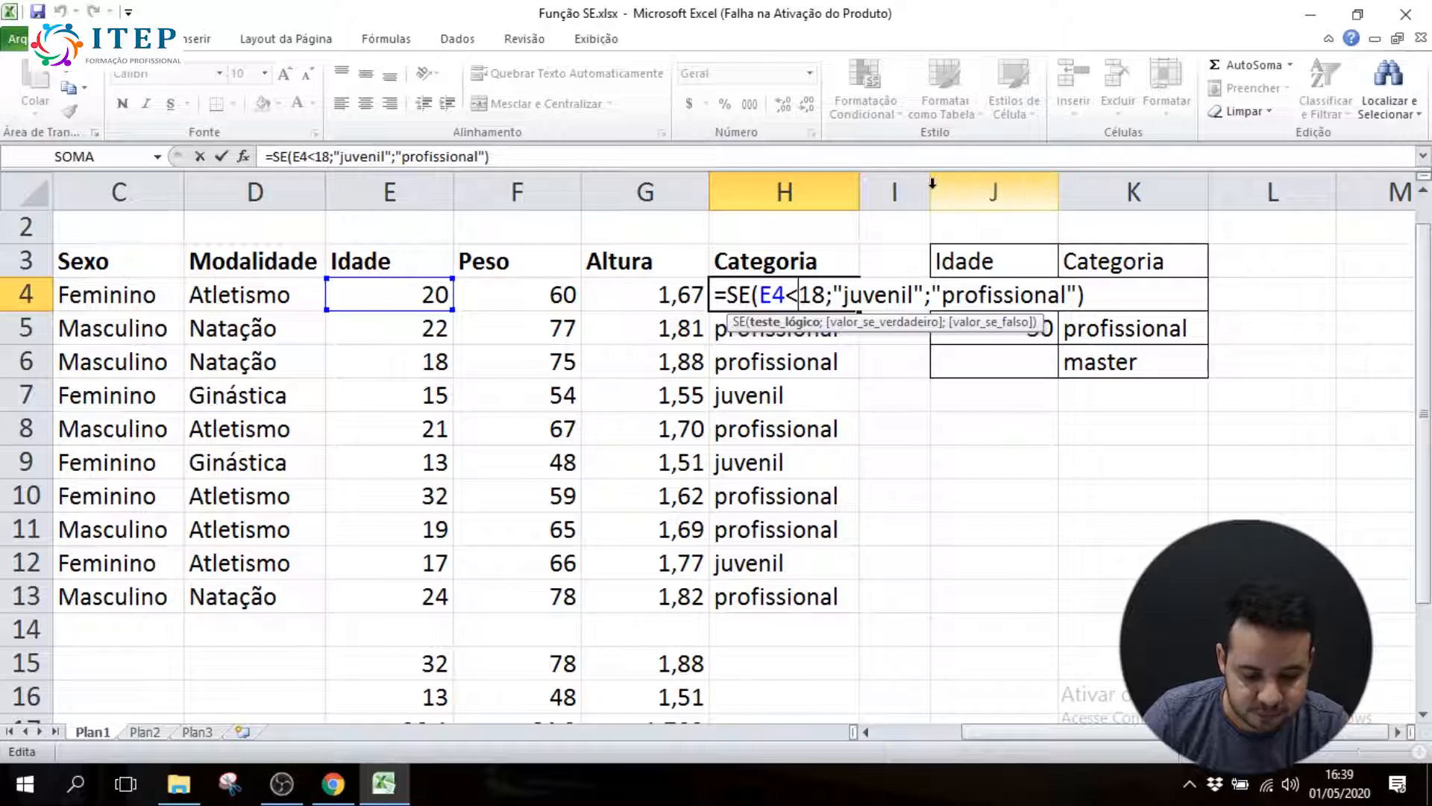
key("Escape")
left_click_drag(931, 189, 1074, 189)
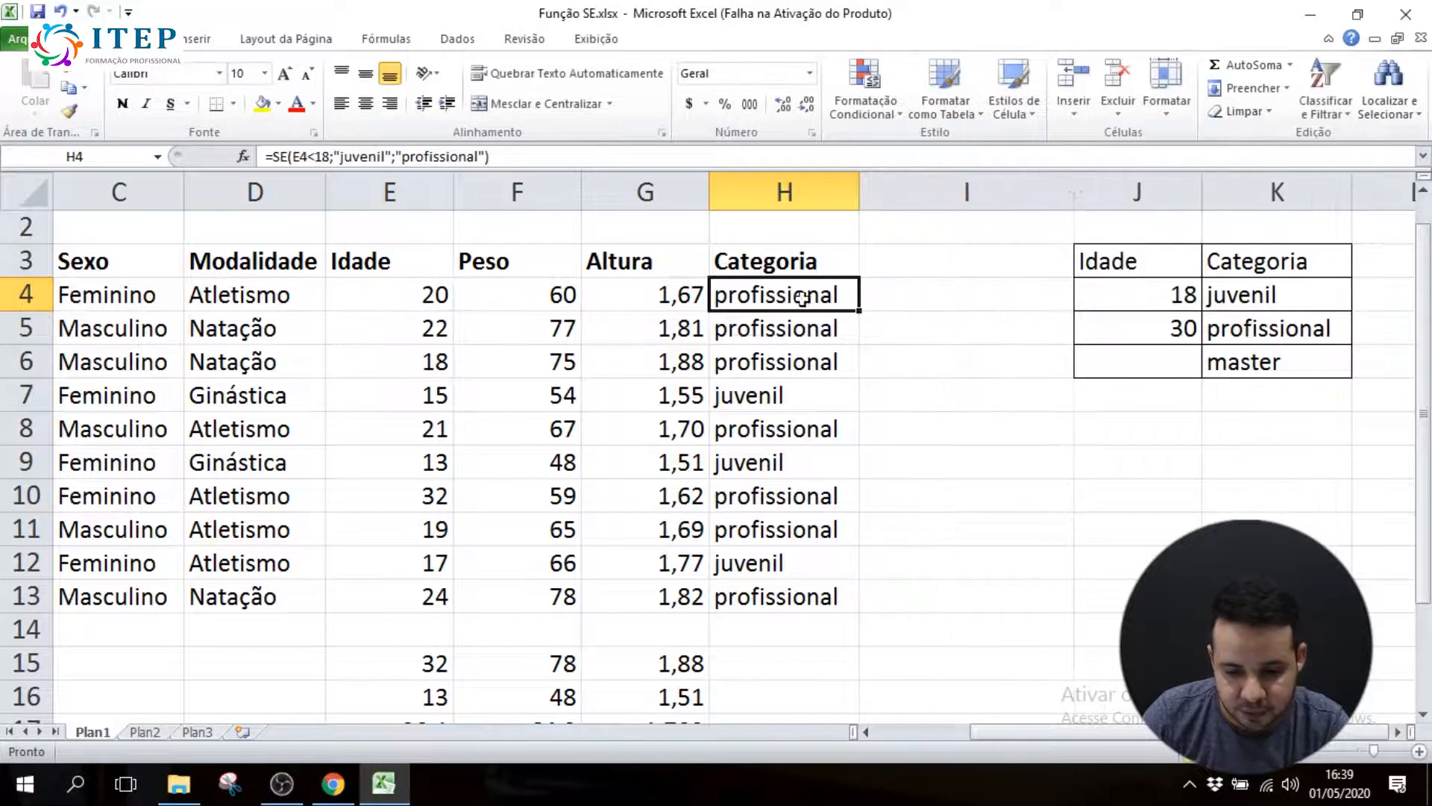
double_click(776, 298)
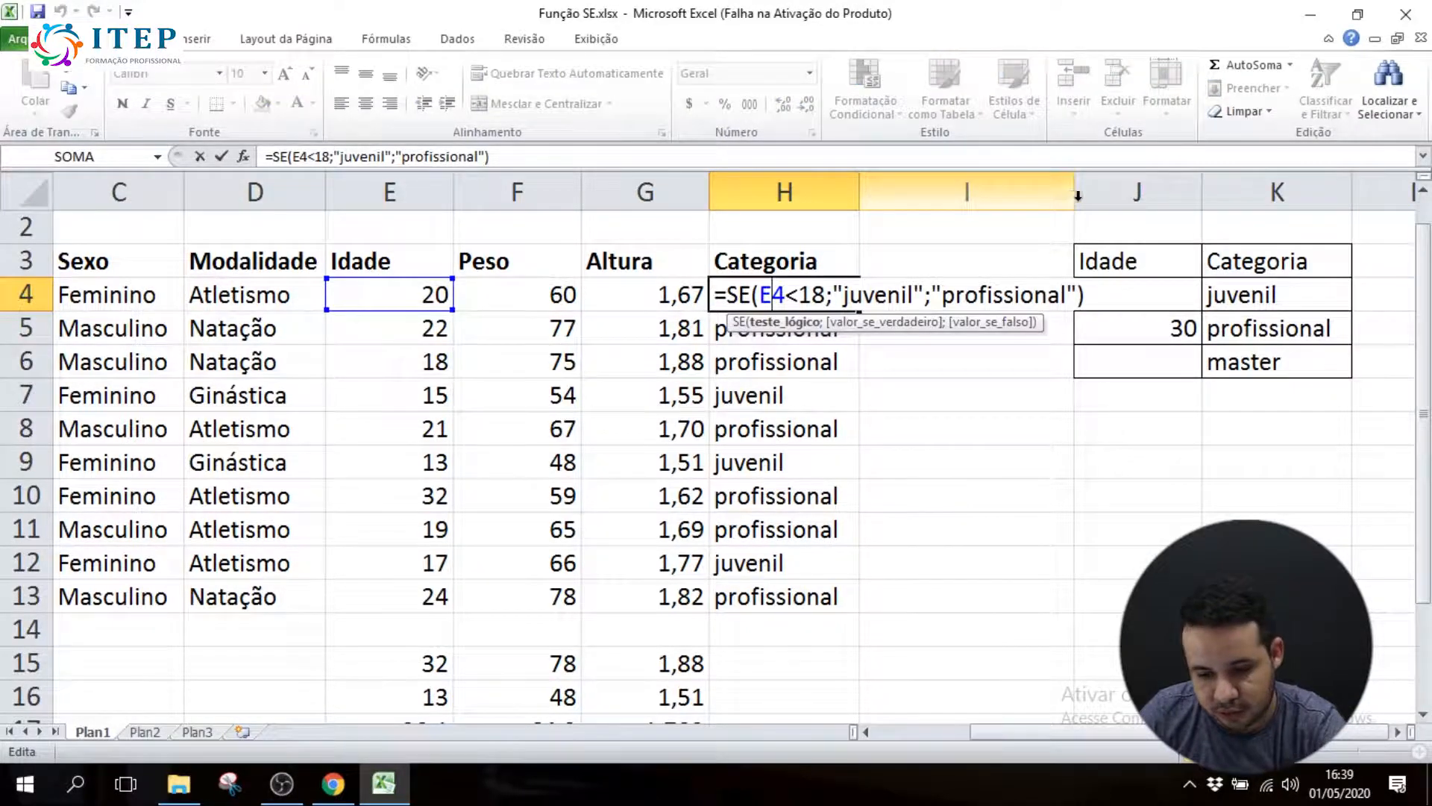
key("Return")
left_click_drag(1073, 188, 1104, 187)
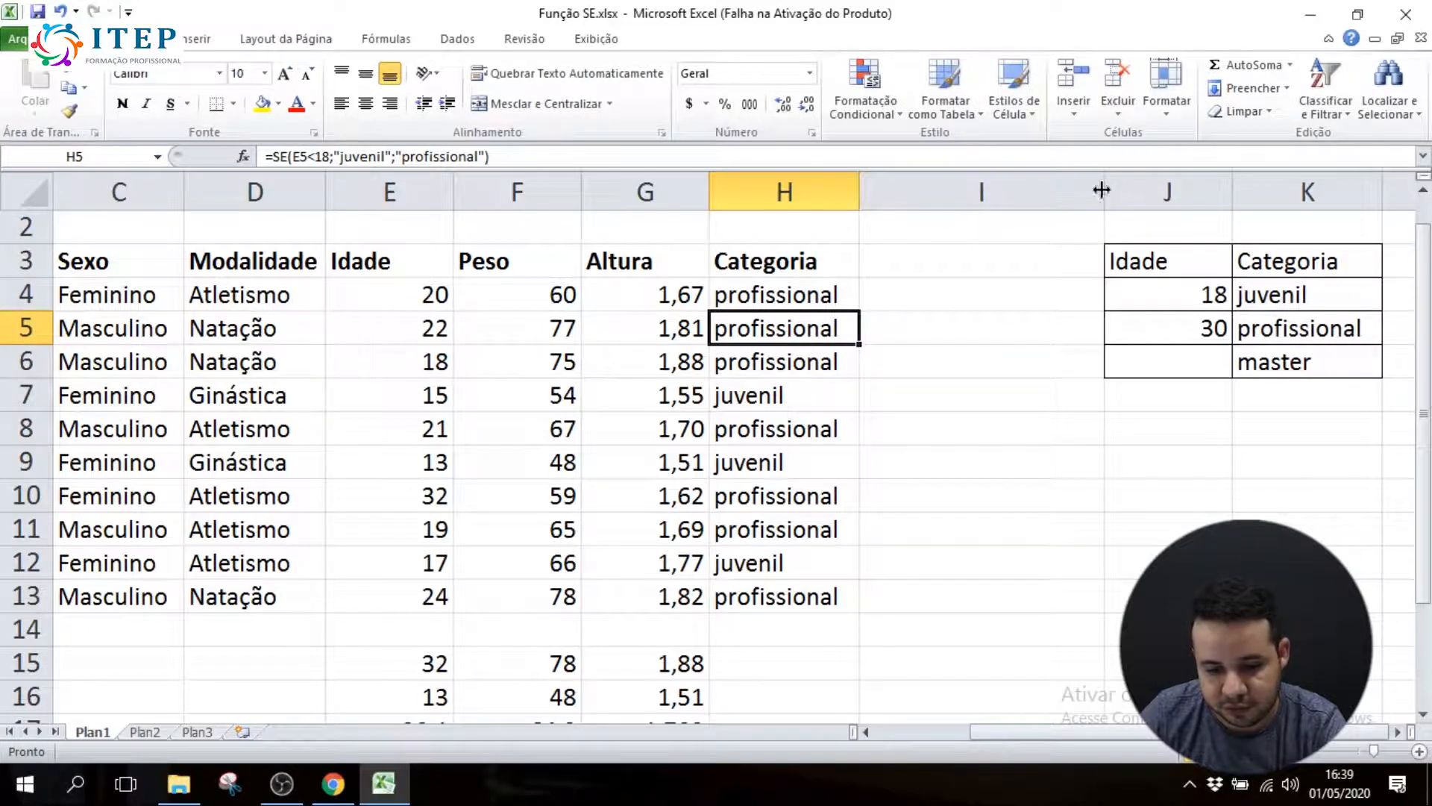
Review the age limit and the complete SE formula in Categoria cell H4 without changing it
double_click(813, 293)
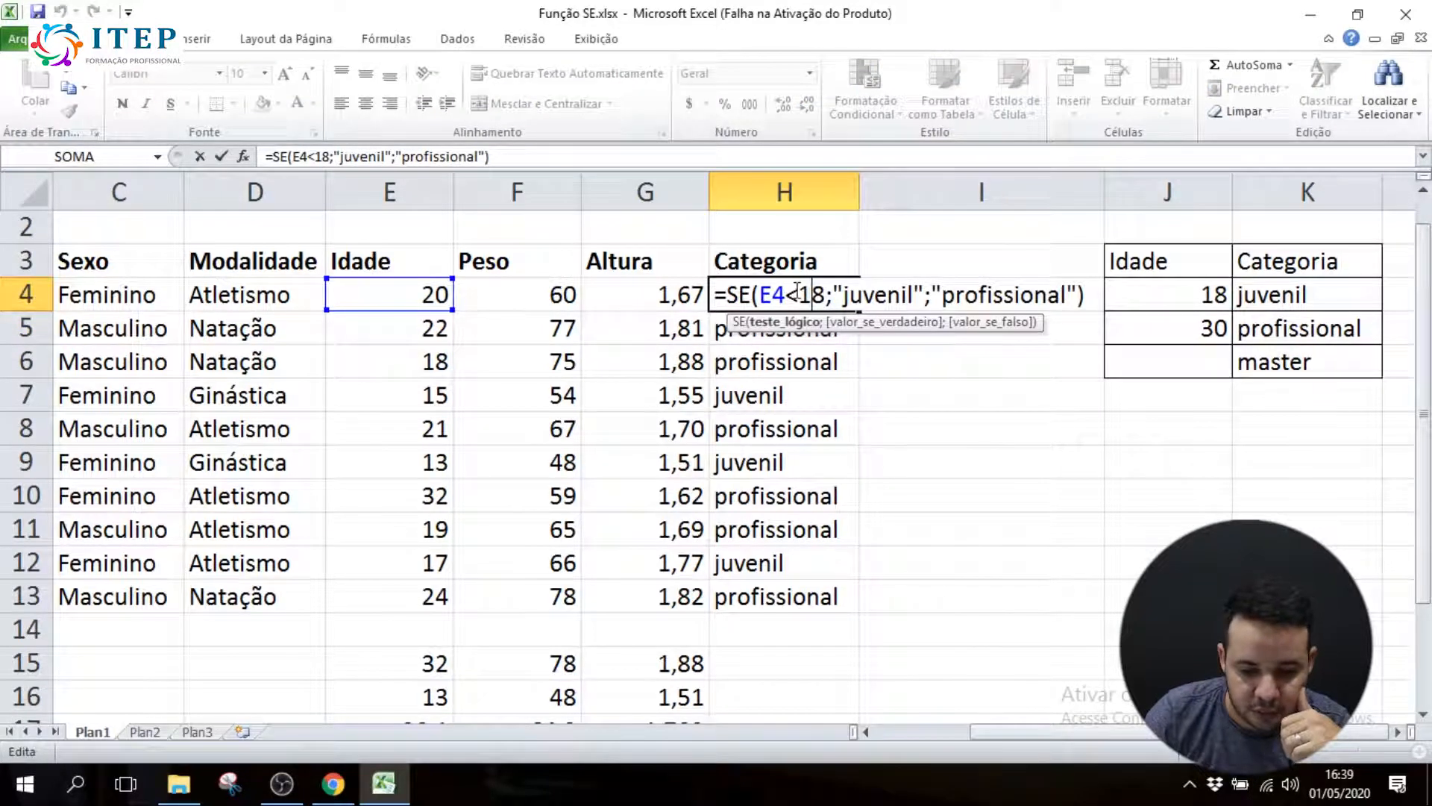
left_click_drag(810, 290, 825, 293)
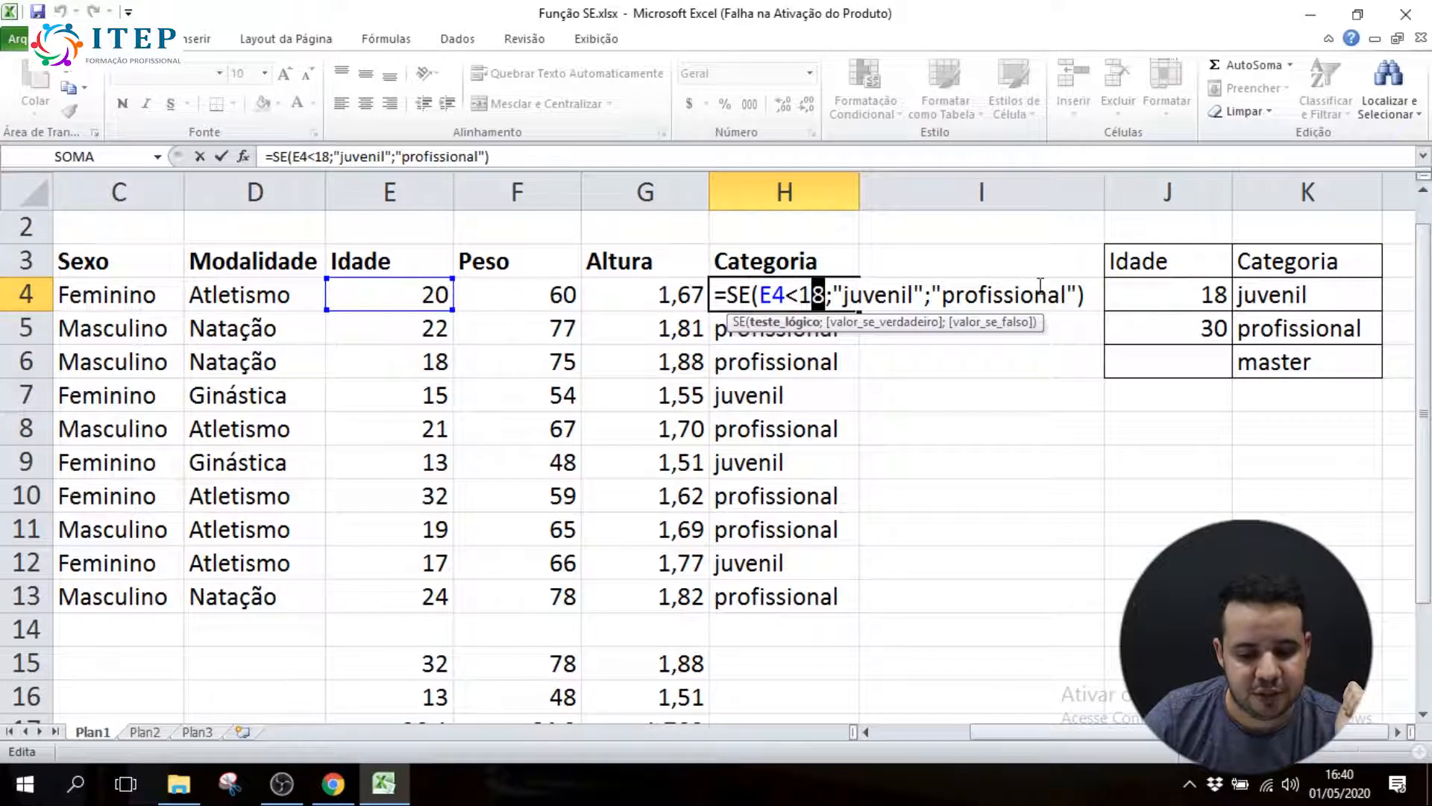
left_click_drag(1083, 294, 709, 295)
key("Escape")
Clear the SE formulas from Categoria cells H4 to H13
left_click_drag(793, 310, 784, 585)
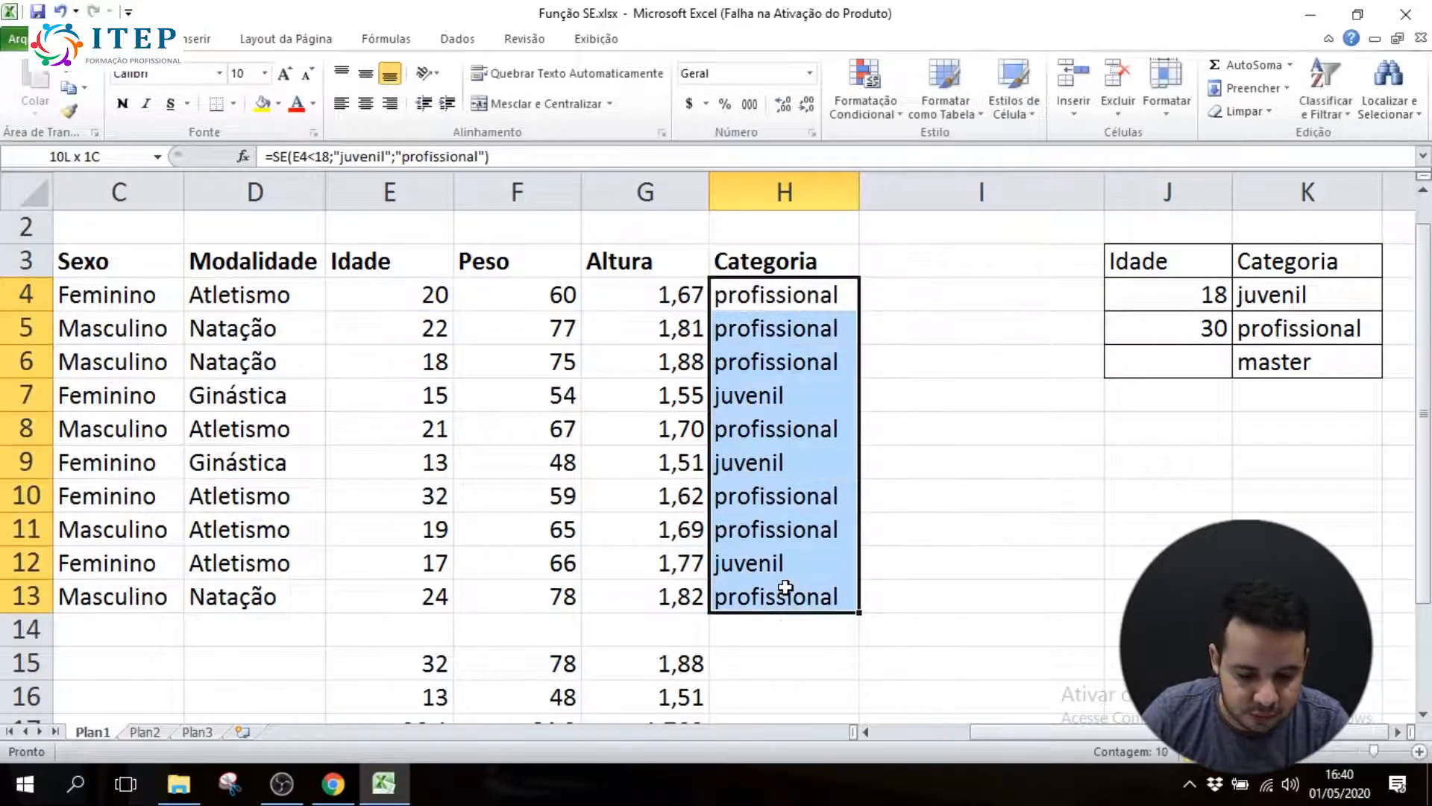
key("Delete")
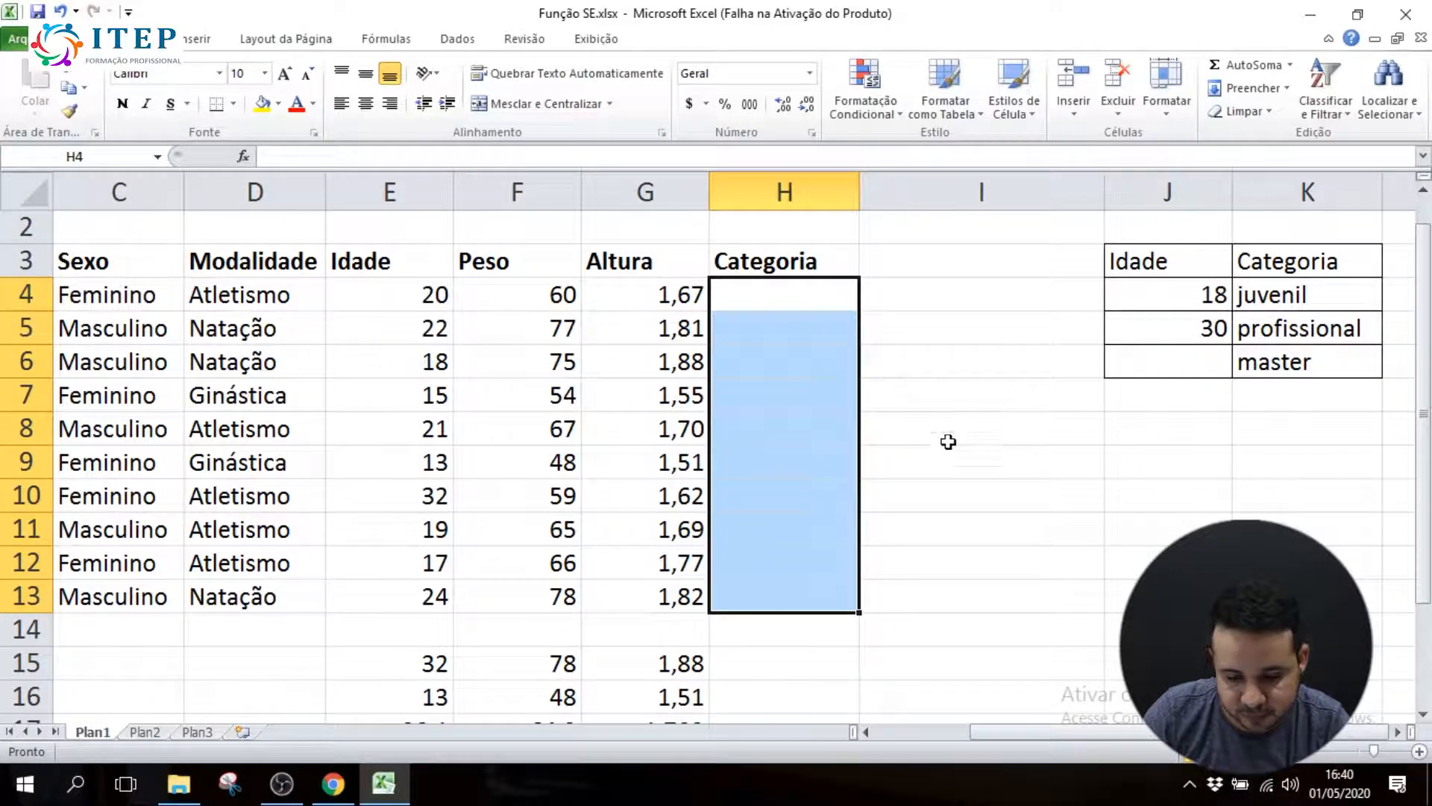
left_click(976, 526)
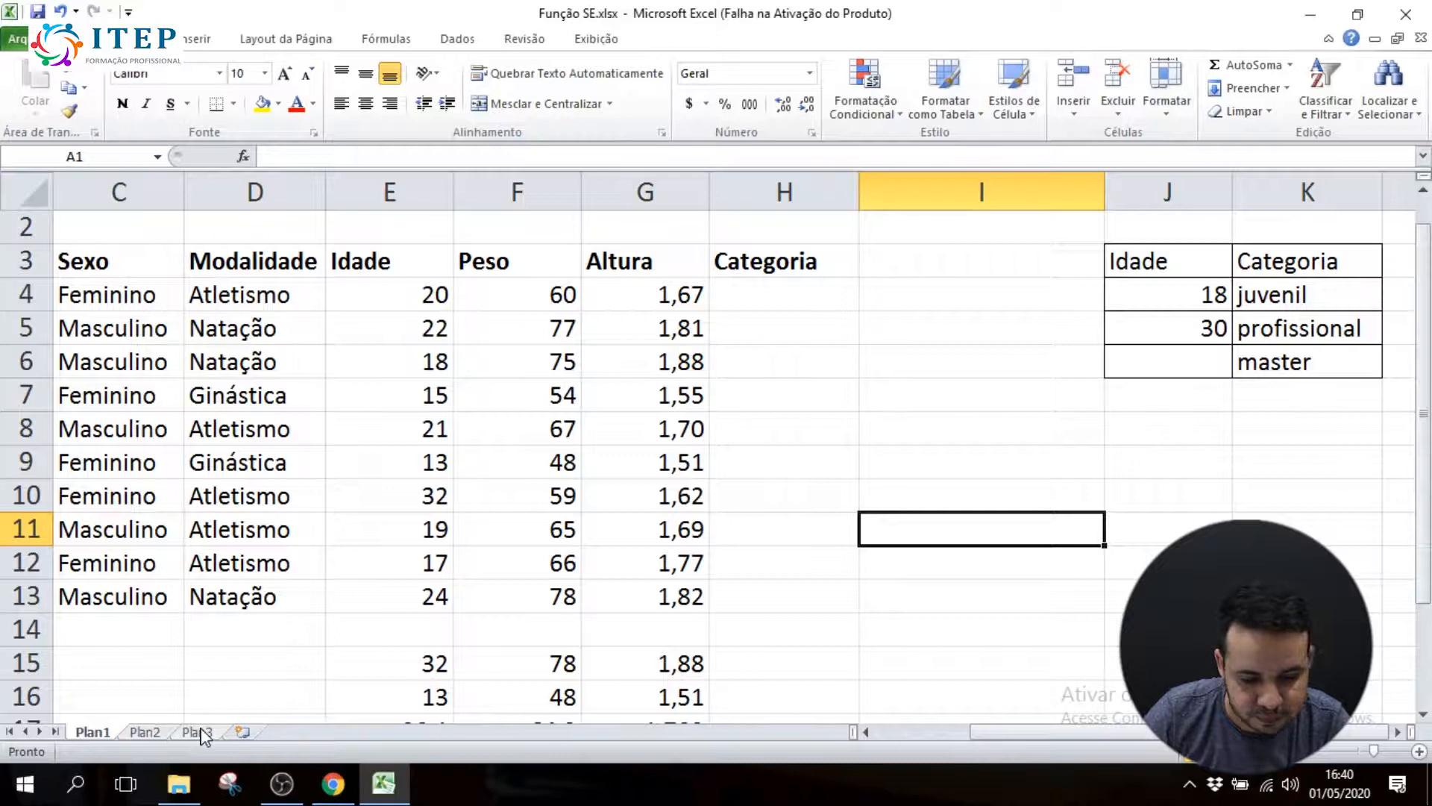
On sheet Plan3, enter the values 1, 2 and 3 in cells A1 to A3
left_click(198, 732)
left_click(1420, 751)
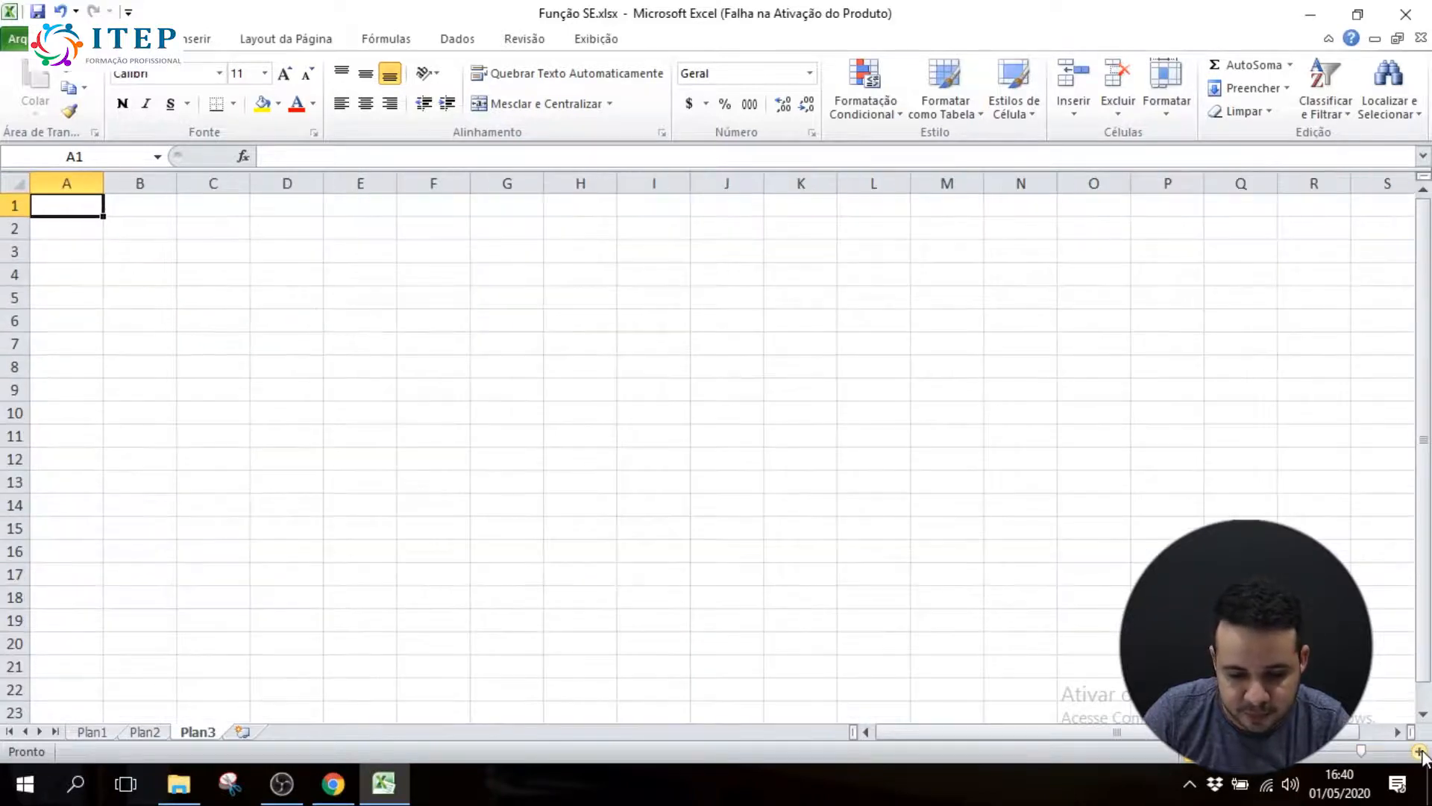
left_click(1420, 751)
left_click(1420, 751)
left_click(1419, 751)
left_click(1419, 751)
left_click(1420, 751)
left_click(1419, 751)
left_click(1419, 752)
left_click(1420, 752)
left_click(1420, 751)
left_click(1420, 751)
left_click(1420, 751)
left_click(1420, 752)
left_click(1420, 751)
left_click(1420, 752)
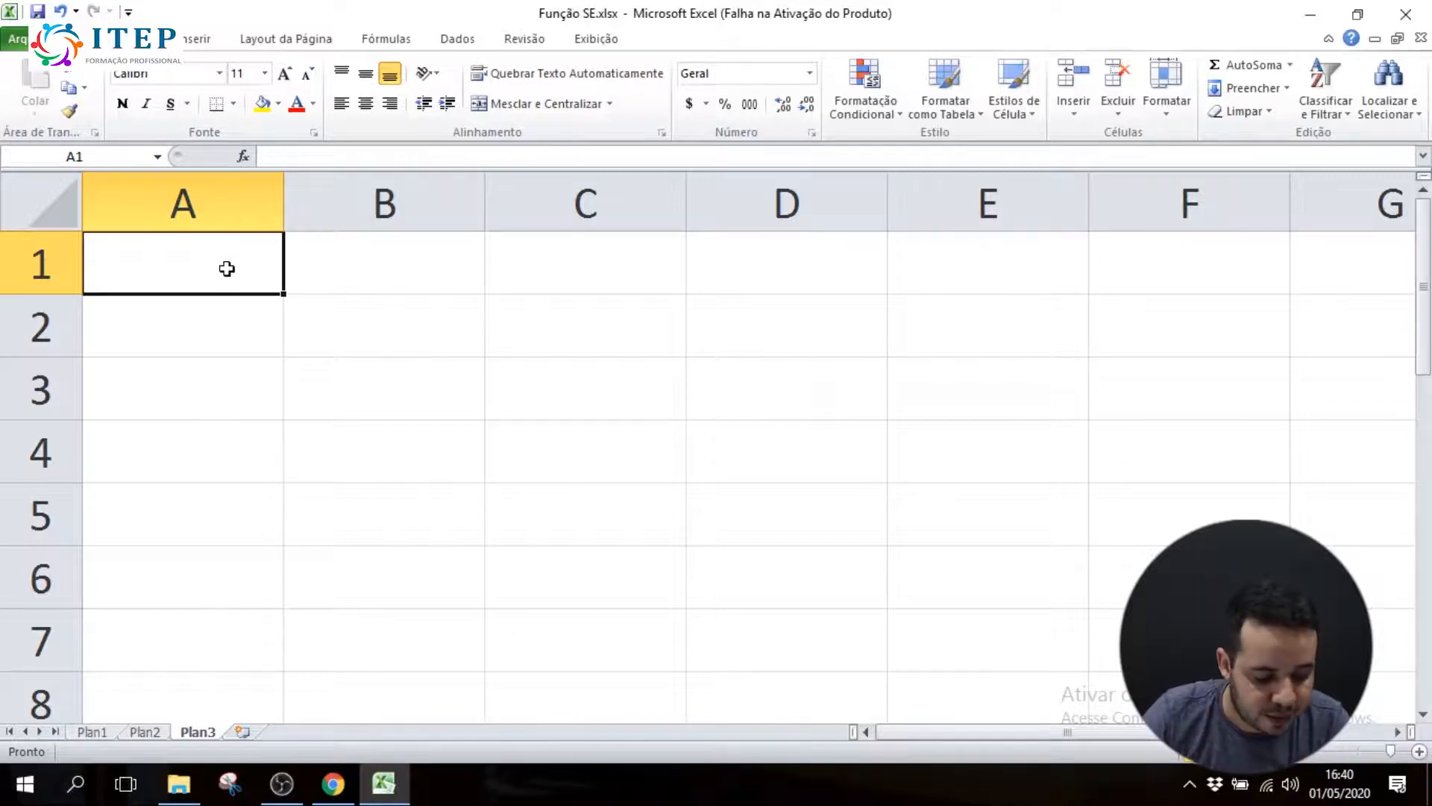
type("1")
key("Return")
type("2")
key("Return")
type("3")
key("Return")
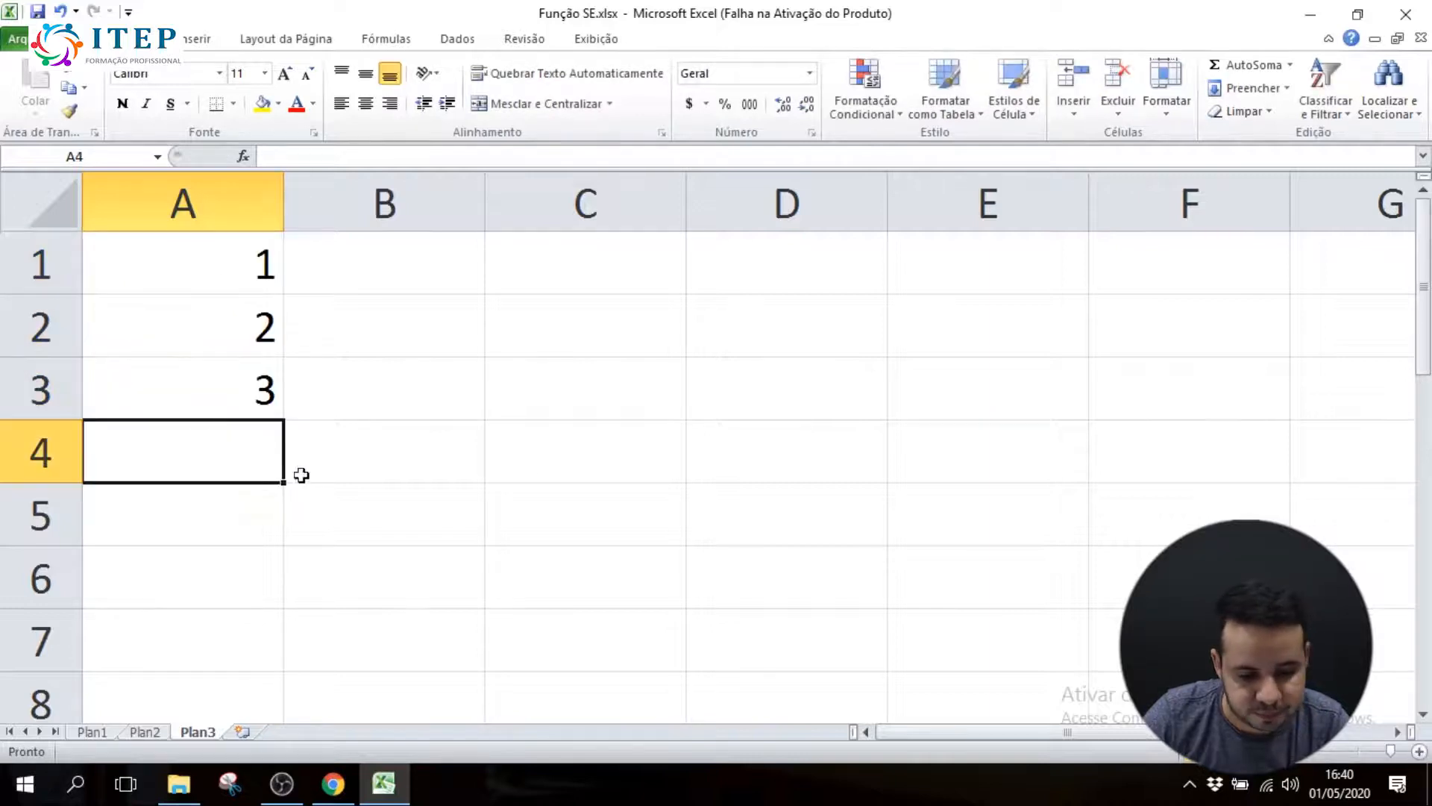
Start the nested formula =se(4<A1;"ok";se( in cell C1
left_click(571, 280)
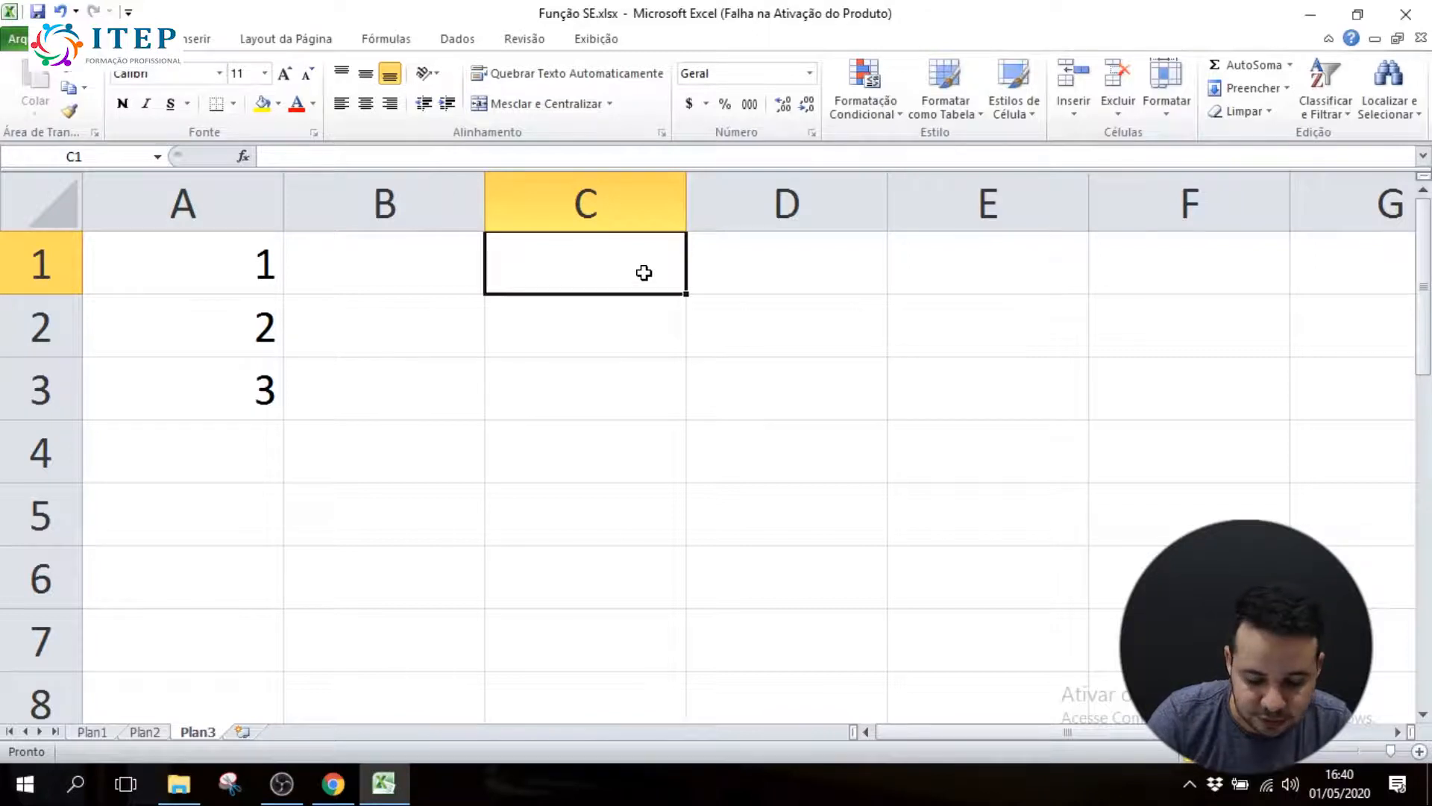
type("=se(")
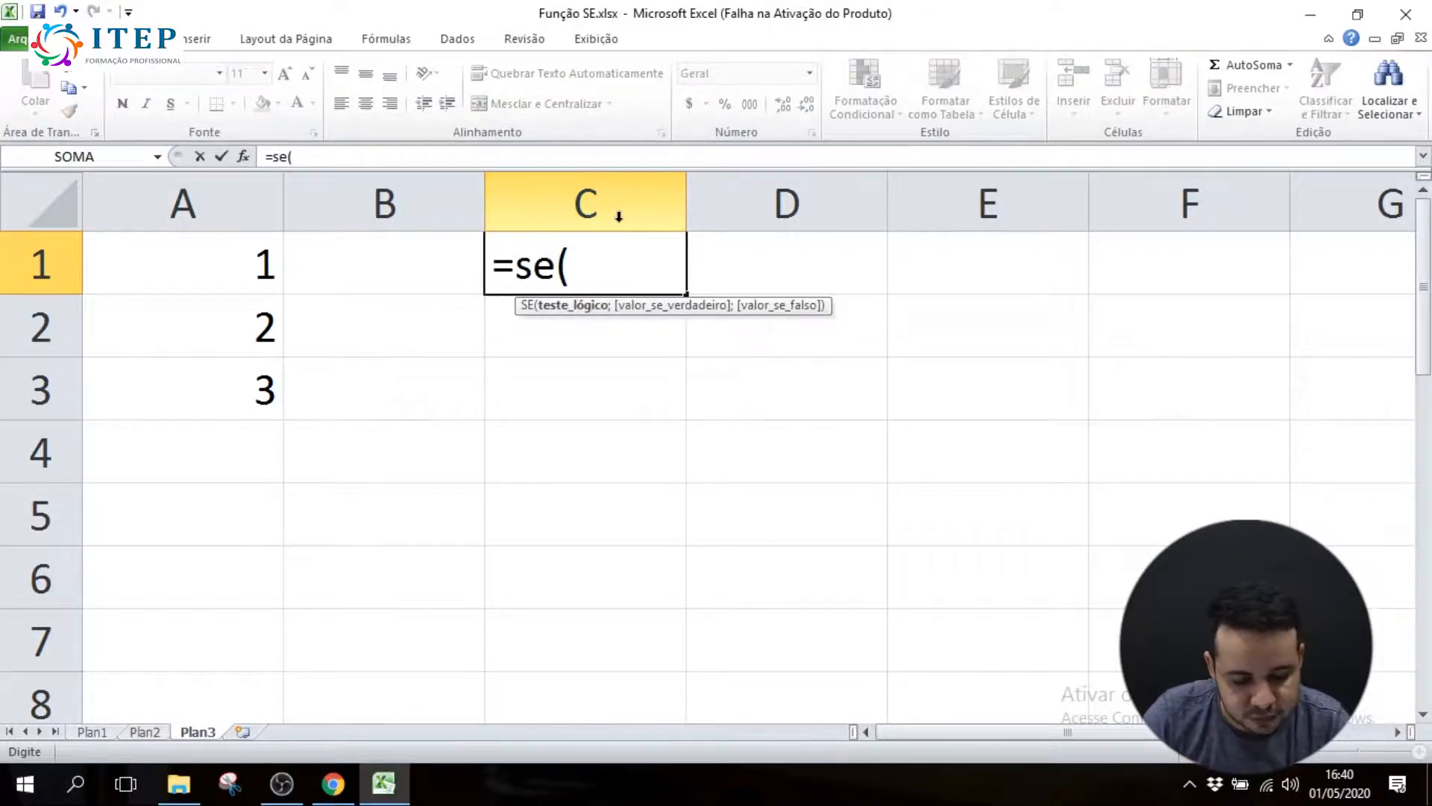
type("4<")
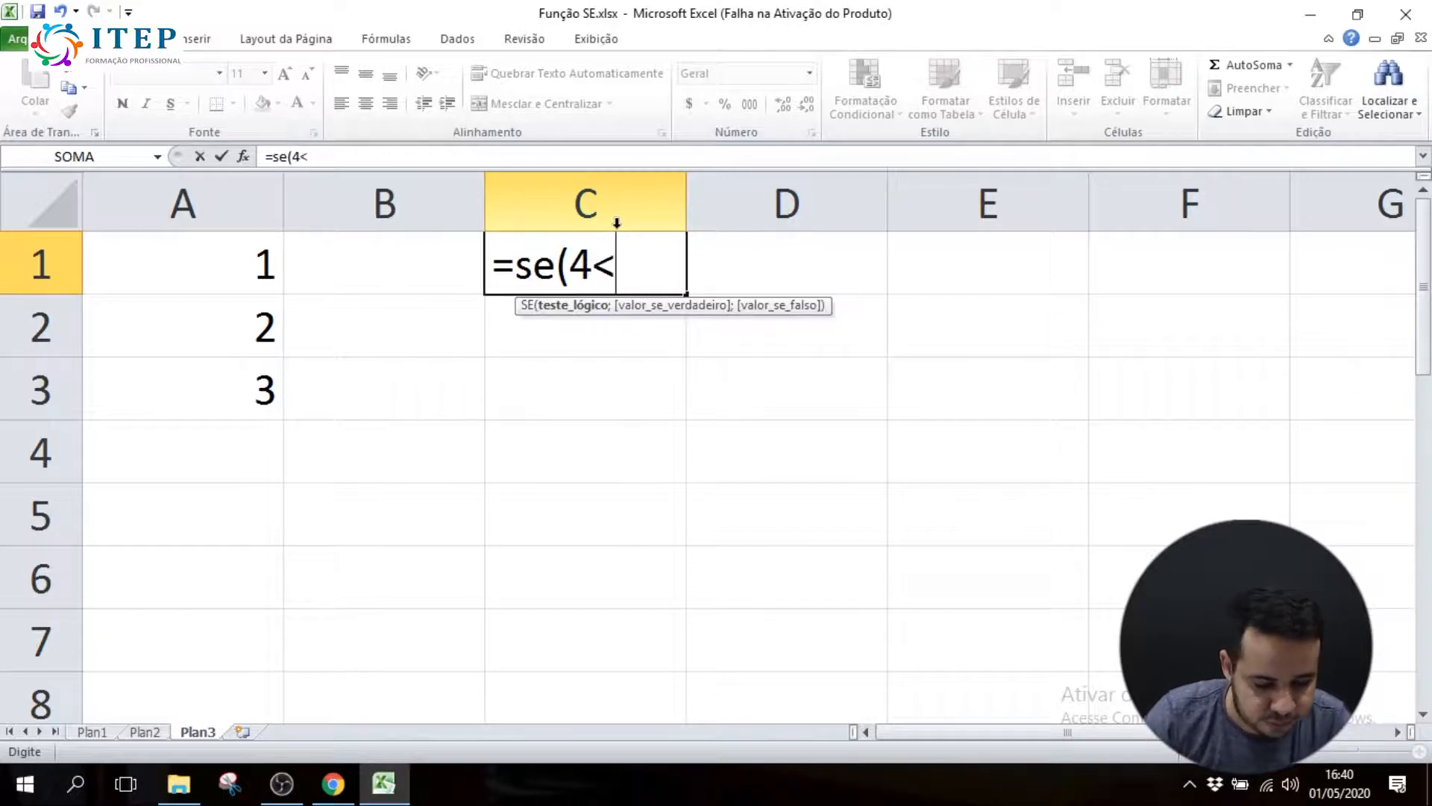
left_click(261, 261)
type(";\"ok\";")
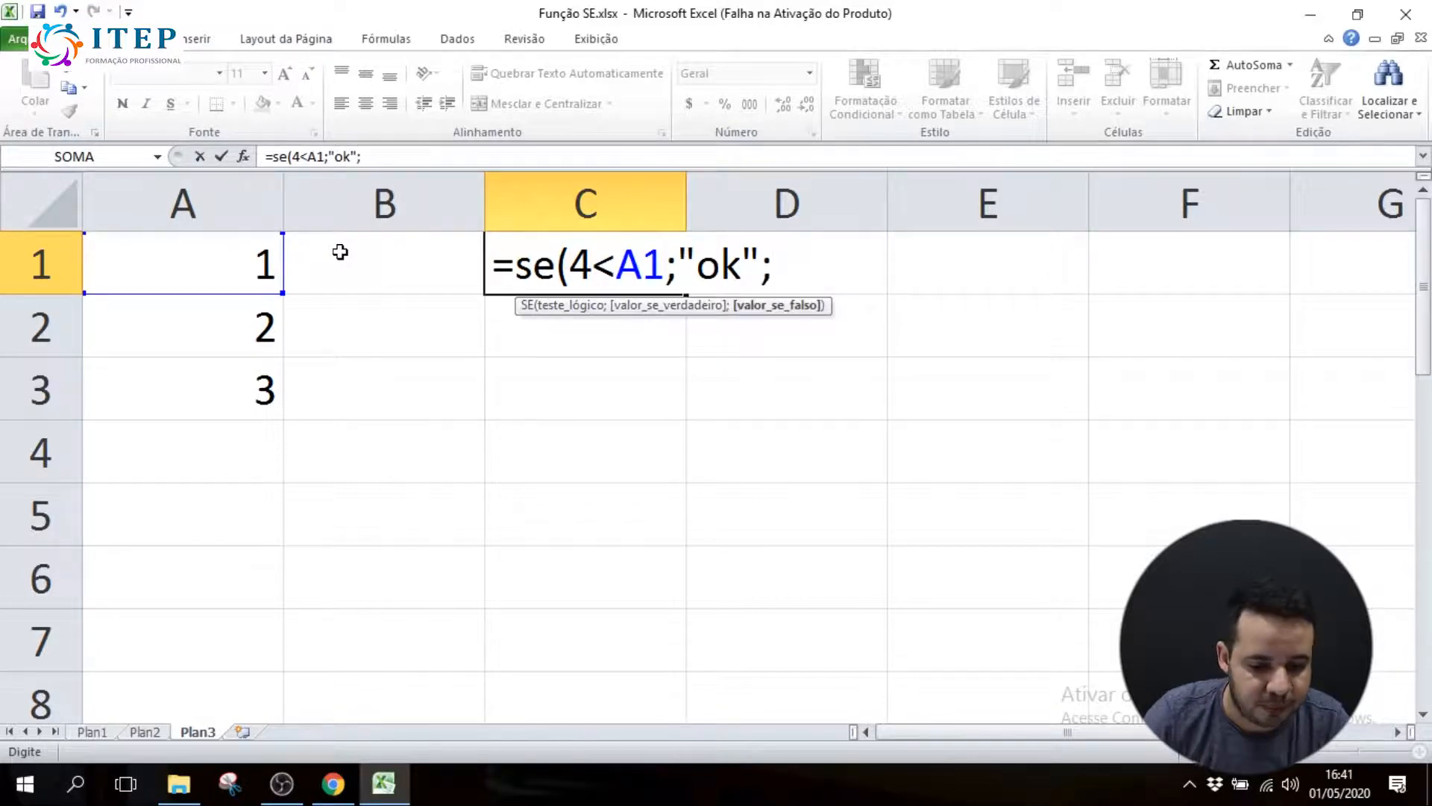
type("se")
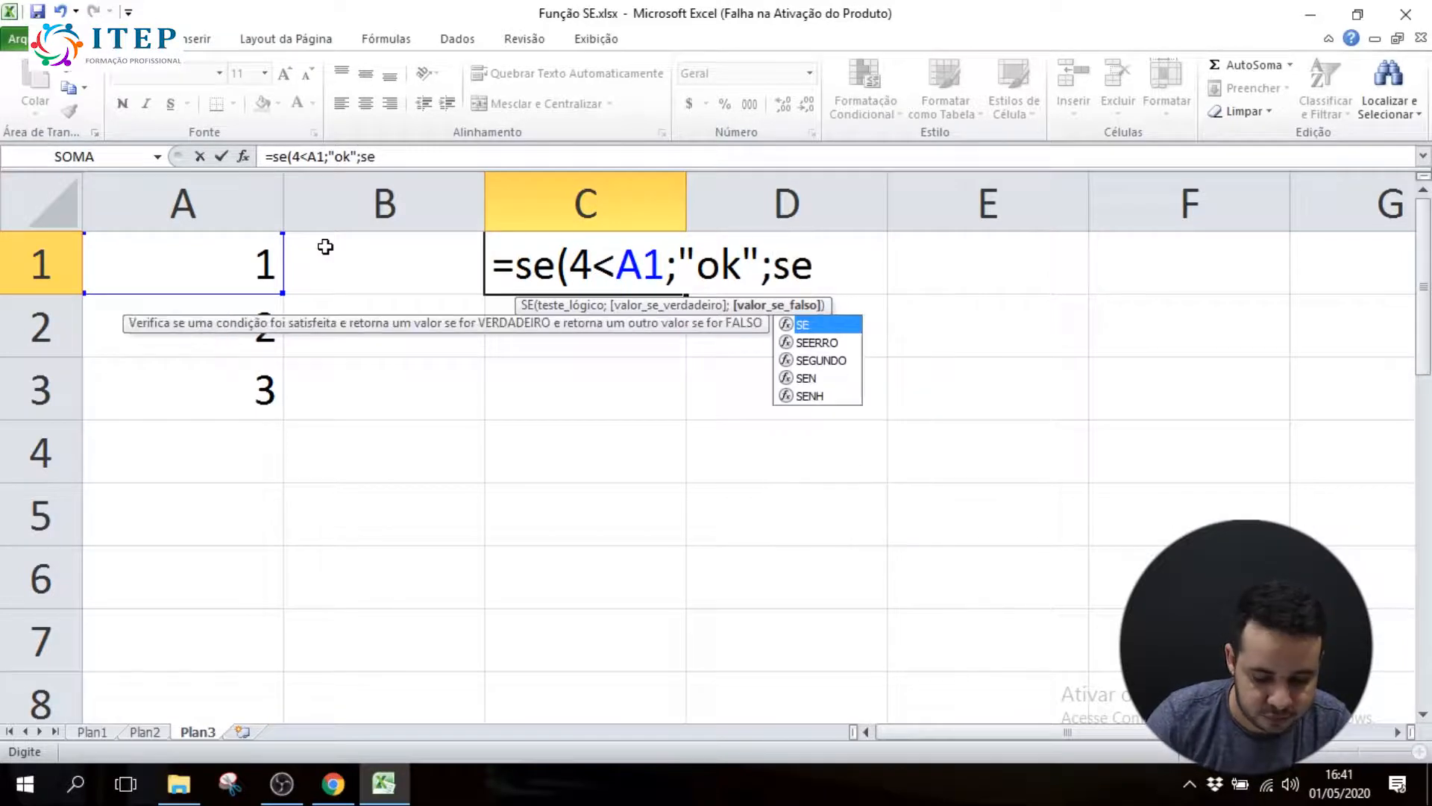
type("(")
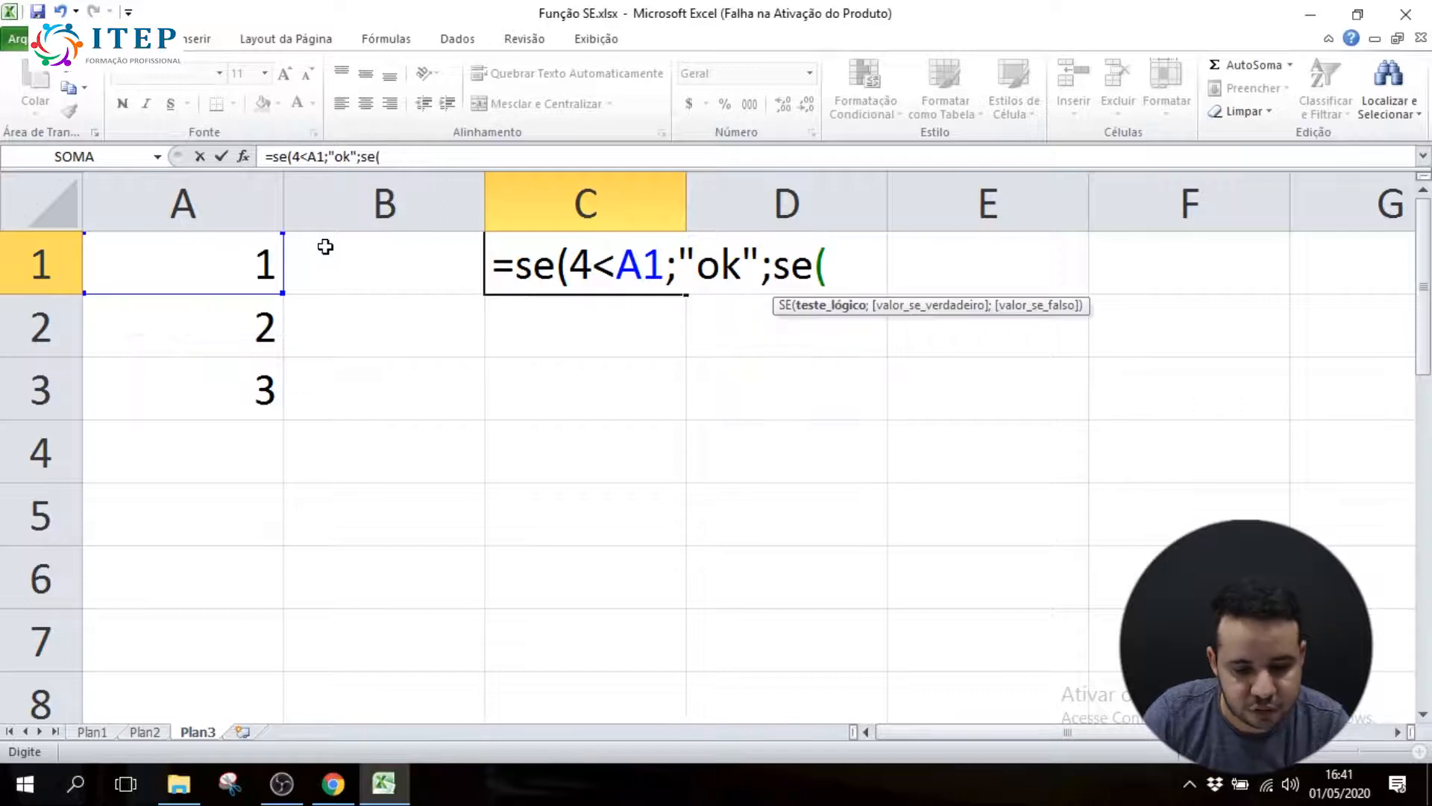
left_click(232, 331)
type("<4")
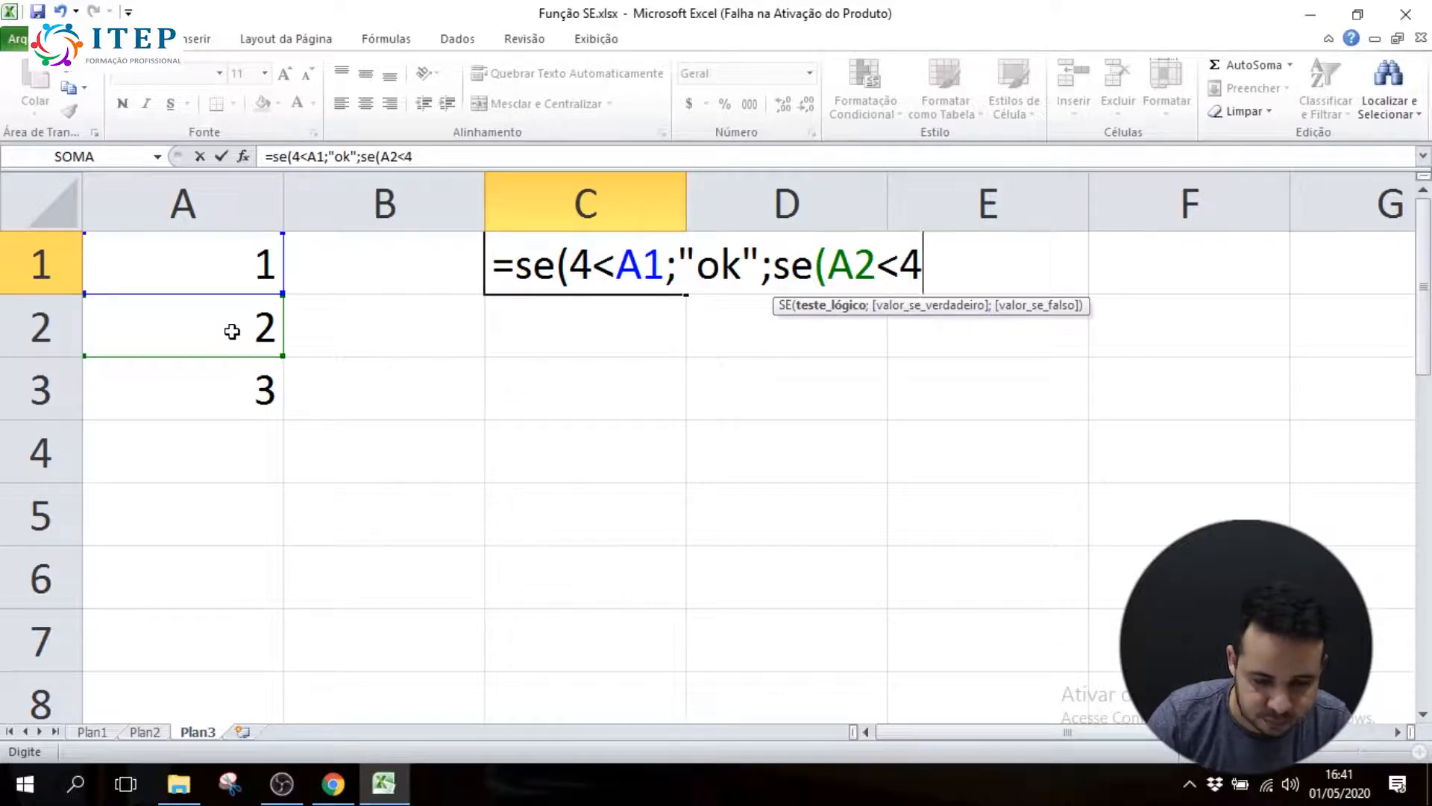
key("BackSpace")
key("BackSpace")
key("BackSpace")
key("BackSpace")
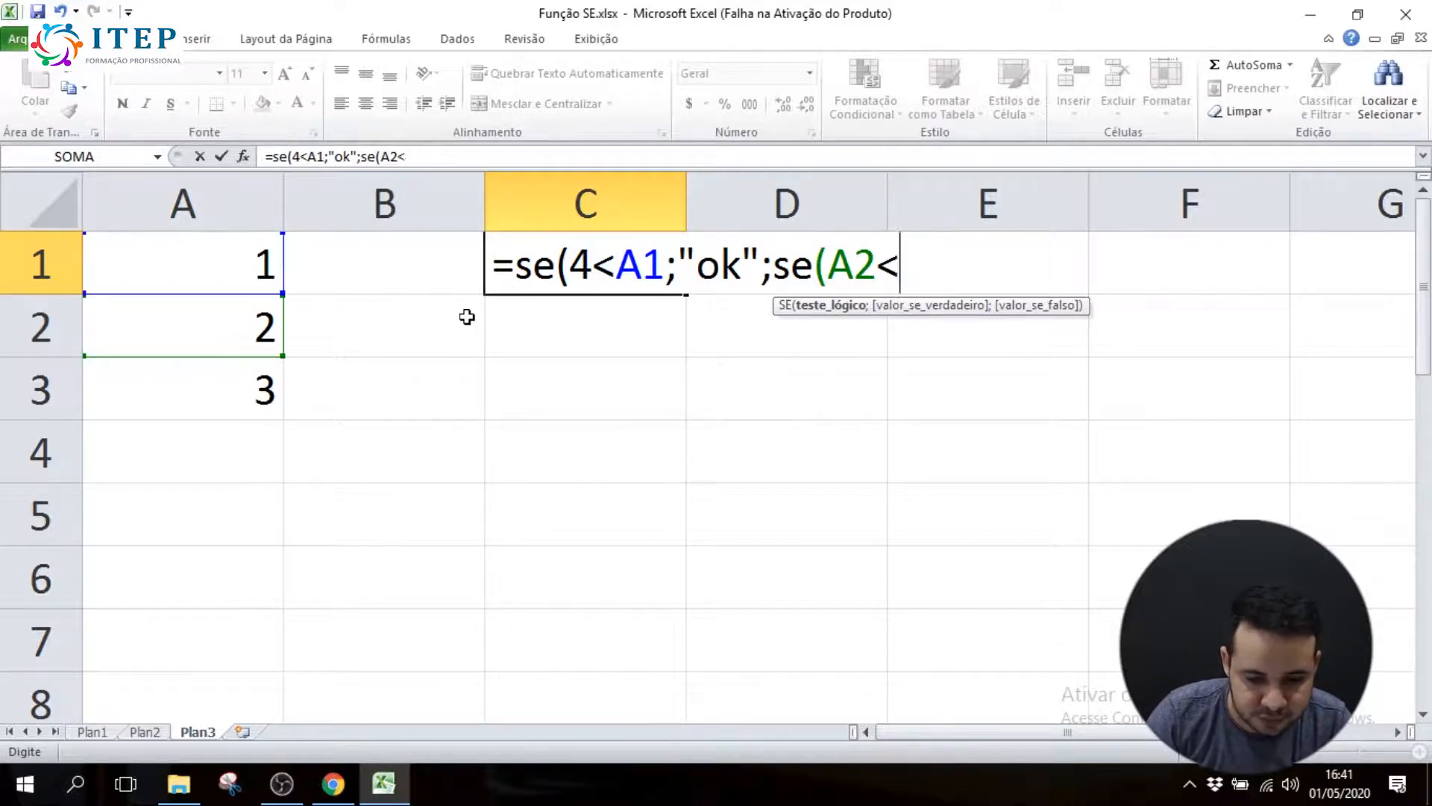
Make the second SE in C1's formula test 4<A2 instead, with "ok2" as its value if true
type("4<")
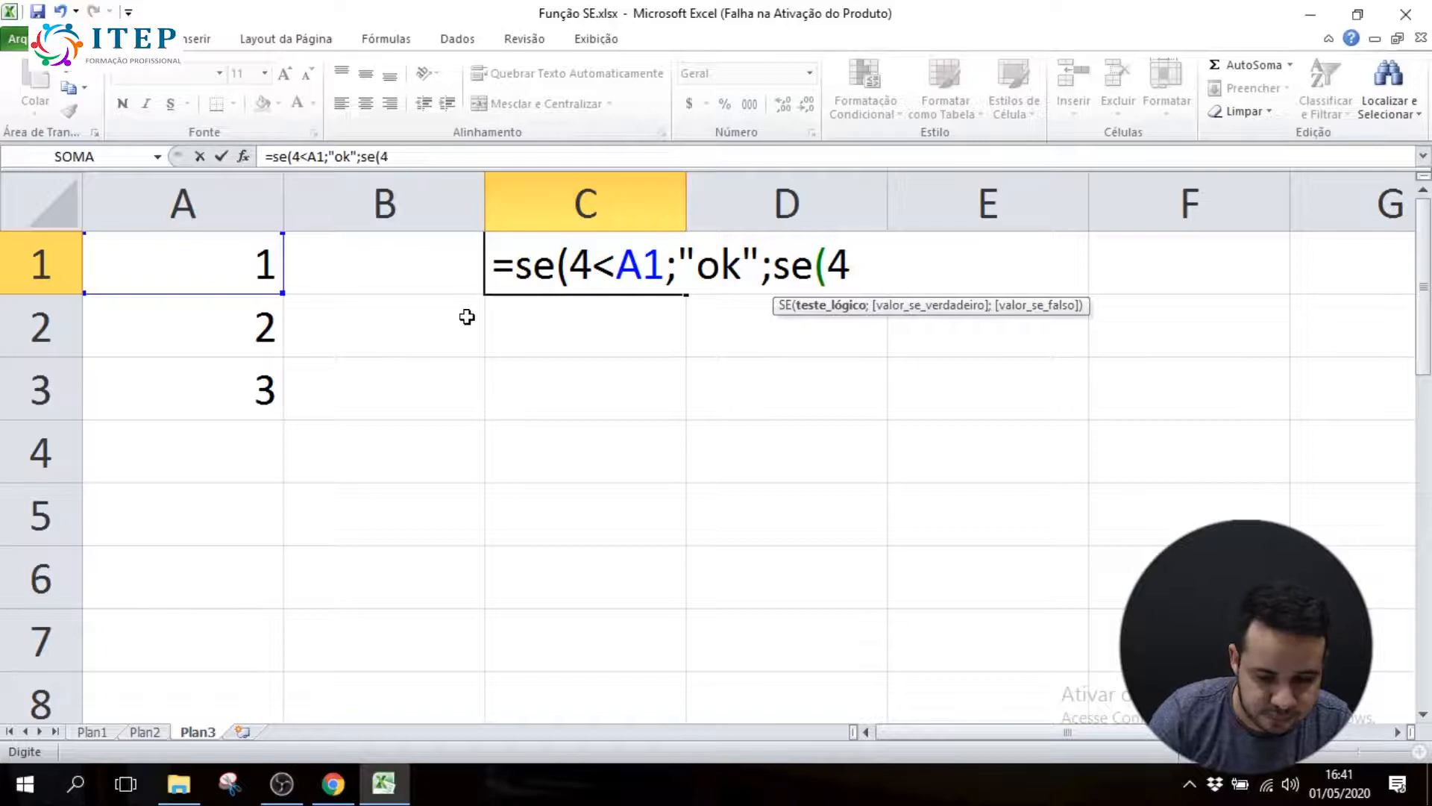
left_click(252, 321)
type(";\"")
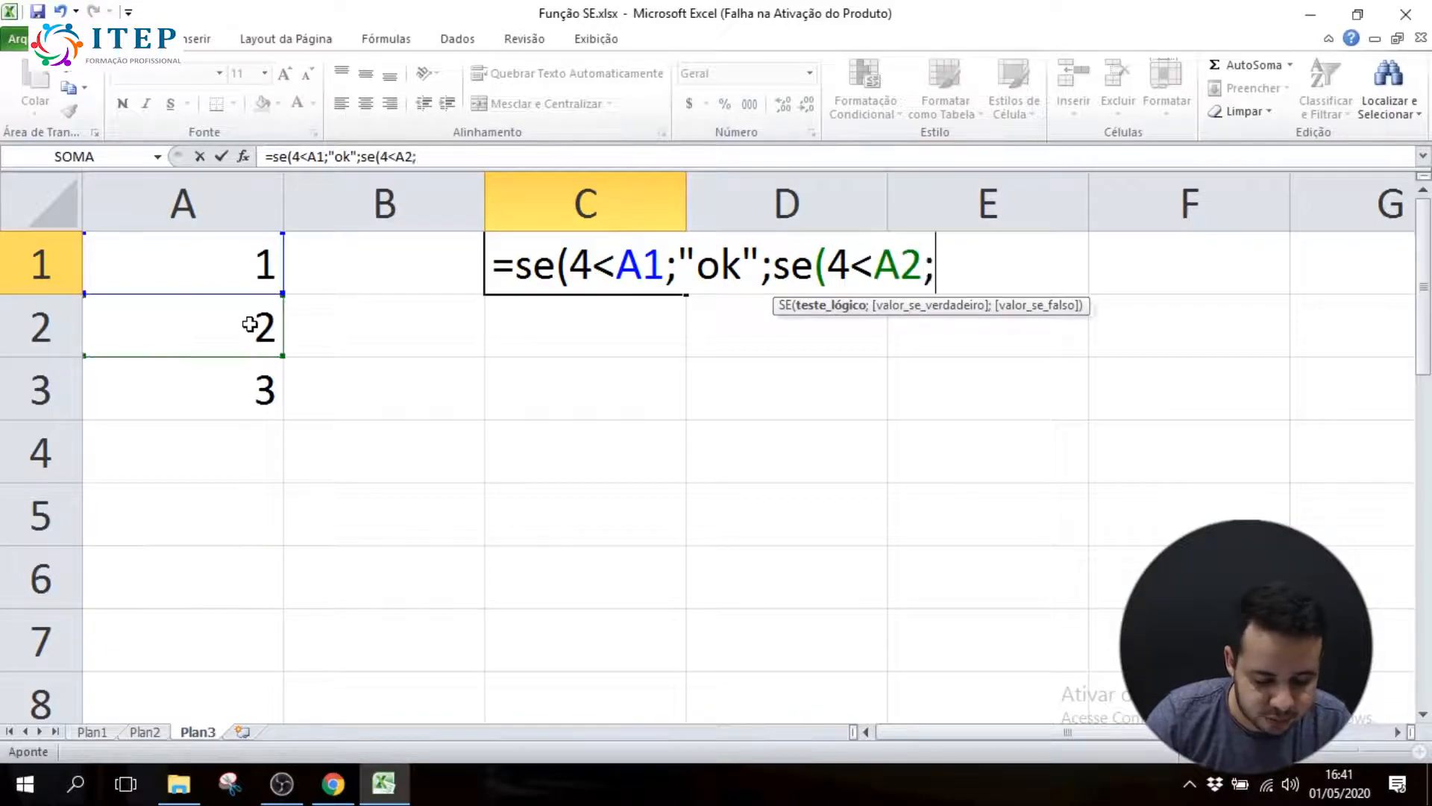
type("ok2\"")
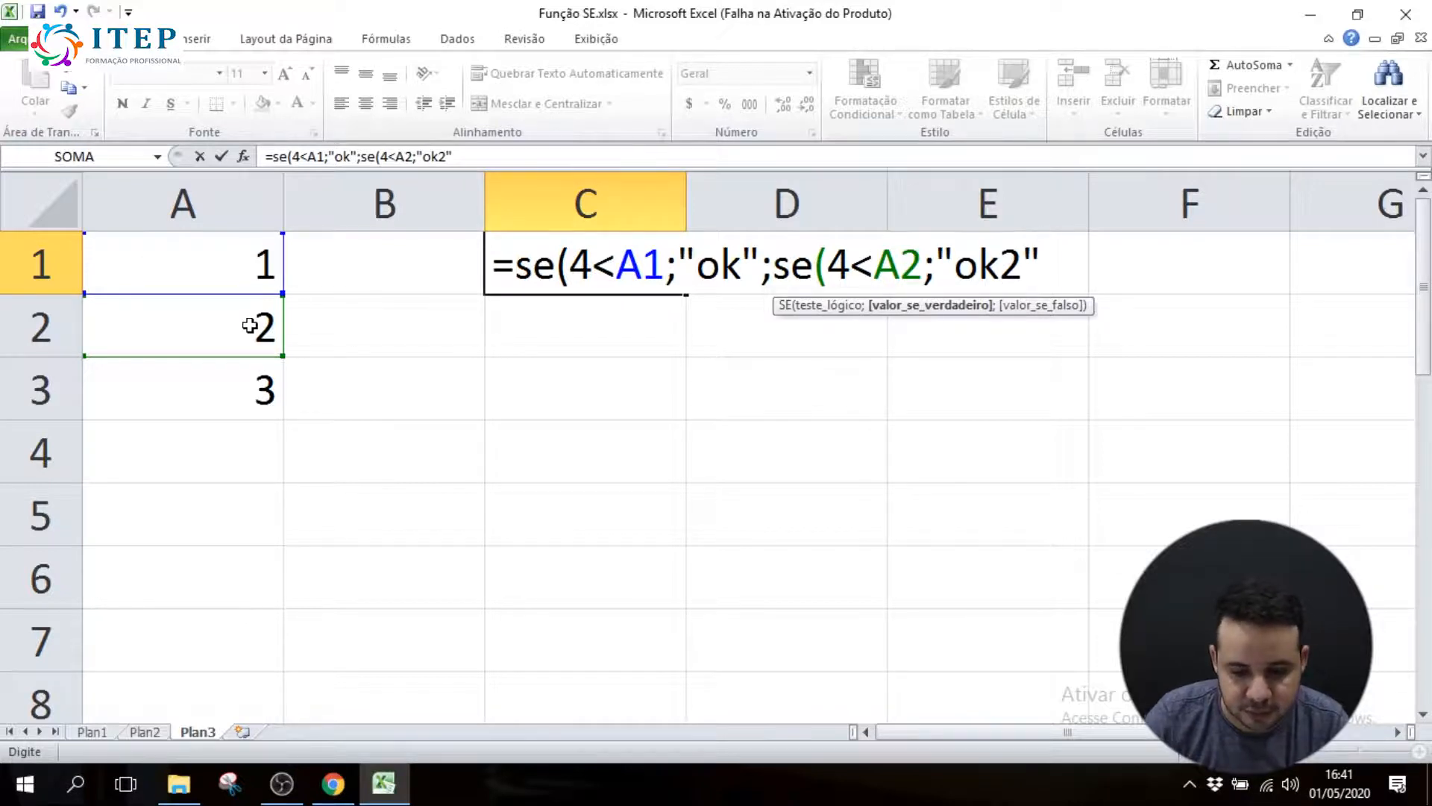
type(";se")
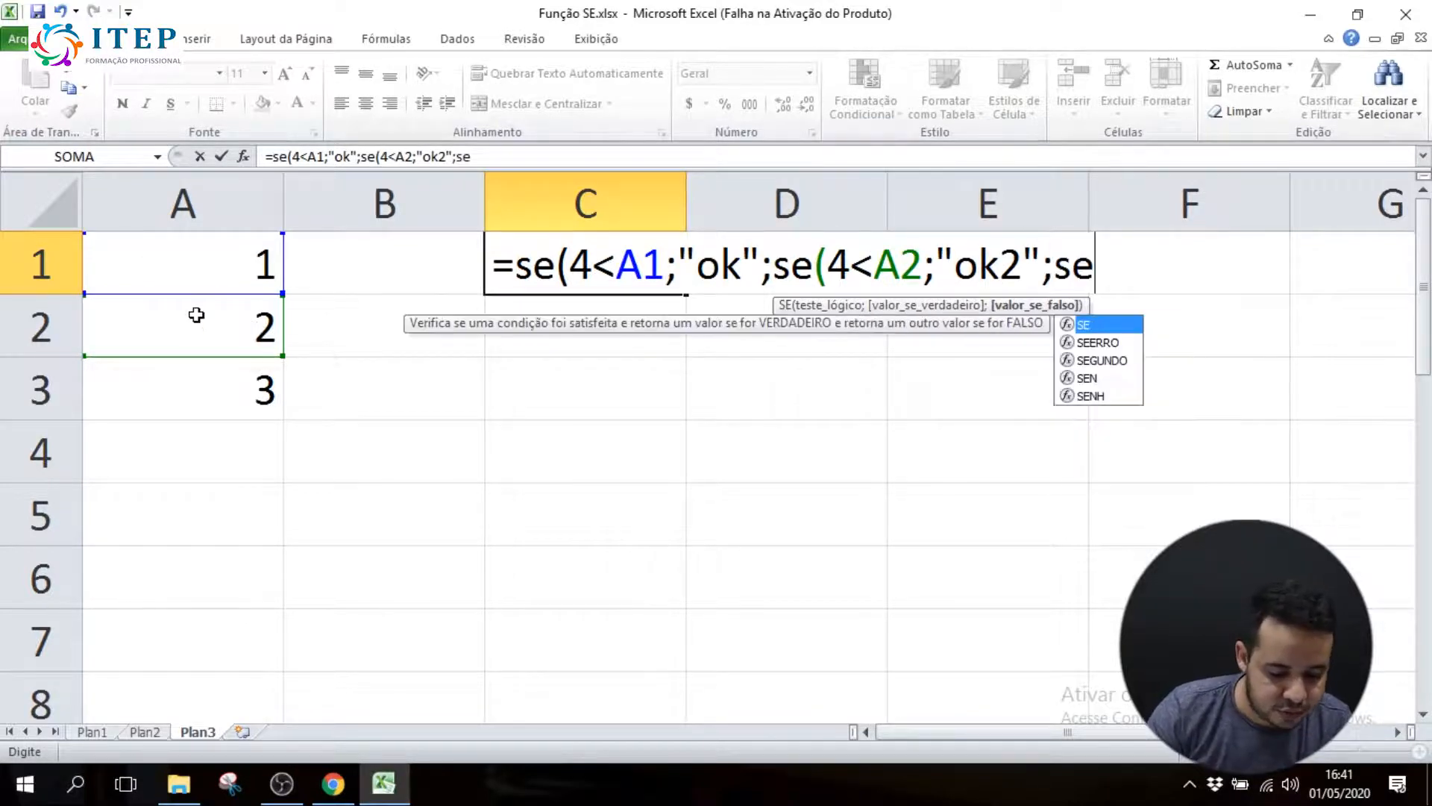
type("(")
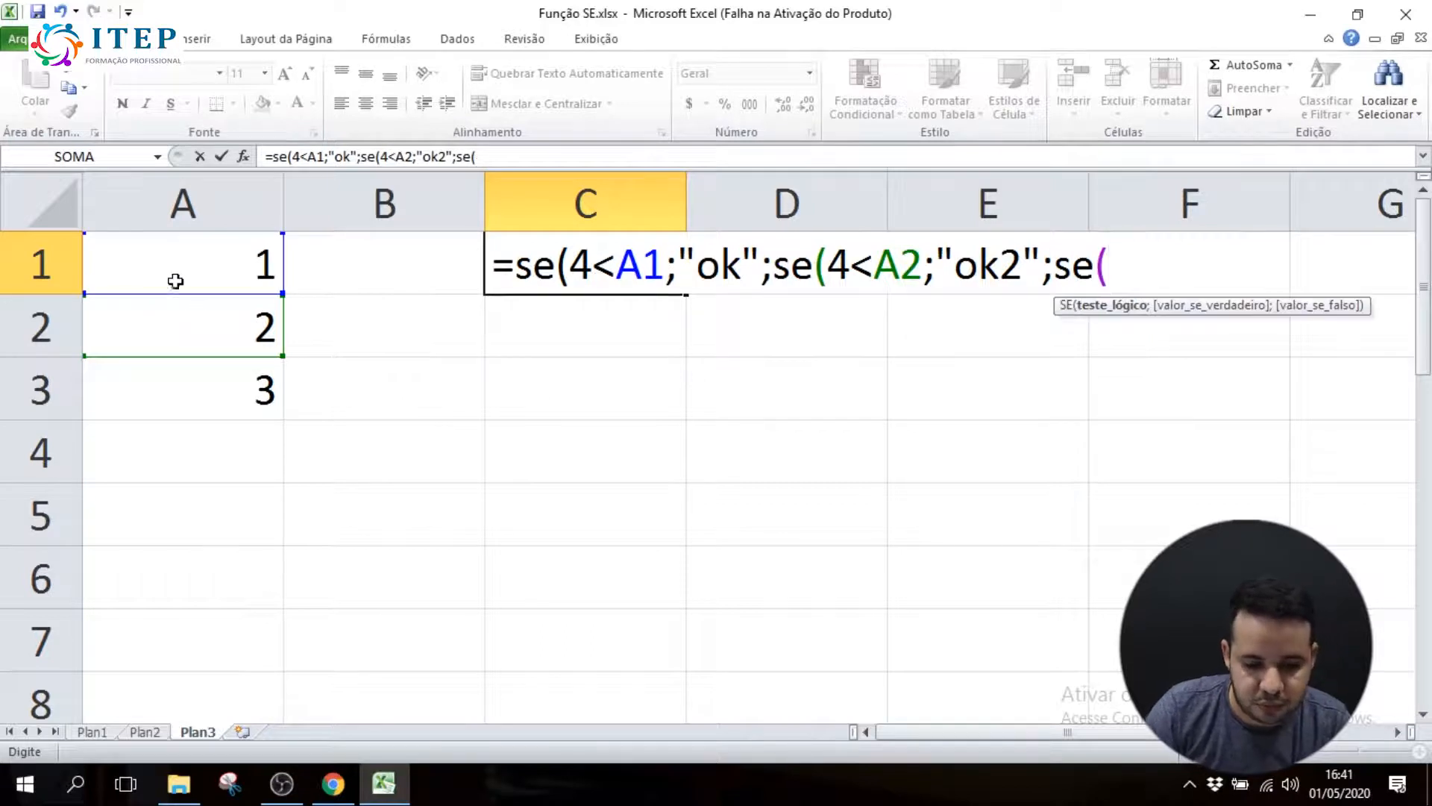
type("4<")
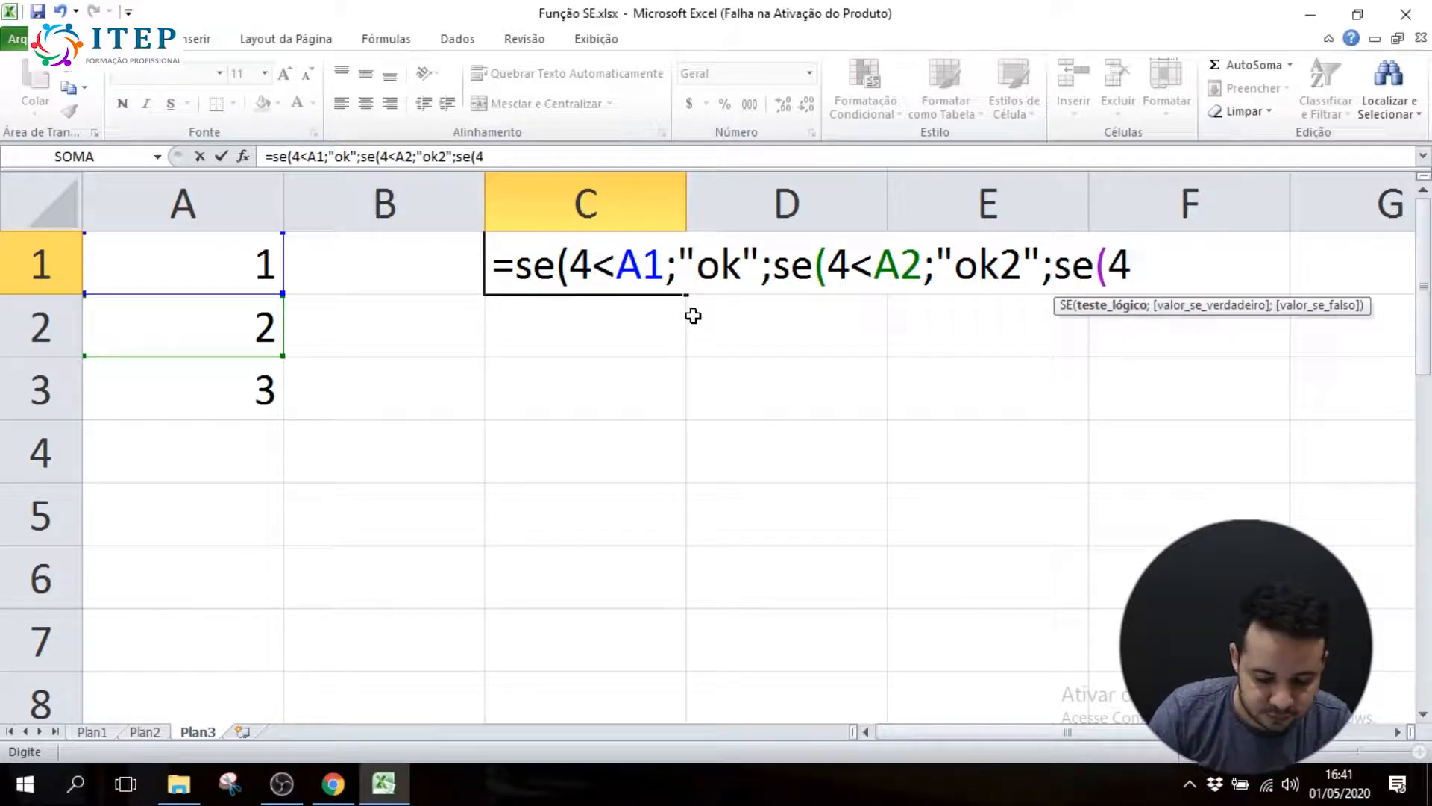
Nest a third SE in C1's formula as the second's value if false, testing 4<A3 and returning "ok3" if true
left_click(255, 380)
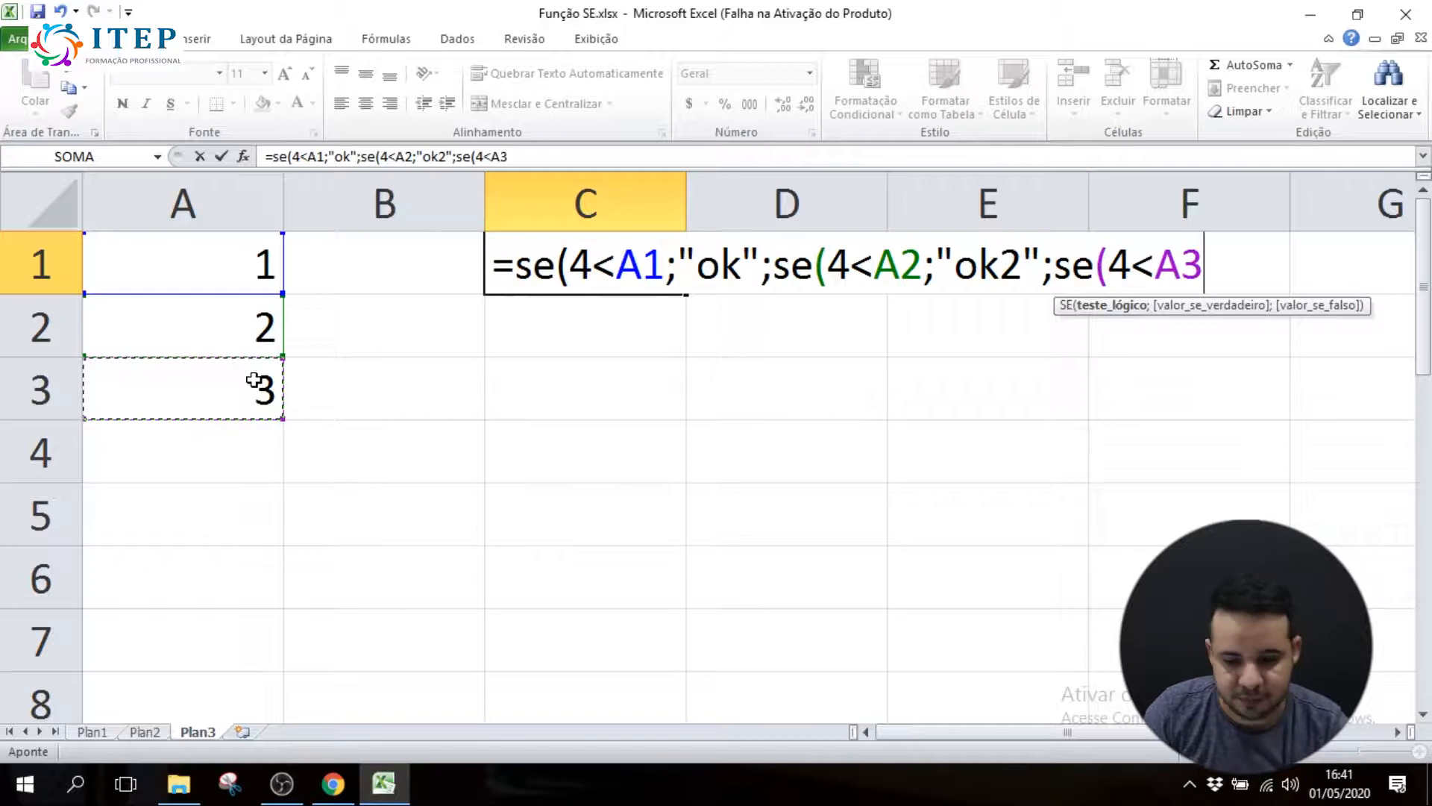
type(";")
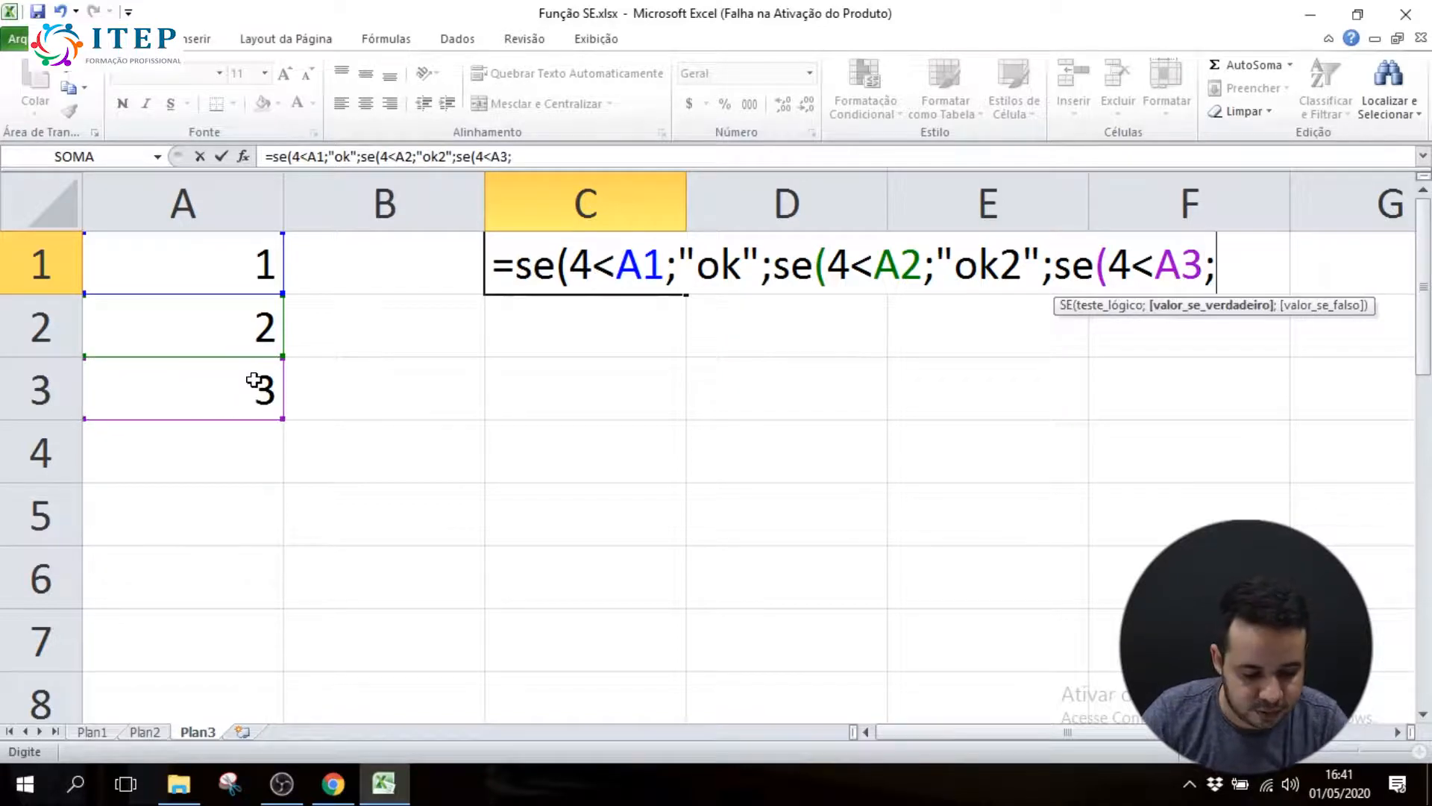
type("\"ok3")
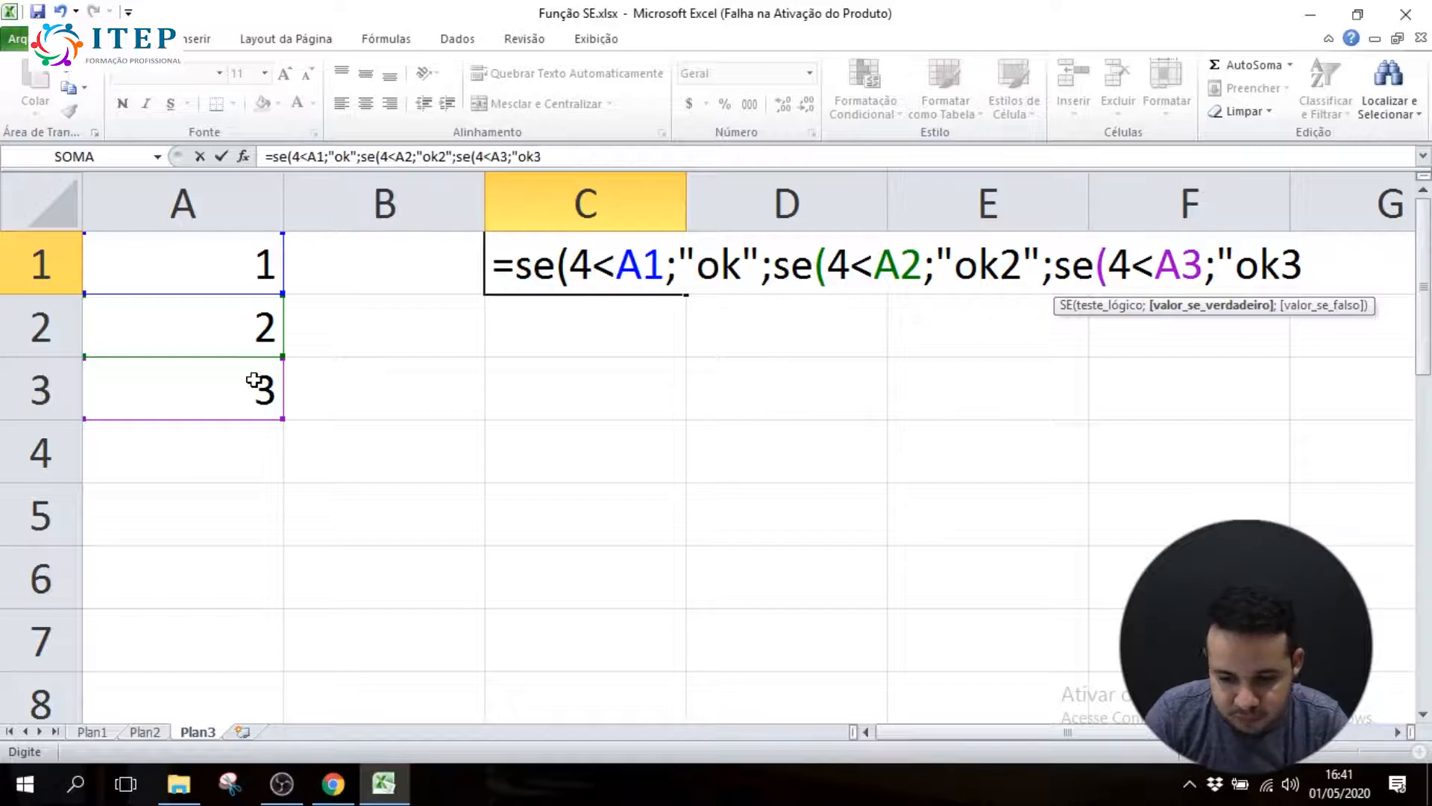
type("\";")
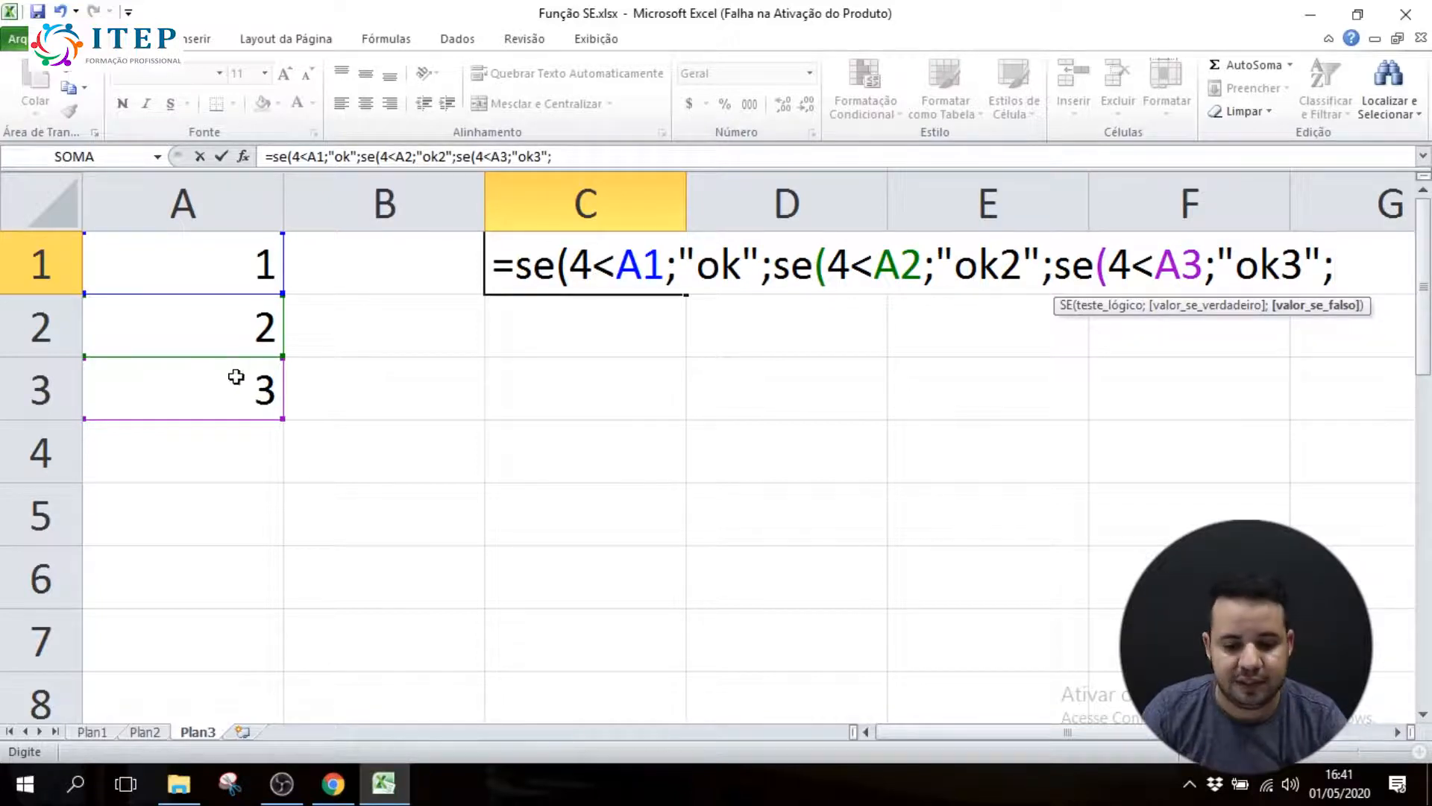
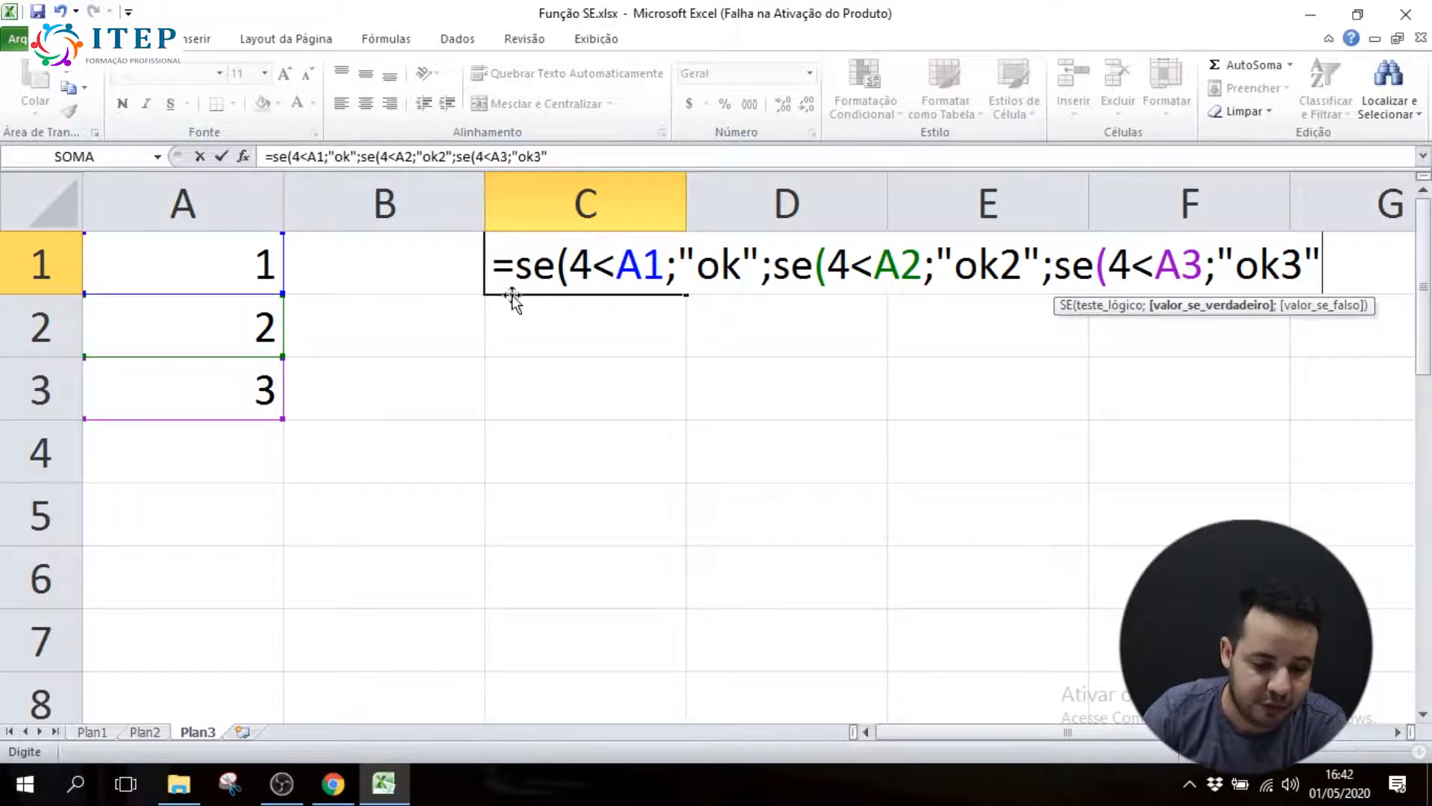
Close the three nested SE functions in C1 with parentheses and enter the formula
left_click_drag(515, 265, 557, 265)
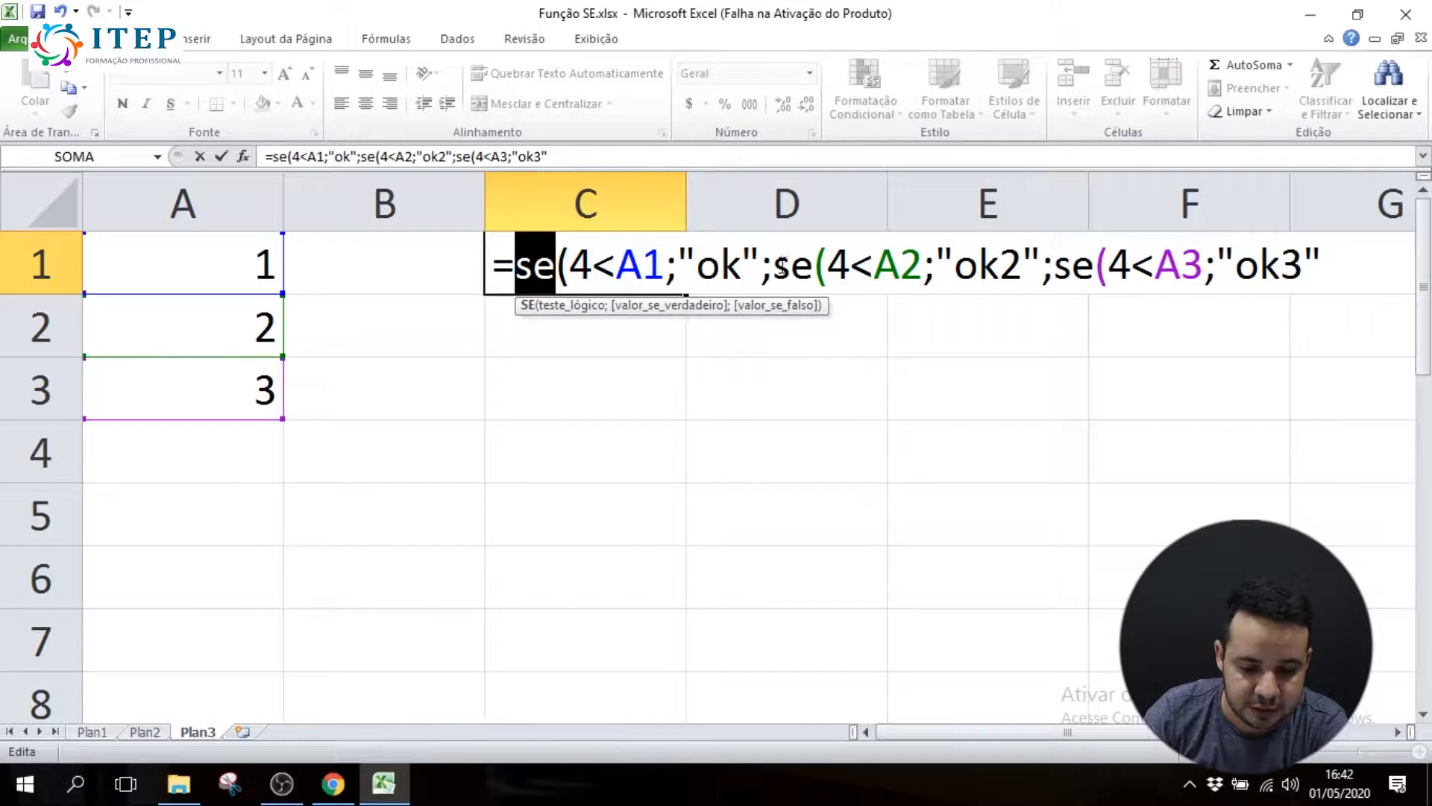
left_click_drag(773, 265, 815, 265)
left_click(1072, 265)
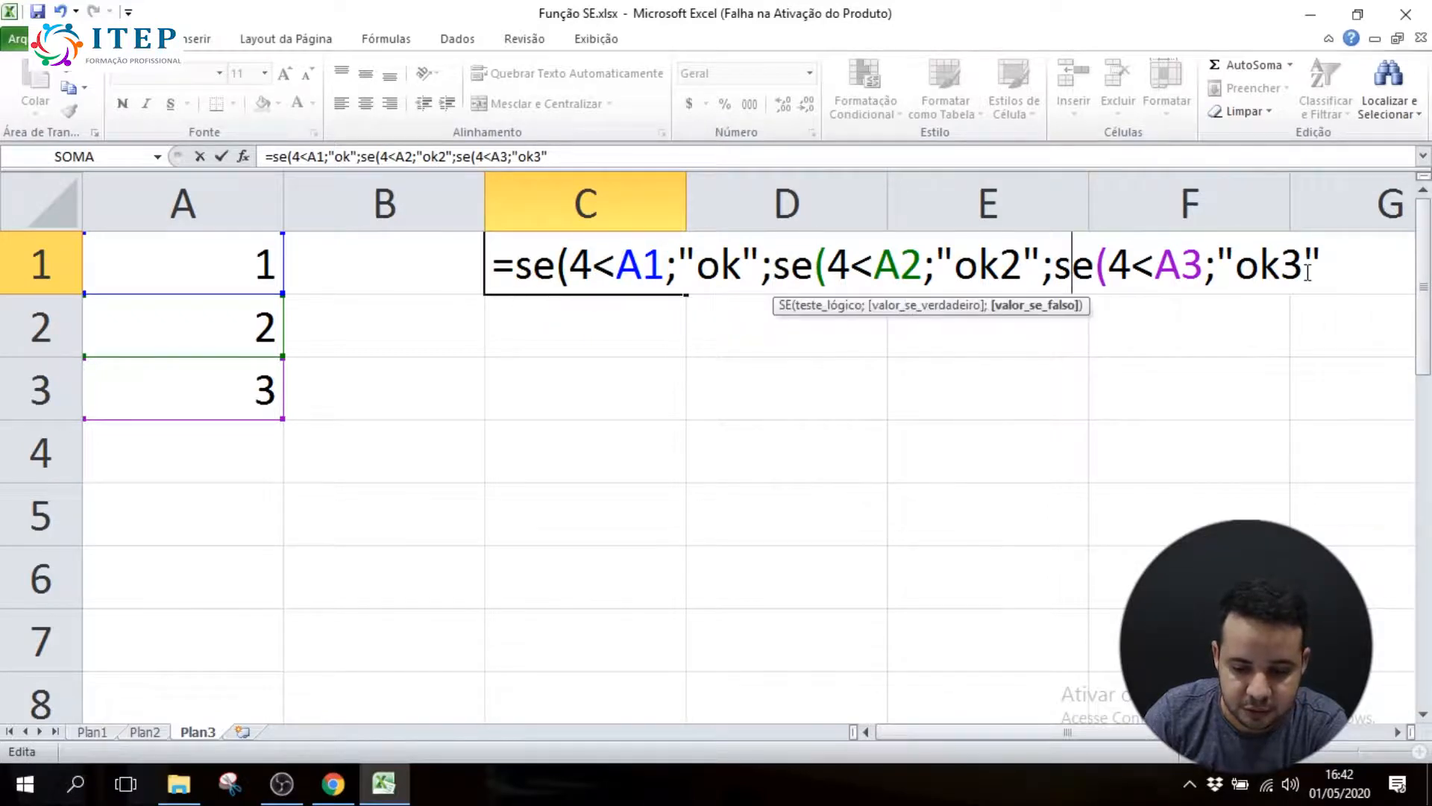
left_click(1348, 259)
type(")))")
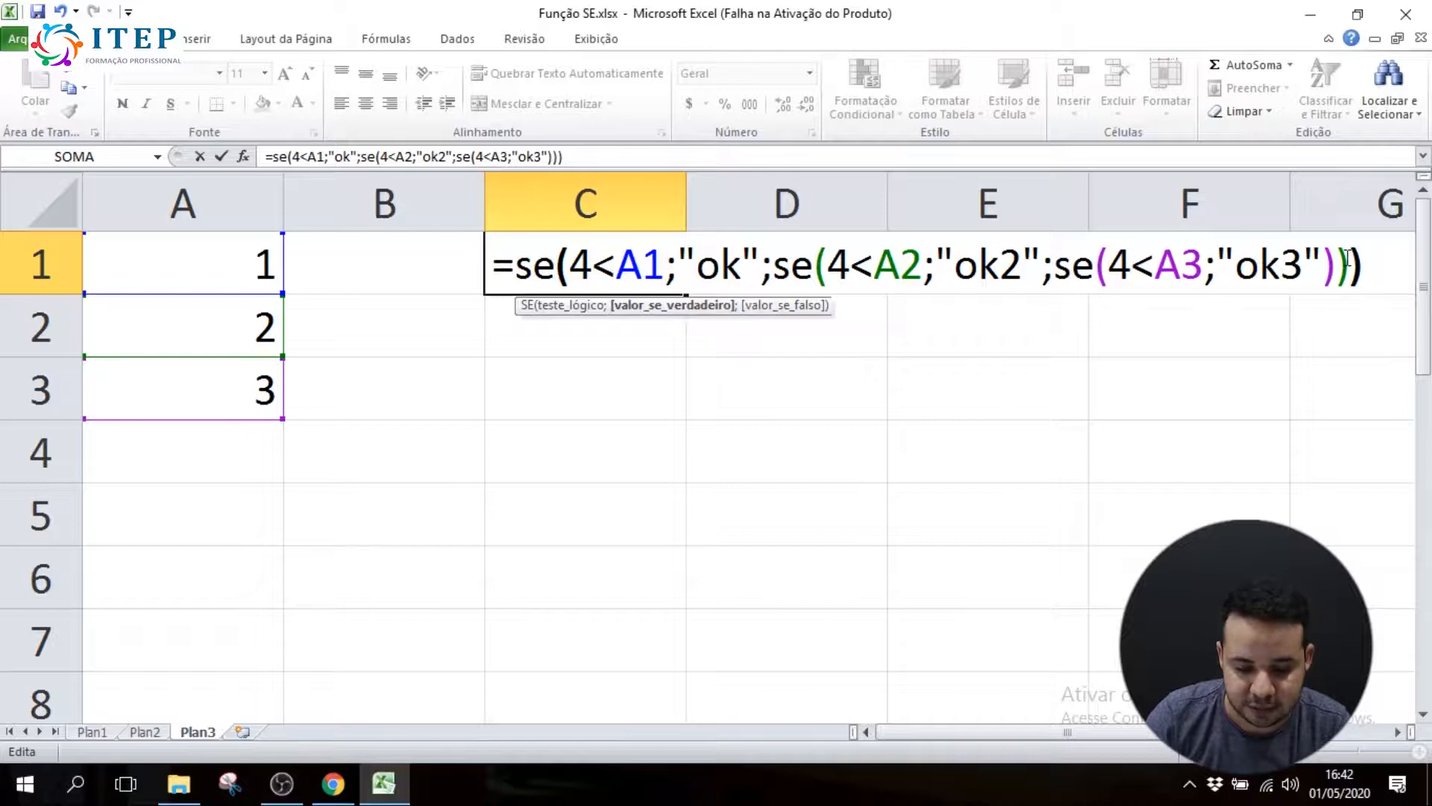
key("Return")
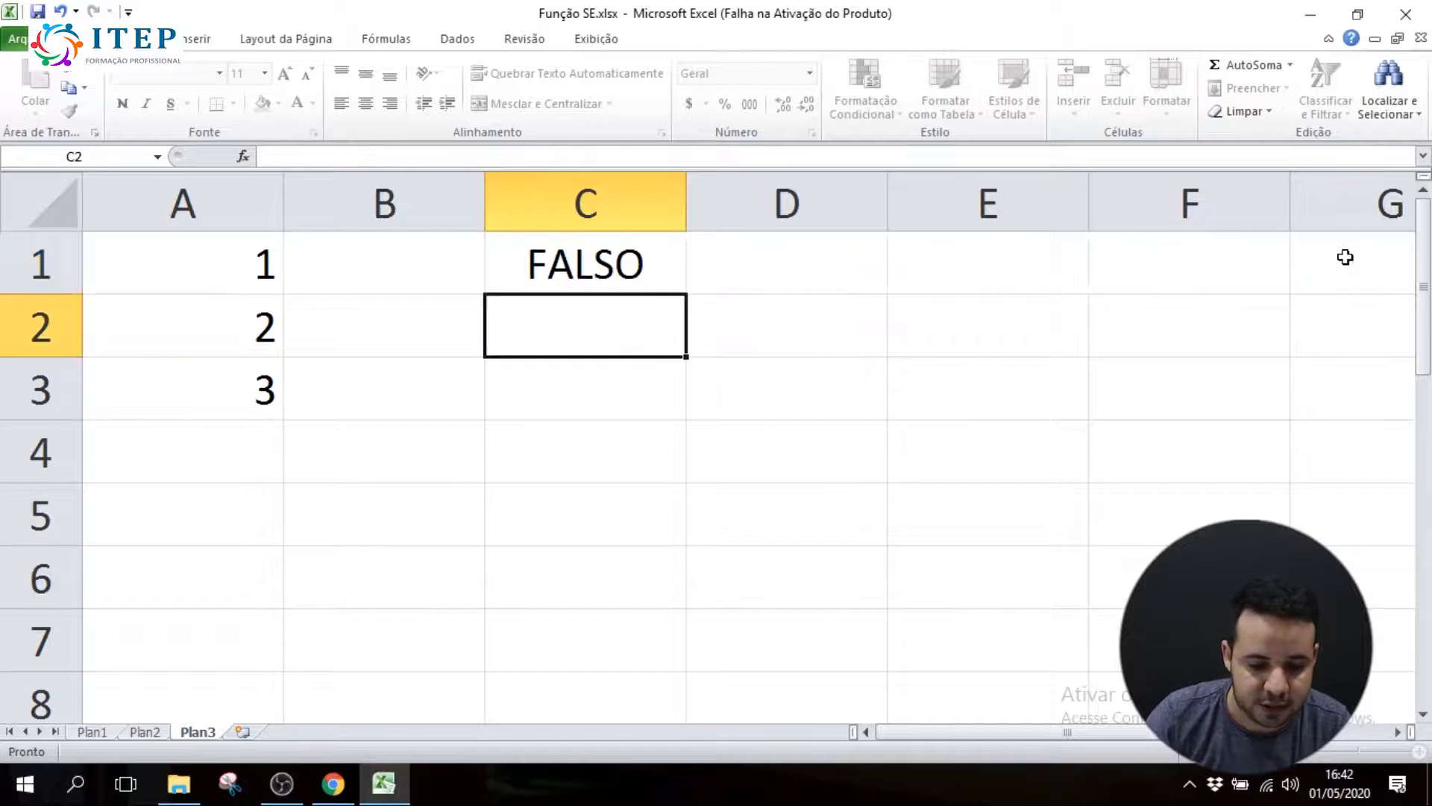
Add "não tem numero maior que 4" as the value if false of the third SE in C1's formula
double_click(589, 263)
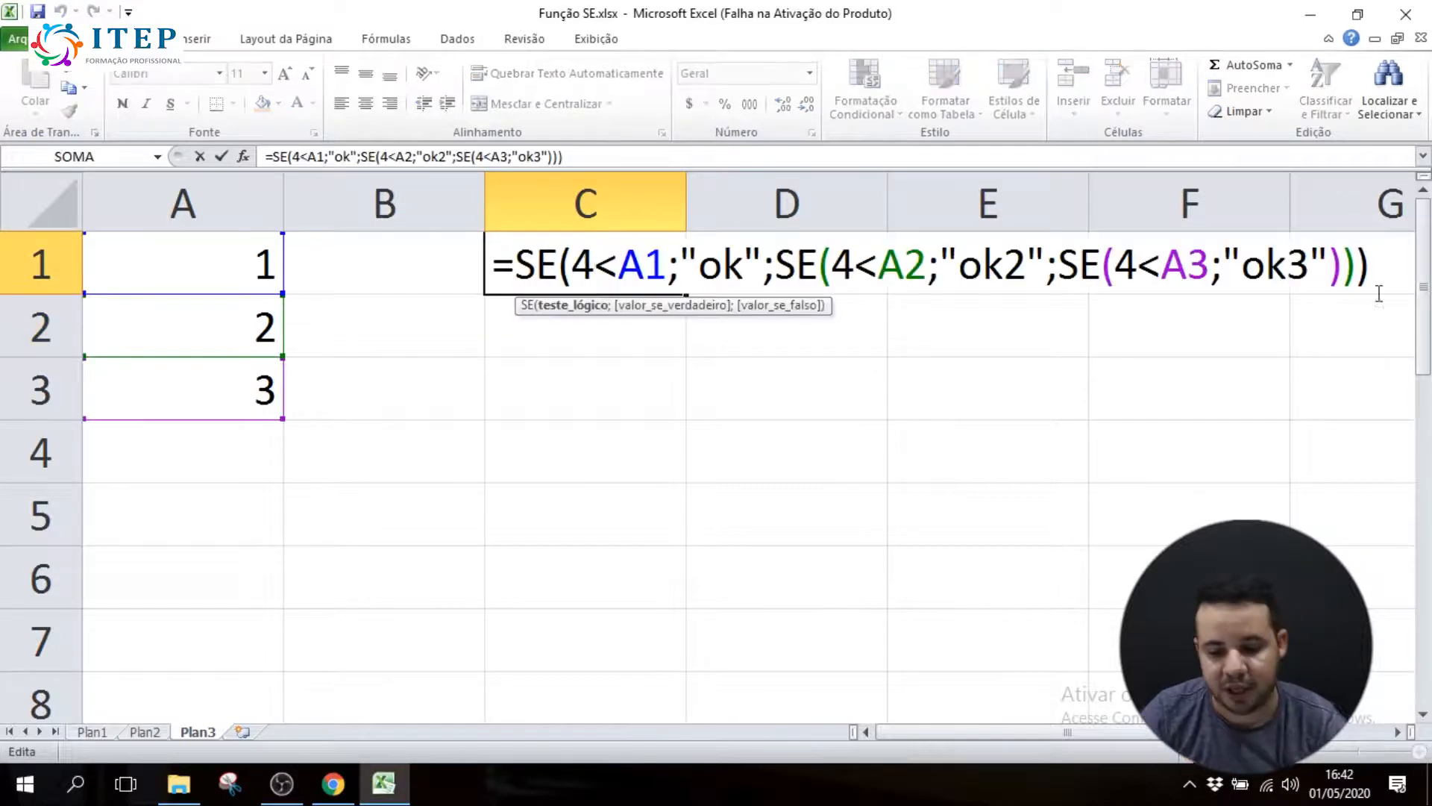
left_click(1327, 261)
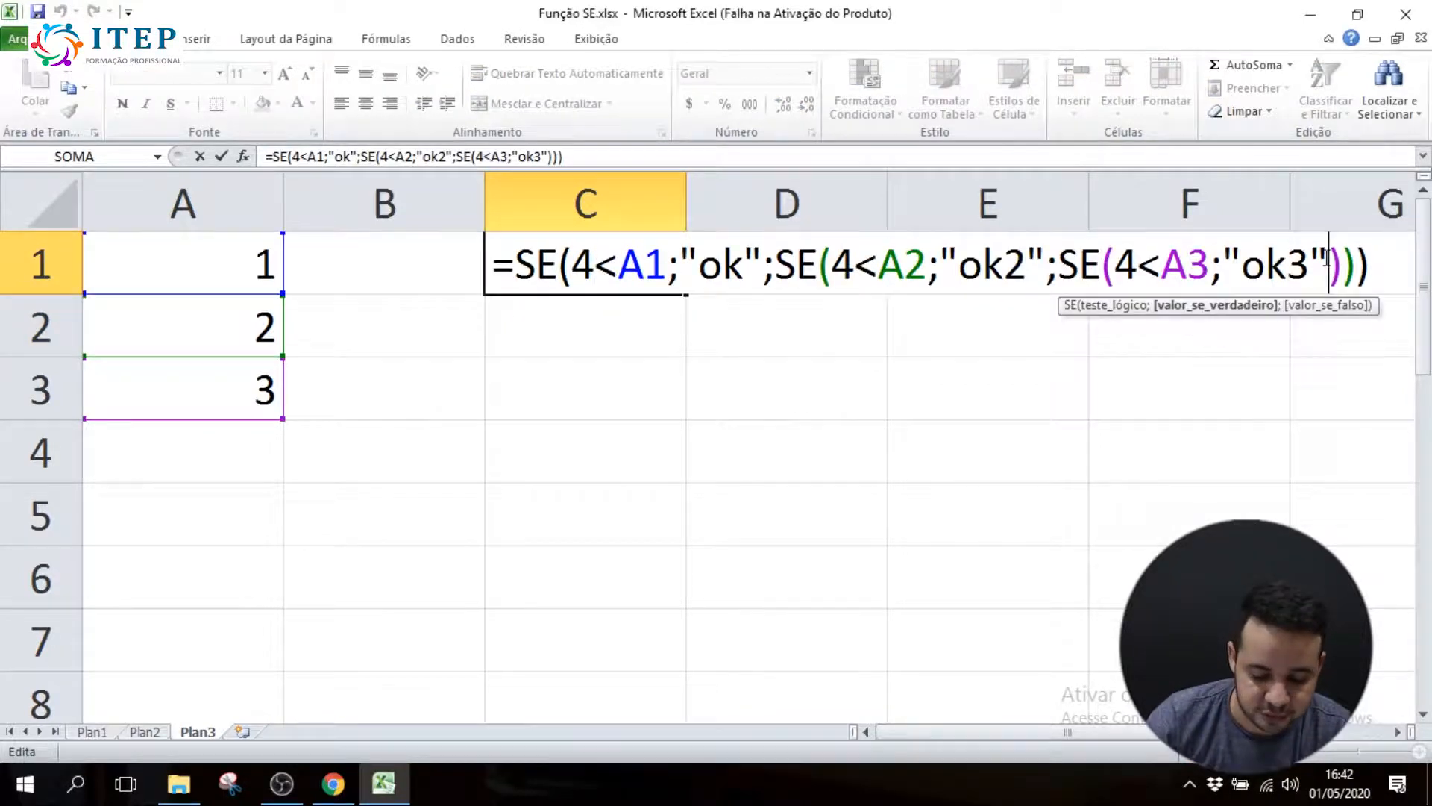
type(";")
type("nao")
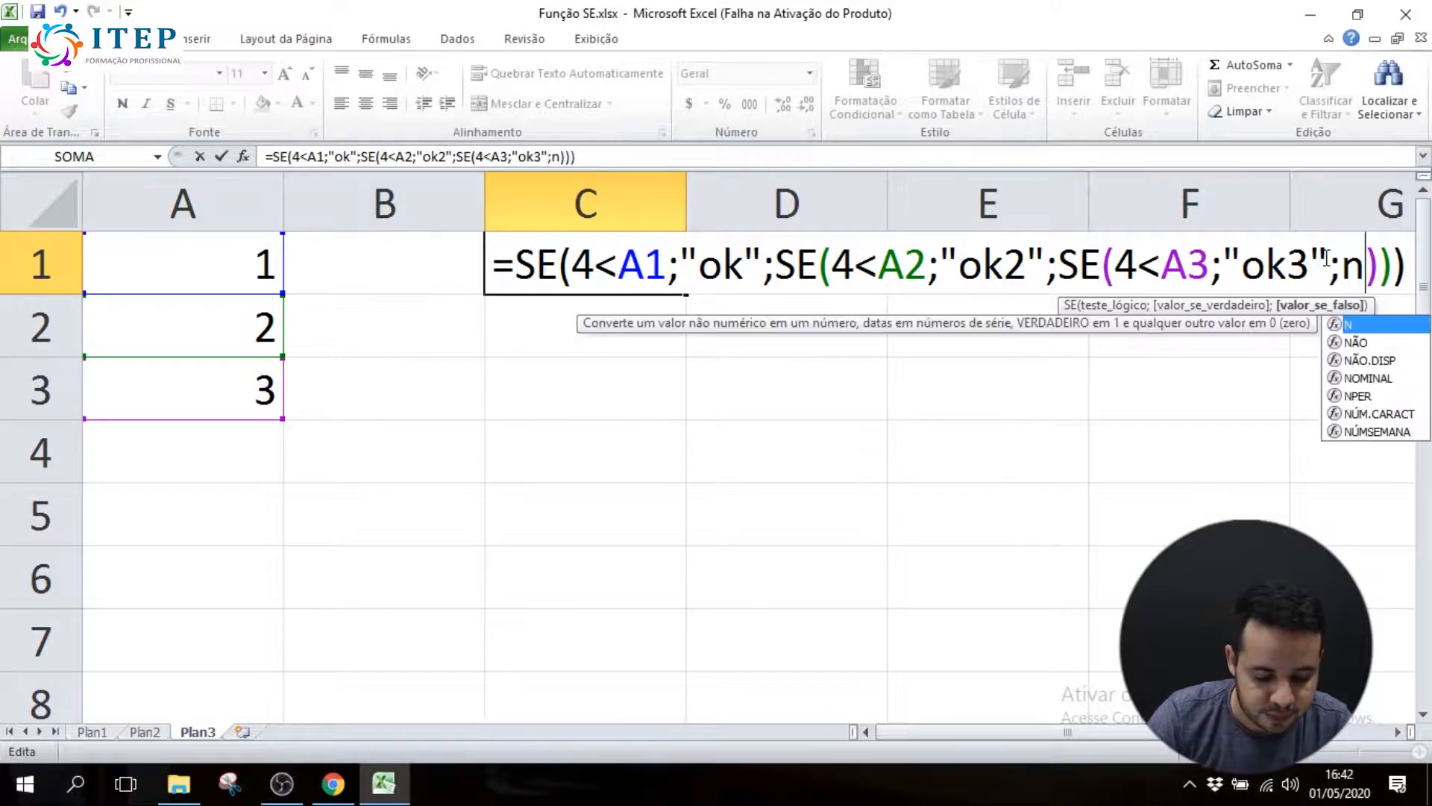
key("BackSpace")
key("BackSpace")
key("BackSpace")
type("\"na")
key("BackSpace")
type("ão tem nu")
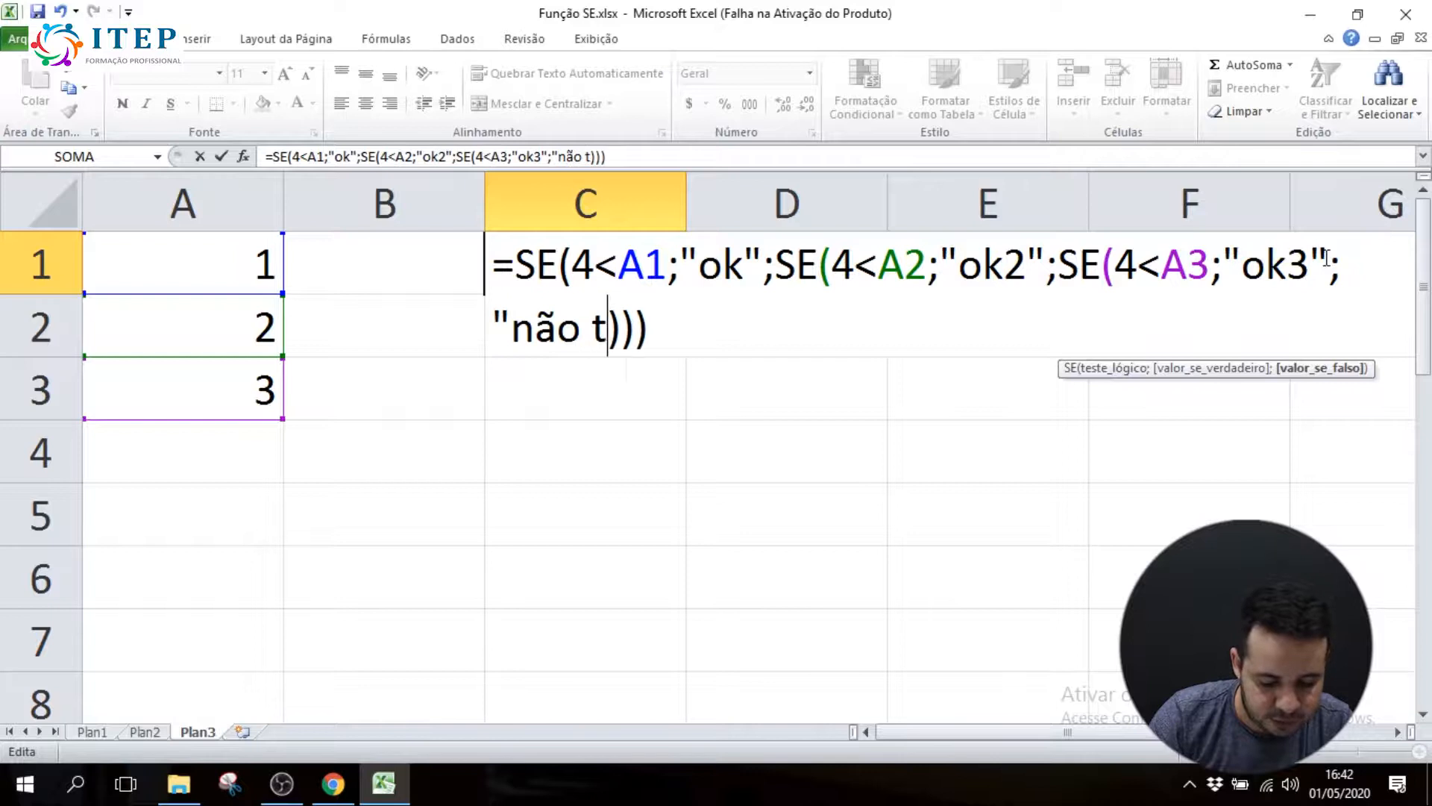
type("mero m")
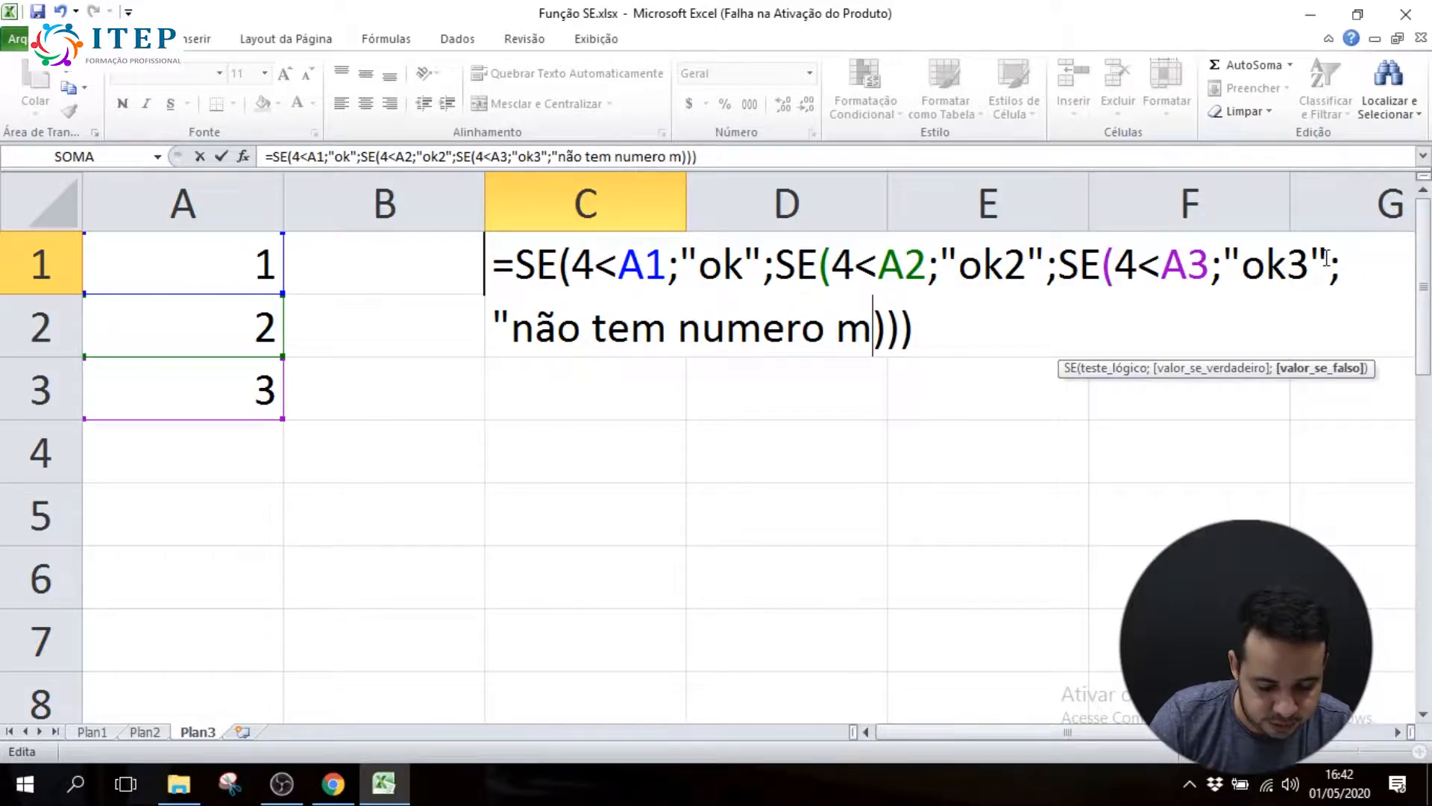
type("aior que 4")
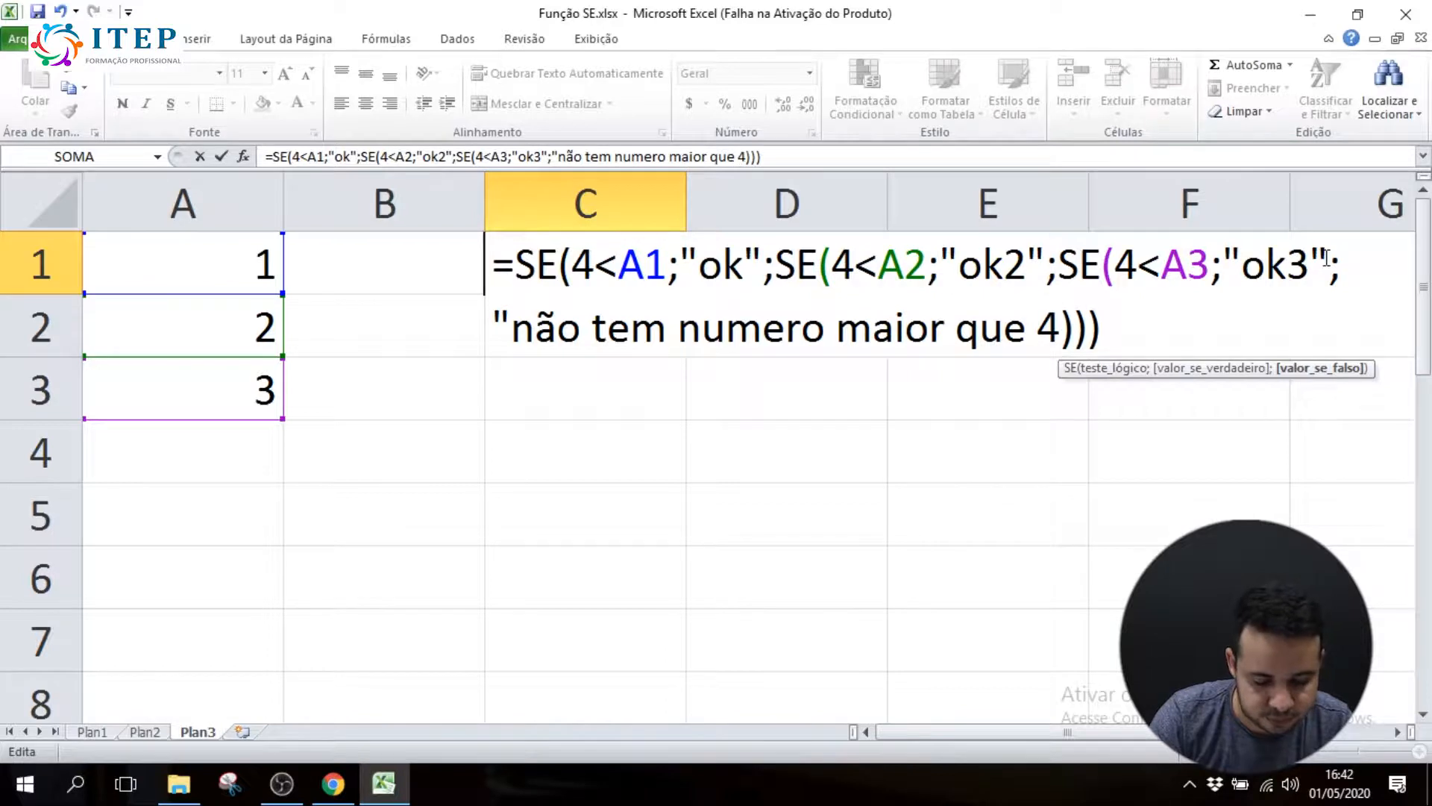
type("\"")
key("Return")
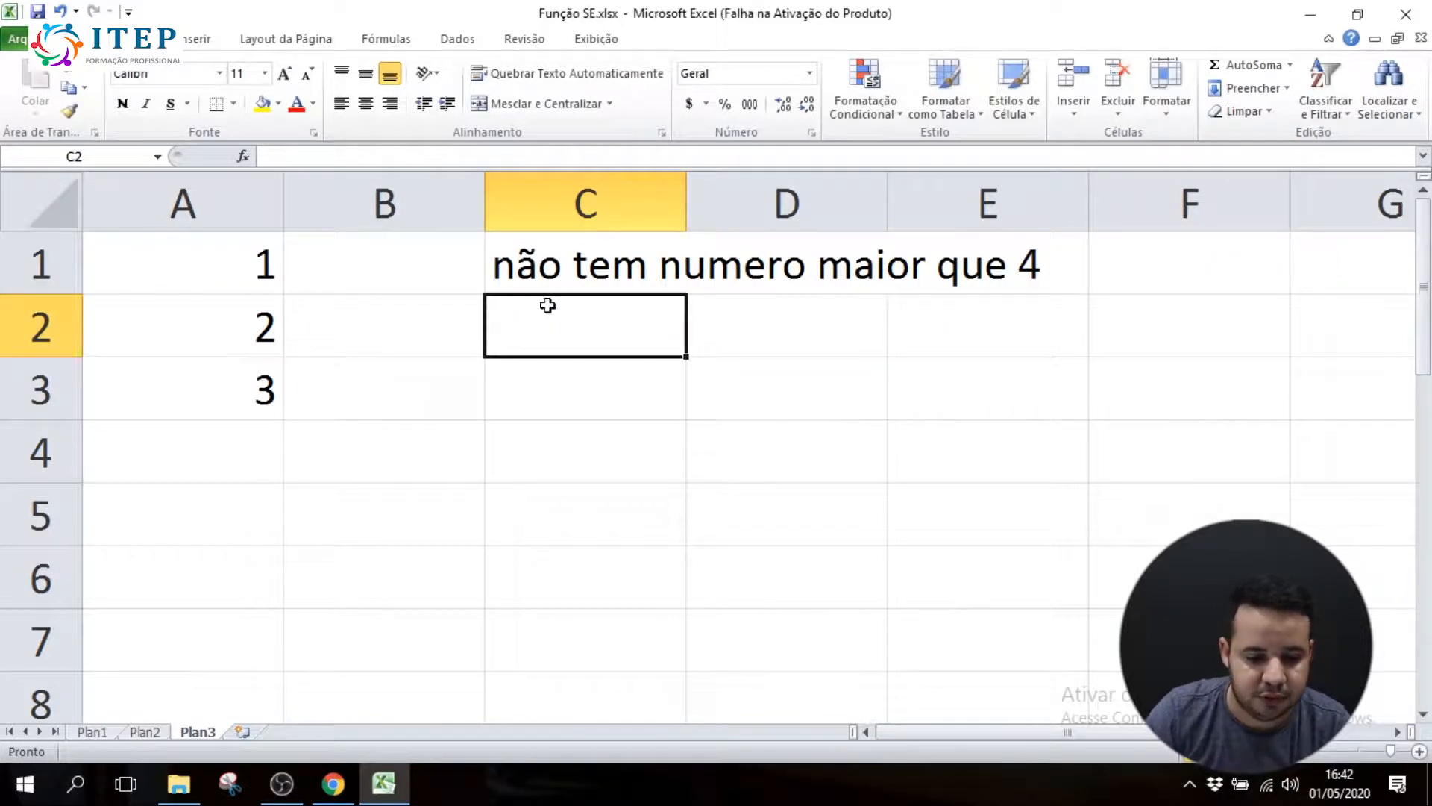
Change the value in cell A3 to 5
left_click(593, 276)
left_click(246, 394)
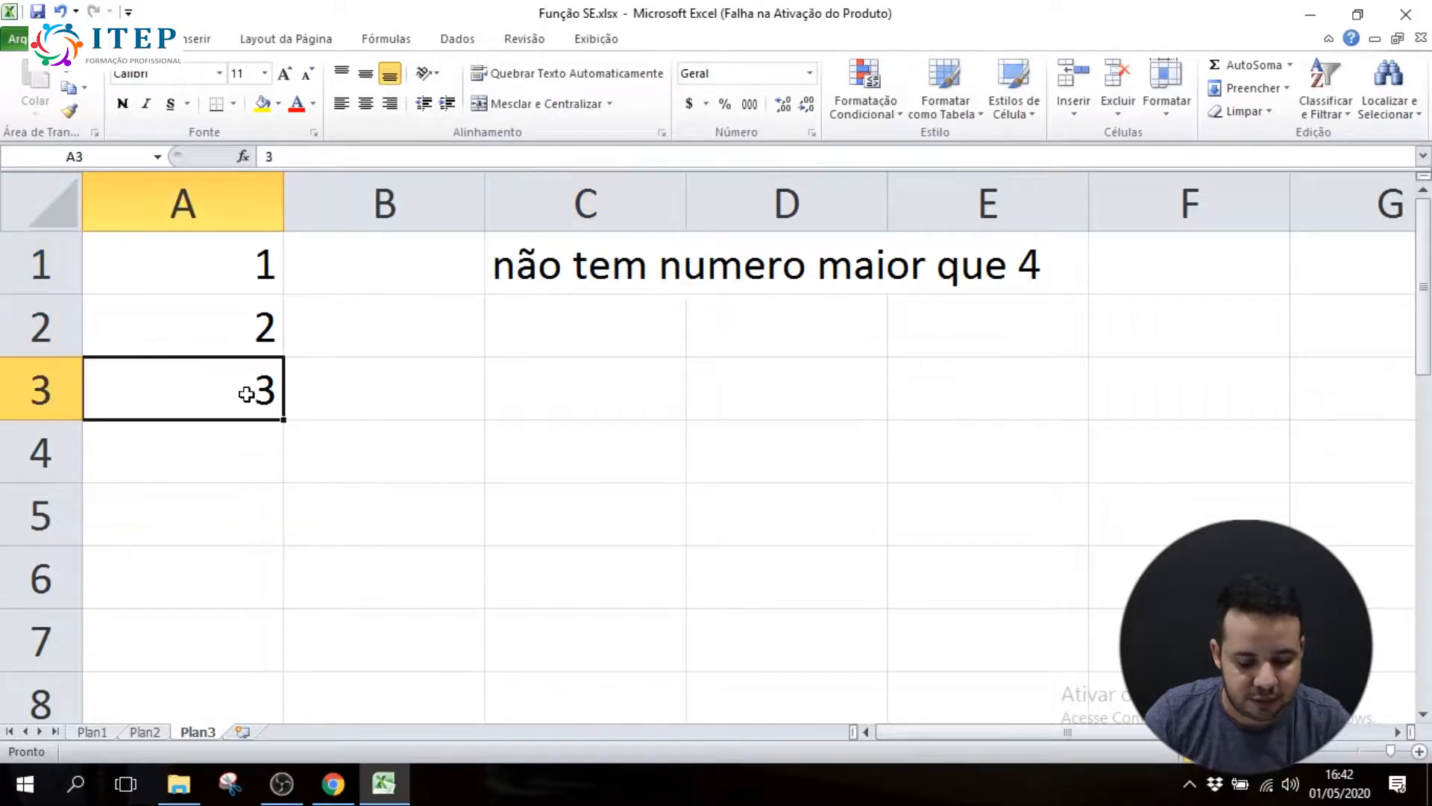
type("5")
key("Return")
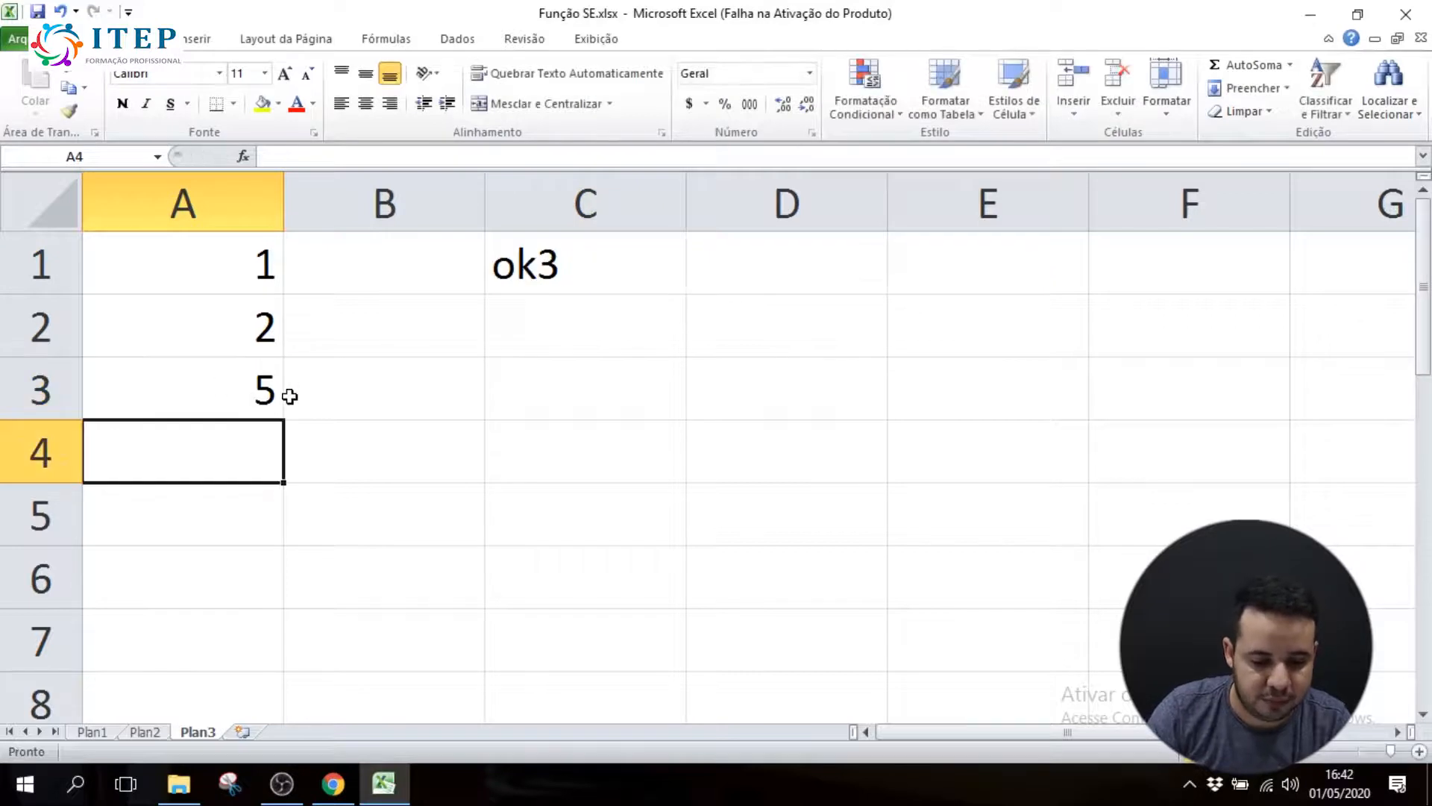
Review the nested SE tests in C1's formula against the value in A3, leaving the formula unedited
left_click(250, 386)
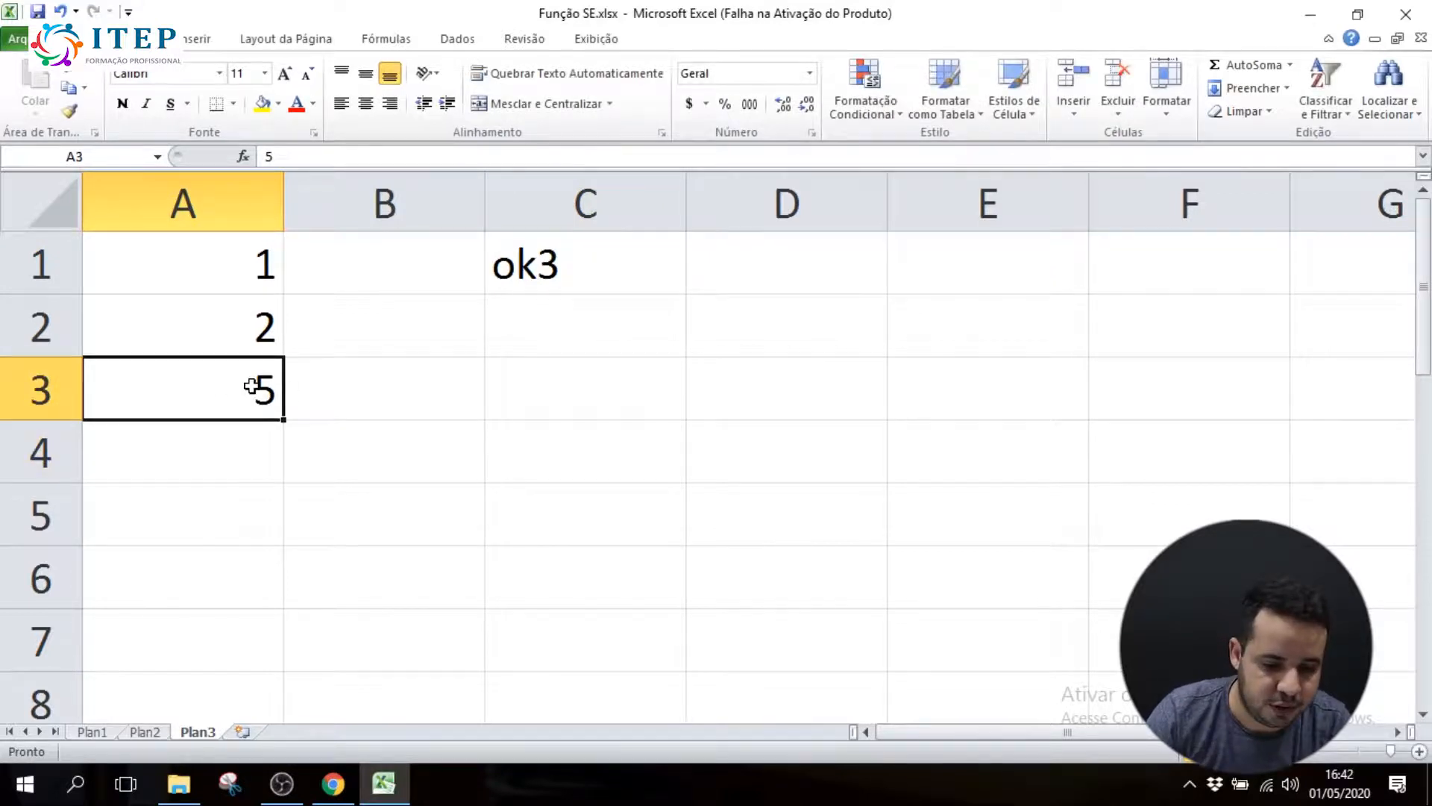
left_click(595, 275)
double_click(589, 280)
left_click_drag(586, 282, 903, 273)
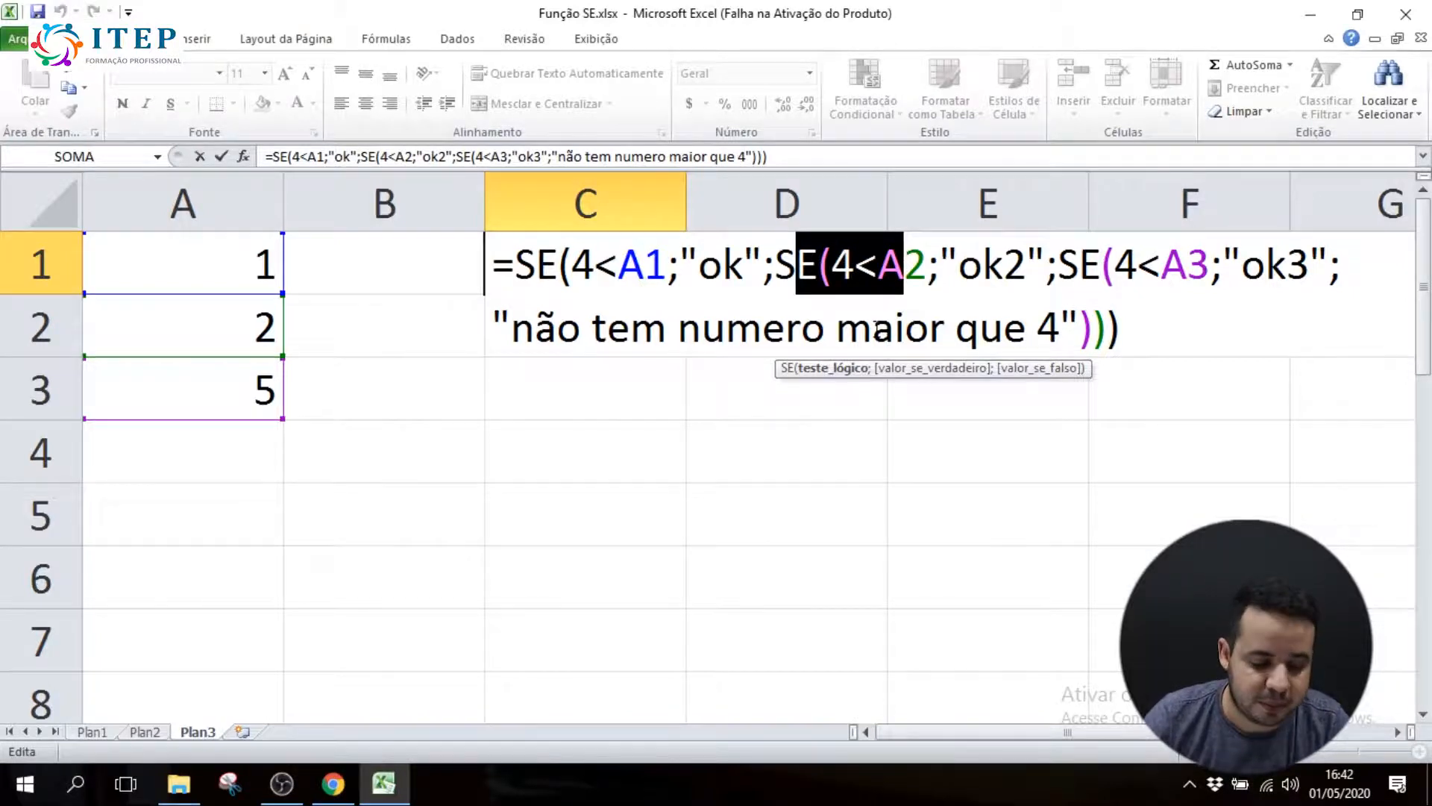
key("Escape")
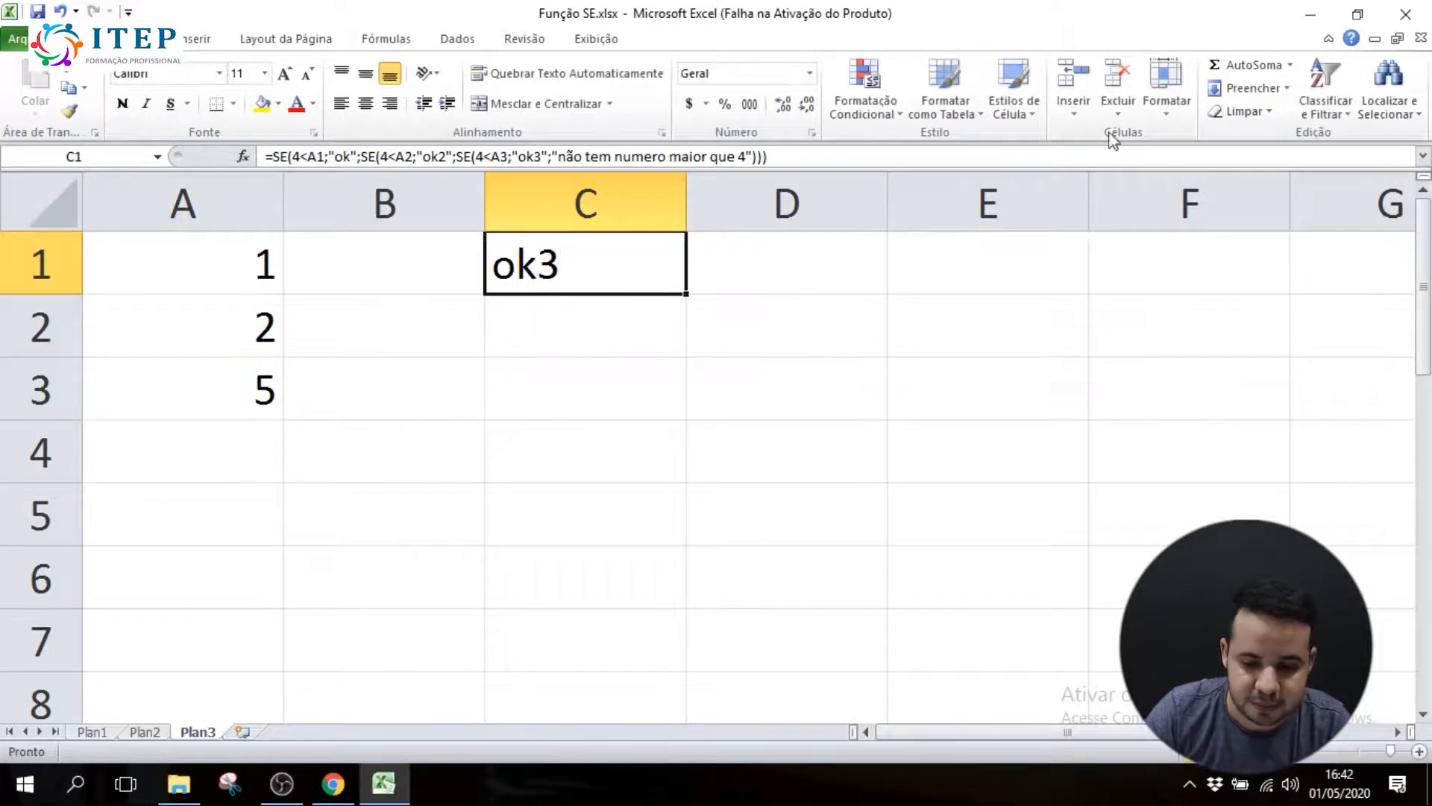
On sheet Plan1, review the age limits and their categories in the Idade/Categoria reference table
left_click(112, 734)
left_click(794, 295)
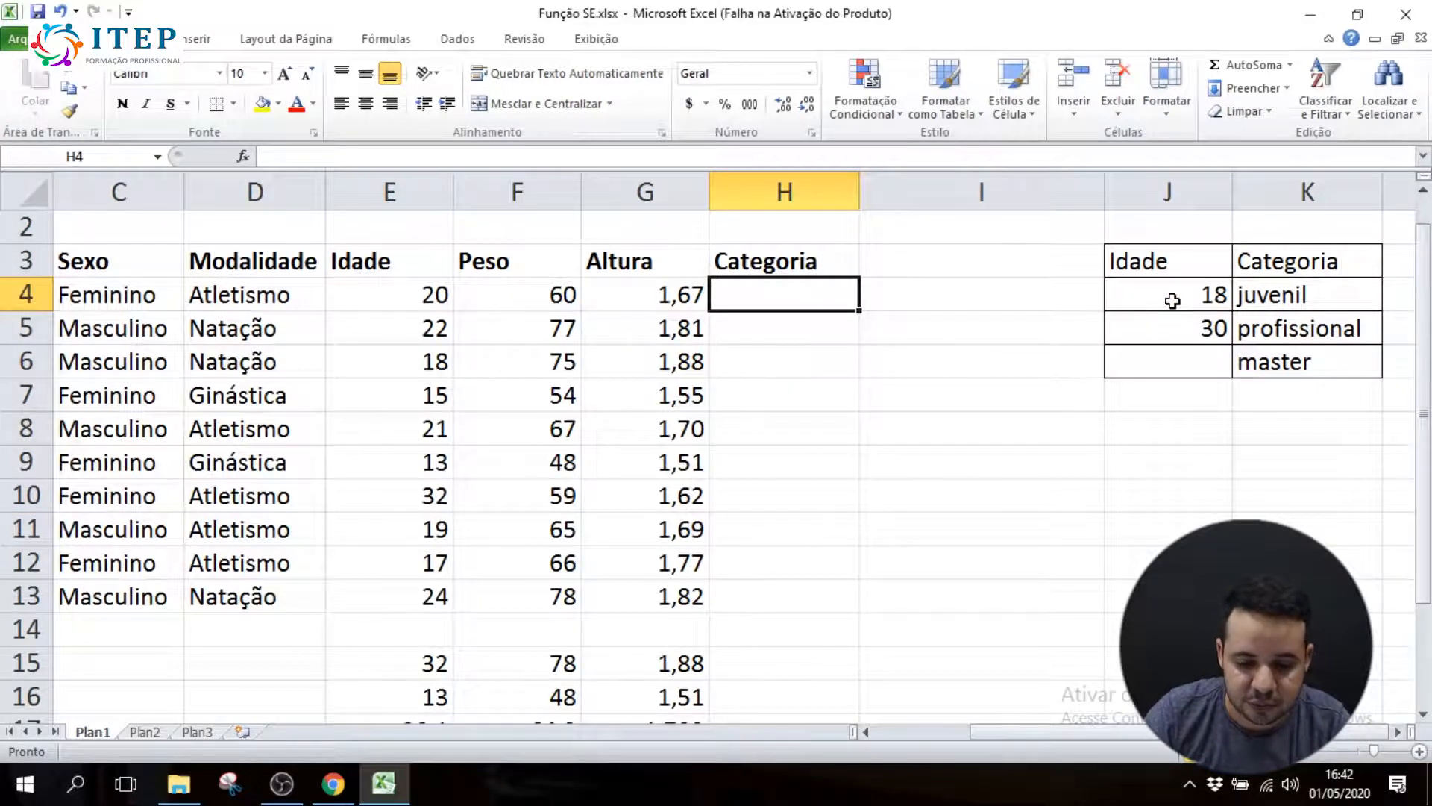
left_click(1164, 296)
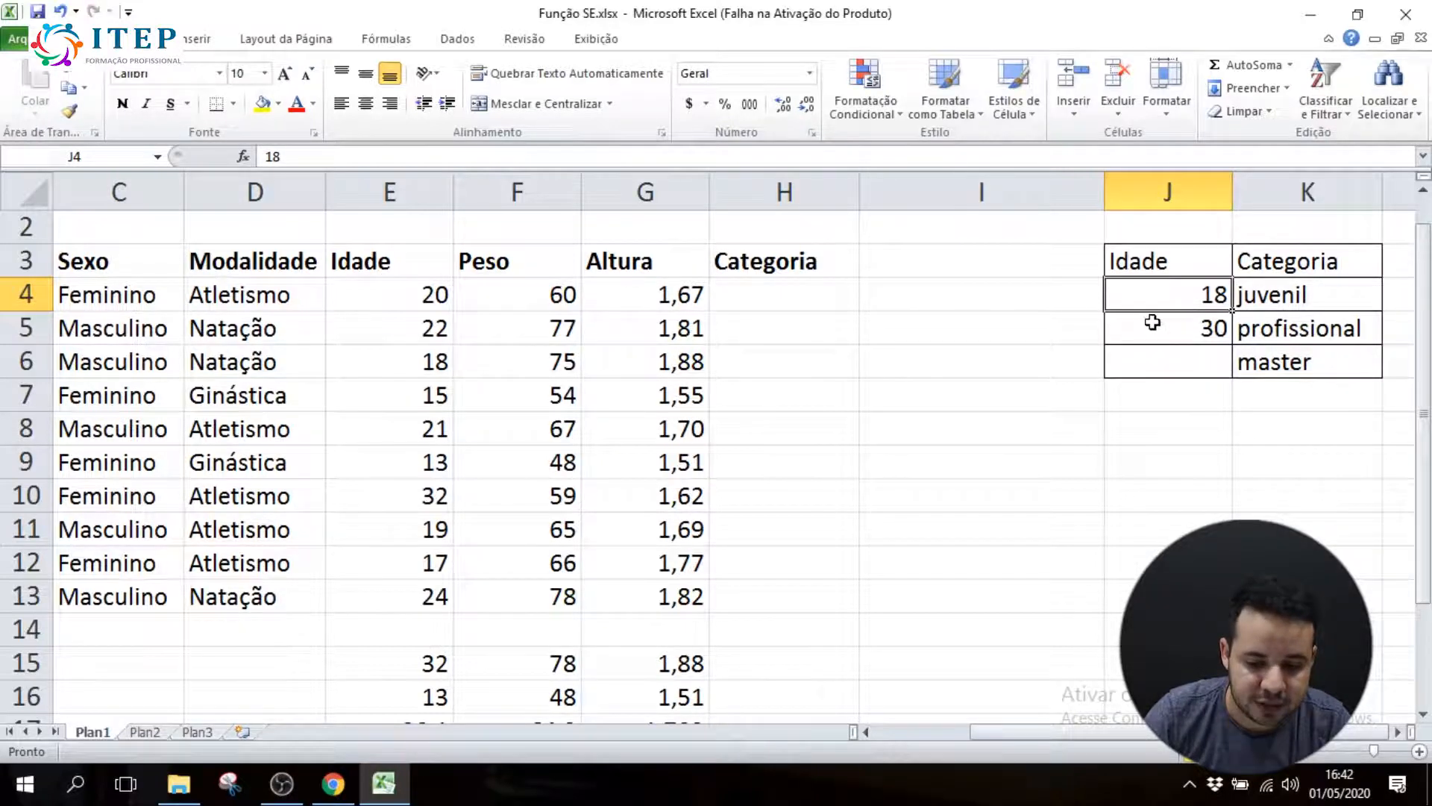
left_click(1164, 323)
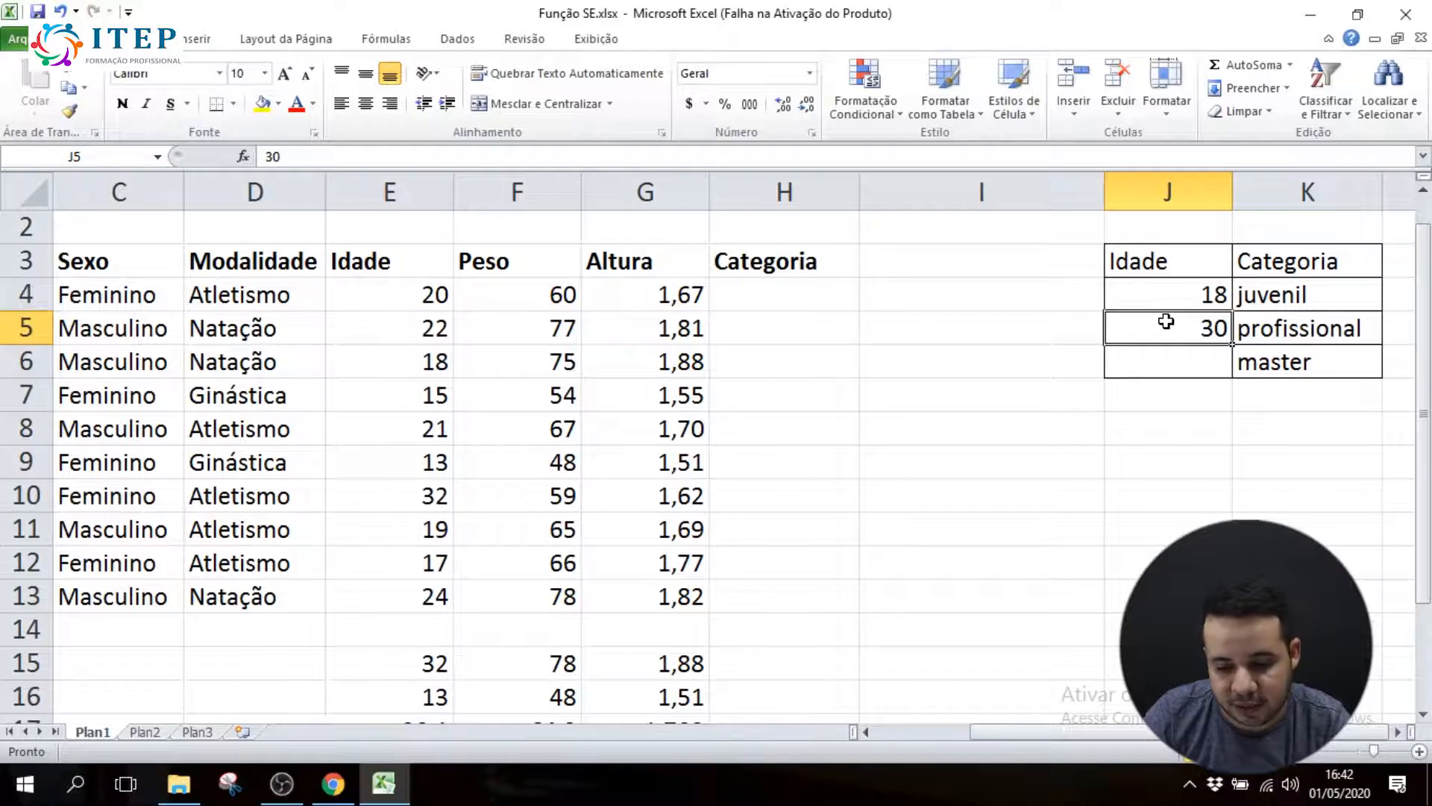
left_click(1340, 332)
left_click(1171, 329)
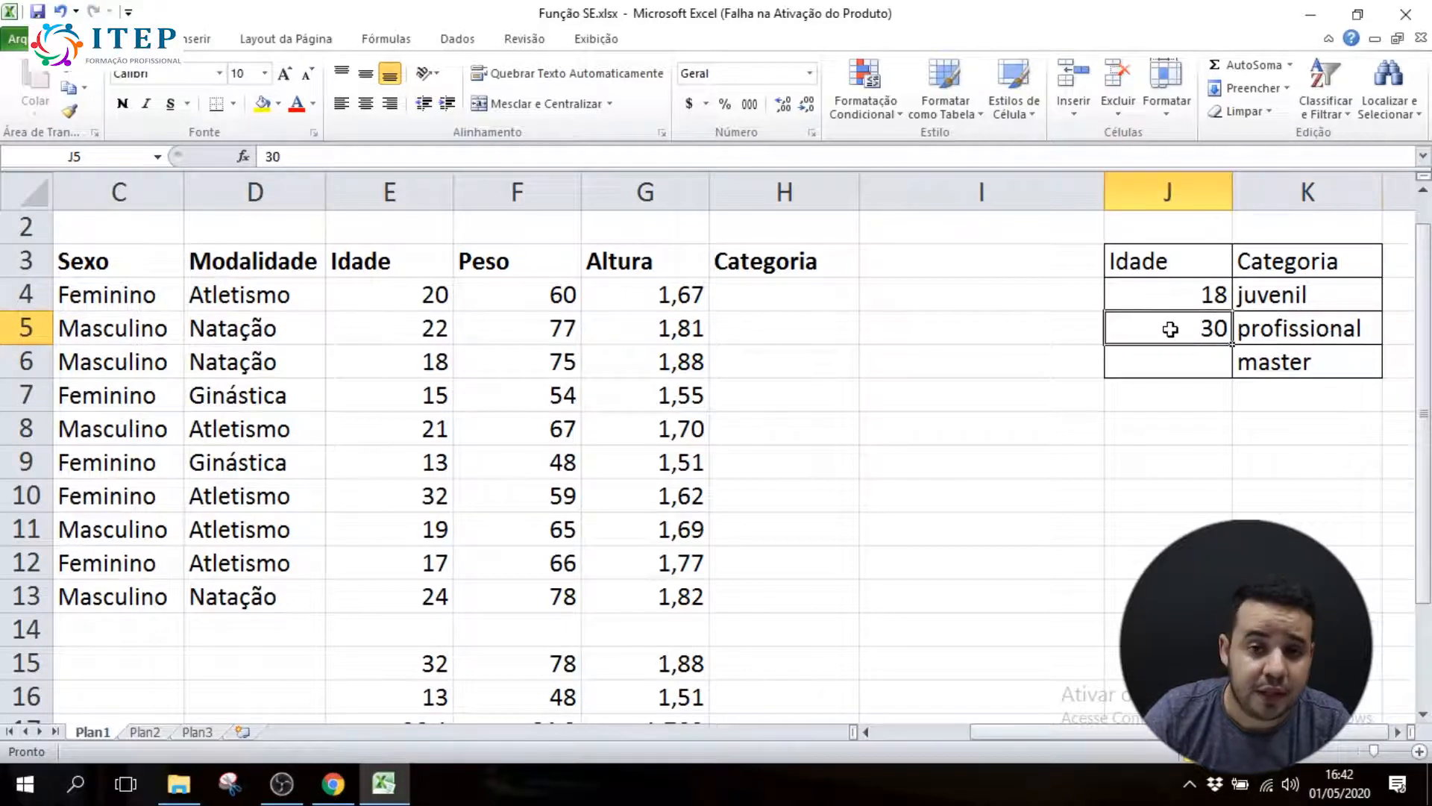
left_click(1307, 371)
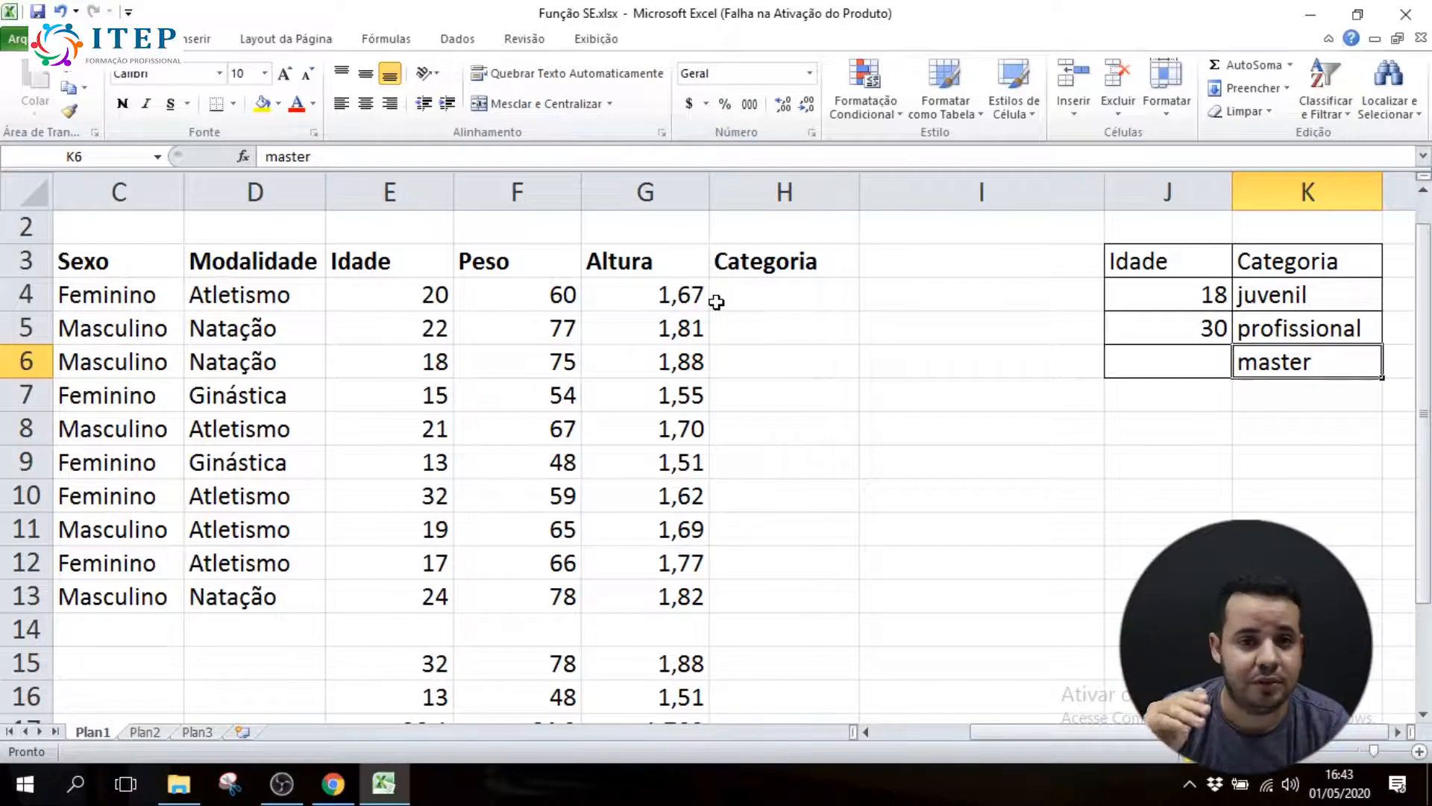
left_click(740, 295)
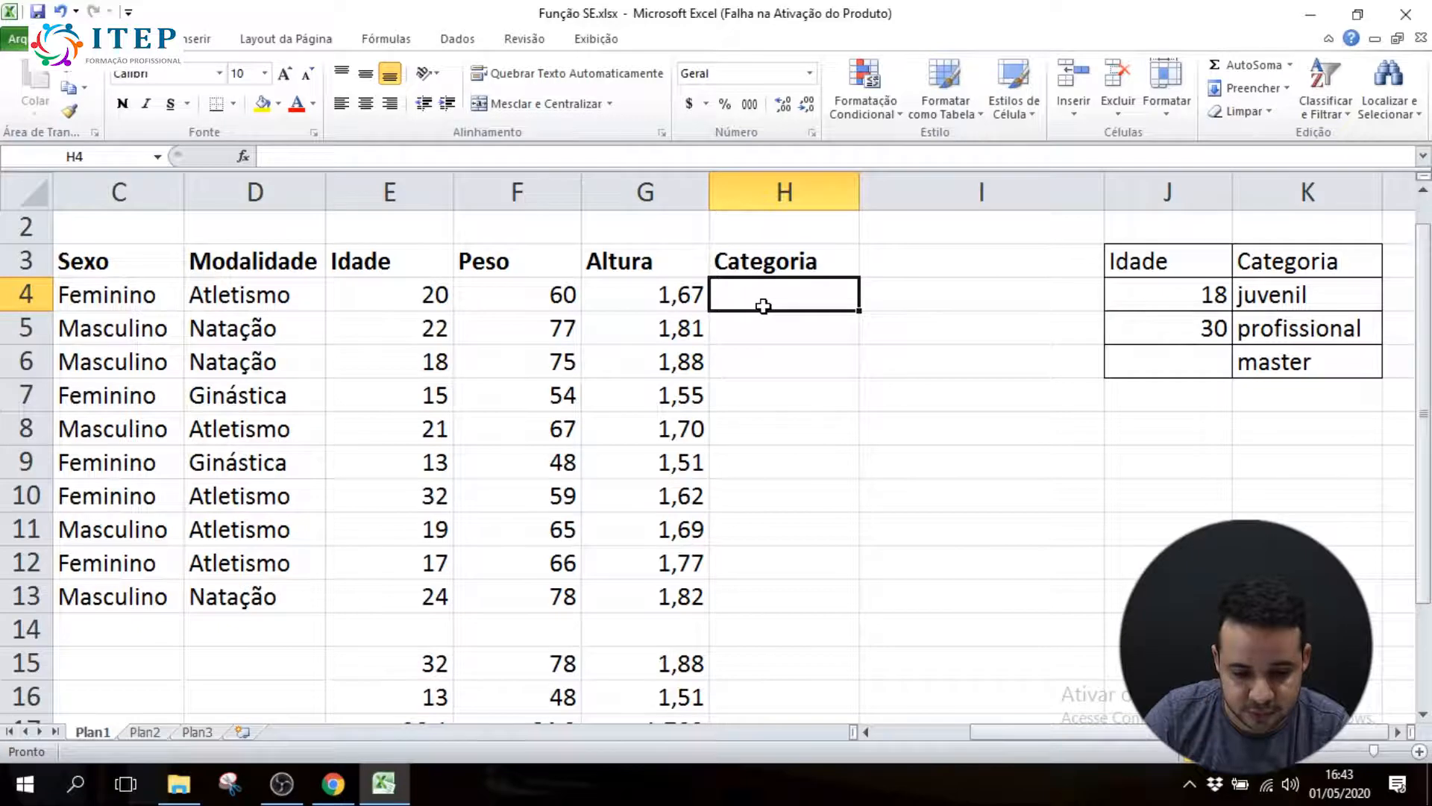
type("=")
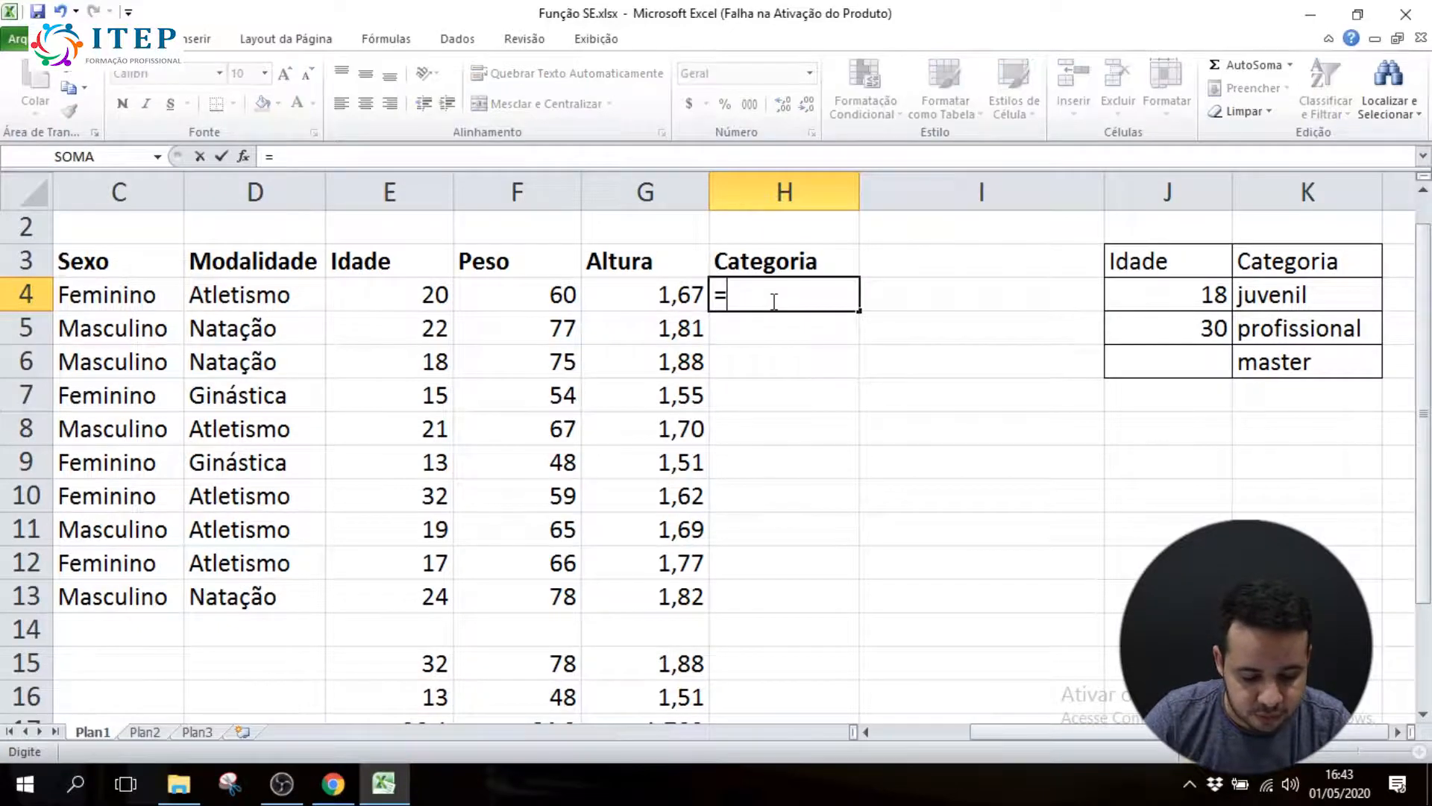
type("se(")
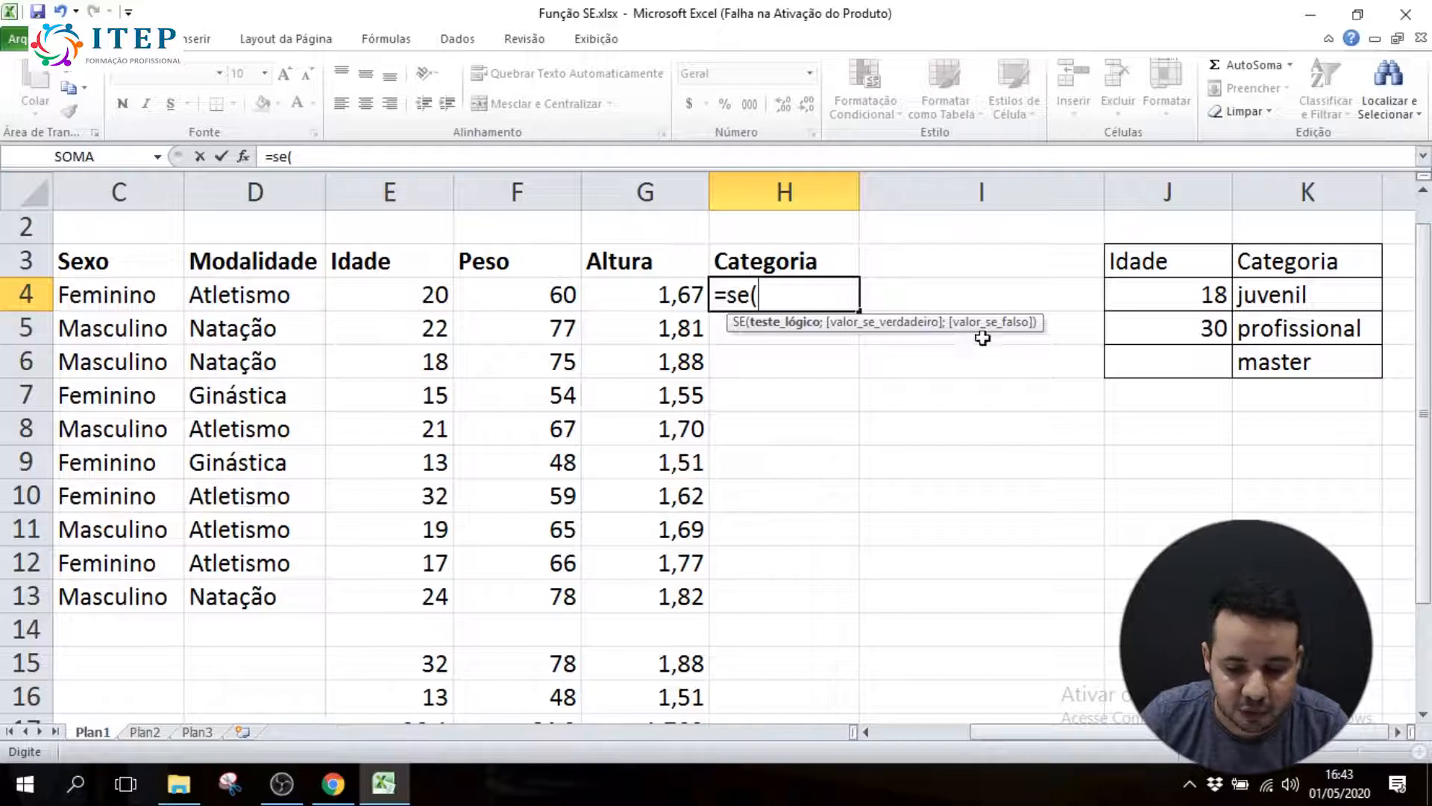
key("Escape")
Widen the empty column I between the athletes' Categoria column and the age reference table
left_click_drag(1104, 193, 1070, 193)
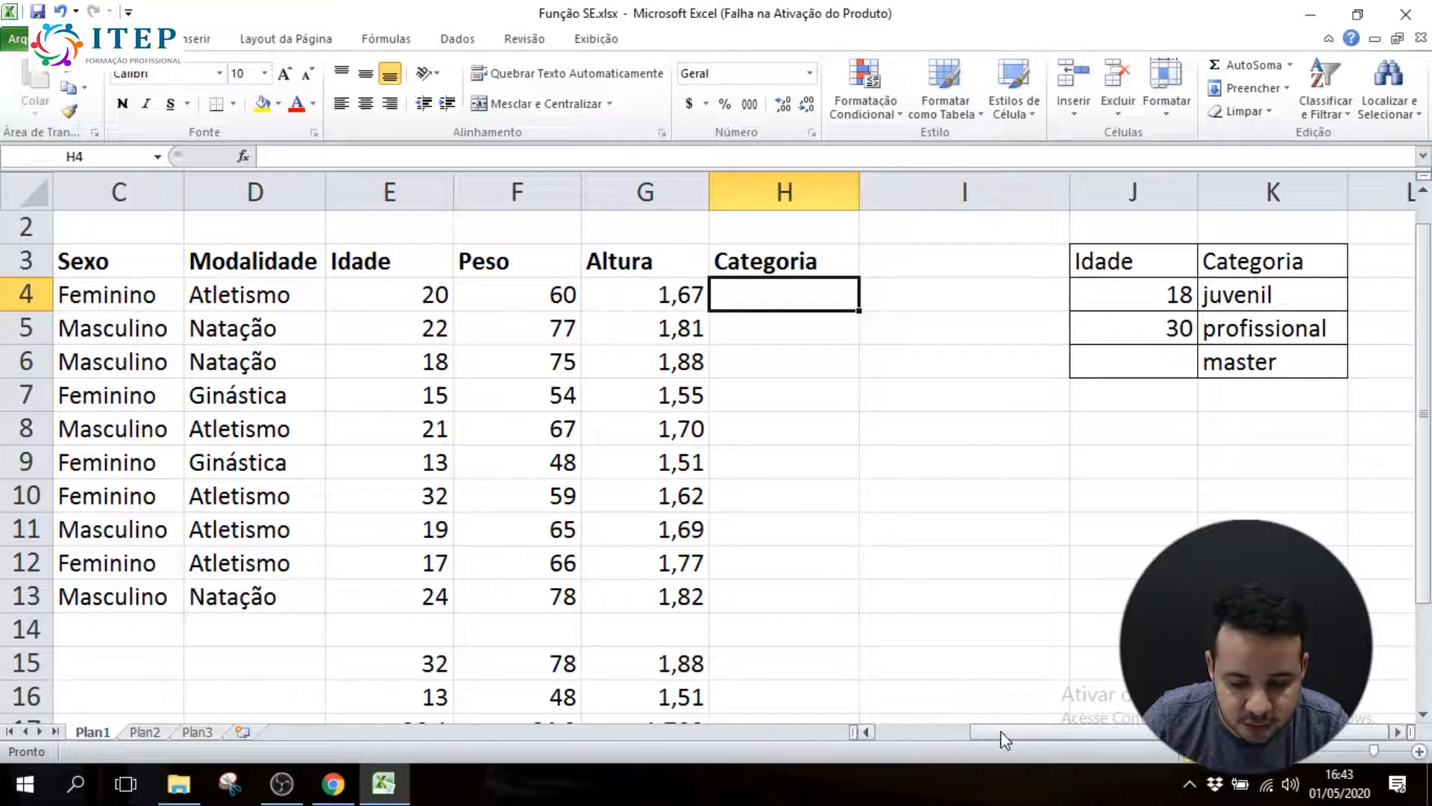
left_click(1400, 733)
left_click(1400, 732)
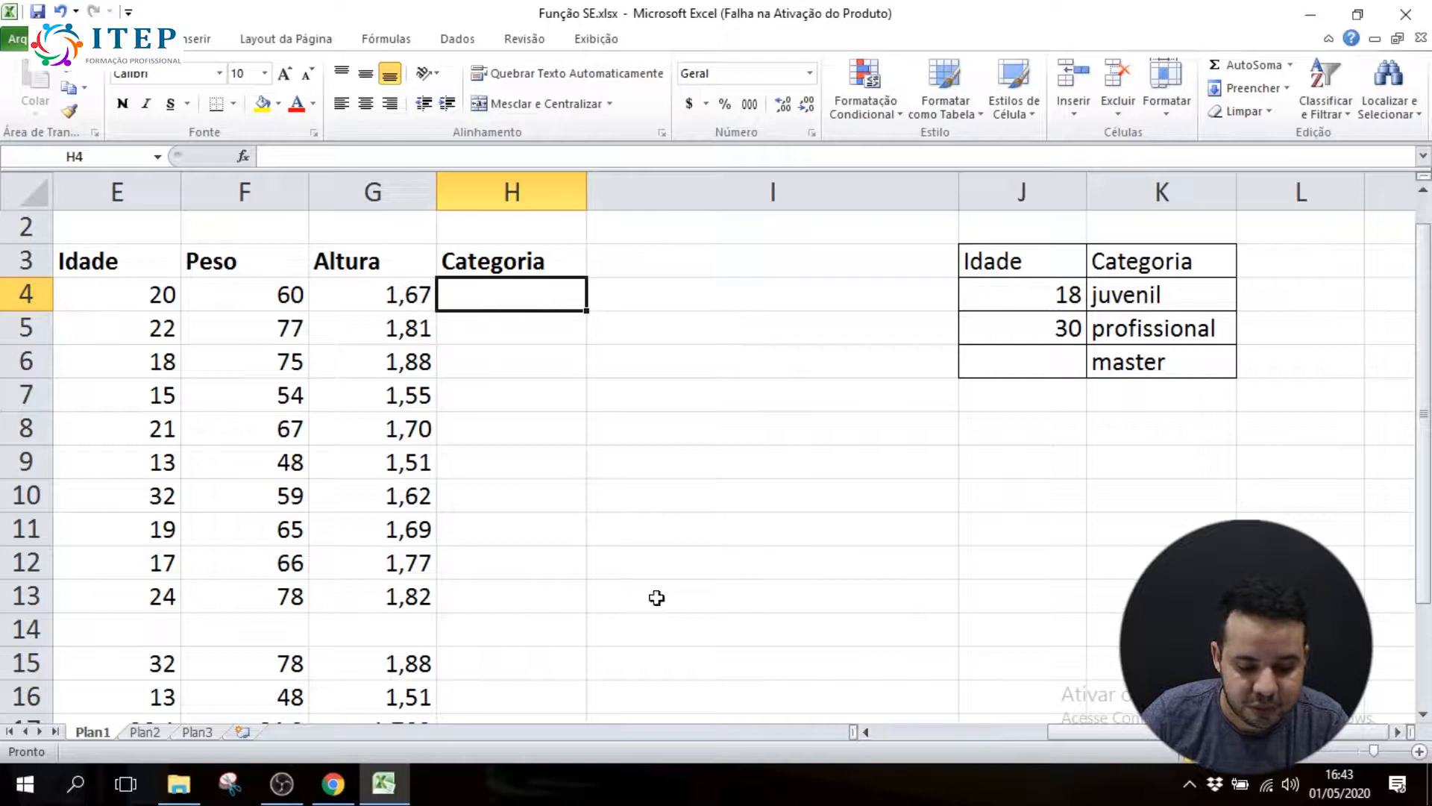
left_click(870, 734)
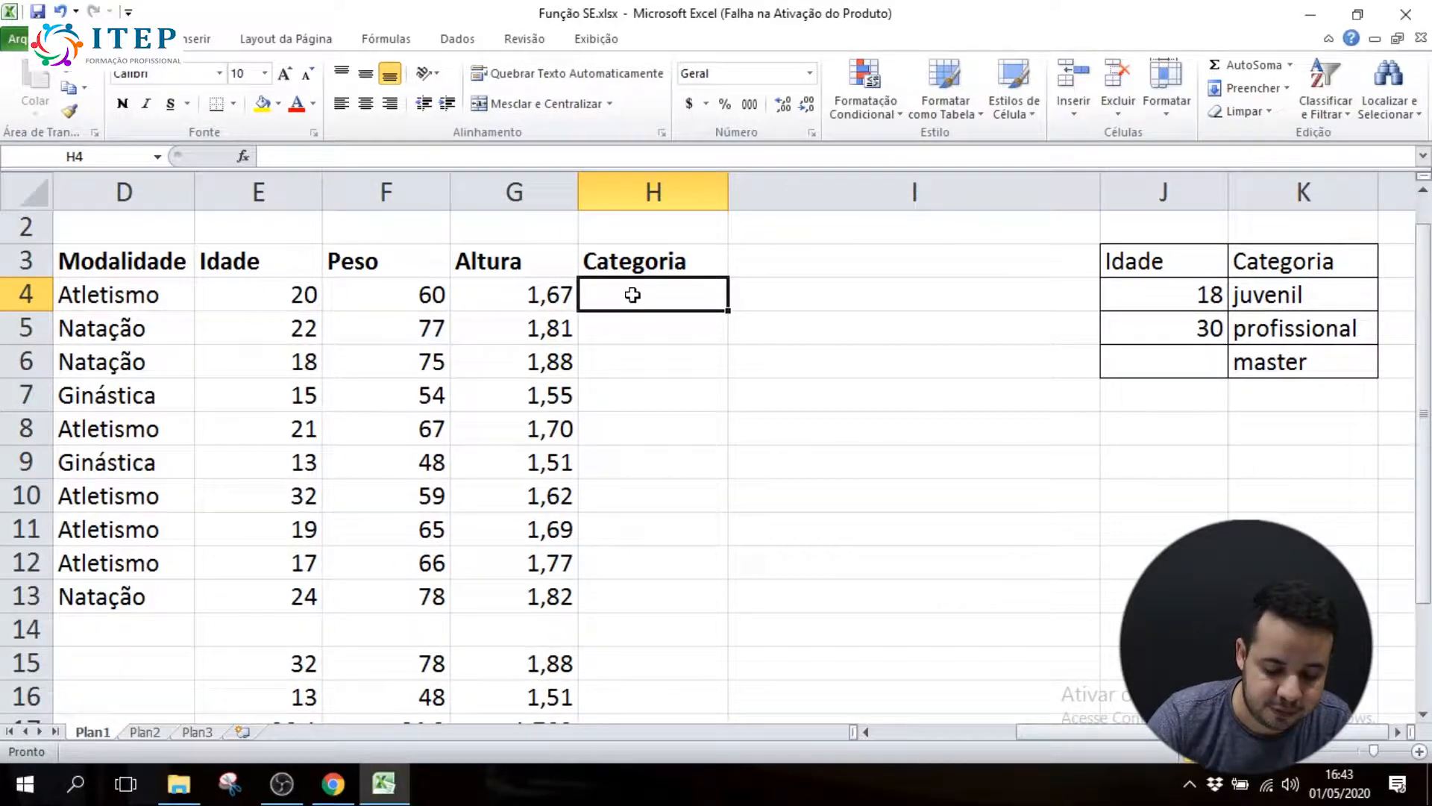
In H4, start an SE formula that tests E4<J4 and returns K4 when true
type("=se")
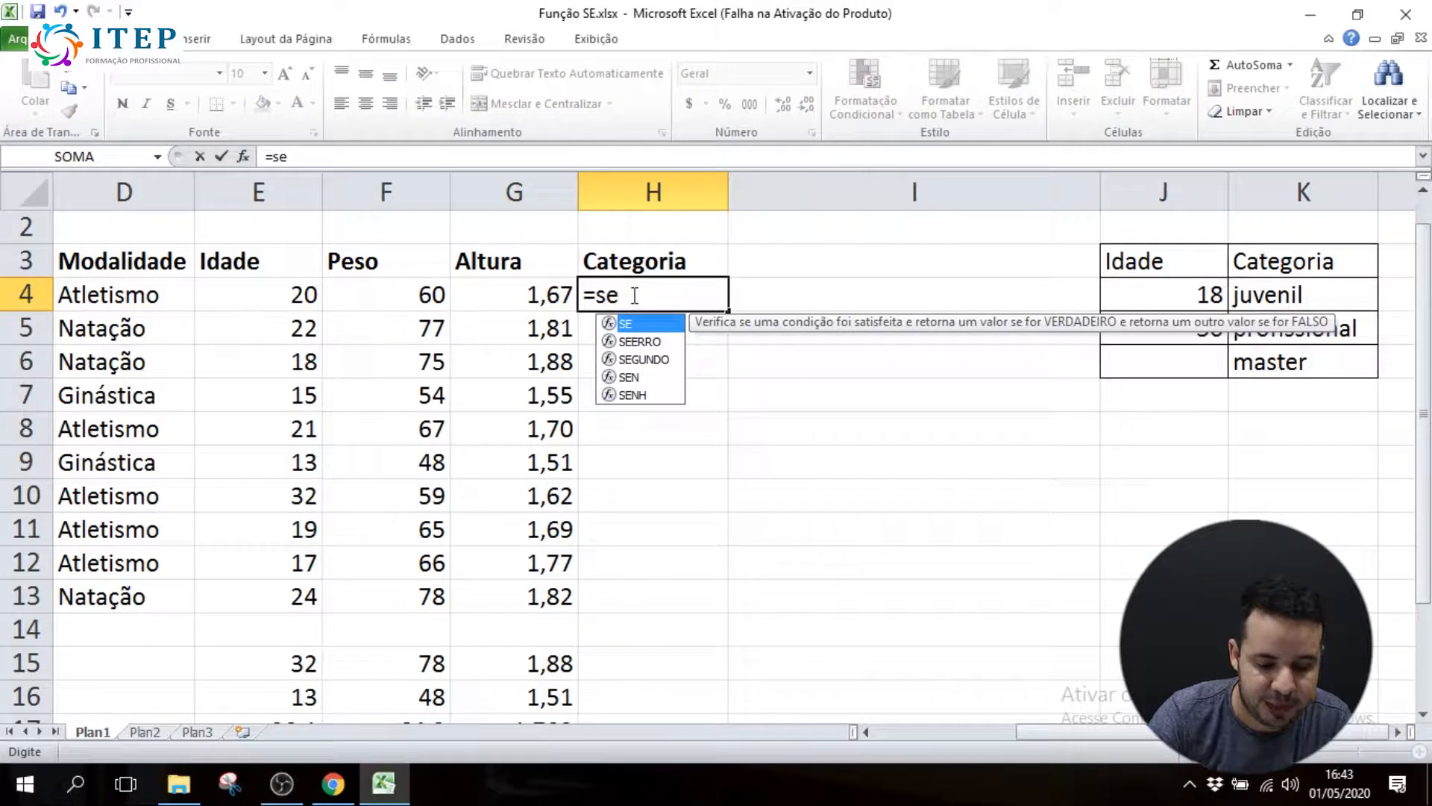
type("(")
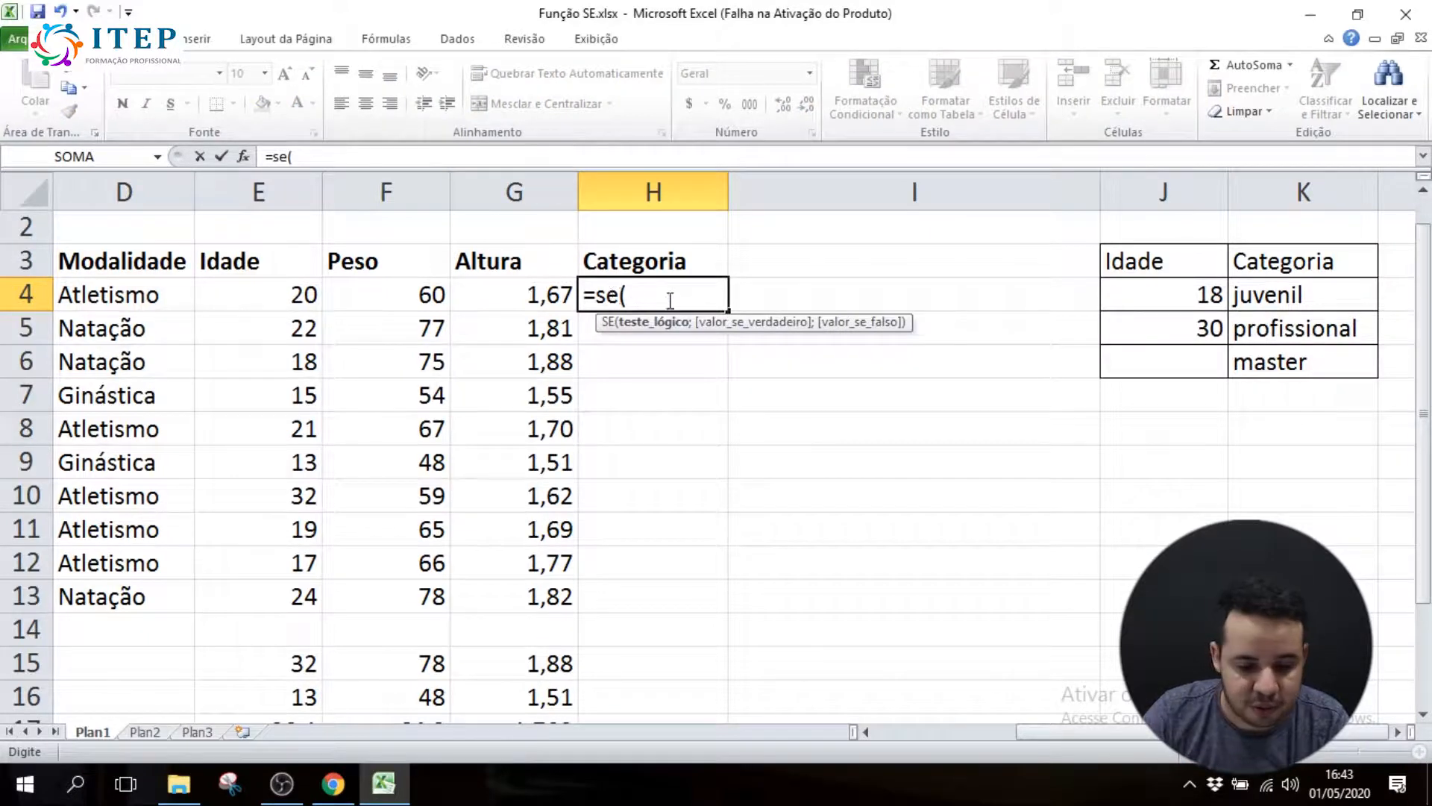
left_click(299, 295)
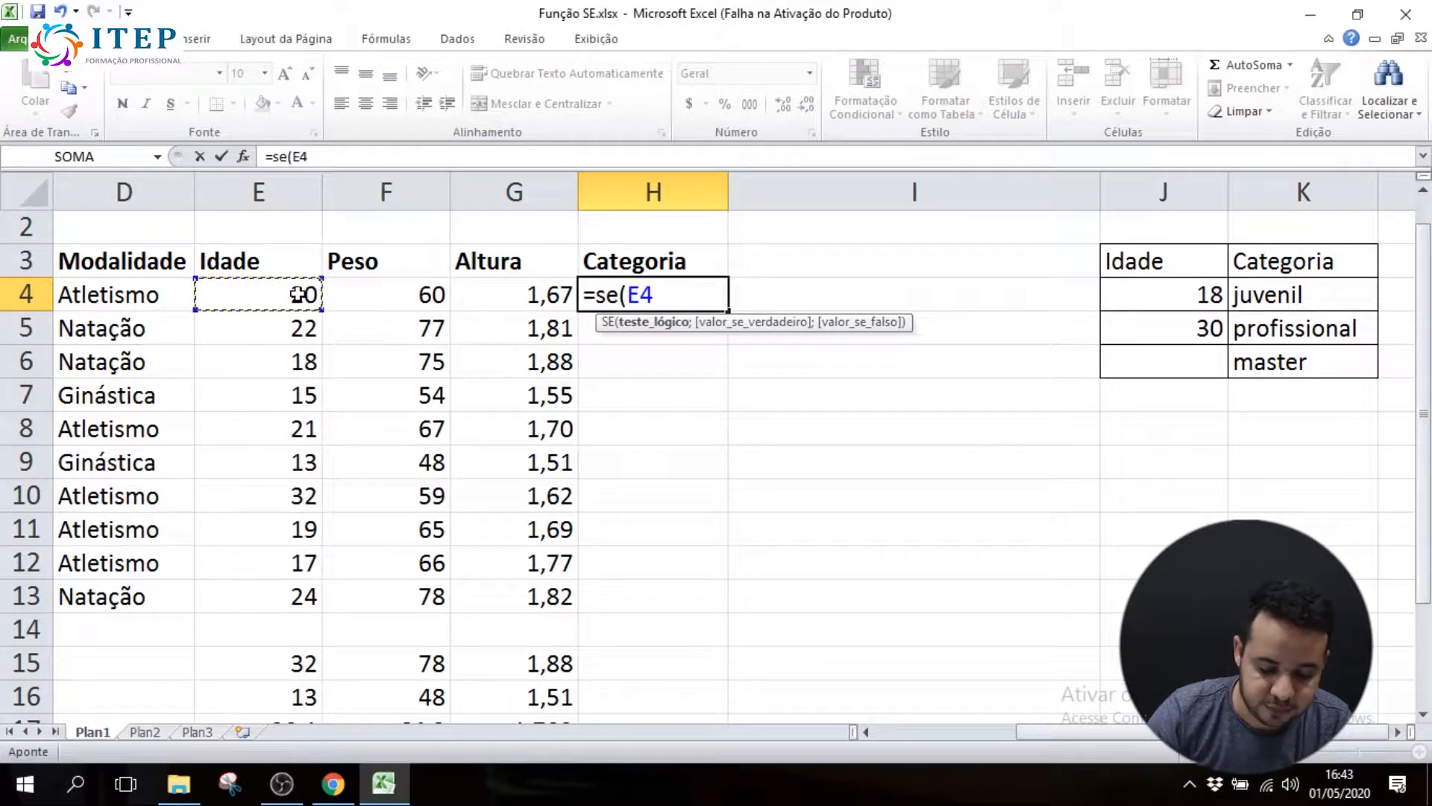
type("<")
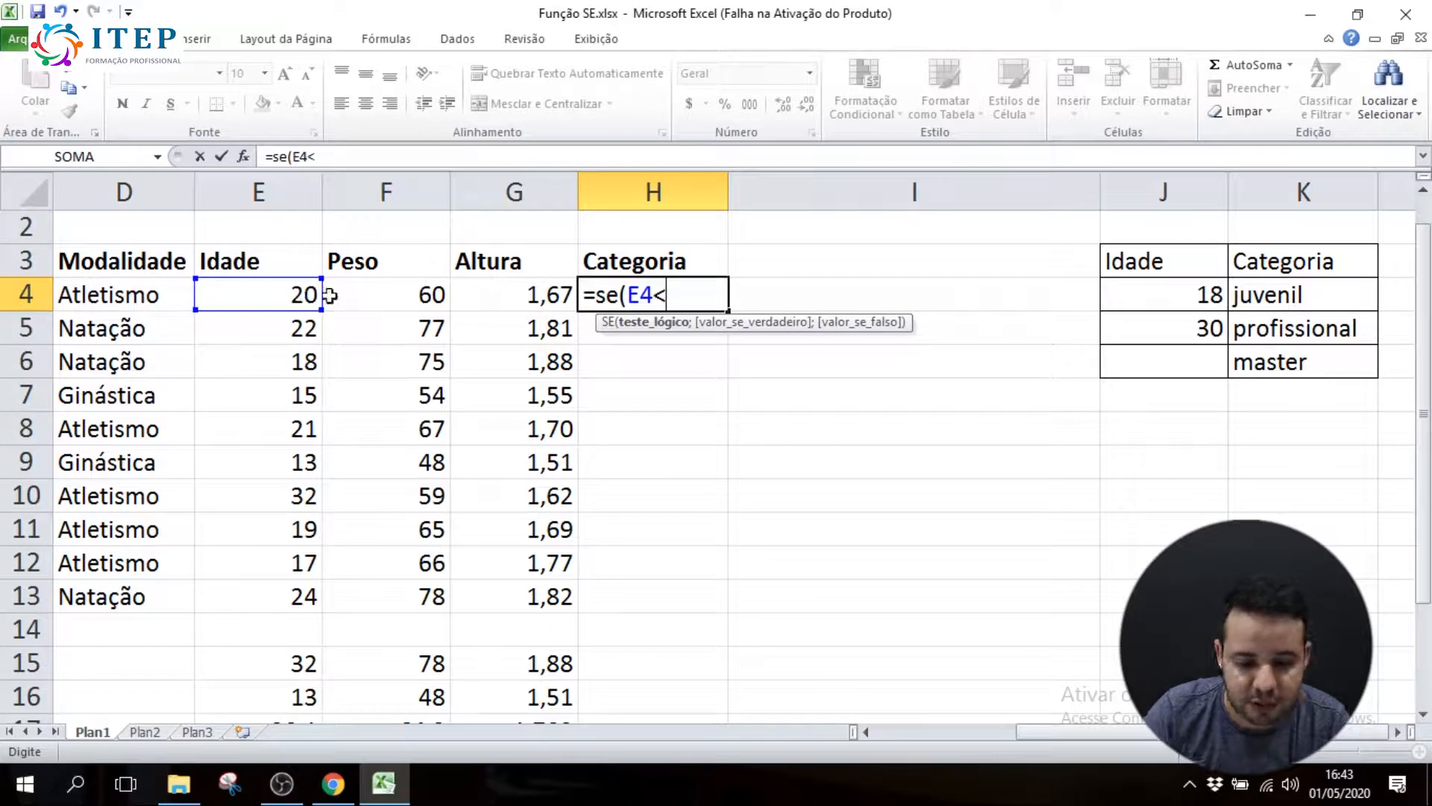
left_click(1156, 294)
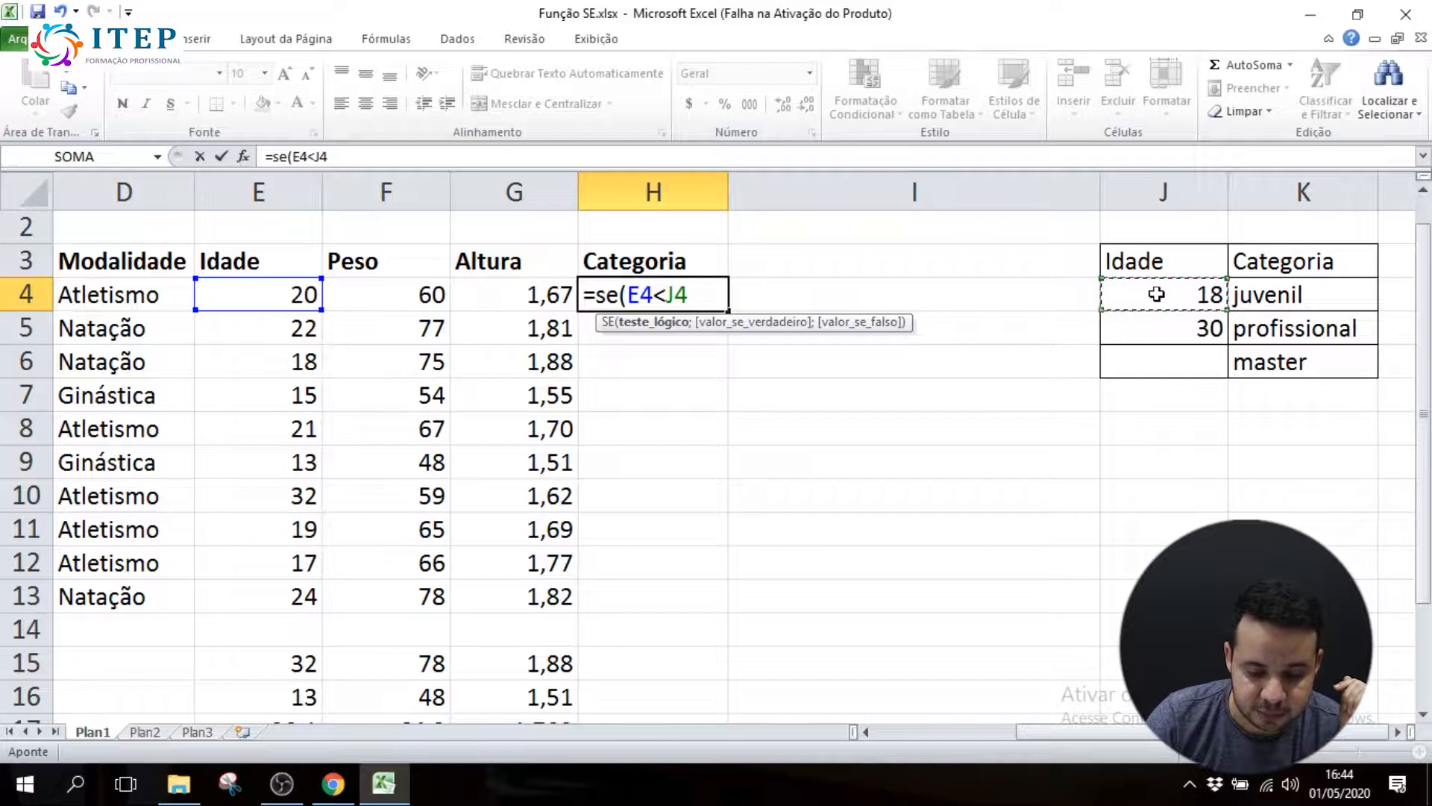
type(";")
left_click(1252, 293)
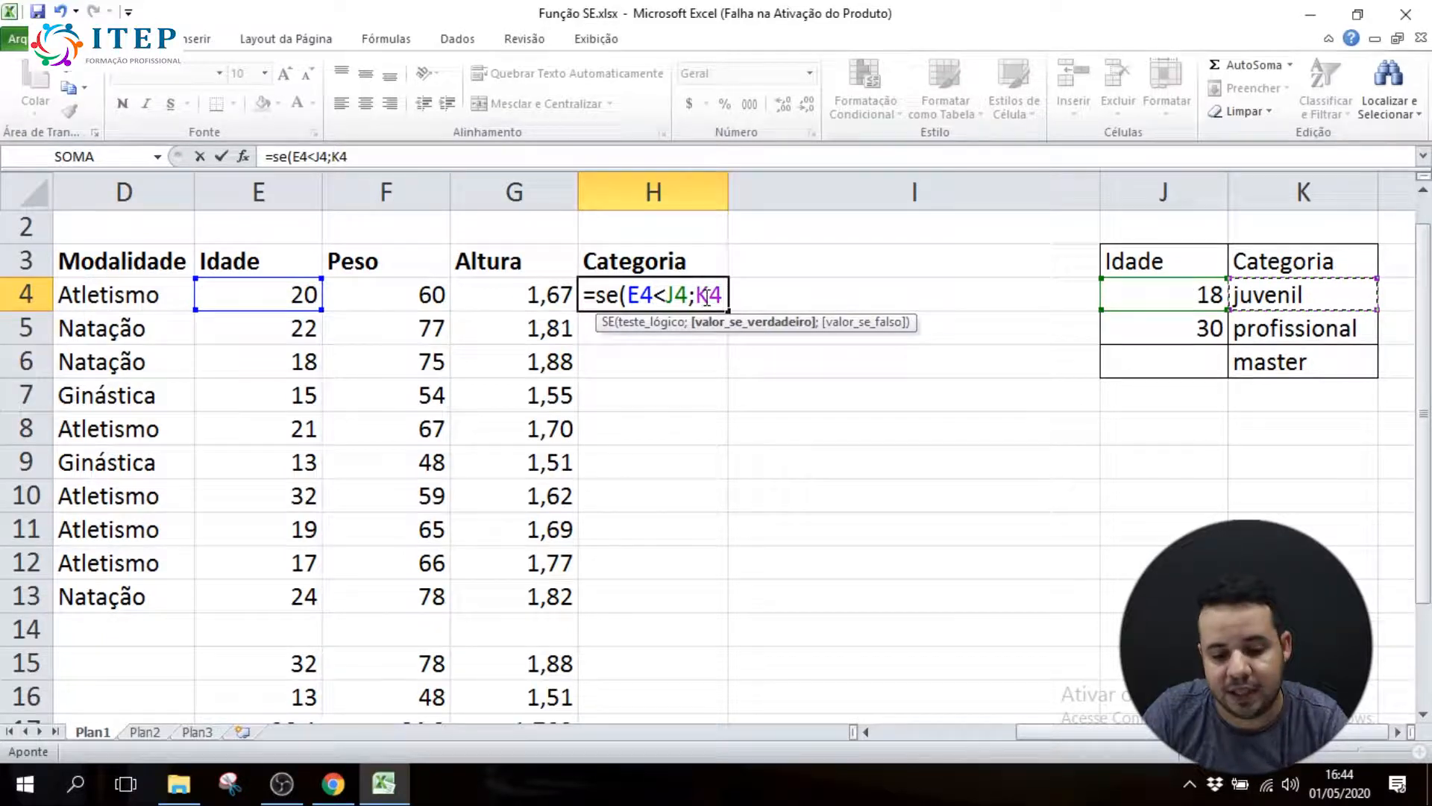
type(";")
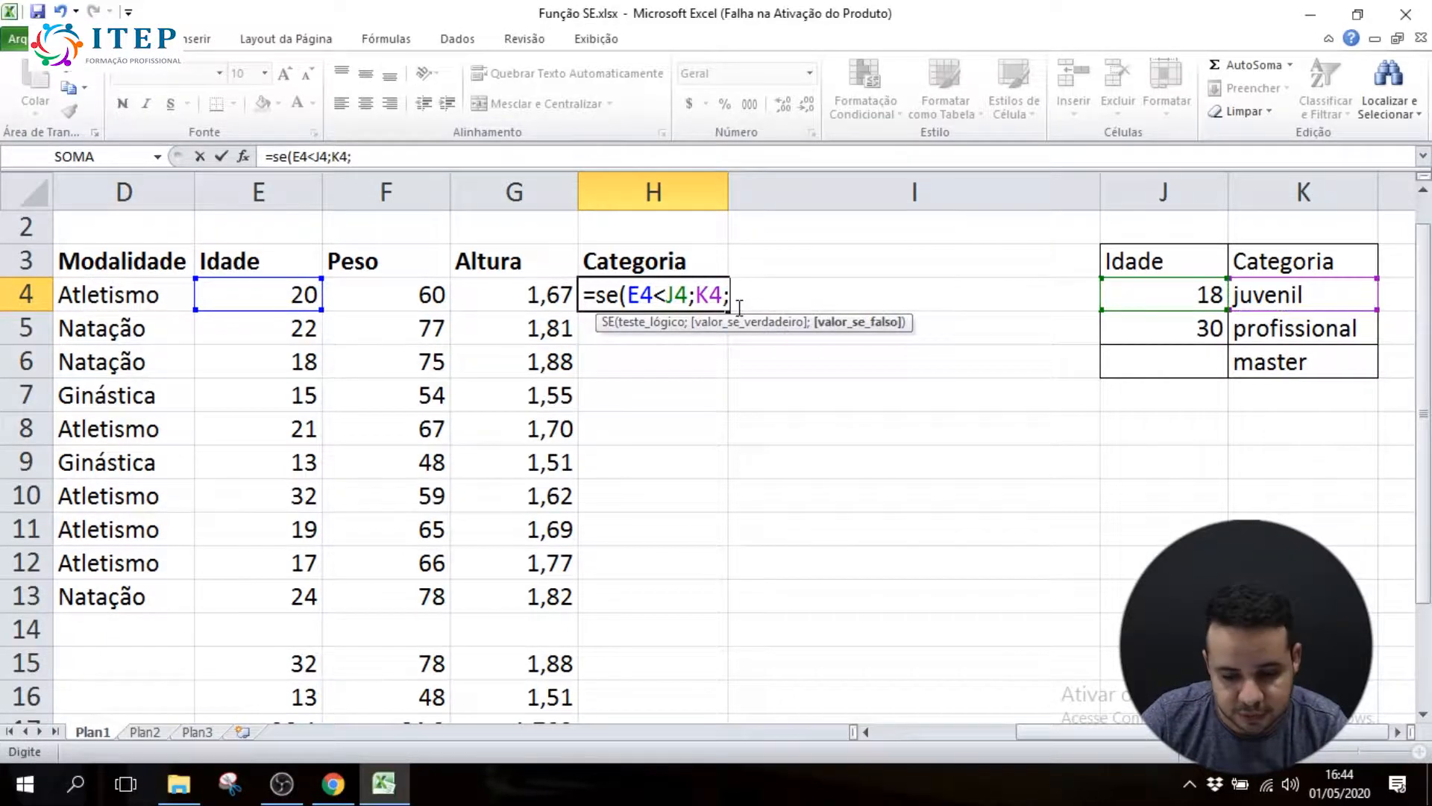
type("se")
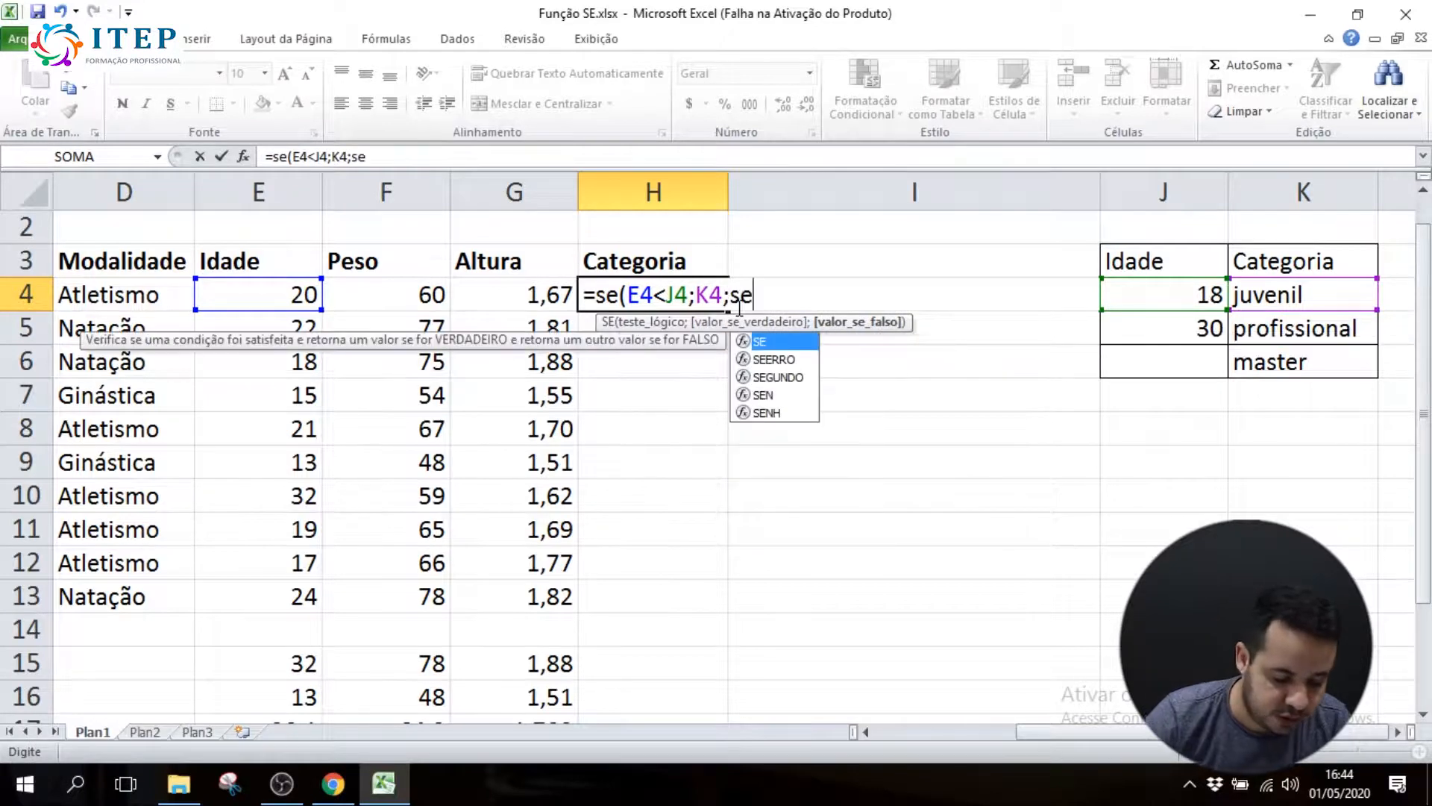
type("(")
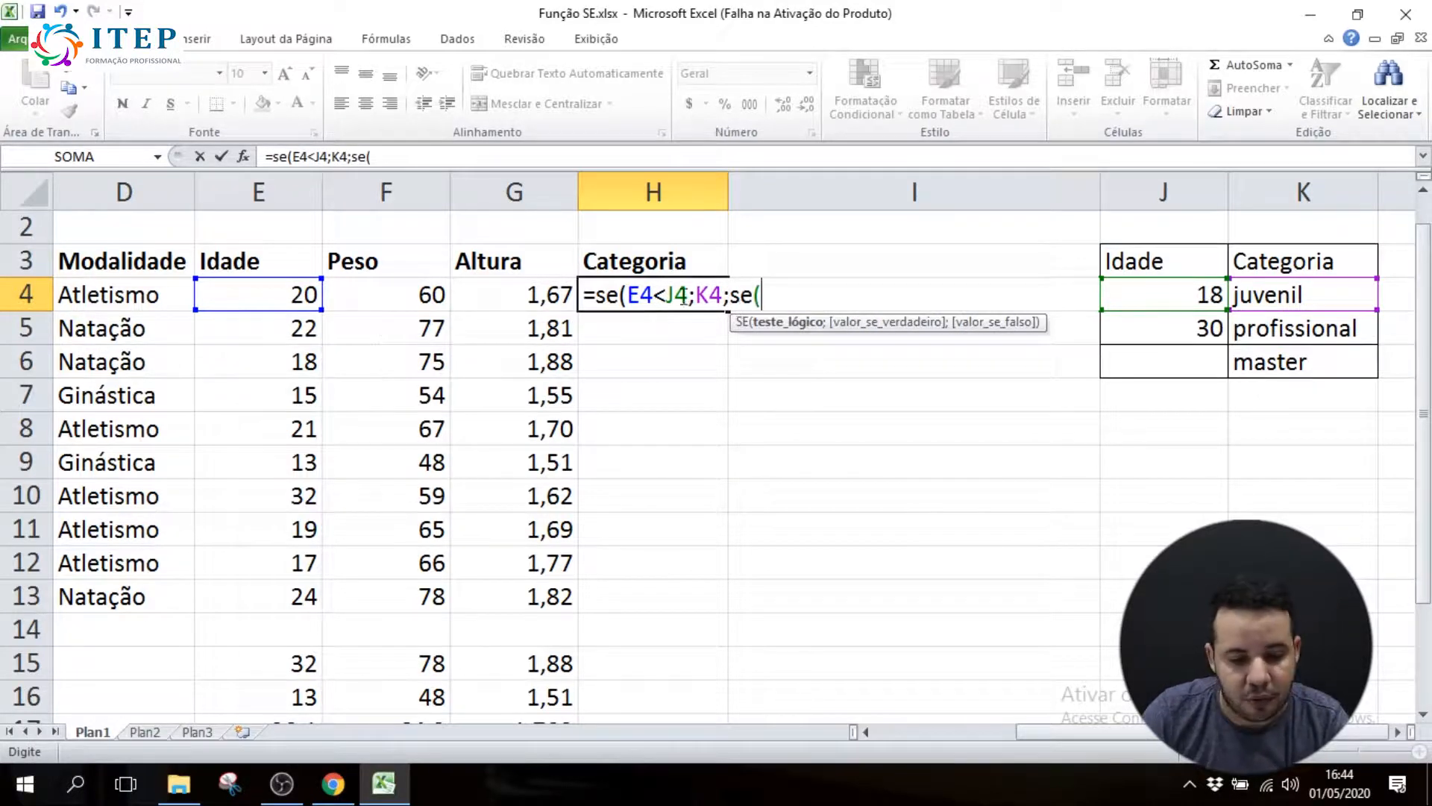
Complete H4's formula with the nested false argument SE(E4<J5;K5;K6), closing both functions
left_click(274, 288)
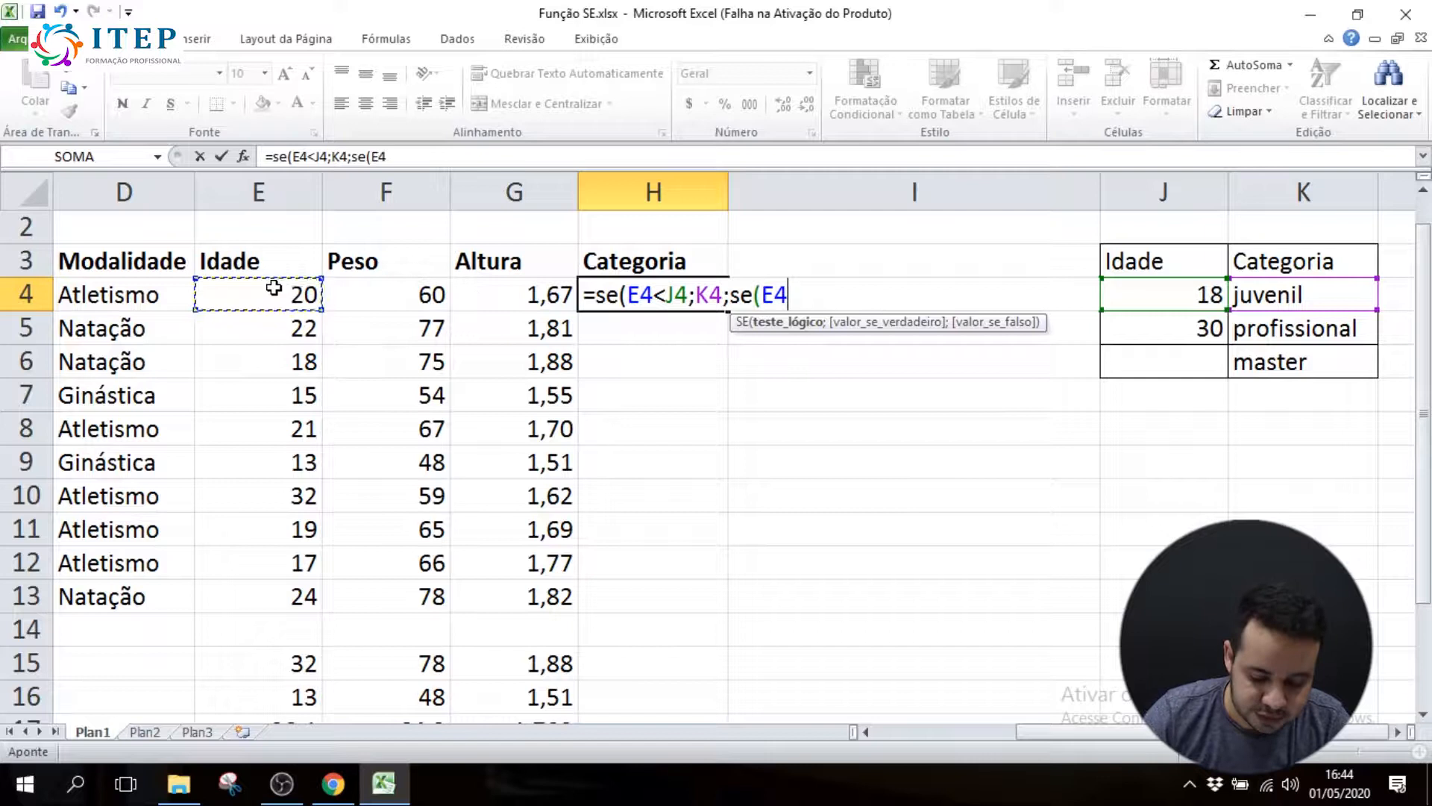
type("<")
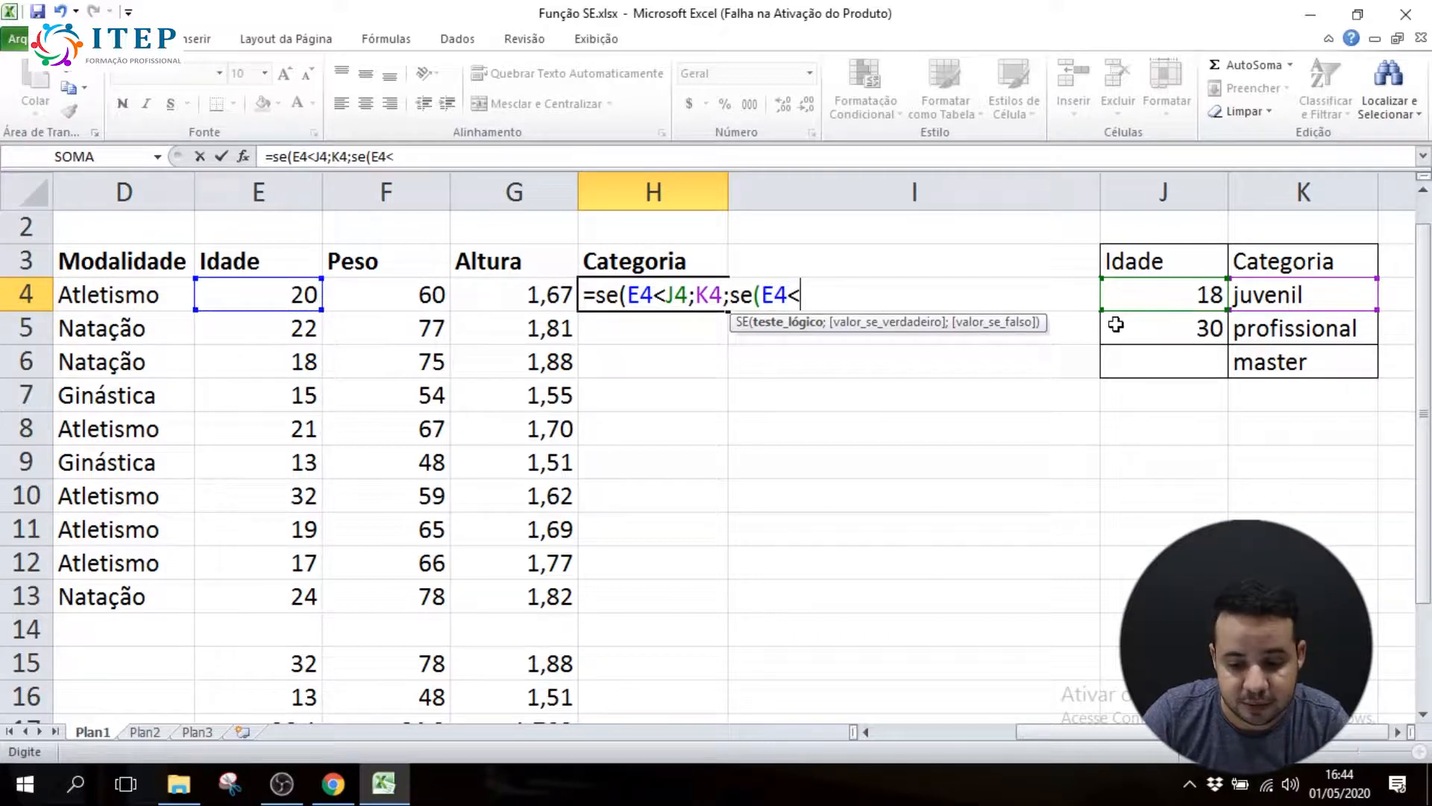
left_click(1140, 320)
type(";")
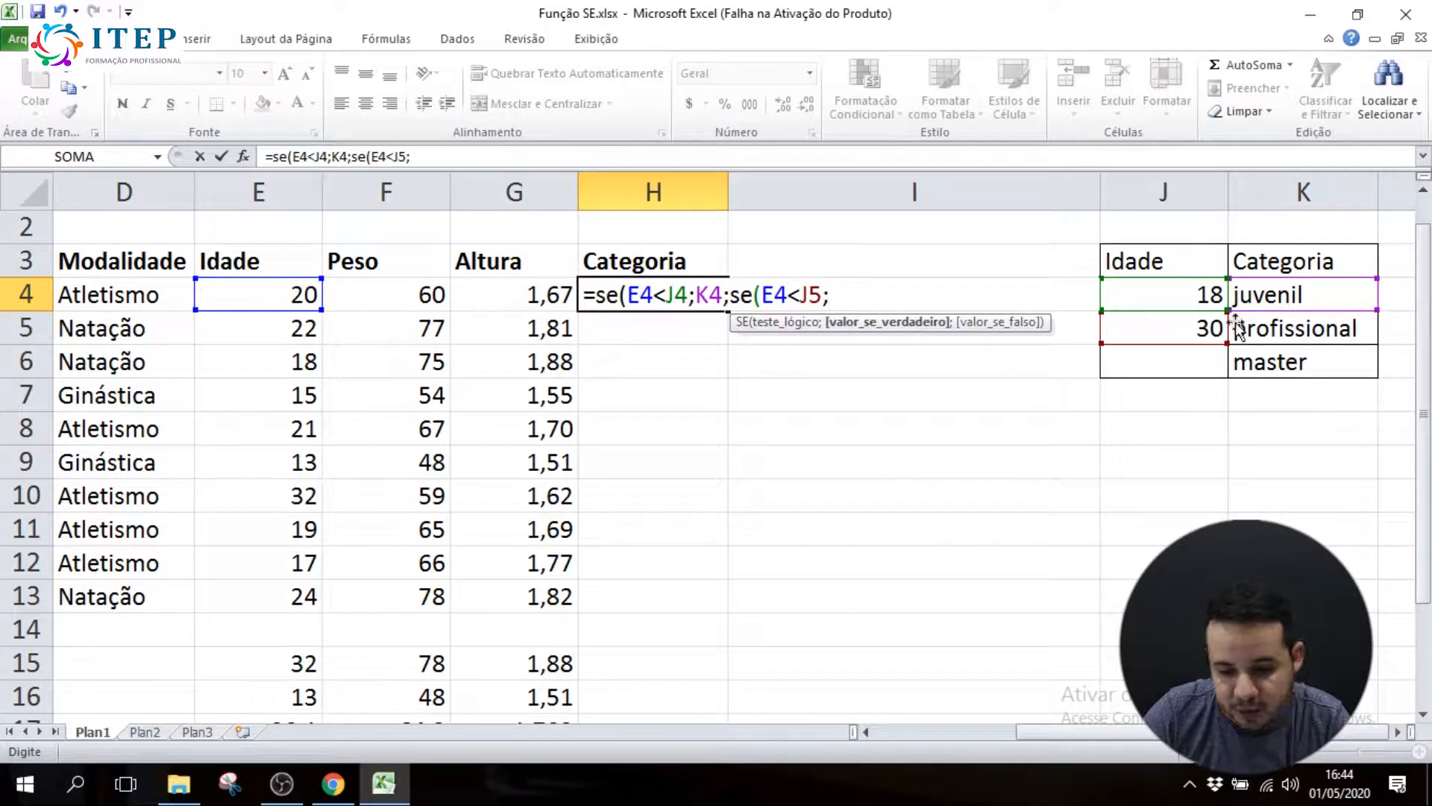
left_click(1299, 332)
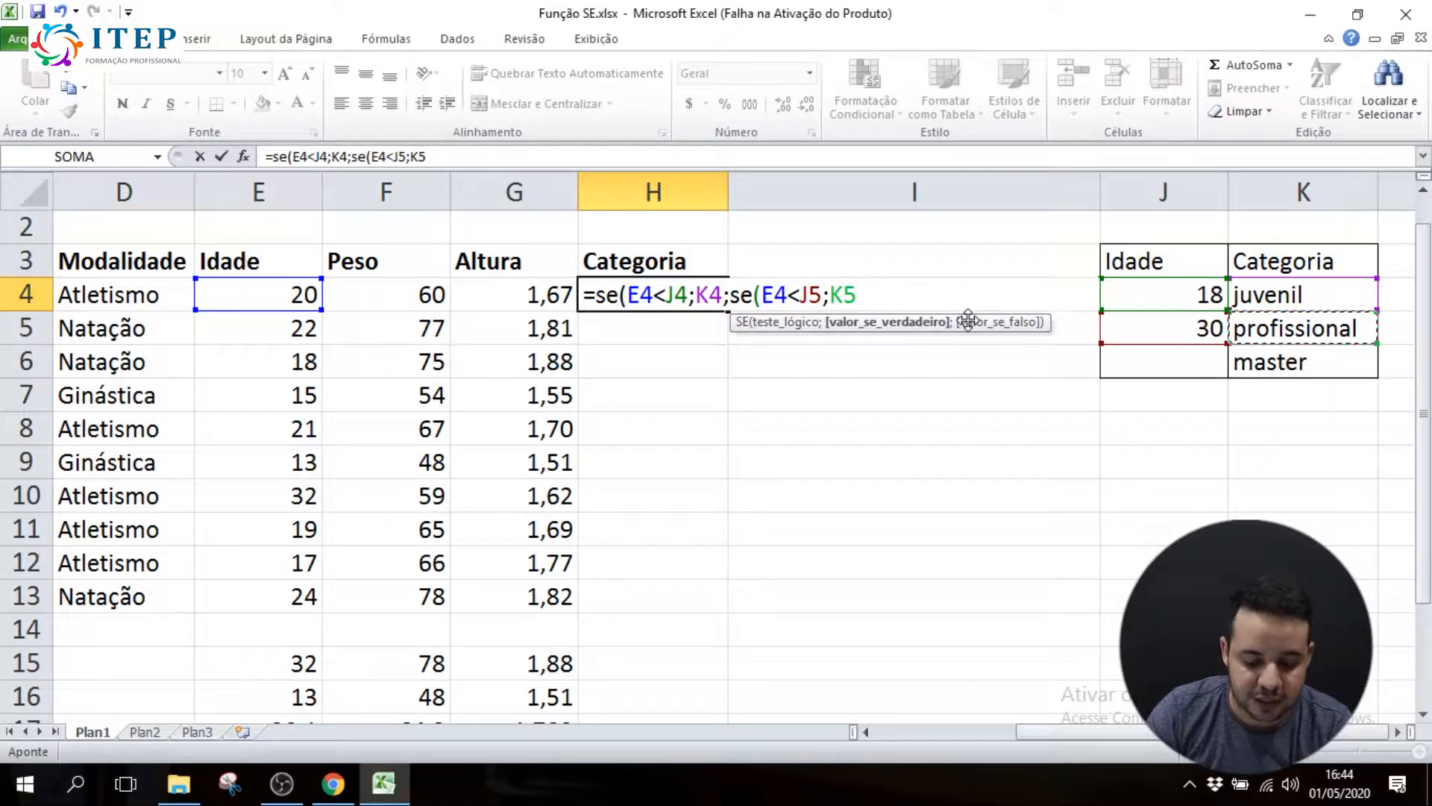
type(";")
left_click(1266, 357)
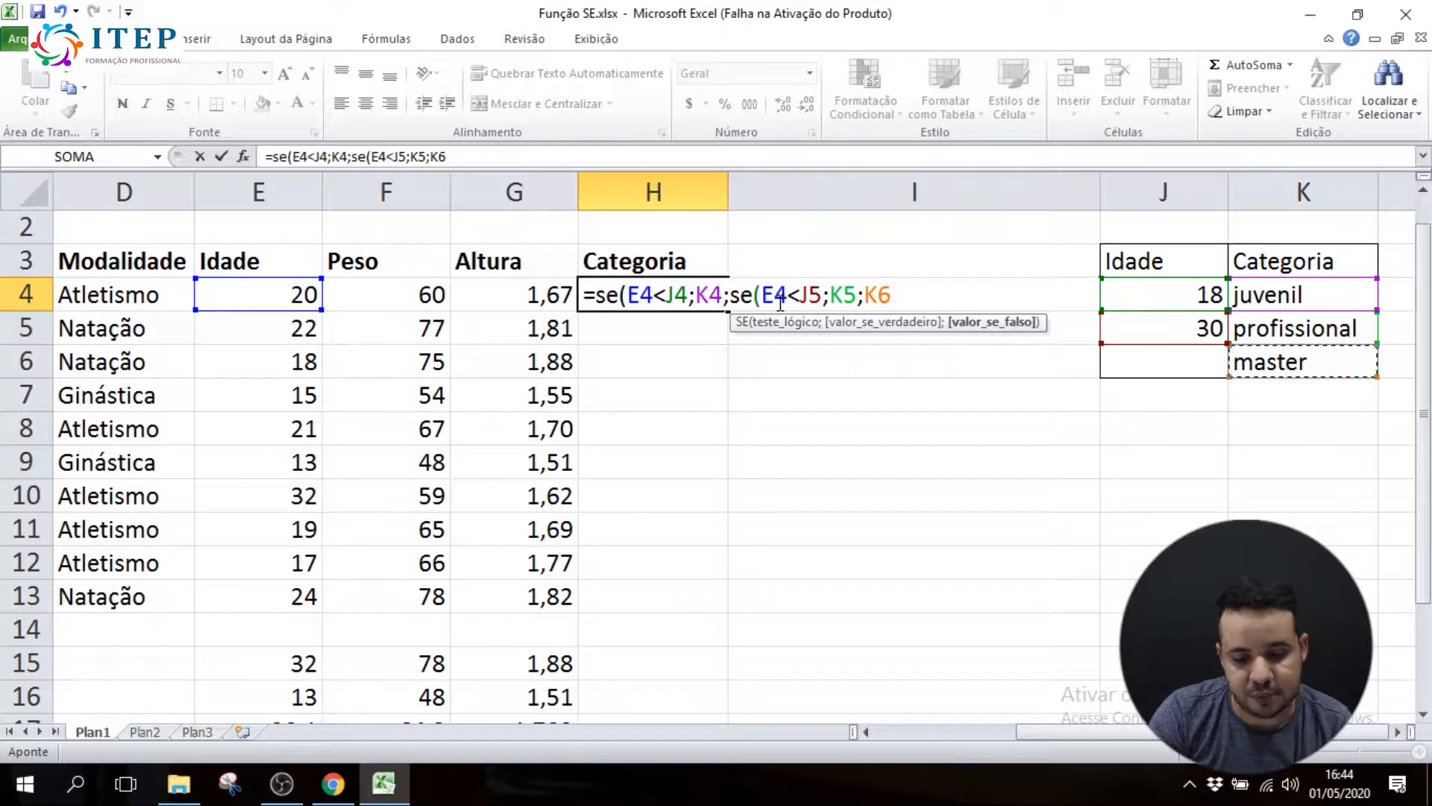
type("))")
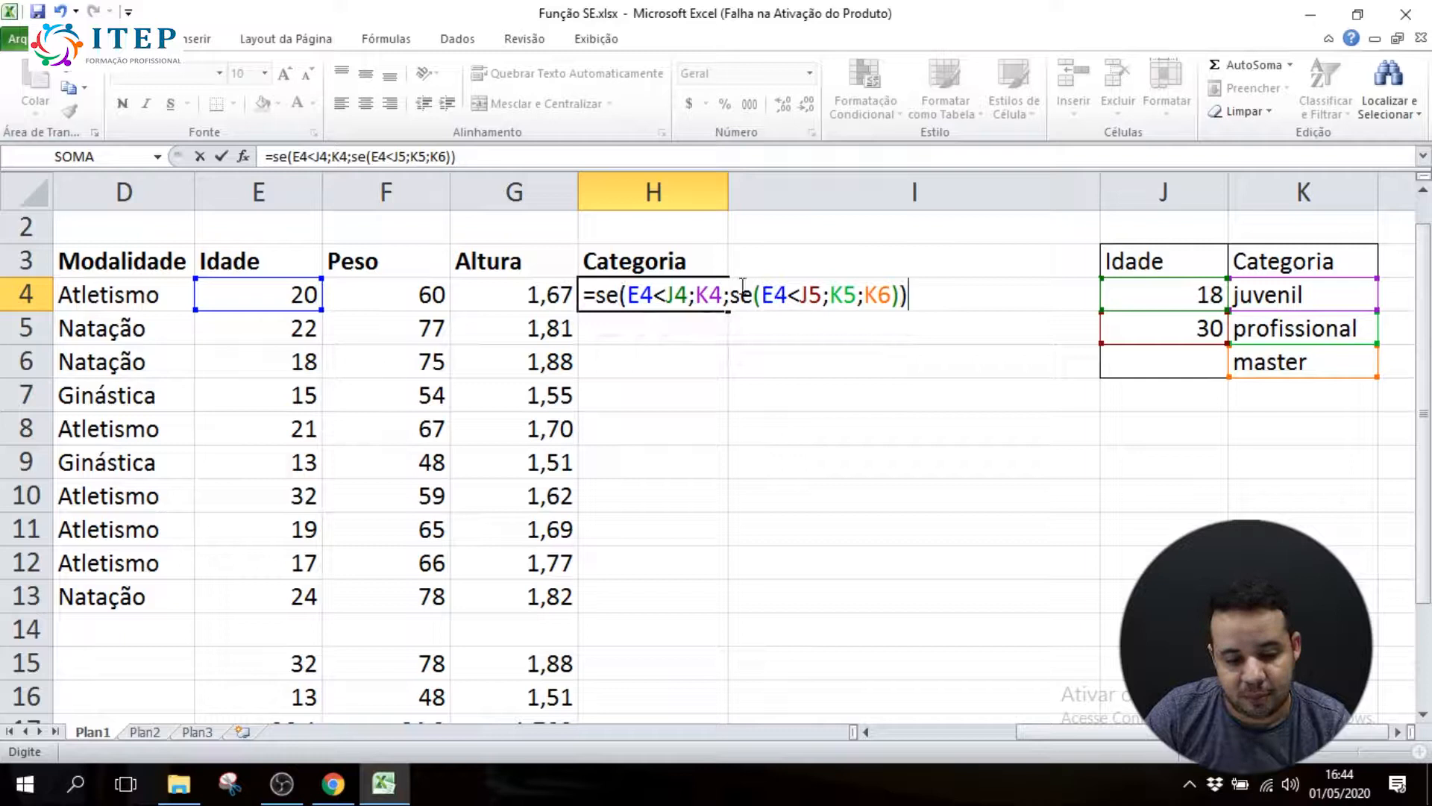
key("Return")
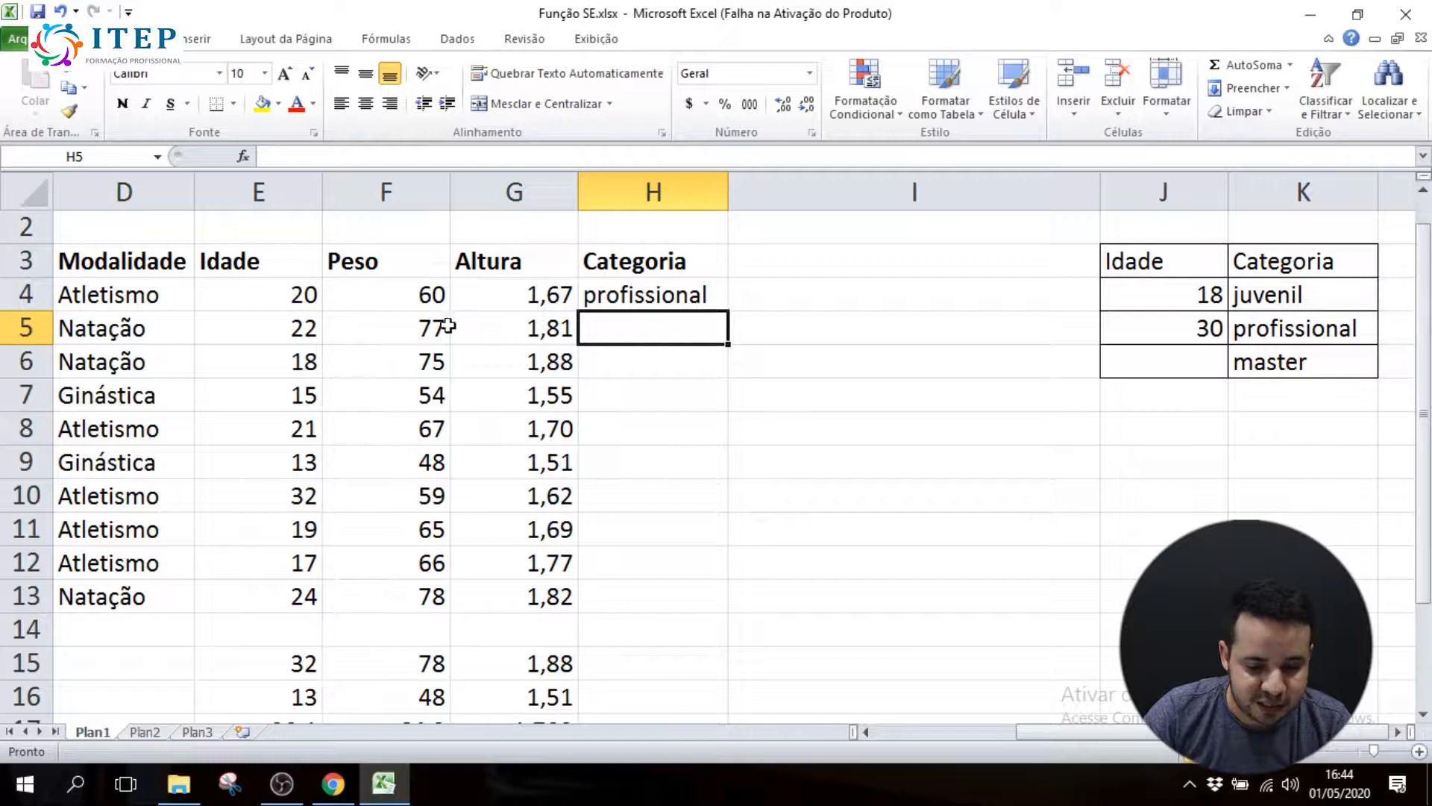
Test the Categoria formula with ages 17 and 35 in cell E4, and undo both age changes
left_click(277, 297)
type("17")
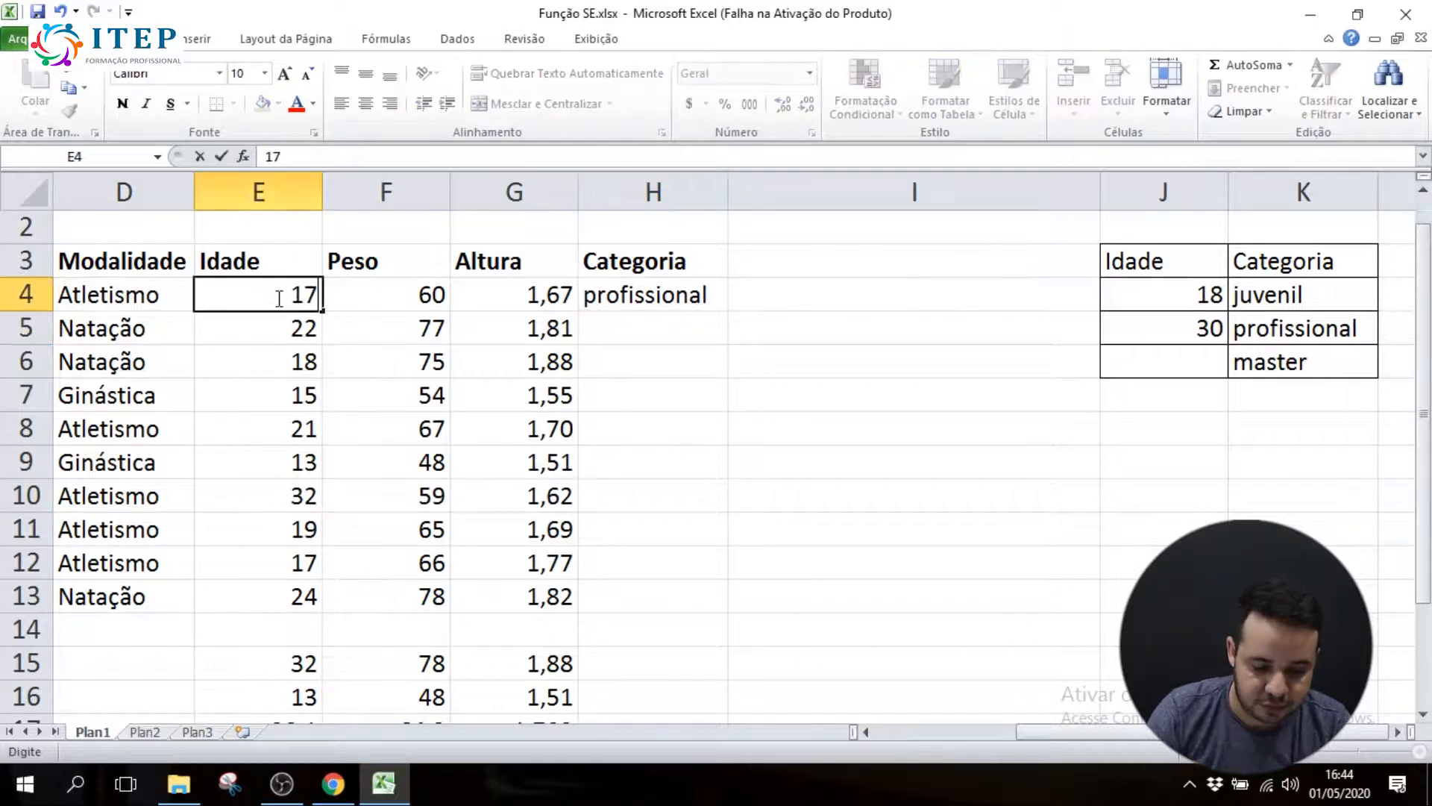
key("Return")
left_click(276, 298)
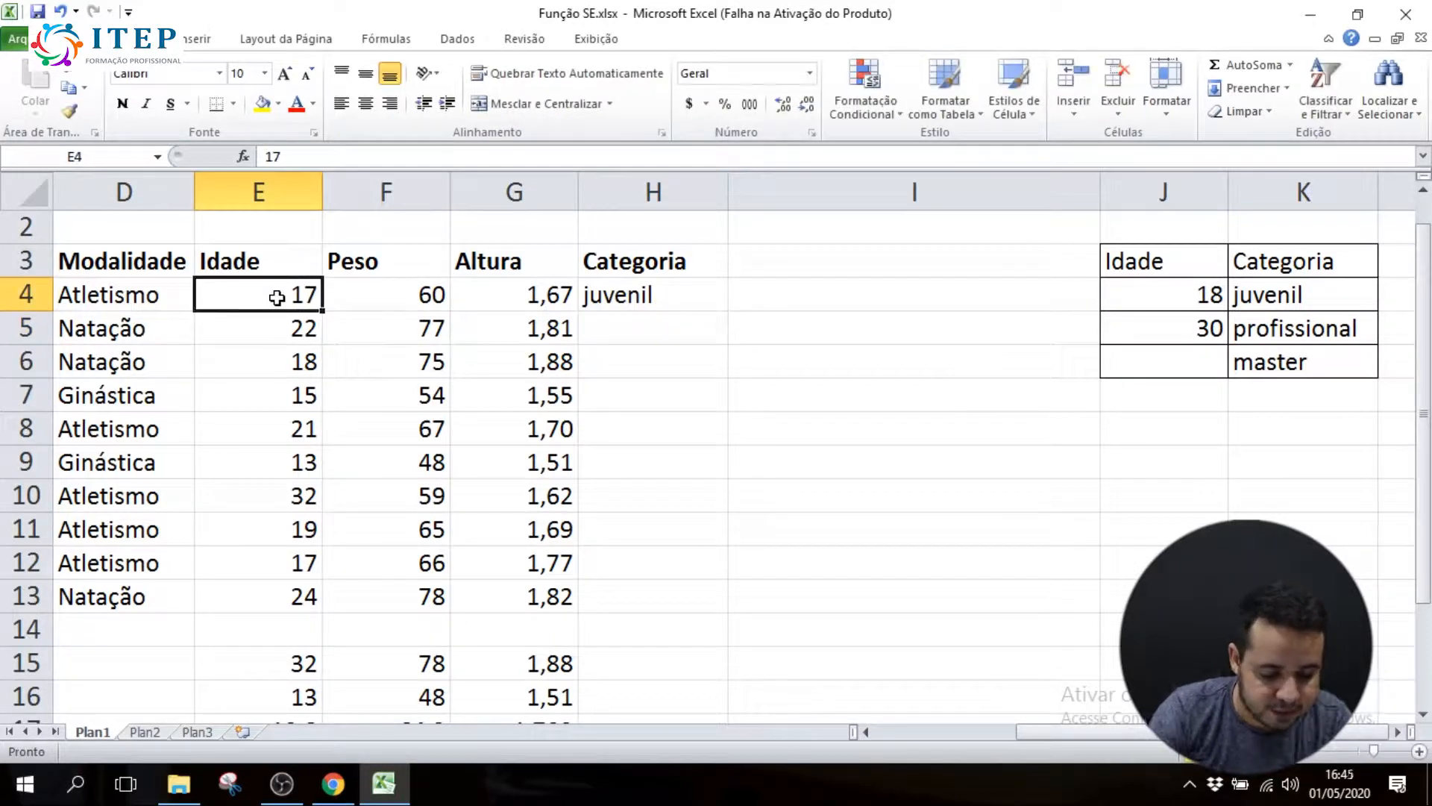
type("35")
key("Return")
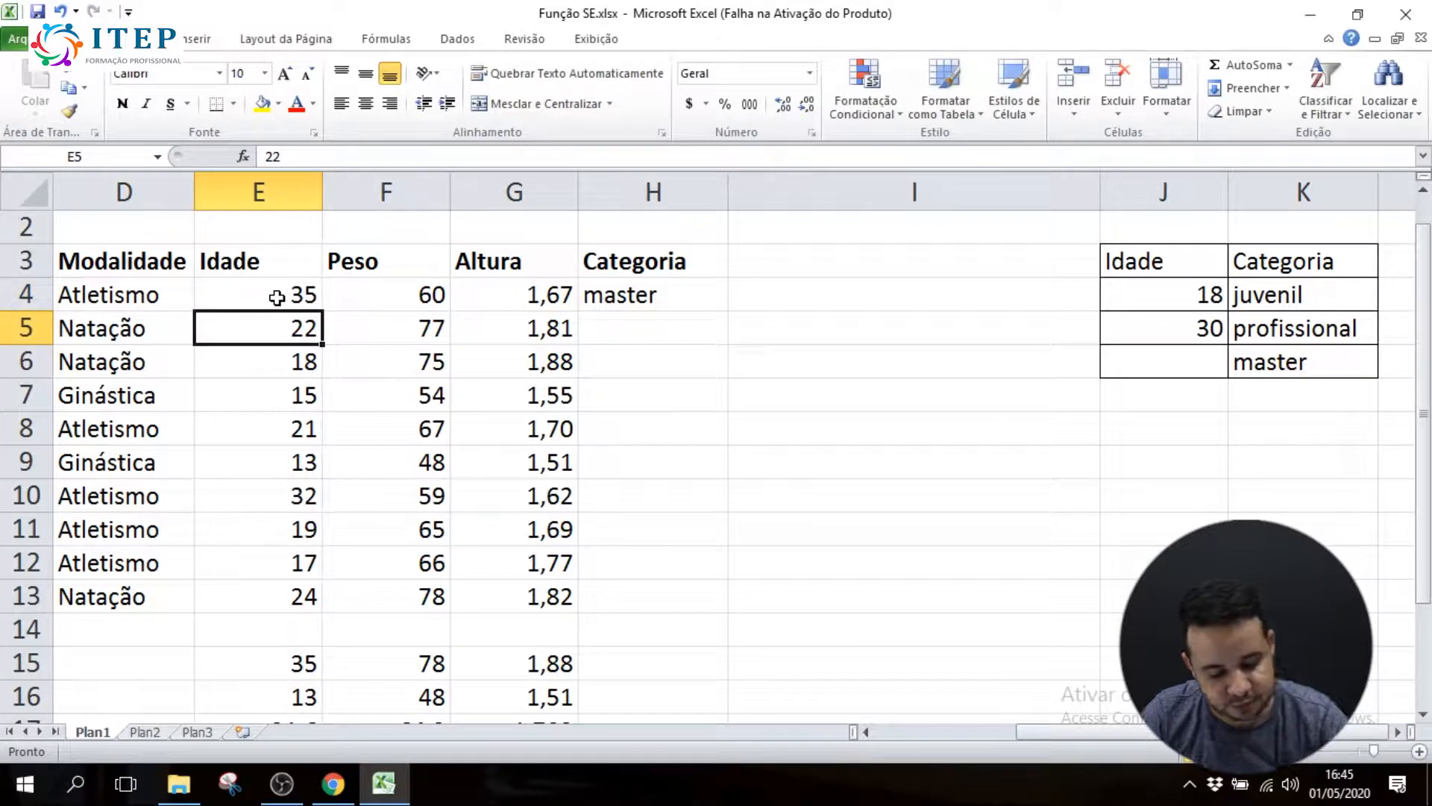
key("ctrl+z")
key("ctrl+z")
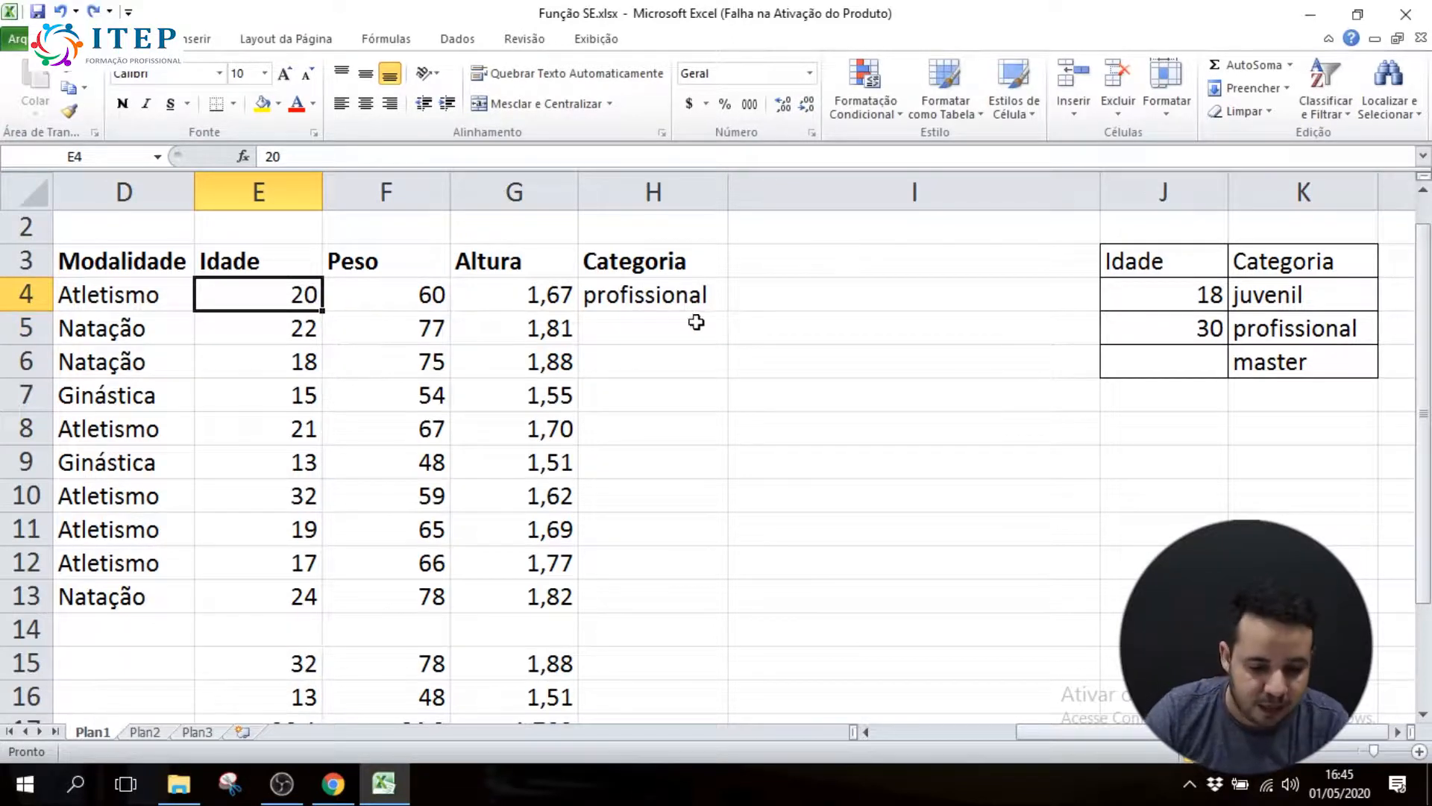
Fill H4's formula with its relative references down through H13 and check several of the copied cells
left_click(675, 300)
left_click_drag(728, 311, 736, 599)
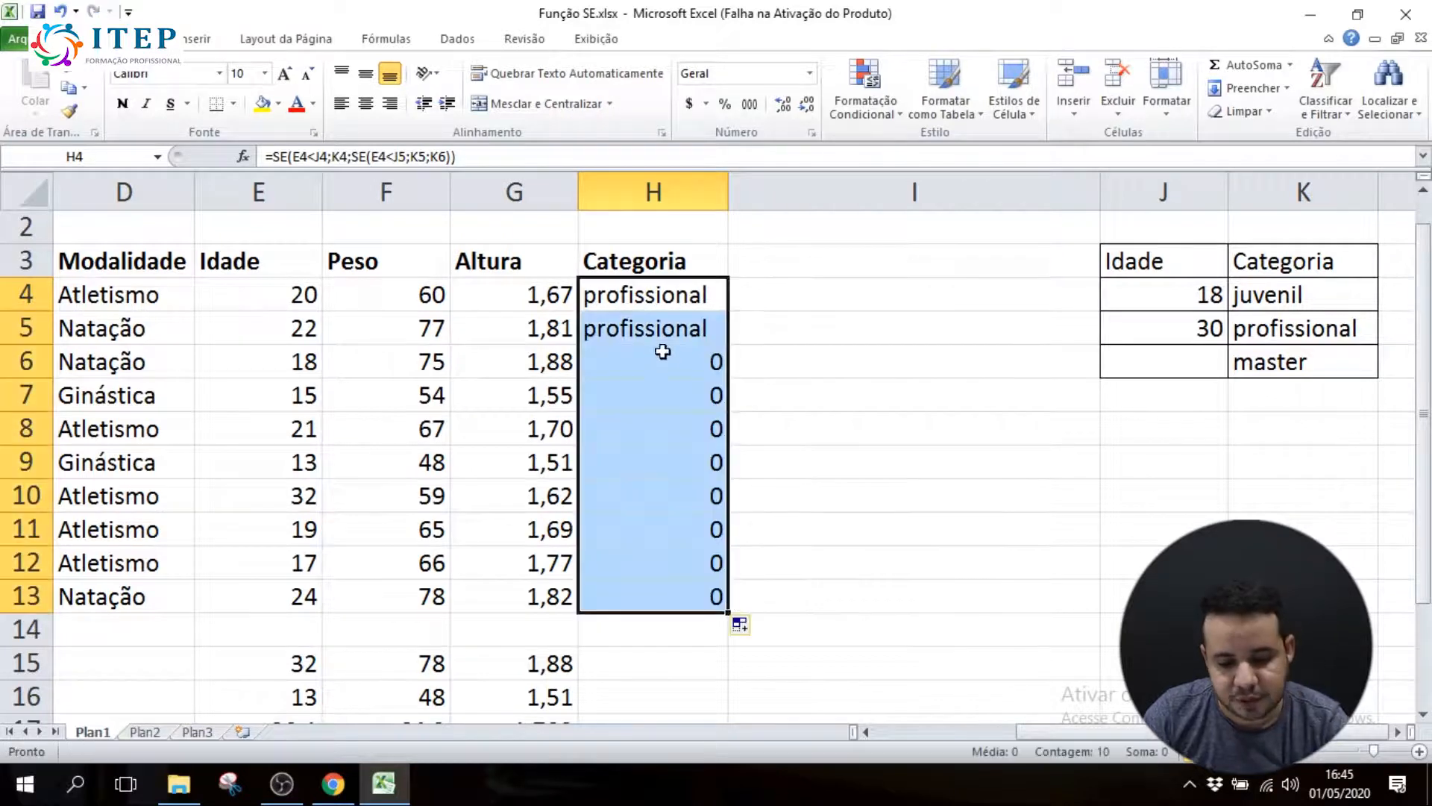
left_click(666, 387)
left_click(657, 442)
left_click(658, 492)
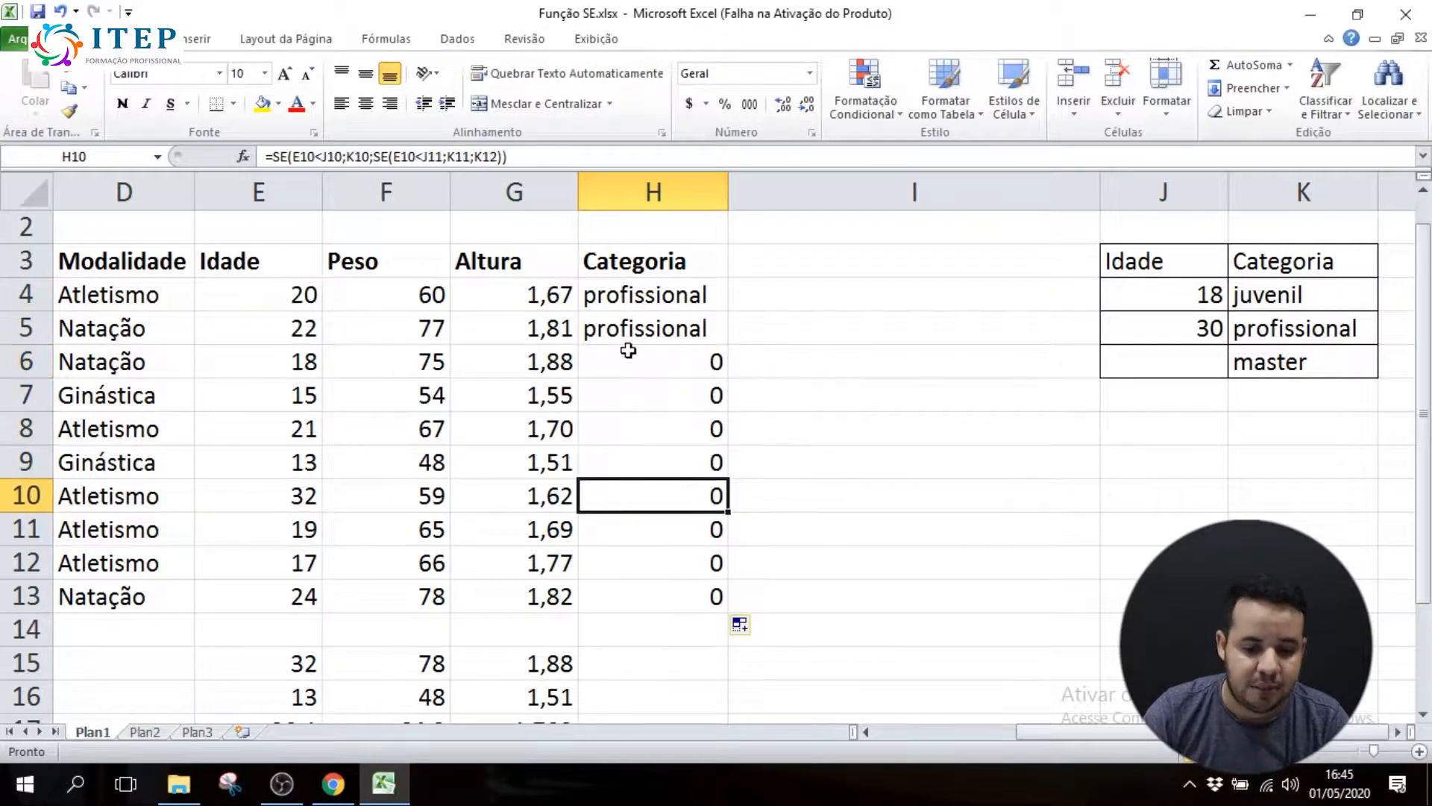
Narrow the empty column I between the athletes' Categoria column and the age reference table
double_click(640, 294)
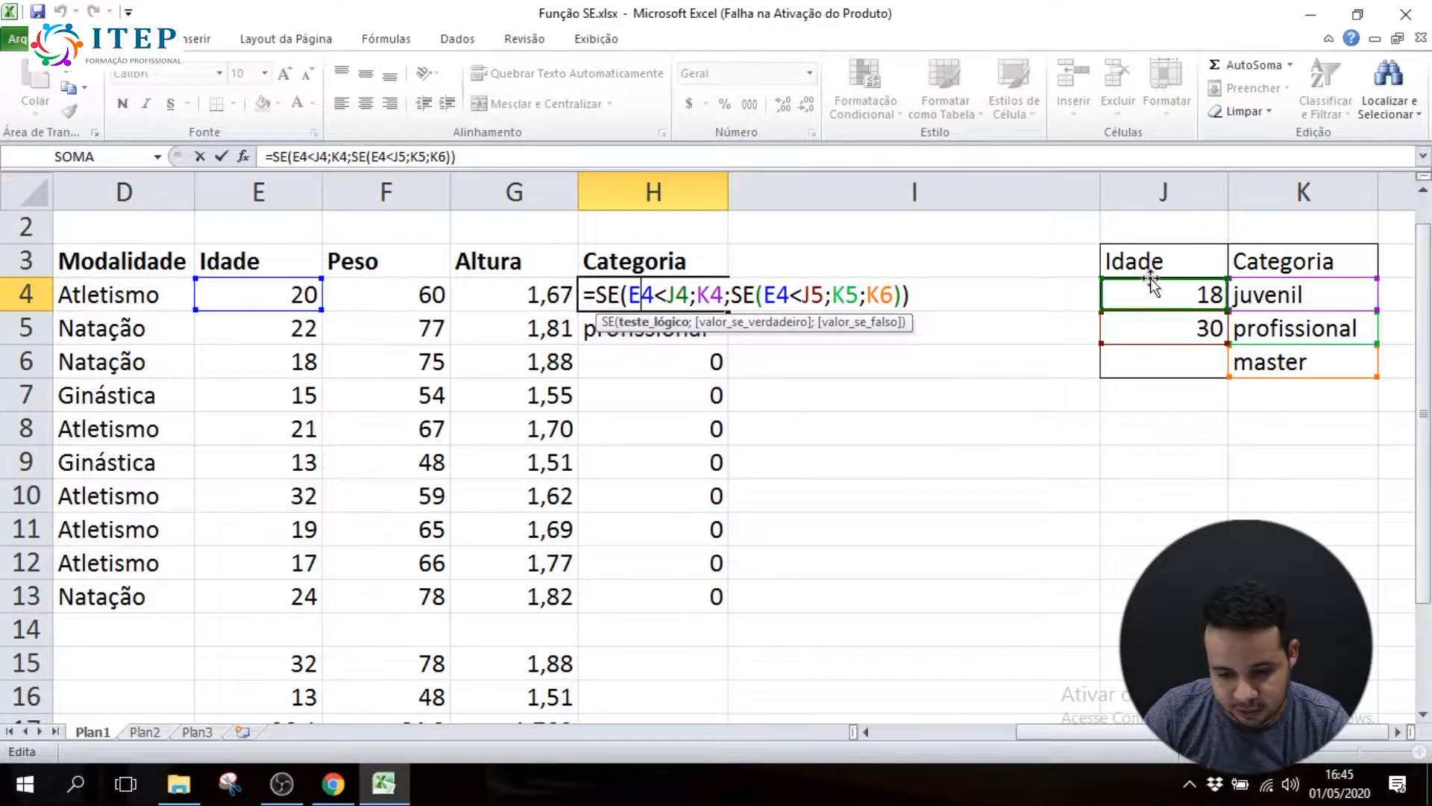
left_click_drag(1101, 192, 958, 192)
left_click(1419, 751)
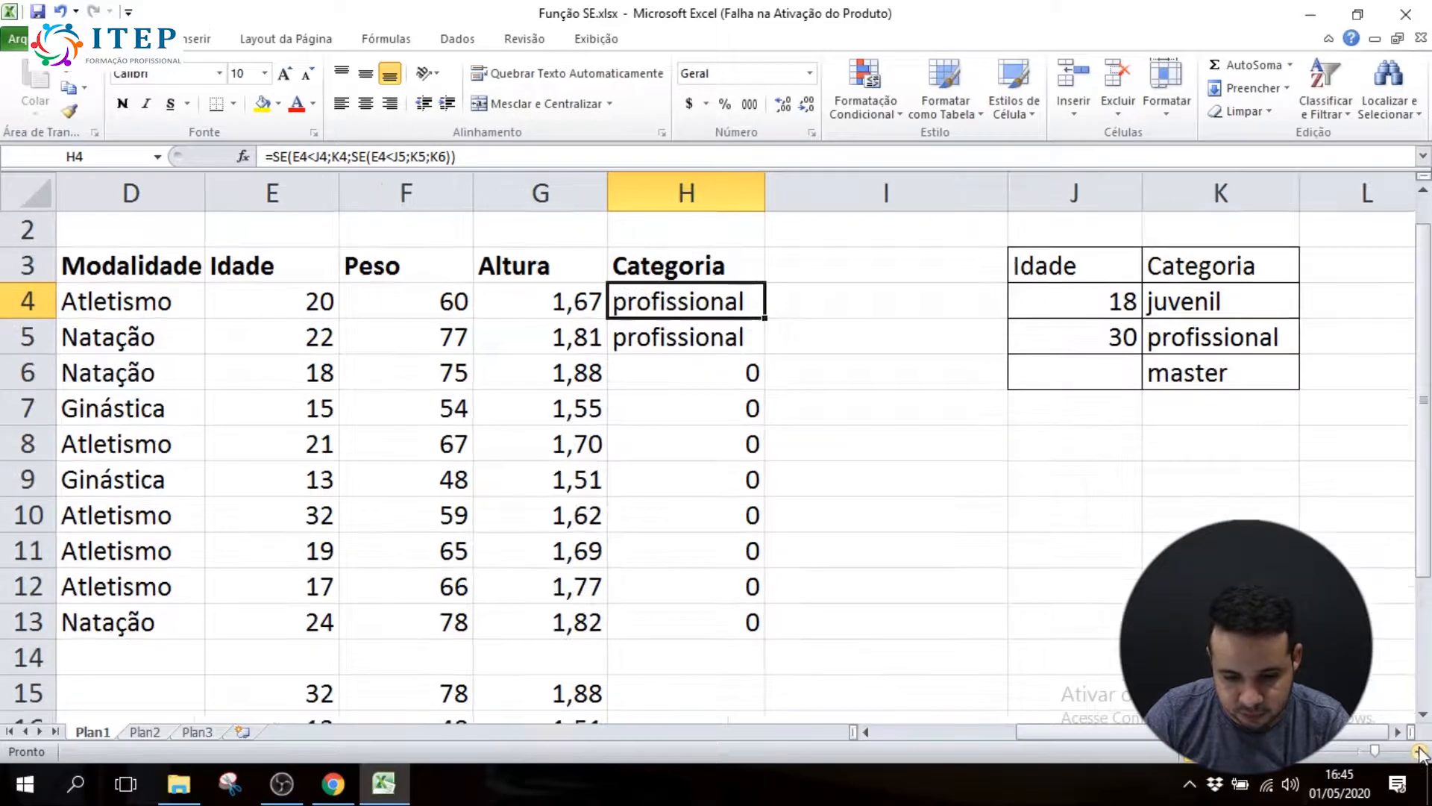
left_click(1420, 752)
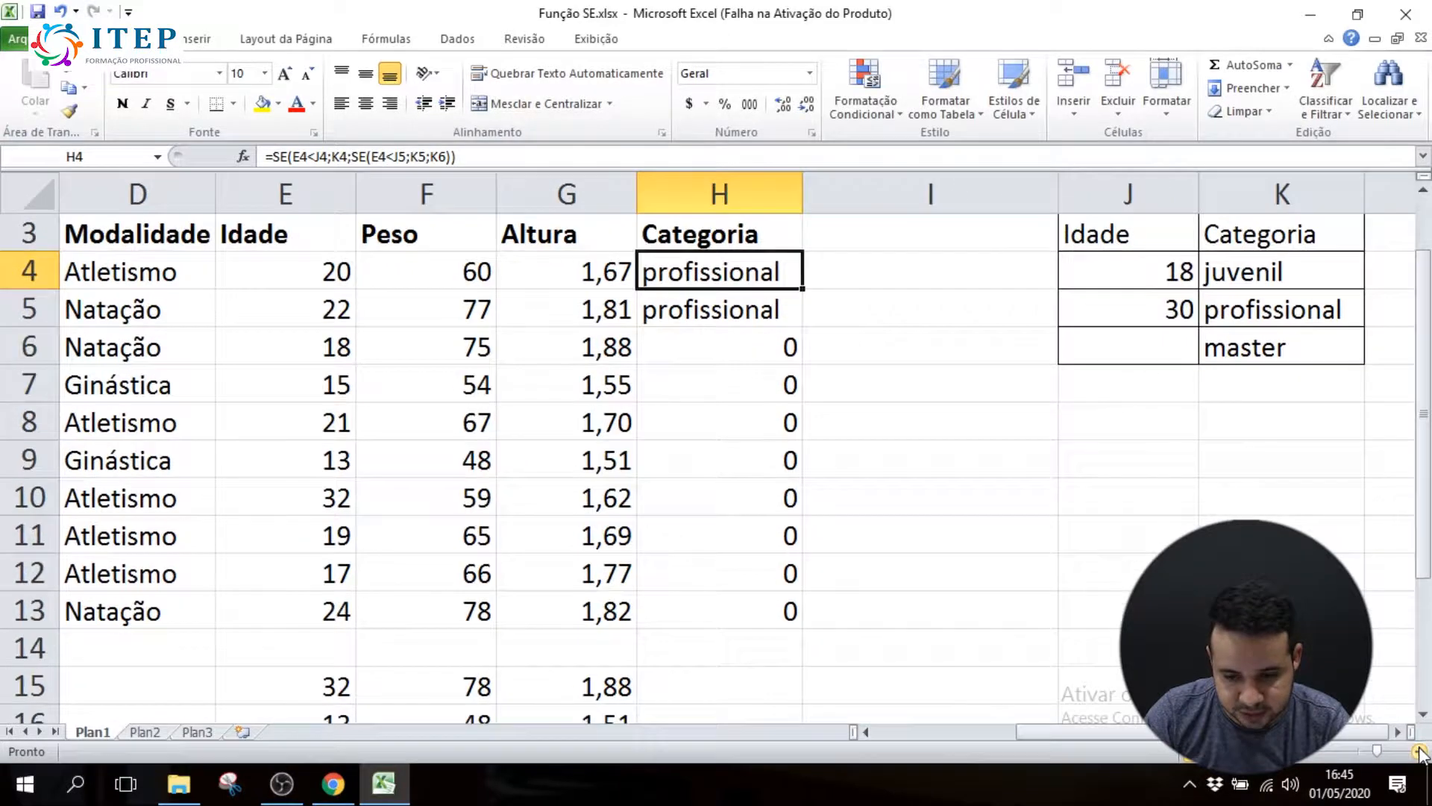
Examine which reference table cells the copied formulas in H5, H6 and H11 point to, leaving them unedited
double_click(718, 282)
double_click(740, 310)
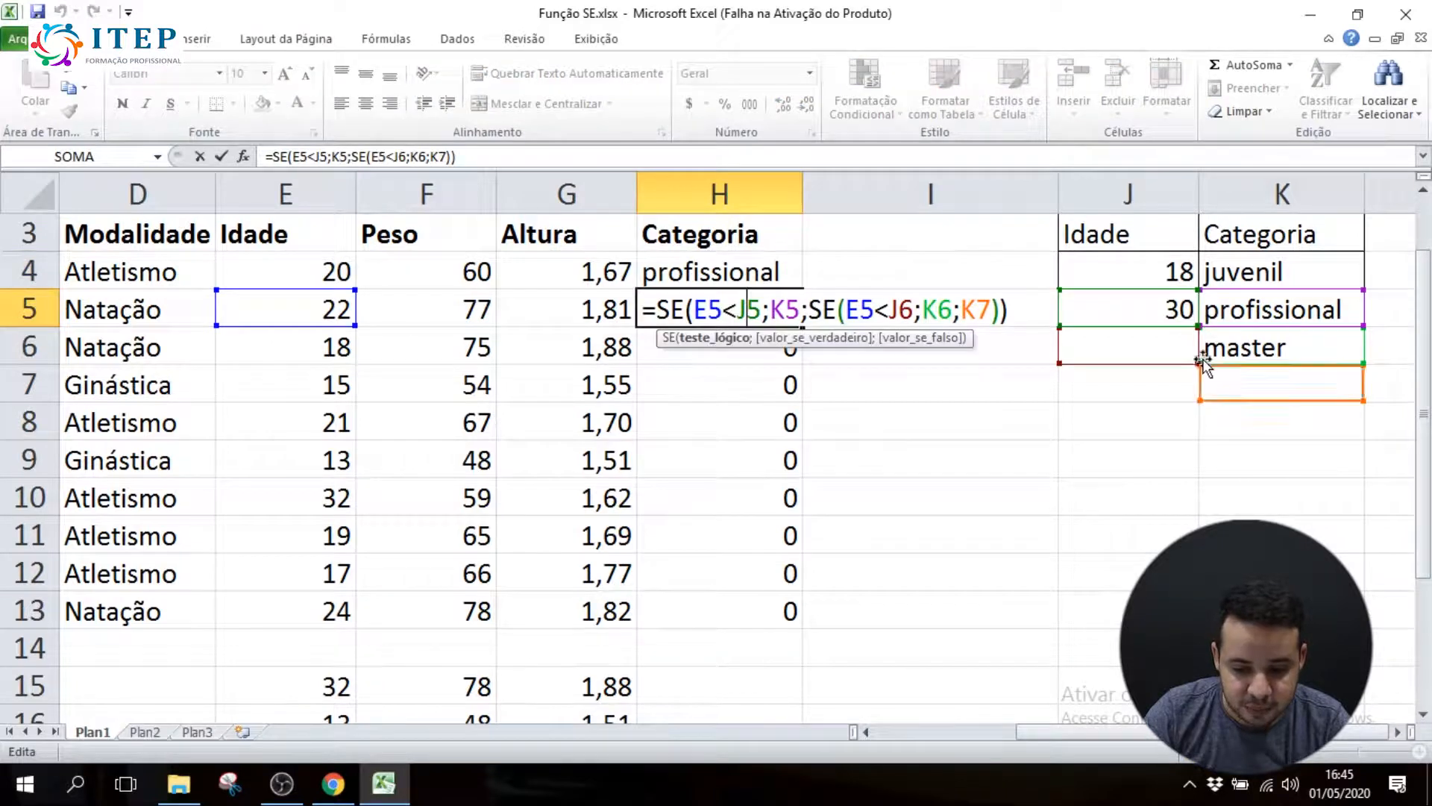
key("Return")
double_click(765, 347)
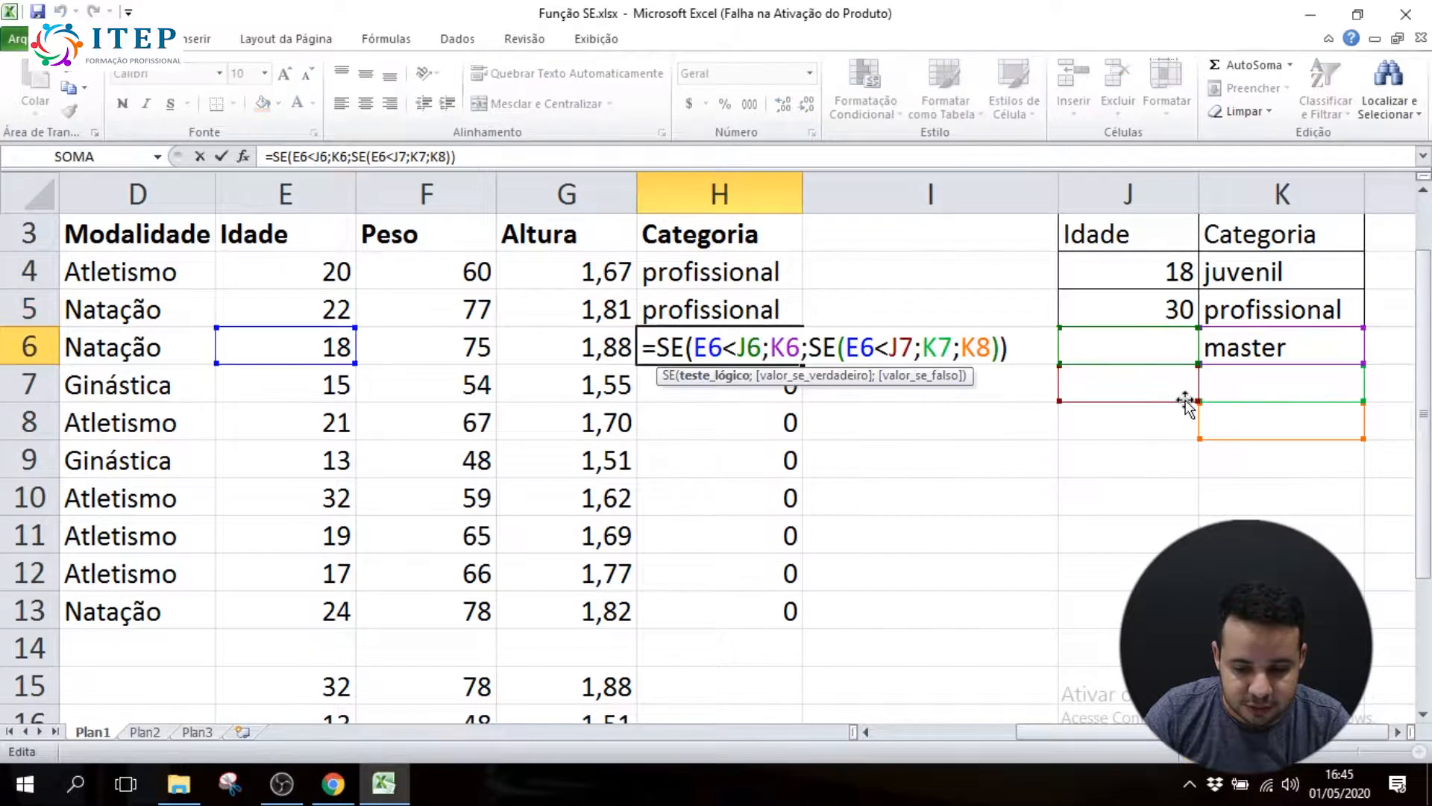
key("Return")
double_click(772, 536)
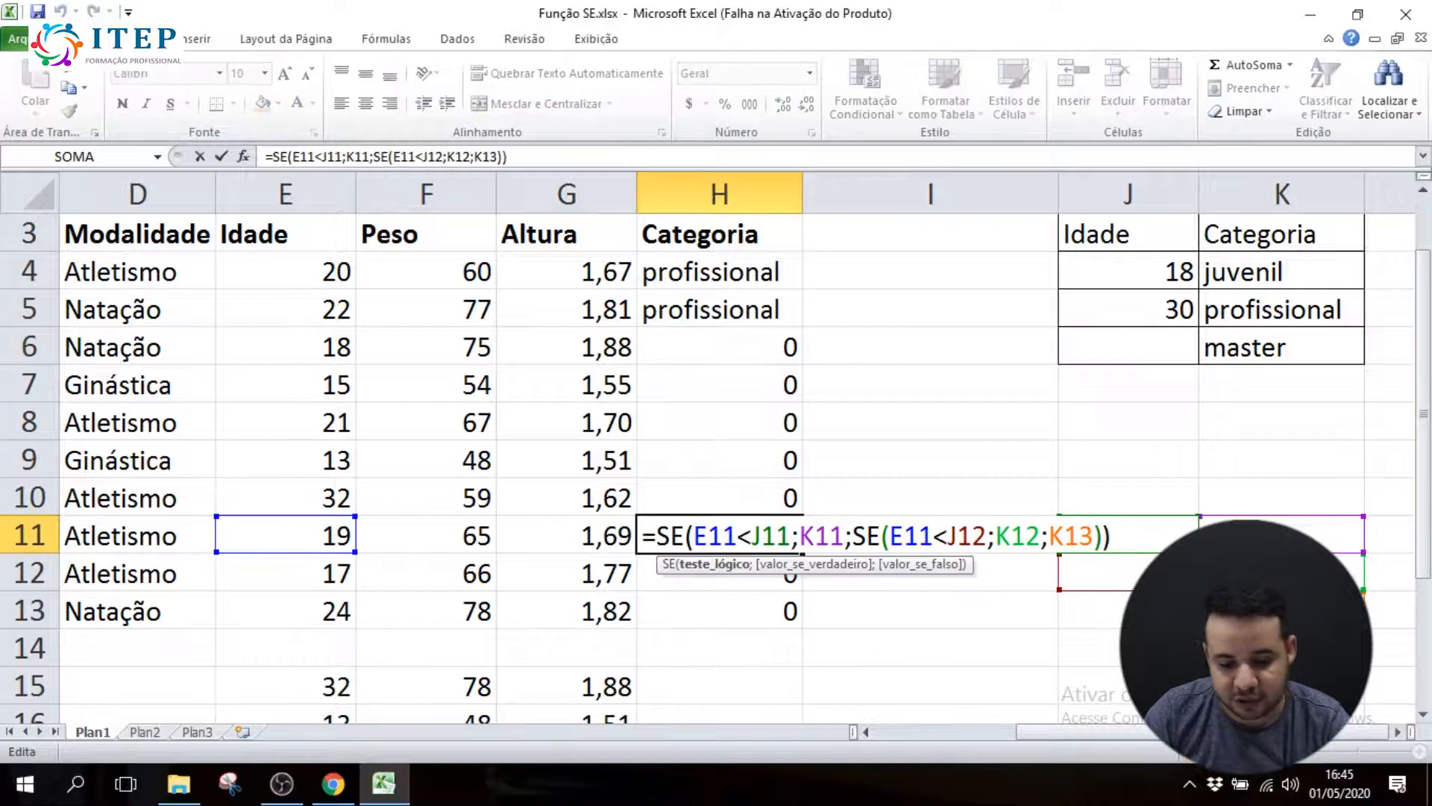
key("Escape")
Delete the copied Categoria formulas from H5:H13, keeping the one in H4
left_click_drag(735, 280, 736, 624)
left_click_drag(757, 313, 758, 601)
key("Delete")
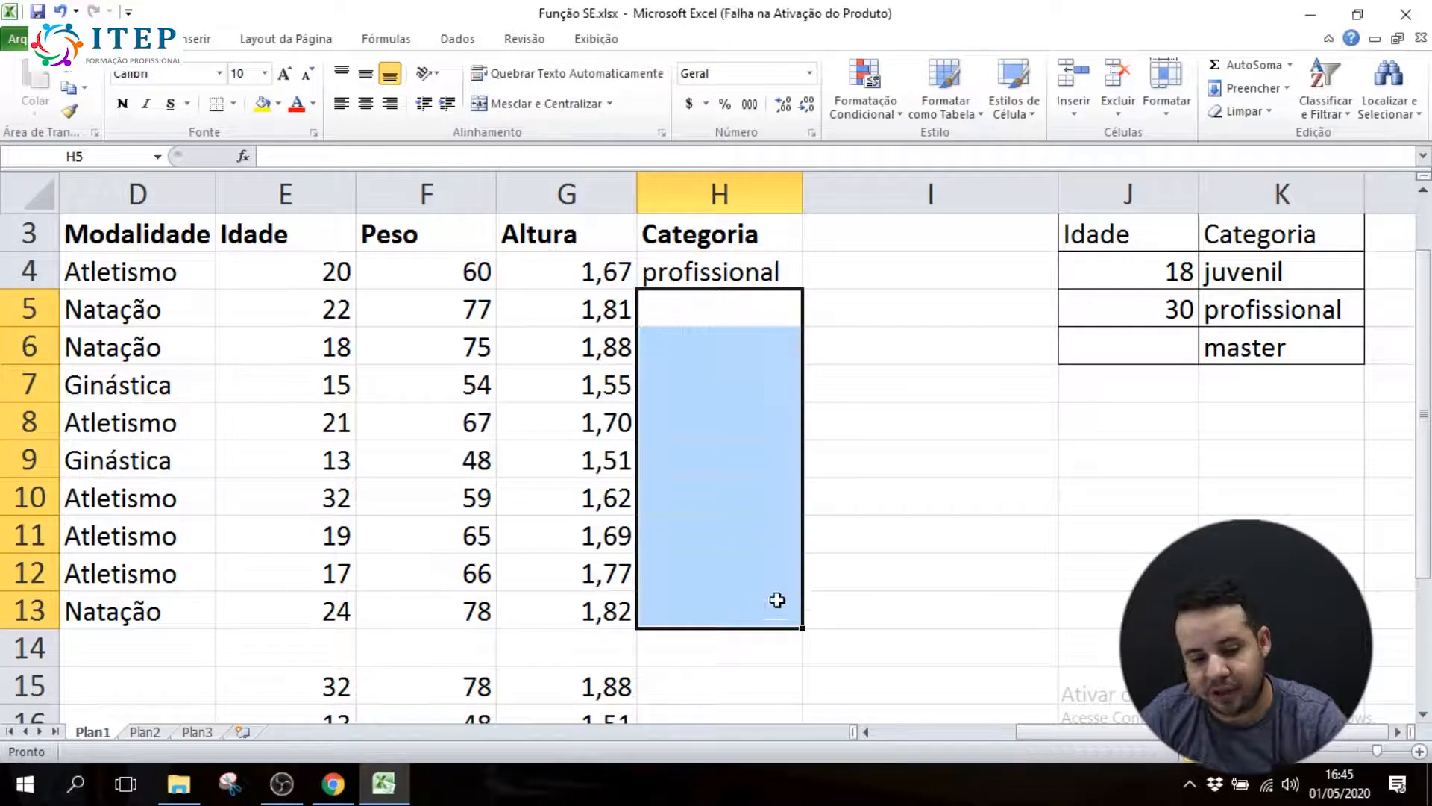
Make the table references in H4's formula absolute as $J$4, $K$4, $J$5, $K$5 and $K$6, keeping E4 relative
left_click(744, 265)
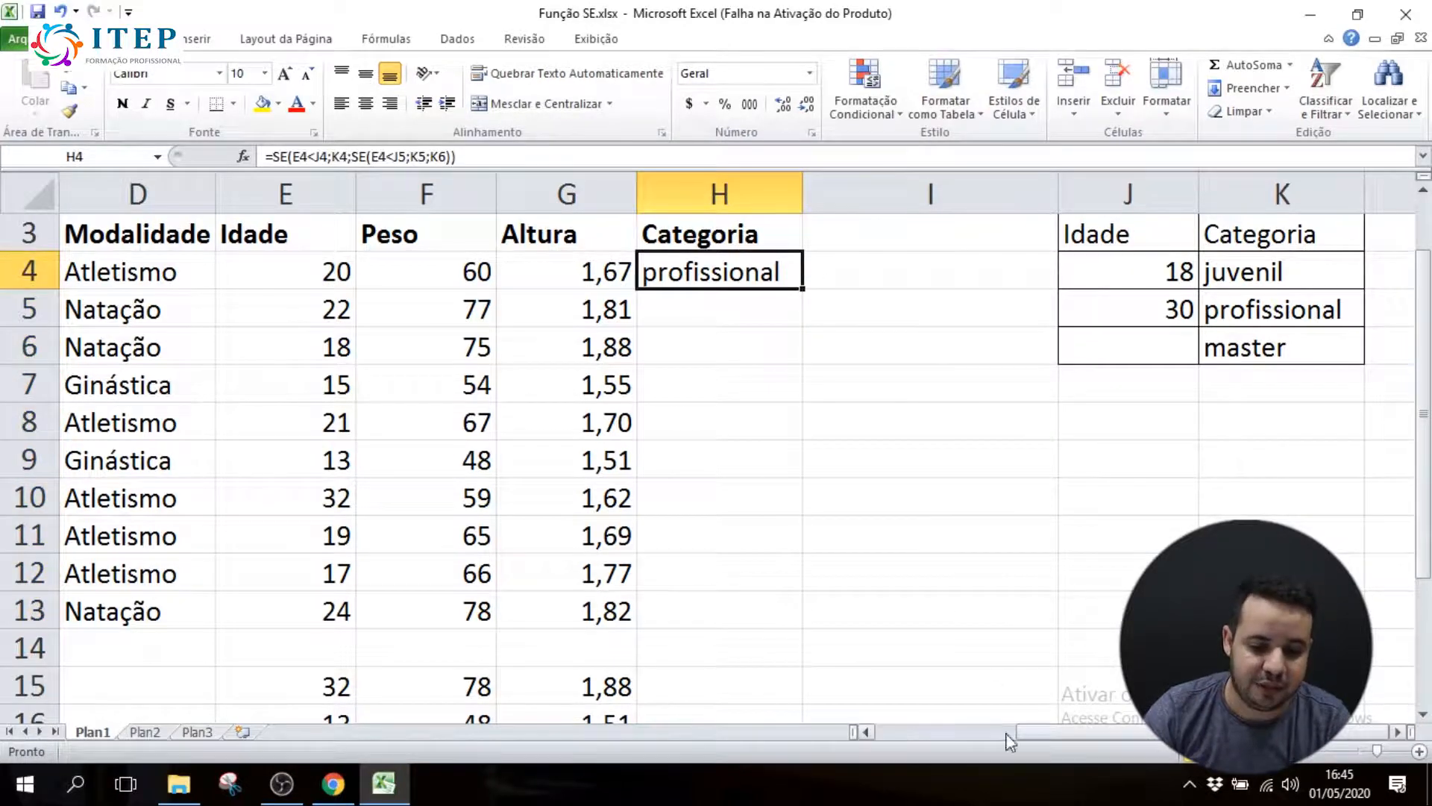
double_click(726, 271)
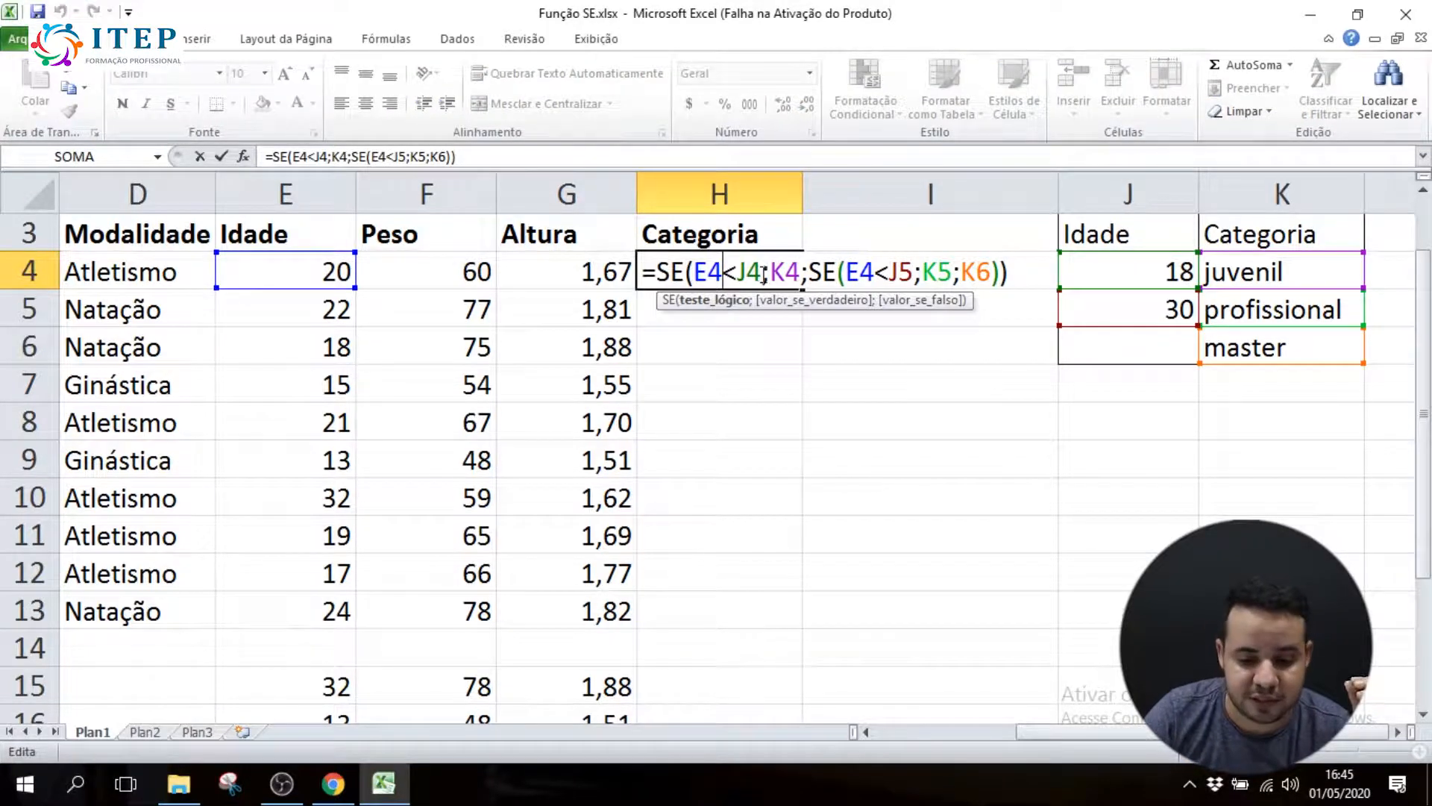
left_click(747, 273)
key("F4")
left_click(814, 273)
key("F4")
left_click(955, 273)
key("F4")
left_click(1008, 270)
key("F4")
left_click(1091, 278)
key("F4")
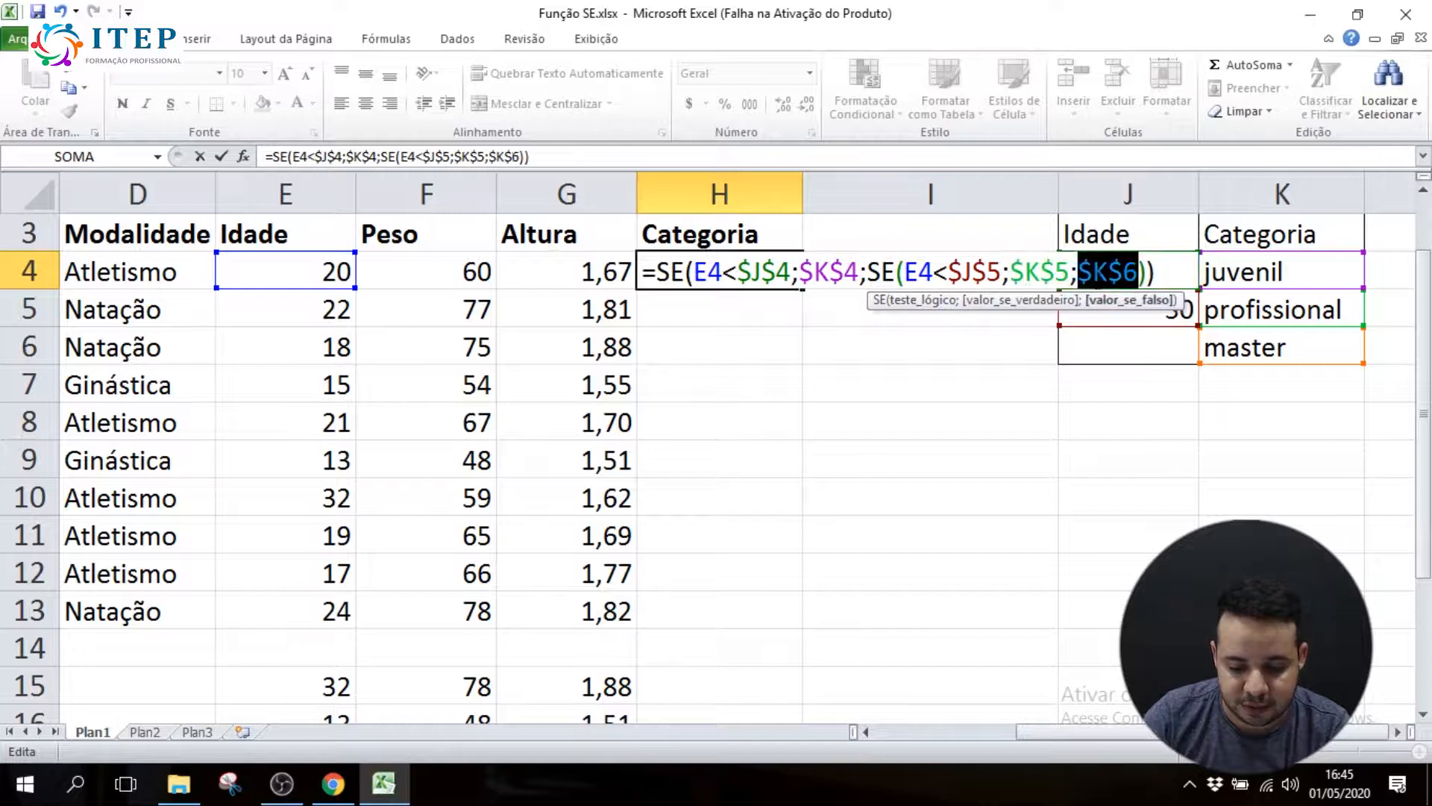
key("Return")
Fill the corrected formula from H4 down through H13 and open H13's formula to check its references
left_click(774, 282)
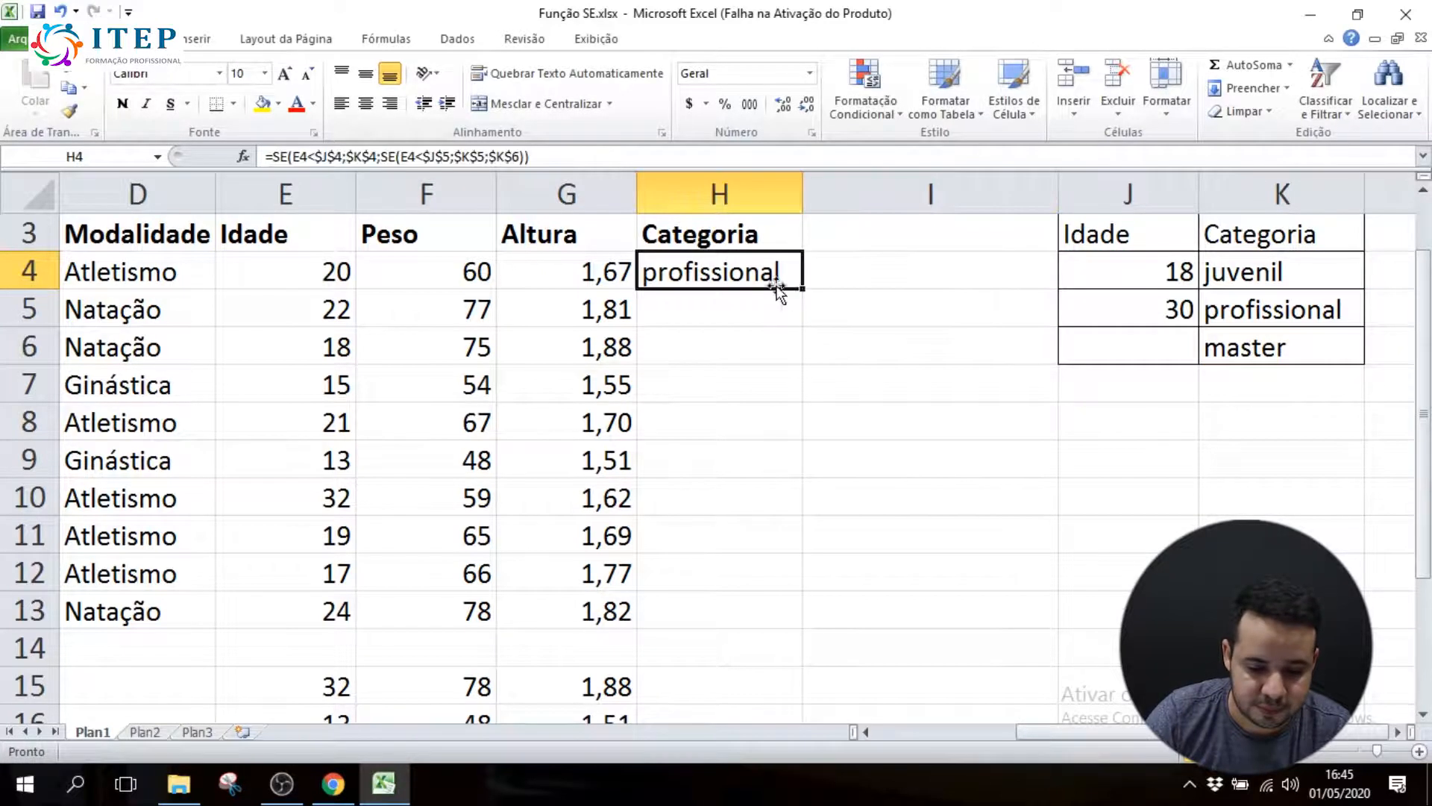
left_click_drag(803, 291, 800, 626)
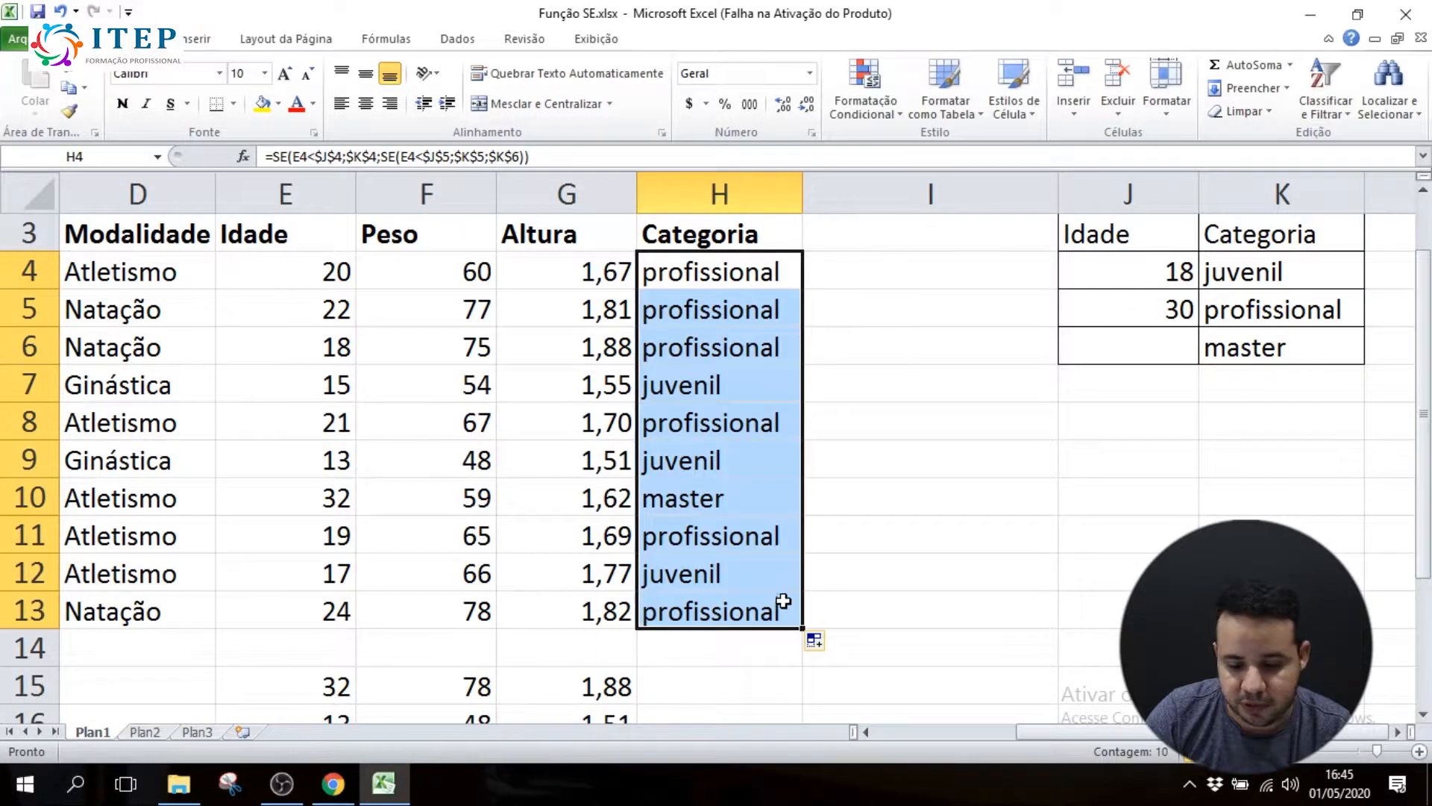
double_click(725, 618)
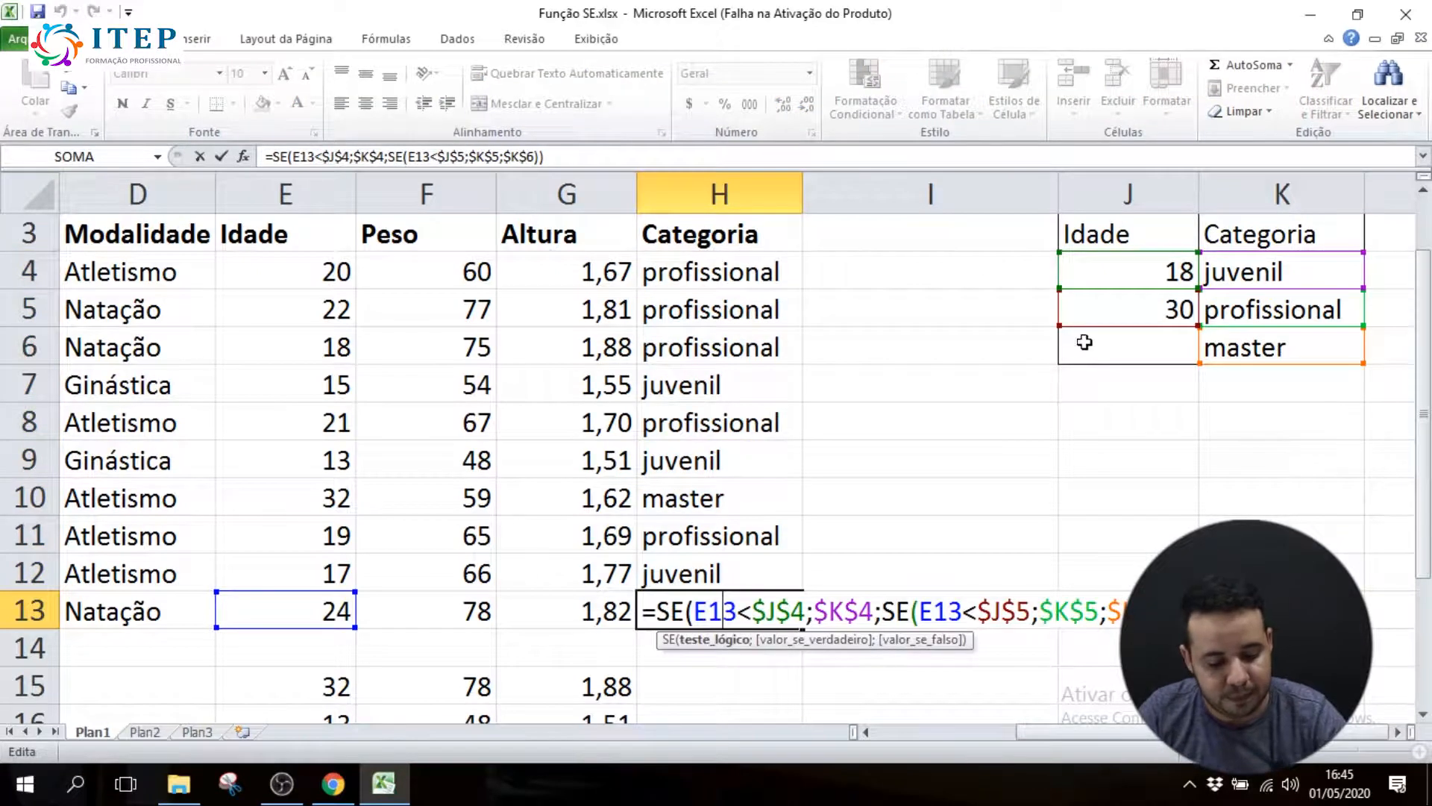
Close H13's formula, then undo the fill through H13 and the absolute references in H4's formula
left_click(978, 343)
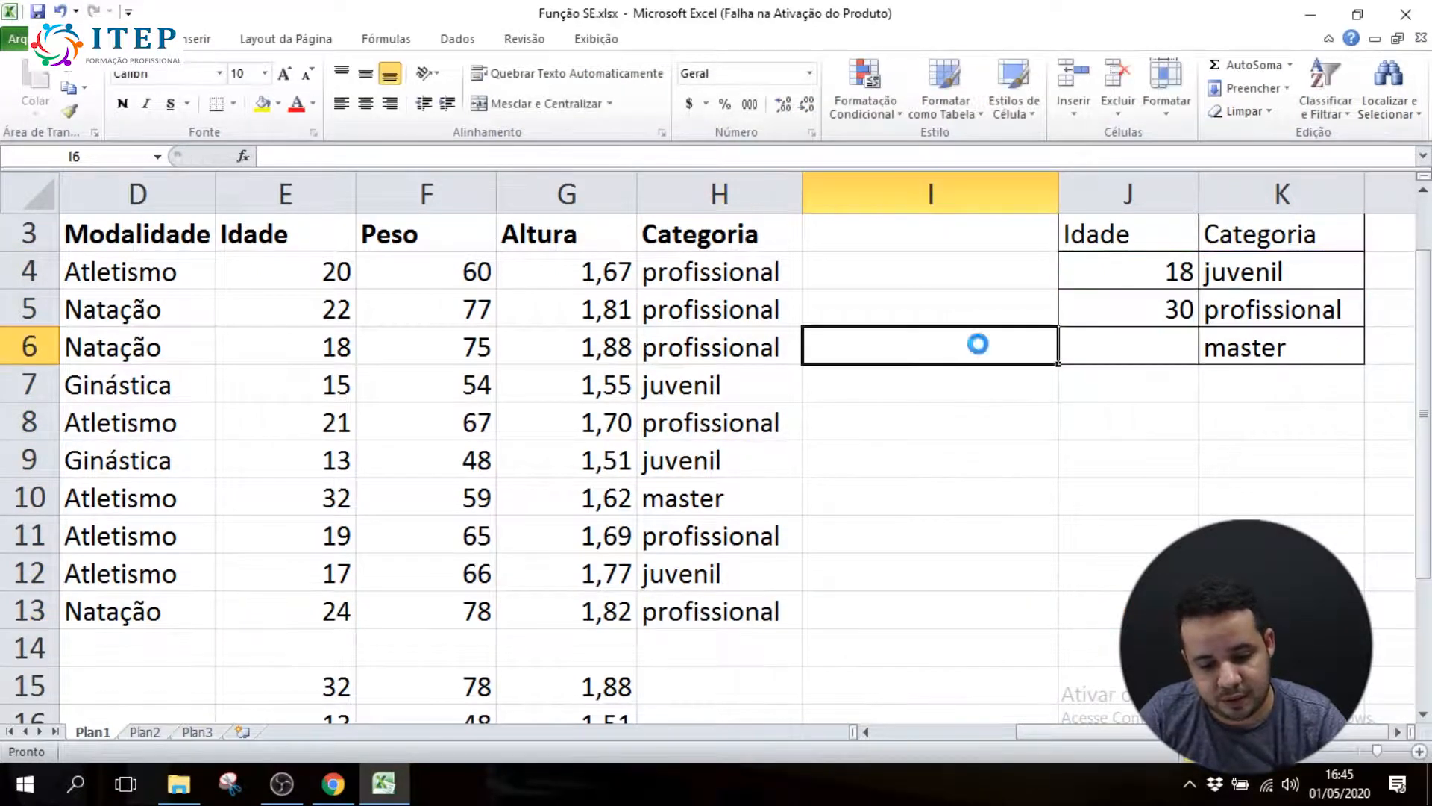
key("ctrl+z")
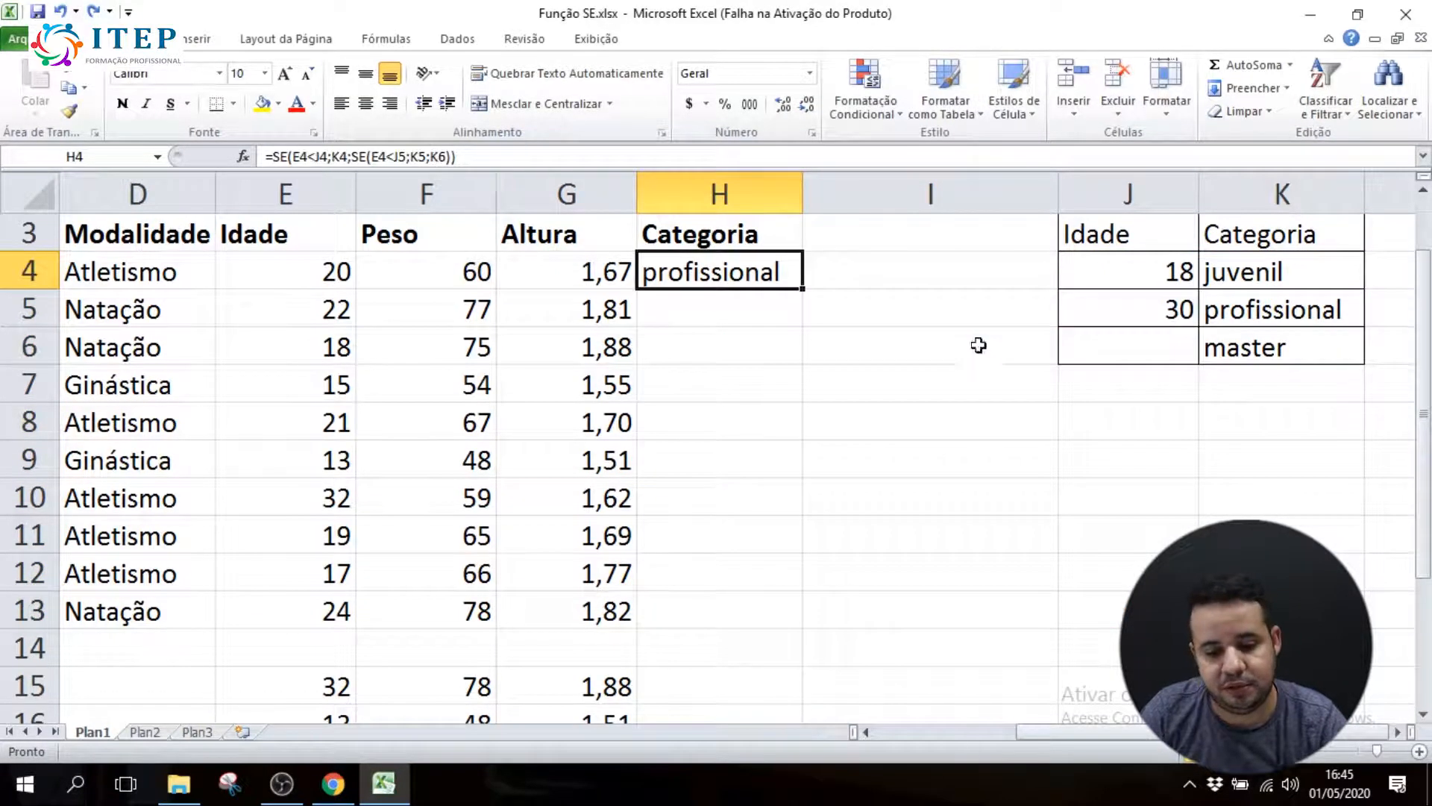
double_click(739, 271)
key("Escape")
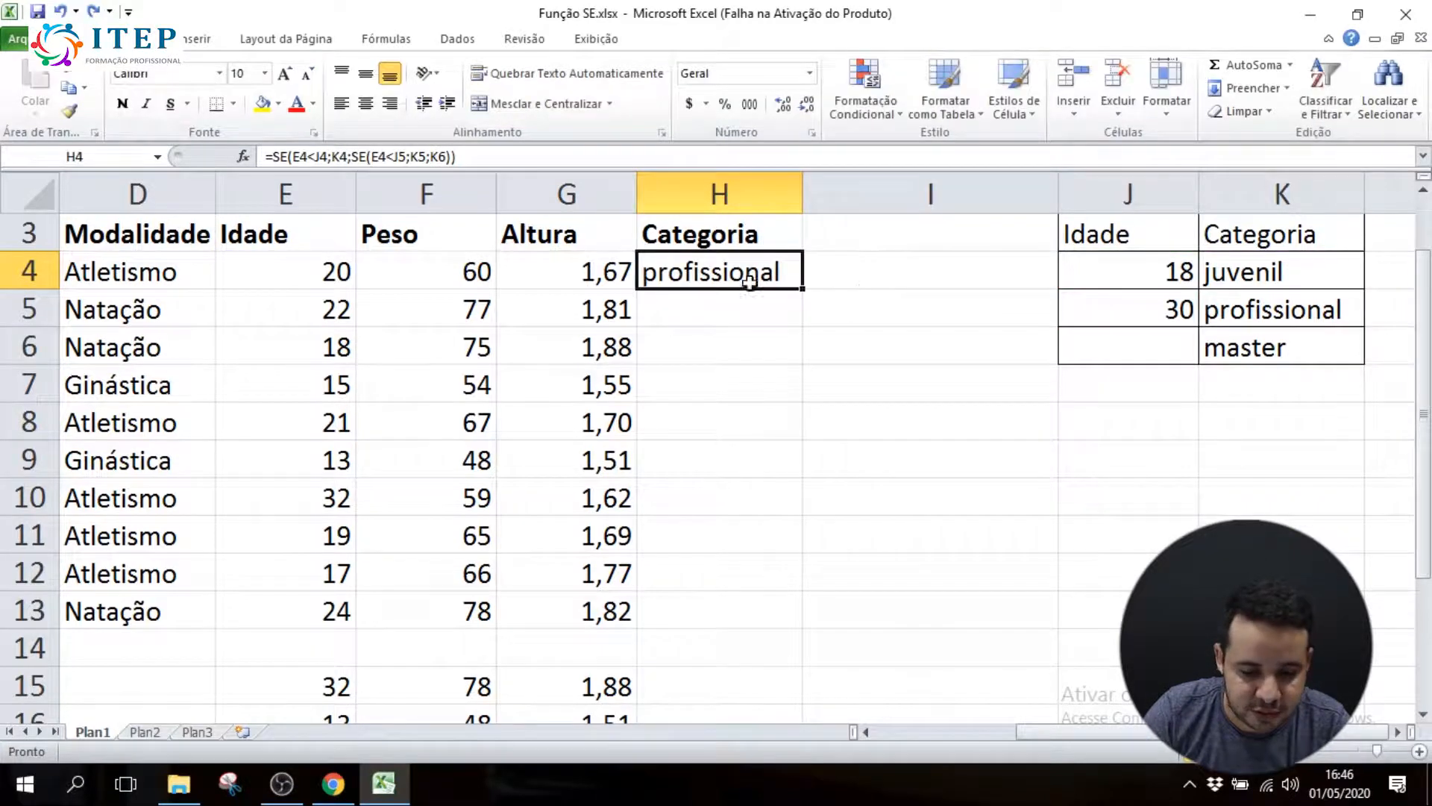
Start a SE formula in H5 that tests E5<J4 and returns K4 when true
left_click(708, 307)
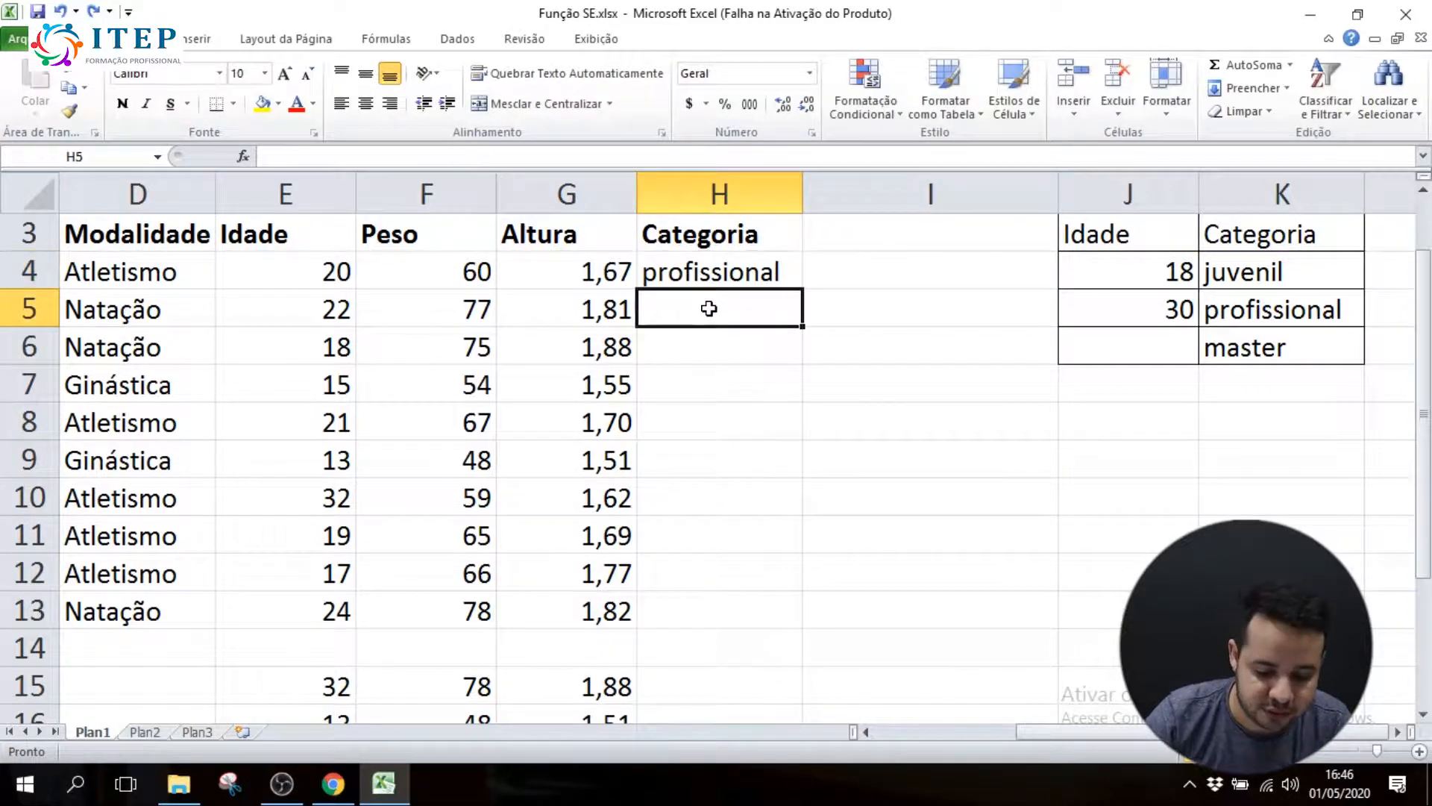
type("=se")
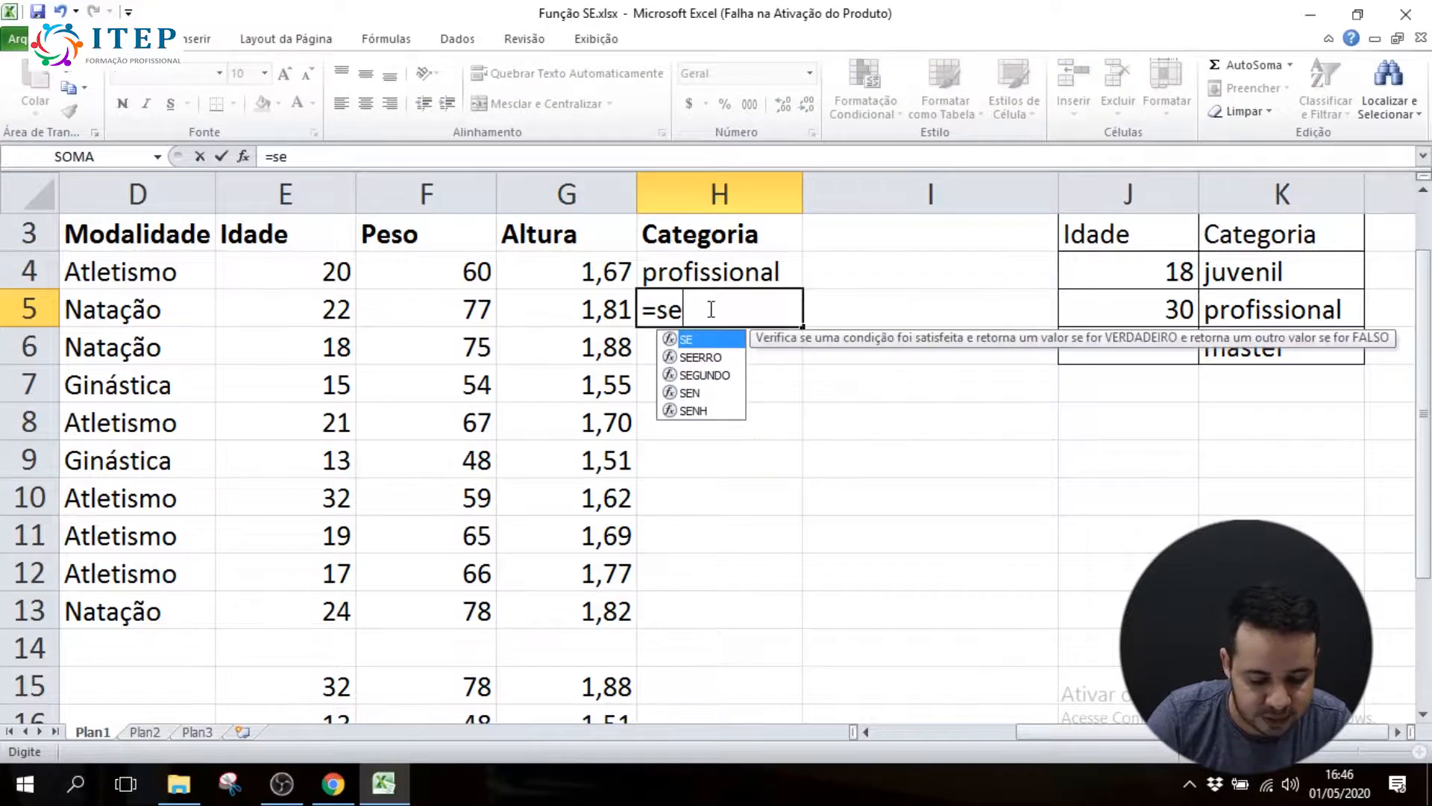
type("(")
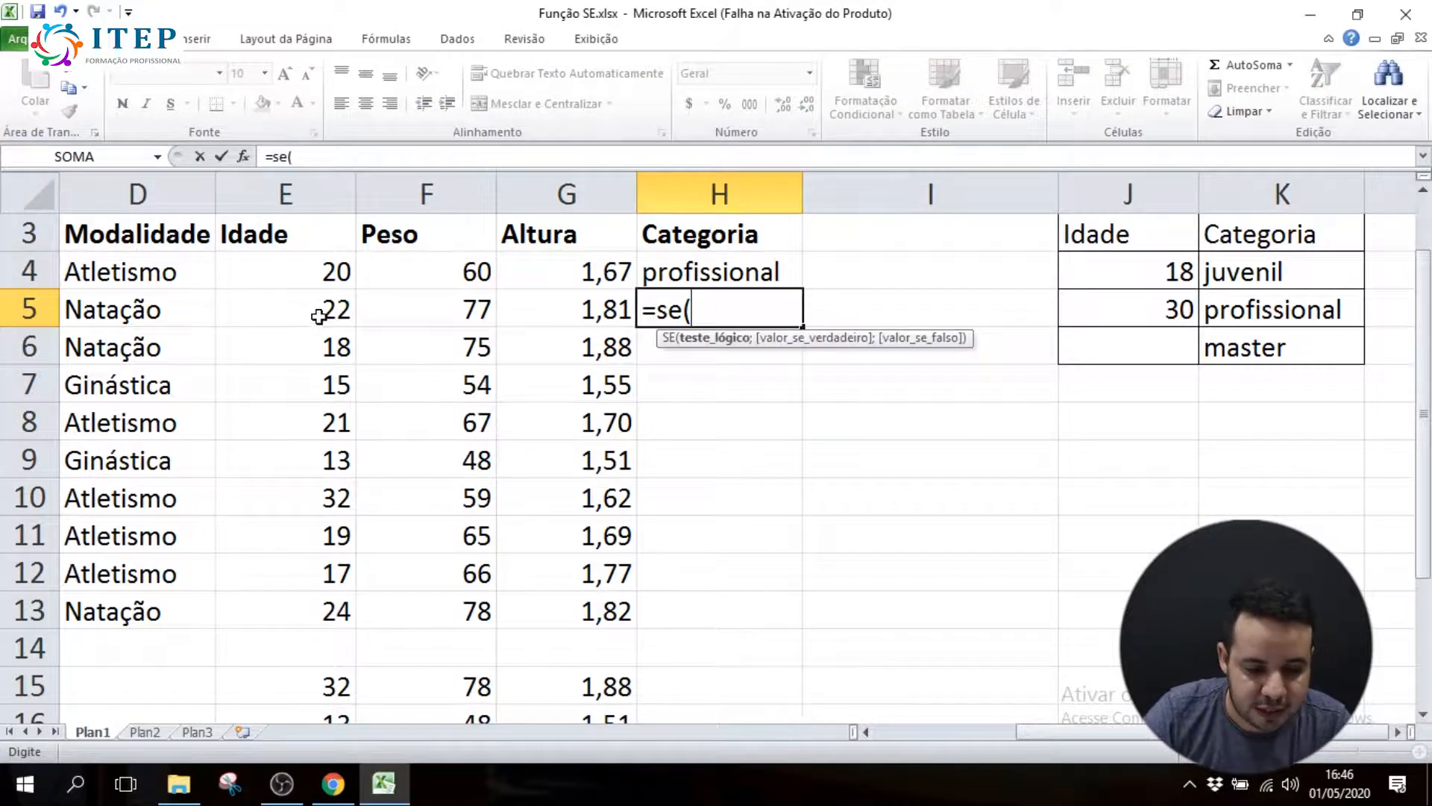
left_click(316, 317)
type("<")
left_click(1111, 273)
type(";")
left_click(1270, 265)
type(";")
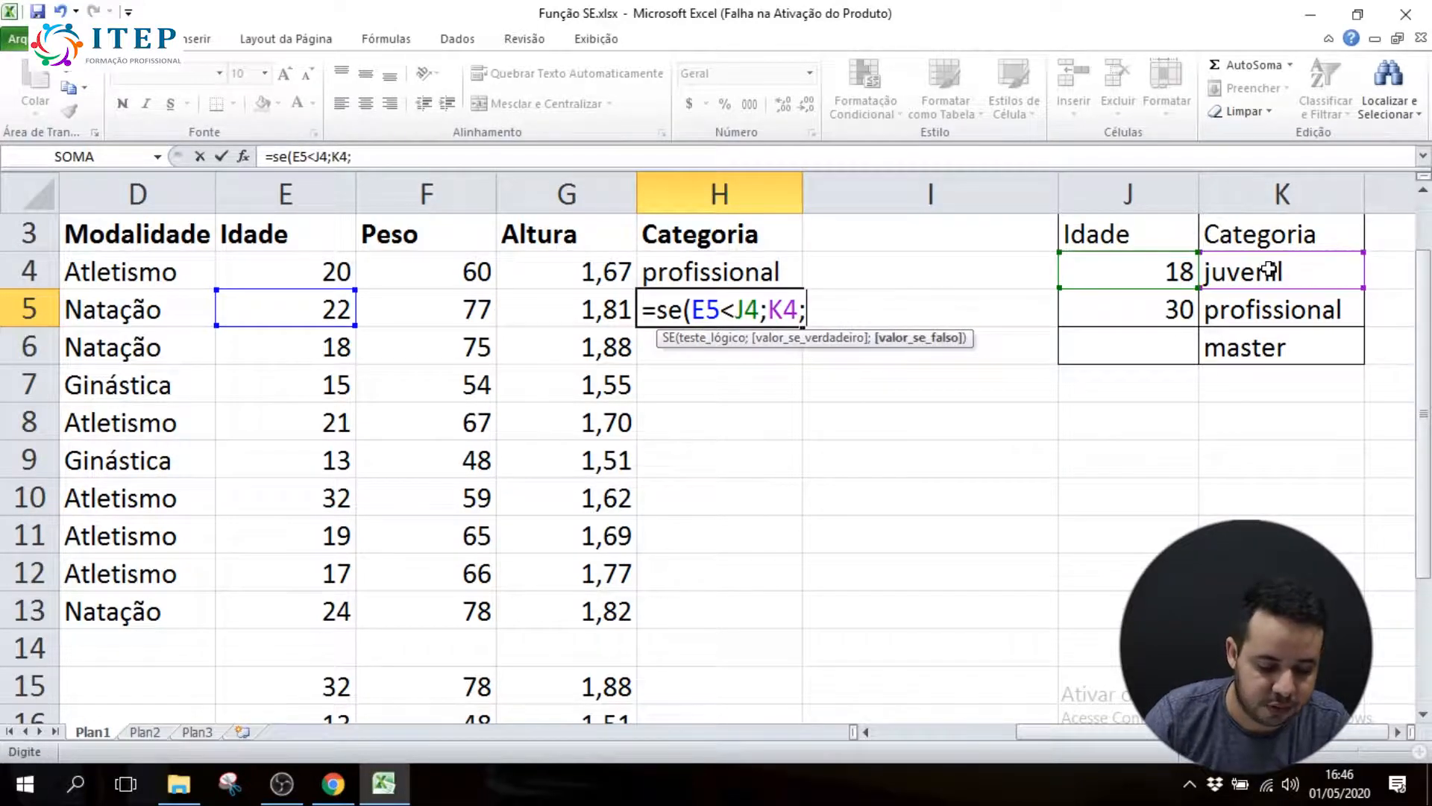
type("se")
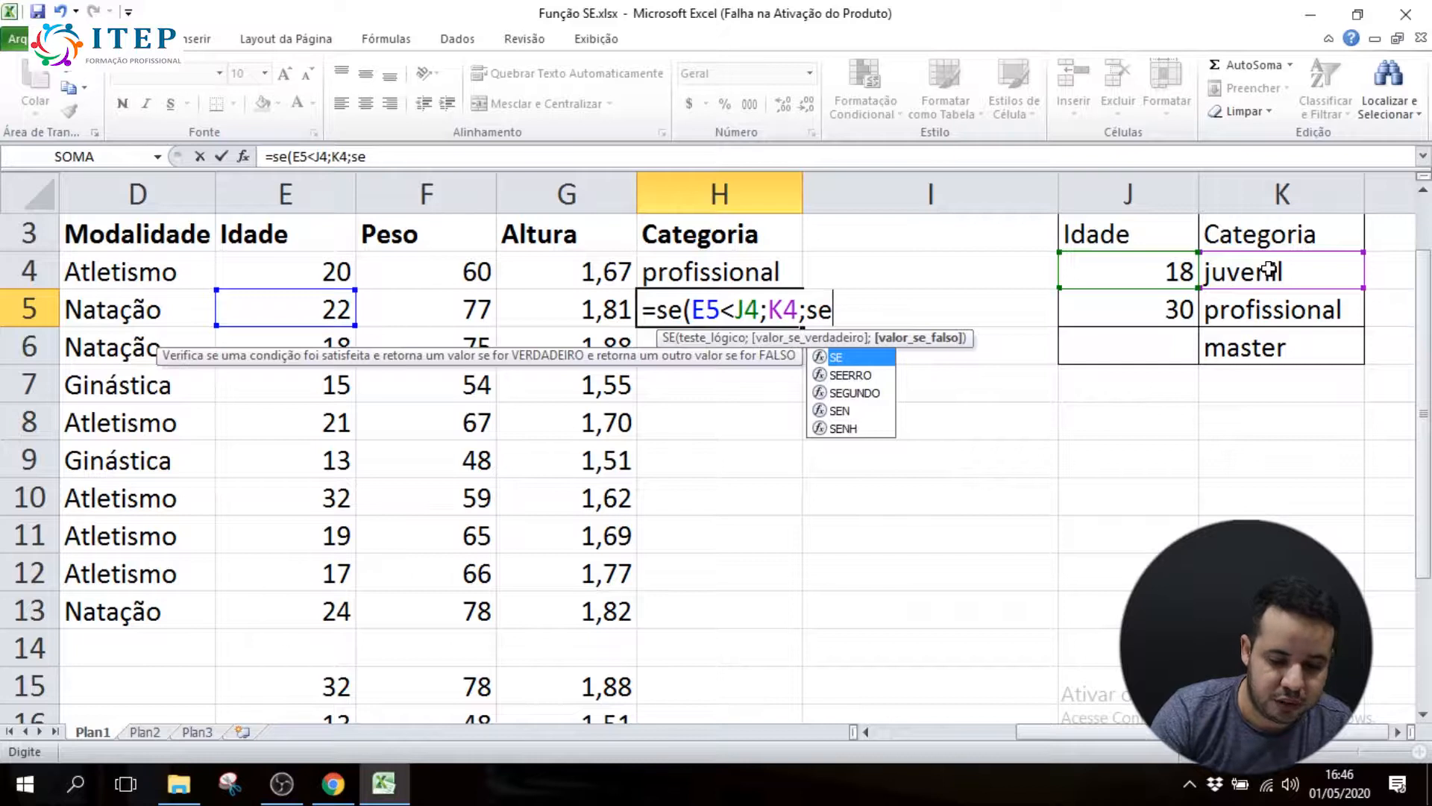
type("(")
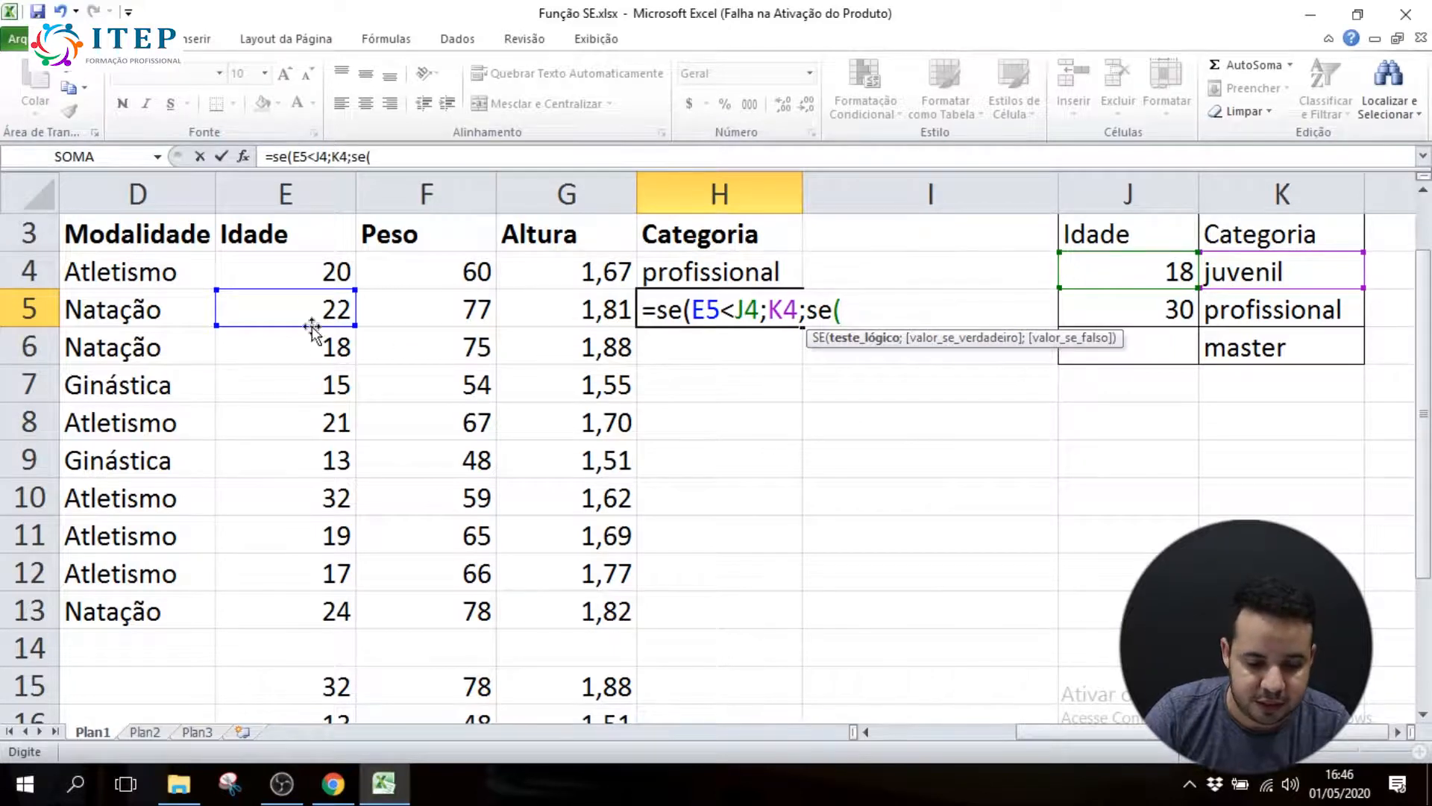
Complete H5's formula with a nested SE testing E5<J5, returning K5 when true and K6 otherwise
left_click(307, 299)
type("<")
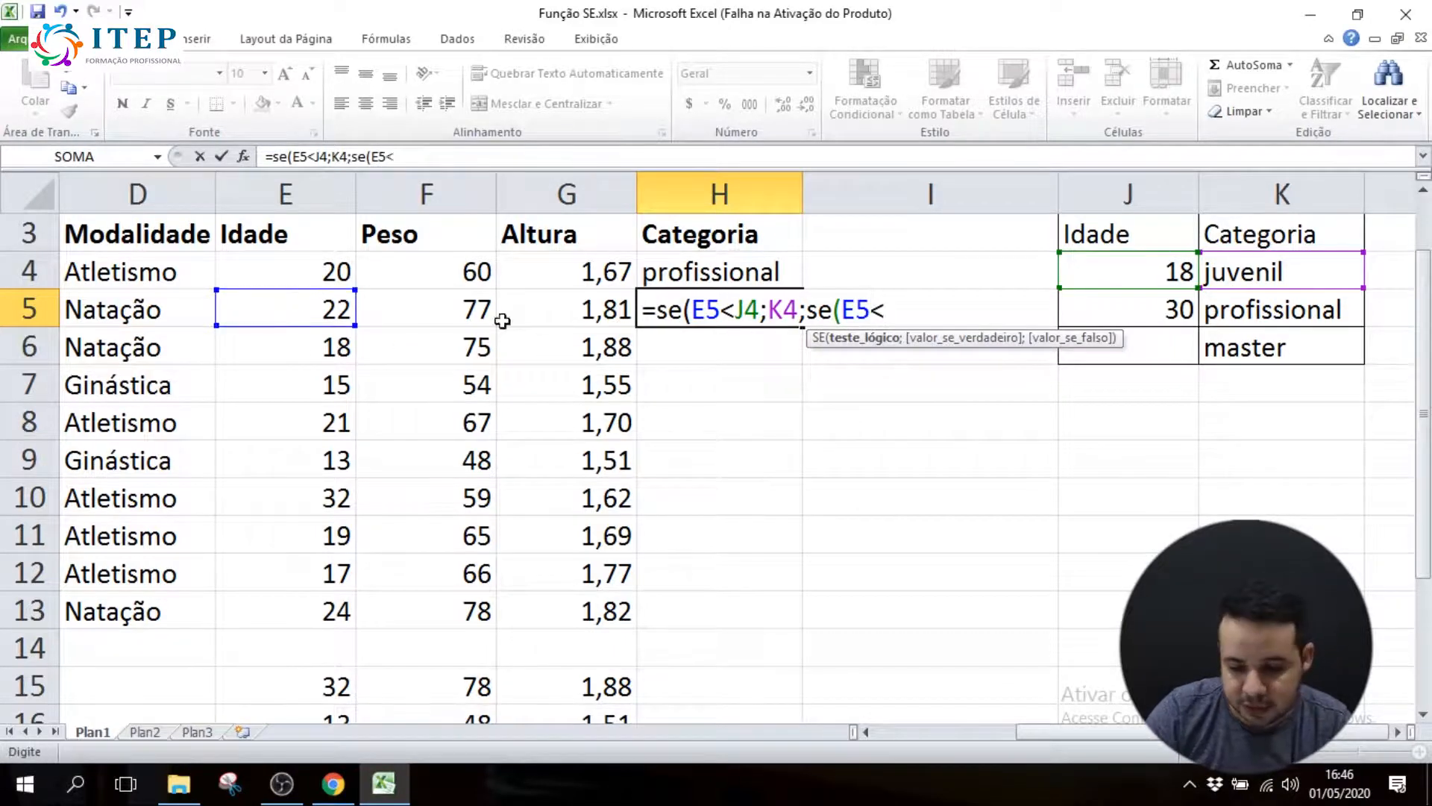
left_click(1150, 317)
type(";")
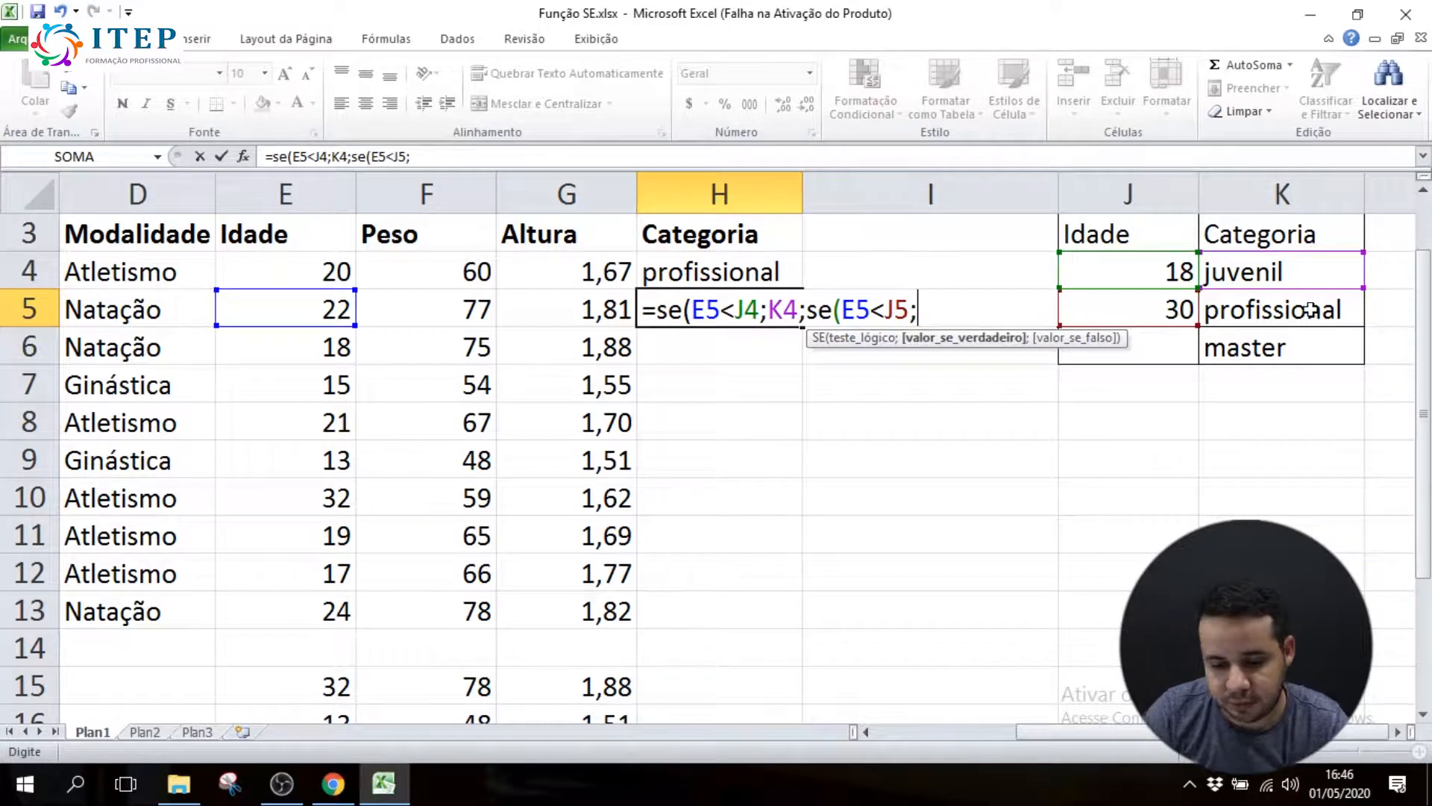
left_click(1311, 309)
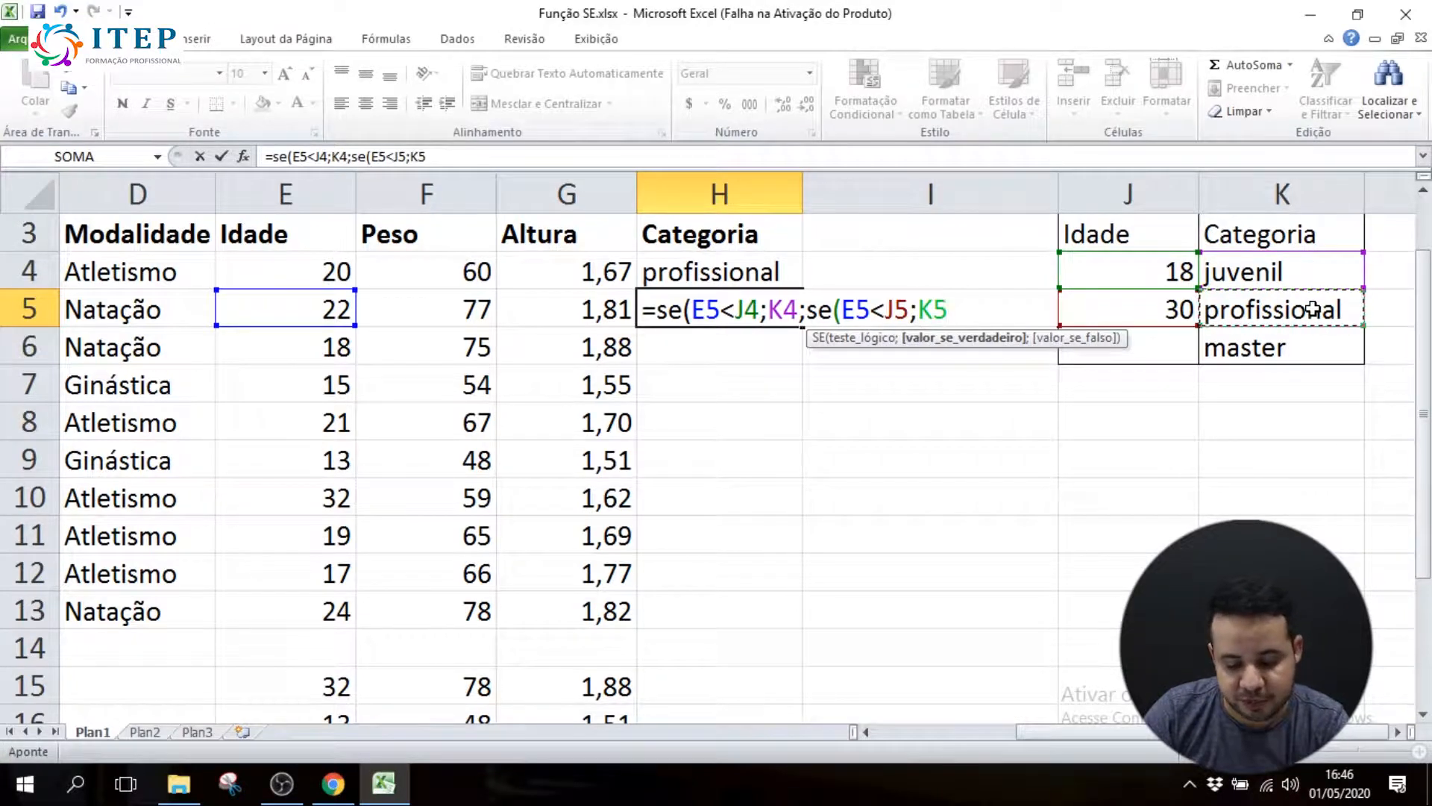
type(";")
left_click(1308, 348)
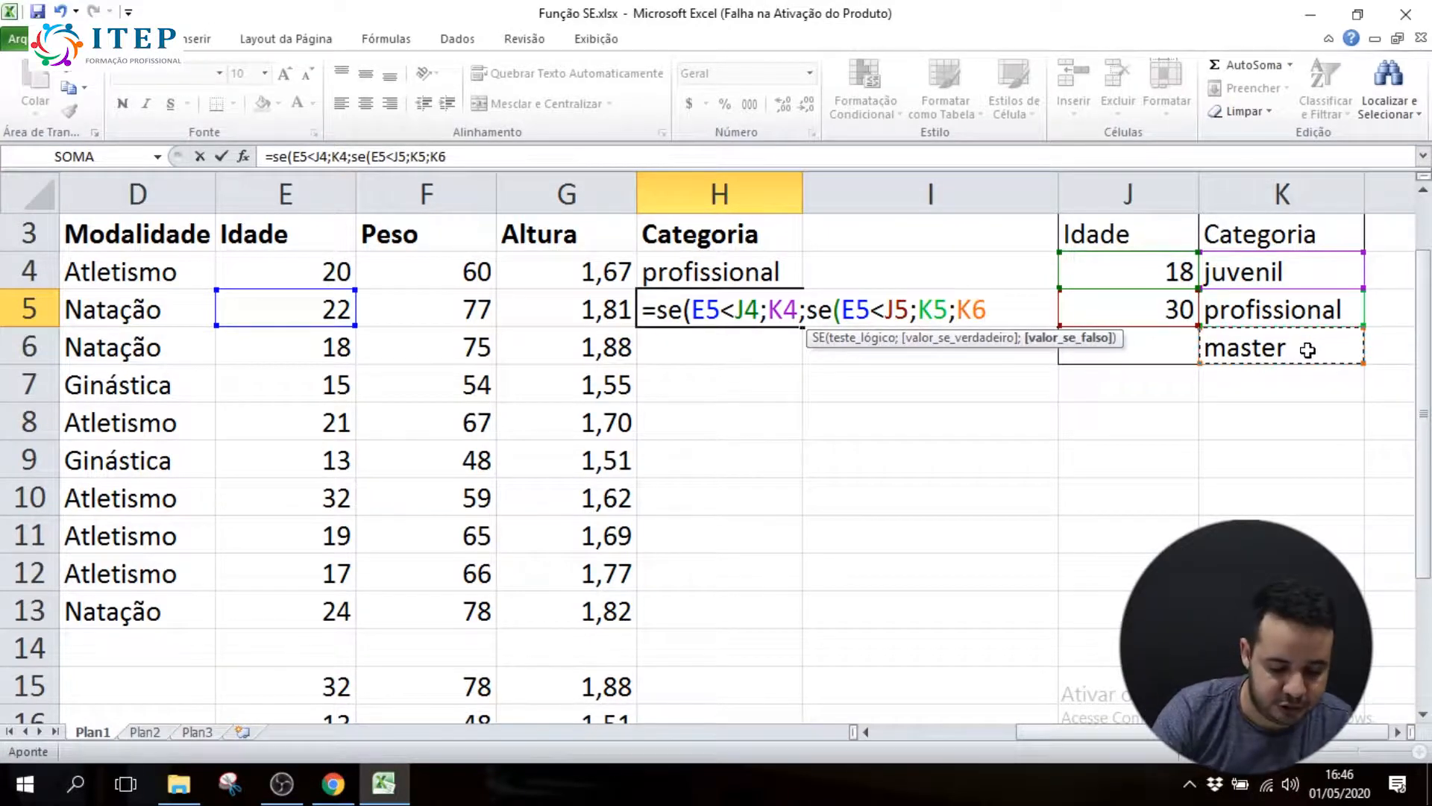
type("))")
key("Return")
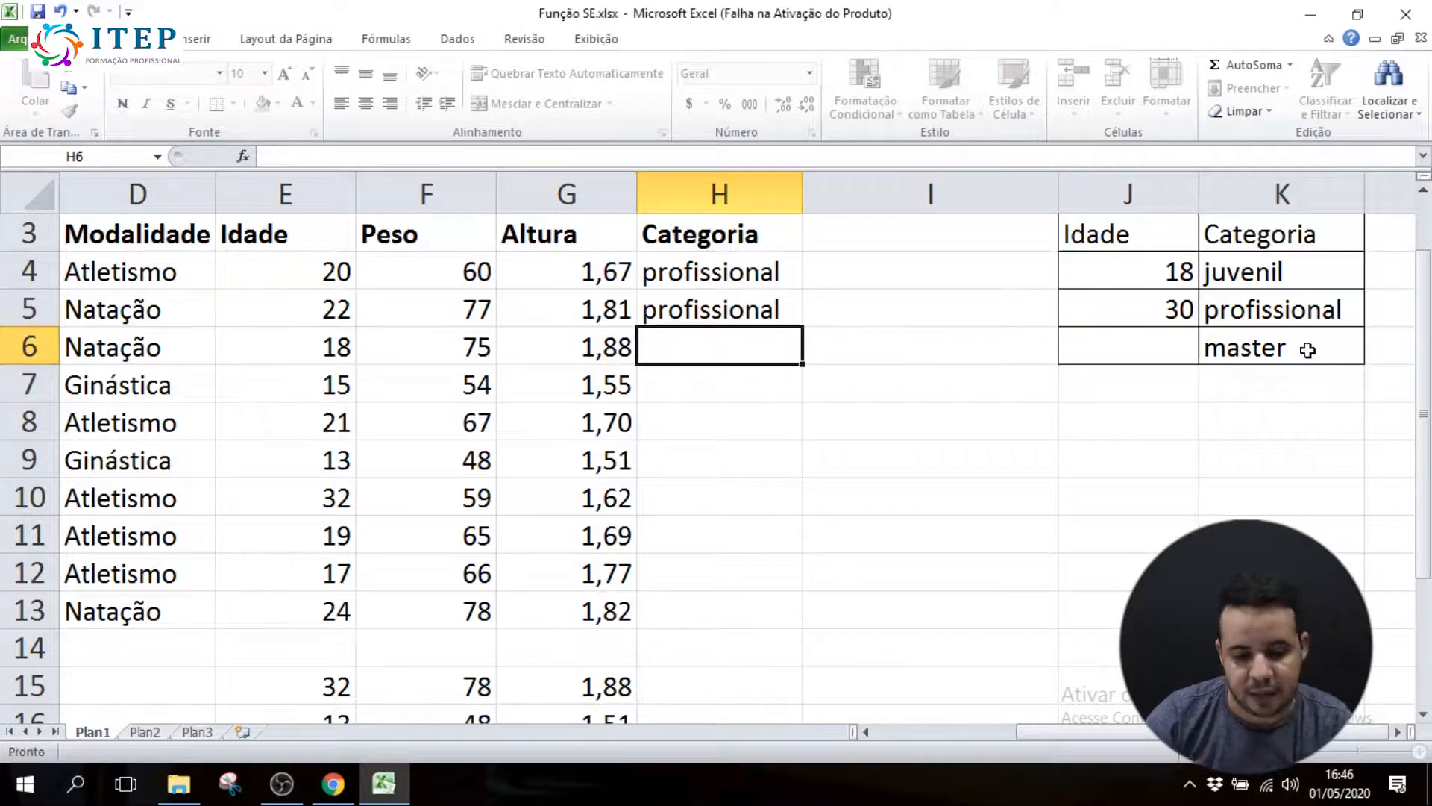
Compare the SE formulas in H4 and H5, checking which cells each one references
left_click(741, 275)
left_click(739, 308)
left_click(728, 270)
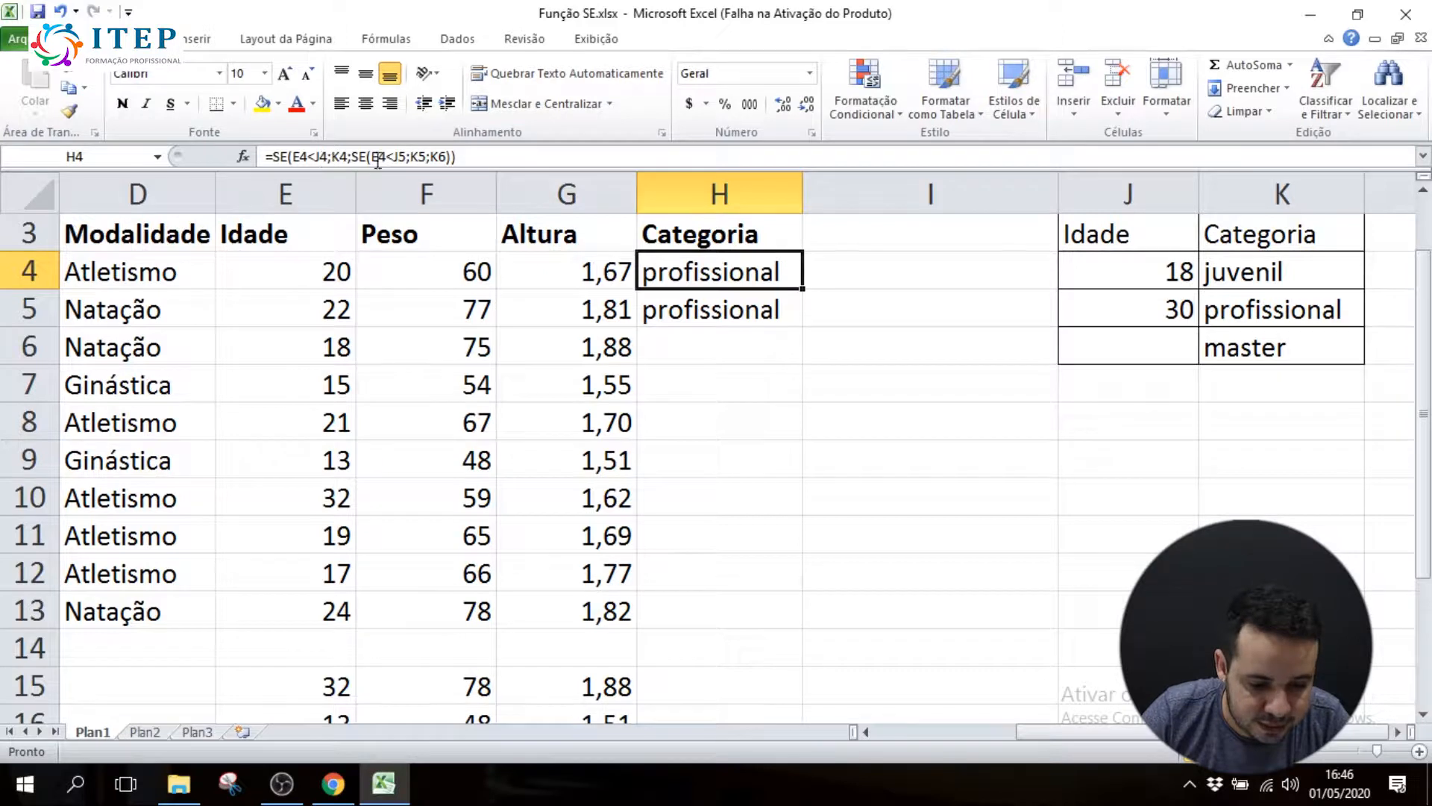
left_click_drag(266, 158, 456, 160)
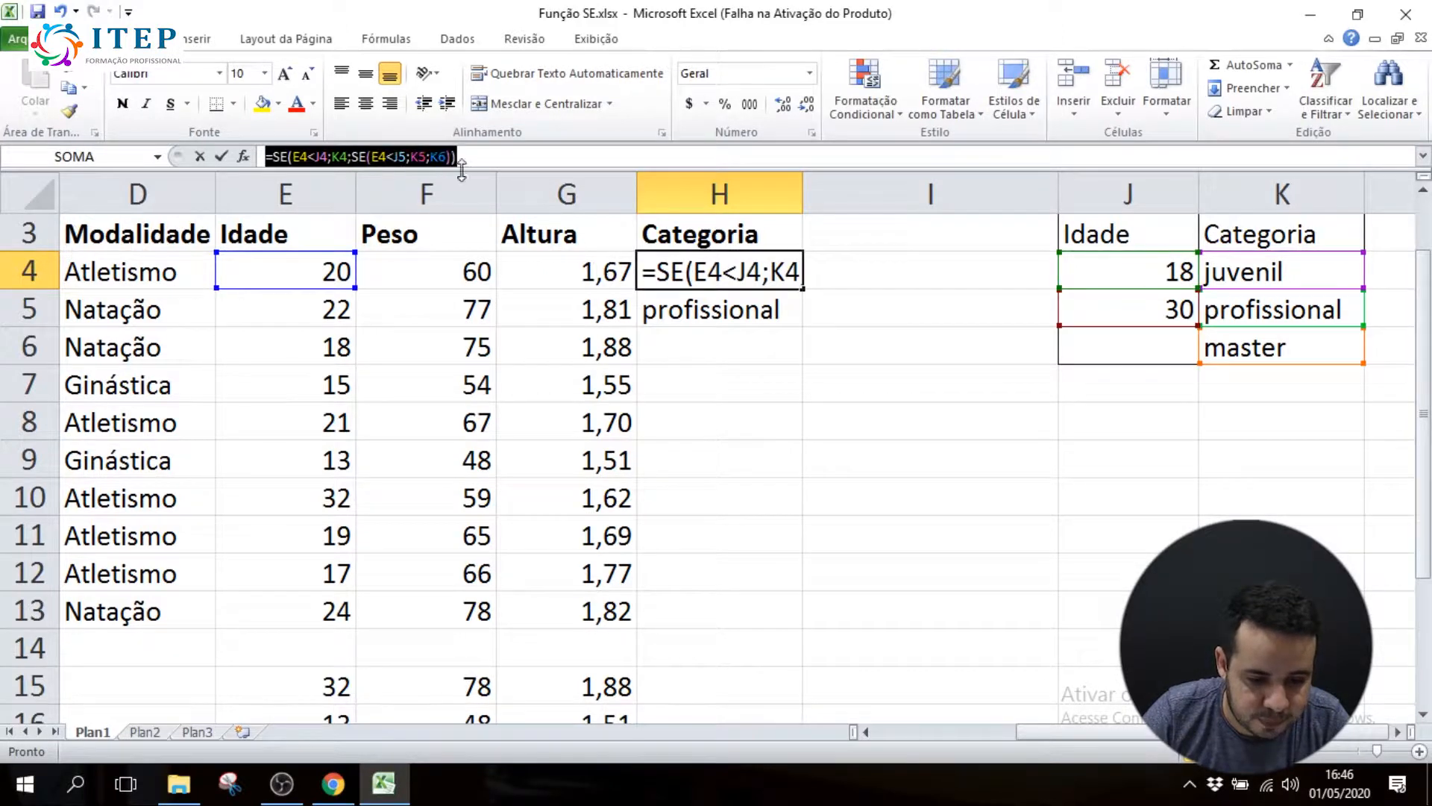
type("=")
left_click(714, 302)
key("Escape")
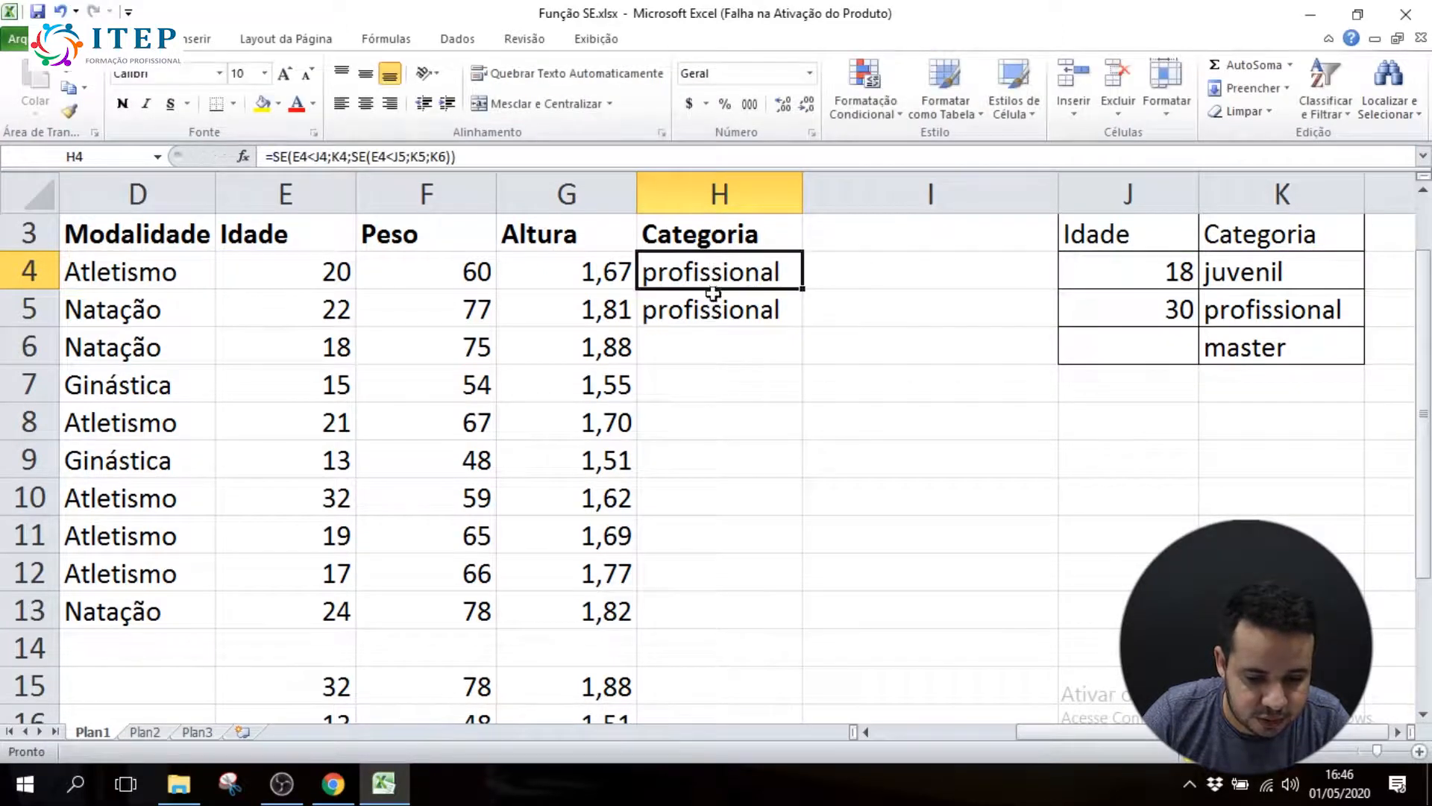
left_click(710, 305)
left_click(718, 267)
left_click(719, 305)
double_click(719, 276)
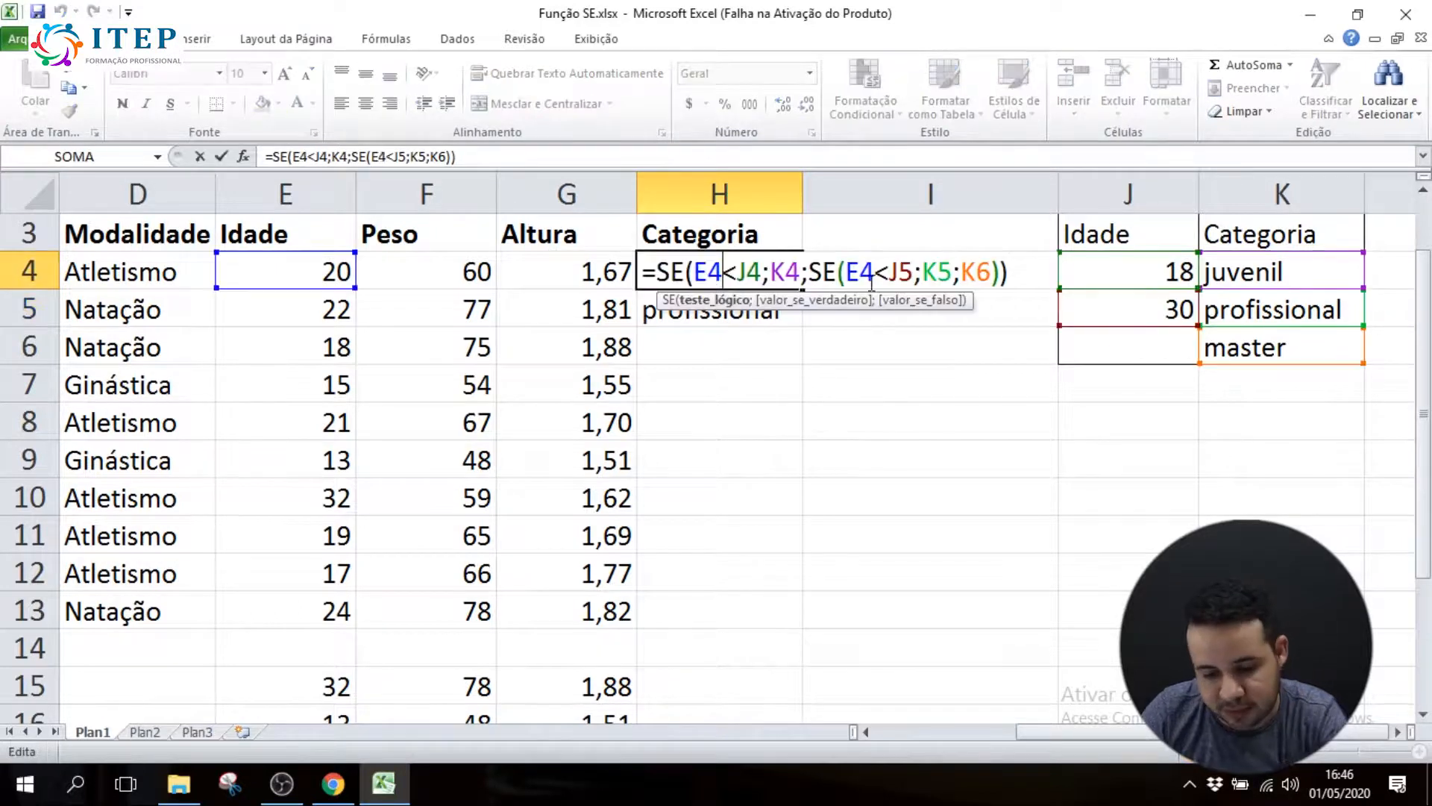
key("Return")
double_click(733, 310)
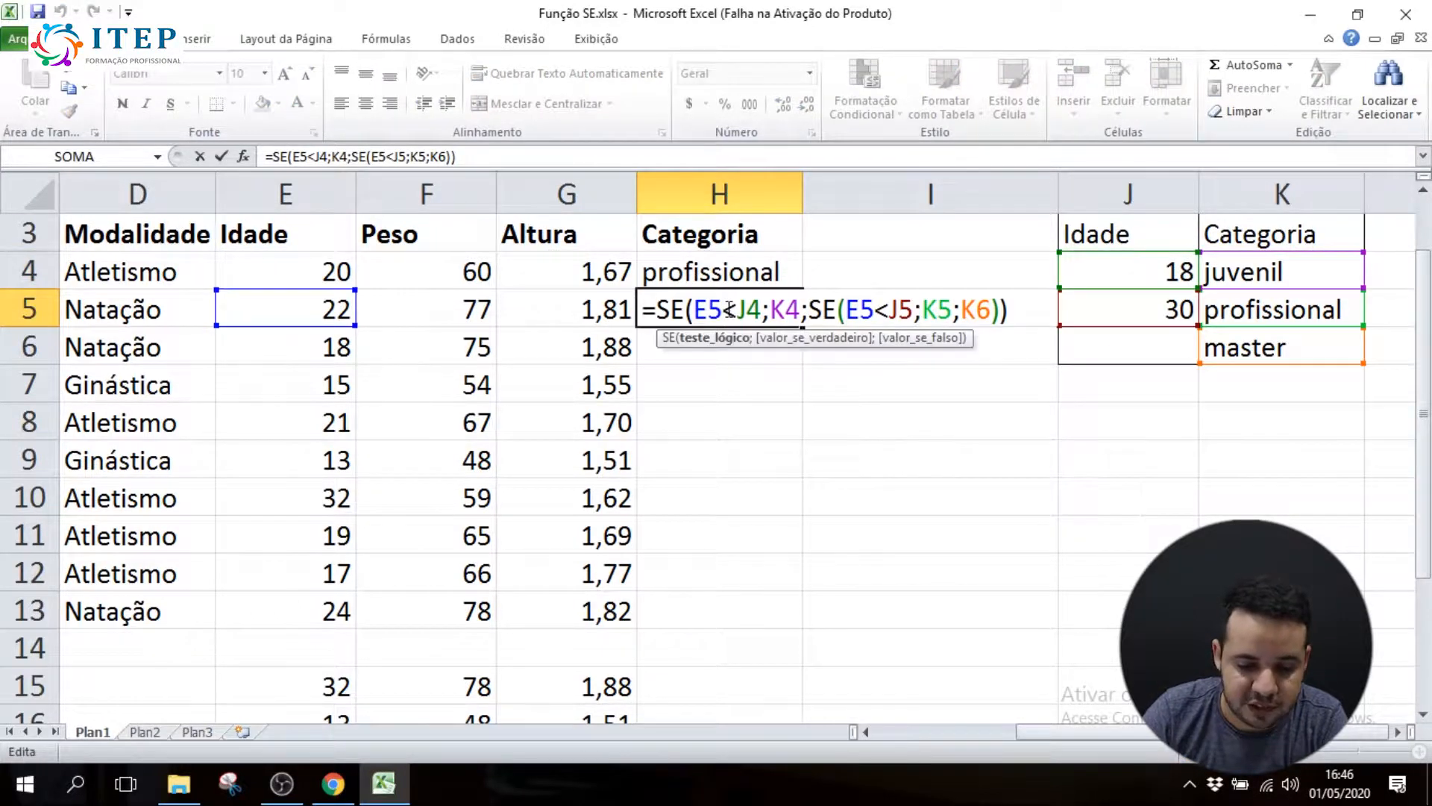
key("Return")
double_click(723, 274)
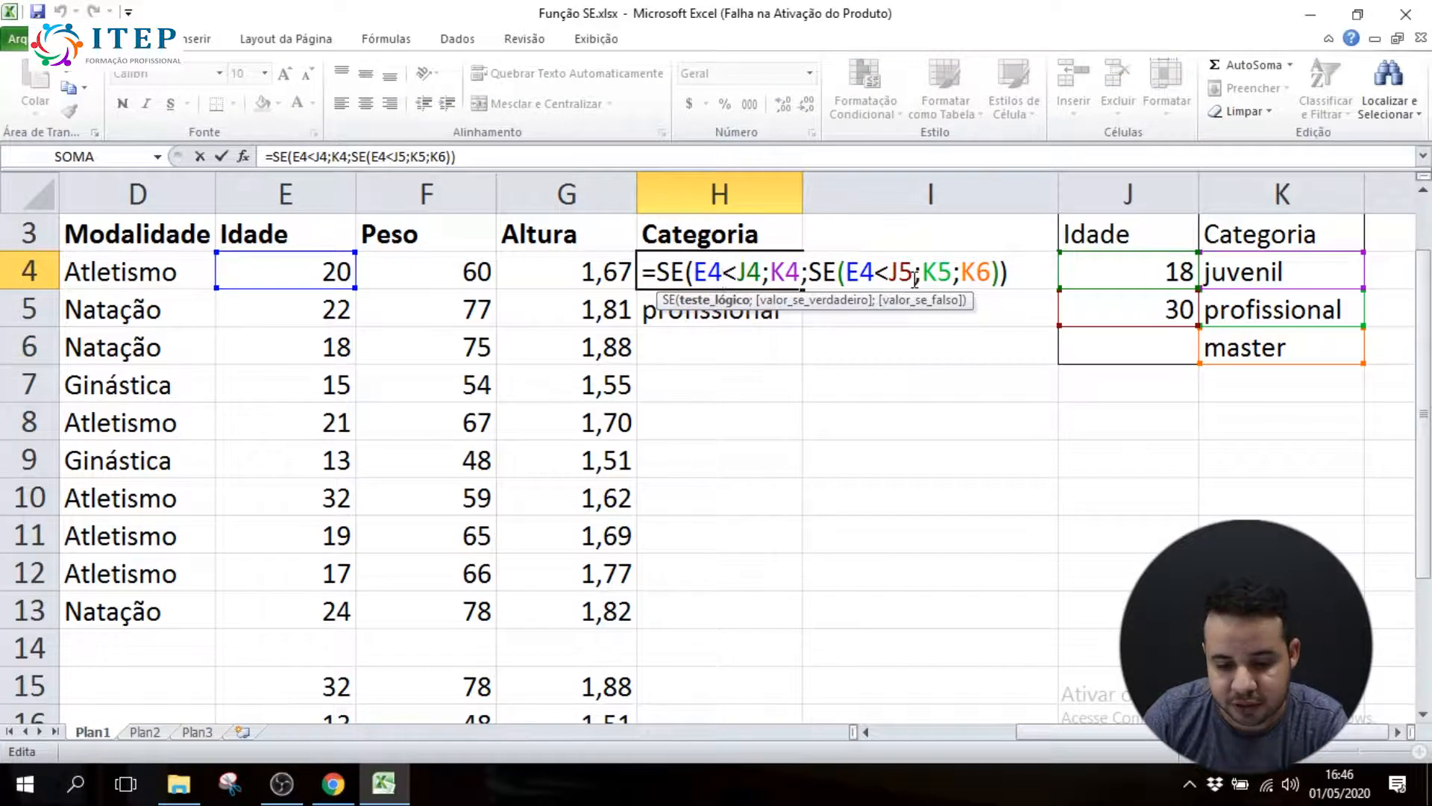
key("Return")
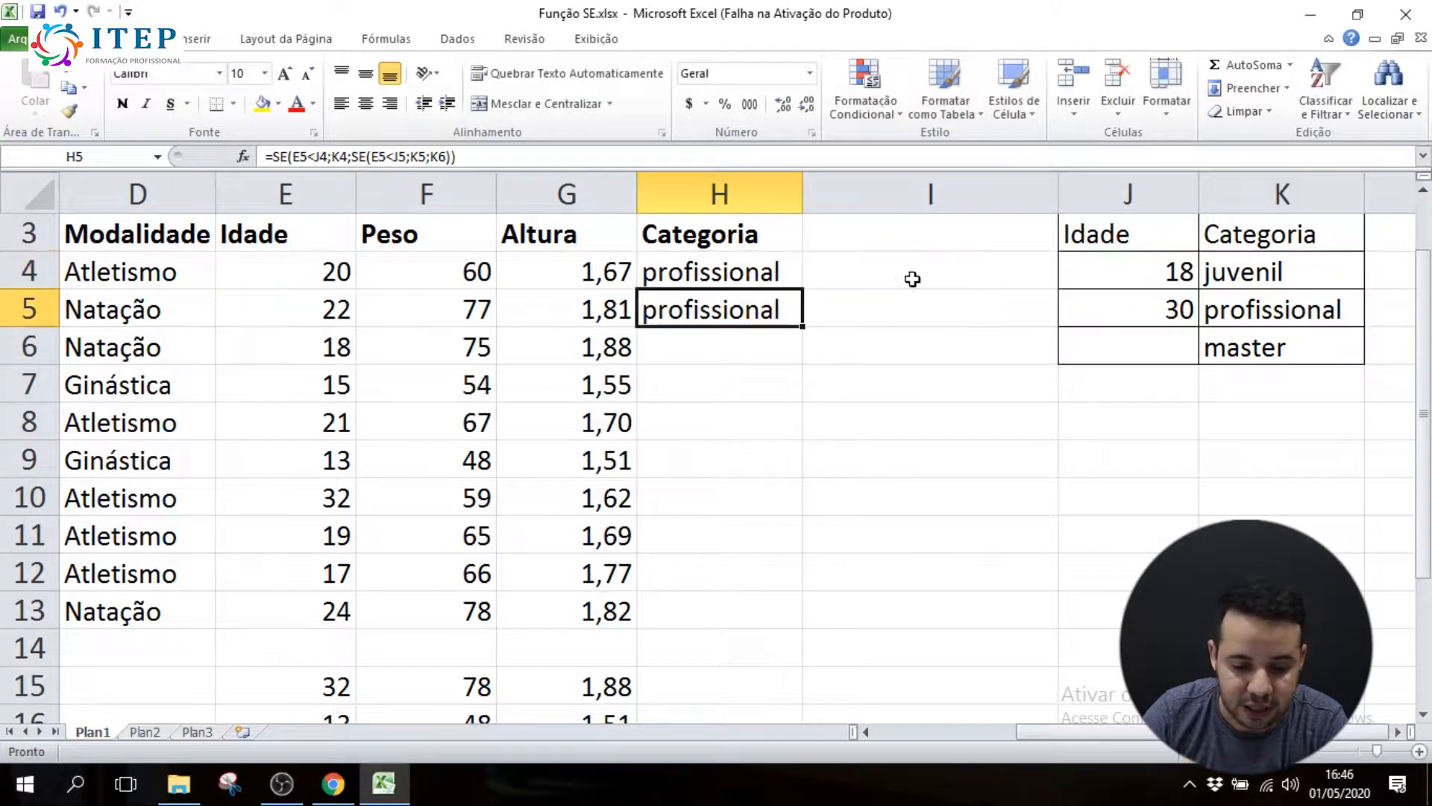
double_click(690, 306)
key("Return")
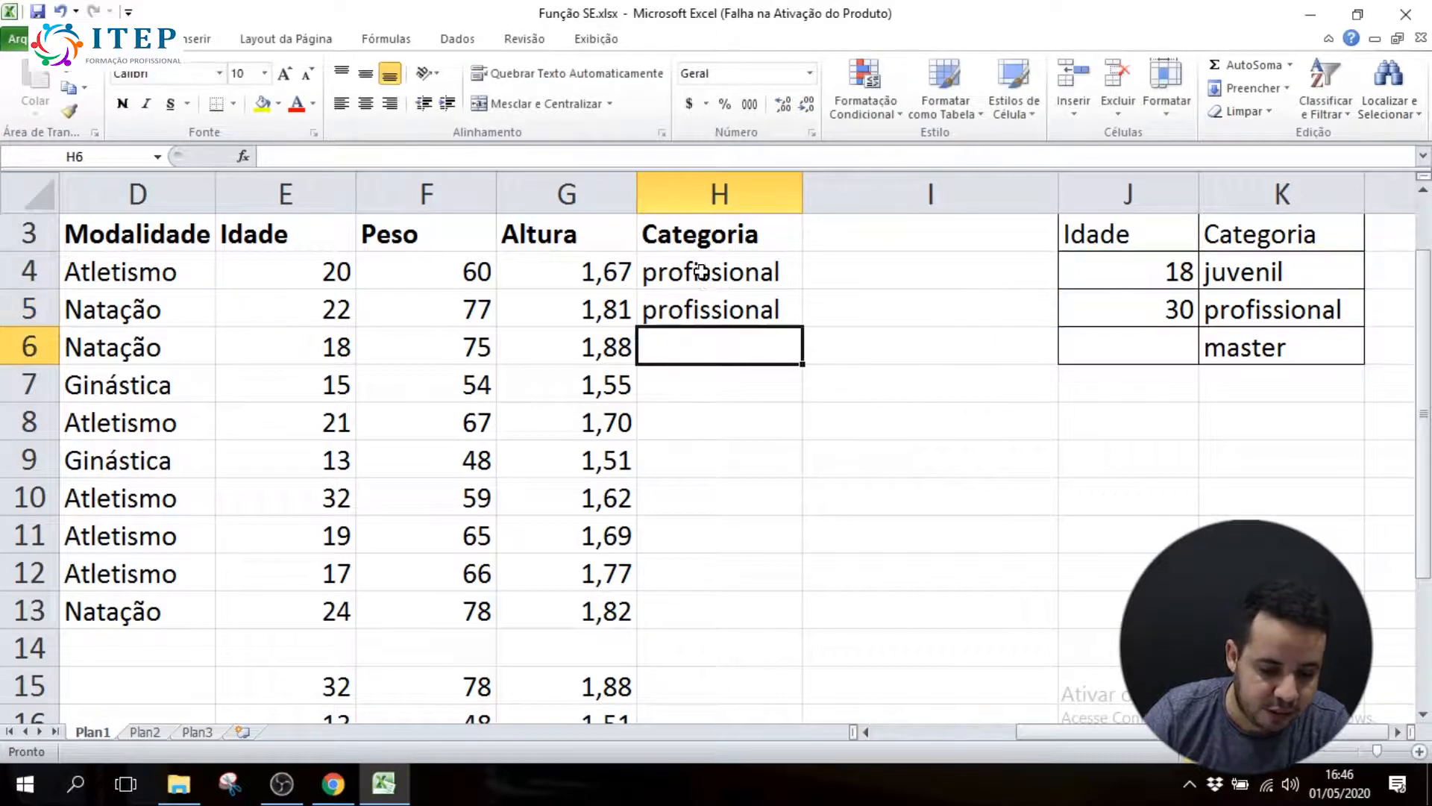
Examine the age references E4 in H4's formula and E5 in H5's, plus H4's reference to J4
double_click(707, 272)
left_click_drag(695, 272, 735, 273)
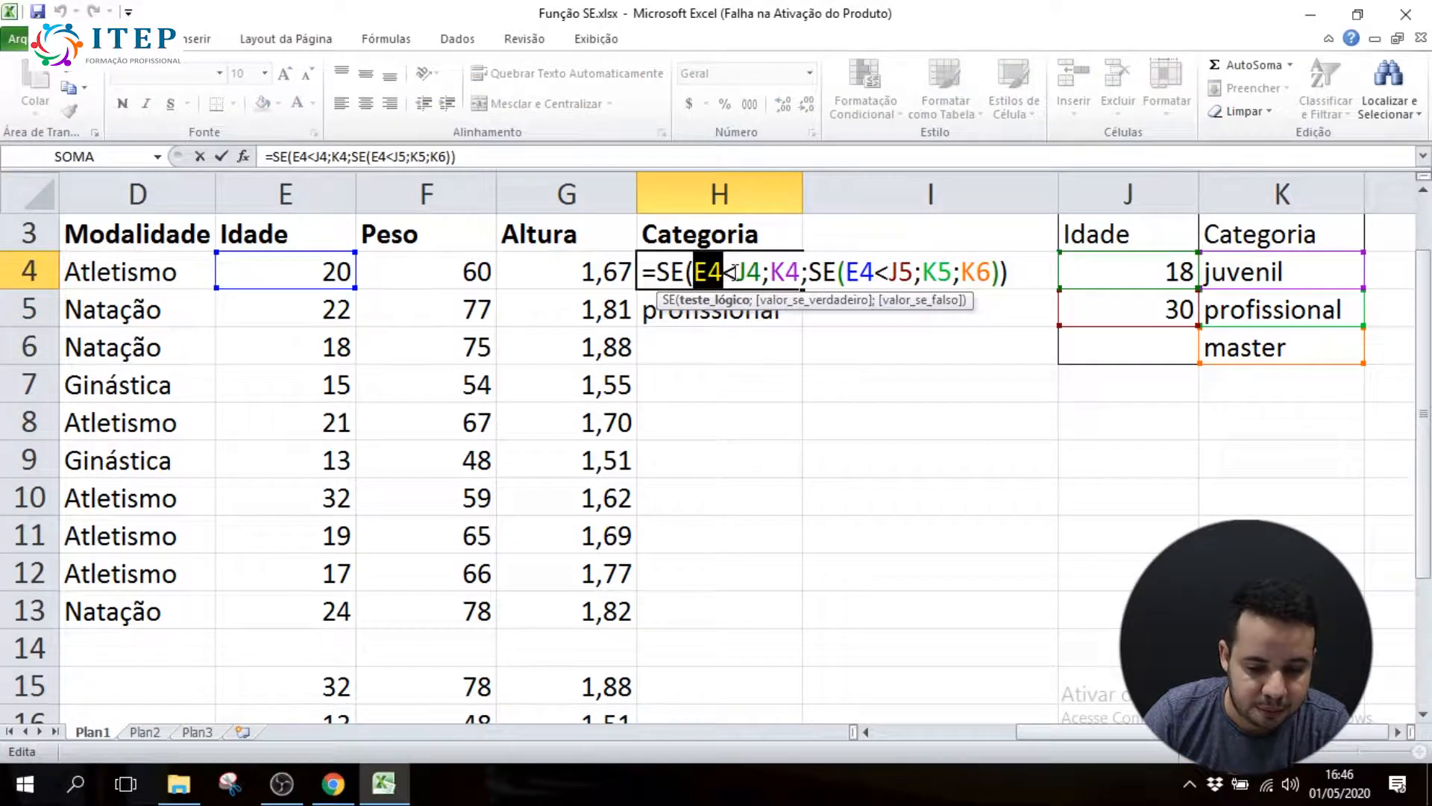
key("Return")
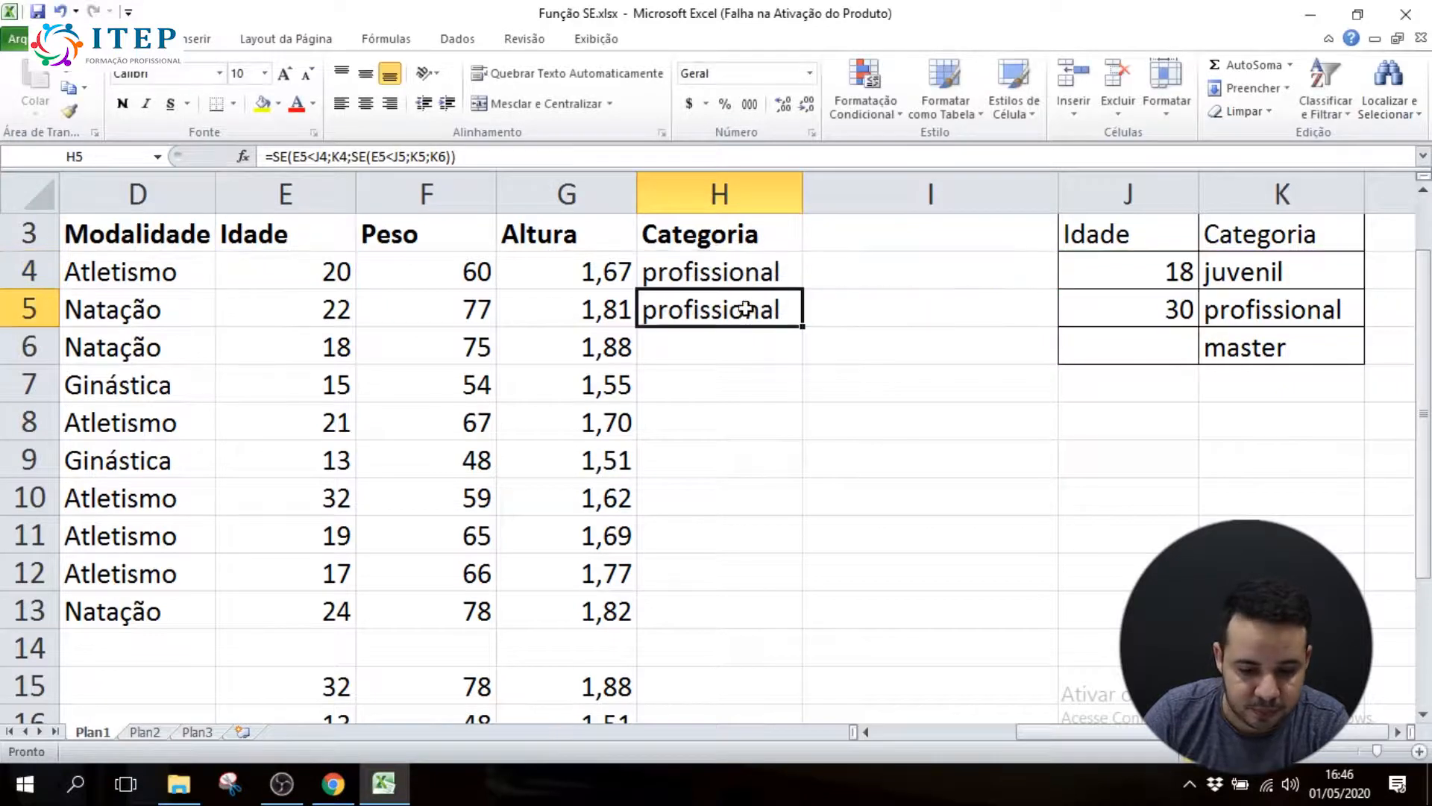
double_click(739, 314)
left_click_drag(688, 309, 722, 309)
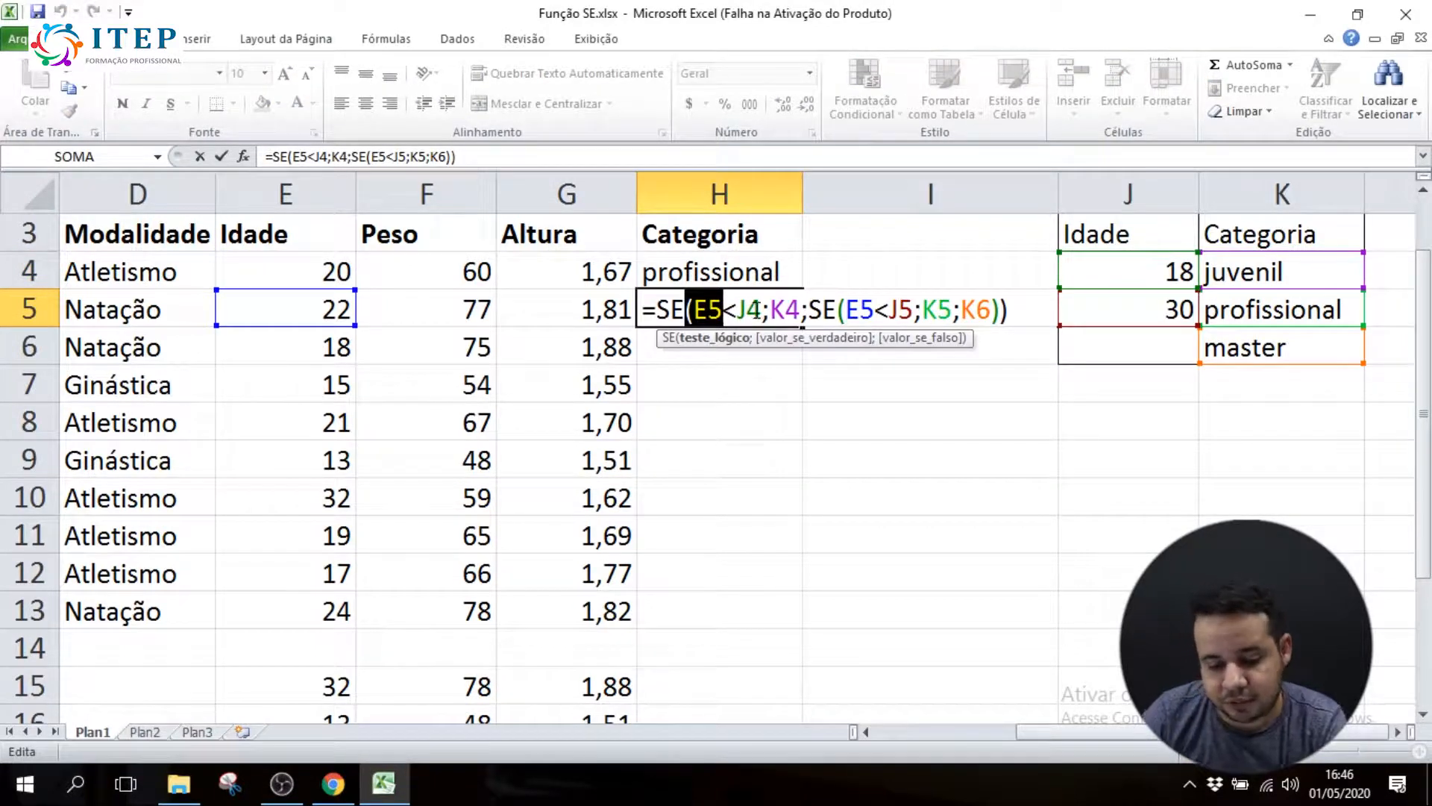
key("Return")
double_click(748, 273)
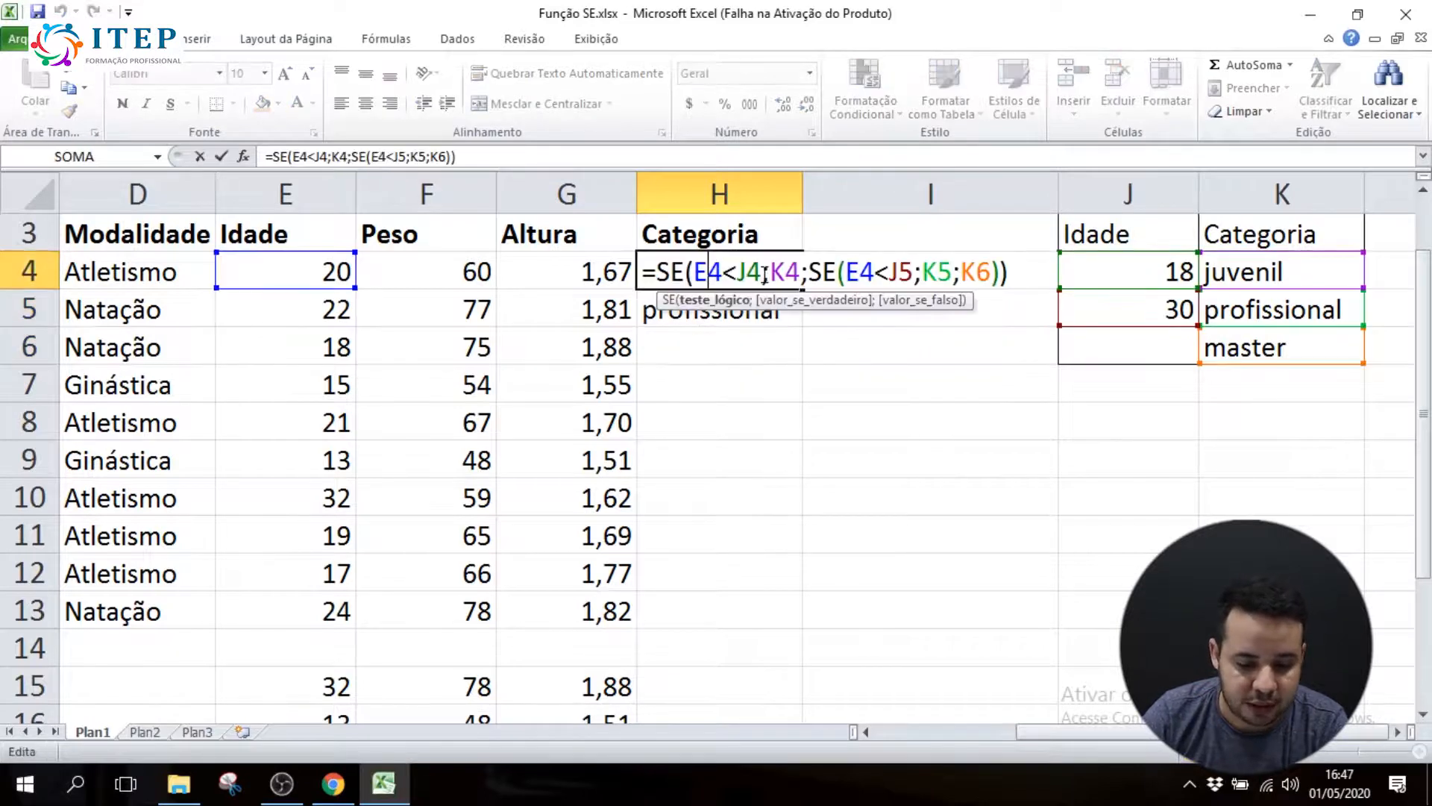
double_click(748, 272)
key("Return")
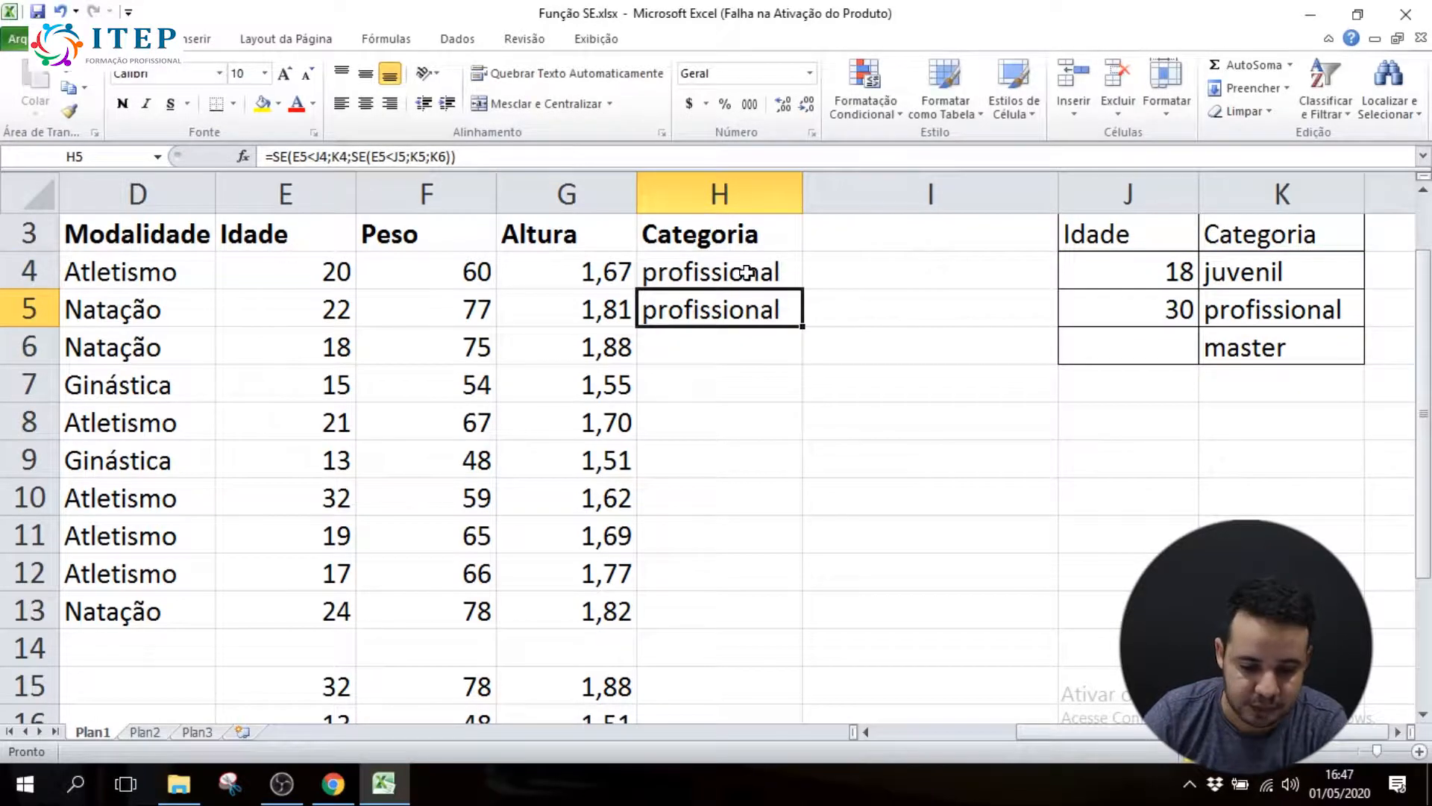
Make the J4 reference absolute as $J$4 in the formulas of H5 and H4
double_click(738, 316)
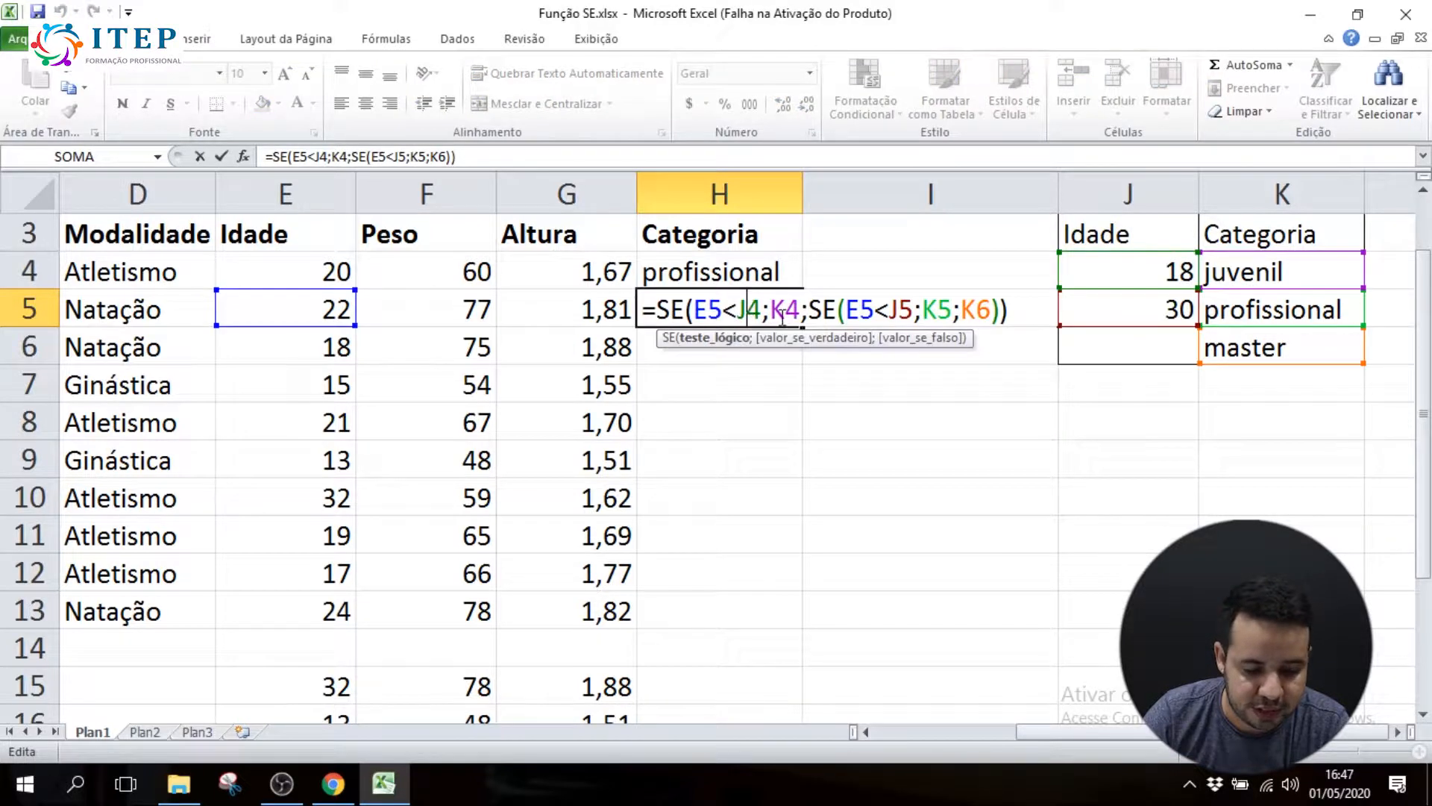
double_click(749, 306)
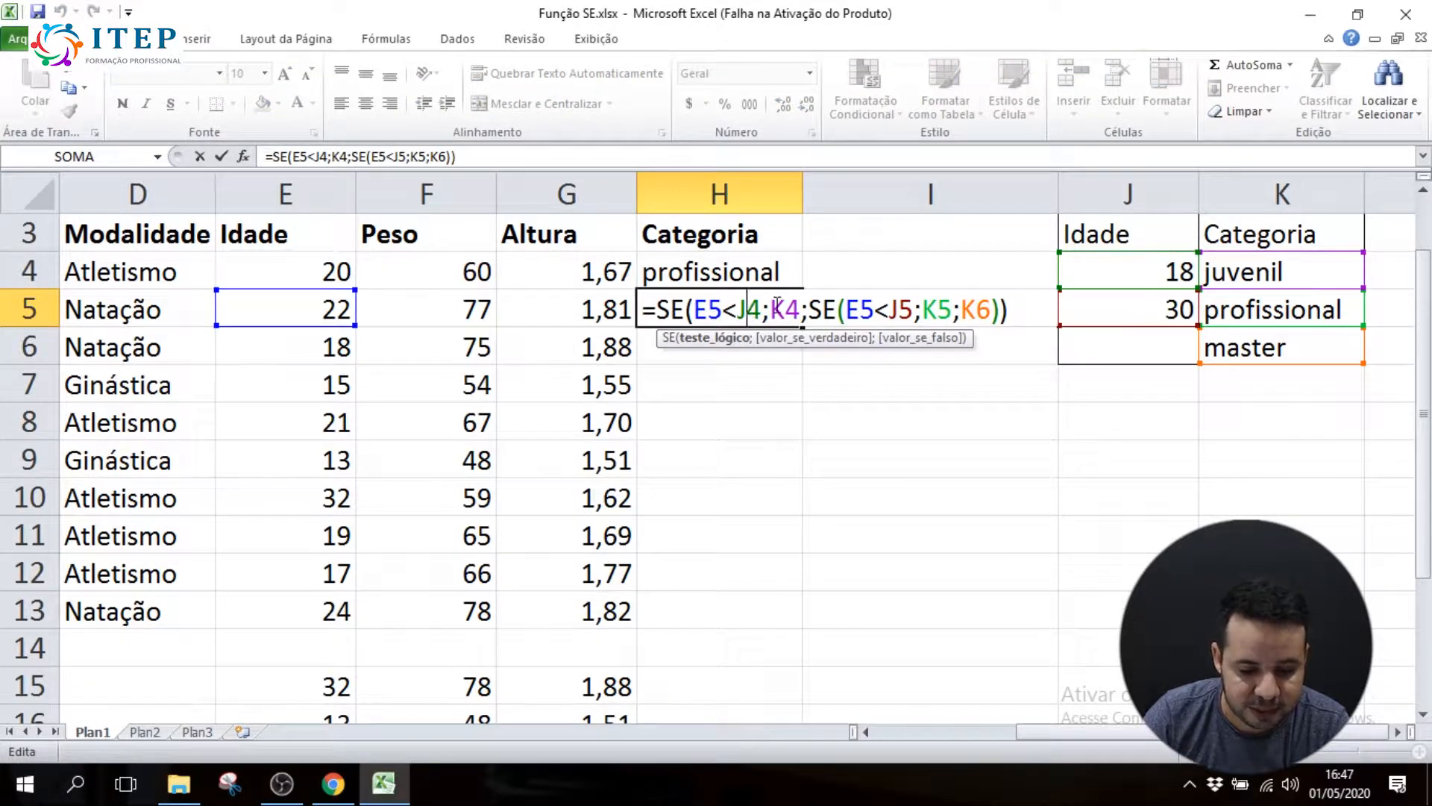
key("F4")
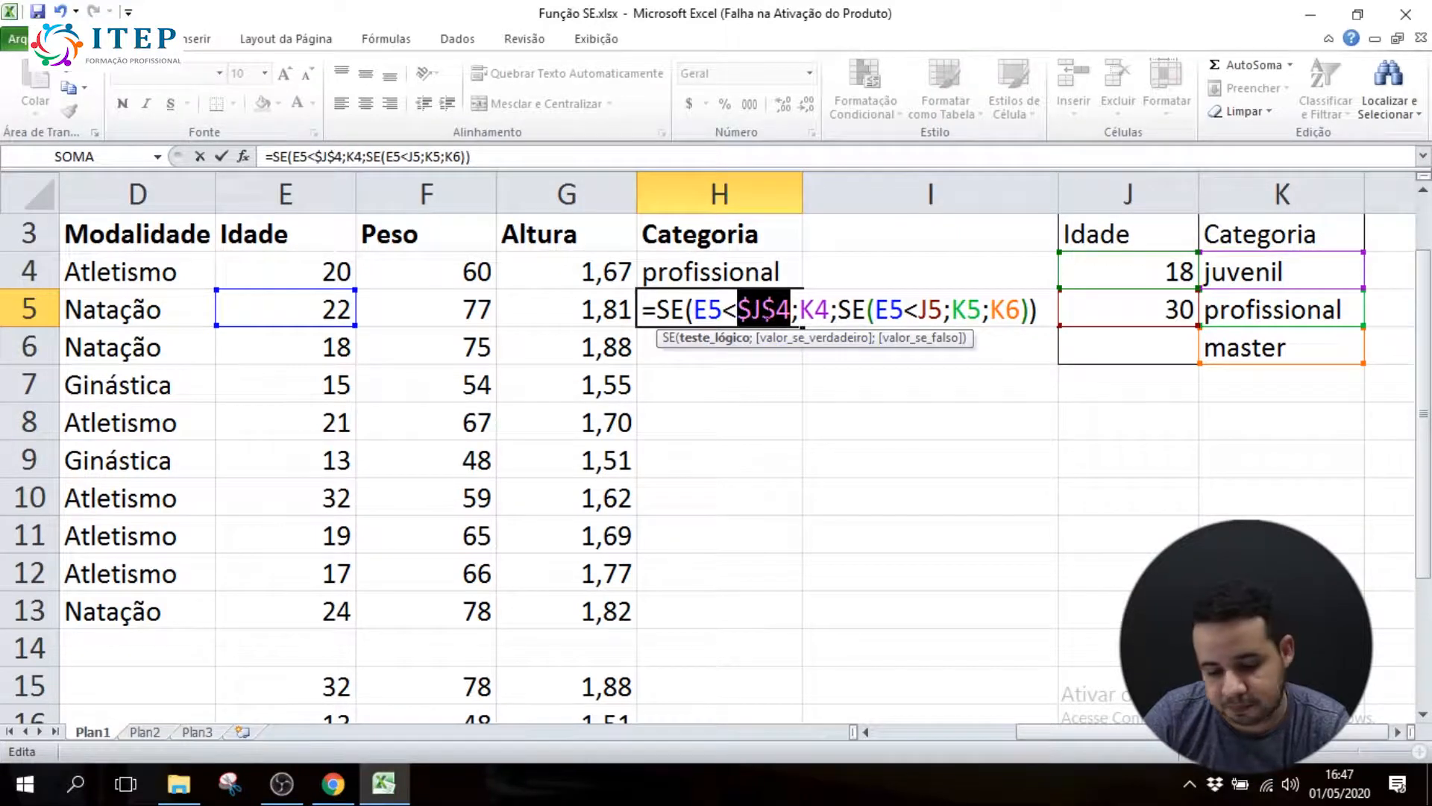
key("Return")
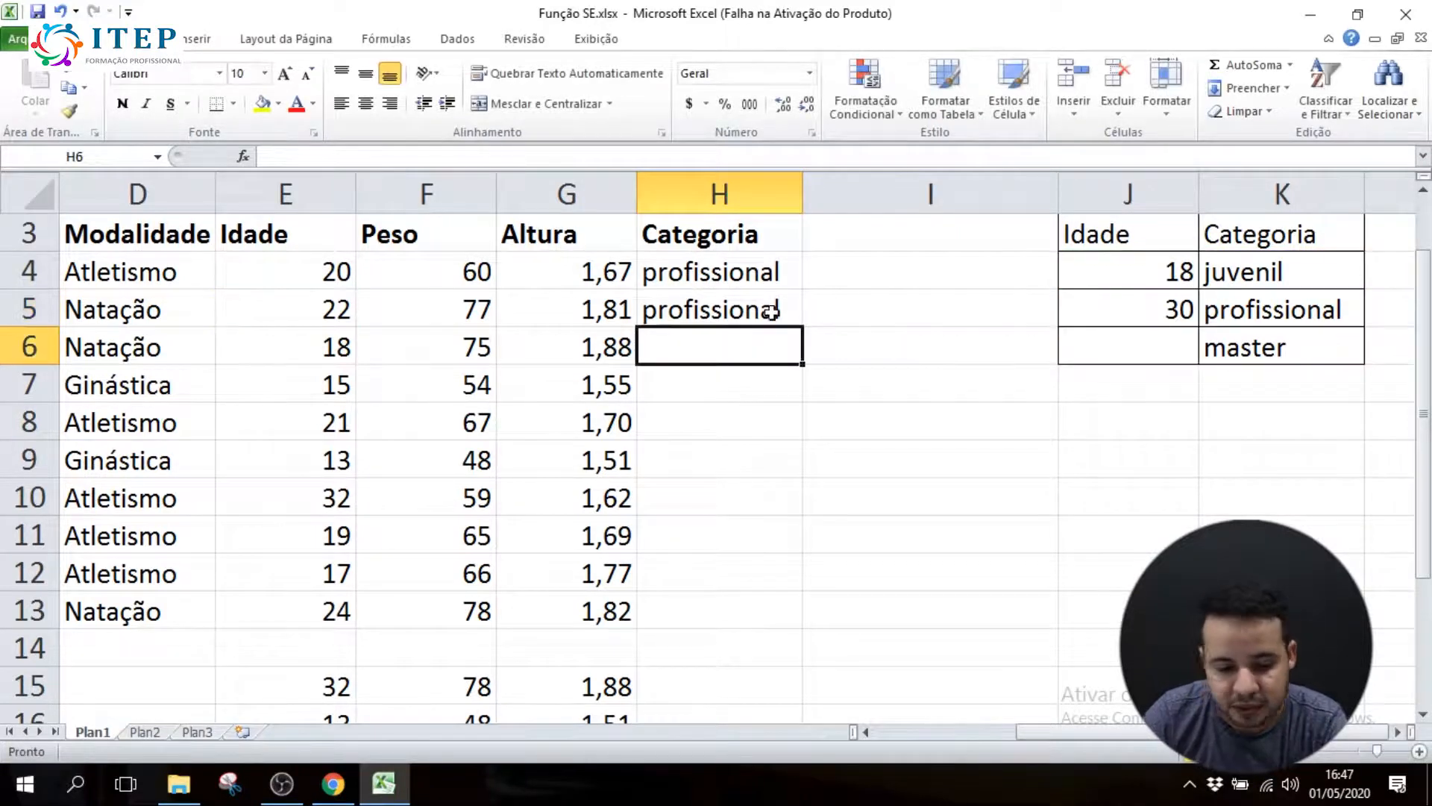
left_click(729, 278)
double_click(731, 278)
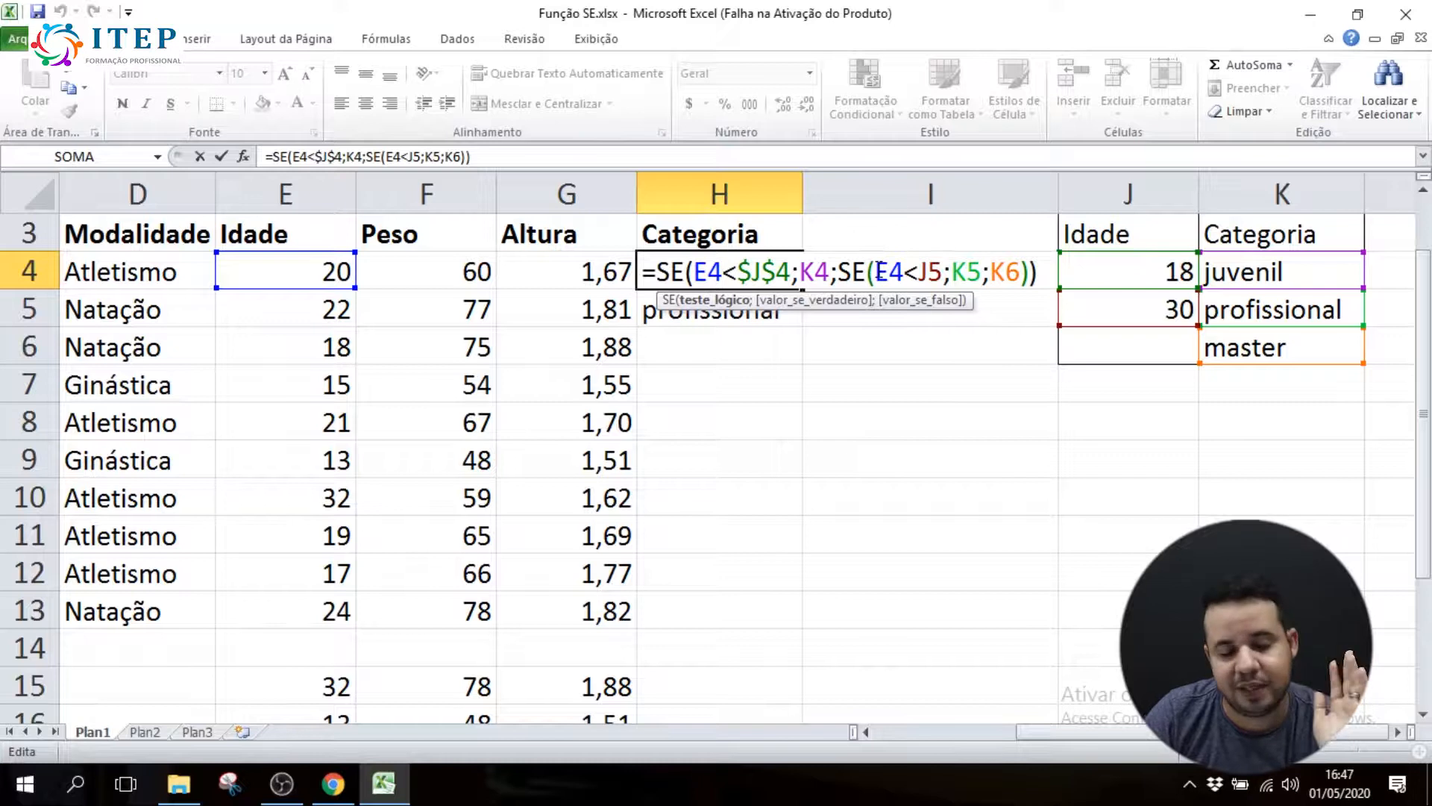
key("Return")
Examine the relative E5 references in both logical tests of H5's formula
double_click(707, 309)
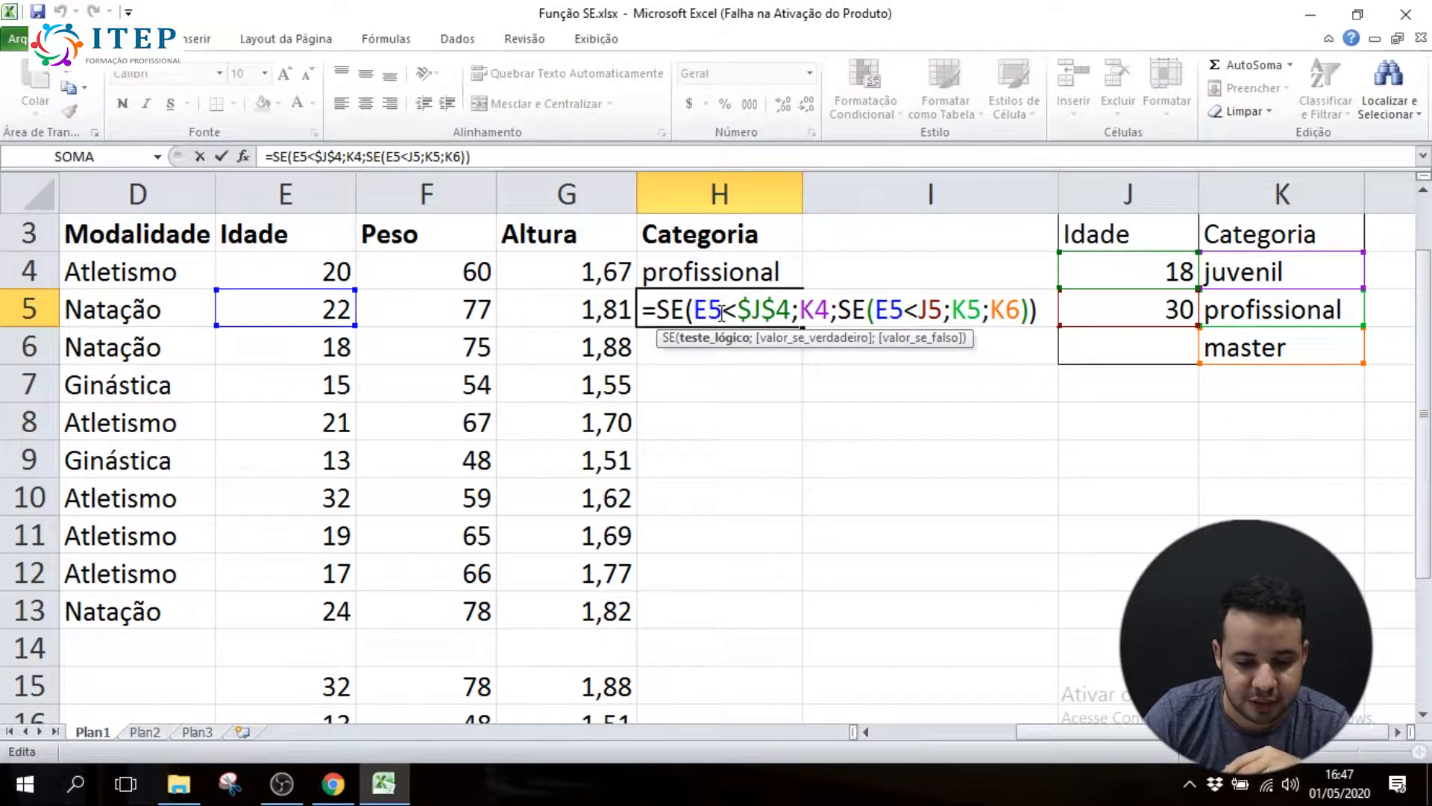
left_click_drag(726, 310, 697, 312)
left_click_drag(902, 312, 874, 312)
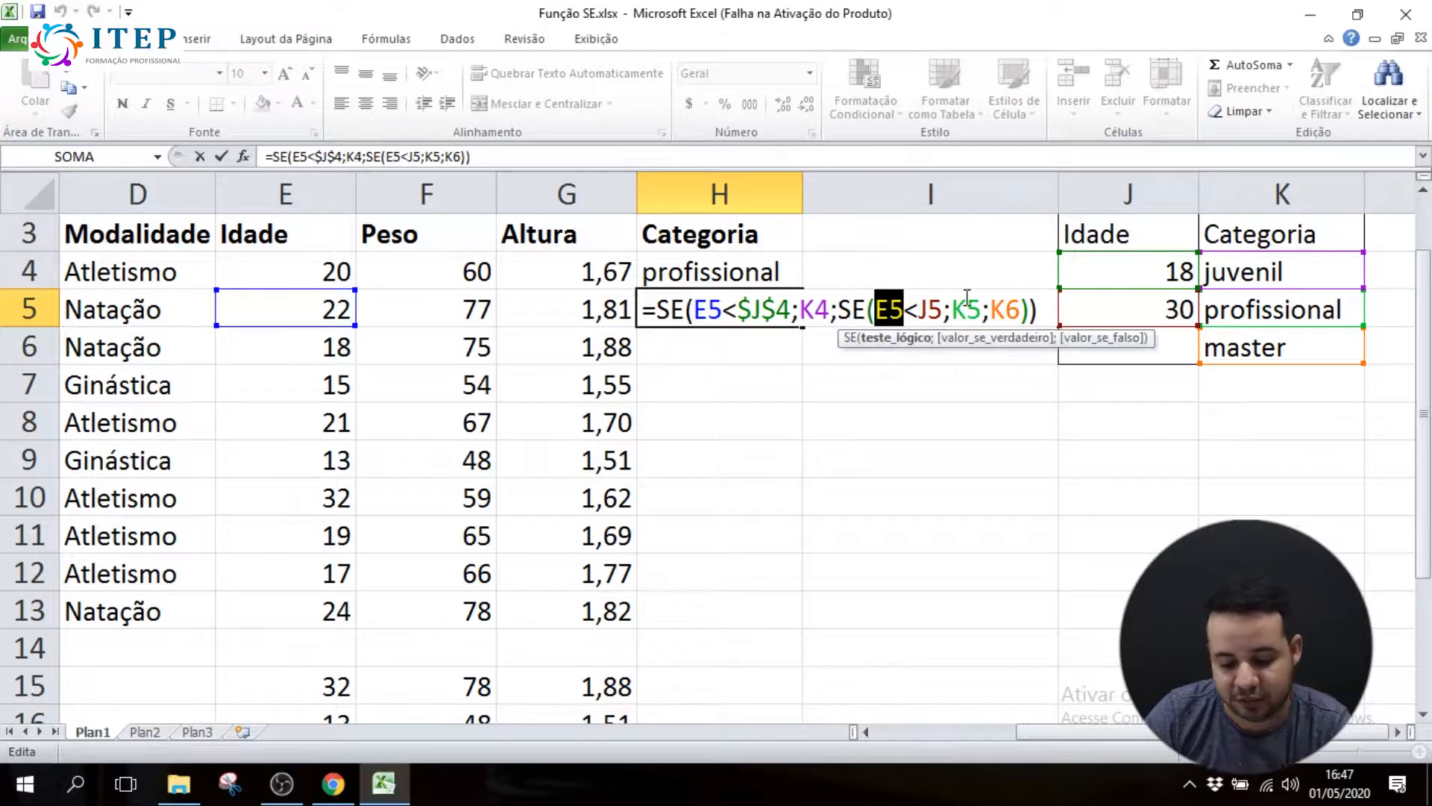
key("Return")
left_click(693, 310)
double_click(695, 310)
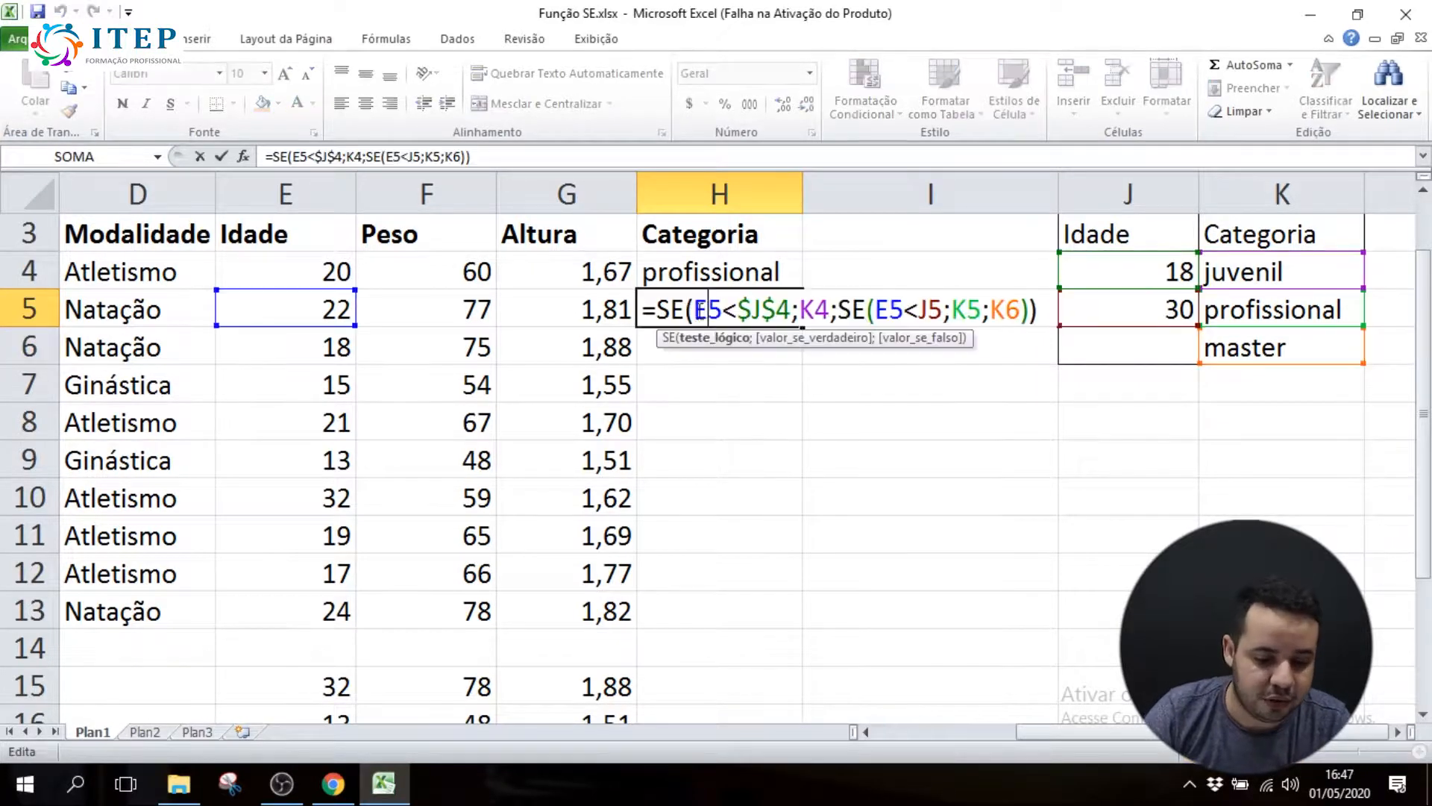
Recheck the two E5 age references in H5's SE formula and close the cell
left_click_drag(696, 311, 723, 311)
left_click_drag(902, 312, 875, 312)
key("Return")
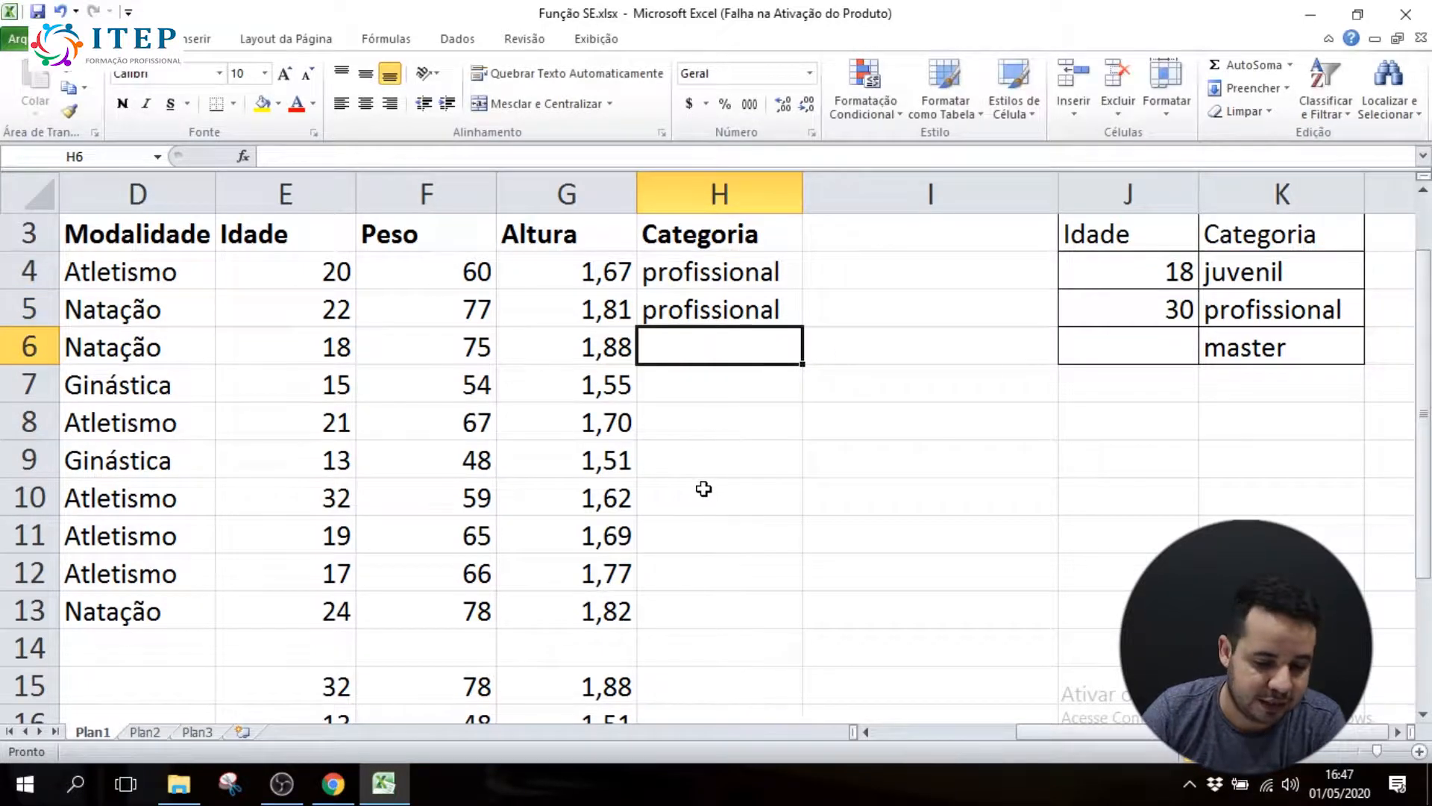
Make the remaining table references in H4's SE formula absolute: $K$4, $J$5, $K$5 and $K$6, keeping E4 relative
double_click(720, 272)
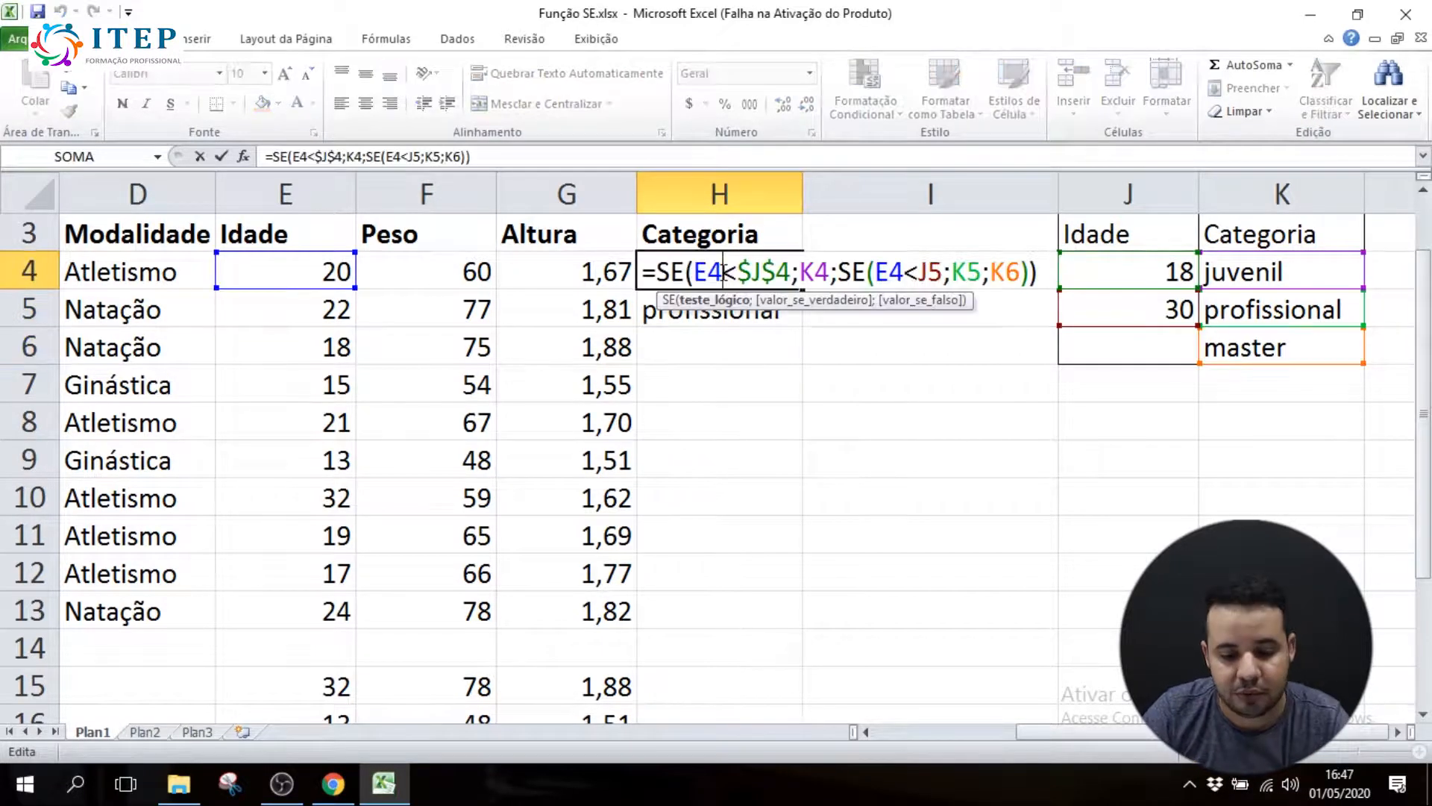
left_click(819, 275)
key("F4")
left_click(918, 274)
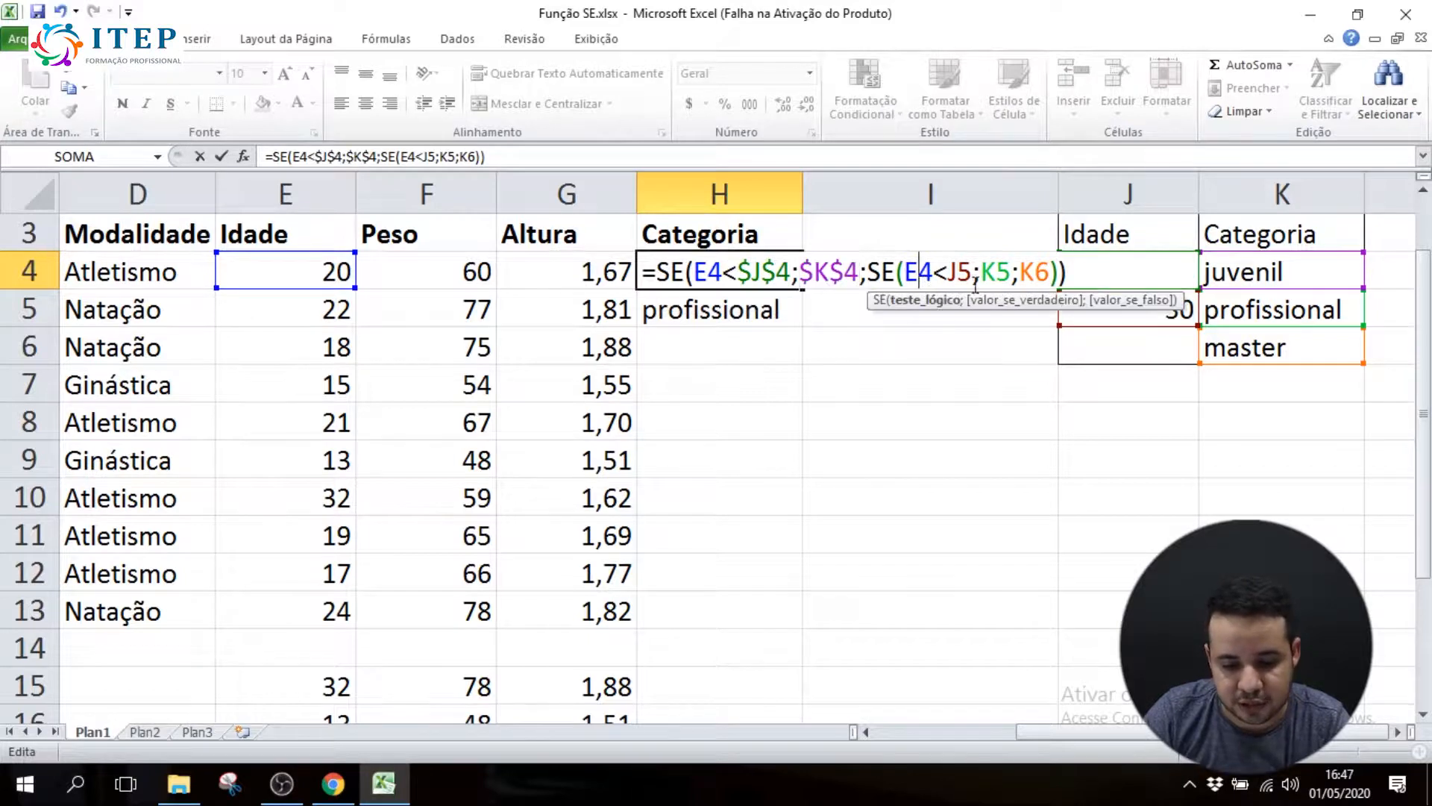
left_click(960, 276)
key("F4")
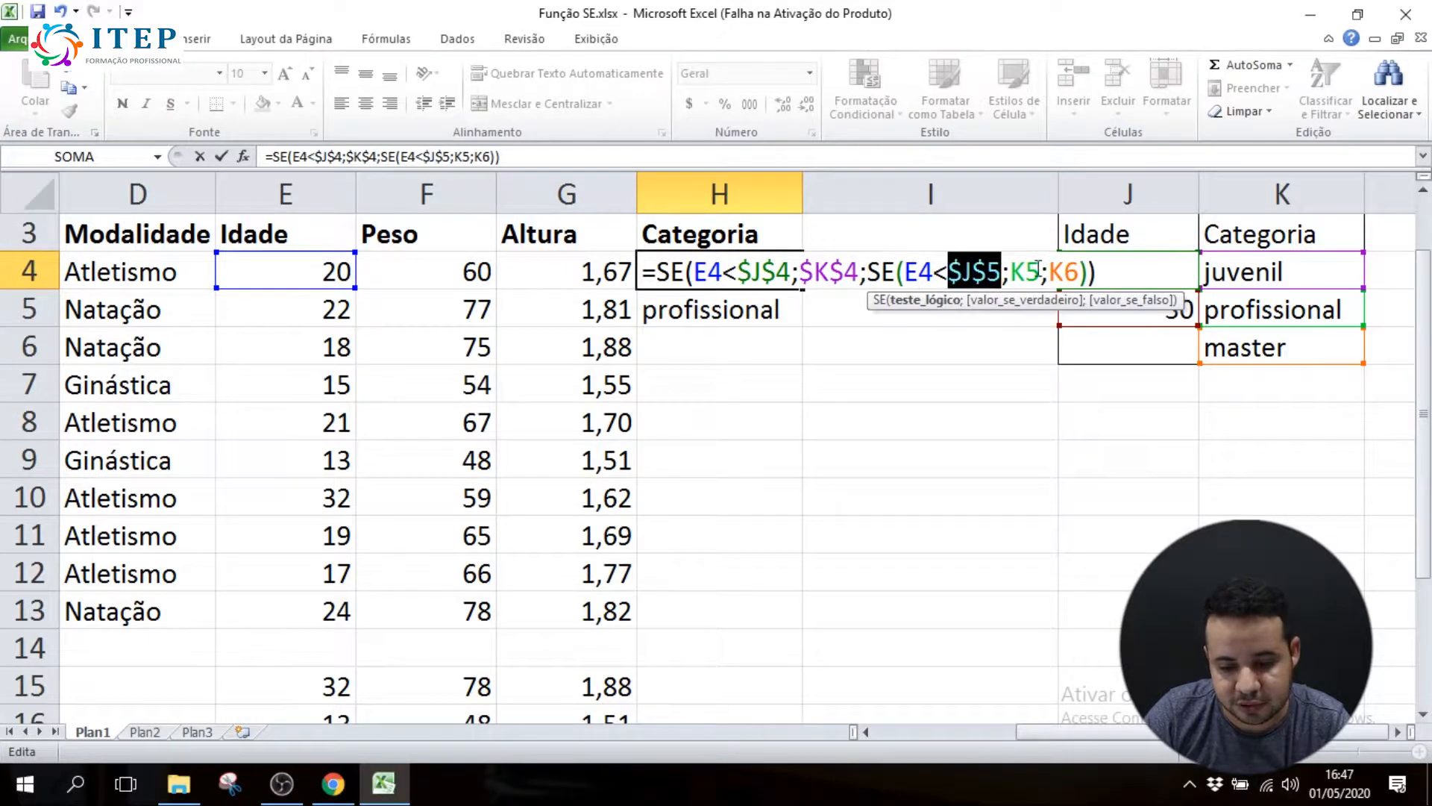
left_click(1038, 274)
key("F4")
left_click(1104, 275)
key("F4")
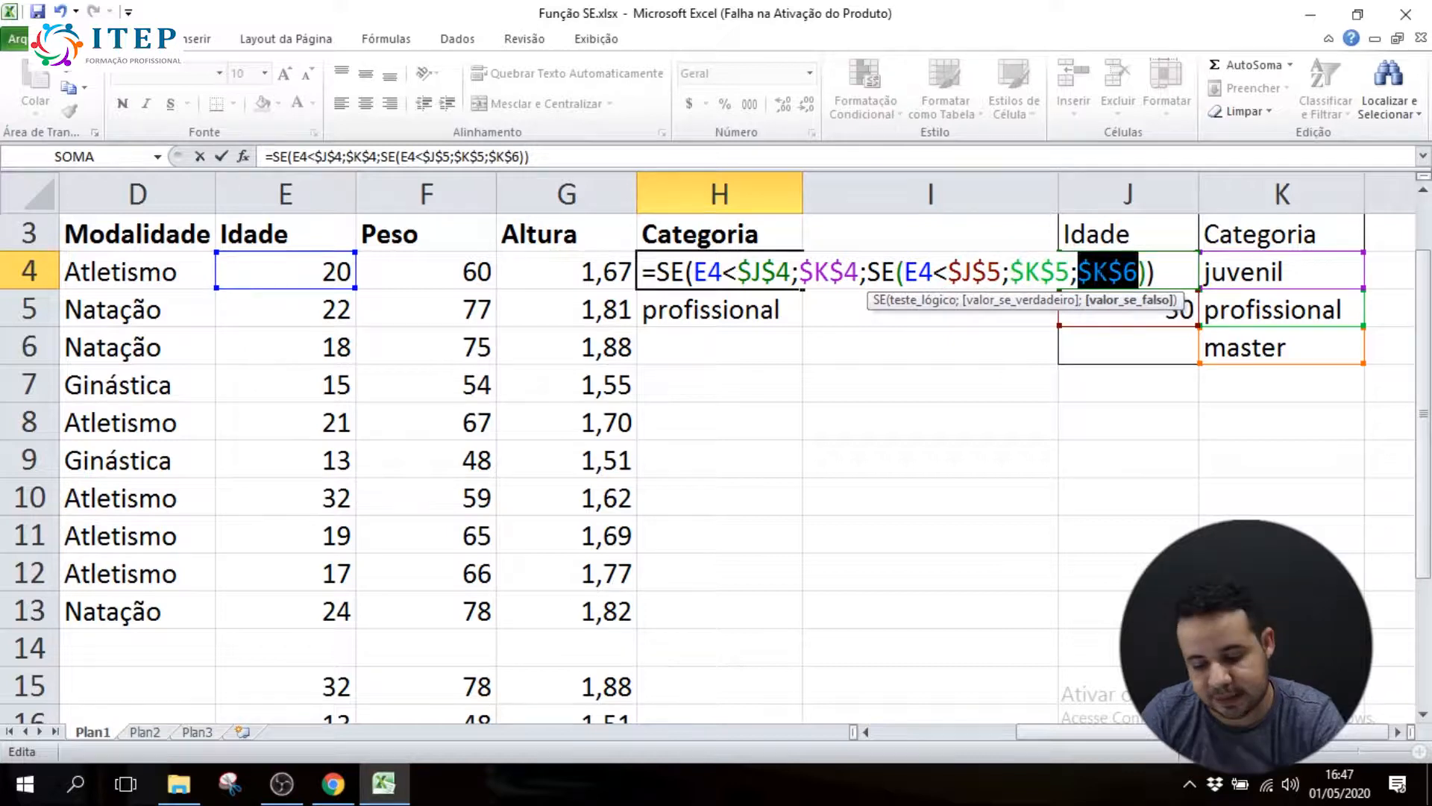
key("Return")
Fill H4's SE formula down the Categoria column through H13 and narrow column I
left_click(761, 272)
left_click_drag(803, 290, 803, 625)
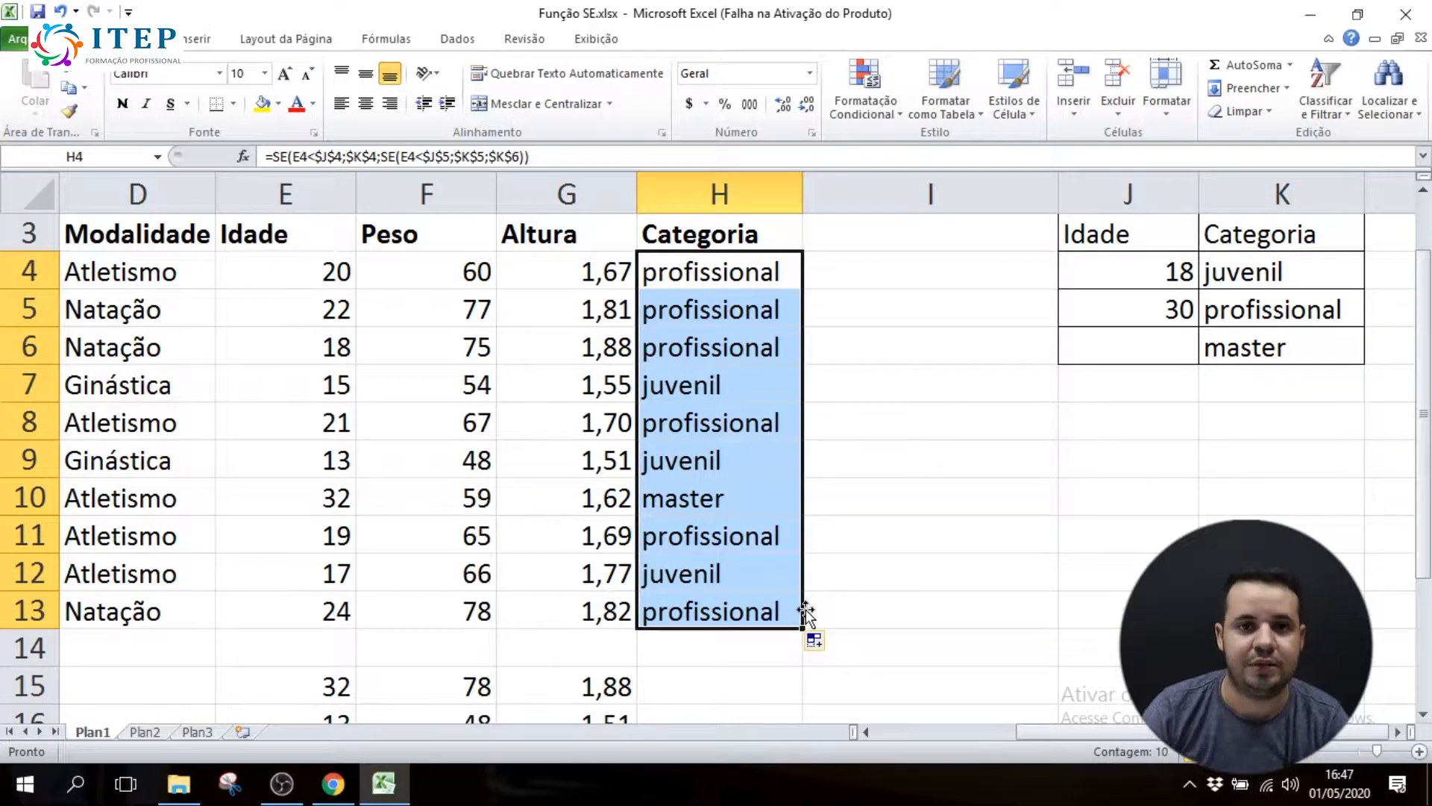
left_click_drag(1056, 196, 945, 212)
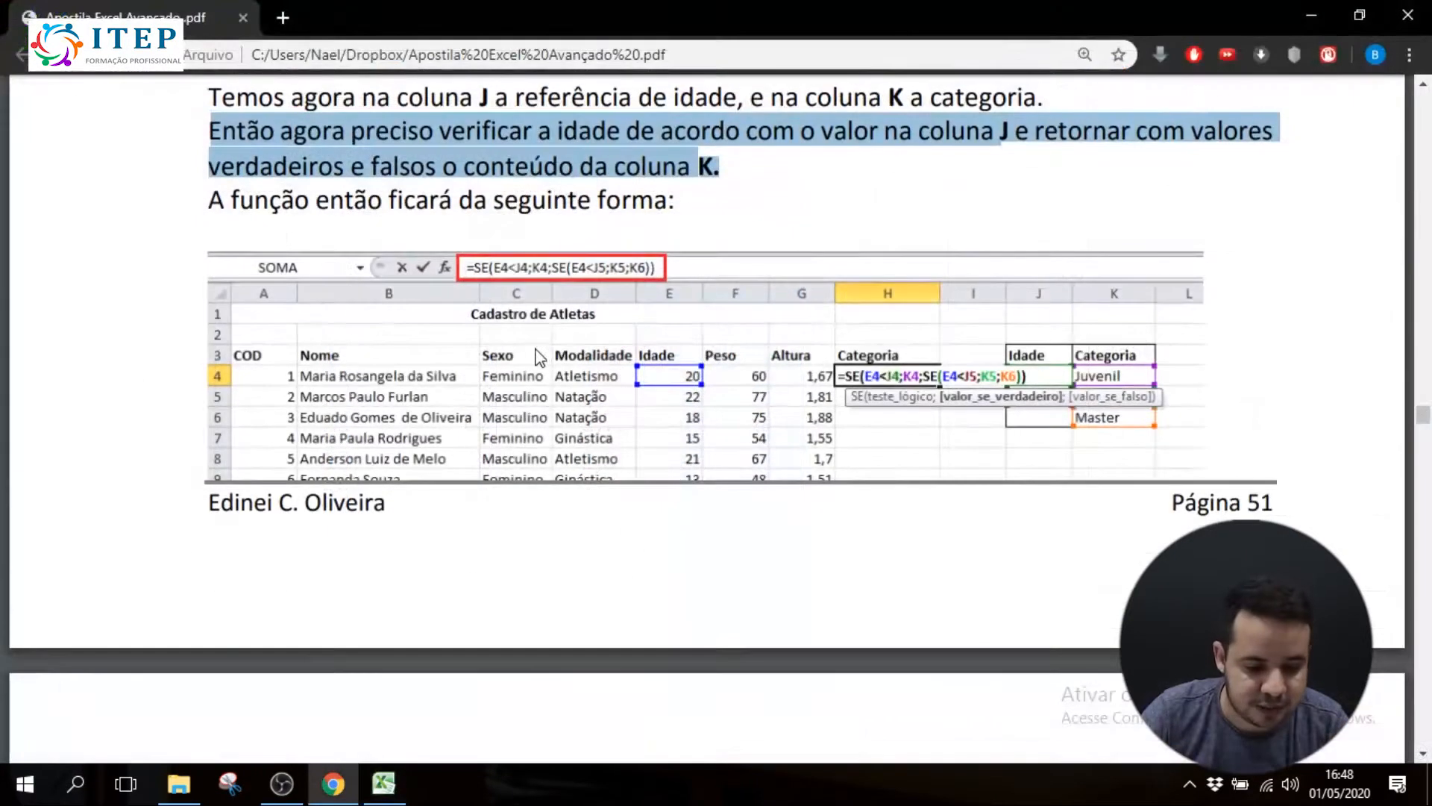
In the Apostila Excel Avançado PDF in Chrome, review the nested SE example and the explanation of each formula part on page 52
scroll(466, 280, "up", 5)
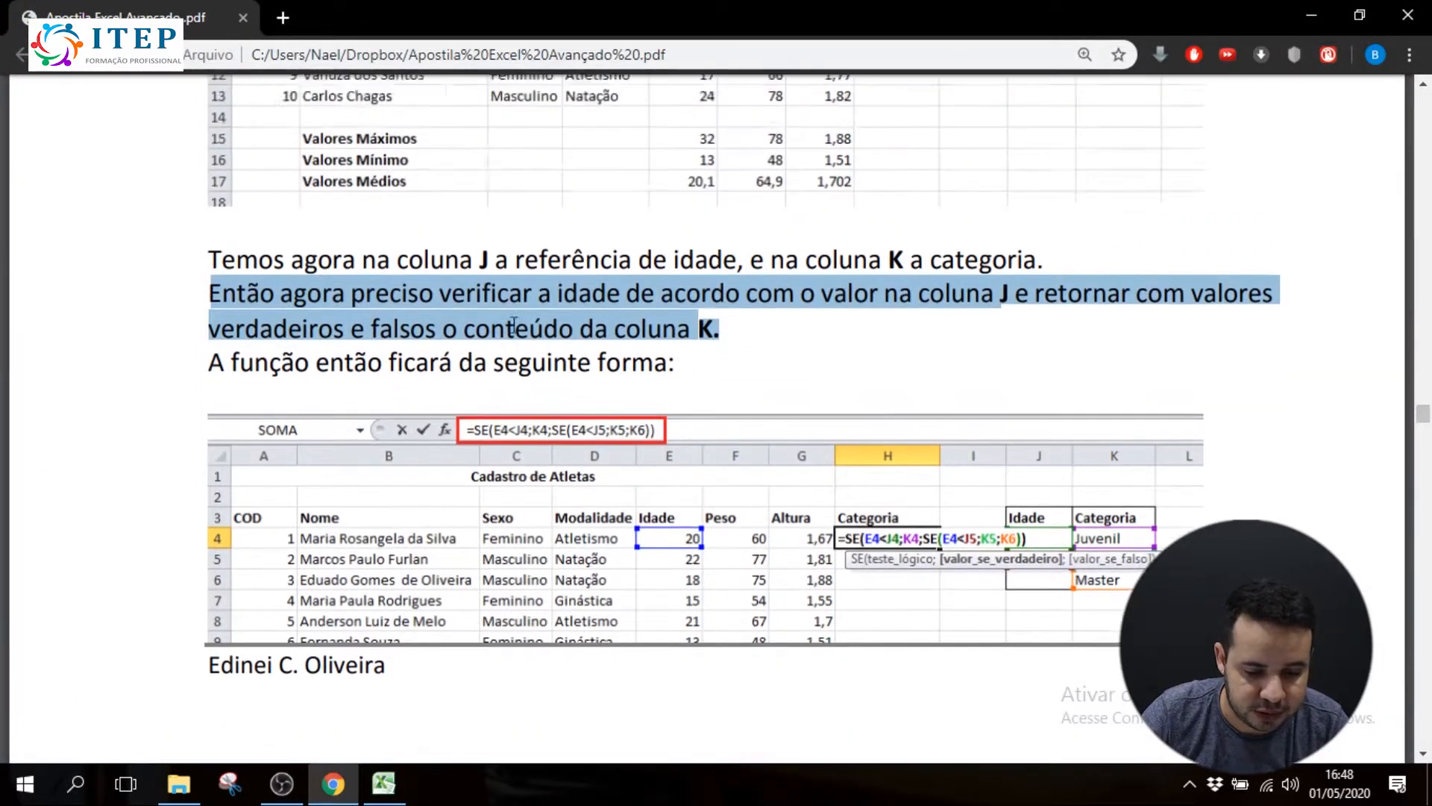
left_click(727, 598)
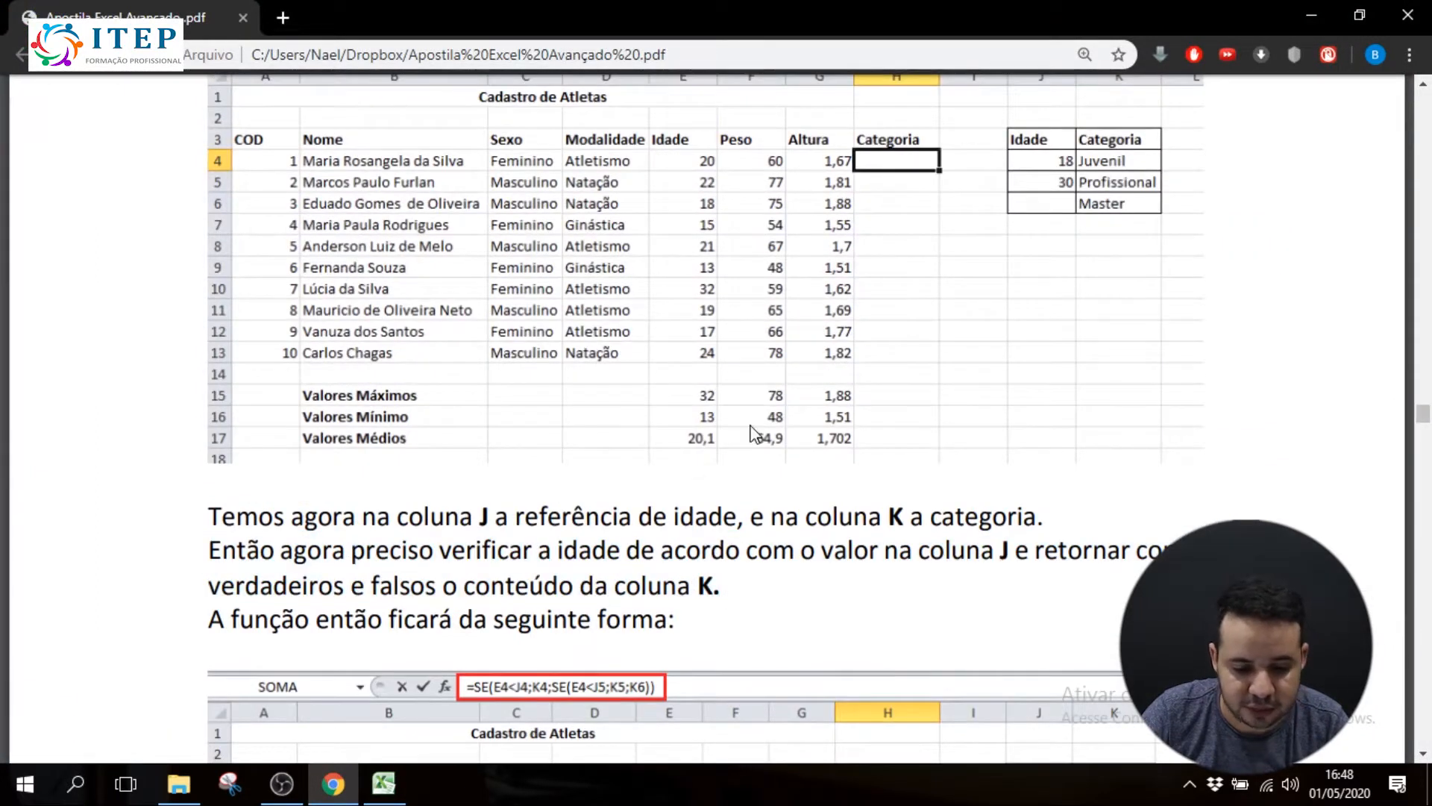
scroll(750, 436, "down", 7)
scroll(515, 387, "down", 8)
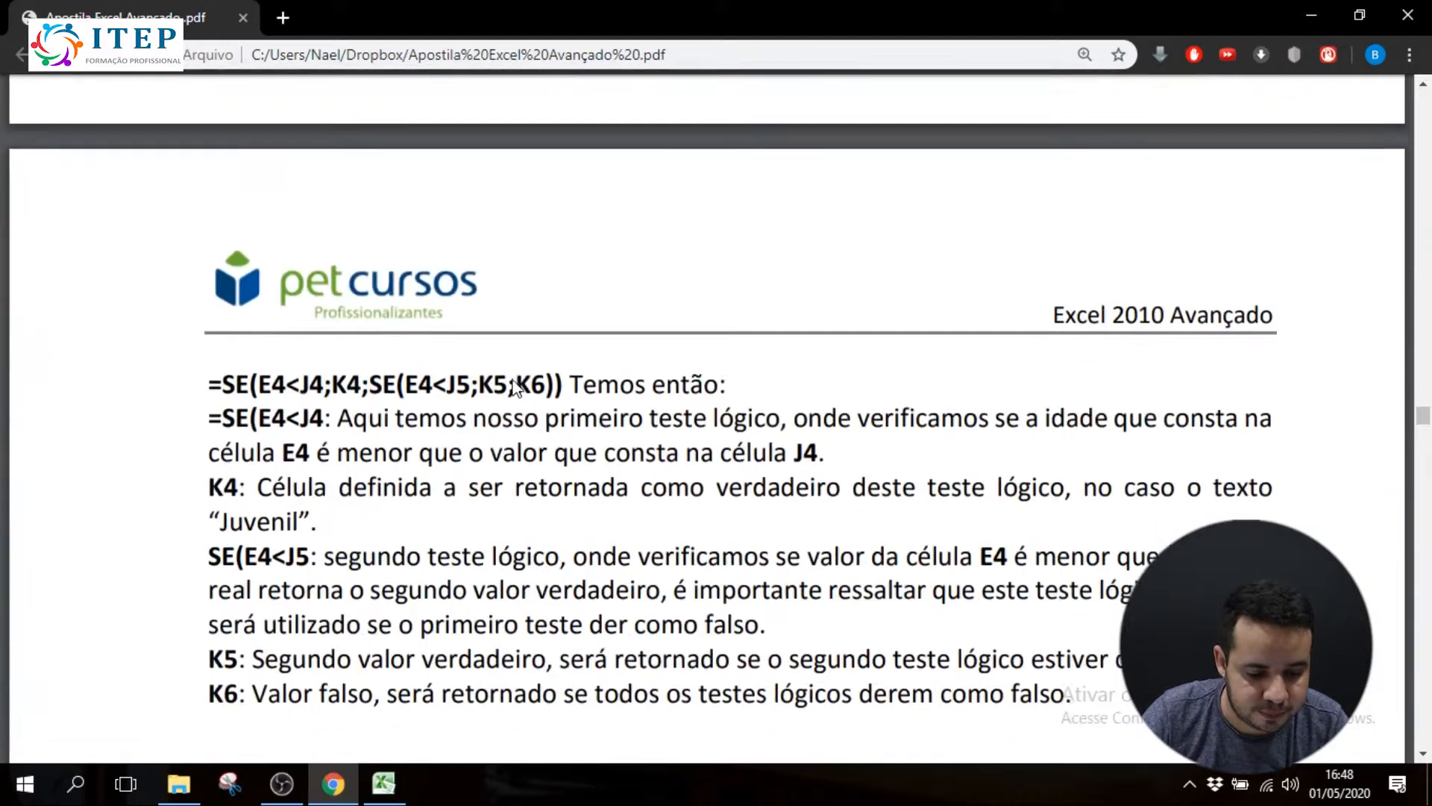
left_click_drag(209, 173, 736, 173)
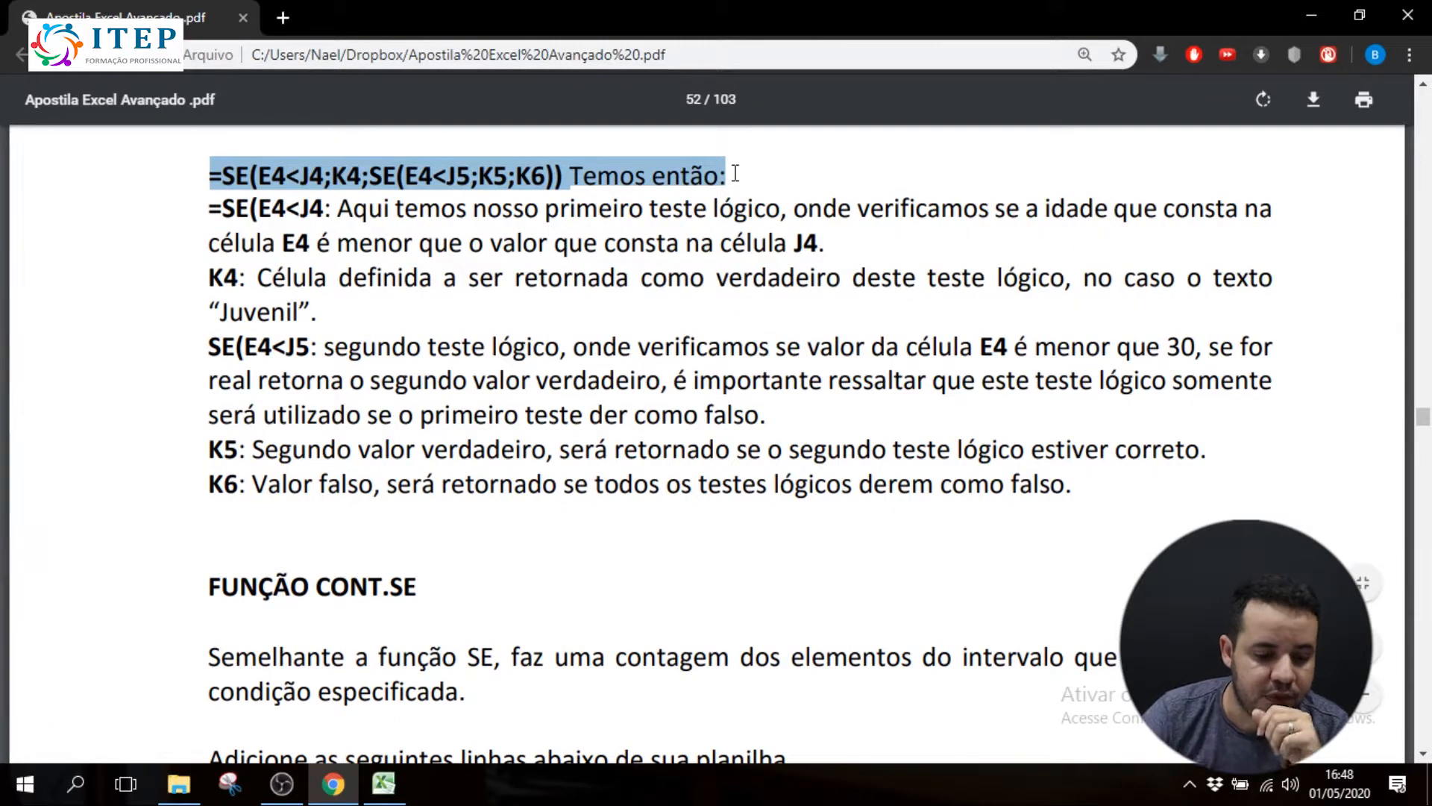
left_click_drag(222, 209, 848, 278)
left_click(246, 287)
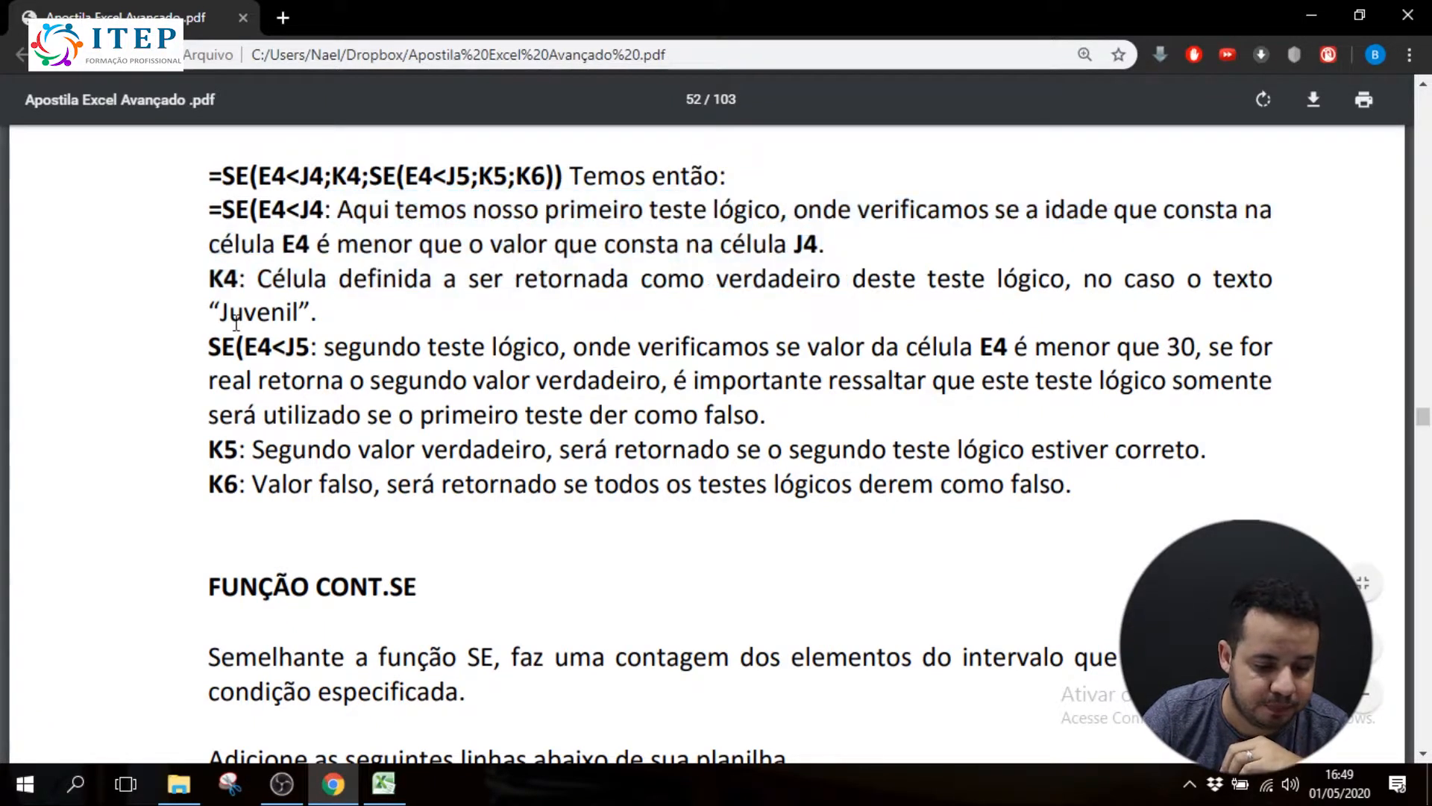
left_click_drag(216, 337, 256, 455)
left_click(284, 455)
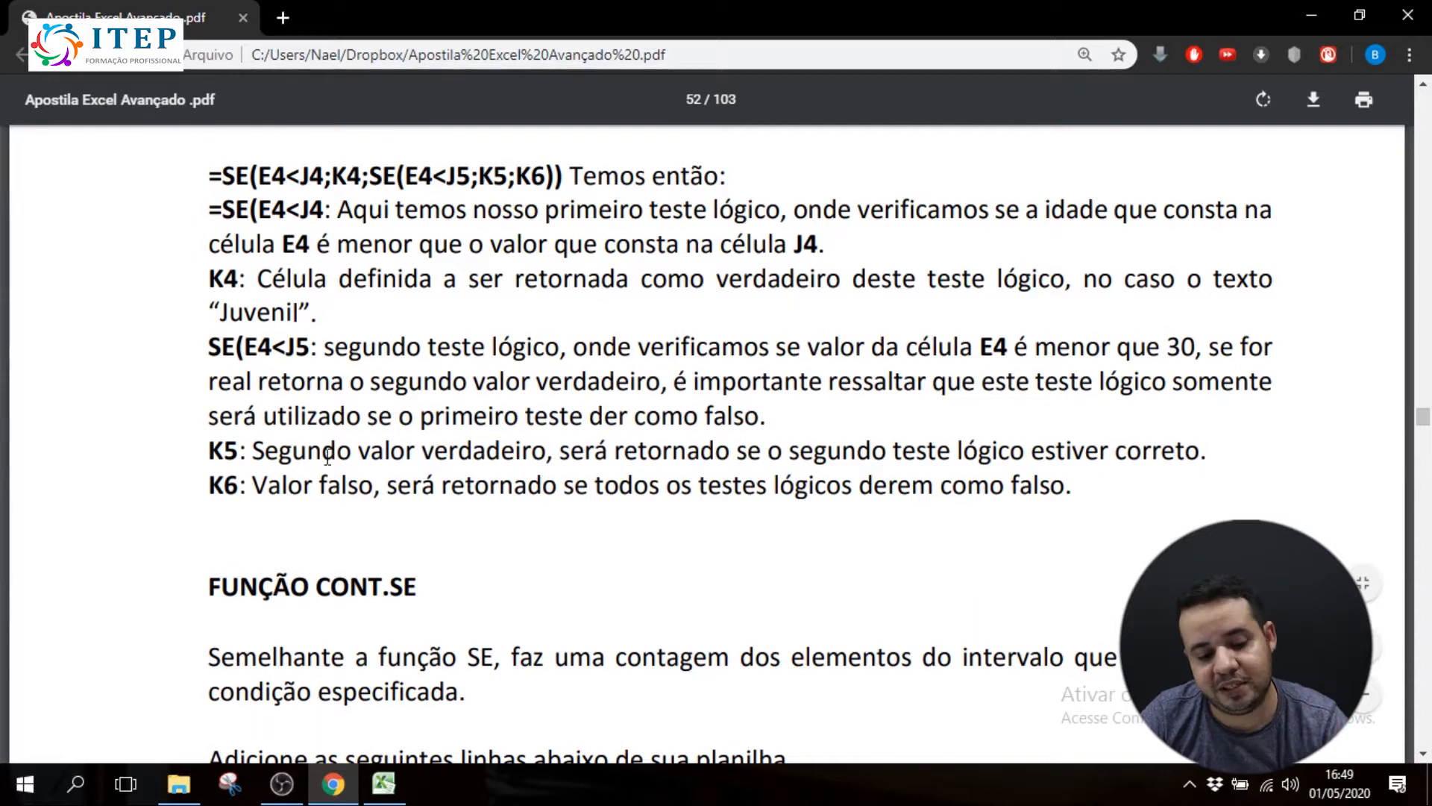
Look through the handout's upcoming CONT.SE and MÉDIASE sections, returning to the FUNÇÃO CONT.SE heading
scroll(334, 464, "down", 4)
left_click_drag(224, 280, 432, 269)
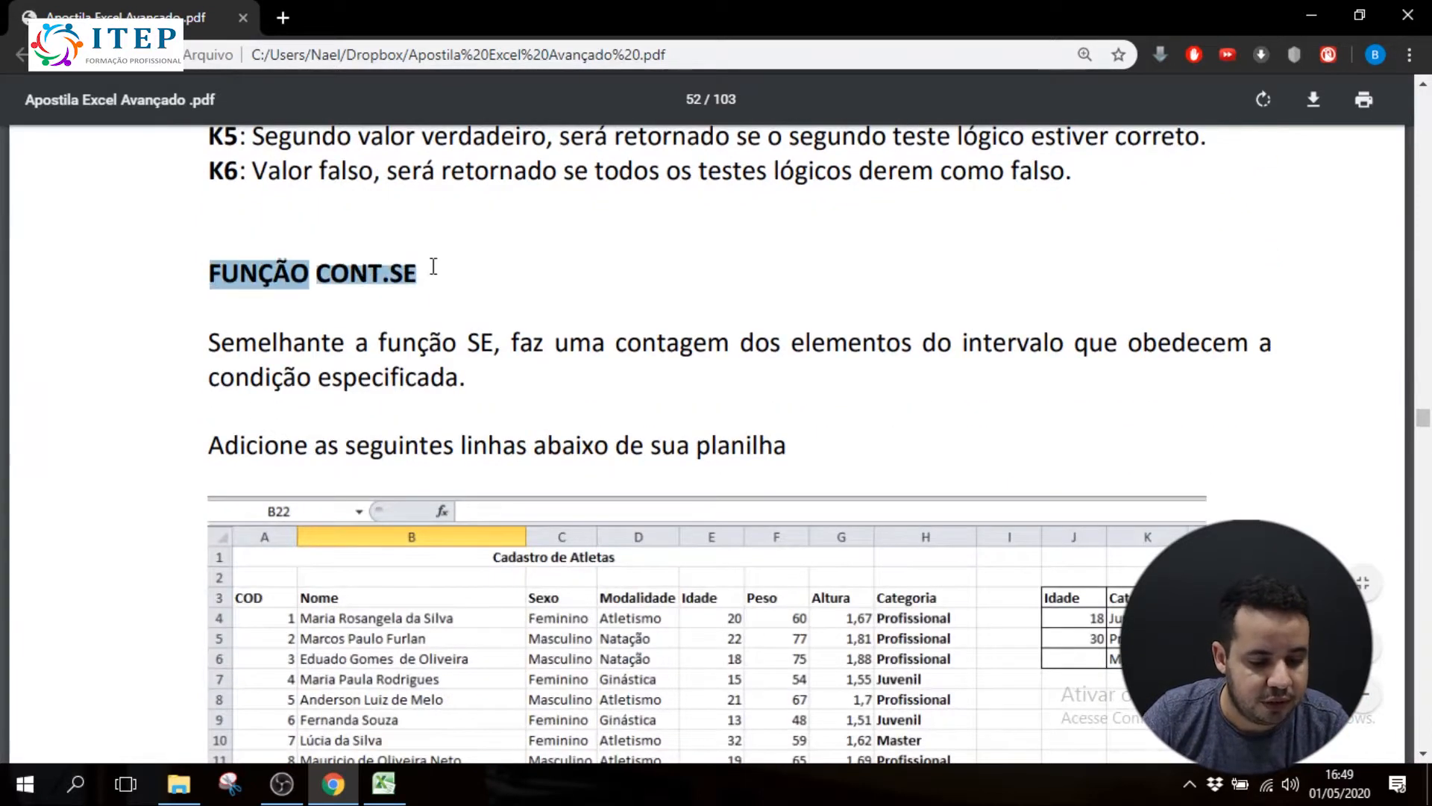
scroll(439, 272, "down", 3)
scroll(440, 272, "down", 20)
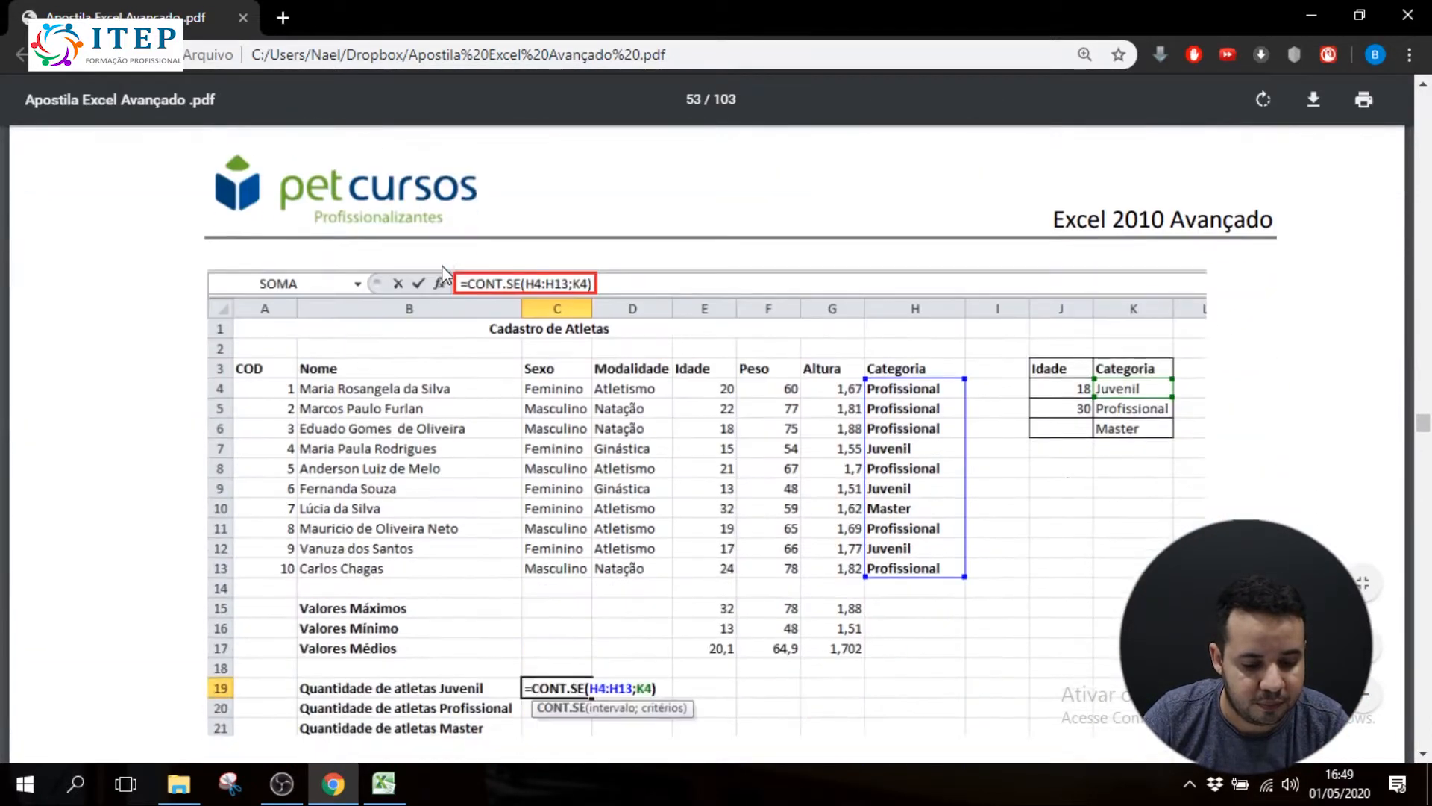
scroll(429, 283, "down", 20)
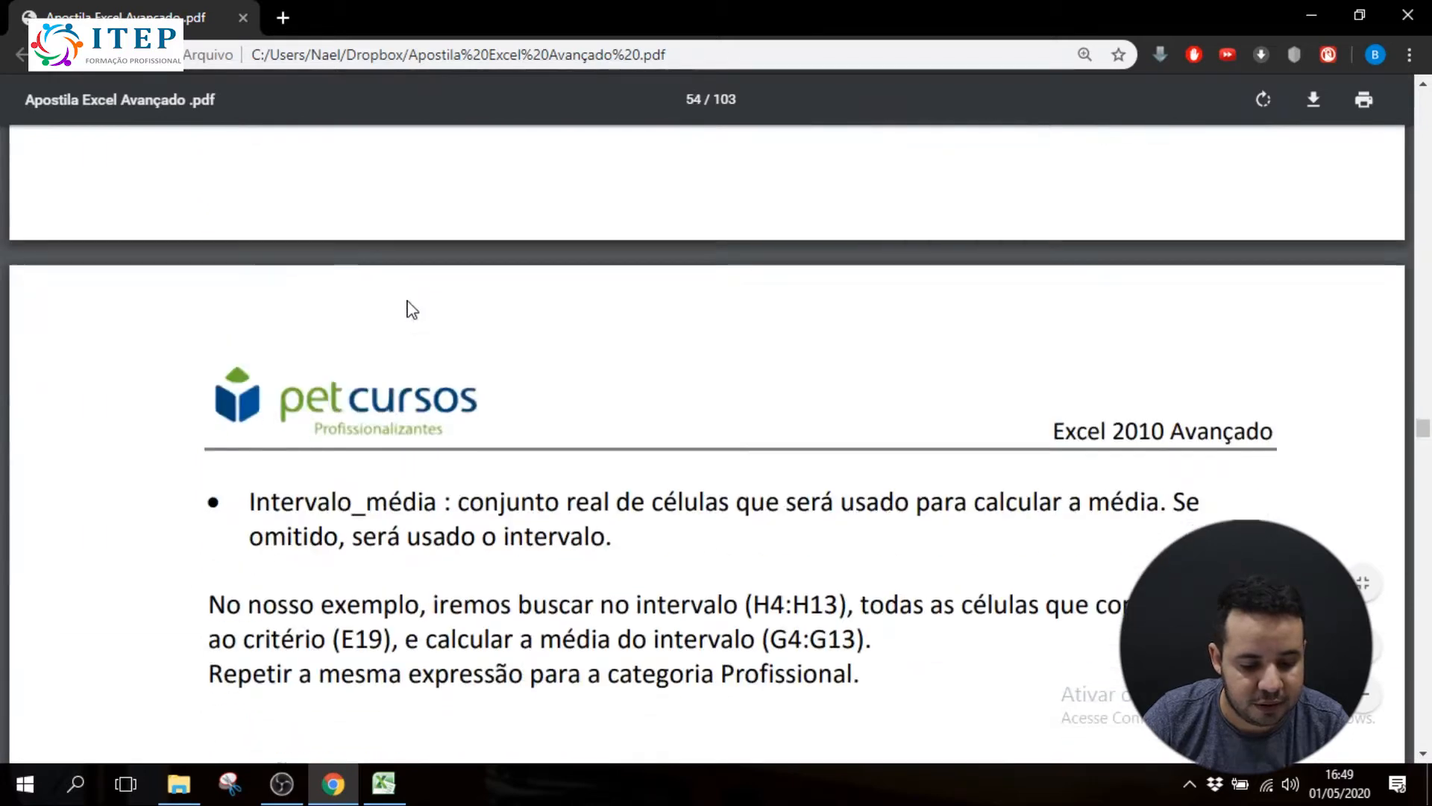
scroll(410, 298, "down", 4)
scroll(410, 298, "up", 15)
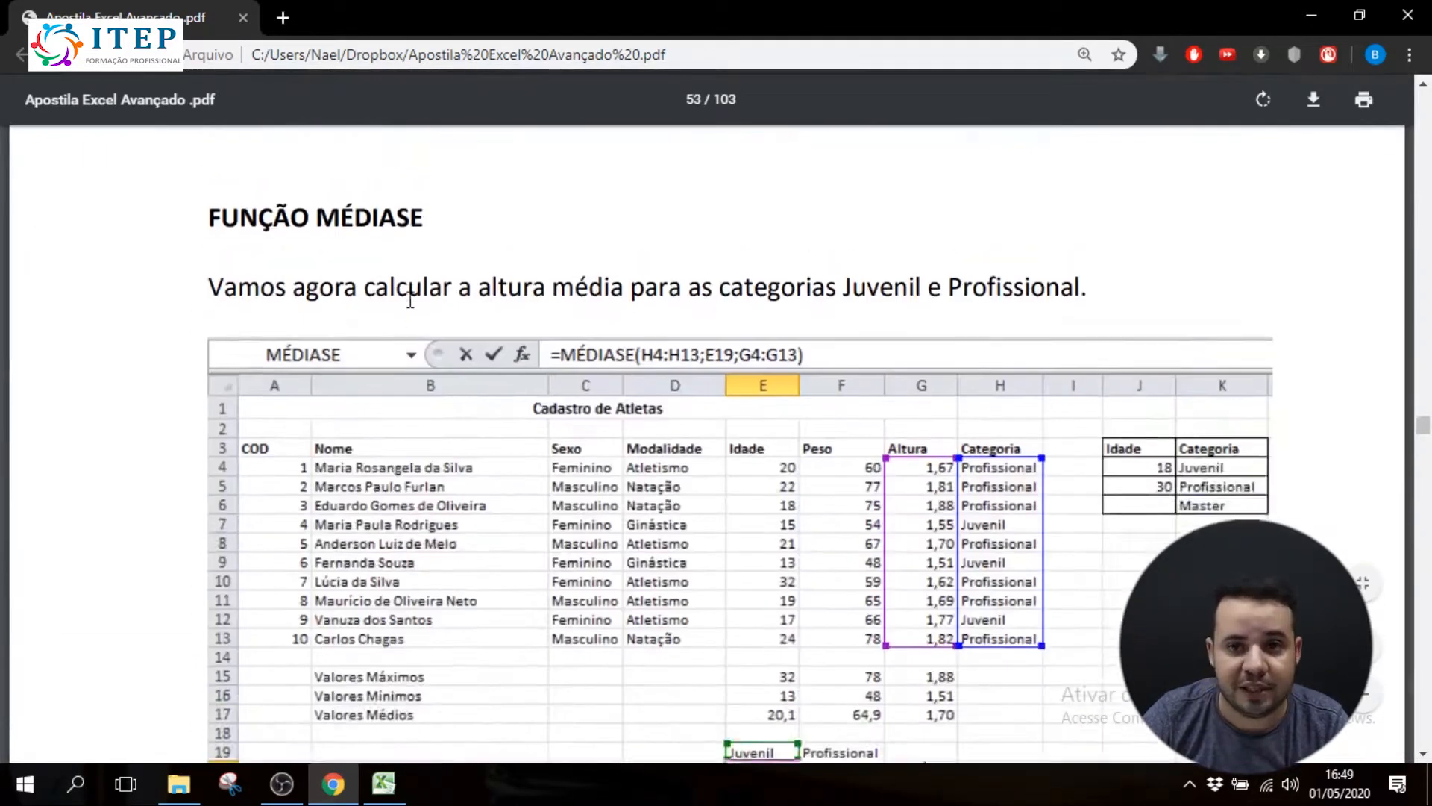
scroll(410, 299, "up", 15)
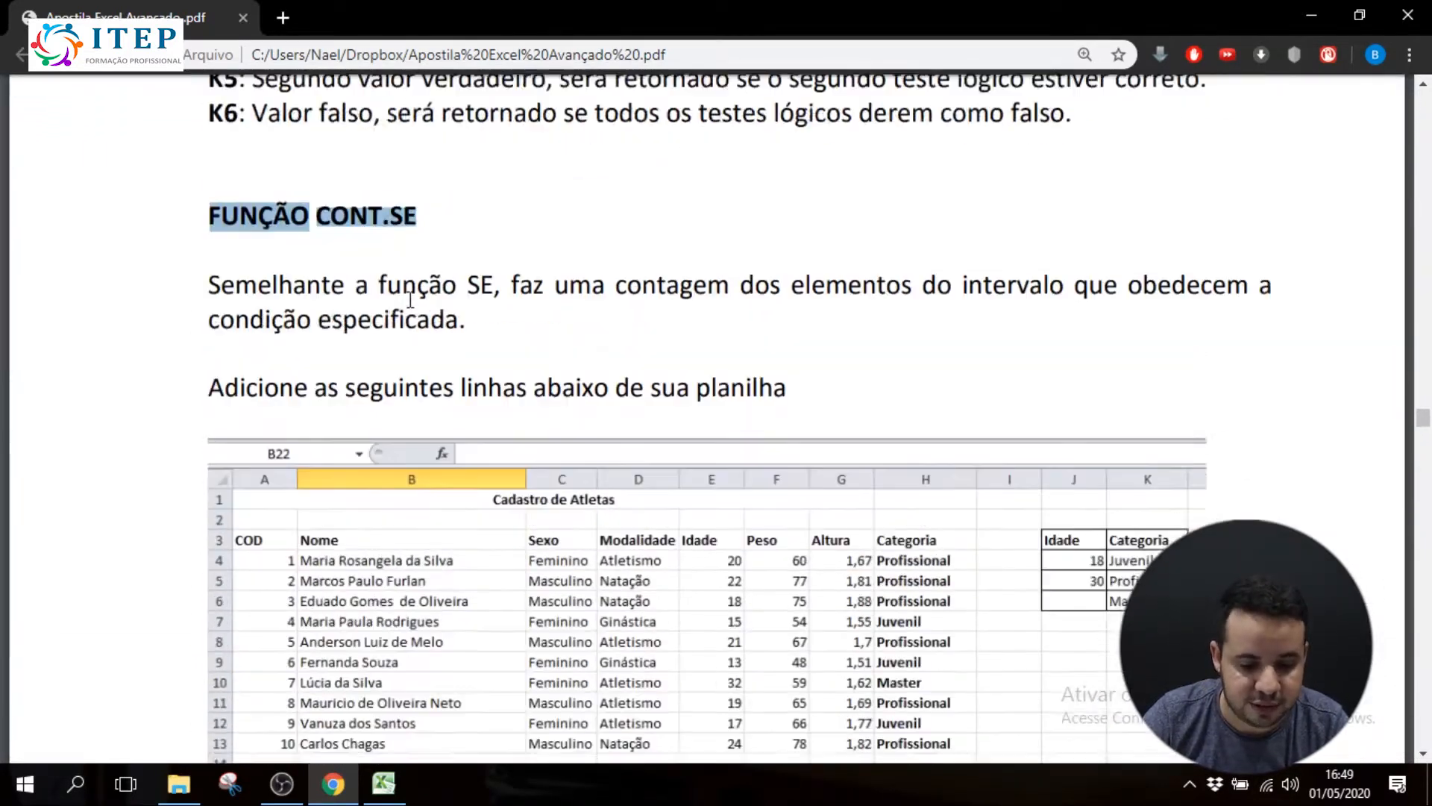
left_click(446, 270)
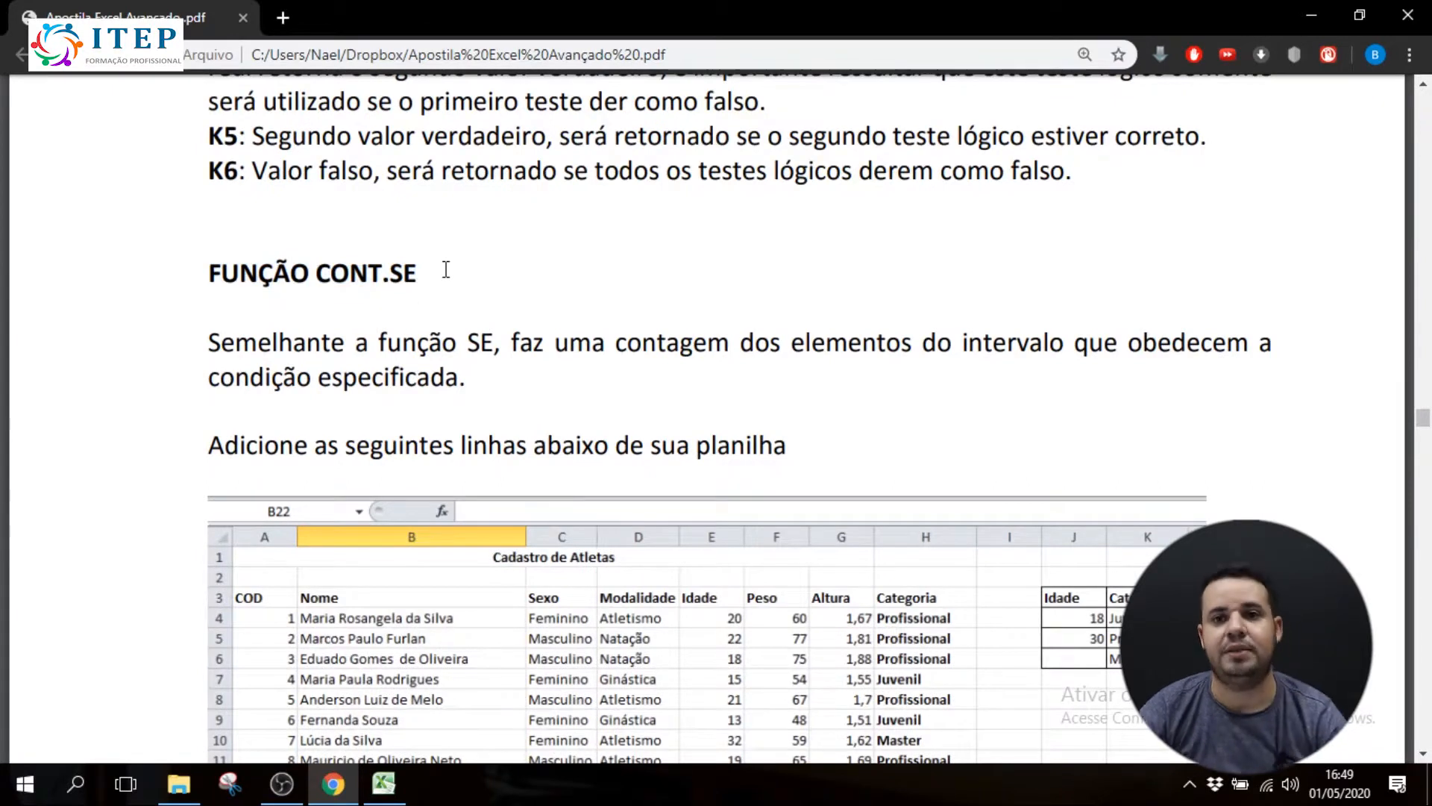